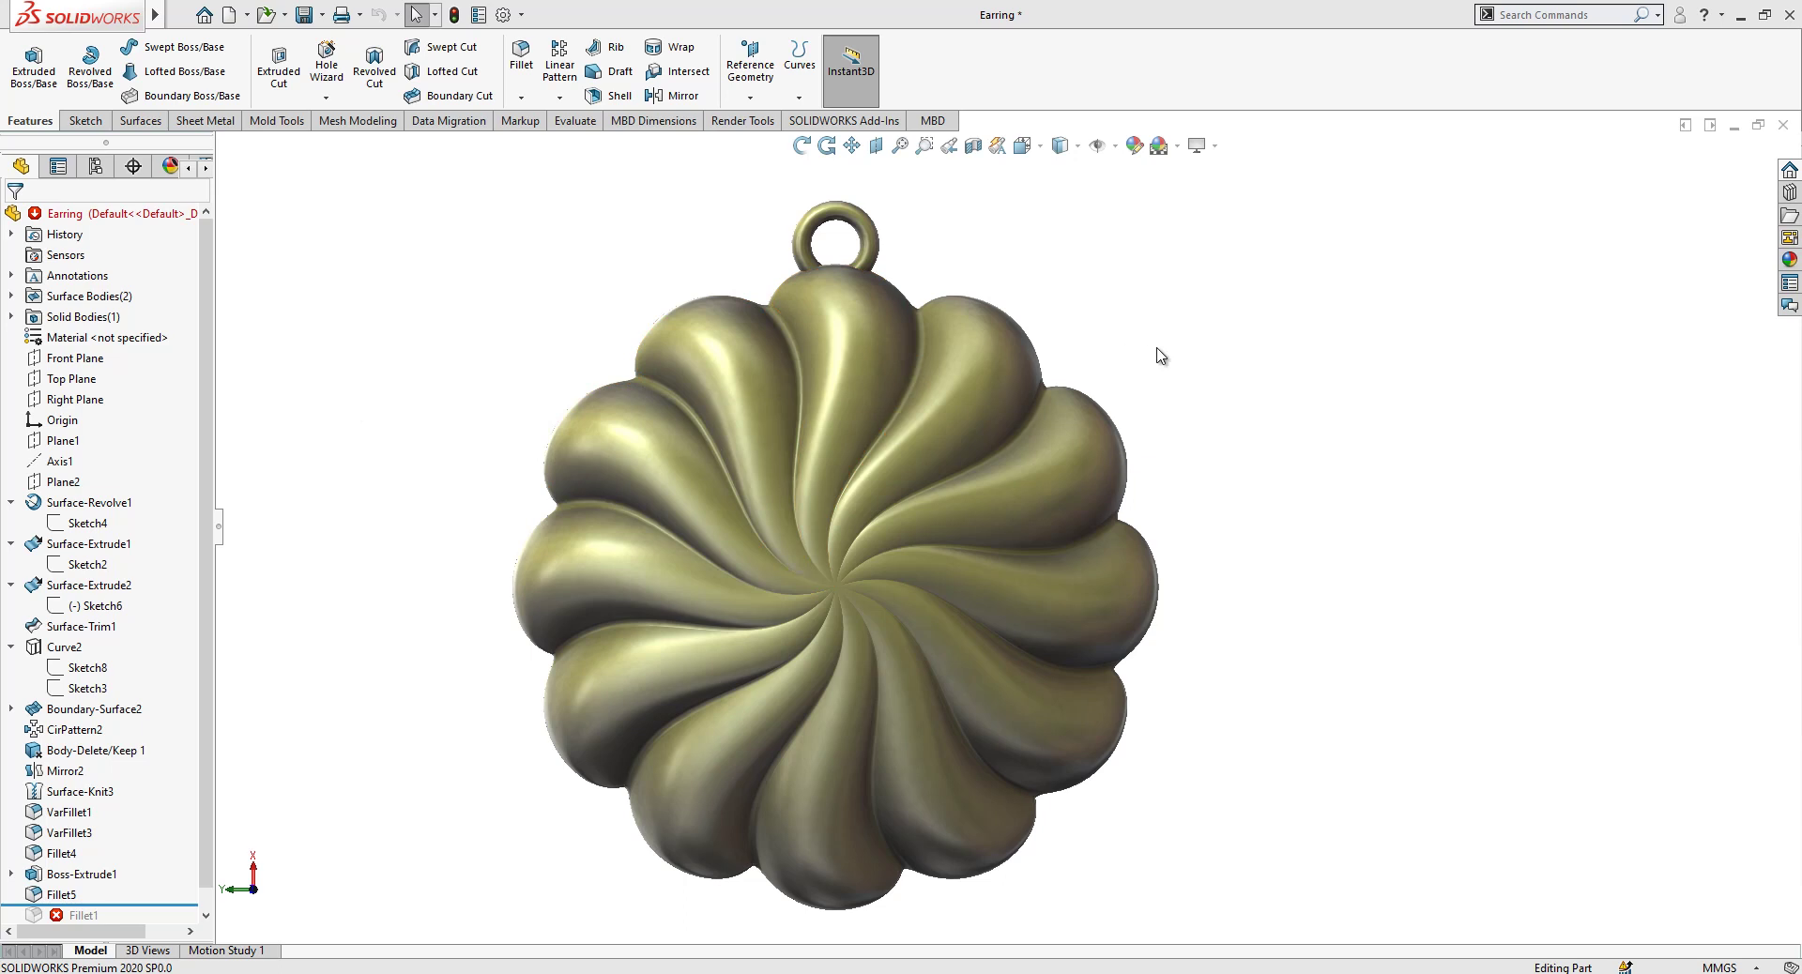
Create a new part and start a sketch on the Top Plane.
{"action": "left_click", "coordinate": [229, 14]}
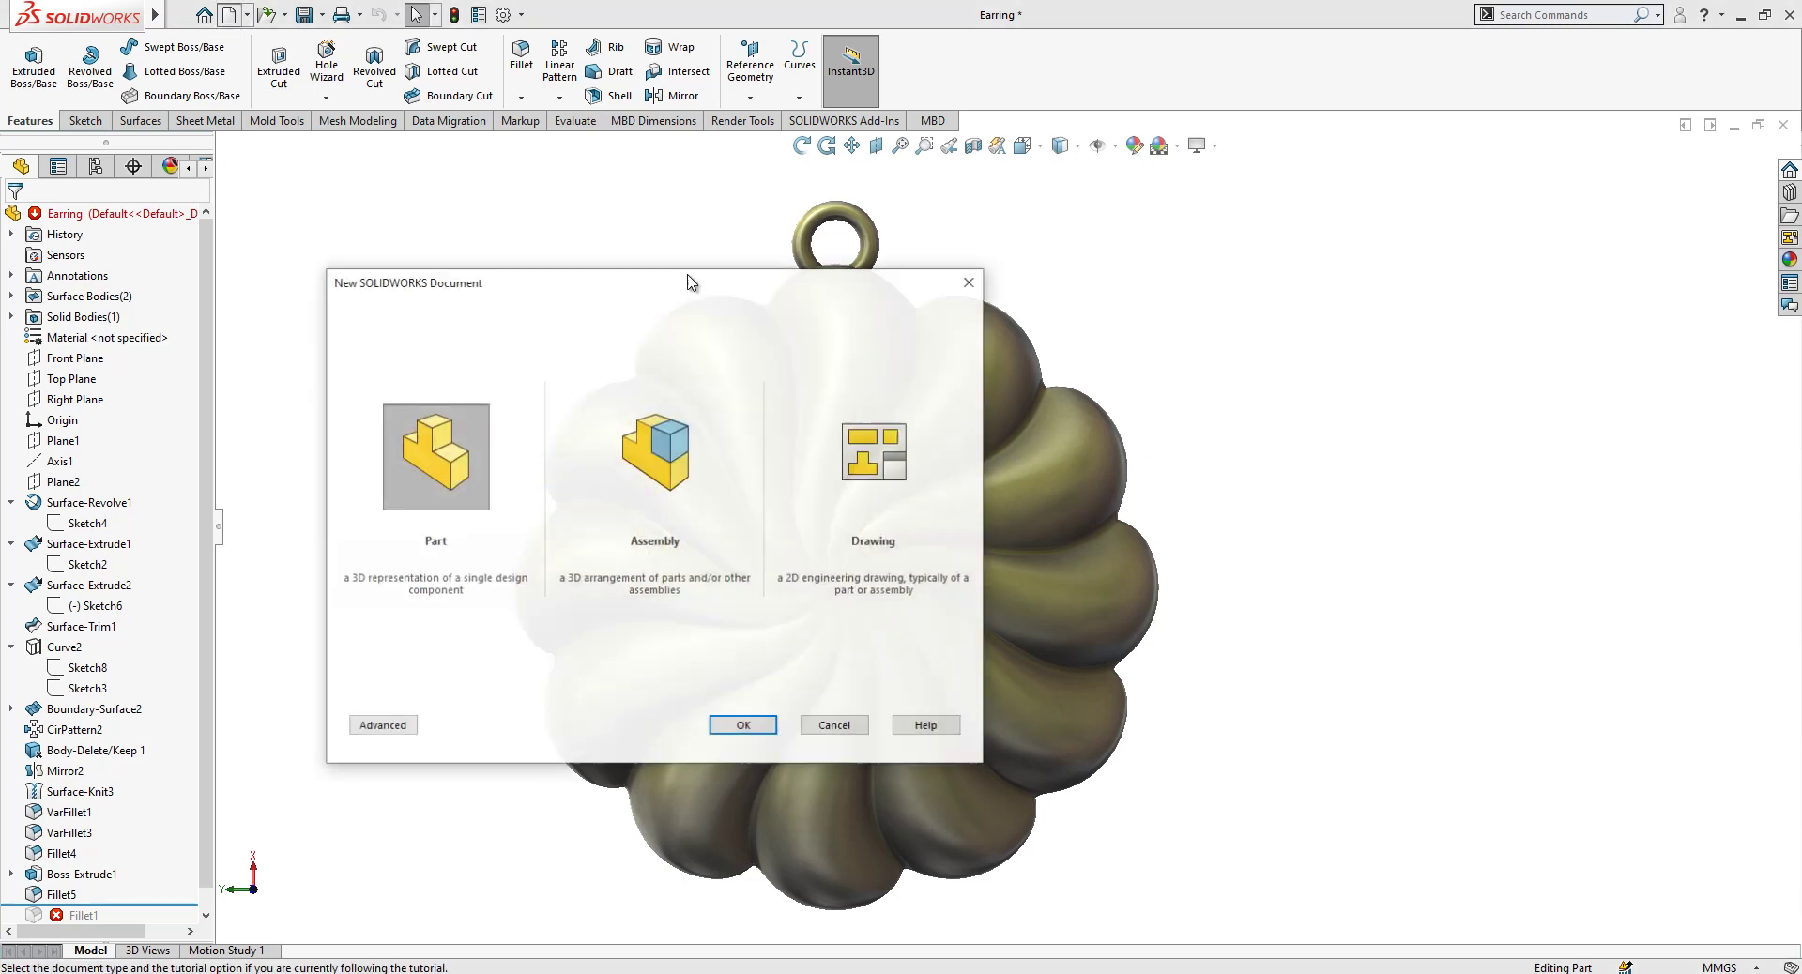
{"action": "left_click", "coordinate": [772, 729]}
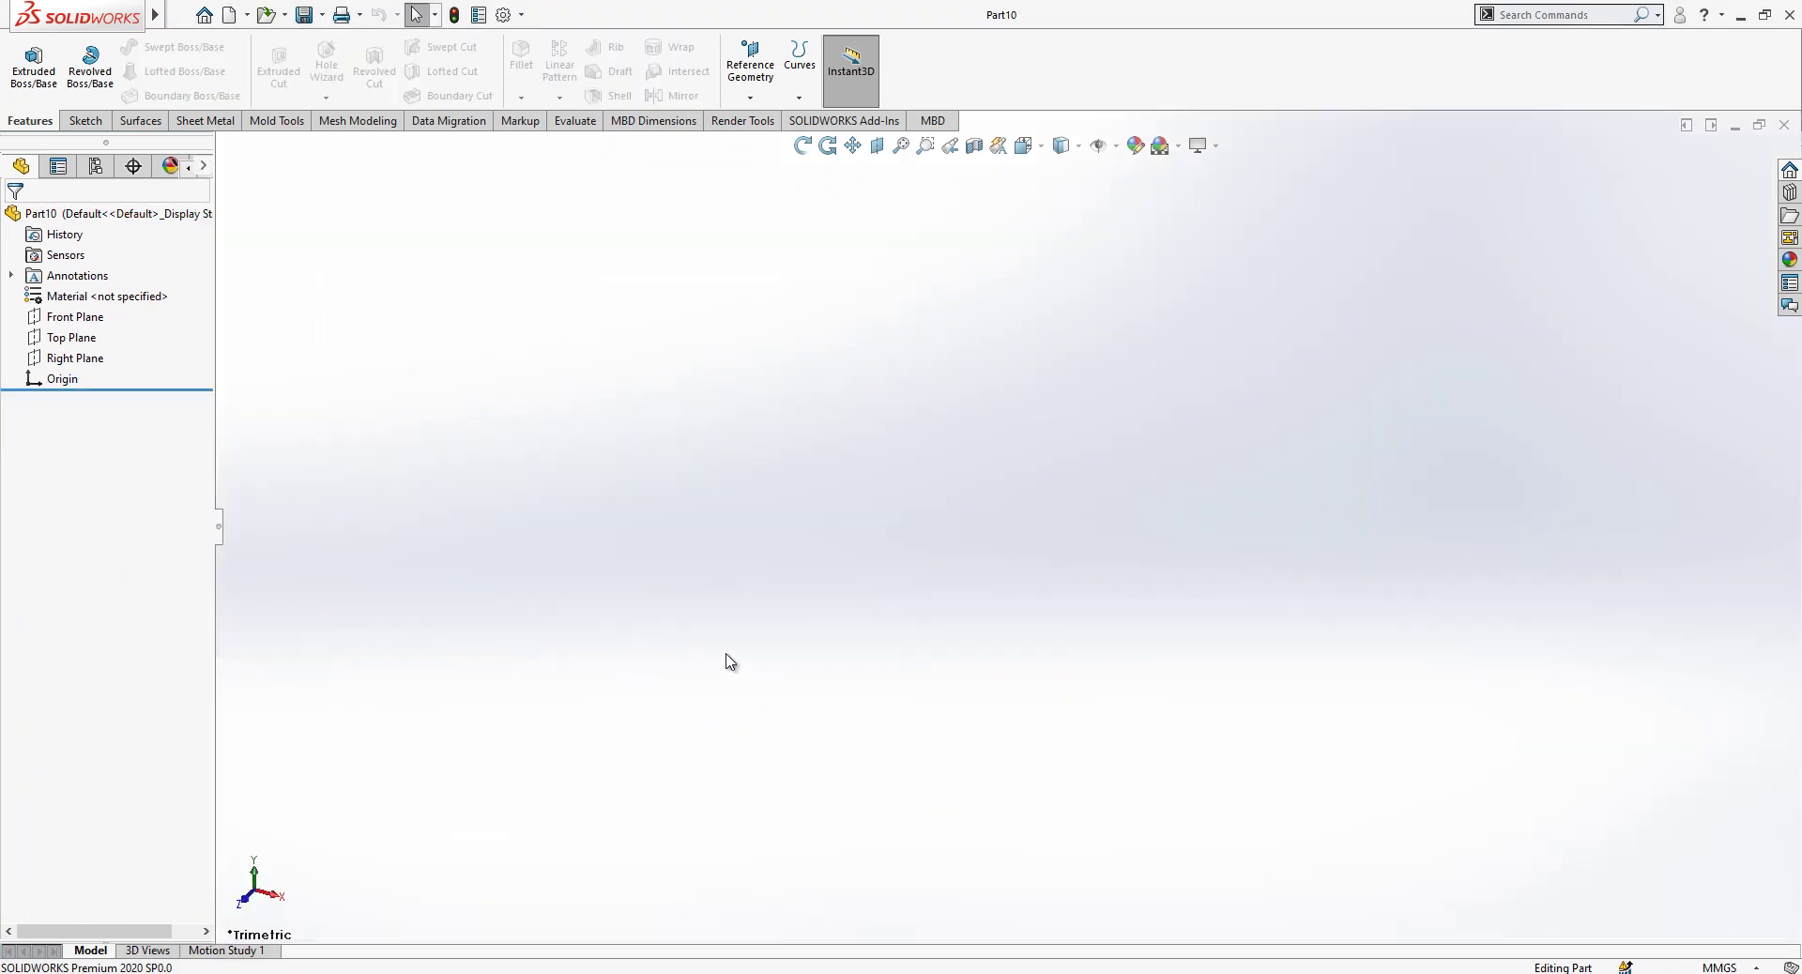
{"action": "left_click", "coordinate": [77, 340]}
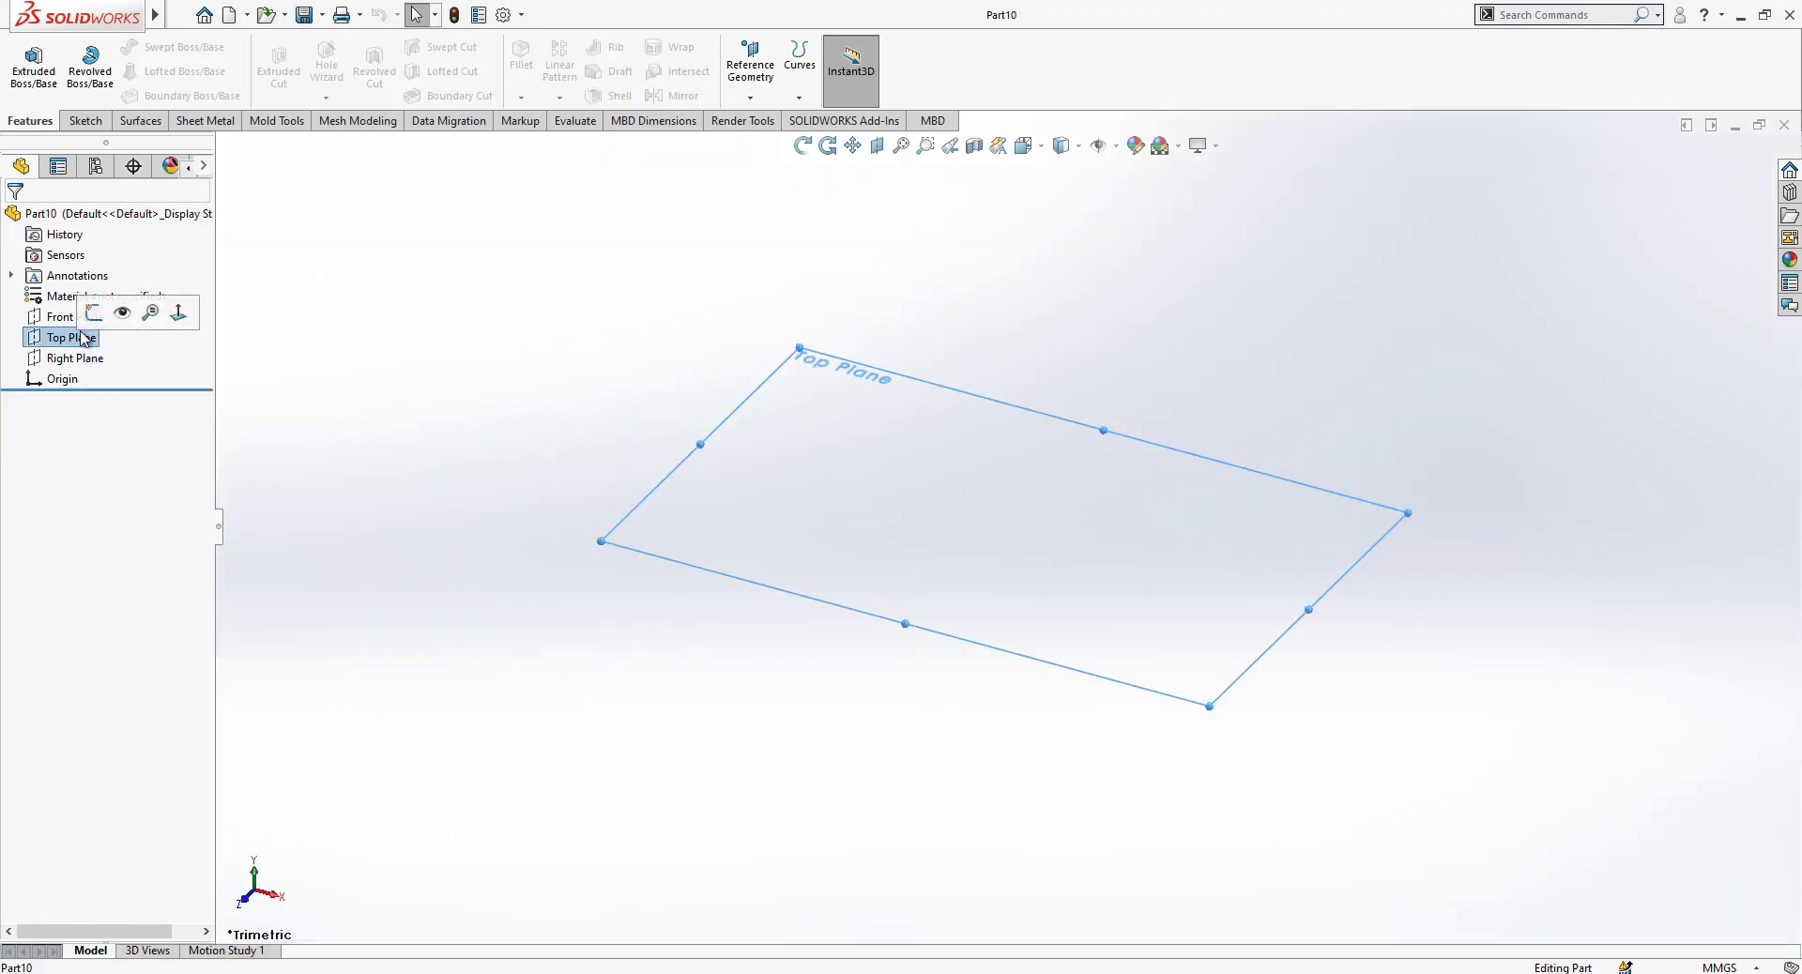
{"action": "left_click", "coordinate": [93, 312]}
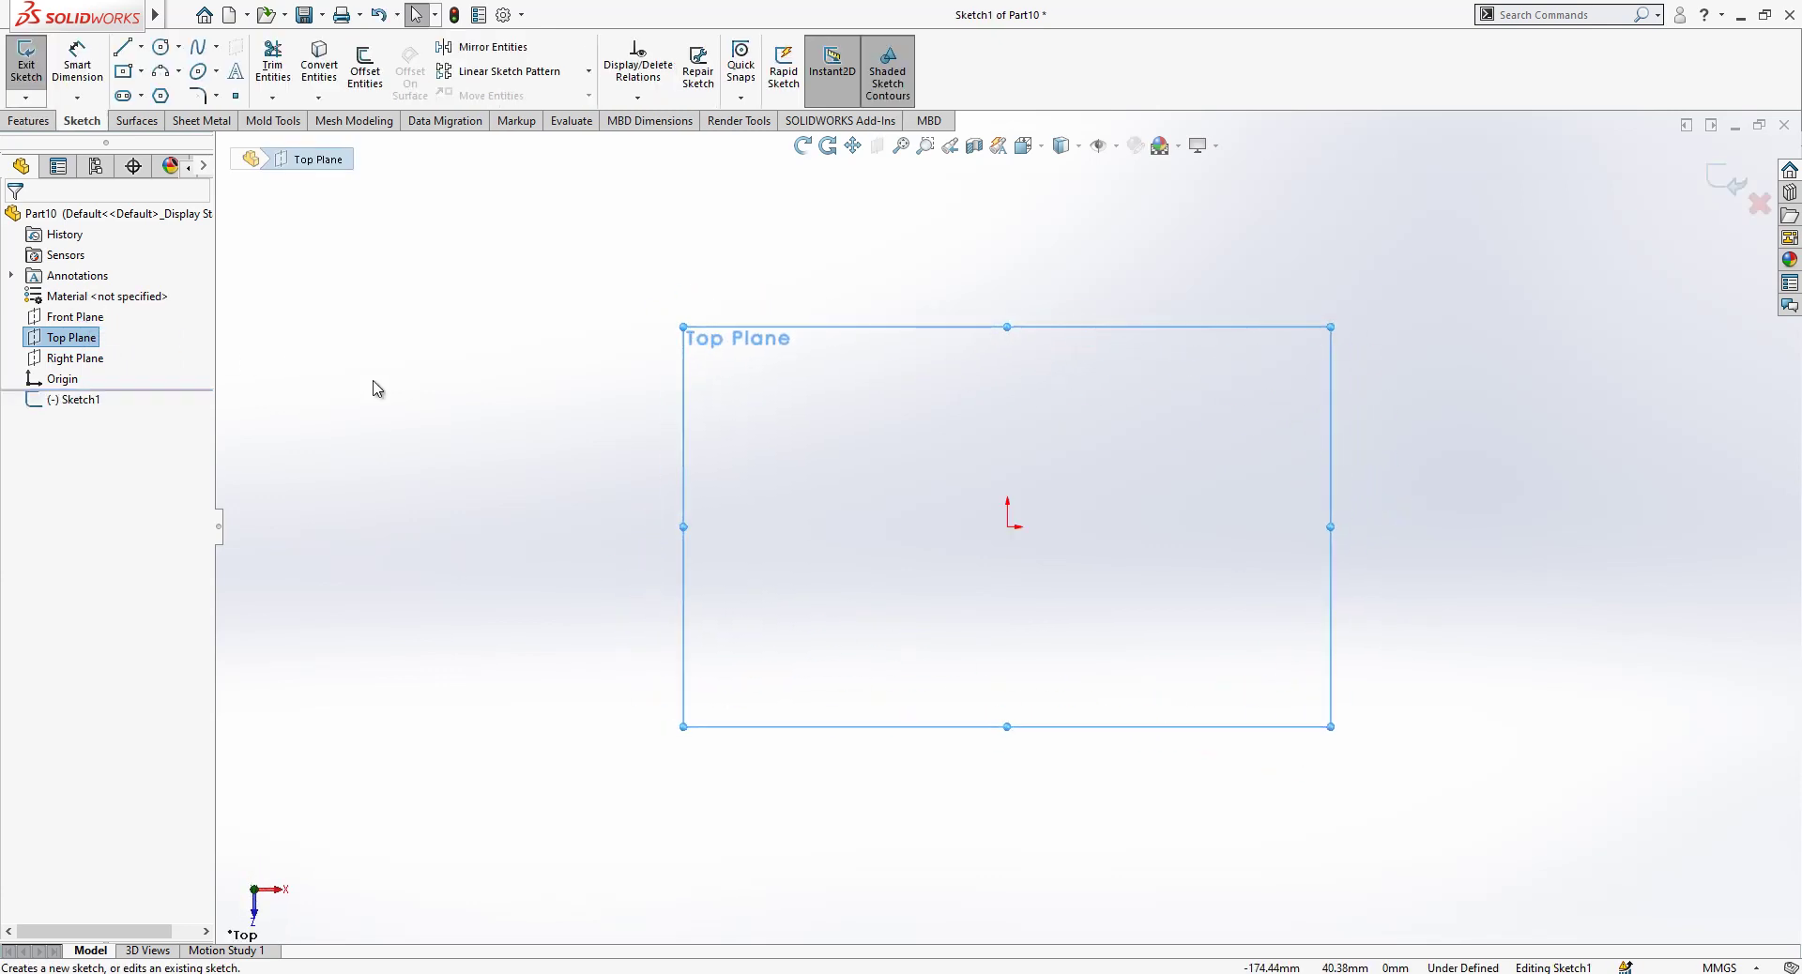
Draw a circle centred on the origin with a radius of about 52 mm.
{"action": "scroll", "coordinate": [1006, 516], "scroll_direction": "up", "scroll_amount": 1}
{"action": "scroll", "coordinate": [1337, 502], "scroll_direction": "down", "scroll_amount": 1}
{"action": "scroll", "coordinate": [1001, 541], "scroll_direction": "up", "scroll_amount": 1}
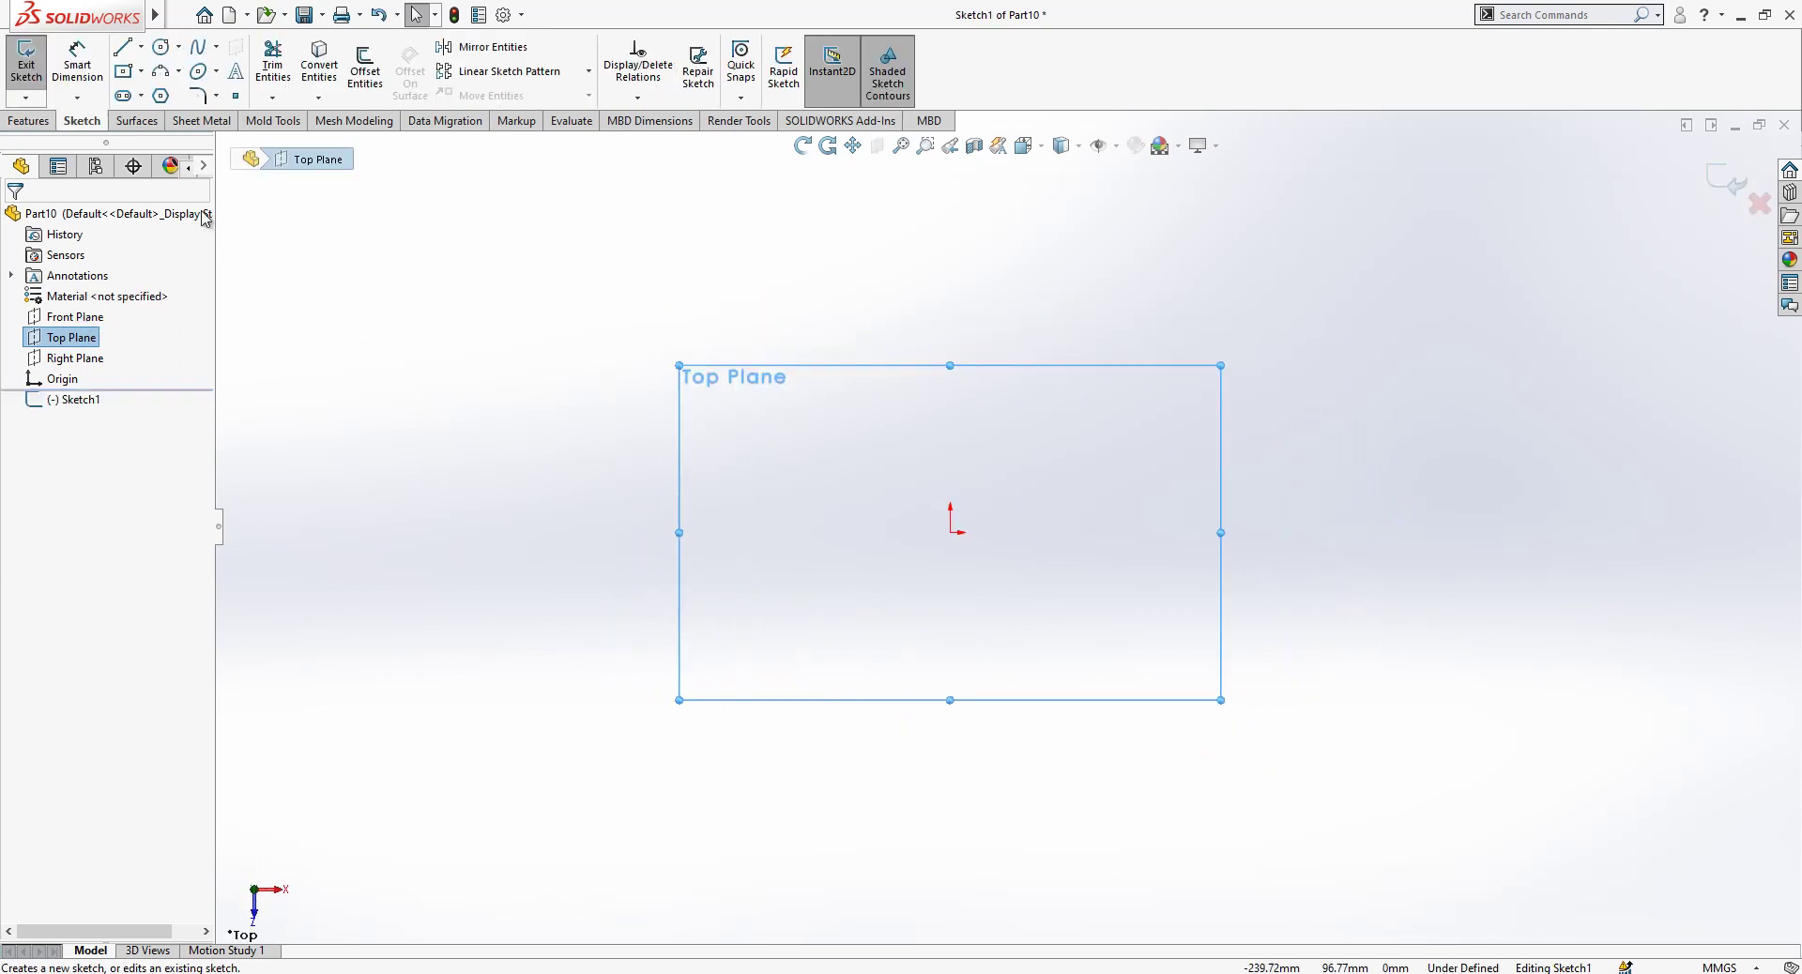
{"action": "right_click_drag", "start_coordinate": [426, 212], "coordinate": [821, 299]}
{"action": "right_click_drag", "start_coordinate": [603, 462], "coordinate": [720, 463]}
{"action": "left_click", "coordinate": [950, 532]}
{"action": "left_click", "coordinate": [912, 381]}
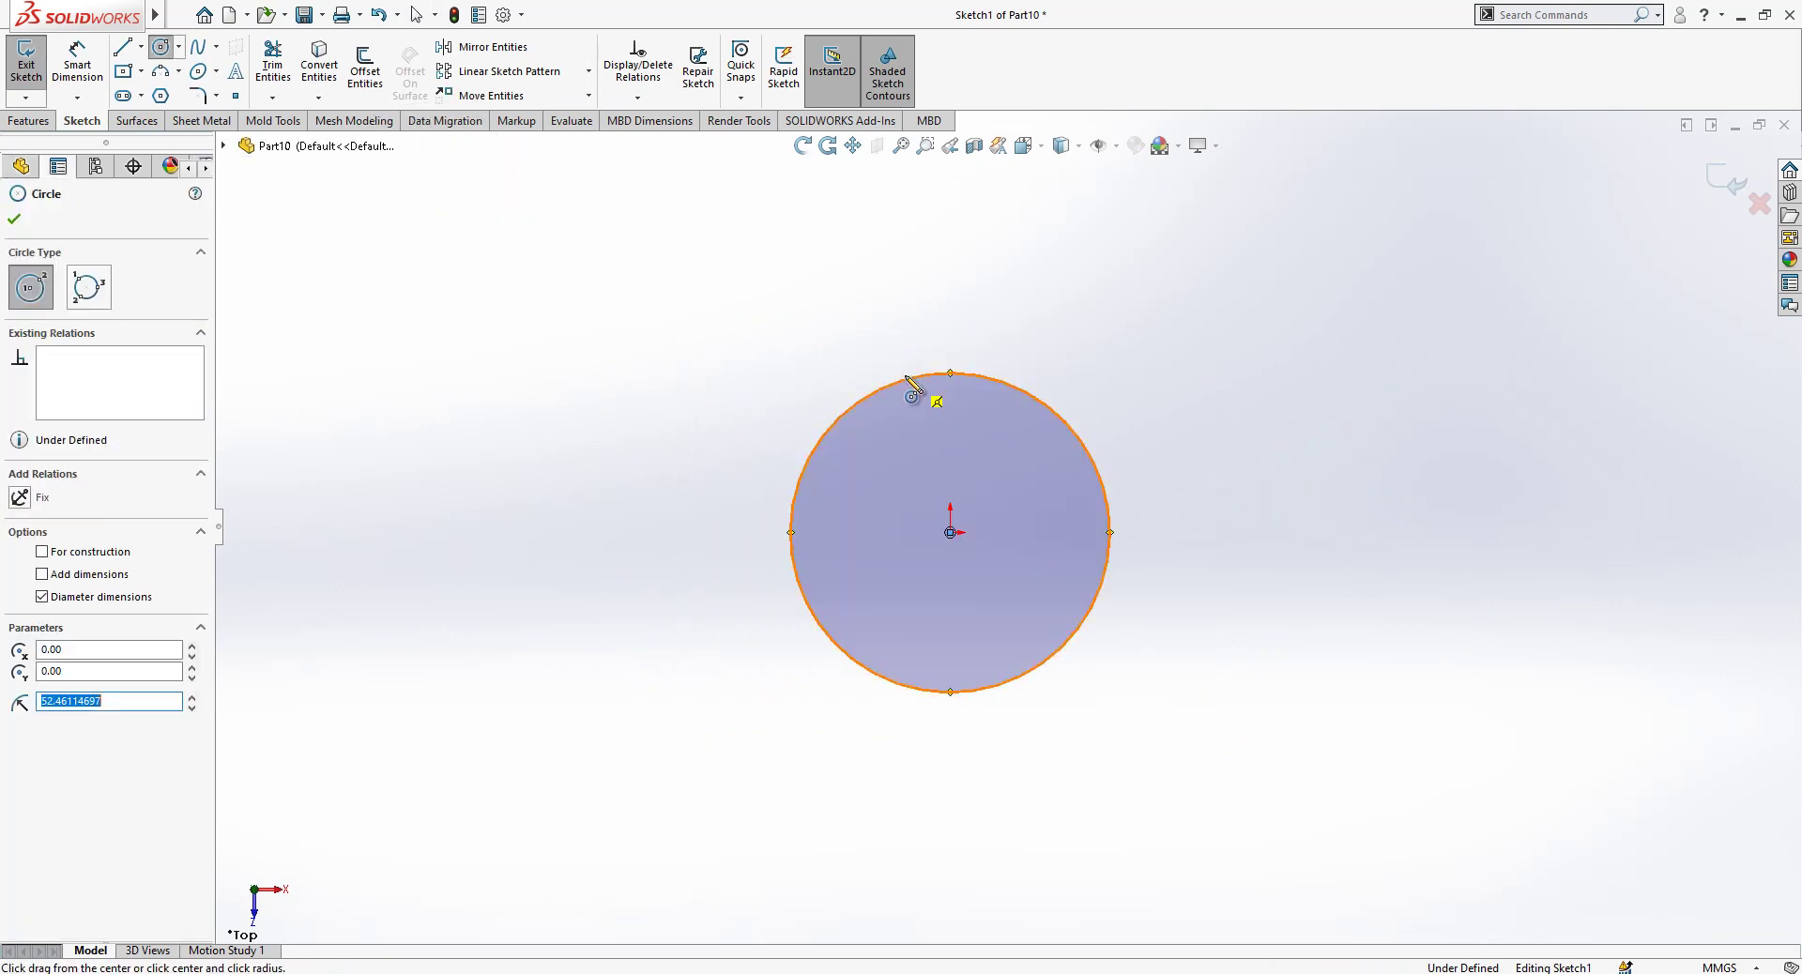
{"action": "right_click_drag", "start_coordinate": [735, 292], "coordinate": [672, 298]}
{"action": "key", "text": "Escape"}
Examine the mouse gesture assignments in the customization settings and close them without changes.
{"action": "right_click", "coordinate": [1085, 71]}
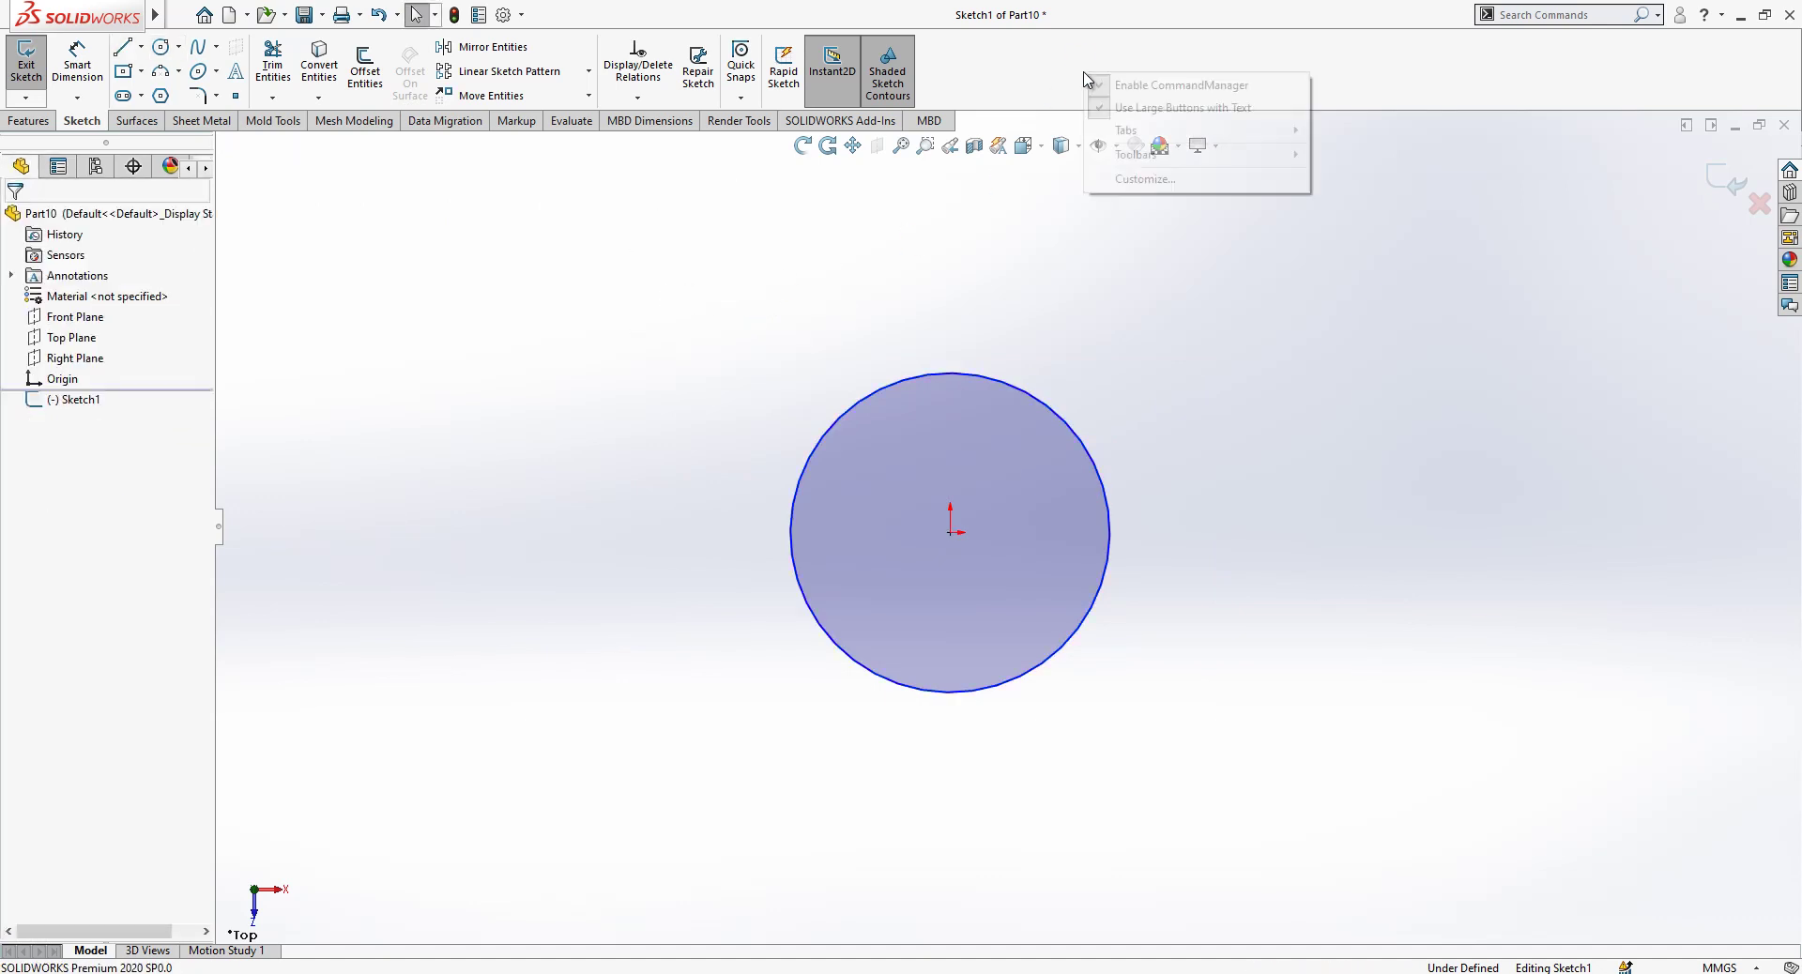
{"action": "left_click", "coordinate": [1143, 181]}
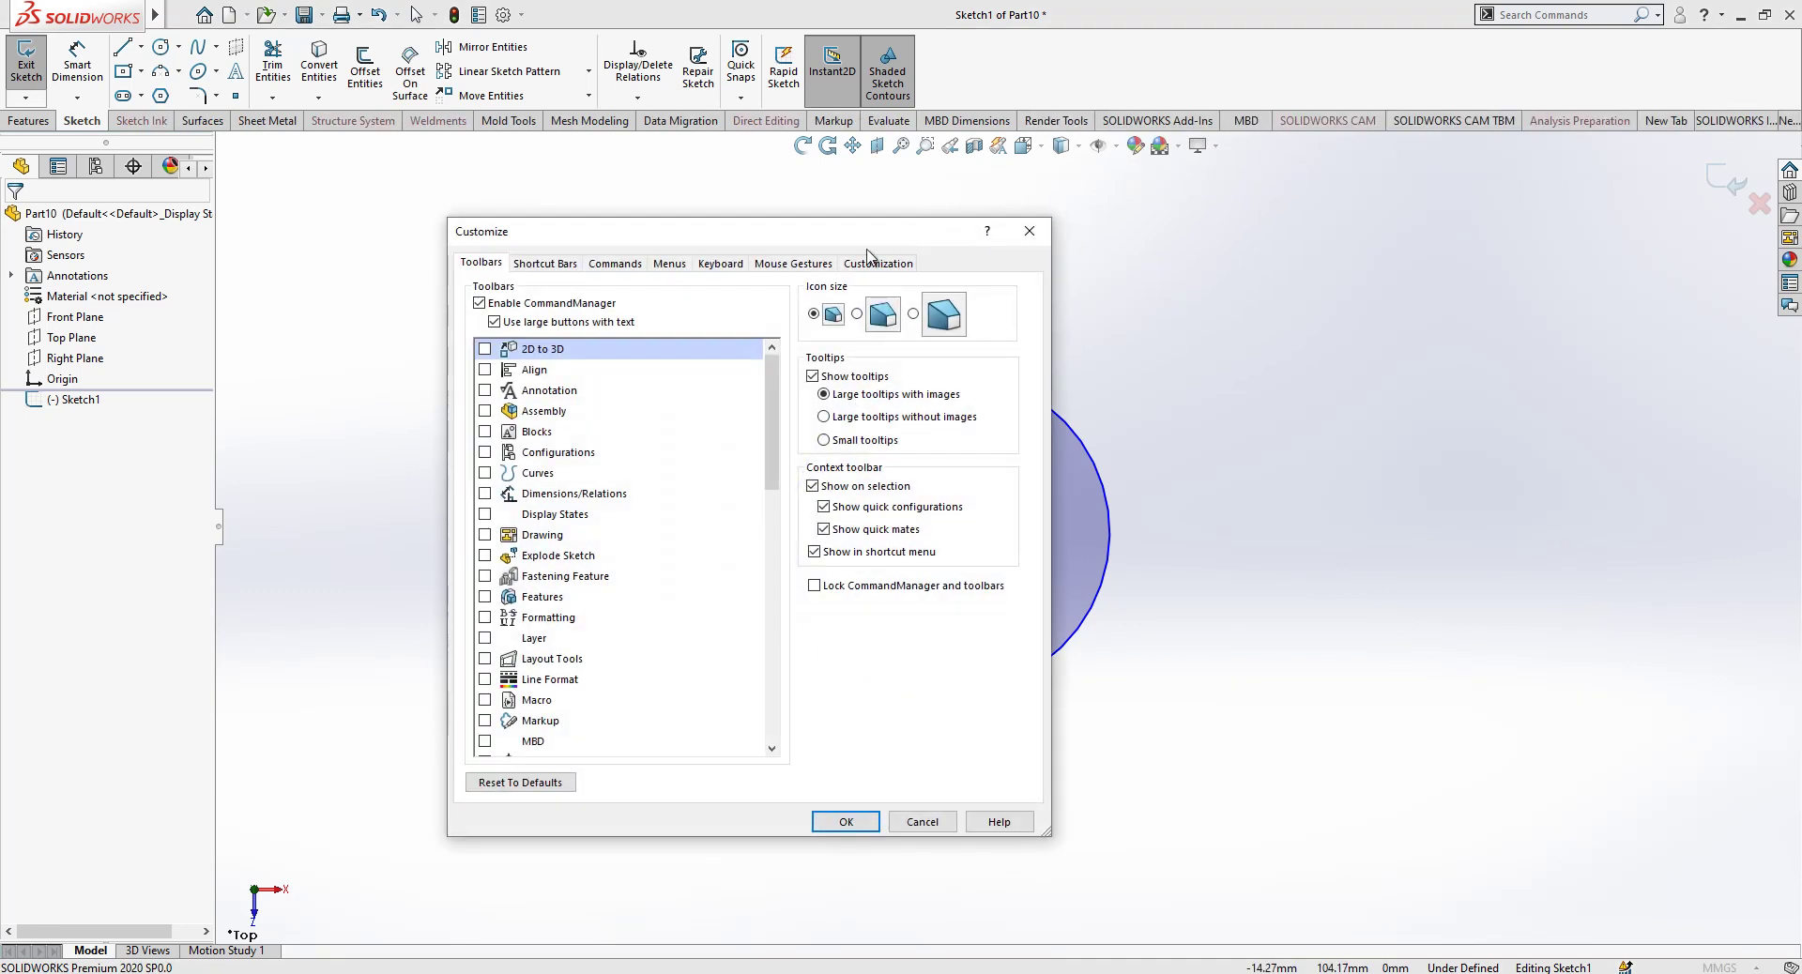
{"action": "left_click", "coordinate": [816, 265]}
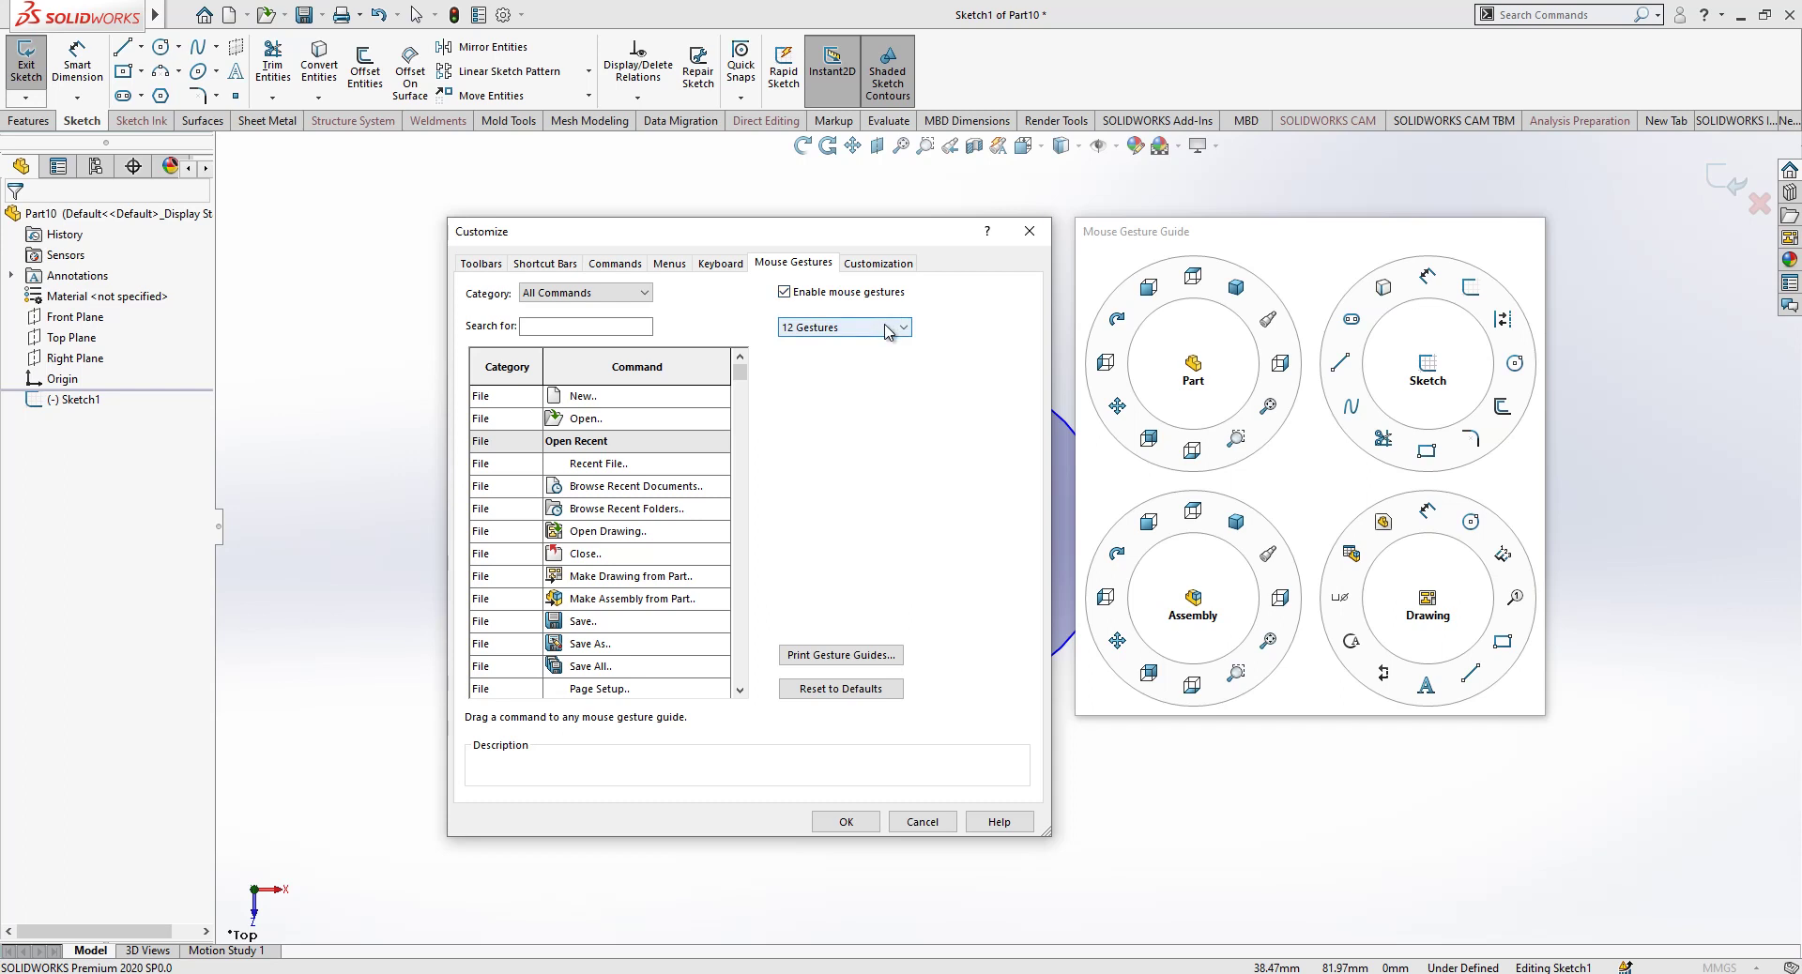
{"action": "left_click", "coordinate": [917, 822]}
{"action": "mouse_move", "coordinate": [1108, 352]}
{"action": "right_mouse_down"}
{"action": "mouse_move", "coordinate": [1139, 350]}
{"action": "mouse_move", "coordinate": [1035, 348]}
{"action": "mouse_move", "coordinate": [1194, 355]}
{"action": "mouse_move", "coordinate": [1083, 344]}
{"action": "right_mouse_up"}
Draw a vertical line from the origin up to the circle's top point.
{"action": "scroll", "coordinate": [1266, 363], "scroll_direction": "down", "scroll_amount": 1}
{"action": "scroll", "coordinate": [949, 602], "scroll_direction": "down", "scroll_amount": 1}
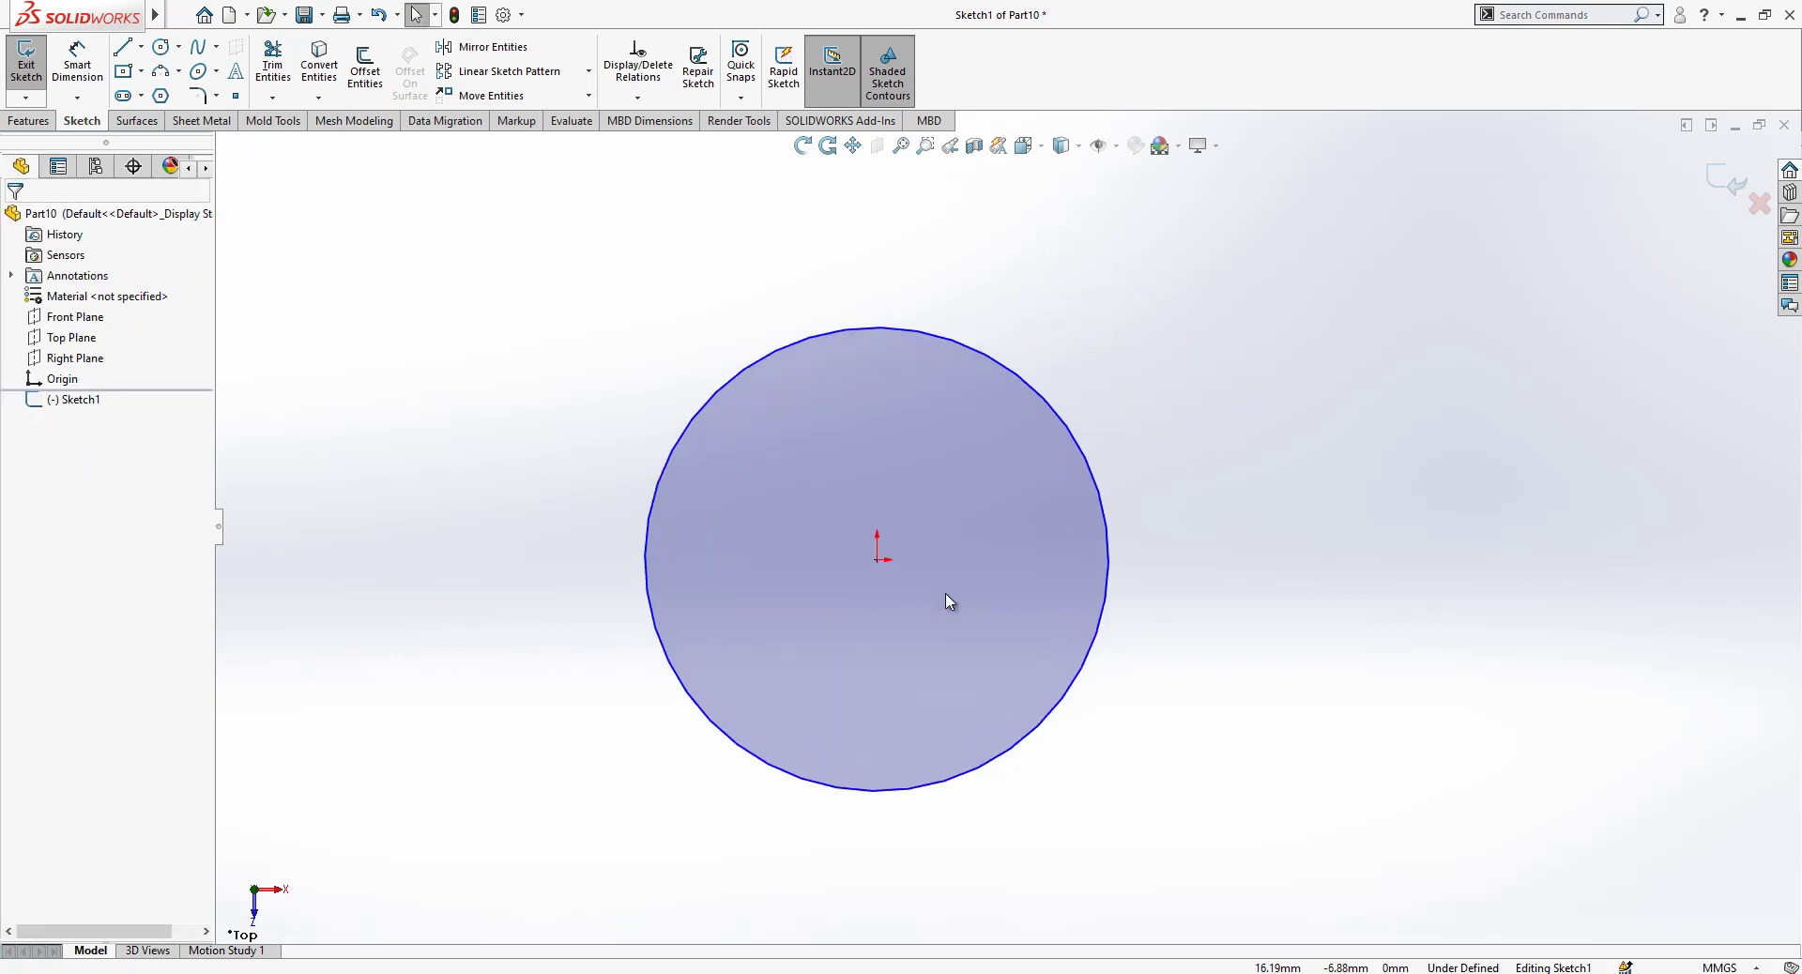
{"action": "left_click", "coordinate": [128, 53]}
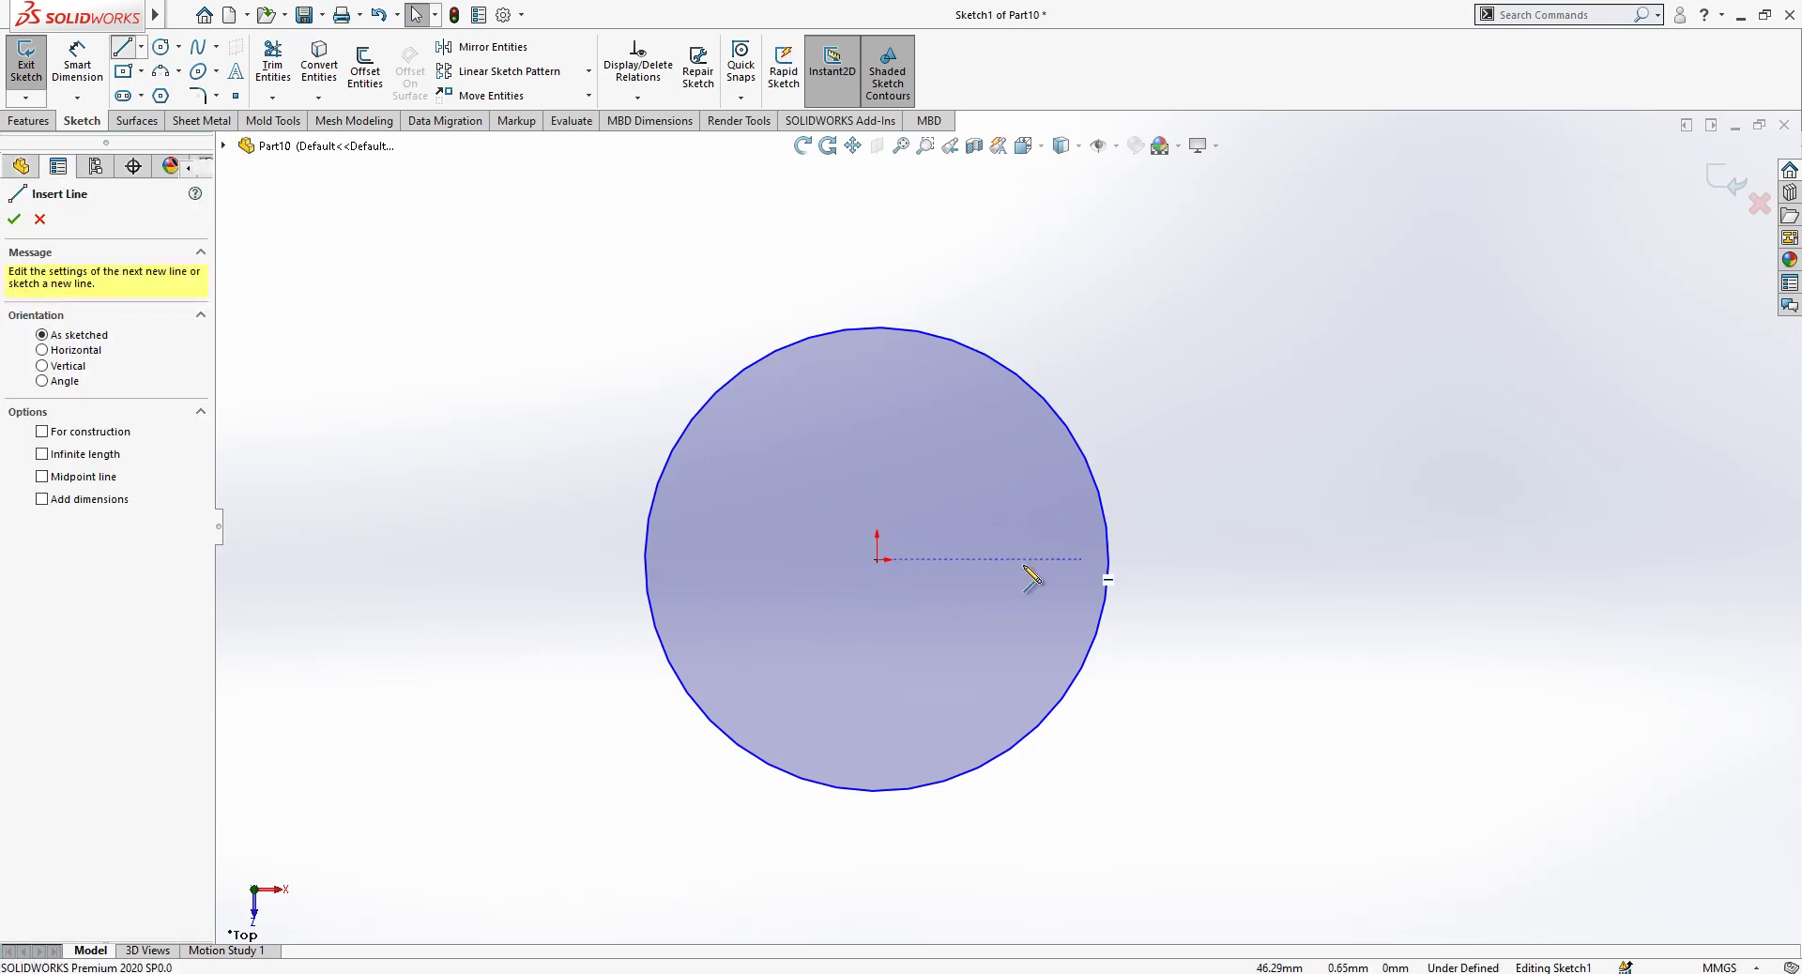
{"action": "left_click", "coordinate": [878, 560]}
{"action": "left_click", "coordinate": [878, 327]}
{"action": "key", "text": "Escape"}
Draw two slanted lines from the origin to just outside the circle, one on each side of the vertical line.
{"action": "right_click_drag", "start_coordinate": [1408, 293], "coordinate": [1337, 296]}
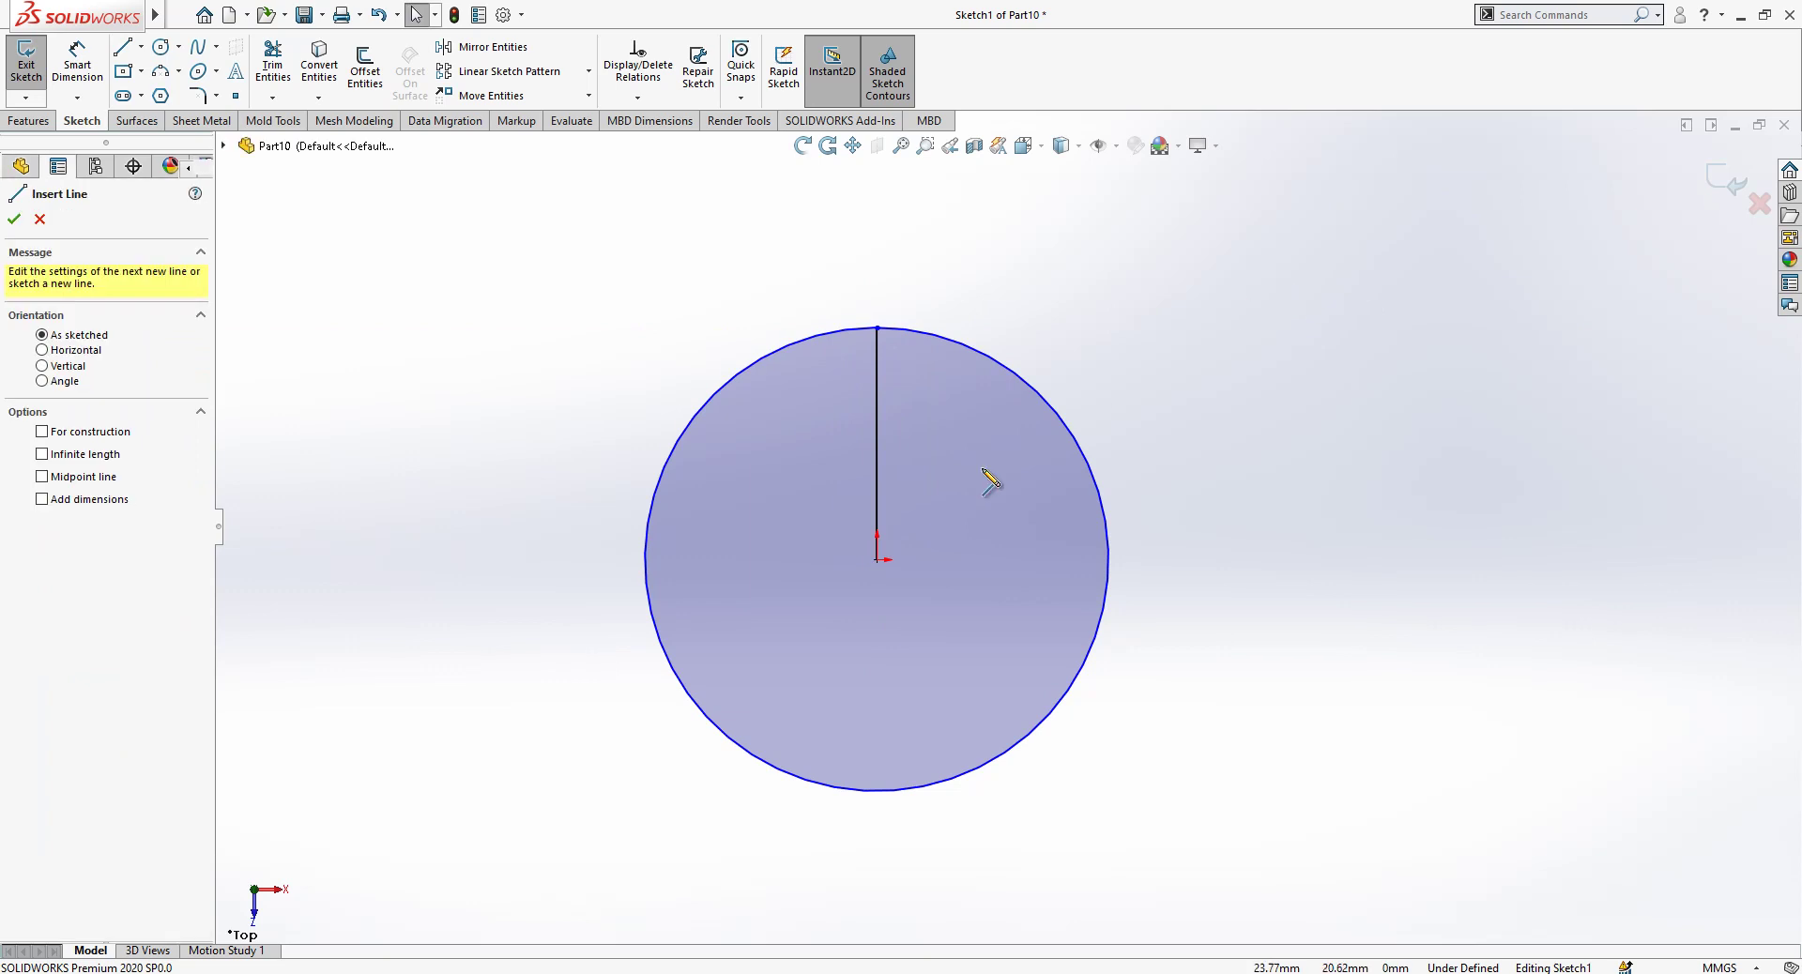
{"action": "left_click", "coordinate": [785, 313]}
{"action": "left_click", "coordinate": [878, 561]}
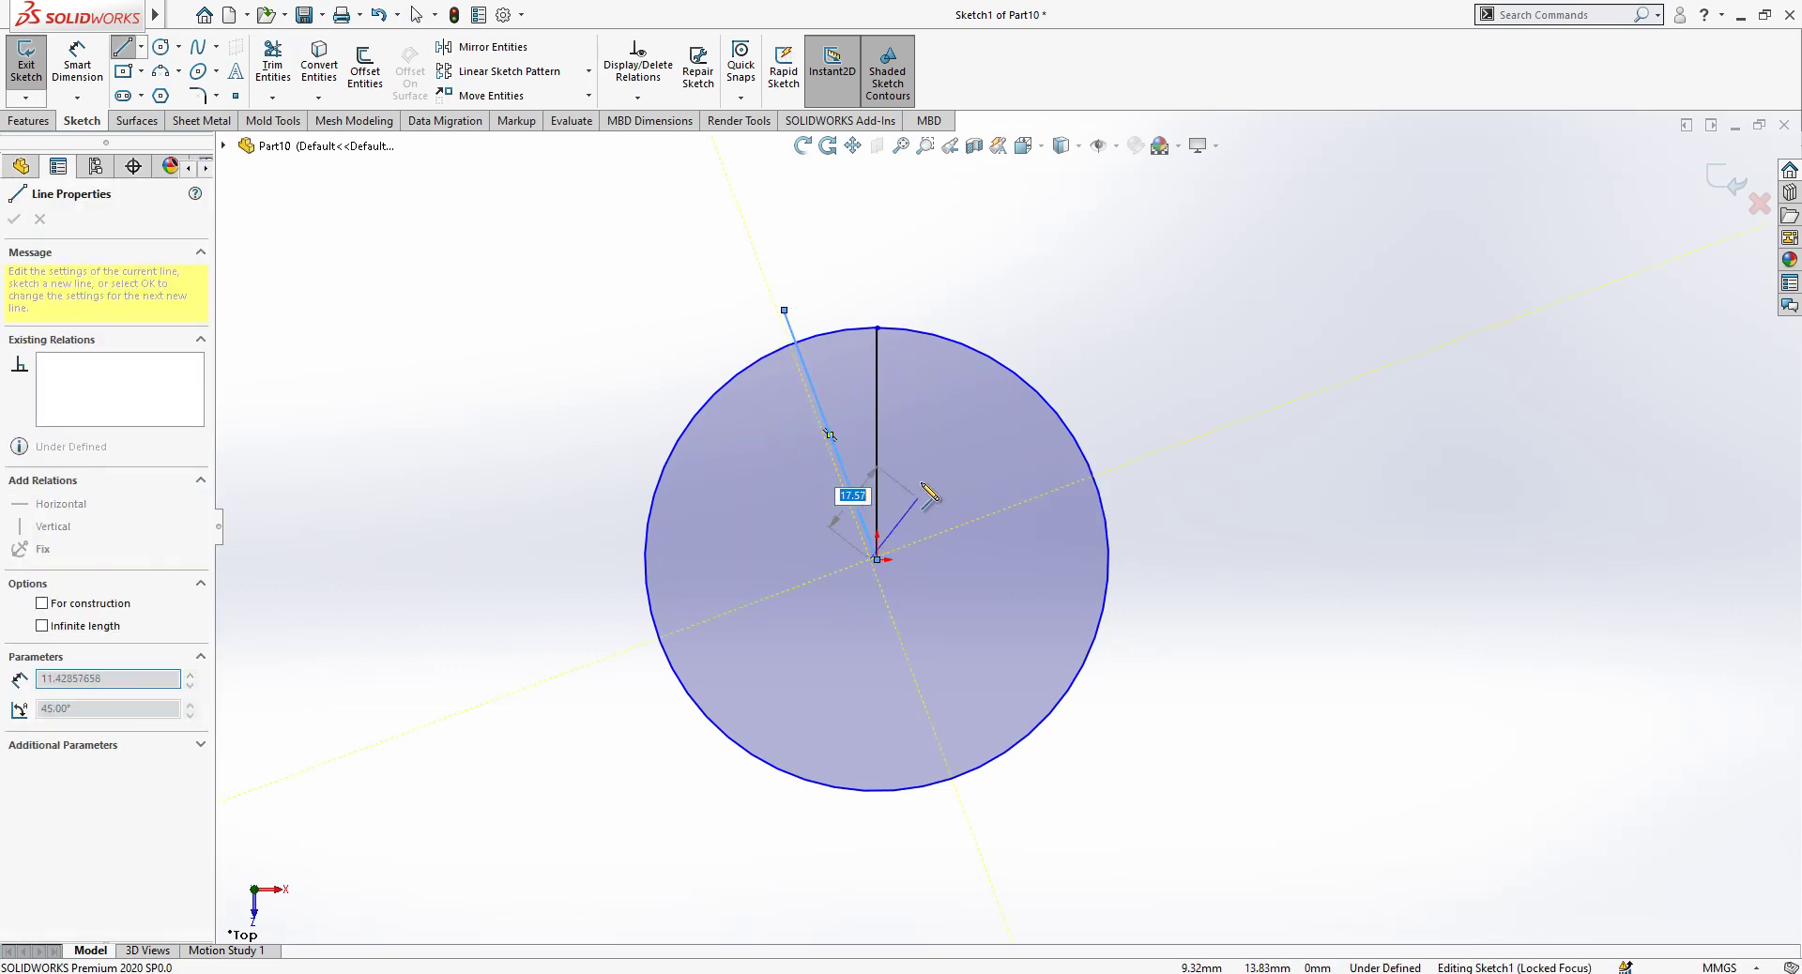
{"action": "key", "text": "Escape"}
{"action": "right_click_drag", "start_coordinate": [1185, 383], "coordinate": [1089, 432]}
{"action": "left_click", "coordinate": [878, 560]}
{"action": "left_click", "coordinate": [981, 297]}
{"action": "key", "text": "Escape"}
Trim the slanted lines back to the circle and convert all sketch entities to construction geometry.
{"action": "left_click", "coordinate": [270, 68]}
{"action": "left_click_drag", "start_coordinate": [704, 286], "coordinate": [977, 374]}
{"action": "key", "text": "Escape"}
{"action": "left_click_drag", "start_coordinate": [1190, 266], "coordinate": [512, 469]}
{"action": "left_click", "coordinate": [598, 424]}
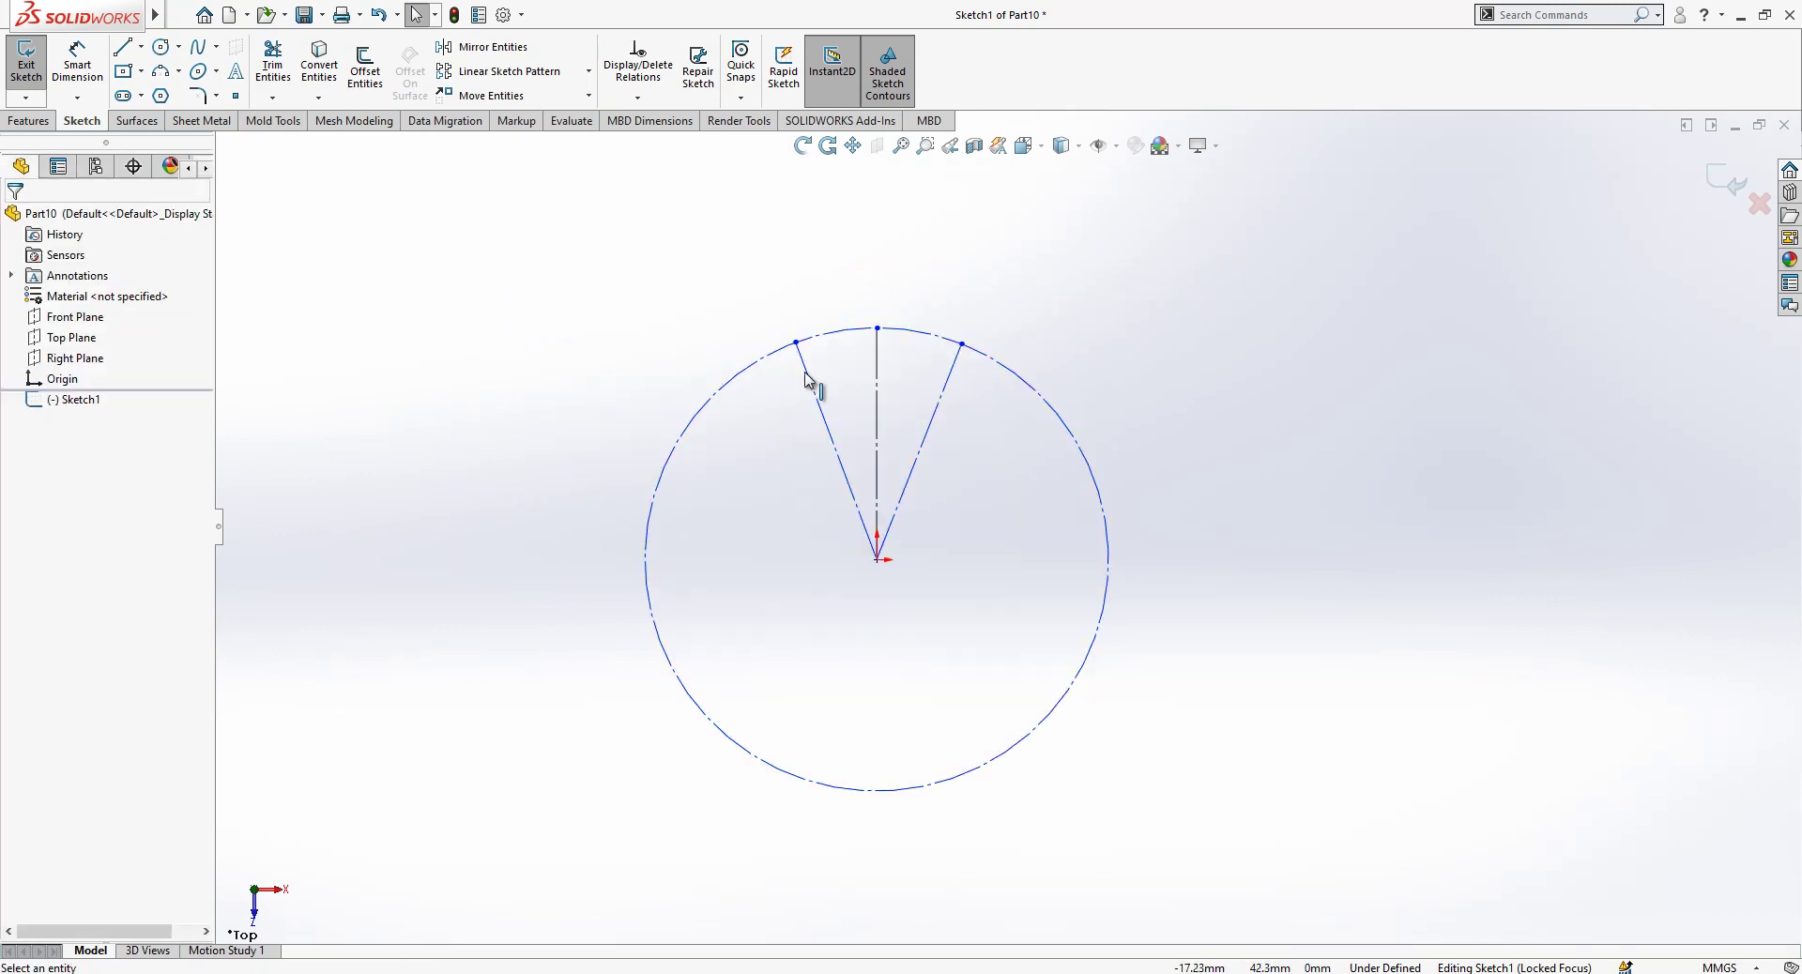
Make the outer endpoints of the two slanted lines symmetric about the vertical centerline.
{"action": "left_click", "coordinate": [796, 344]}
{"action": "left_click", "coordinate": [961, 344], "text": "ctrl"}
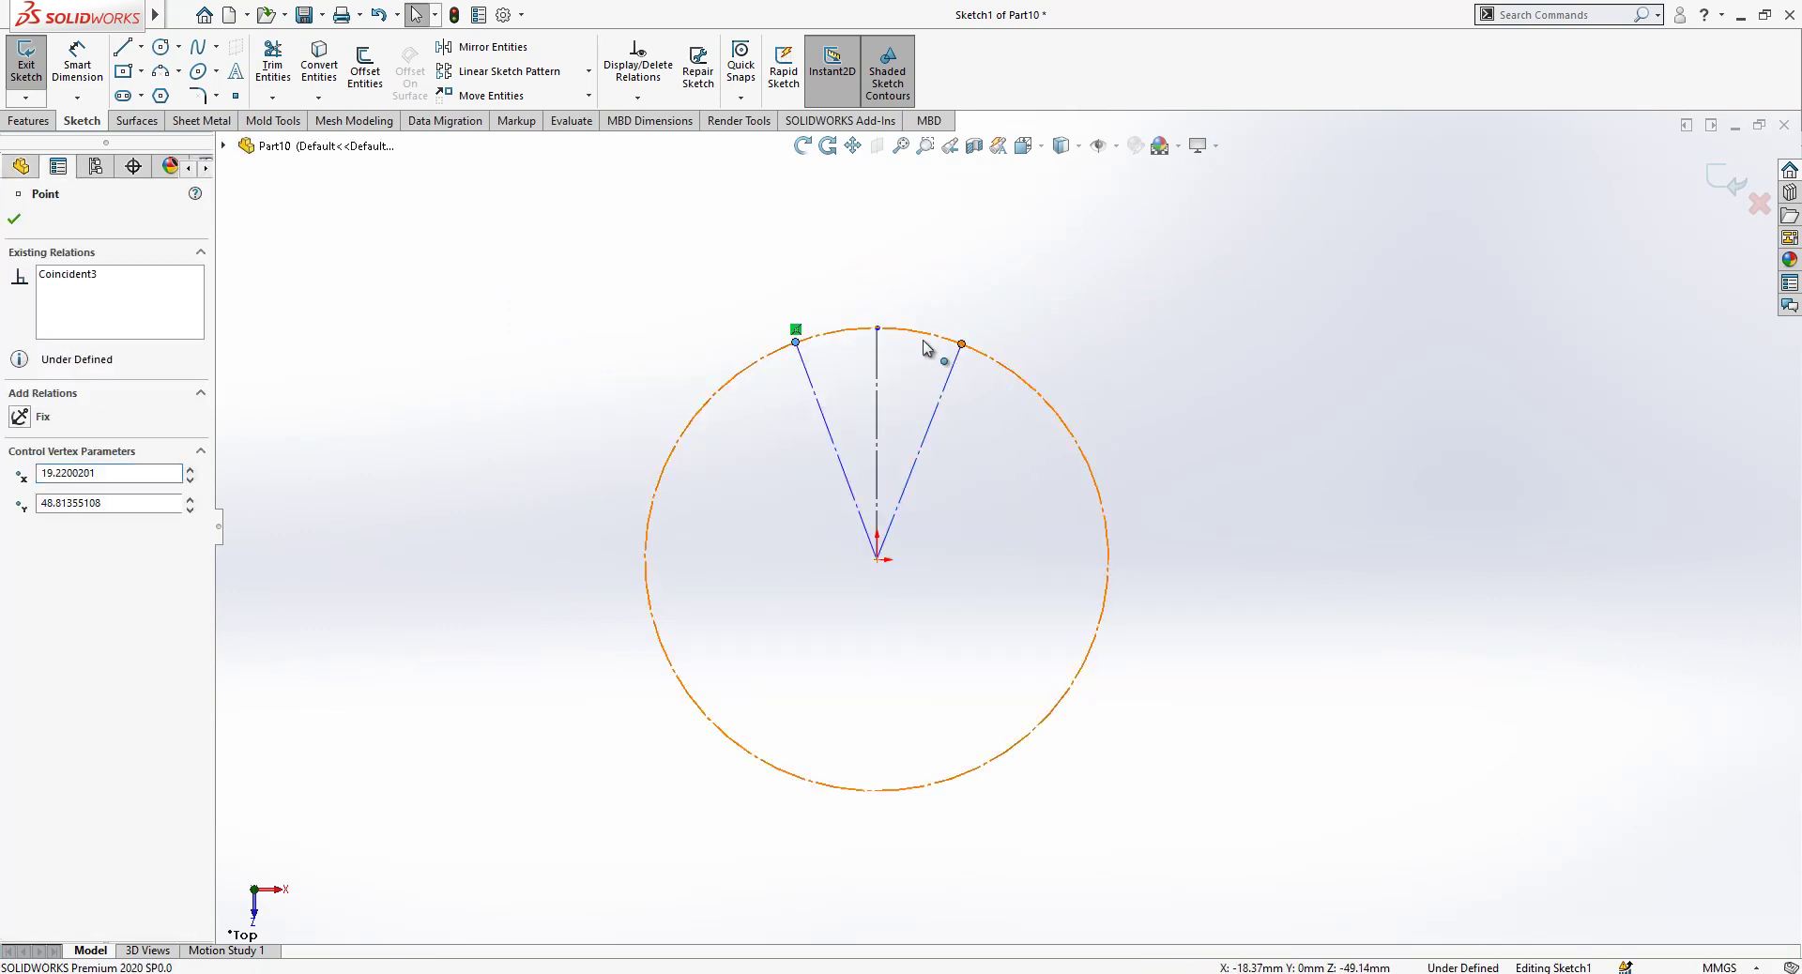
{"action": "left_click", "coordinate": [878, 368], "text": "ctrl"}
{"action": "left_click", "coordinate": [56, 519]}
{"action": "left_click", "coordinate": [251, 355]}
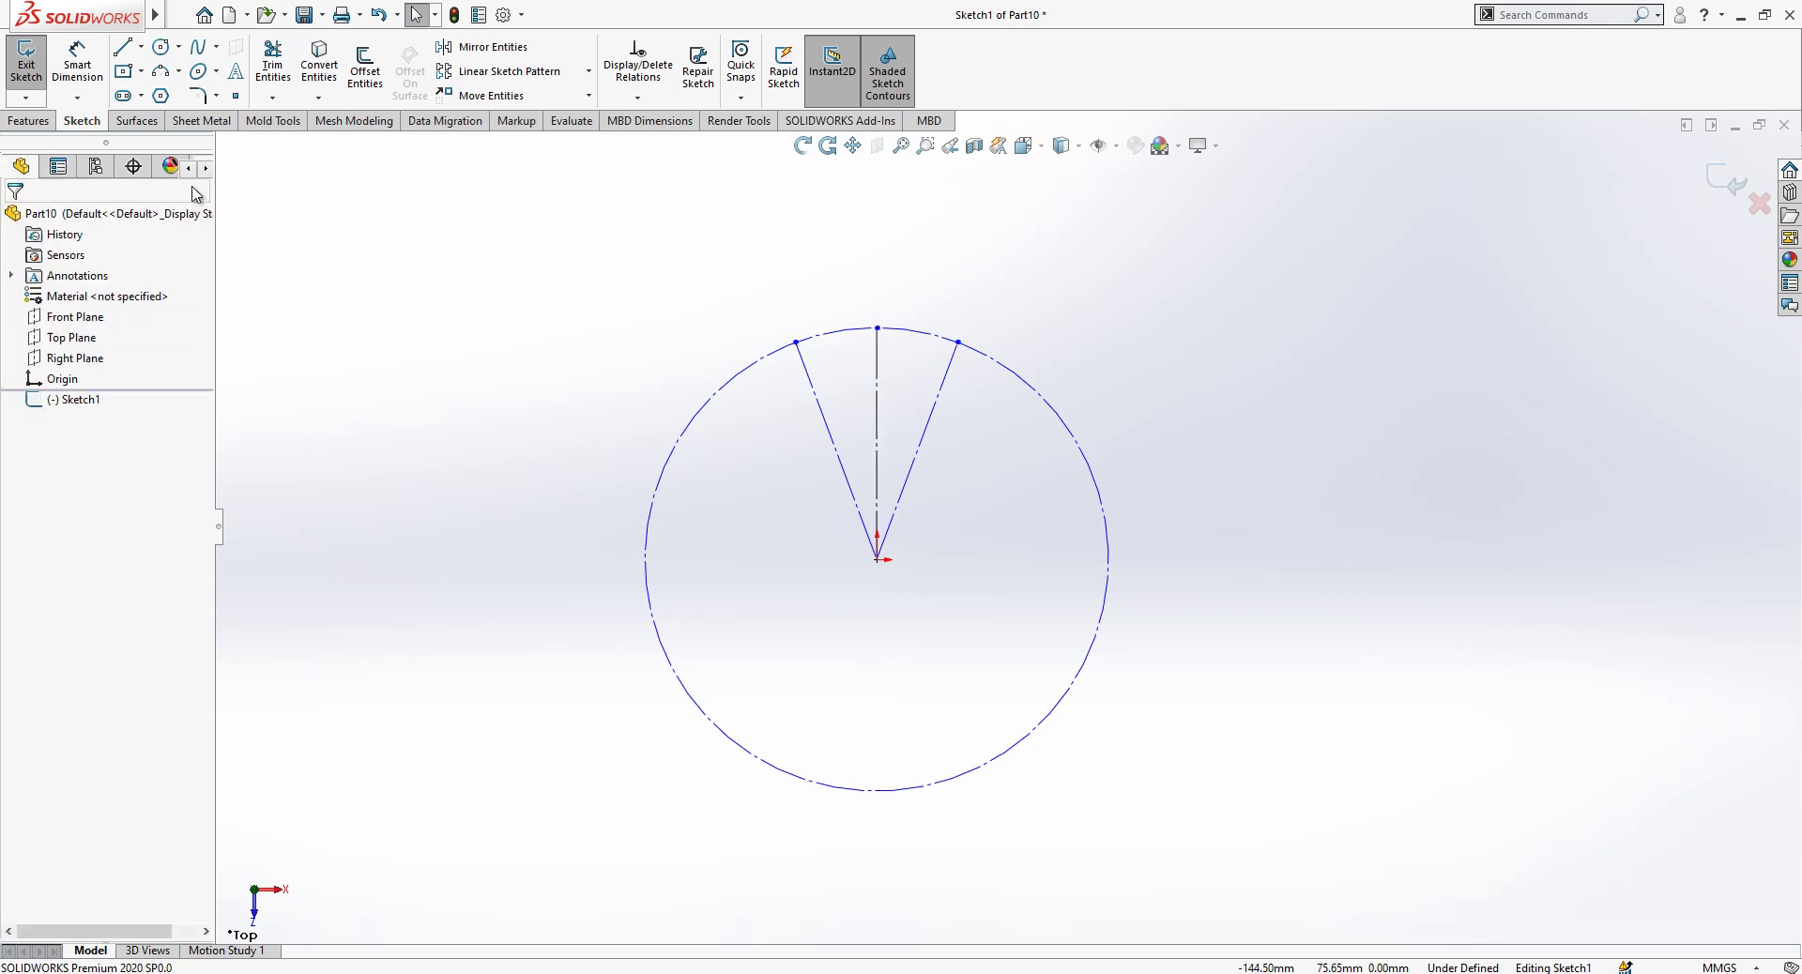
Dimension the angle between the two slanted lines as 30°.
{"action": "left_click", "coordinate": [90, 79]}
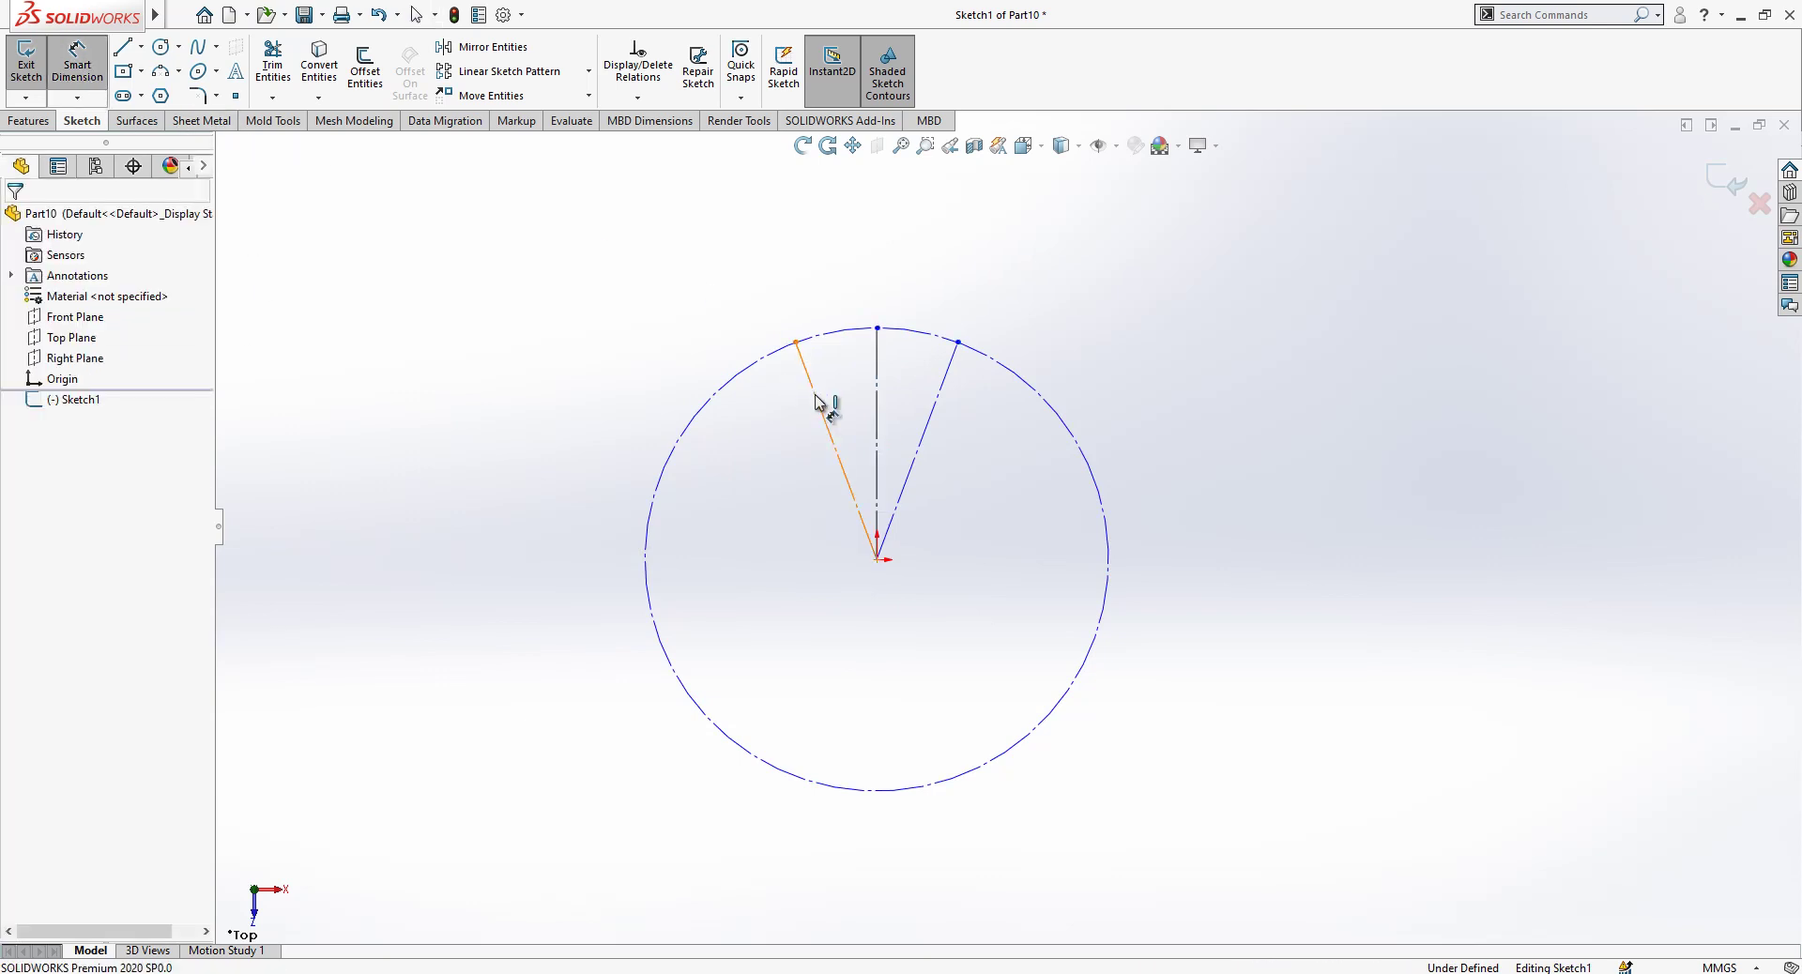
{"action": "left_click", "coordinate": [854, 402]}
{"action": "left_click", "coordinate": [941, 393]}
{"action": "left_click", "coordinate": [929, 278]}
{"action": "type", "text": "30"}
{"action": "key", "text": "Return"}
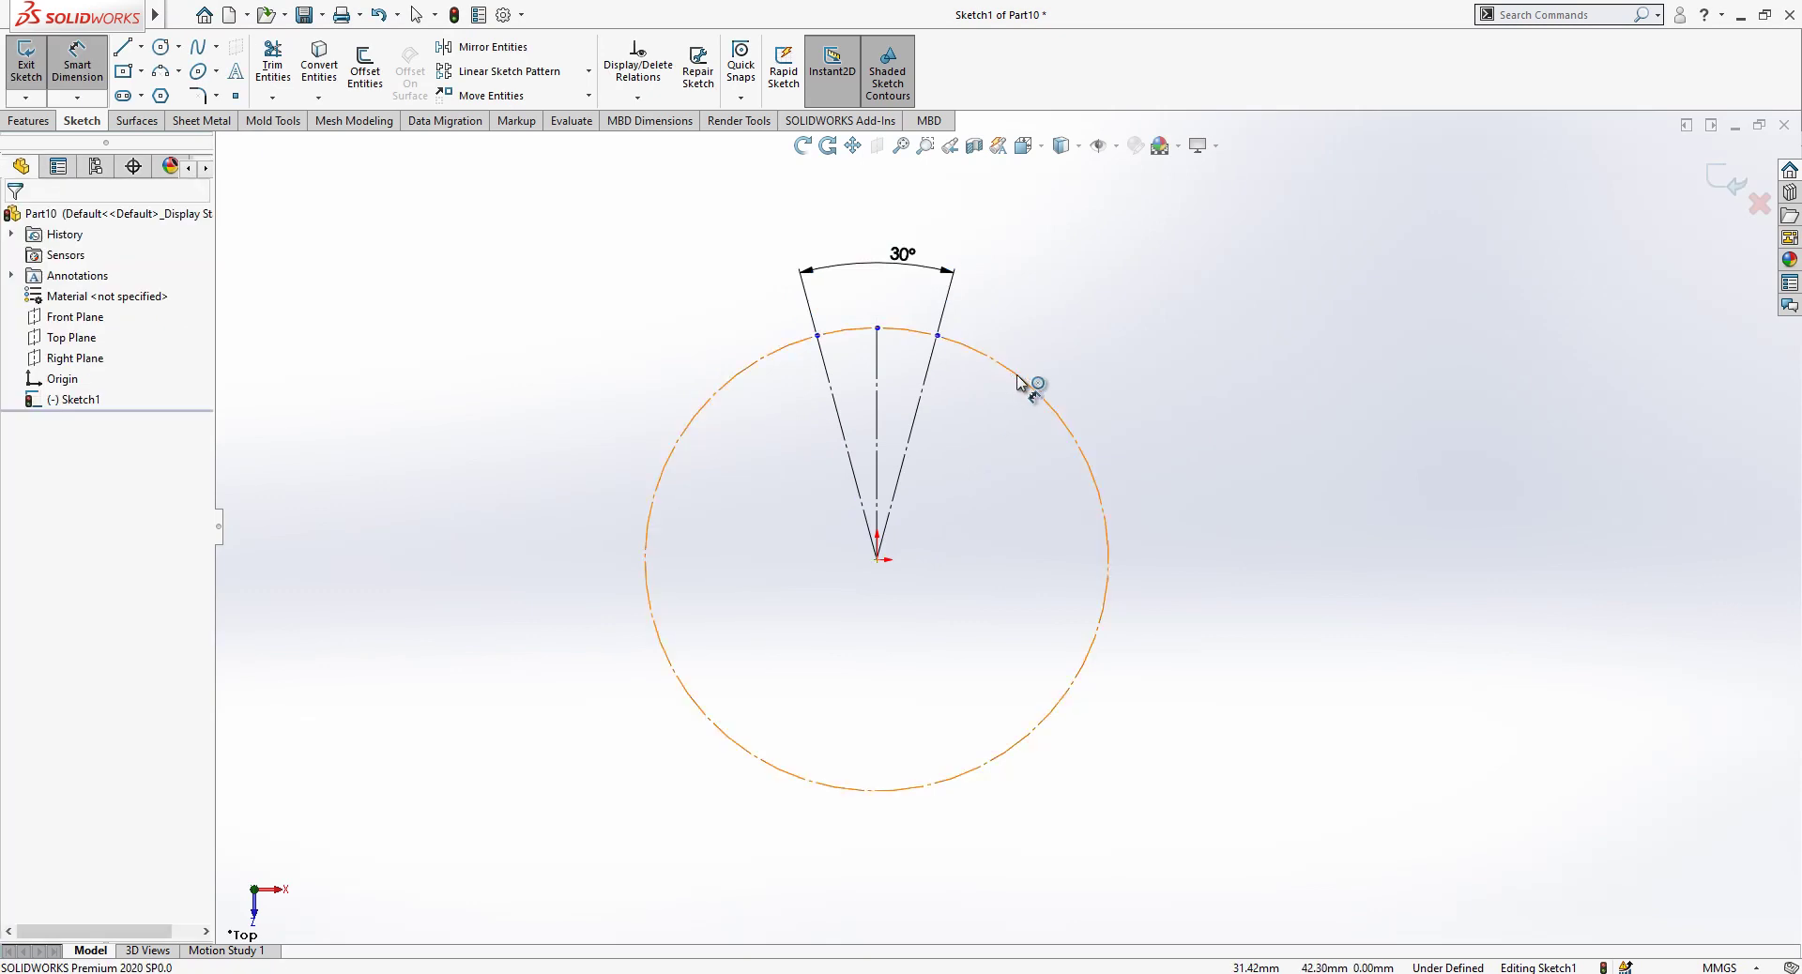
Dimension the construction circle with a diameter of 30 mm.
{"action": "left_click", "coordinate": [1016, 394]}
{"action": "left_click", "coordinate": [1001, 427]}
{"action": "key", "text": "Return"}
{"action": "scroll", "coordinate": [915, 432], "scroll_direction": "down", "scroll_amount": 2}
{"action": "key", "text": "Escape"}
{"action": "left_click_drag", "start_coordinate": [911, 191], "coordinate": [842, 415]}
{"action": "scroll", "coordinate": [985, 615], "scroll_direction": "down", "scroll_amount": 5}
{"action": "key", "text": "Escape"}
Draw a three-point arc bulging outward between the slanted lines' endpoints, with a radius of about 5.5 mm and a 90° sweep.
{"action": "left_click", "coordinate": [161, 71]}
{"action": "scroll", "coordinate": [551, 393], "scroll_direction": "down", "scroll_amount": 2}
{"action": "left_click", "coordinate": [662, 399]}
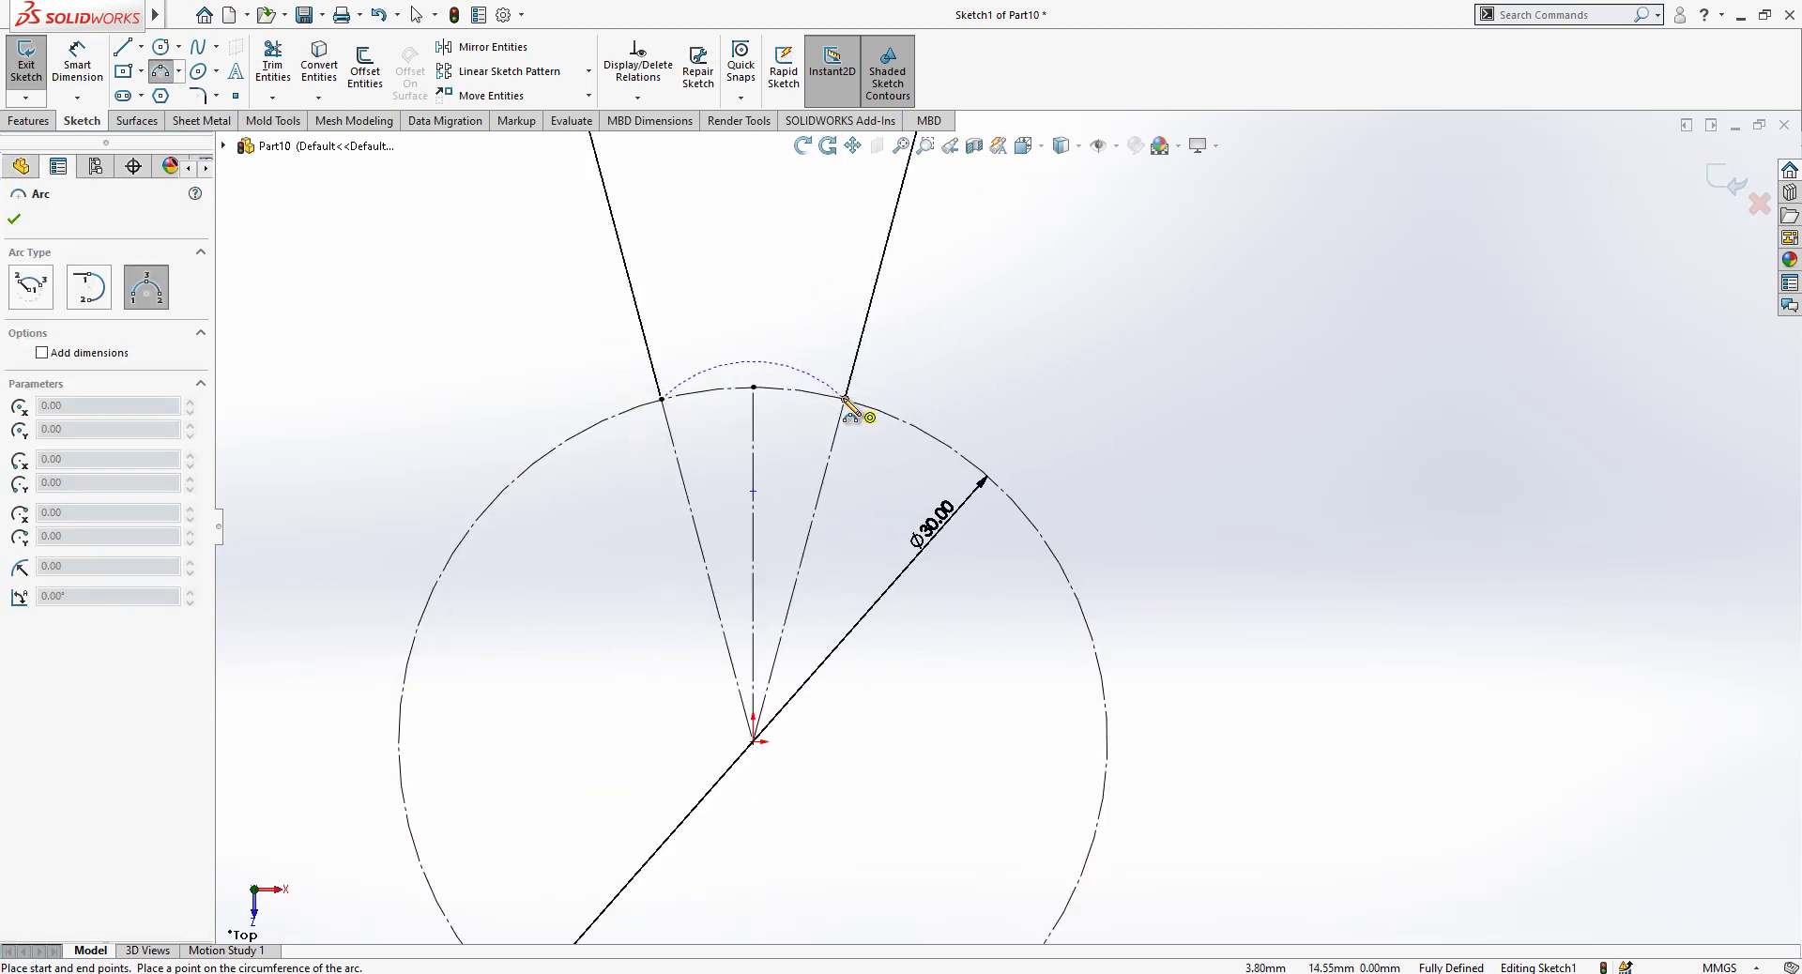
{"action": "left_click", "coordinate": [846, 399]}
{"action": "left_click", "coordinate": [787, 369]}
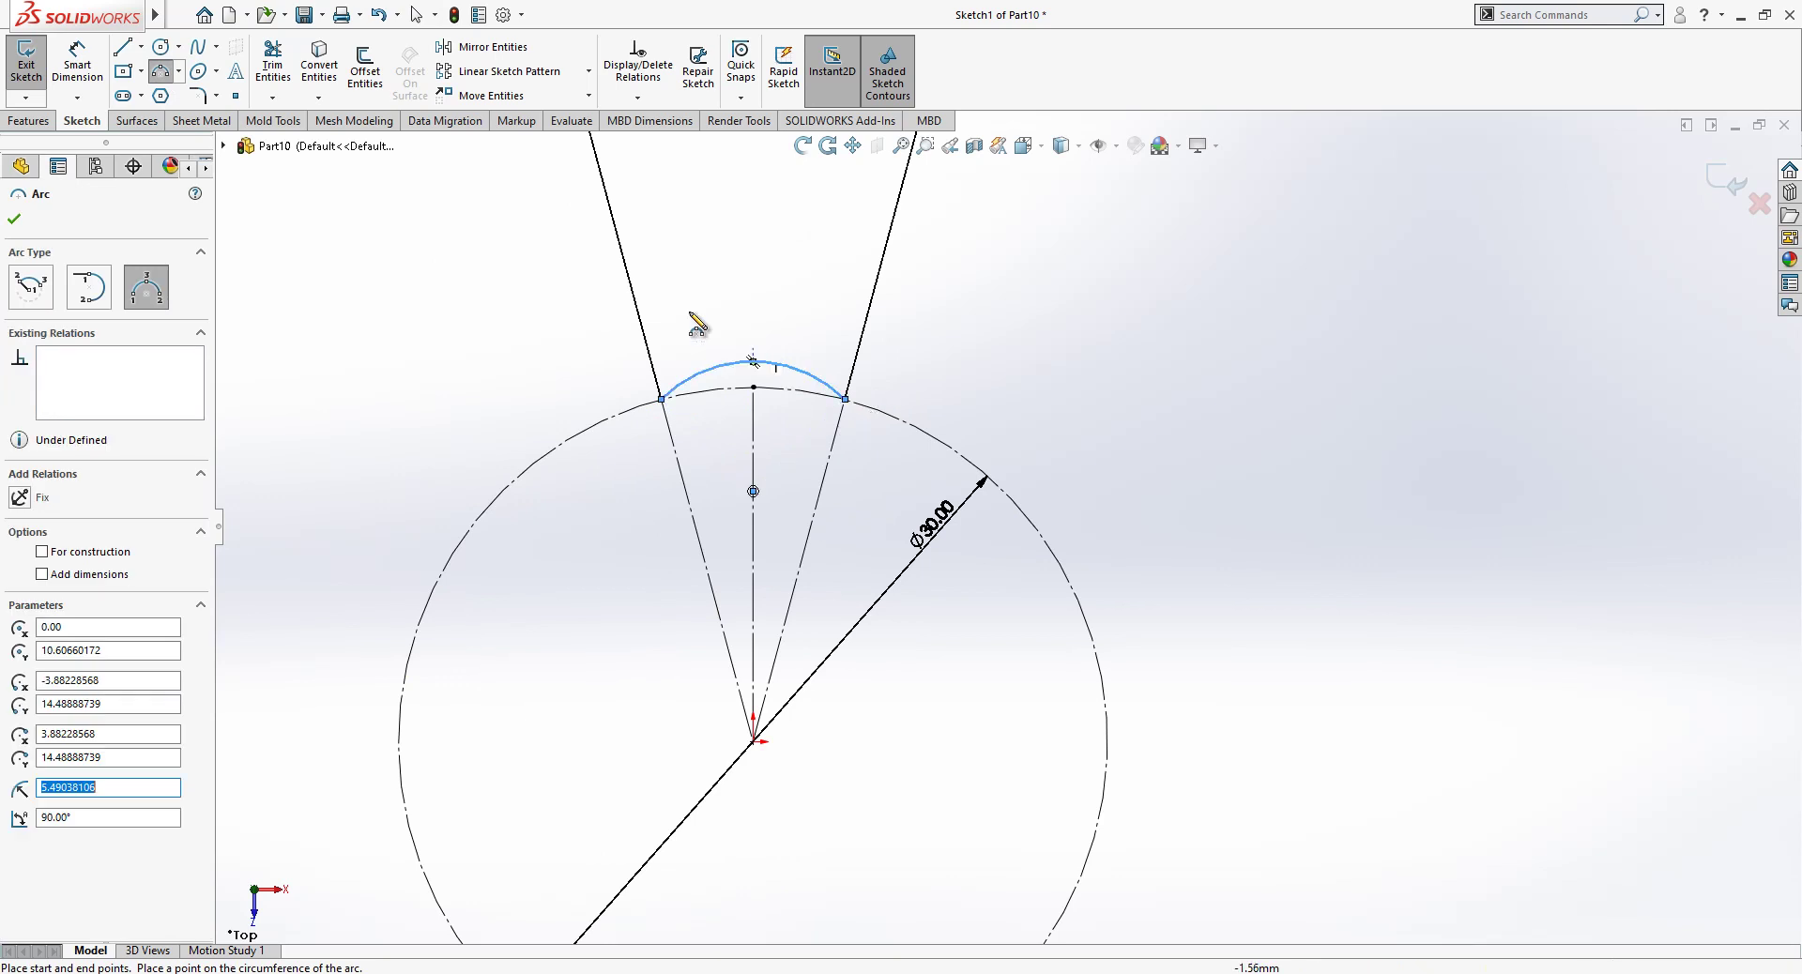
{"action": "key", "text": "Escape"}
Dimension the gap between the arc's crest and the top of the construction circle as 1.5 mm.
{"action": "left_click", "coordinate": [78, 66]}
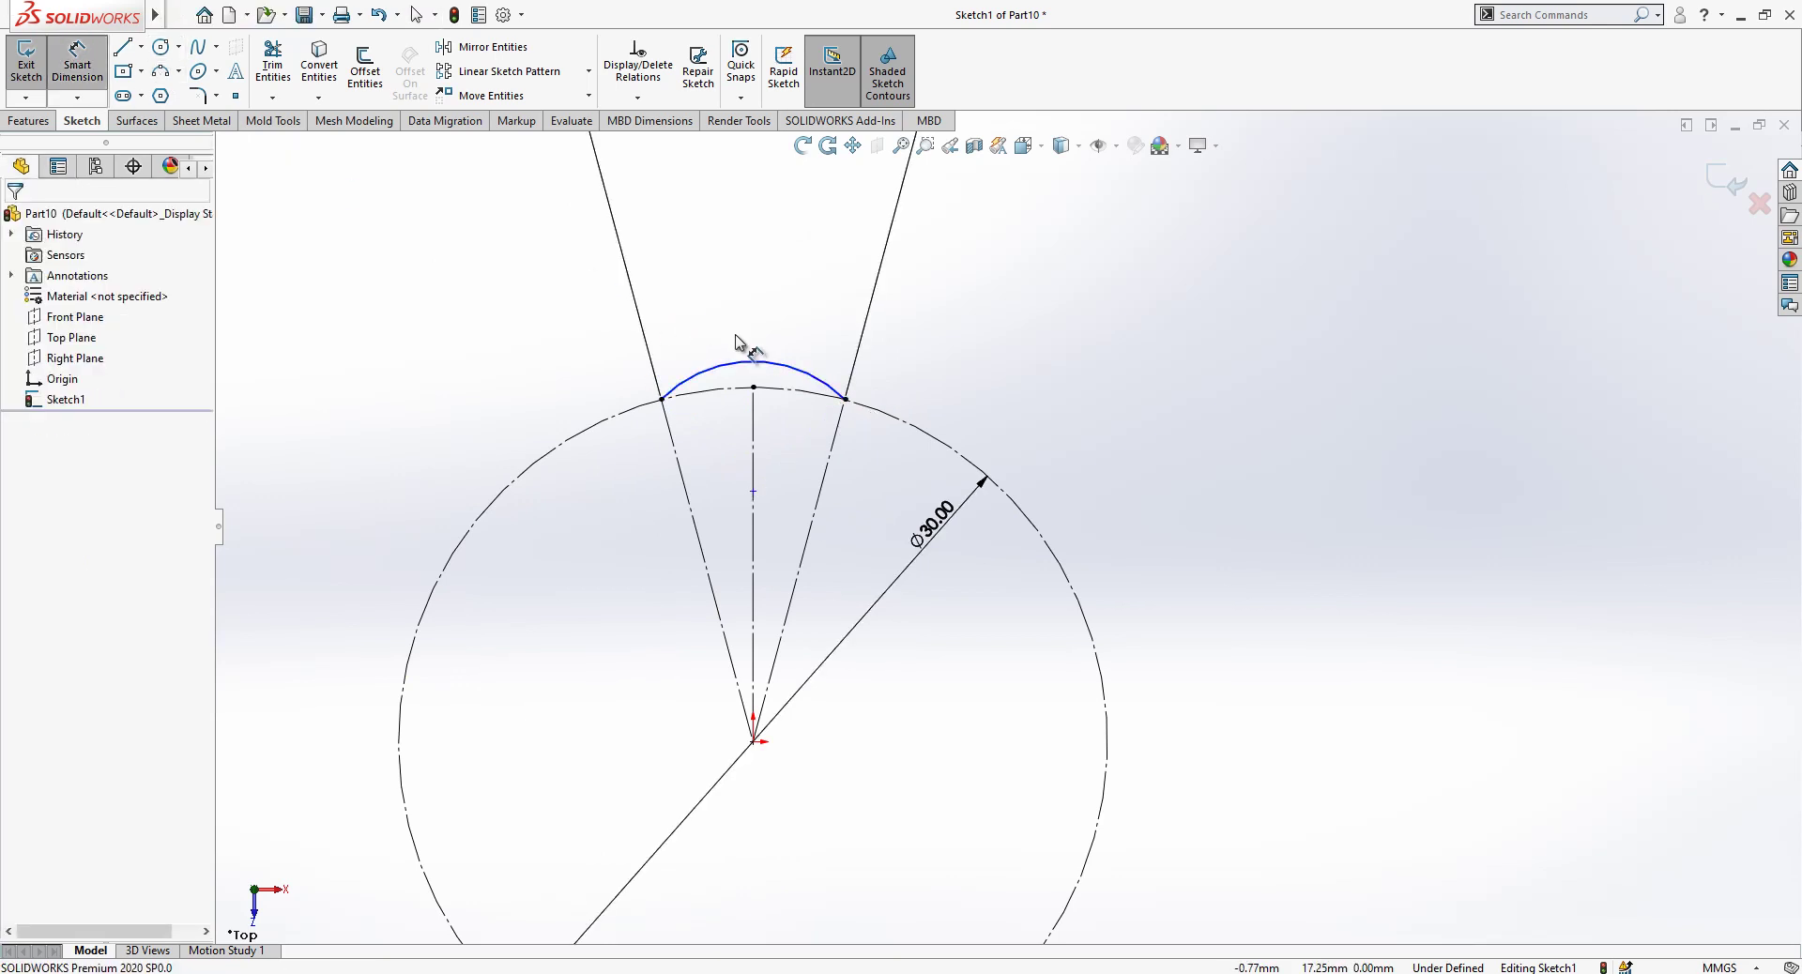
{"action": "scroll", "coordinate": [773, 357], "scroll_direction": "down", "scroll_amount": 1}
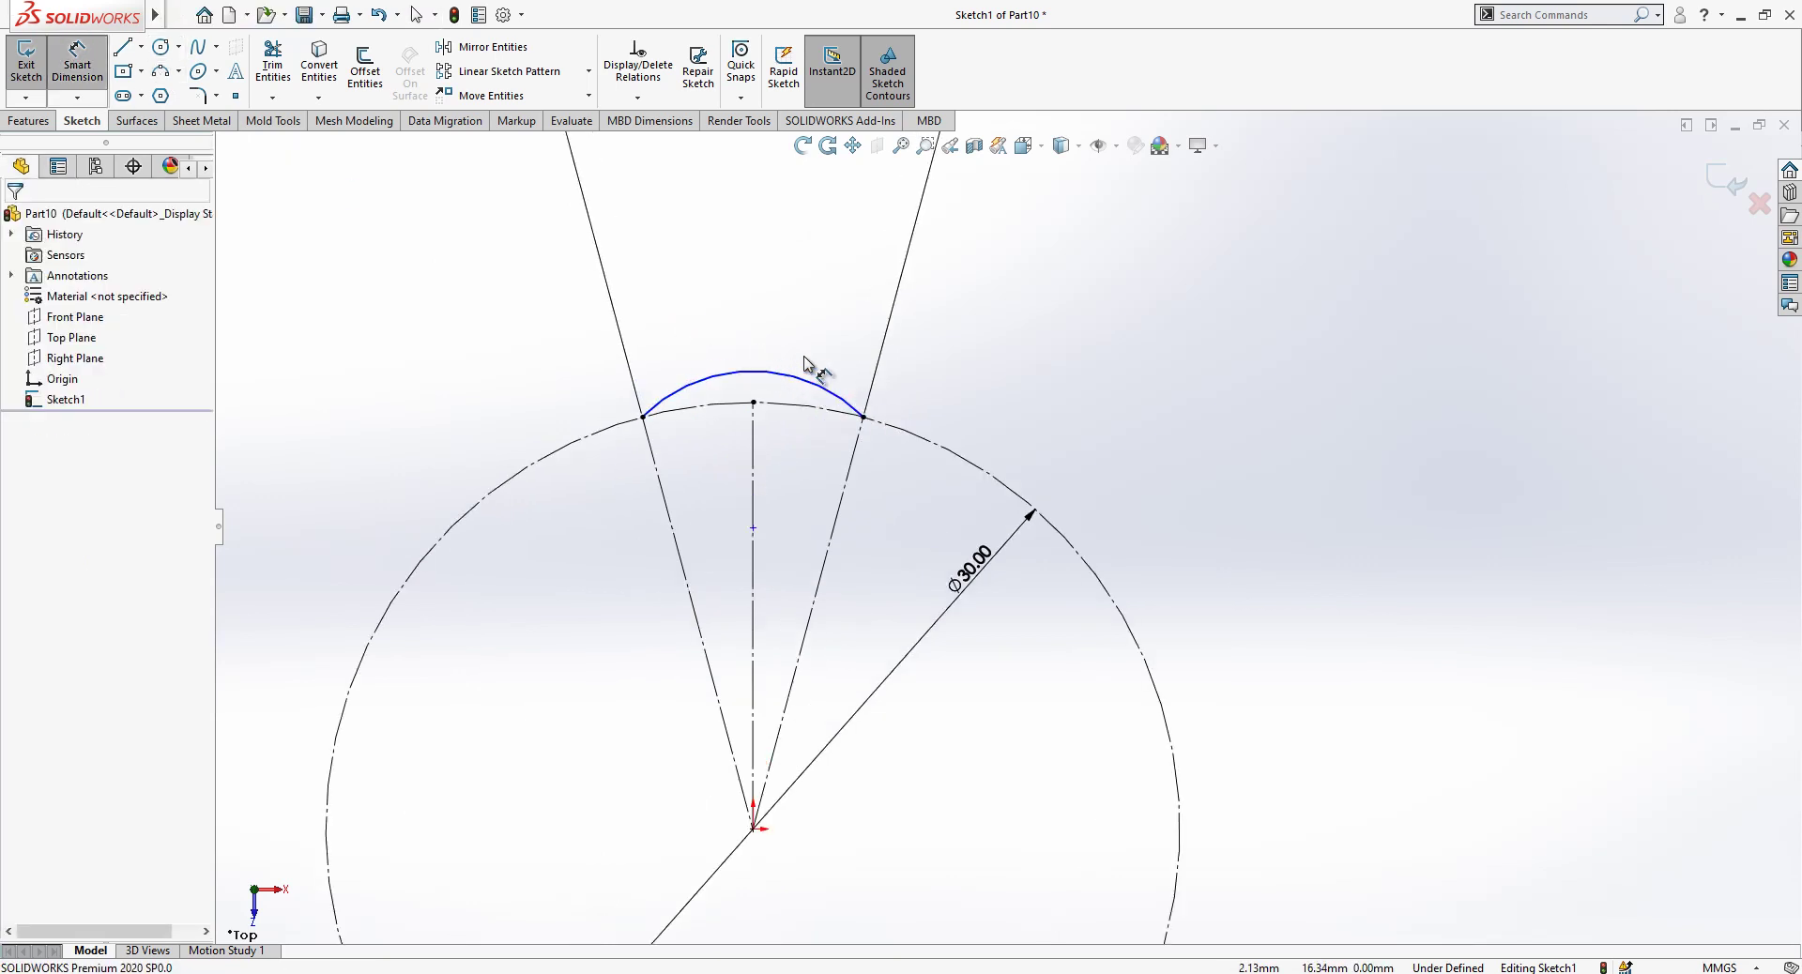
{"action": "left_click", "coordinate": [815, 409]}
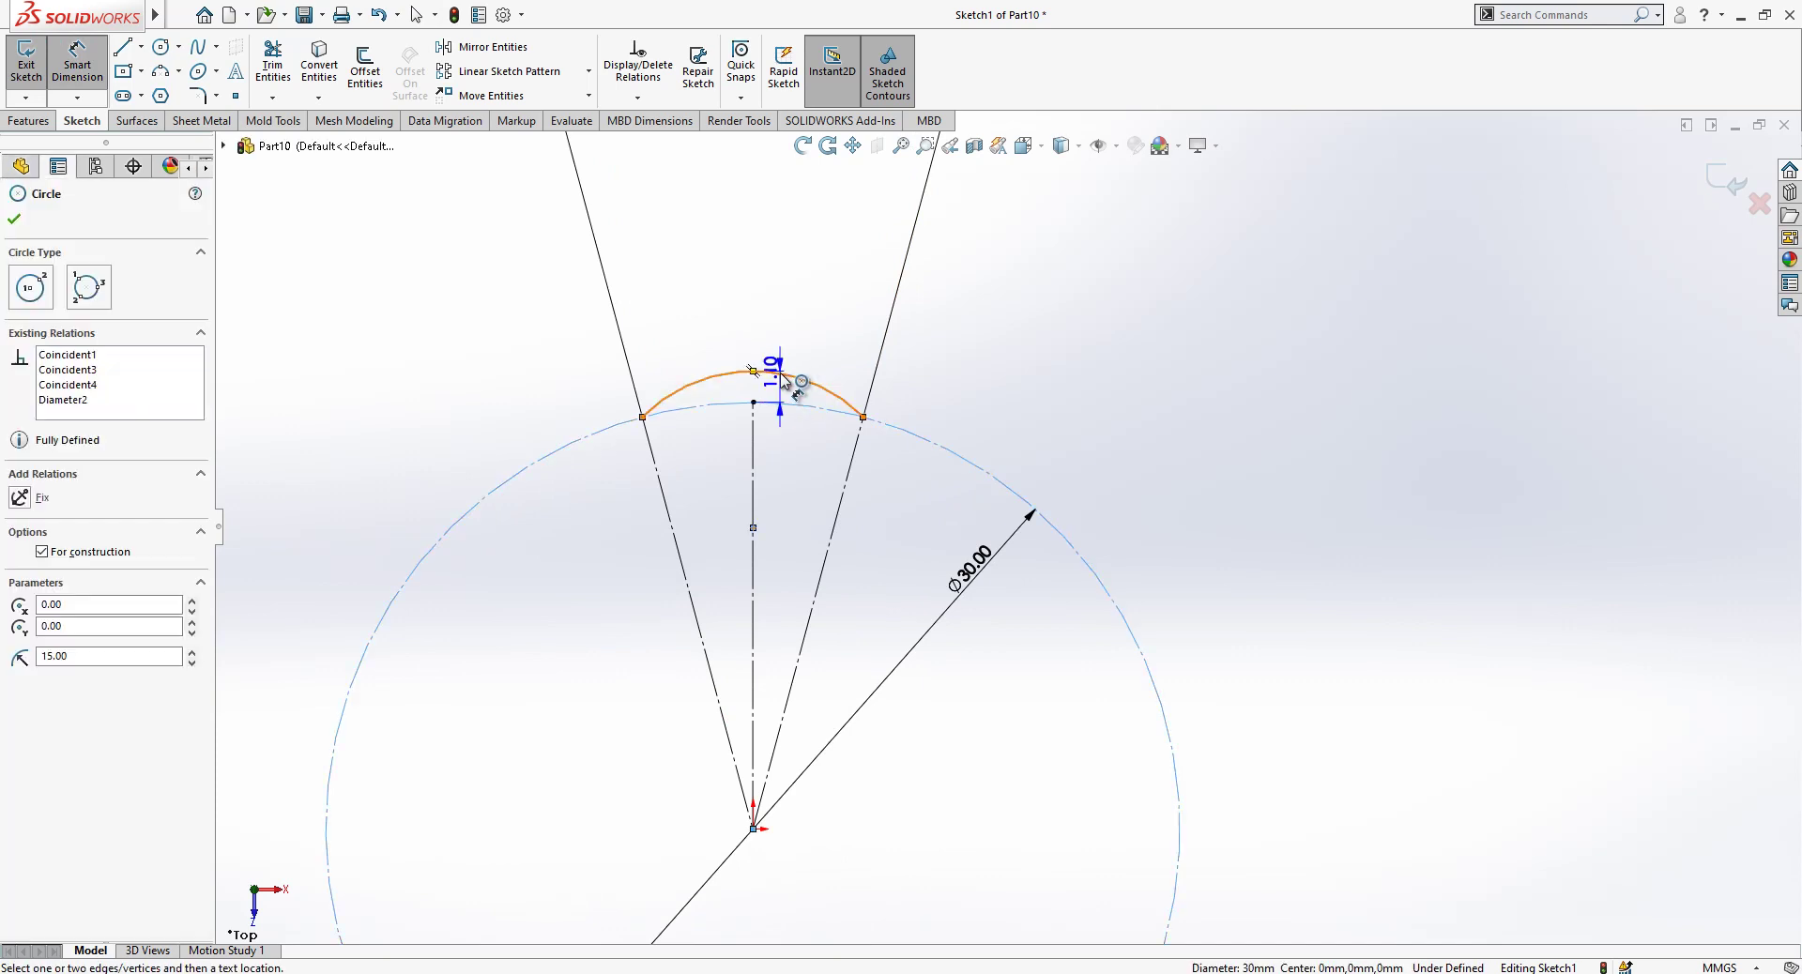
{"action": "left_click", "coordinate": [782, 375]}
{"action": "left_click", "coordinate": [928, 376]}
{"action": "type", "text": "1.5"}
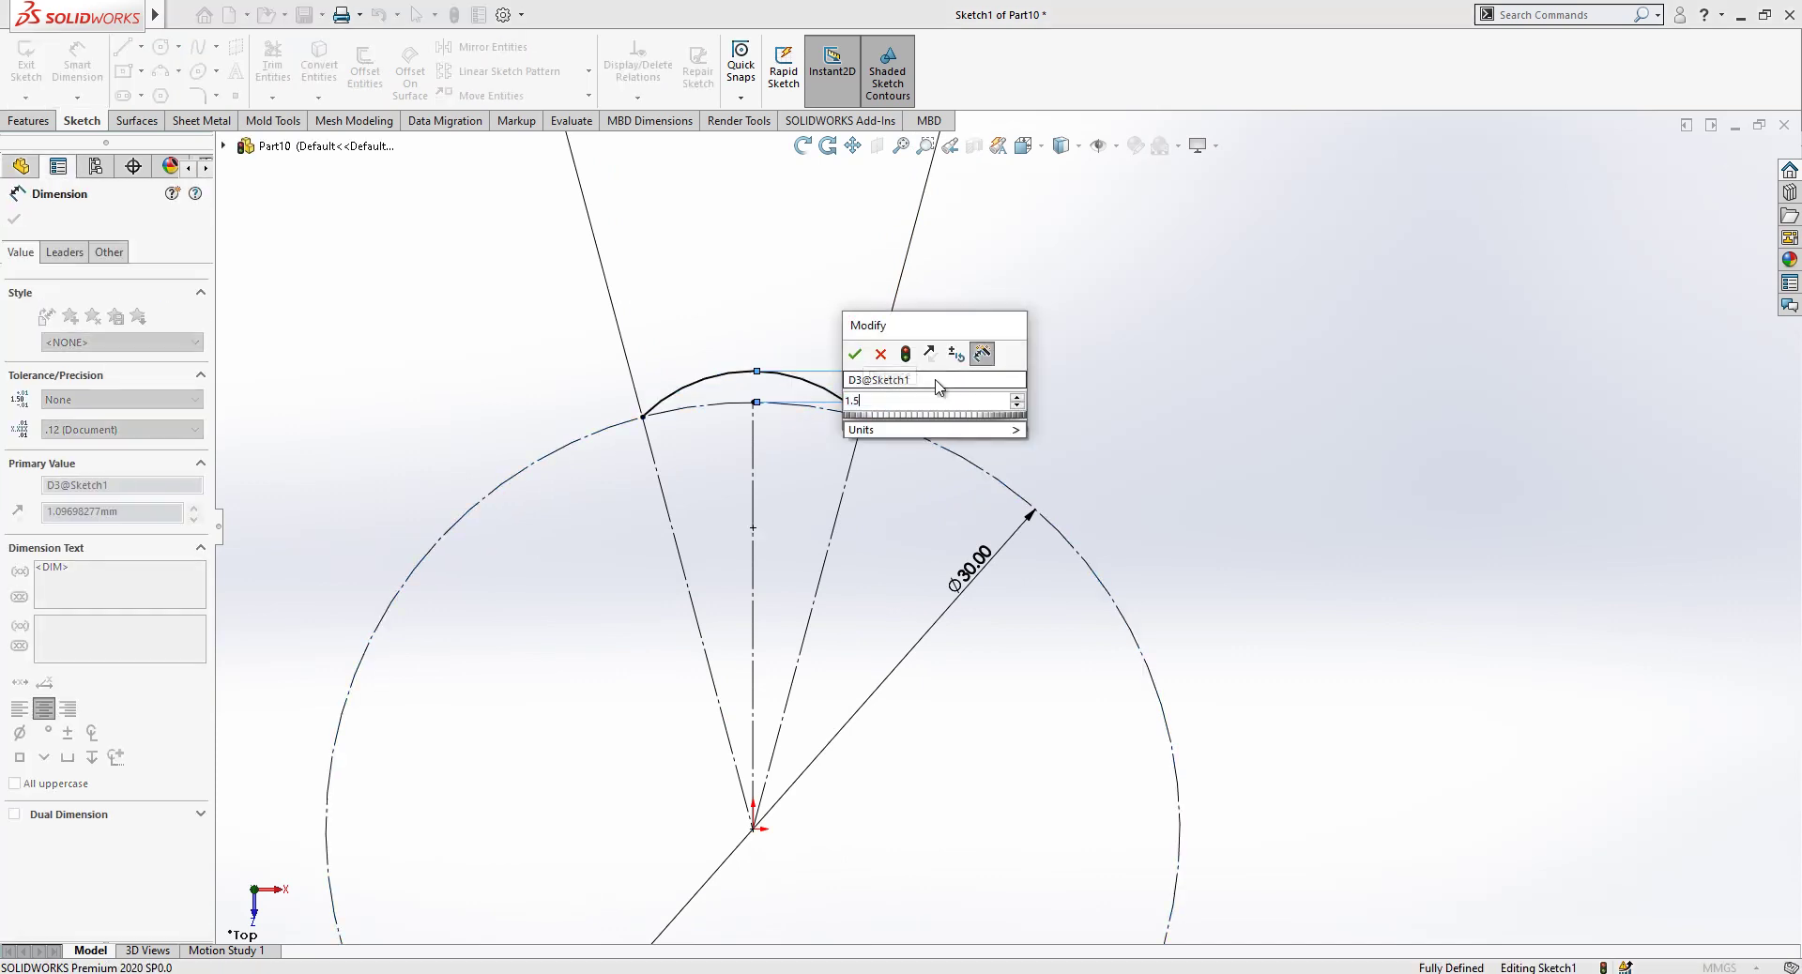
{"action": "key", "text": "Return"}
Move the 30° dimension closer to the arc and exit the sketch.
{"action": "left_click", "coordinate": [1059, 359]}
{"action": "scroll", "coordinate": [1059, 359], "scroll_direction": "up", "scroll_amount": 7}
{"action": "left_click", "coordinate": [893, 314]}
{"action": "left_click_drag", "start_coordinate": [893, 317], "coordinate": [958, 392]}
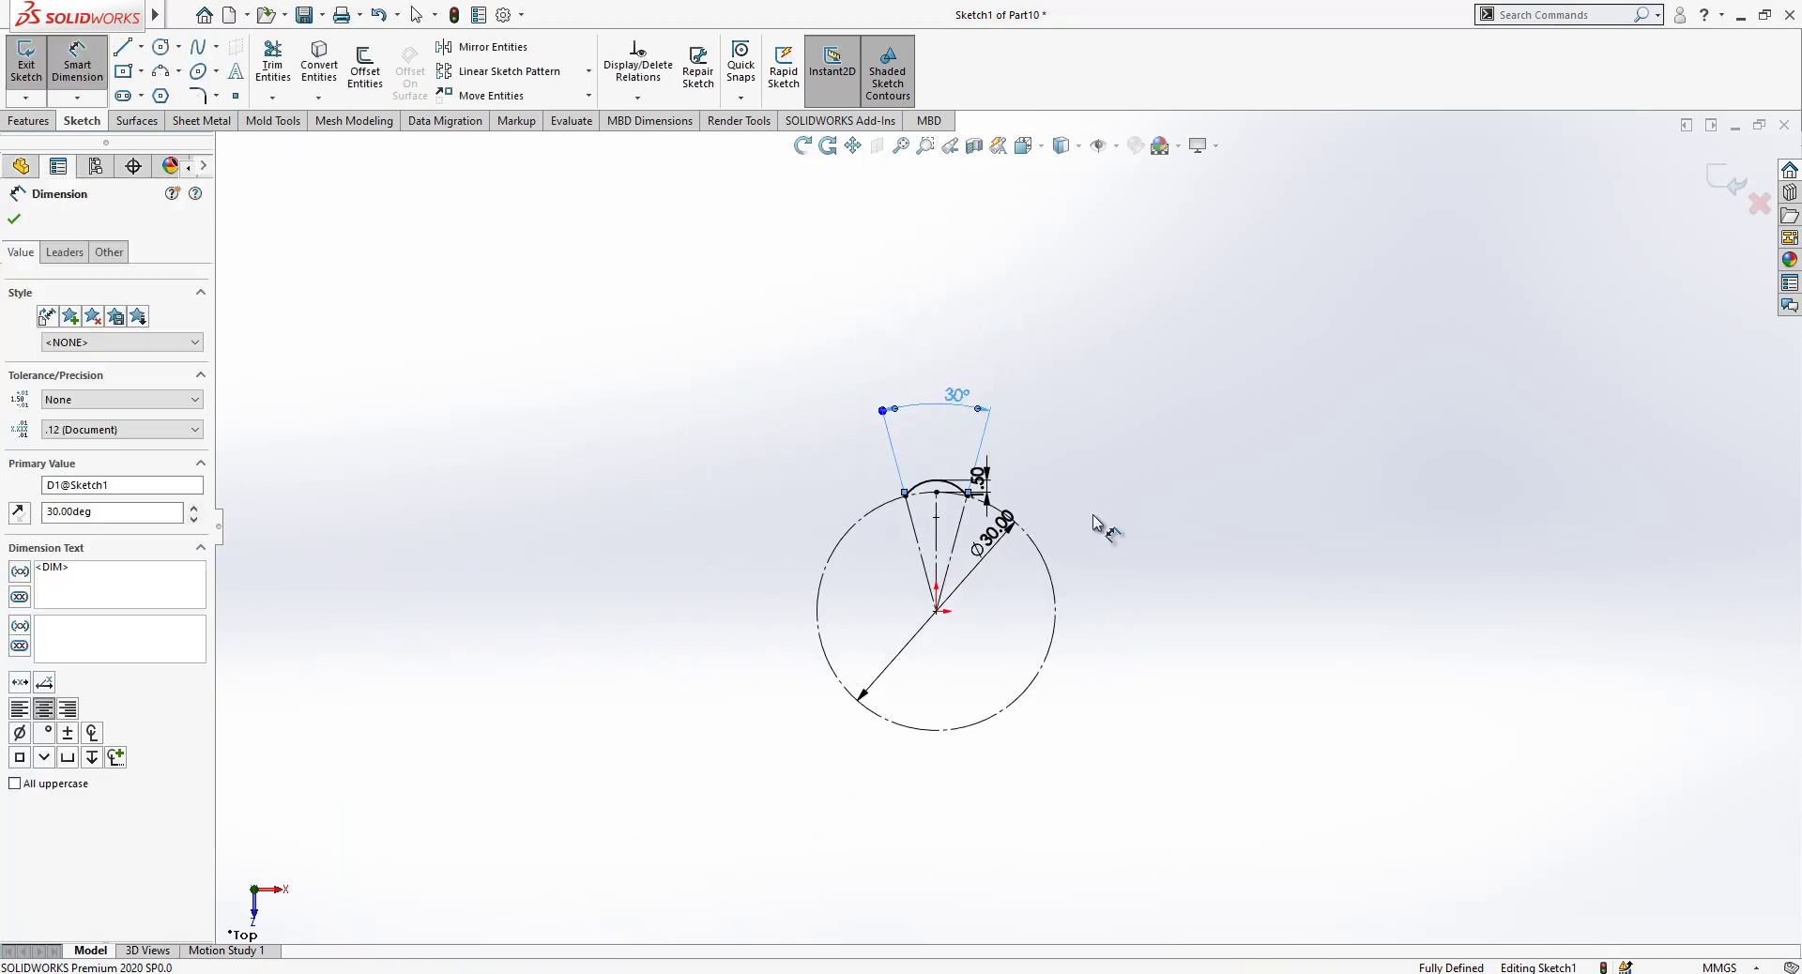
{"action": "scroll", "coordinate": [1677, 200], "scroll_direction": "down", "scroll_amount": 1}
{"action": "left_click", "coordinate": [1723, 182]}
Start a new sketch on the Top Plane and draw a two-point spline from the arc's left endpoint to the origin.
{"action": "scroll", "coordinate": [976, 616], "scroll_direction": "down", "scroll_amount": 2}
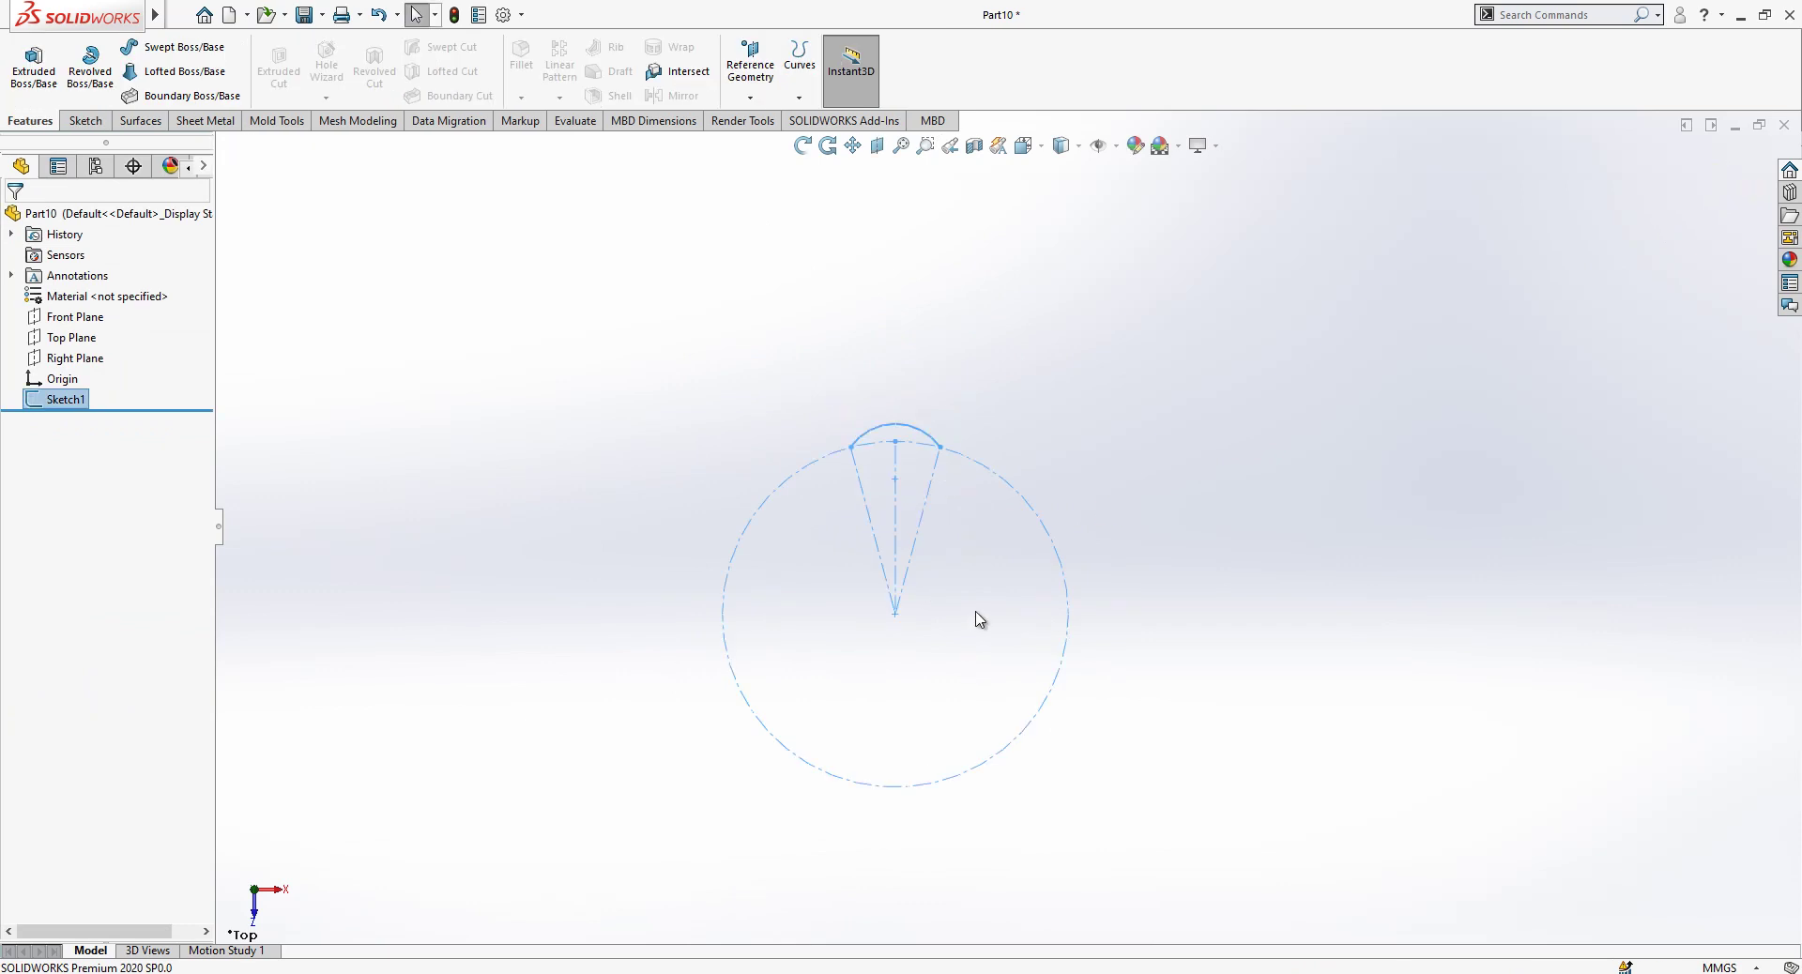
{"action": "left_click", "coordinate": [67, 338]}
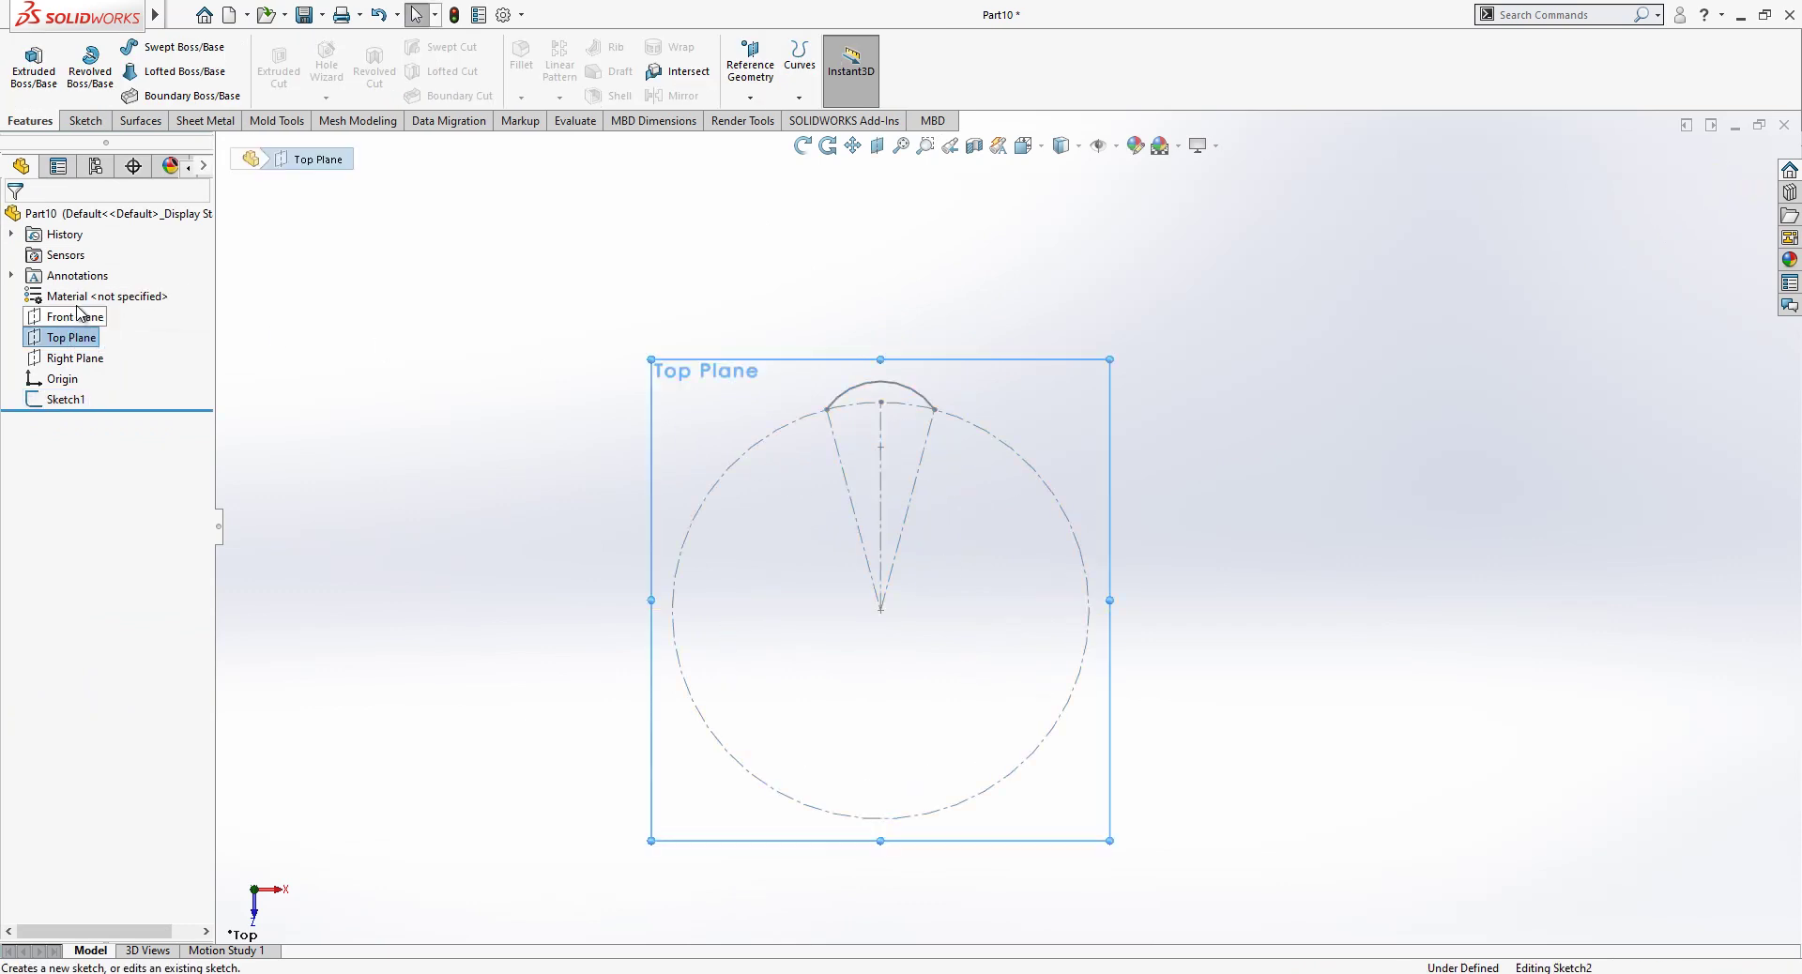
{"action": "left_click", "coordinate": [78, 306]}
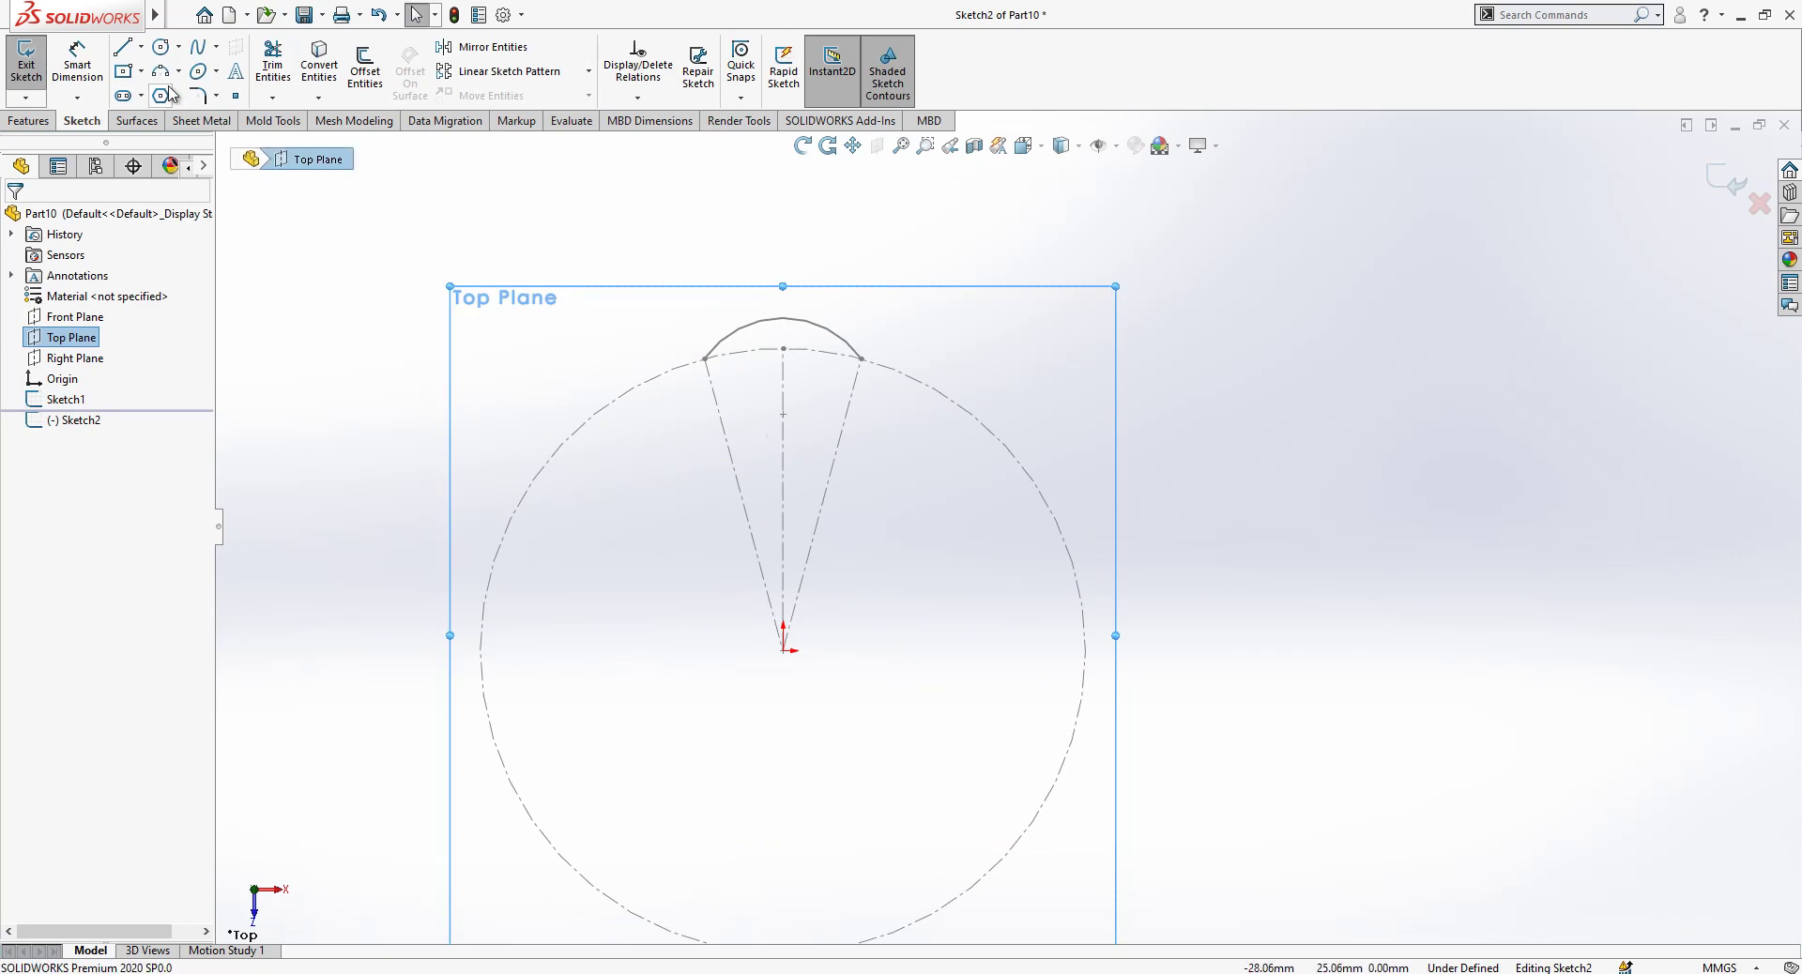
{"action": "left_click", "coordinate": [200, 49]}
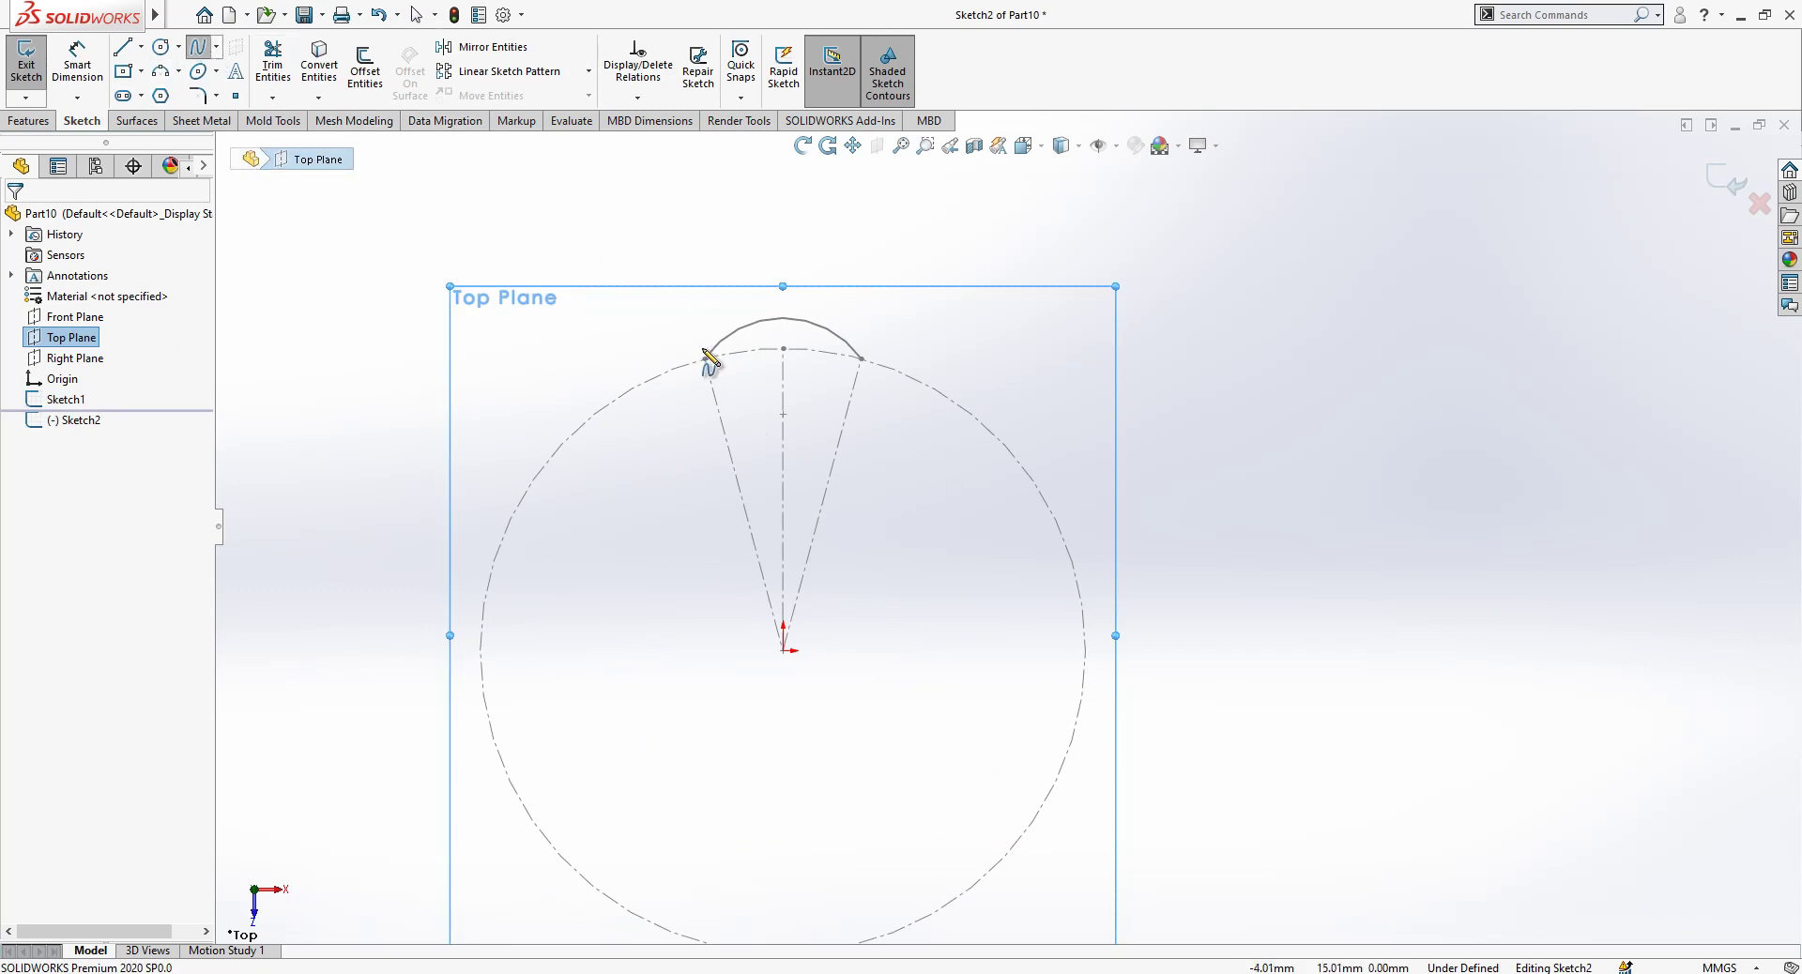
{"action": "left_click", "coordinate": [704, 360]}
{"action": "left_click", "coordinate": [784, 649]}
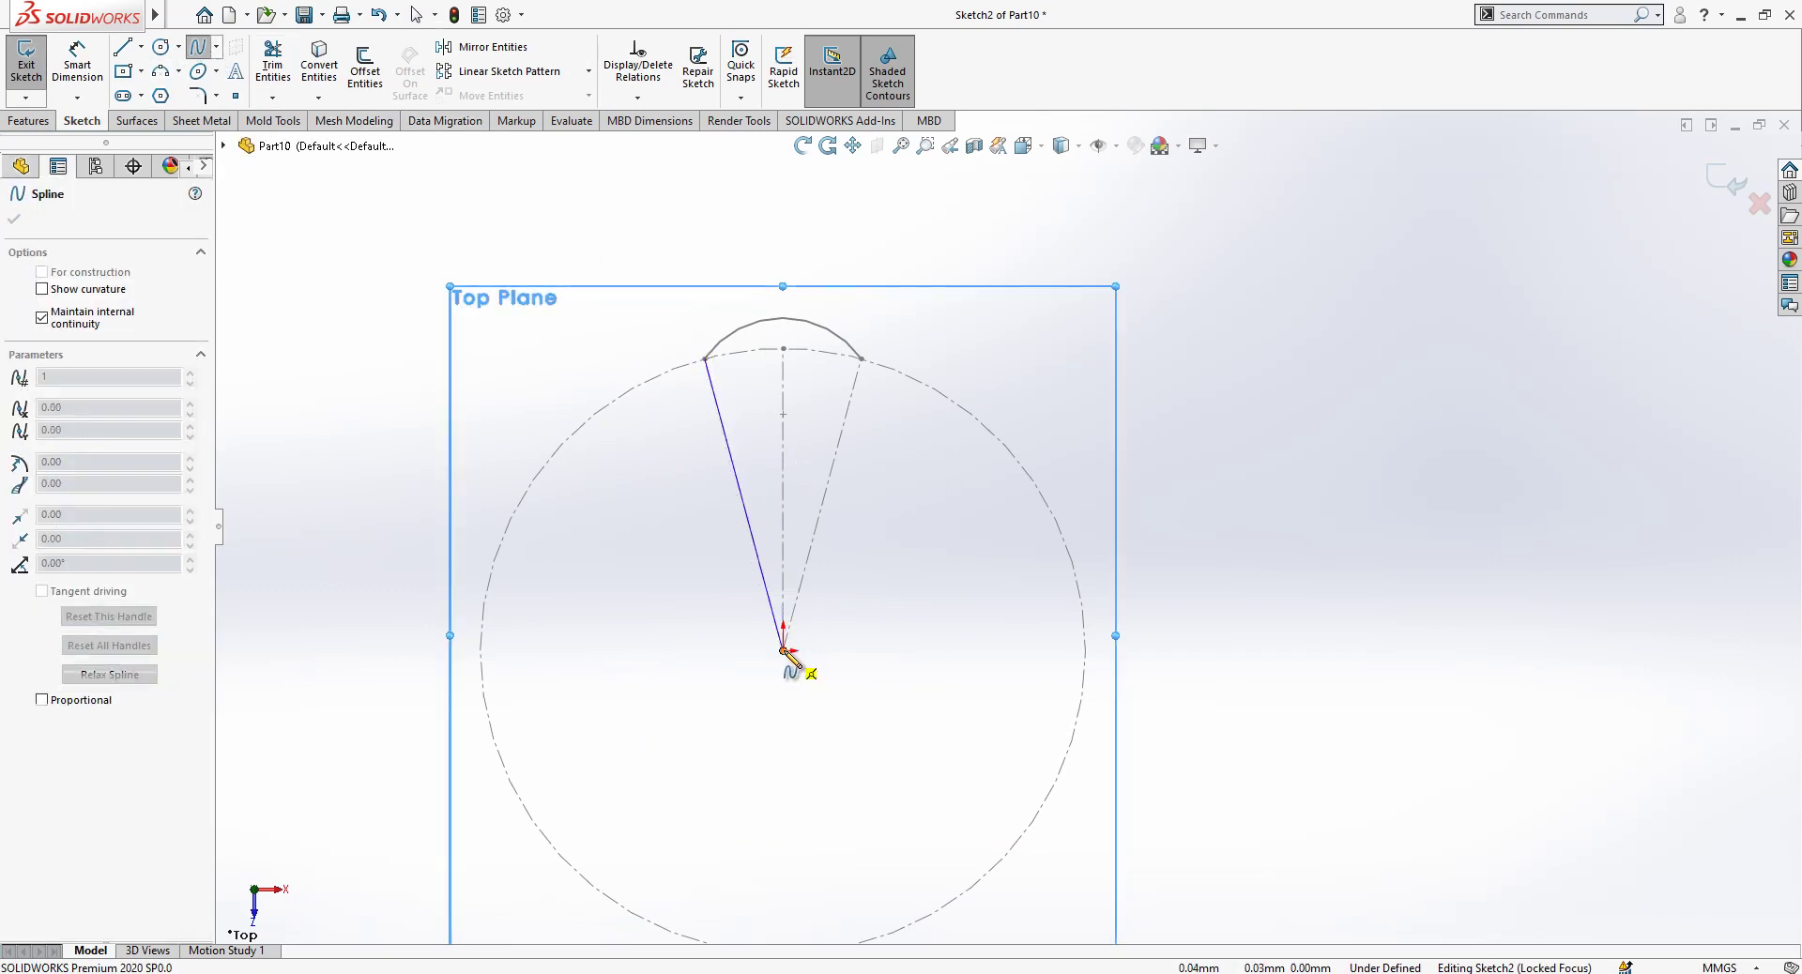
{"action": "right_click", "coordinate": [1067, 351]}
{"action": "left_click", "coordinate": [1106, 366]}
{"action": "scroll", "coordinate": [736, 442], "scroll_direction": "down", "scroll_amount": 2}
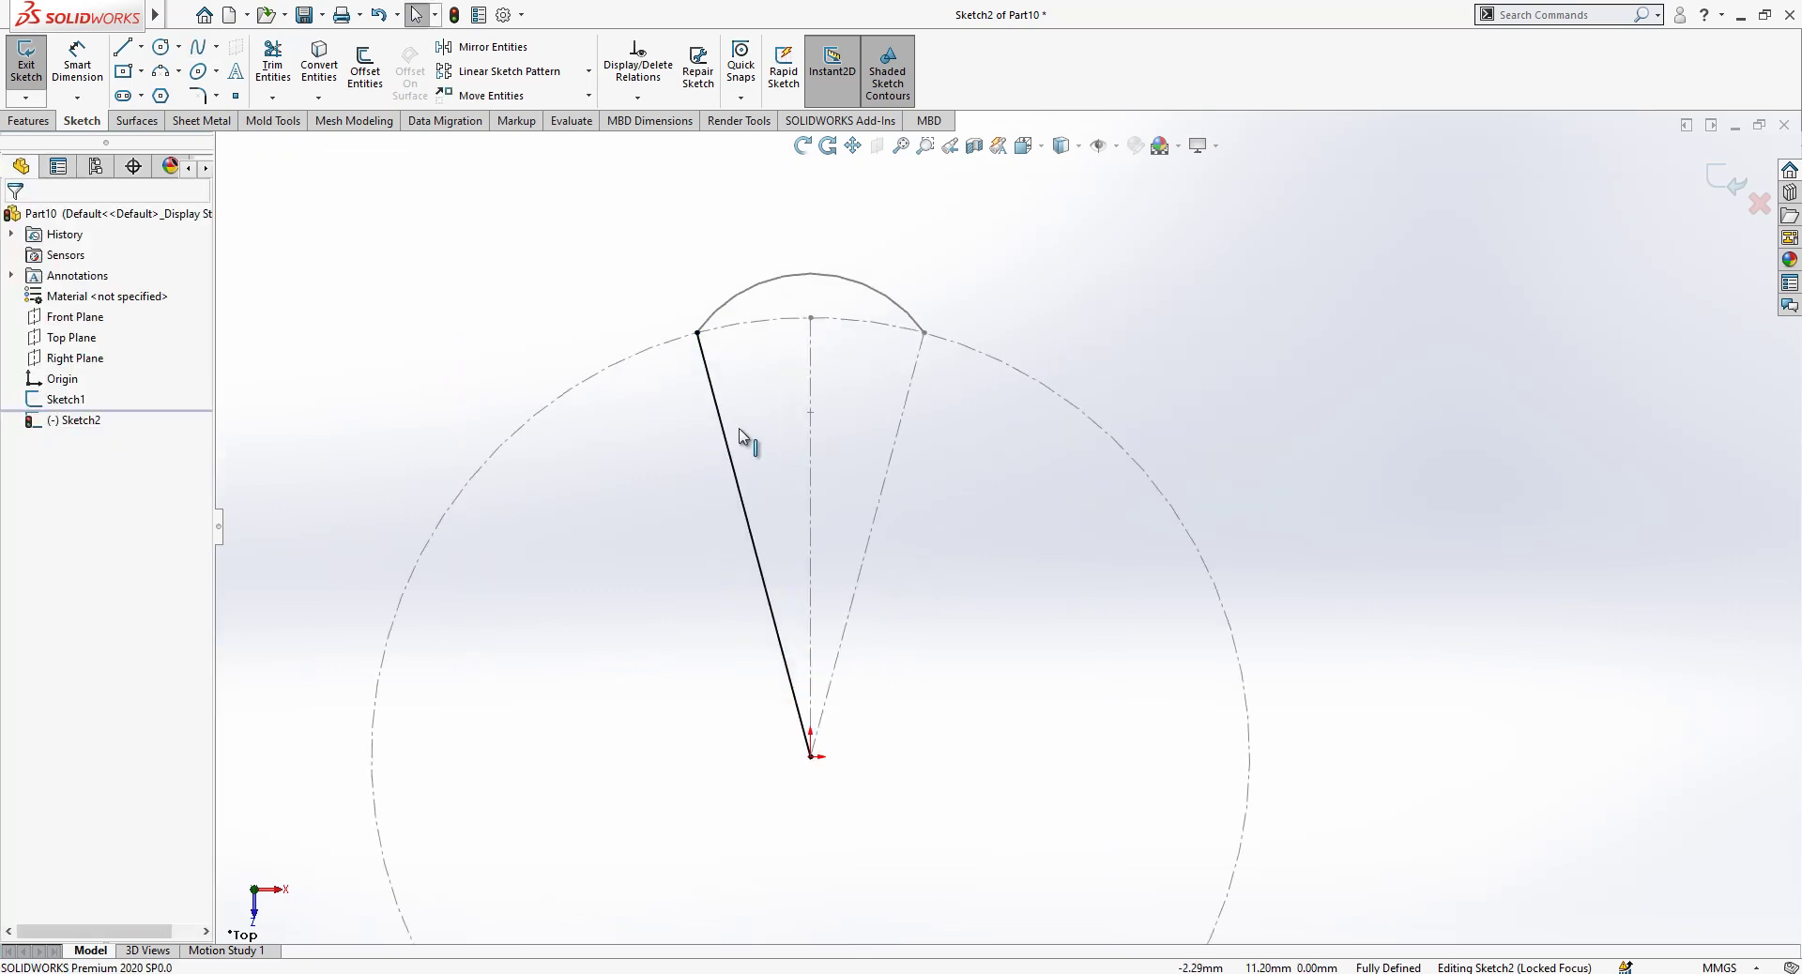
Bend the spline into an S shape by pulling its upper handle to the right and its lower handle to the left.
{"action": "left_click", "coordinate": [730, 439]}
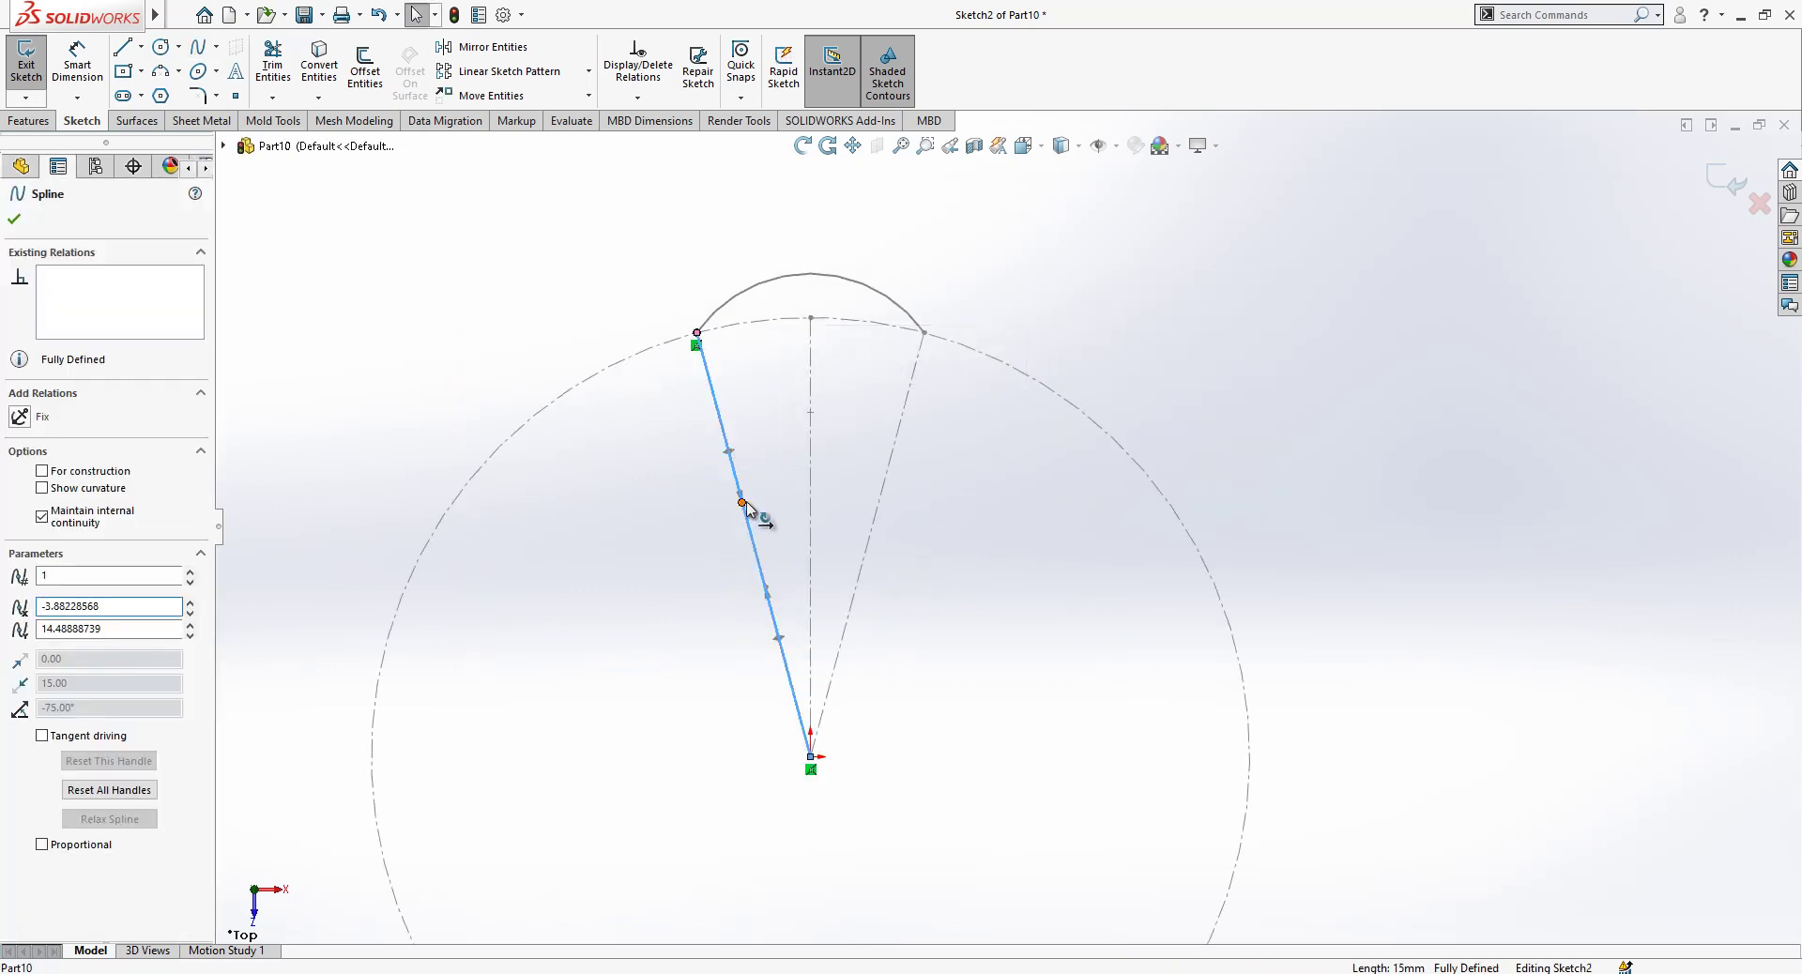
{"action": "left_click_drag", "start_coordinate": [729, 452], "coordinate": [795, 416]}
{"action": "left_click_drag", "start_coordinate": [816, 591], "coordinate": [707, 621]}
{"action": "left_click_drag", "start_coordinate": [764, 390], "coordinate": [812, 394]}
Add a parallel relation between the spline's two end handles.
{"action": "left_click", "coordinate": [777, 392]}
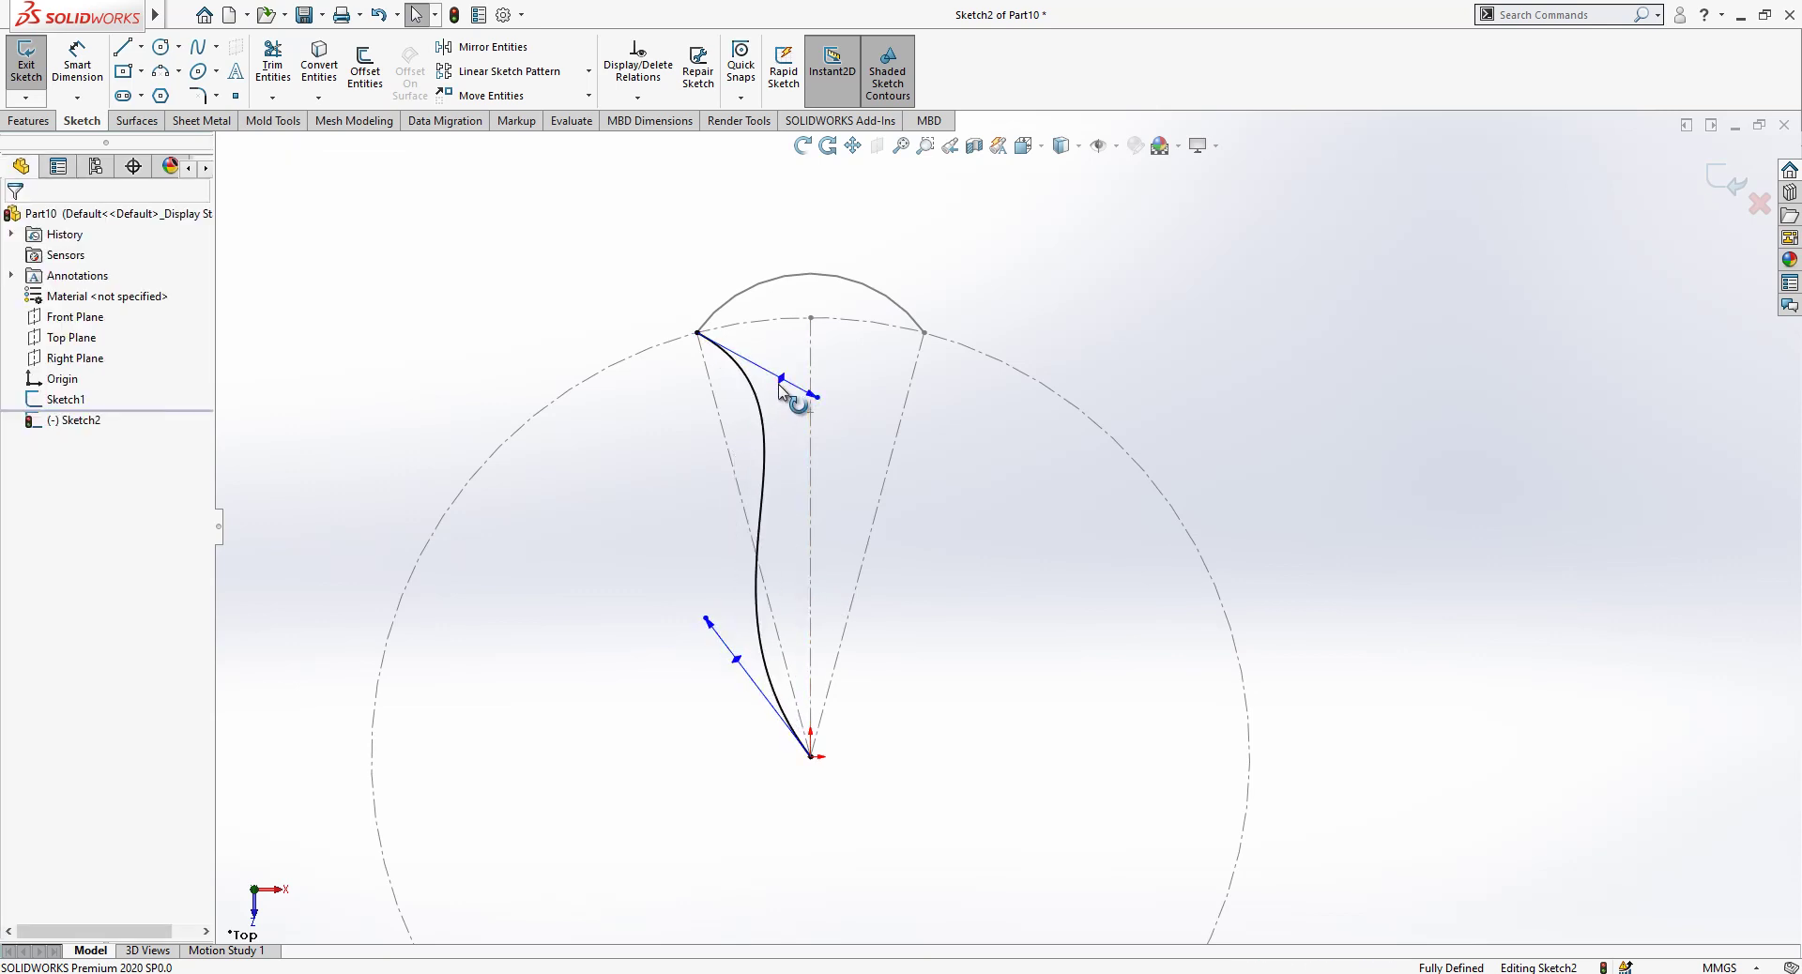
{"action": "left_click", "coordinate": [751, 663]}
{"action": "left_click", "coordinate": [744, 664], "text": "ctrl"}
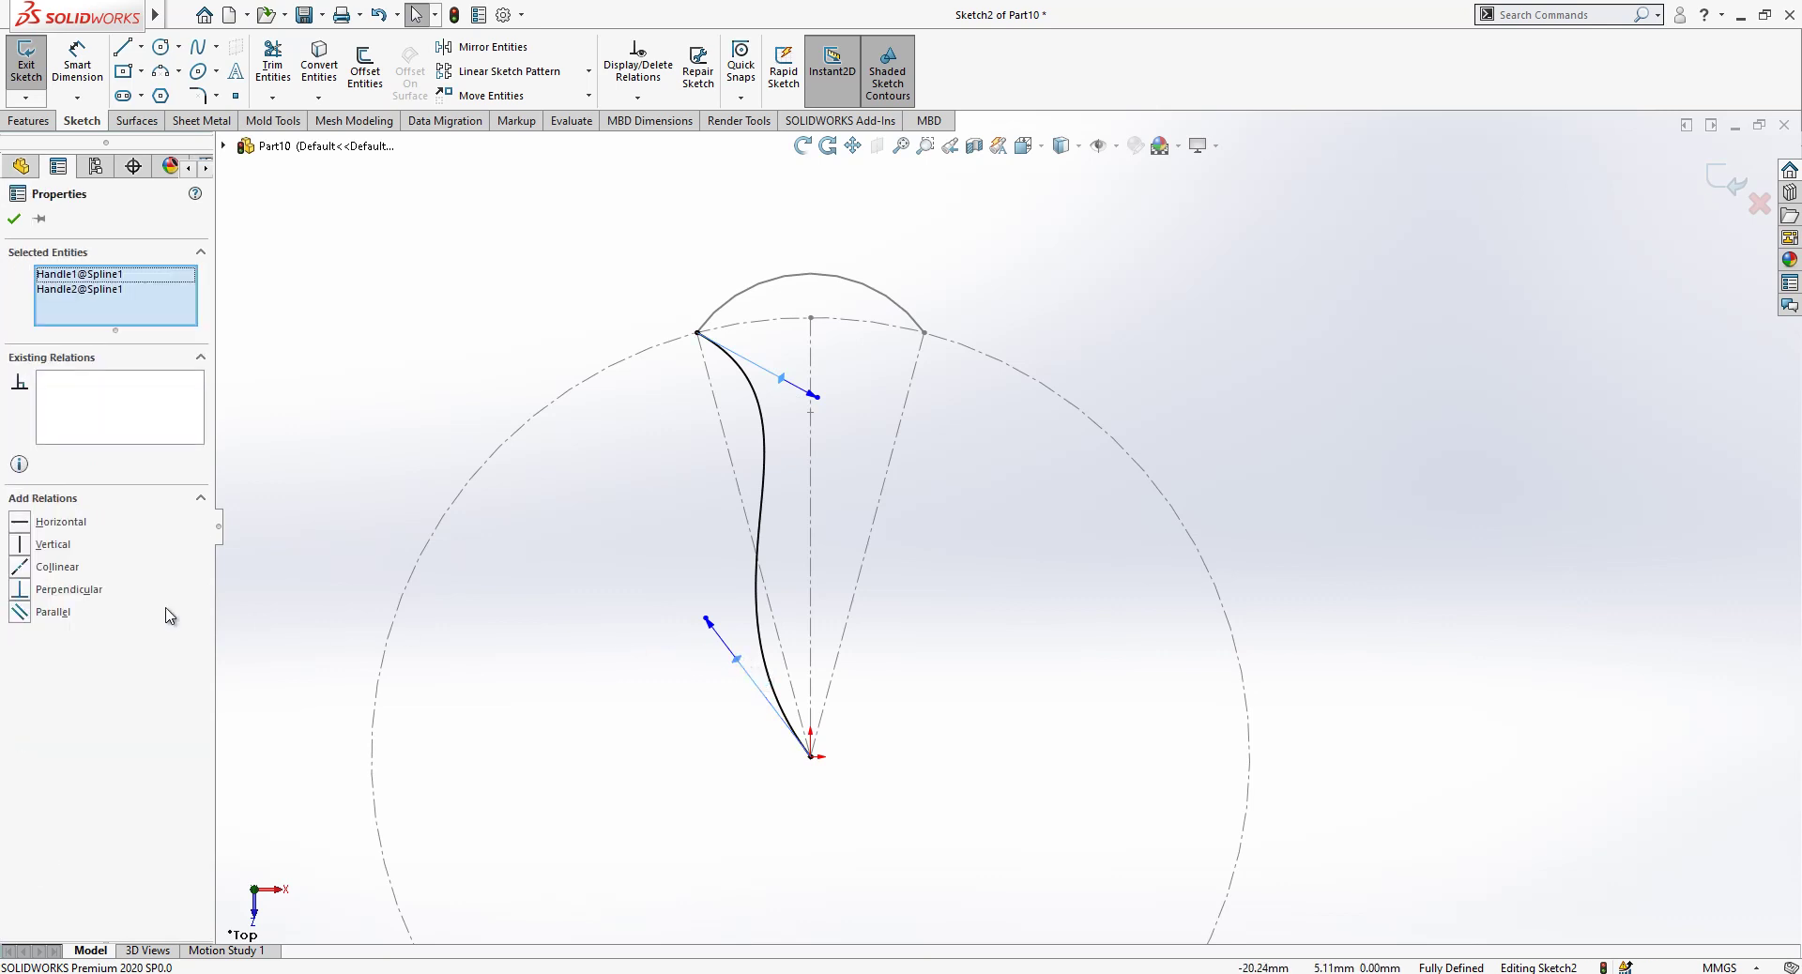
{"action": "left_click", "coordinate": [58, 616]}
{"action": "left_click", "coordinate": [420, 348]}
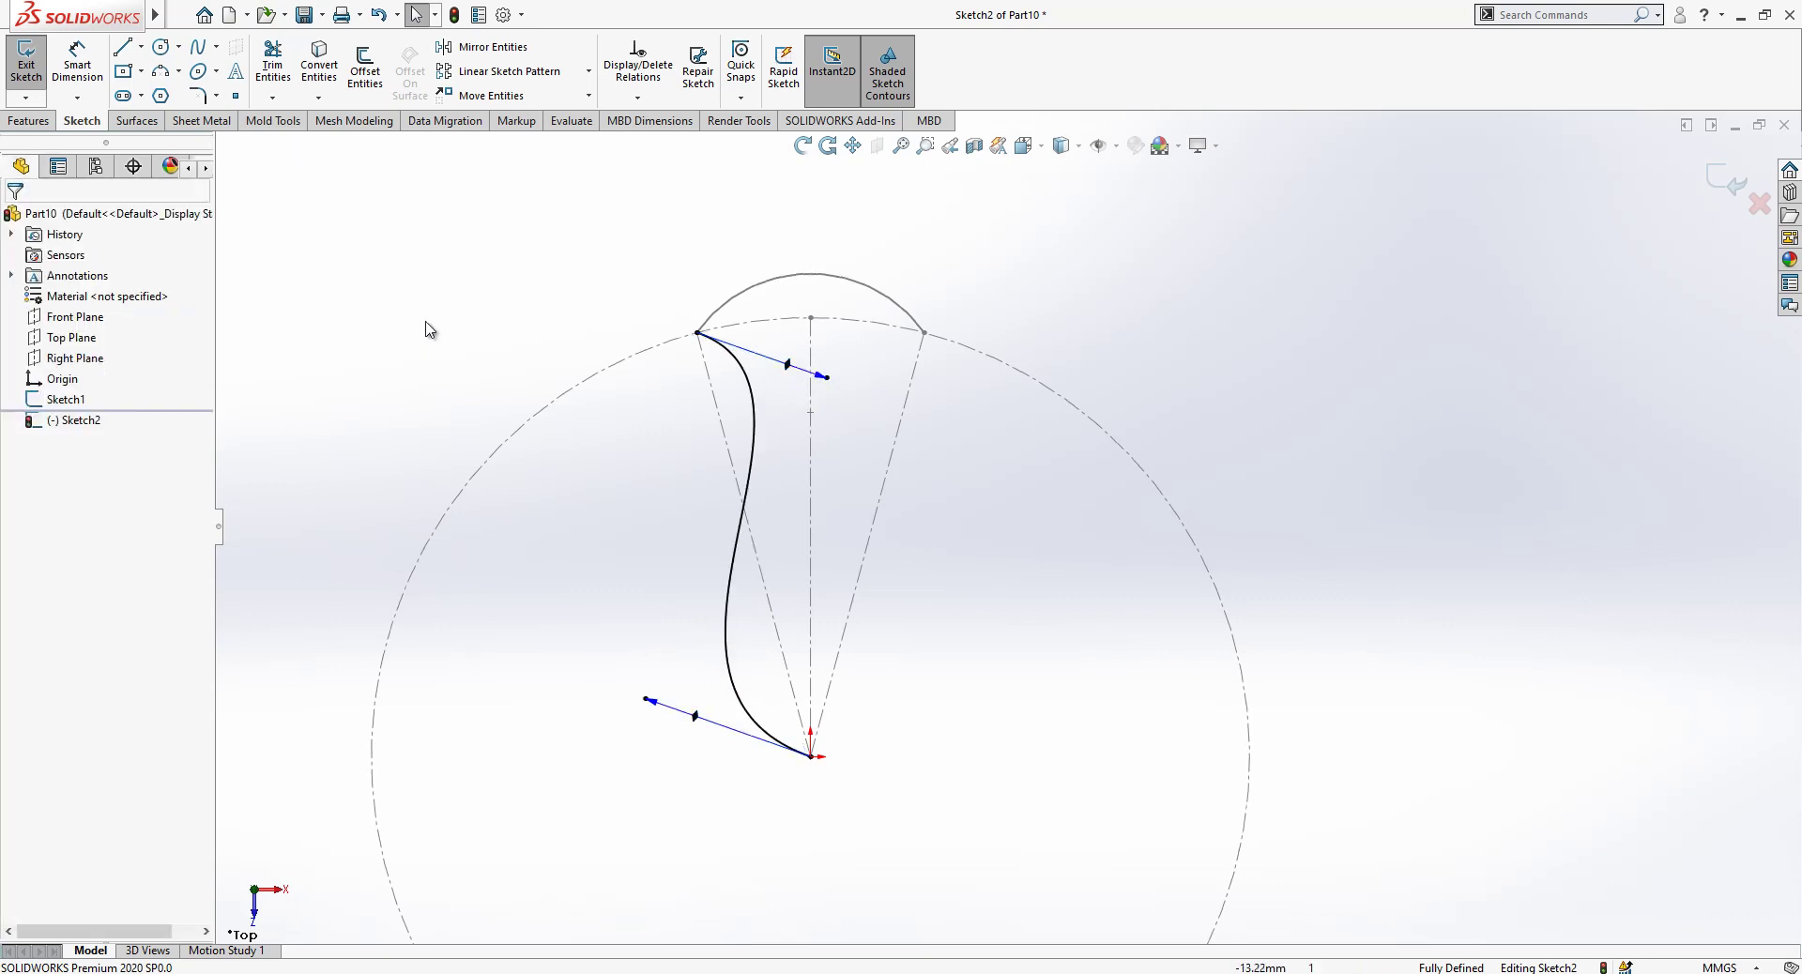
Try shortening the spline's lower handle, and undo that change together with the parallel relation and the earlier S-shaped bend.
{"action": "key", "text": "z"}
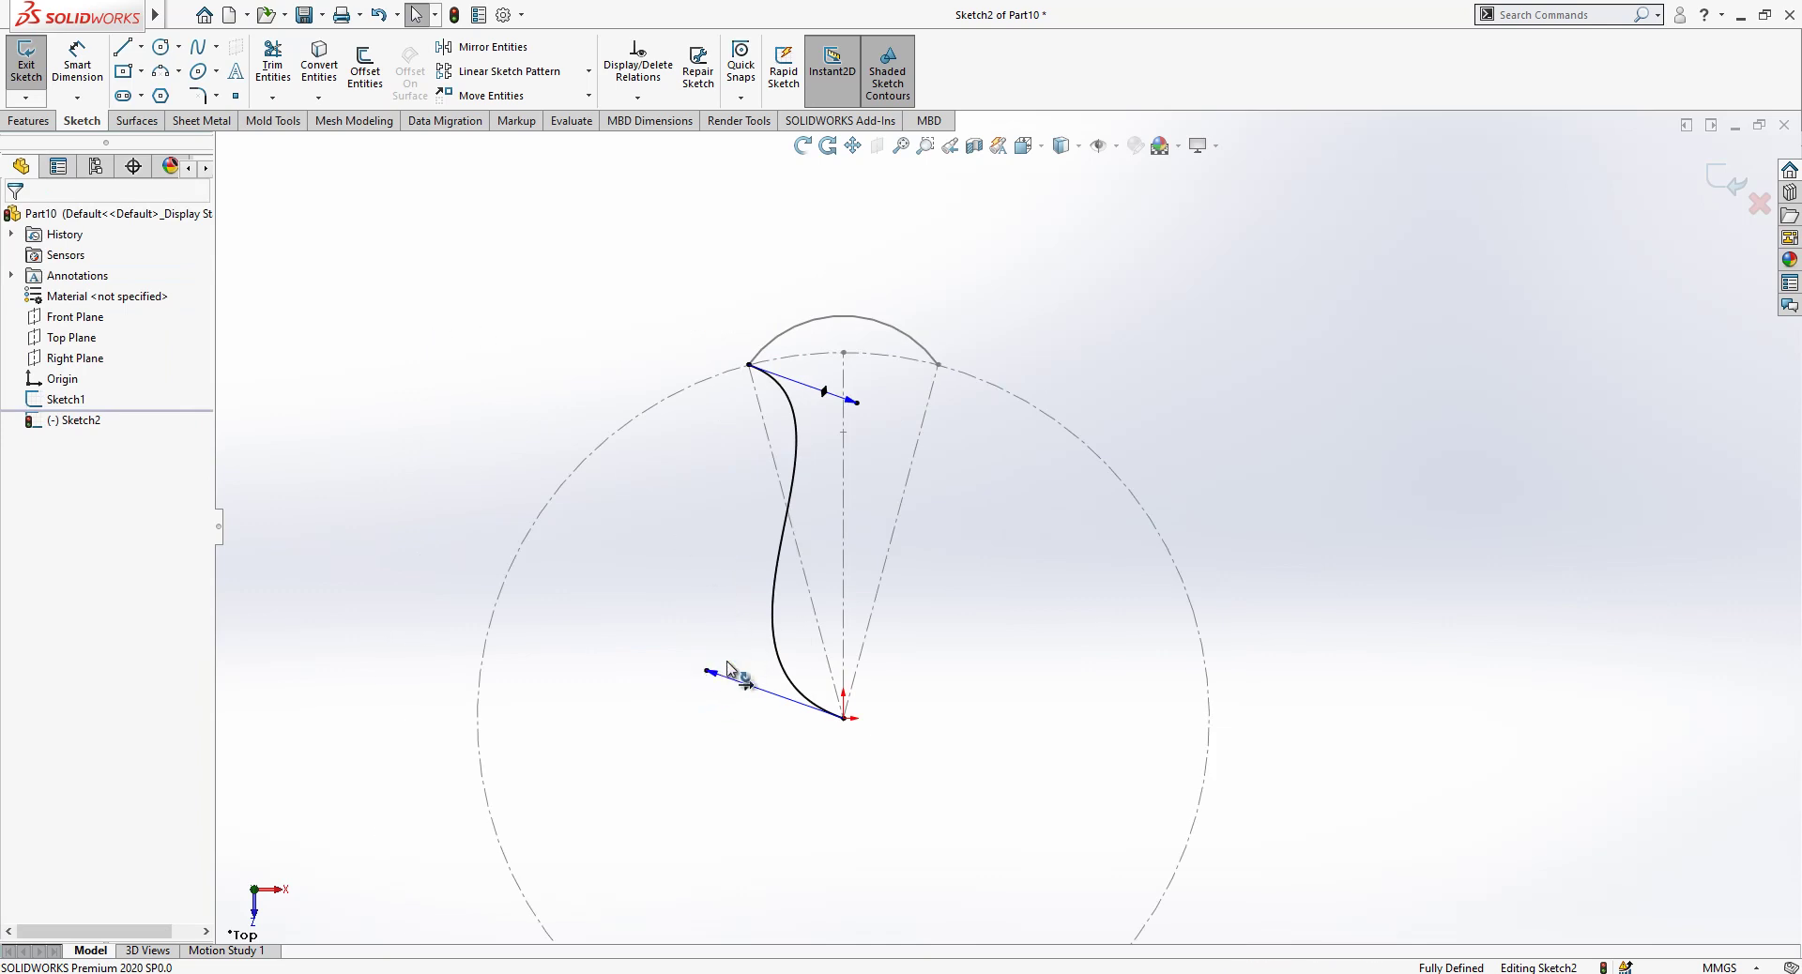
{"action": "left_click_drag", "start_coordinate": [753, 649], "coordinate": [768, 583]}
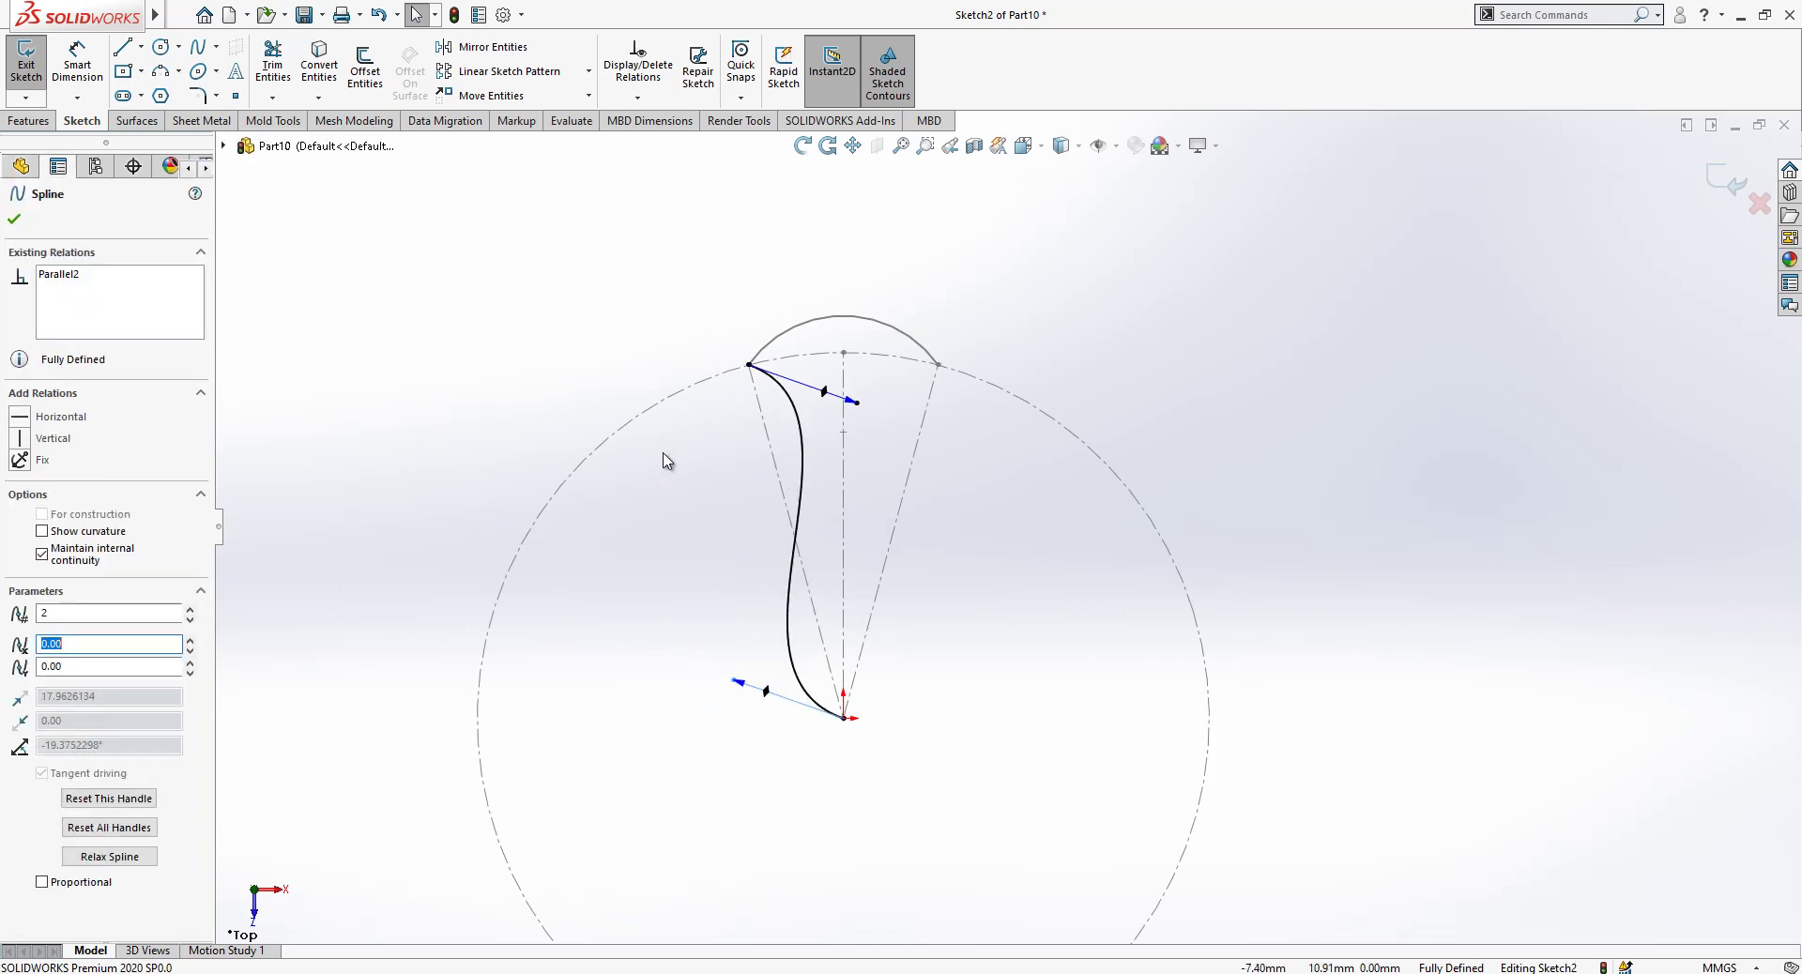
{"action": "key", "text": "ctrl+z"}
{"action": "key", "text": "ctrl+z"}
{"action": "key", "text": "ctrl+z"}
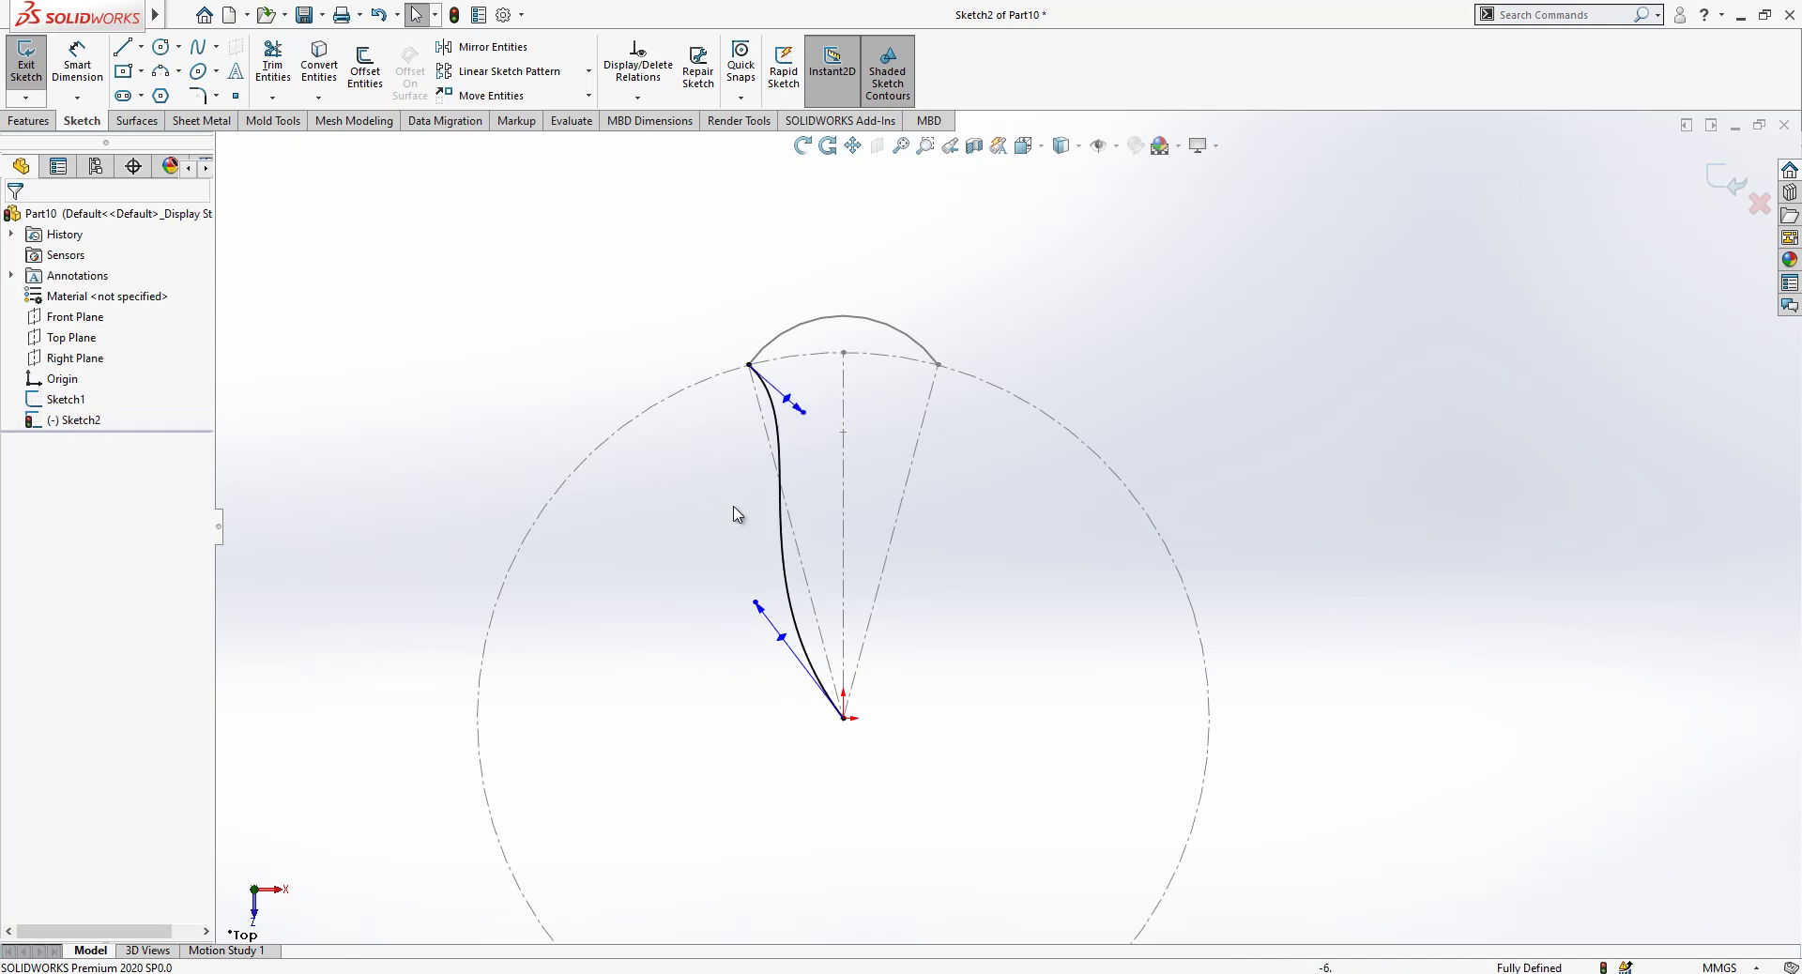
{"action": "key", "text": "ctrl+z"}
Bend the spline into an S with its upper handle pulled left and lower handle right, and make both handles parallel.
{"action": "left_click_drag", "start_coordinate": [835, 436], "coordinate": [720, 434]}
{"action": "left_click_drag", "start_coordinate": [852, 590], "coordinate": [910, 560]}
{"action": "left_click", "coordinate": [892, 607]}
{"action": "left_click", "coordinate": [729, 416], "text": "ctrl"}
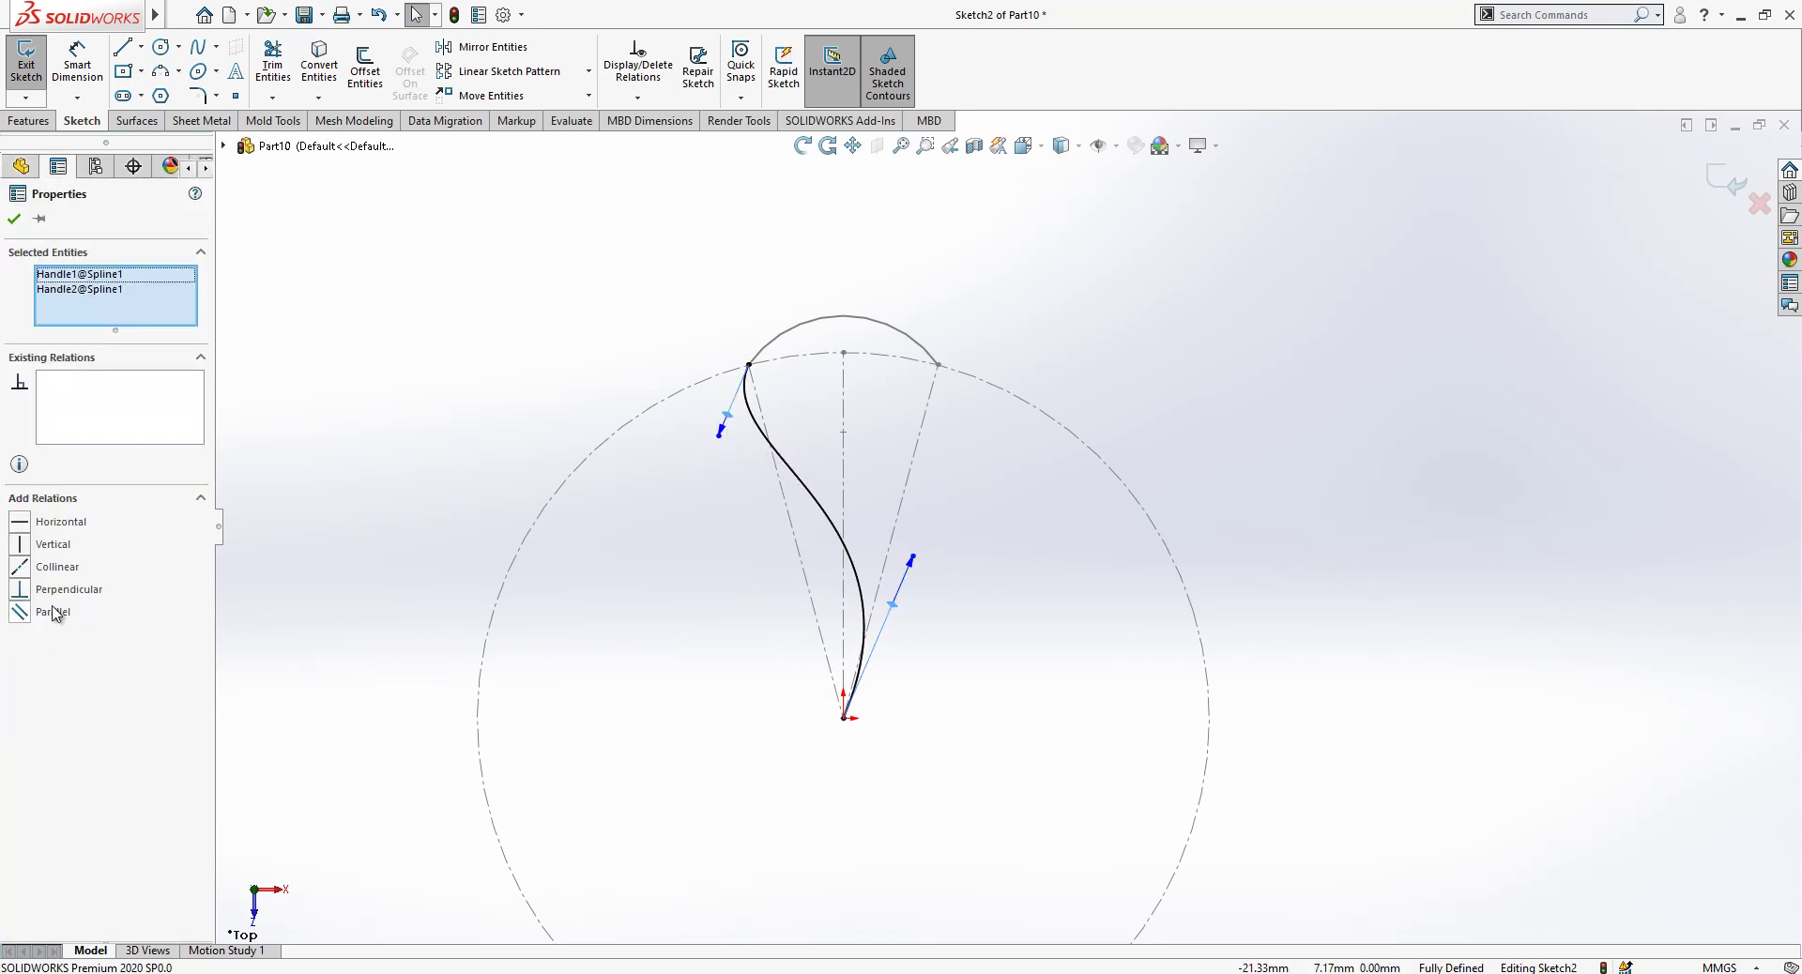
{"action": "scroll", "coordinate": [809, 647], "scroll_direction": "down", "scroll_amount": 2}
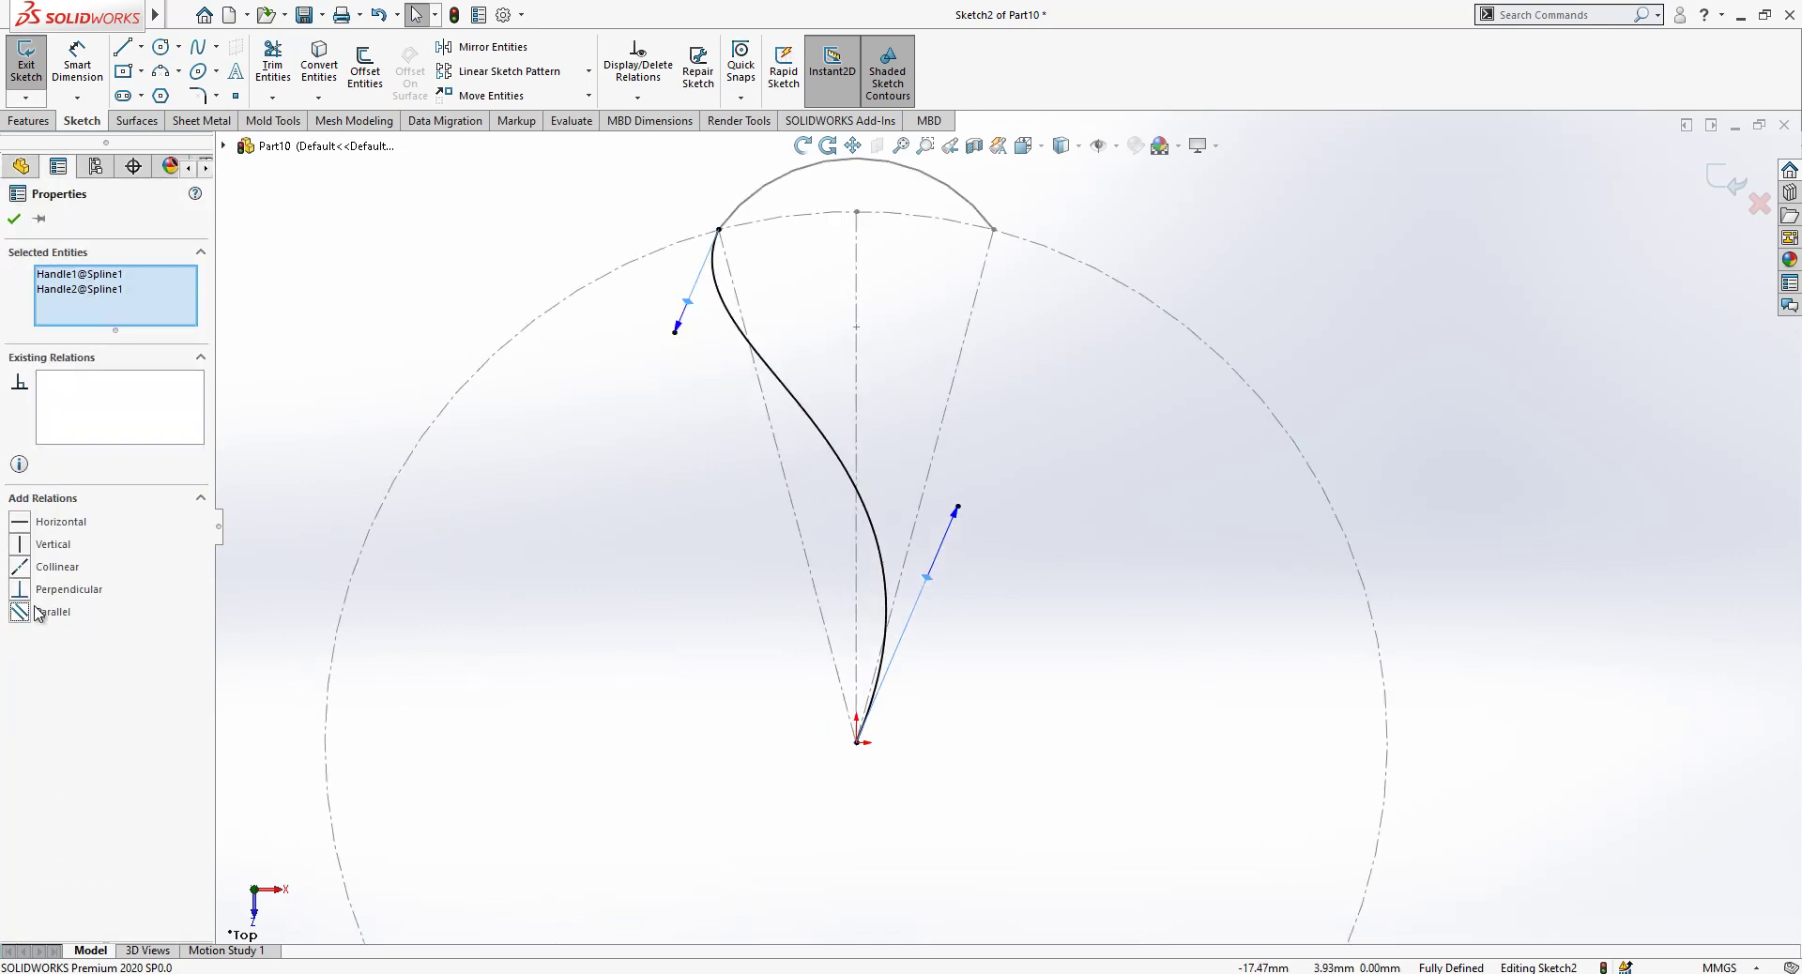
{"action": "key", "text": "Escape"}
Dimension the spline's upper and lower end handles to 20 each.
{"action": "left_click", "coordinate": [82, 75]}
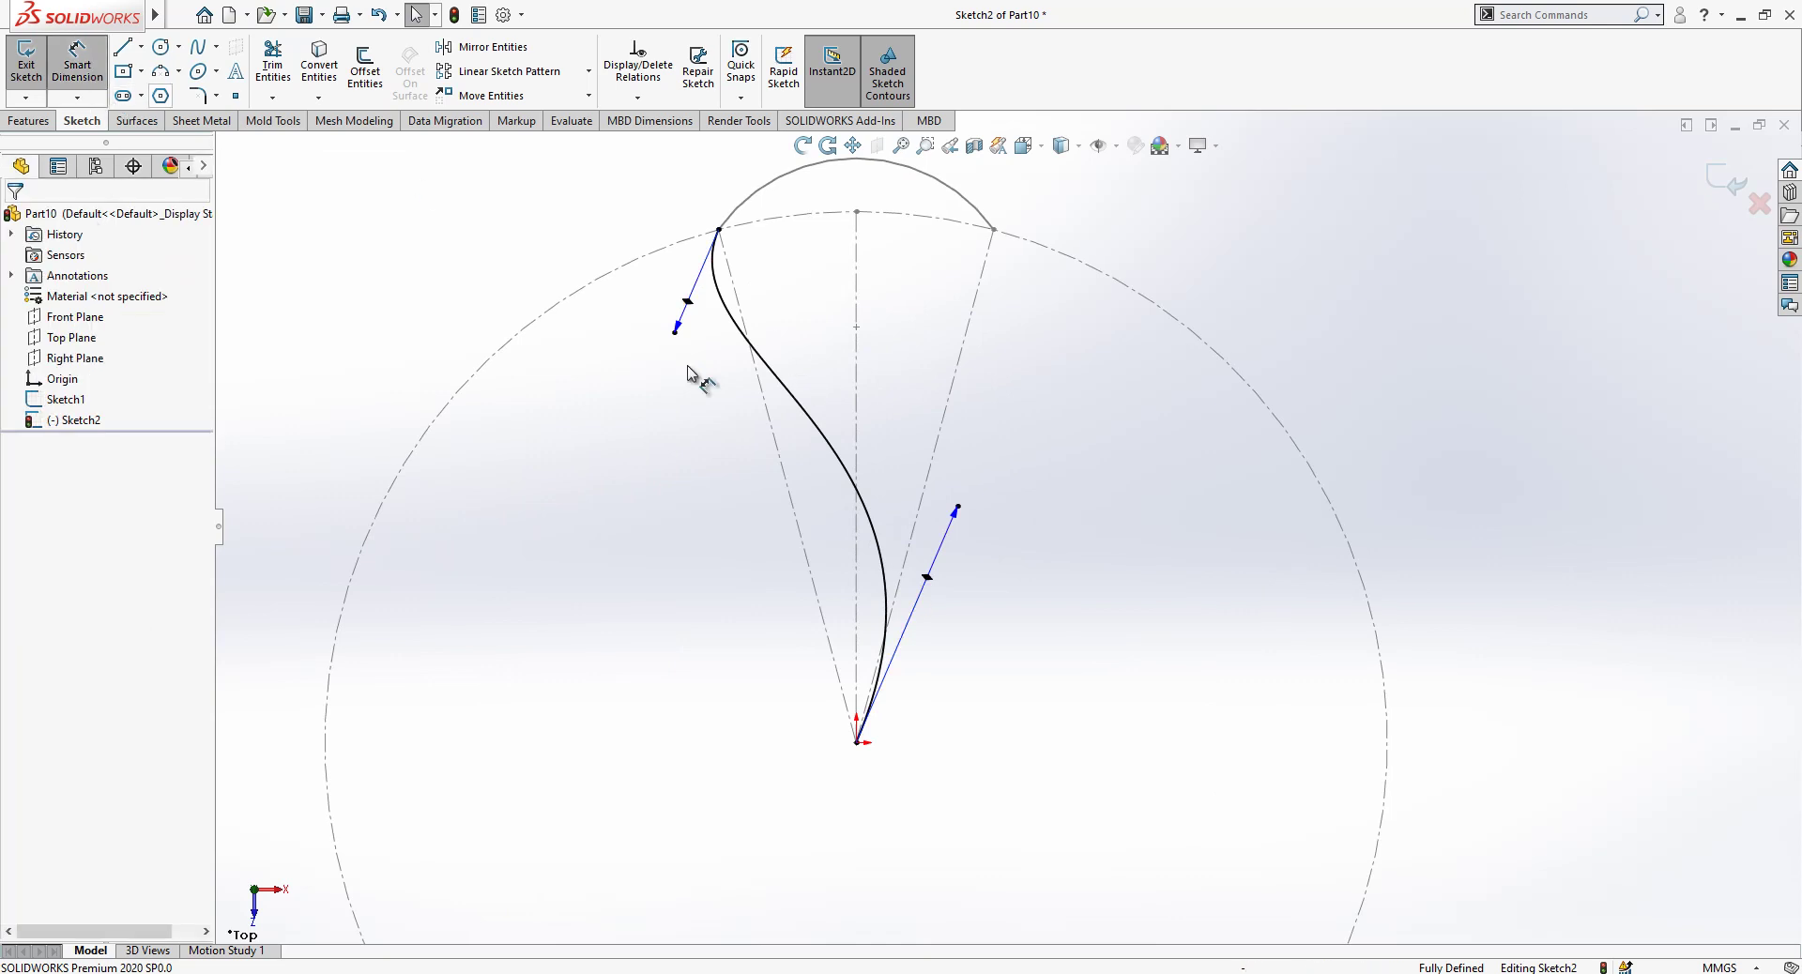
{"action": "left_click", "coordinate": [677, 334]}
{"action": "left_click", "coordinate": [644, 469]}
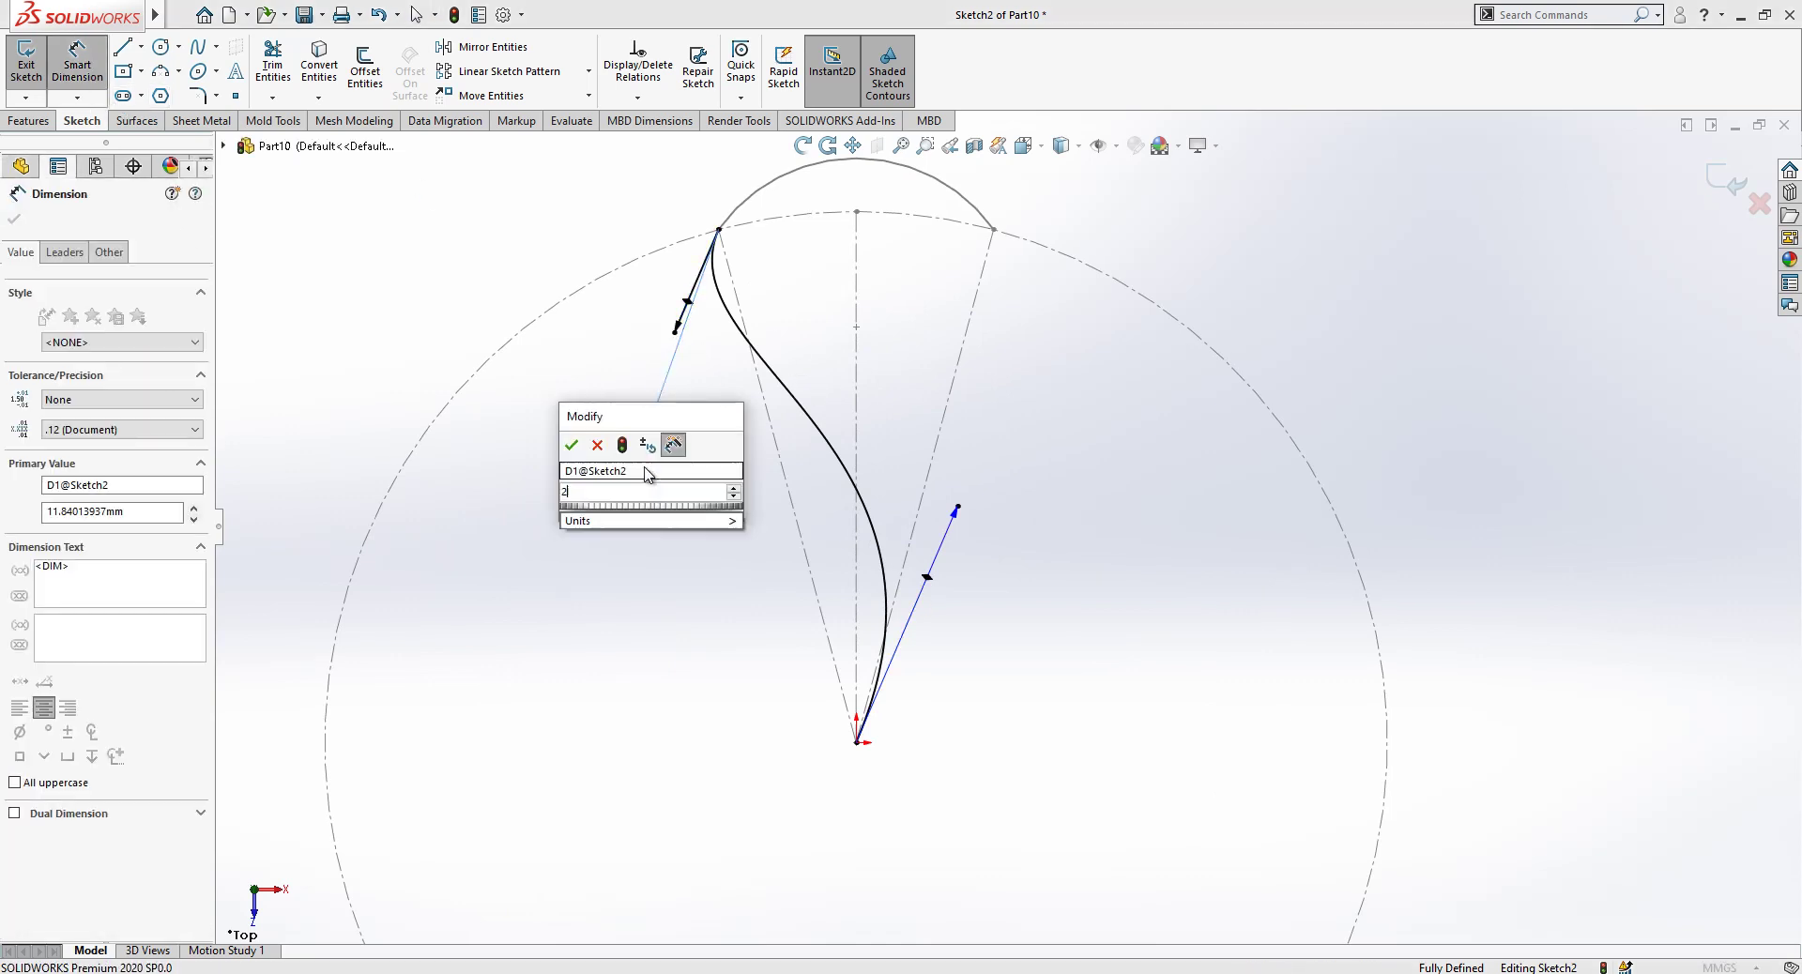
{"action": "key", "text": "Return"}
{"action": "left_click", "coordinate": [958, 508]}
{"action": "left_click", "coordinate": [1024, 599]}
{"action": "key", "text": "Return"}
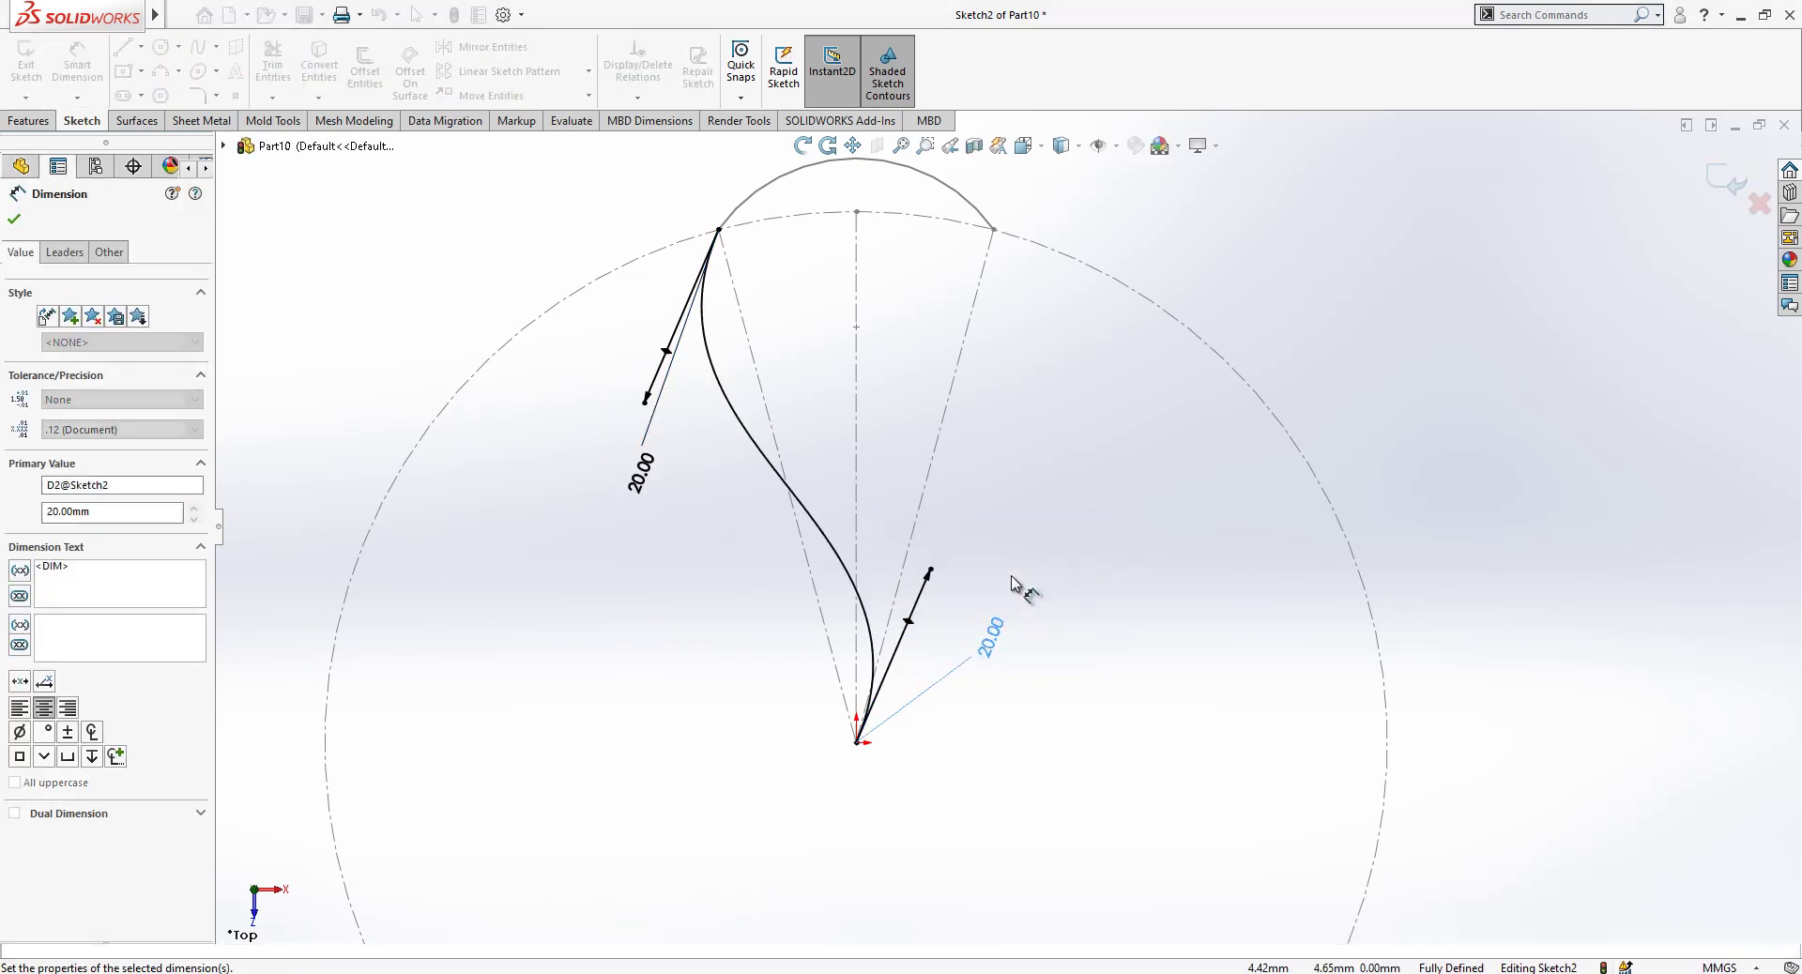
Draw a horizontal construction line about 3.1 mm long from the origin to the left.
{"action": "scroll", "coordinate": [1008, 527], "scroll_direction": "up", "scroll_amount": 2}
{"action": "key", "text": "Escape"}
{"action": "key", "text": "l"}
{"action": "left_click", "coordinate": [902, 676]}
{"action": "left_click", "coordinate": [826, 677]}
{"action": "key", "text": "Escape"}
{"action": "left_click", "coordinate": [868, 676]}
{"action": "left_click", "coordinate": [951, 599]}
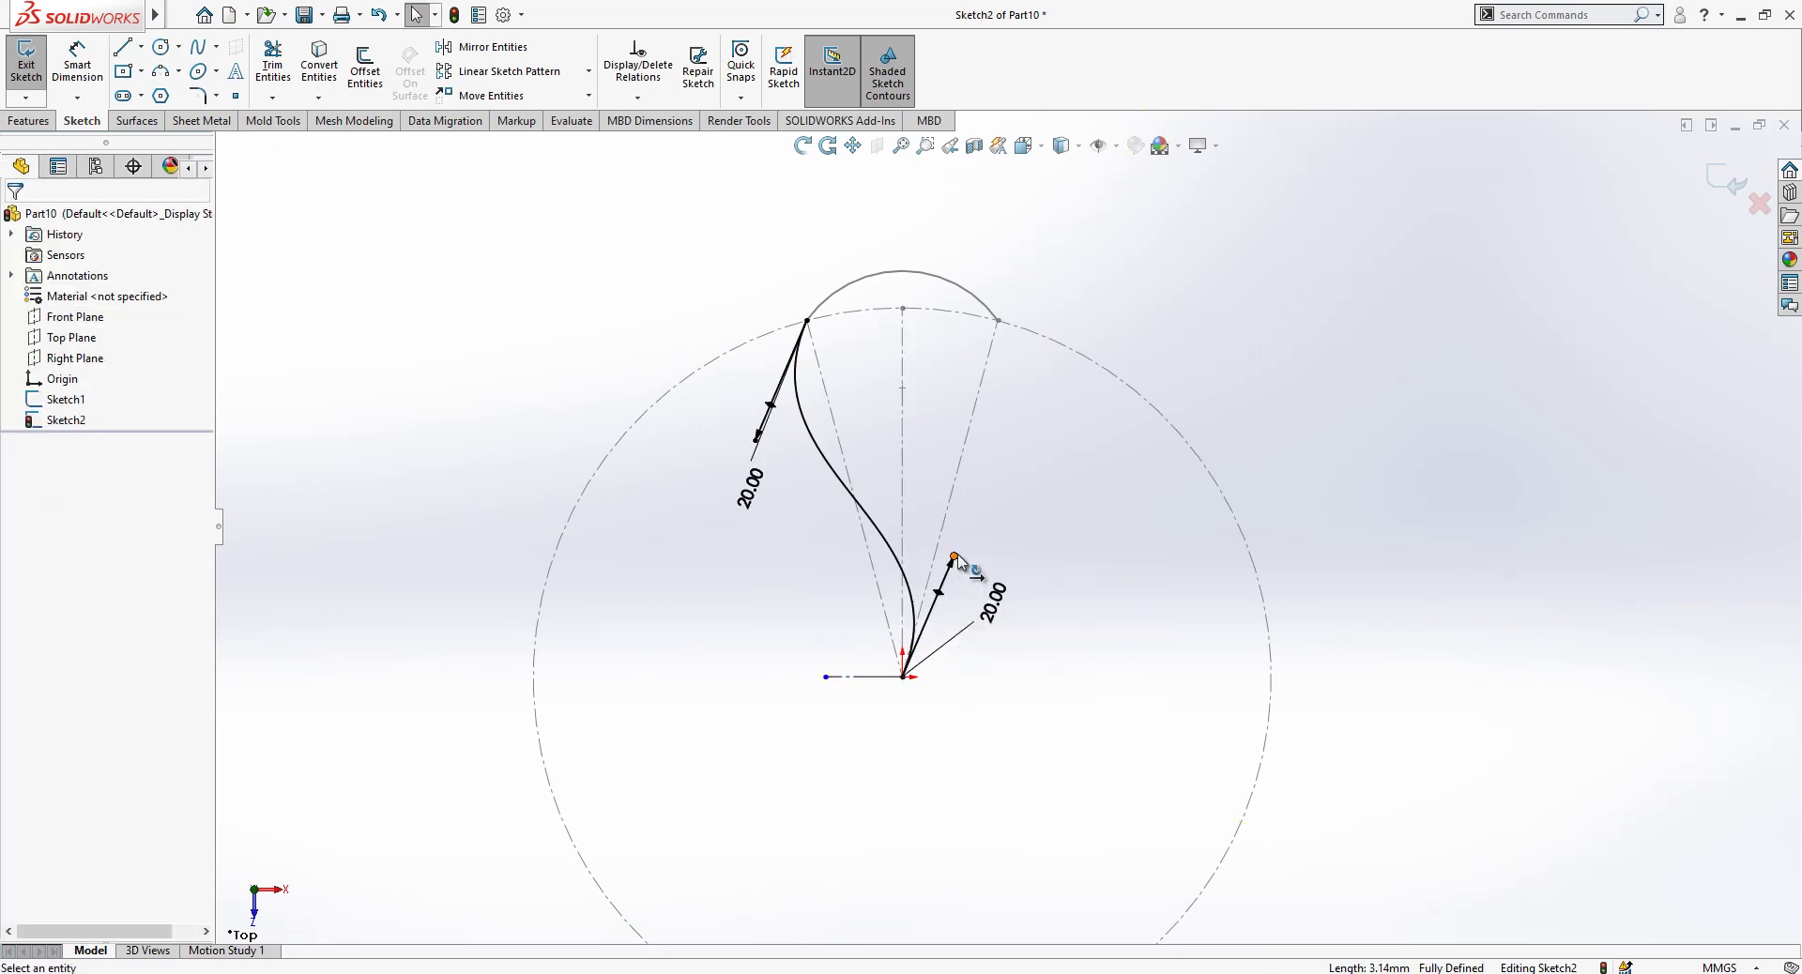
Dimension the angle between the horizontal construction line and the spline's lower handle to 70°.
{"action": "left_click", "coordinate": [946, 577]}
{"action": "left_click_drag", "start_coordinate": [841, 551], "coordinate": [945, 629]}
{"action": "right_click_drag", "start_coordinate": [922, 752], "coordinate": [903, 512]}
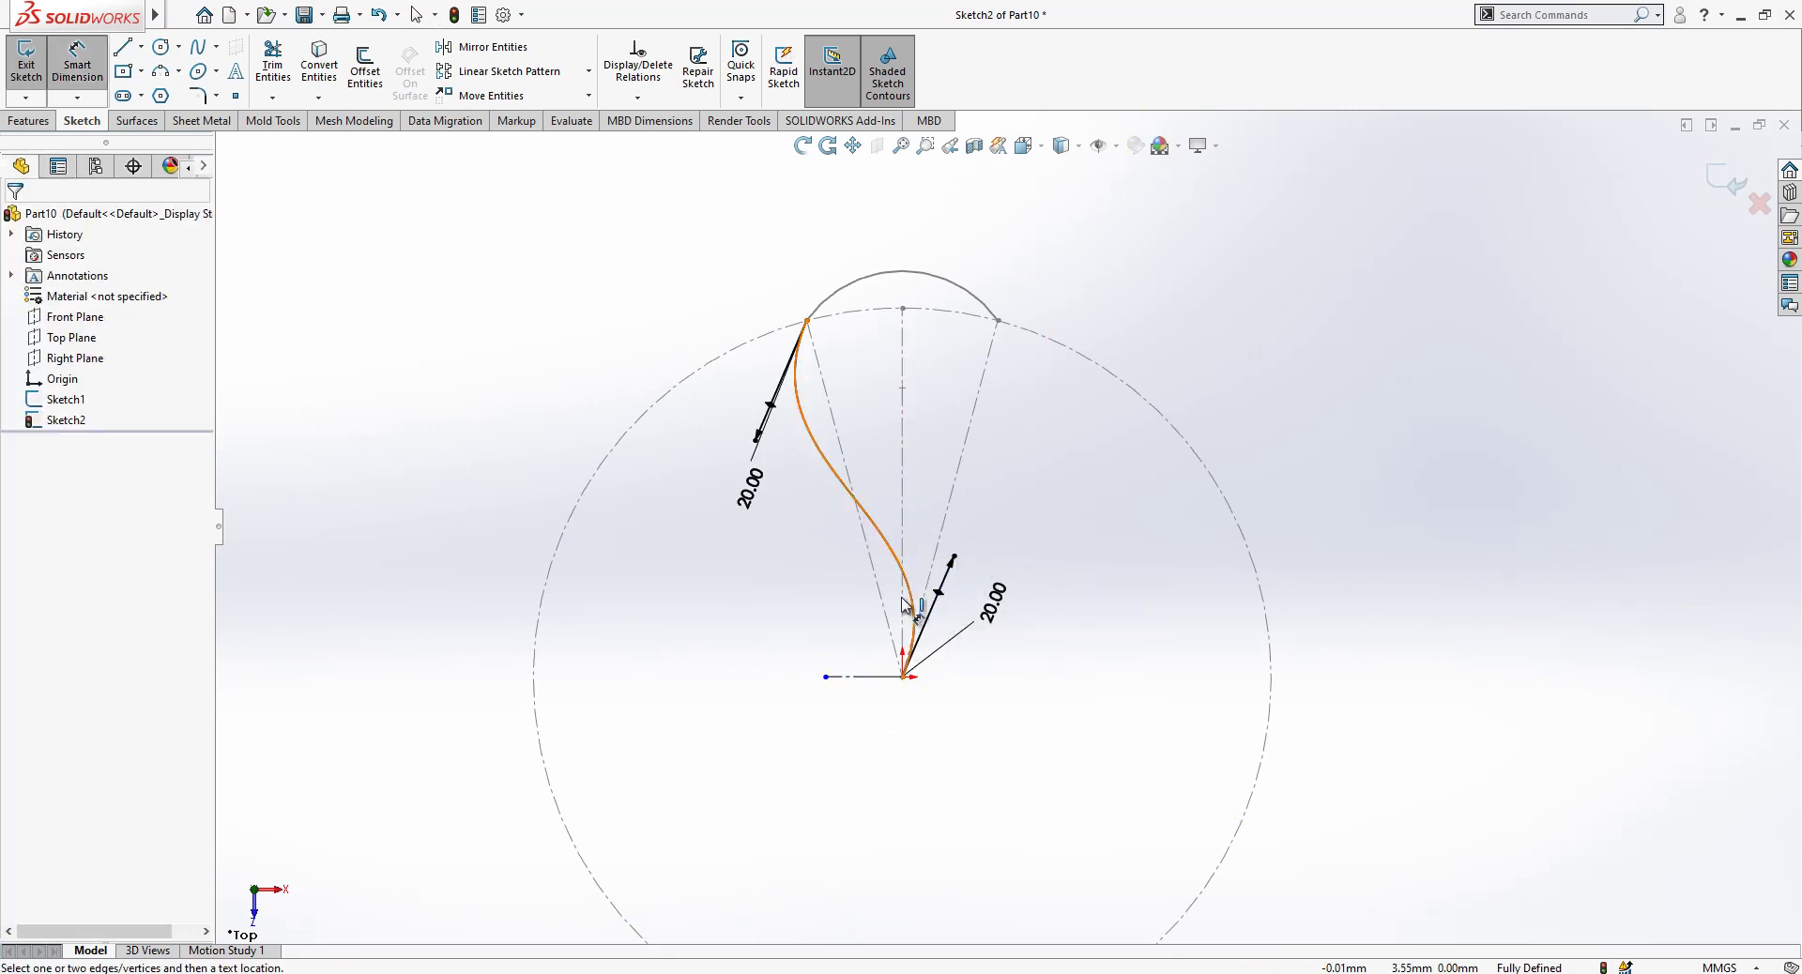
{"action": "left_click", "coordinate": [878, 689]}
{"action": "left_click", "coordinate": [937, 601]}
{"action": "left_click", "coordinate": [875, 751]}
{"action": "type", "text": "70"}
{"action": "key", "text": "Return"}
{"action": "key", "text": "Escape"}
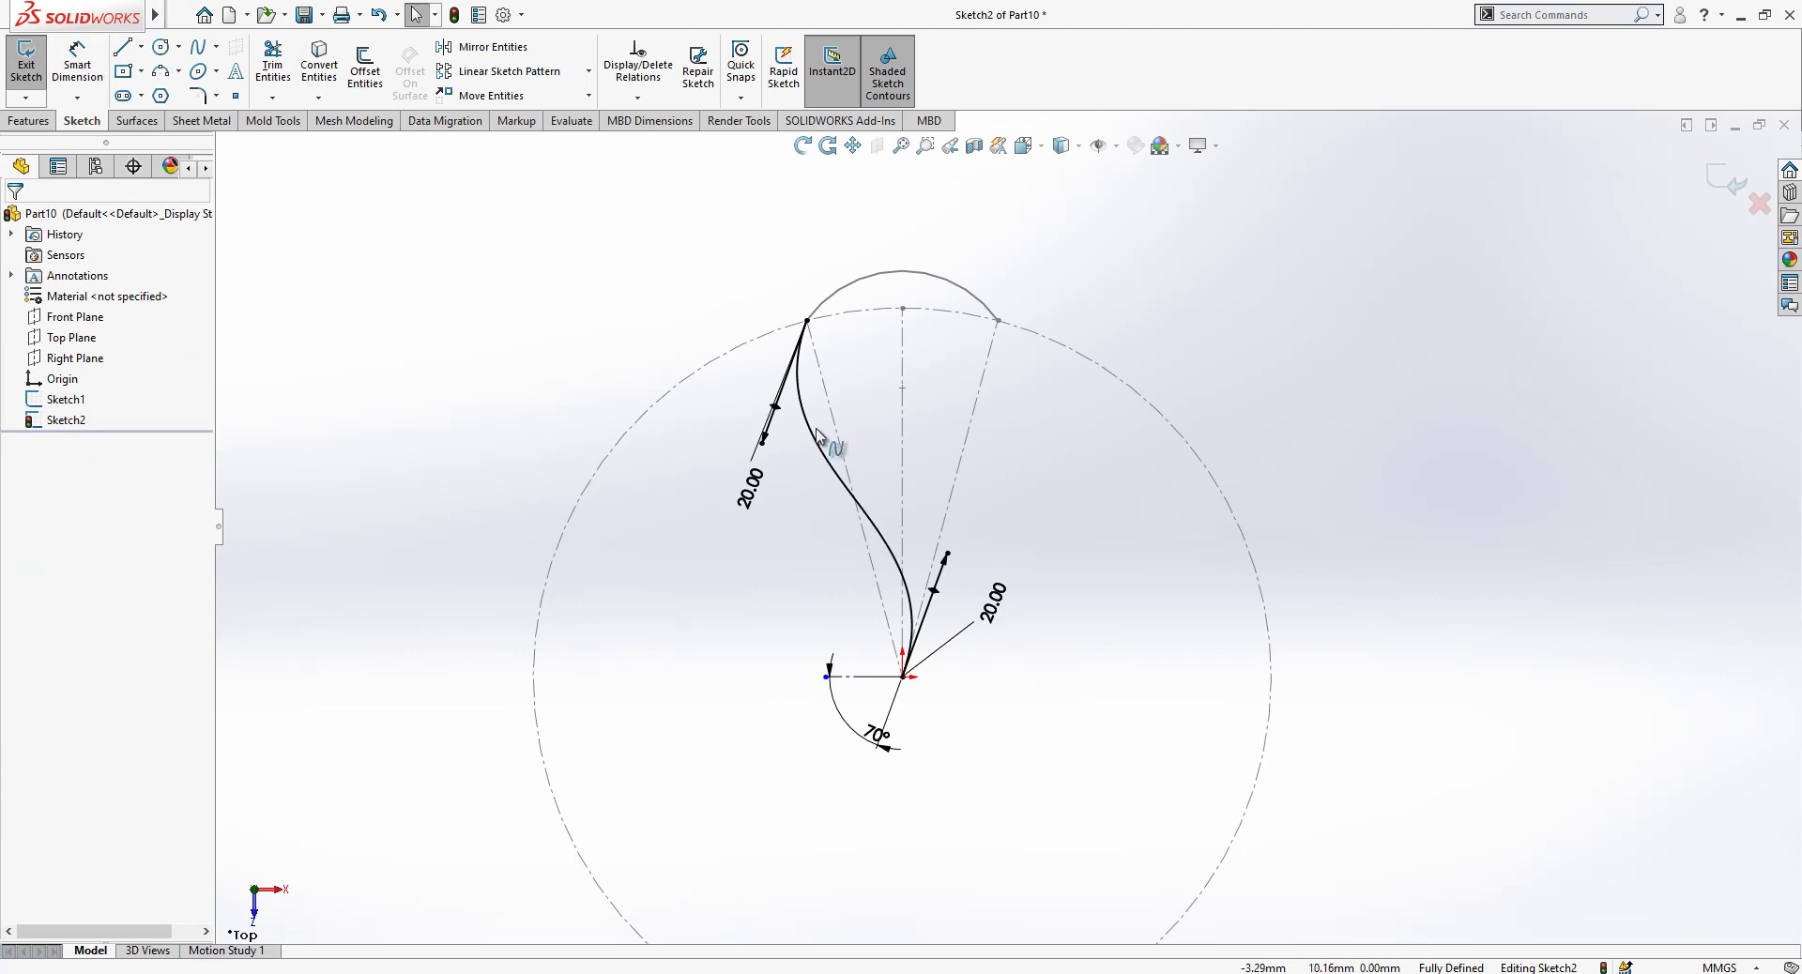
Circular-pattern the spline about the origin as 2 instances spaced 30° apart, with equal spacing off.
{"action": "scroll", "coordinate": [993, 539], "scroll_direction": "up", "scroll_amount": 1}
{"action": "scroll", "coordinate": [1199, 340], "scroll_direction": "down", "scroll_amount": 1}
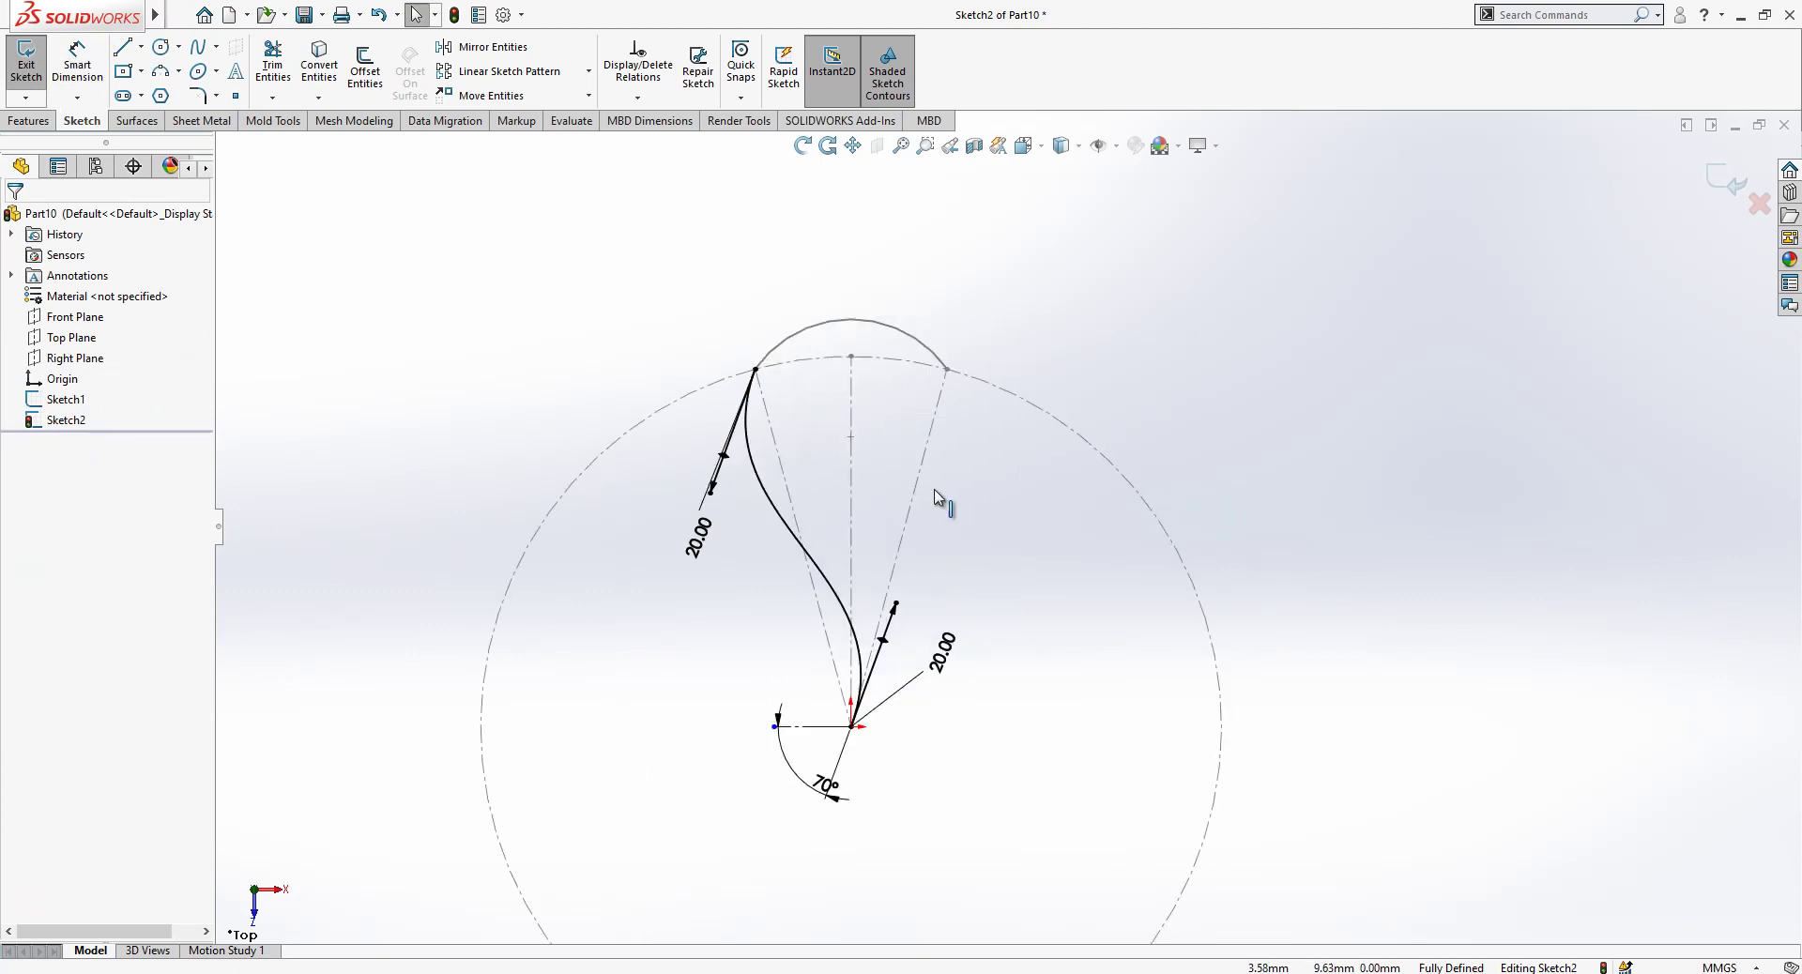
{"action": "left_click", "coordinate": [766, 495]}
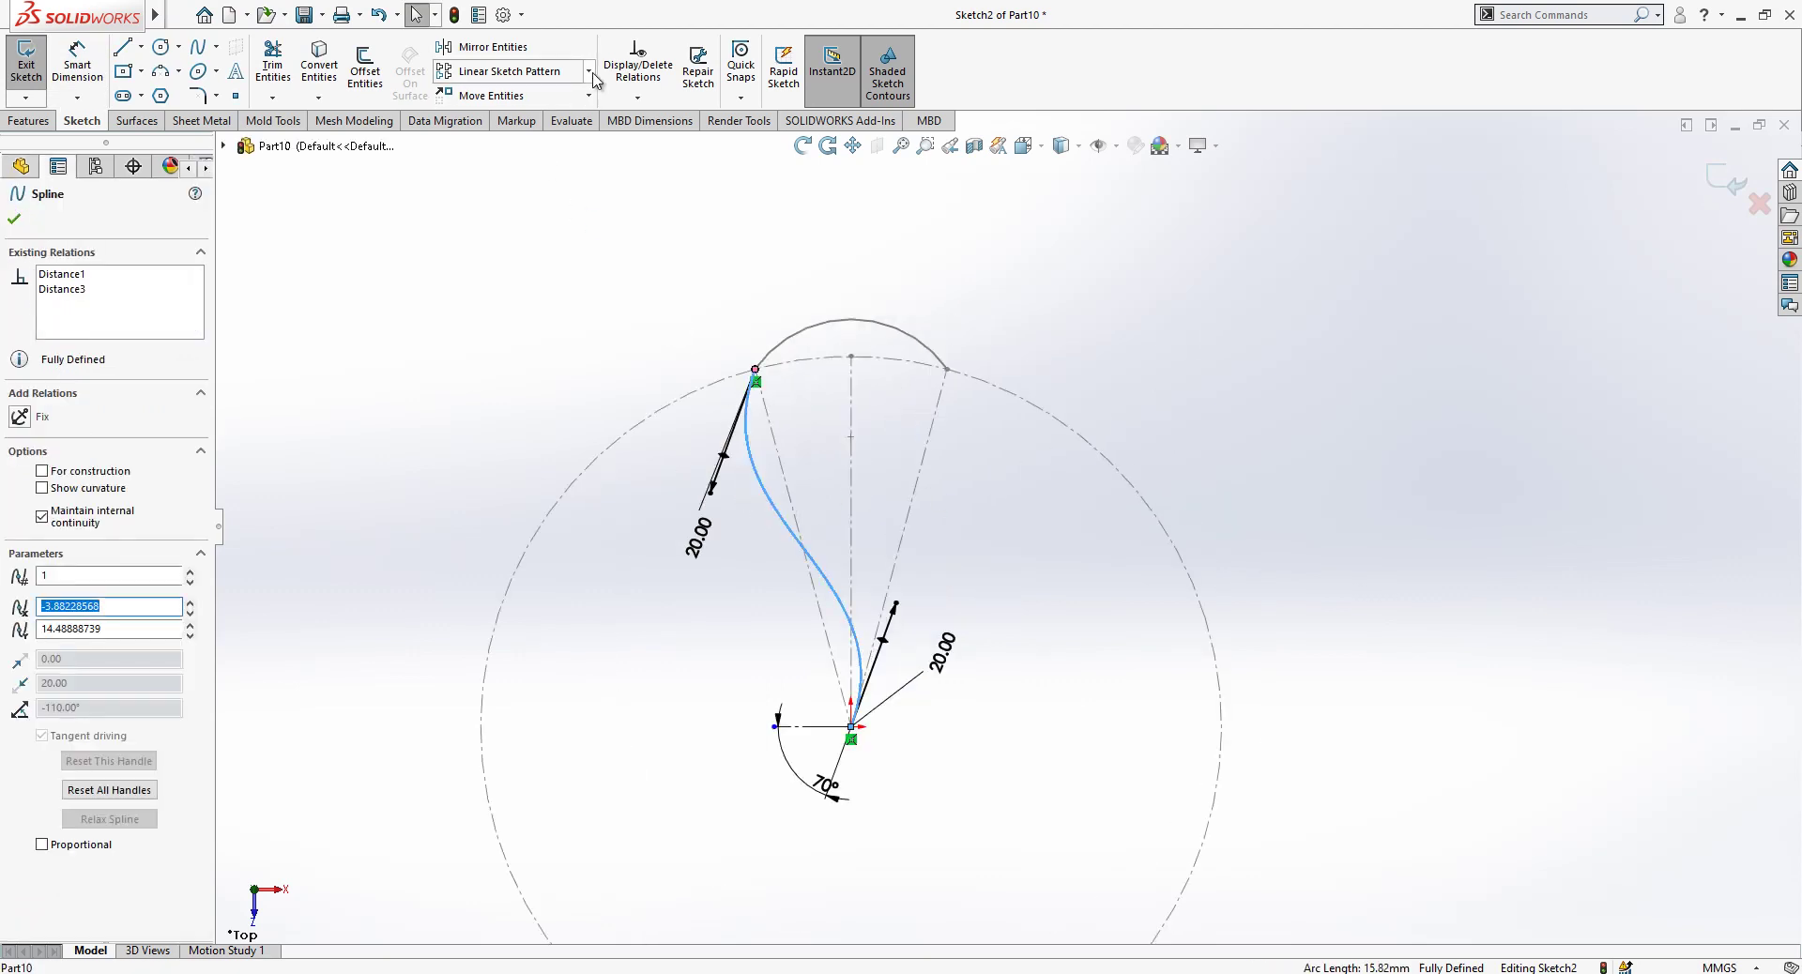
{"action": "left_click", "coordinate": [589, 71]}
{"action": "left_click", "coordinate": [563, 117]}
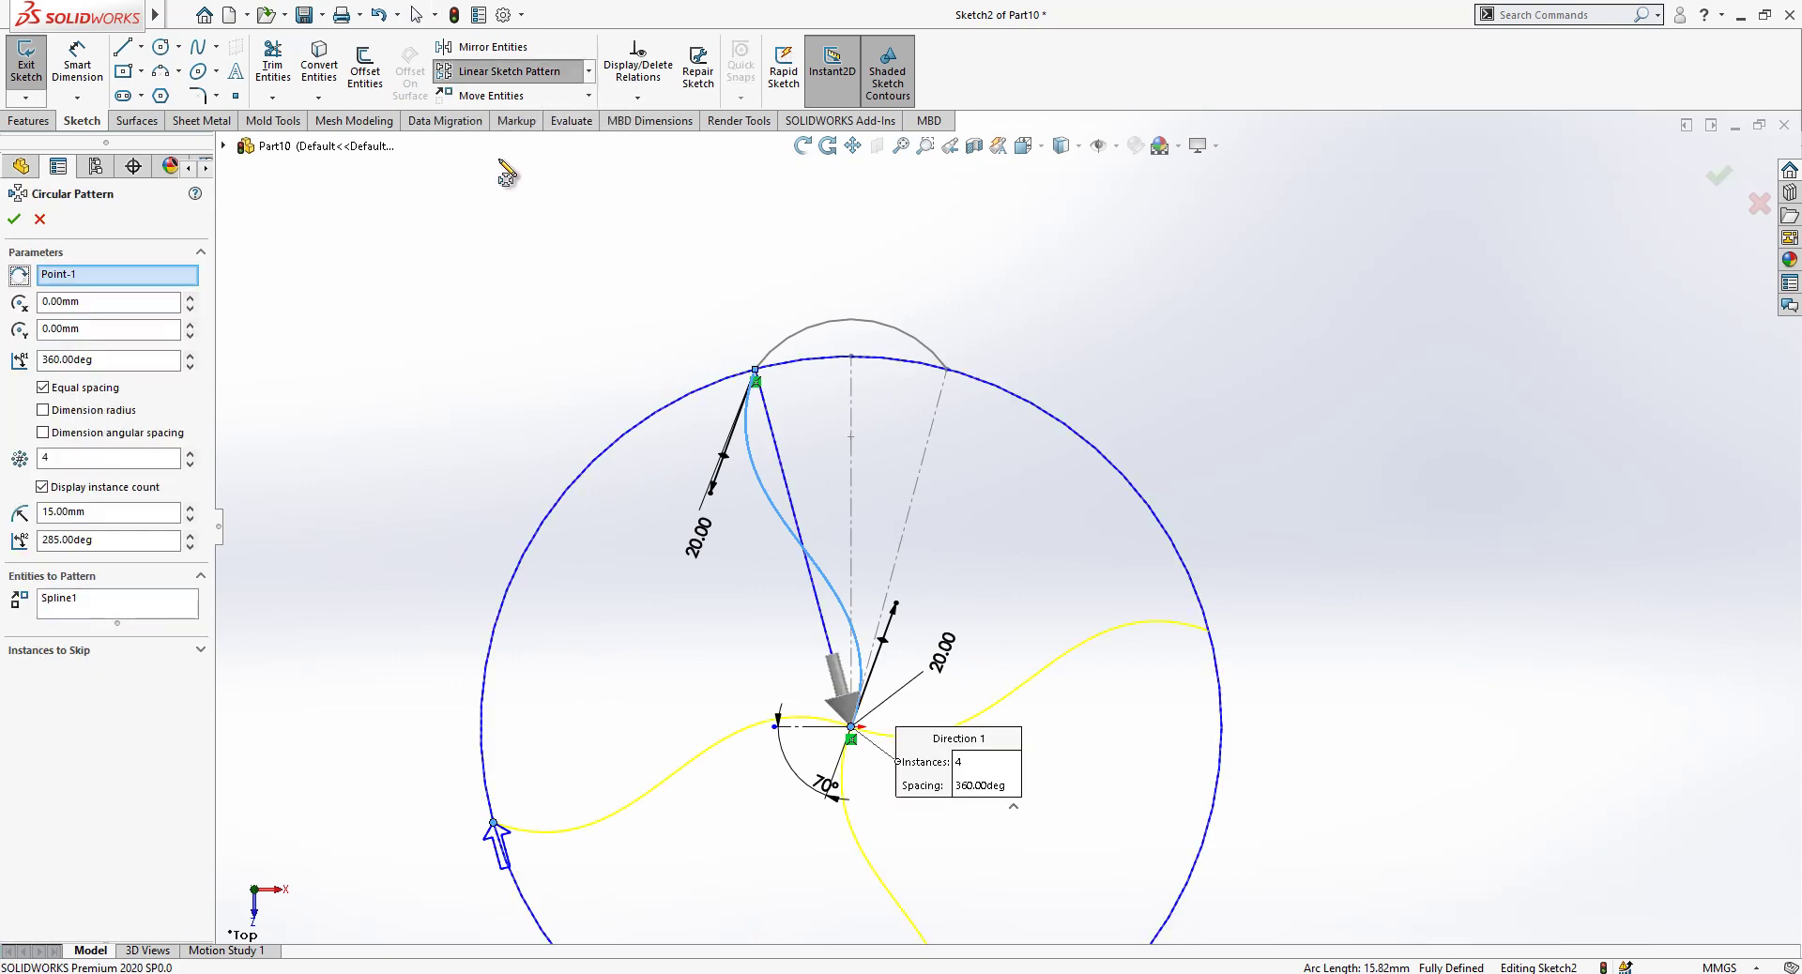
{"action": "left_click", "coordinate": [98, 390]}
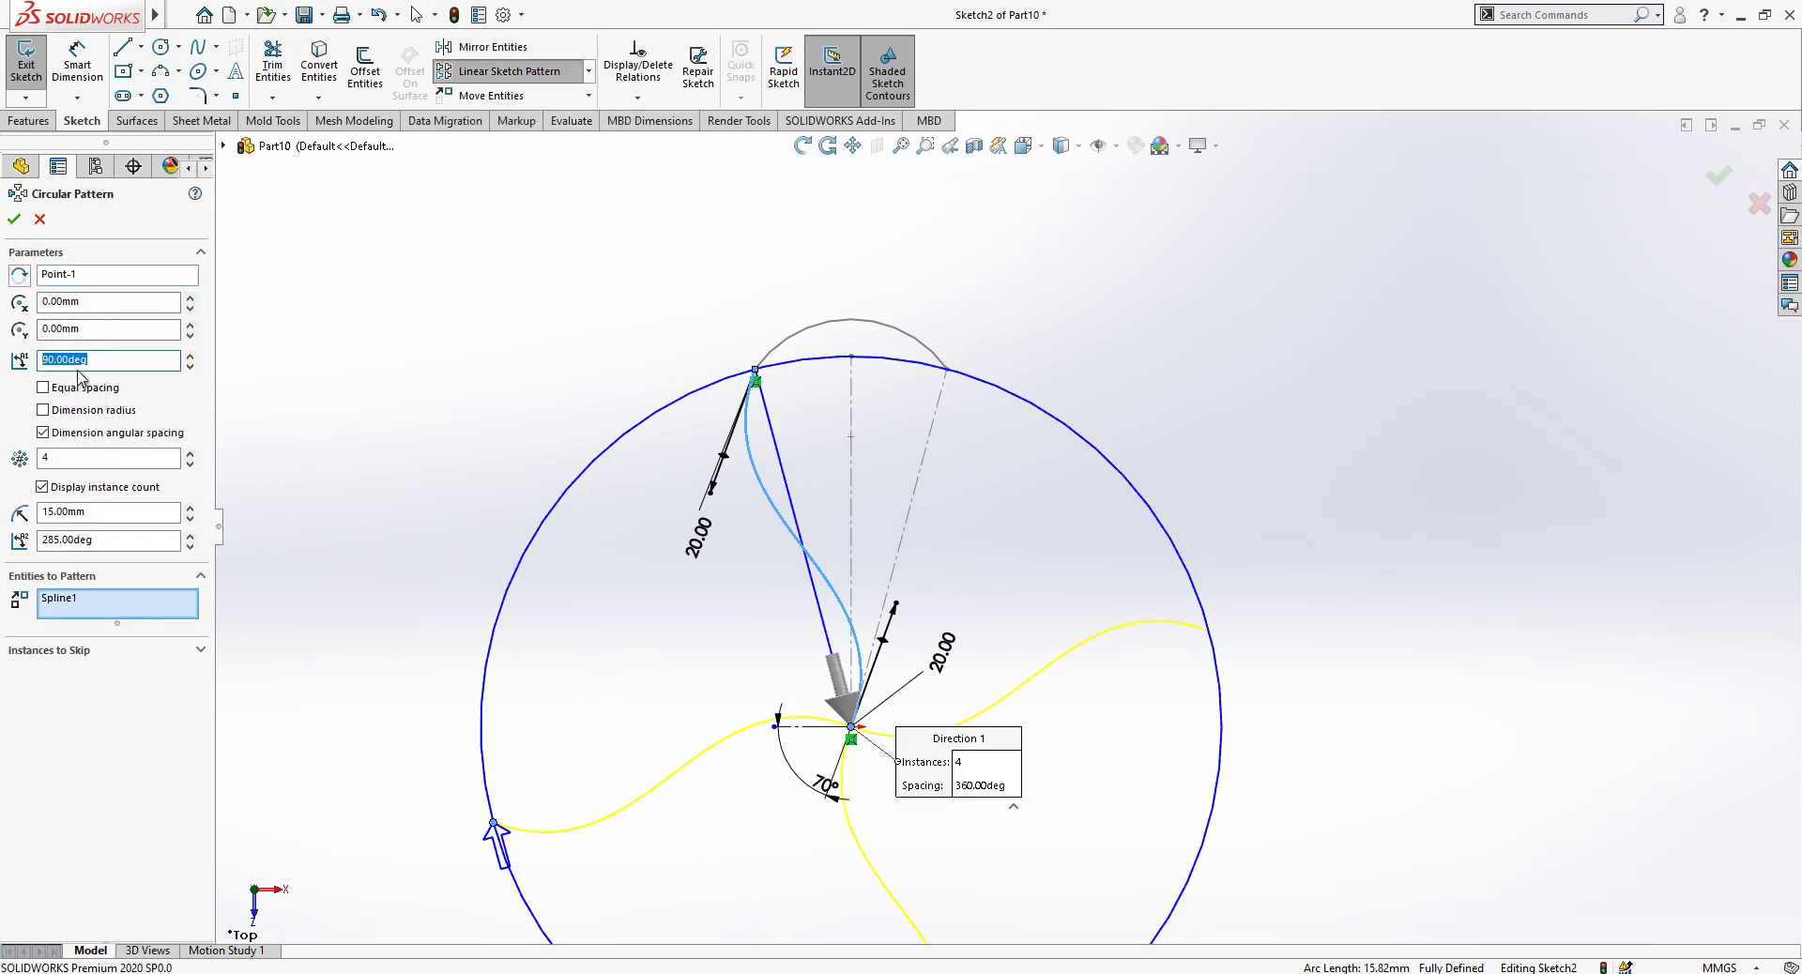
{"action": "key", "text": "Return"}
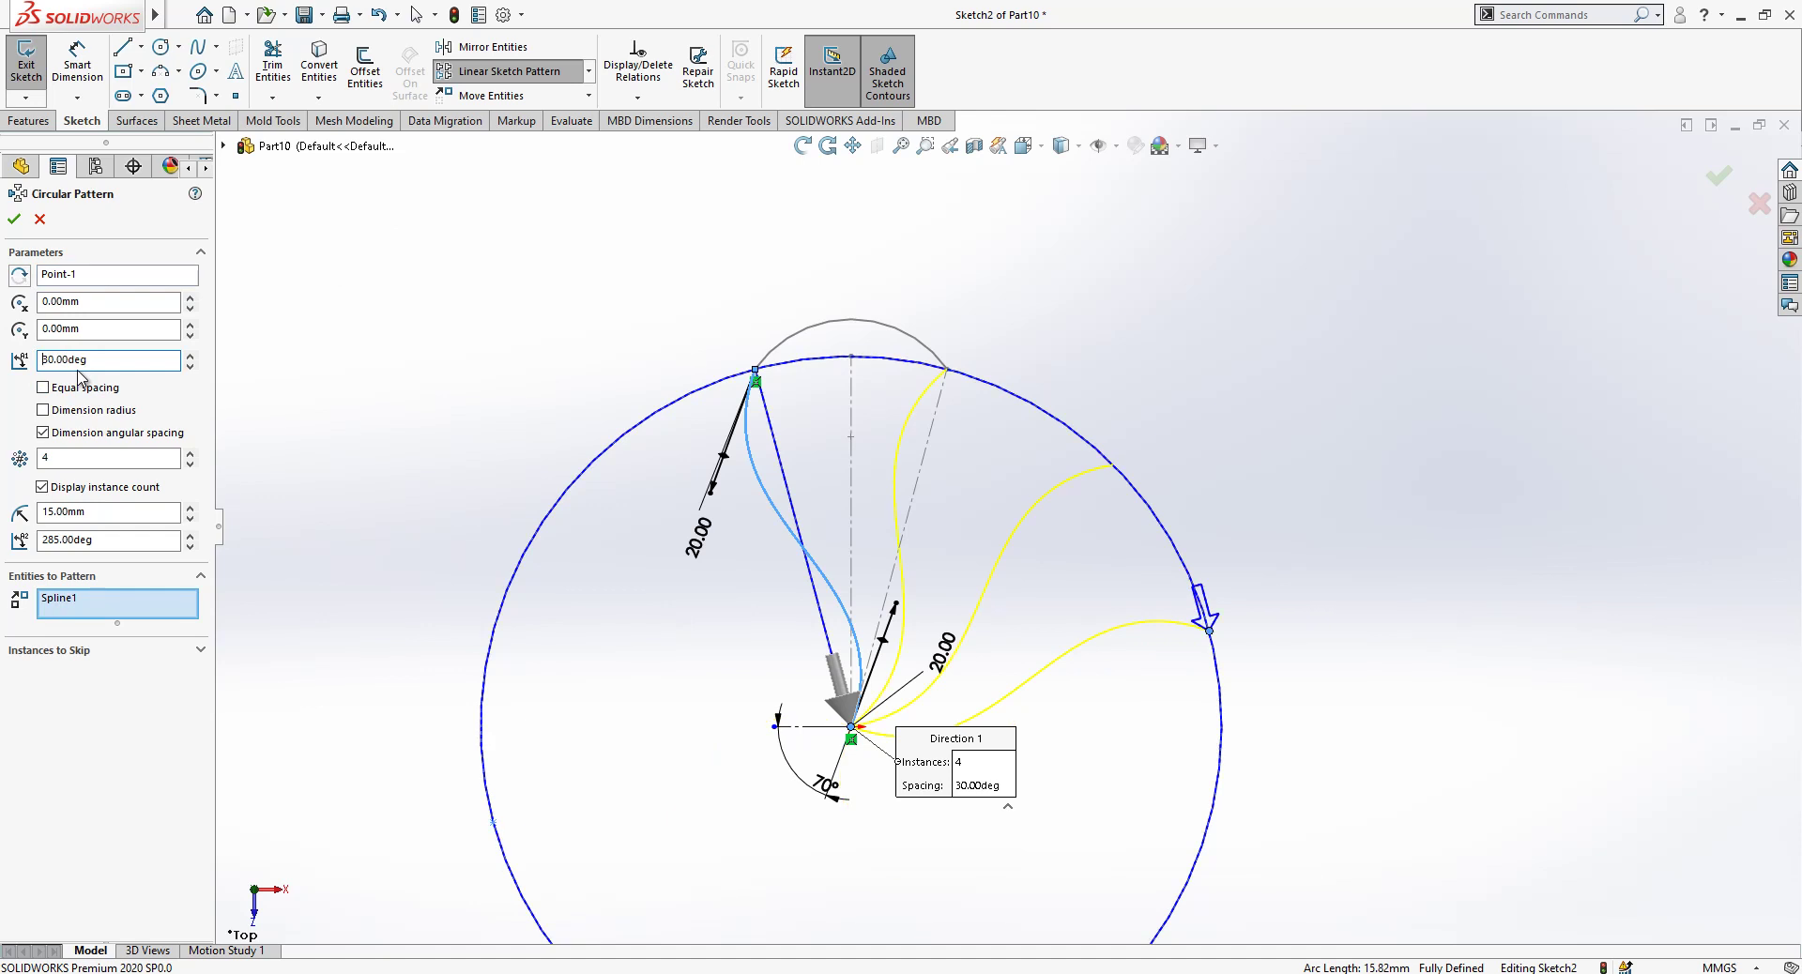
{"action": "left_click", "coordinate": [189, 465]}
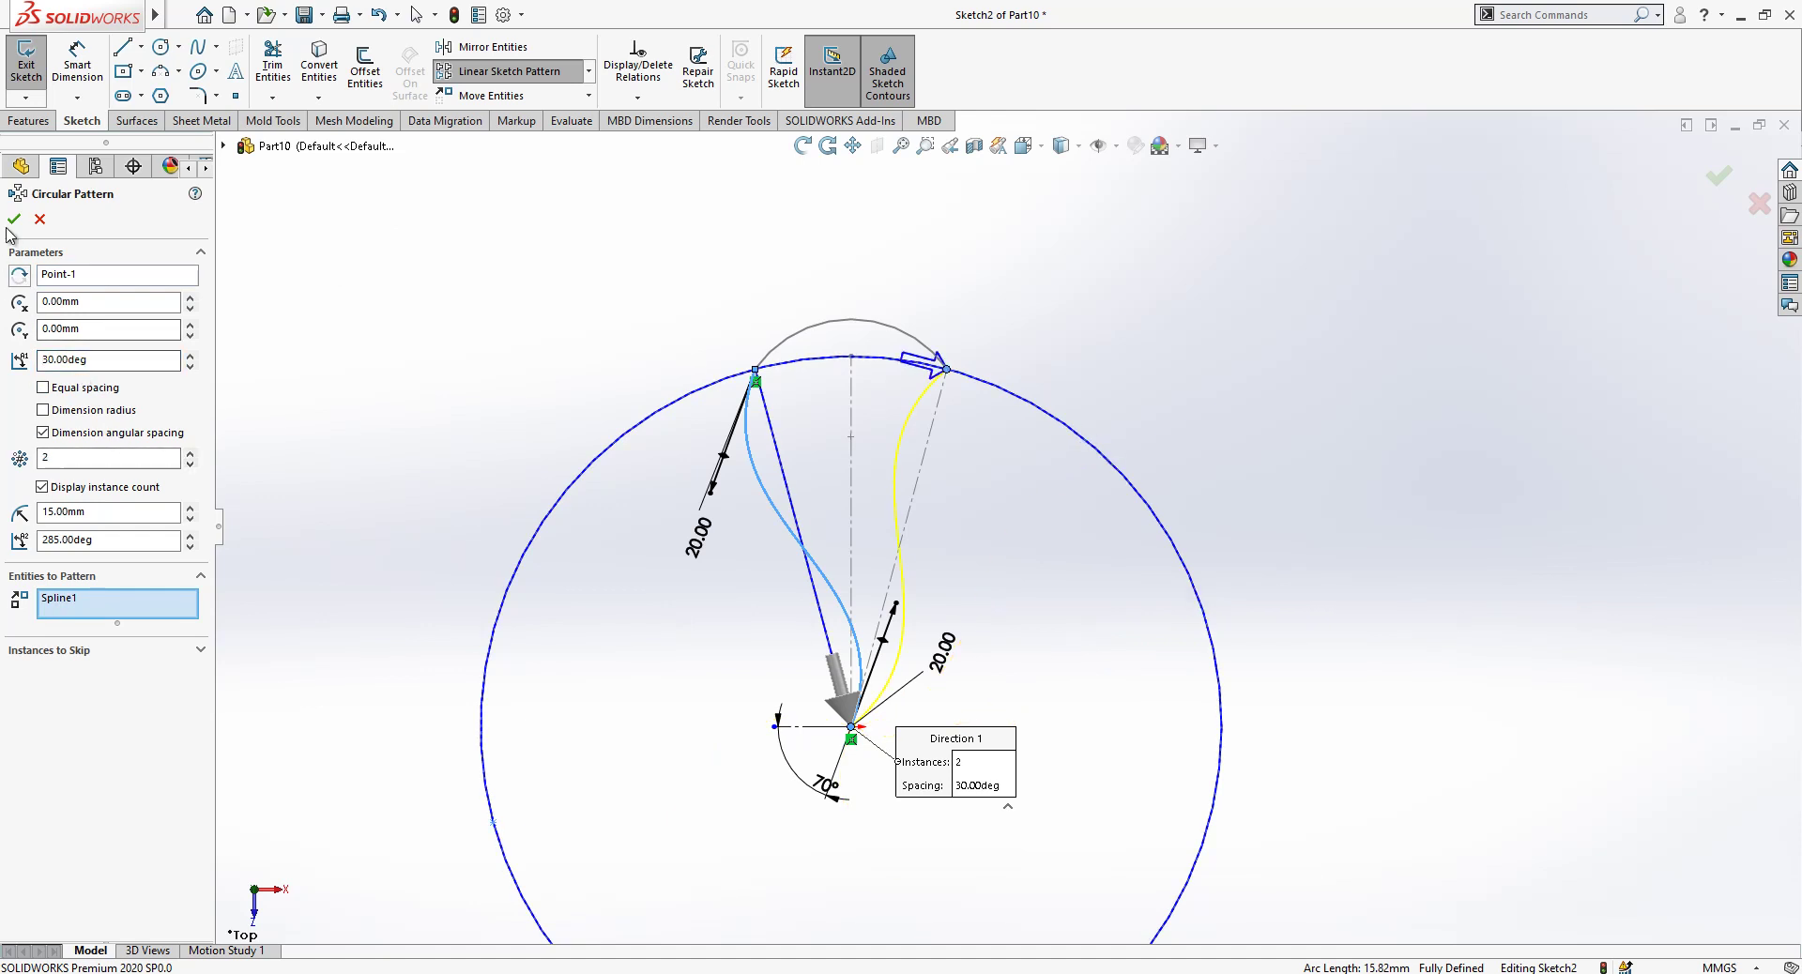
{"action": "key", "text": "Return"}
Exit the sketch containing the two petal side splines.
{"action": "scroll", "coordinate": [686, 333], "scroll_direction": "up", "scroll_amount": 1}
{"action": "scroll", "coordinate": [921, 459], "scroll_direction": "down", "scroll_amount": 1}
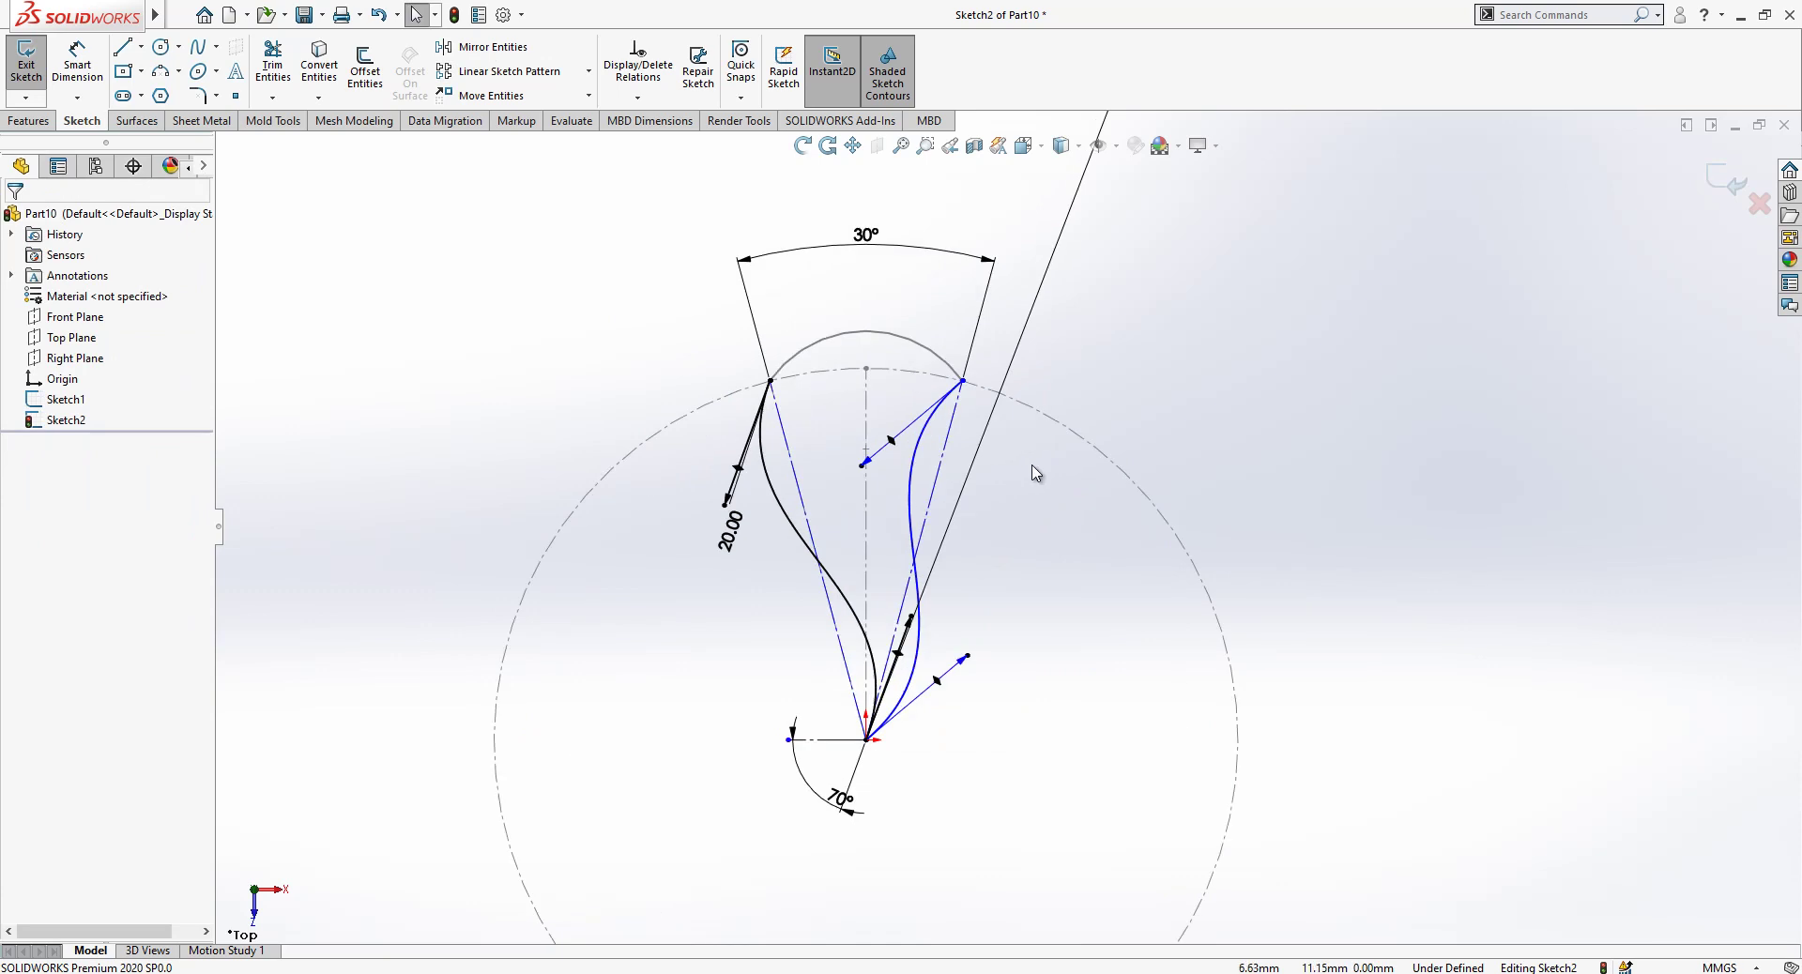
{"action": "scroll", "coordinate": [1005, 522], "scroll_direction": "up", "scroll_amount": 2}
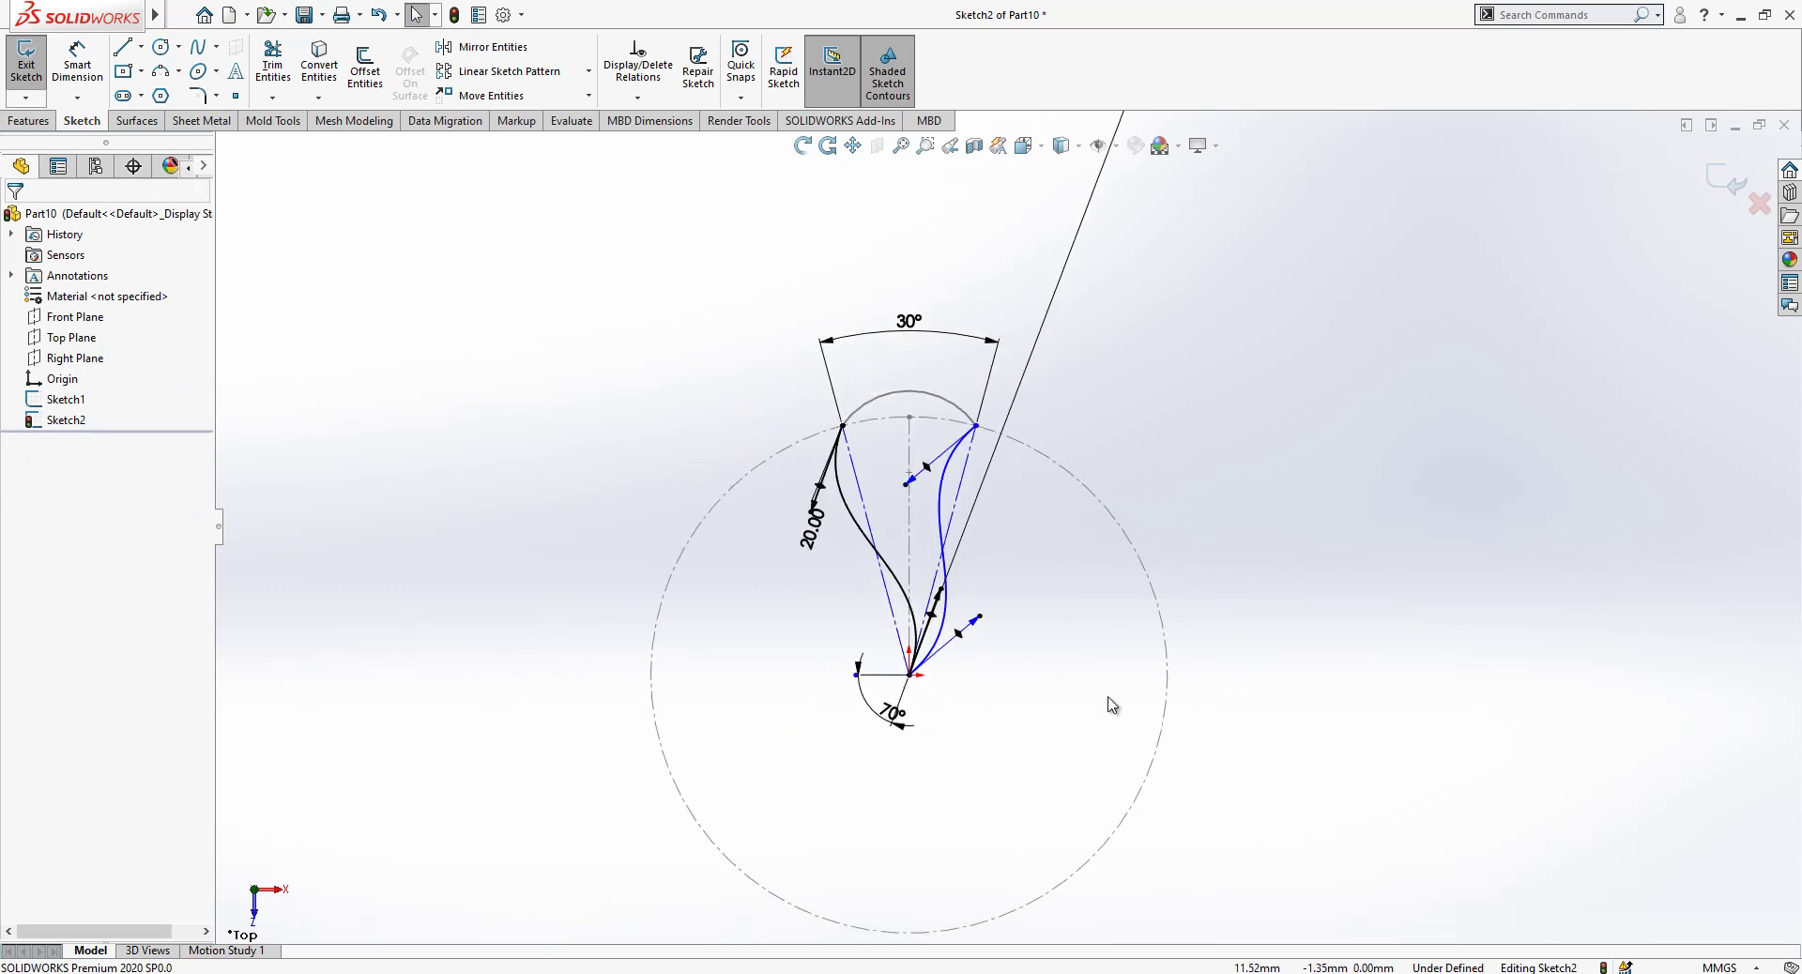
{"action": "scroll", "coordinate": [1089, 686], "scroll_direction": "down", "scroll_amount": 3}
{"action": "scroll", "coordinate": [1089, 578], "scroll_direction": "up", "scroll_amount": 3}
{"action": "scroll", "coordinate": [967, 394], "scroll_direction": "down", "scroll_amount": 4}
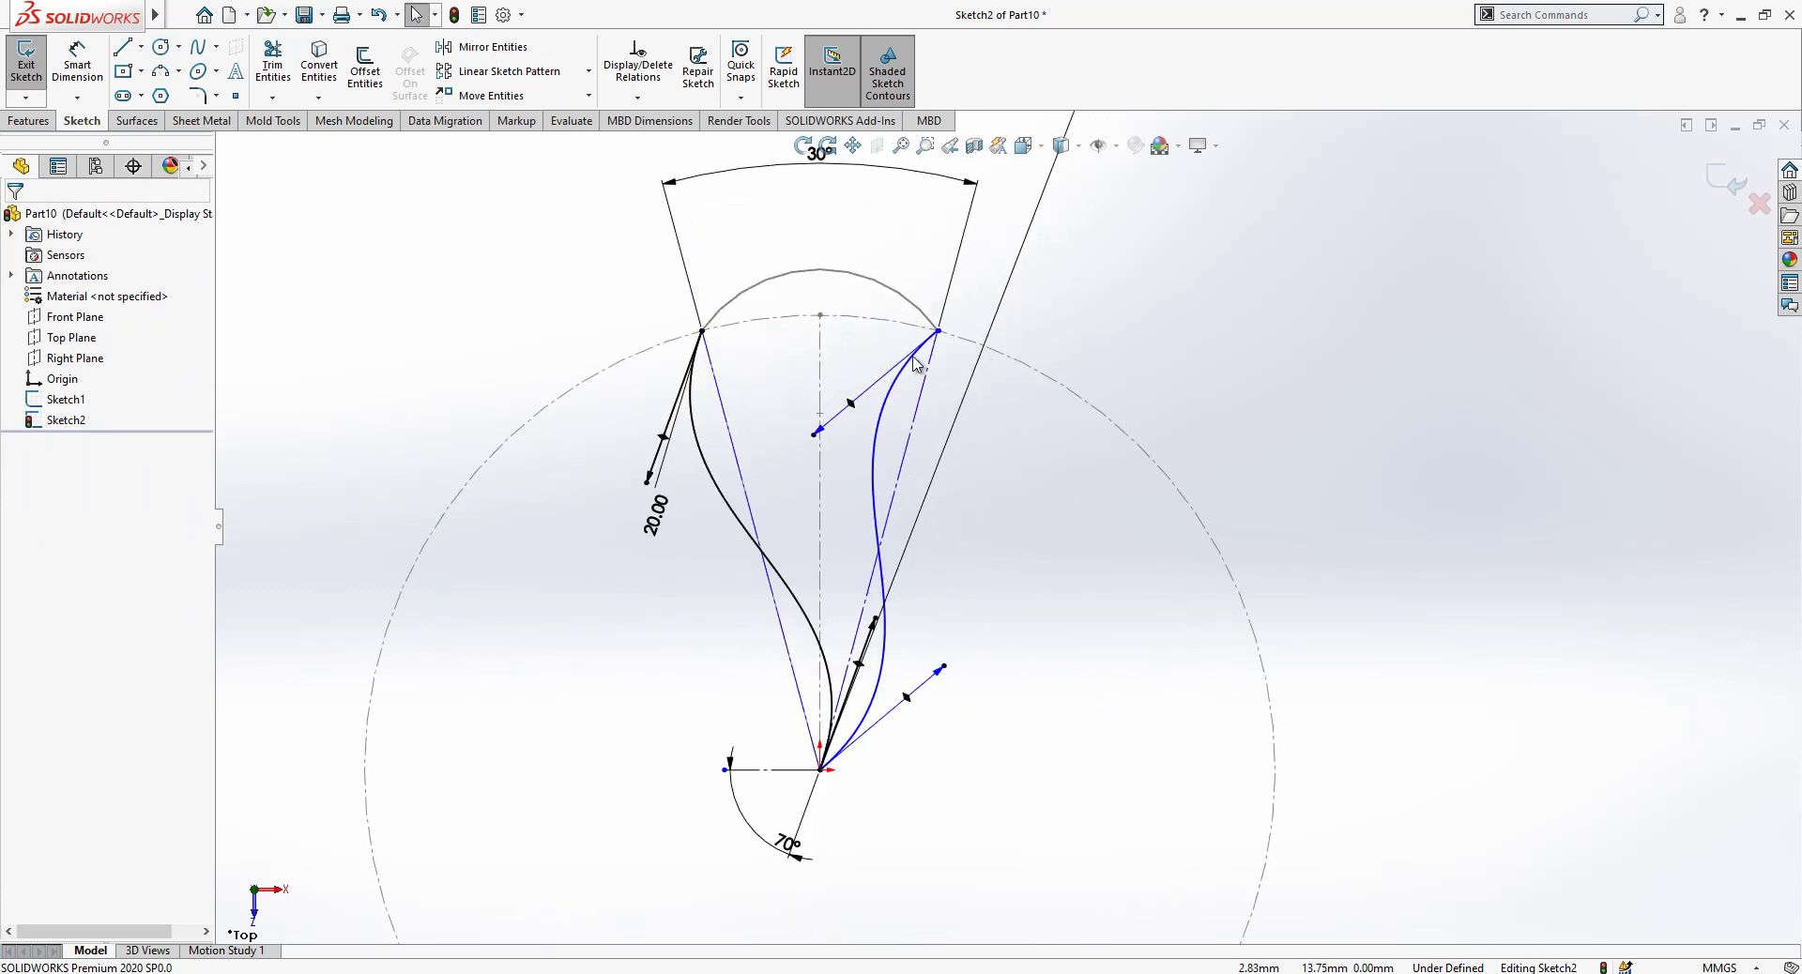
{"action": "left_click", "coordinate": [1721, 185]}
{"action": "scroll", "coordinate": [1227, 394], "scroll_direction": "up", "scroll_amount": 4}
{"action": "scroll", "coordinate": [998, 534], "scroll_direction": "down", "scroll_amount": 1}
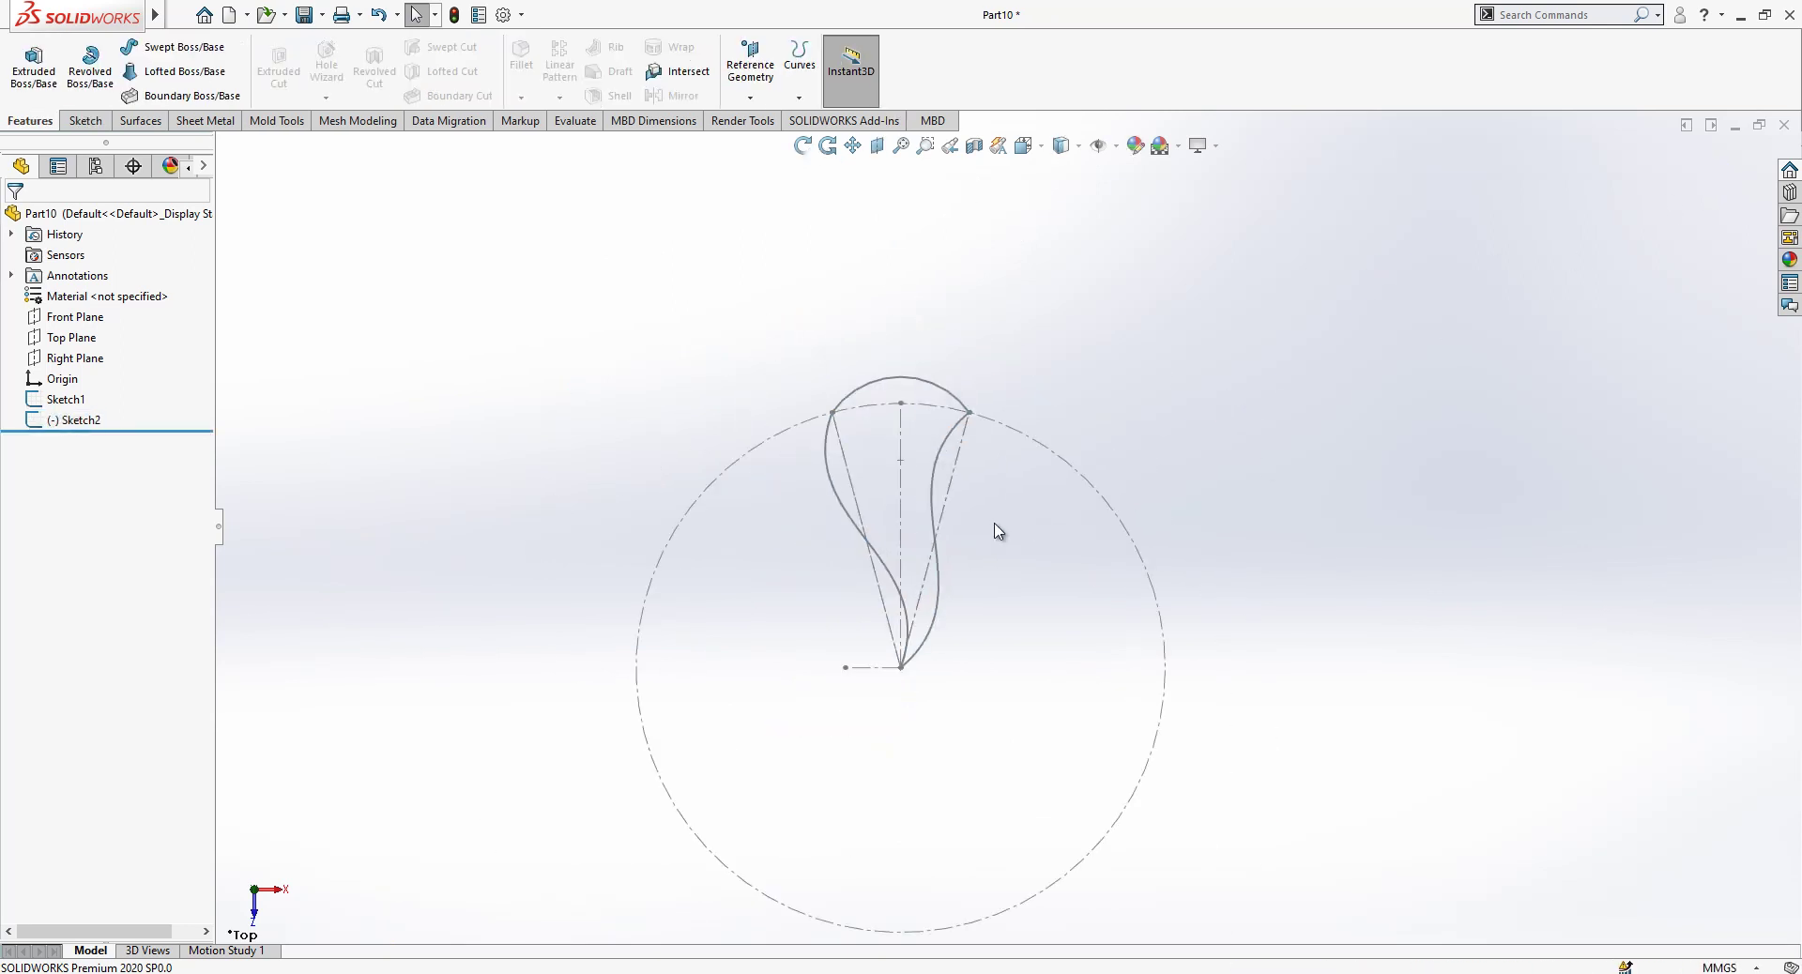
Start a new sketch on the Top Plane and draw a two-point spline between the origin and the outer arc's midpoint.
{"action": "left_click", "coordinate": [95, 338]}
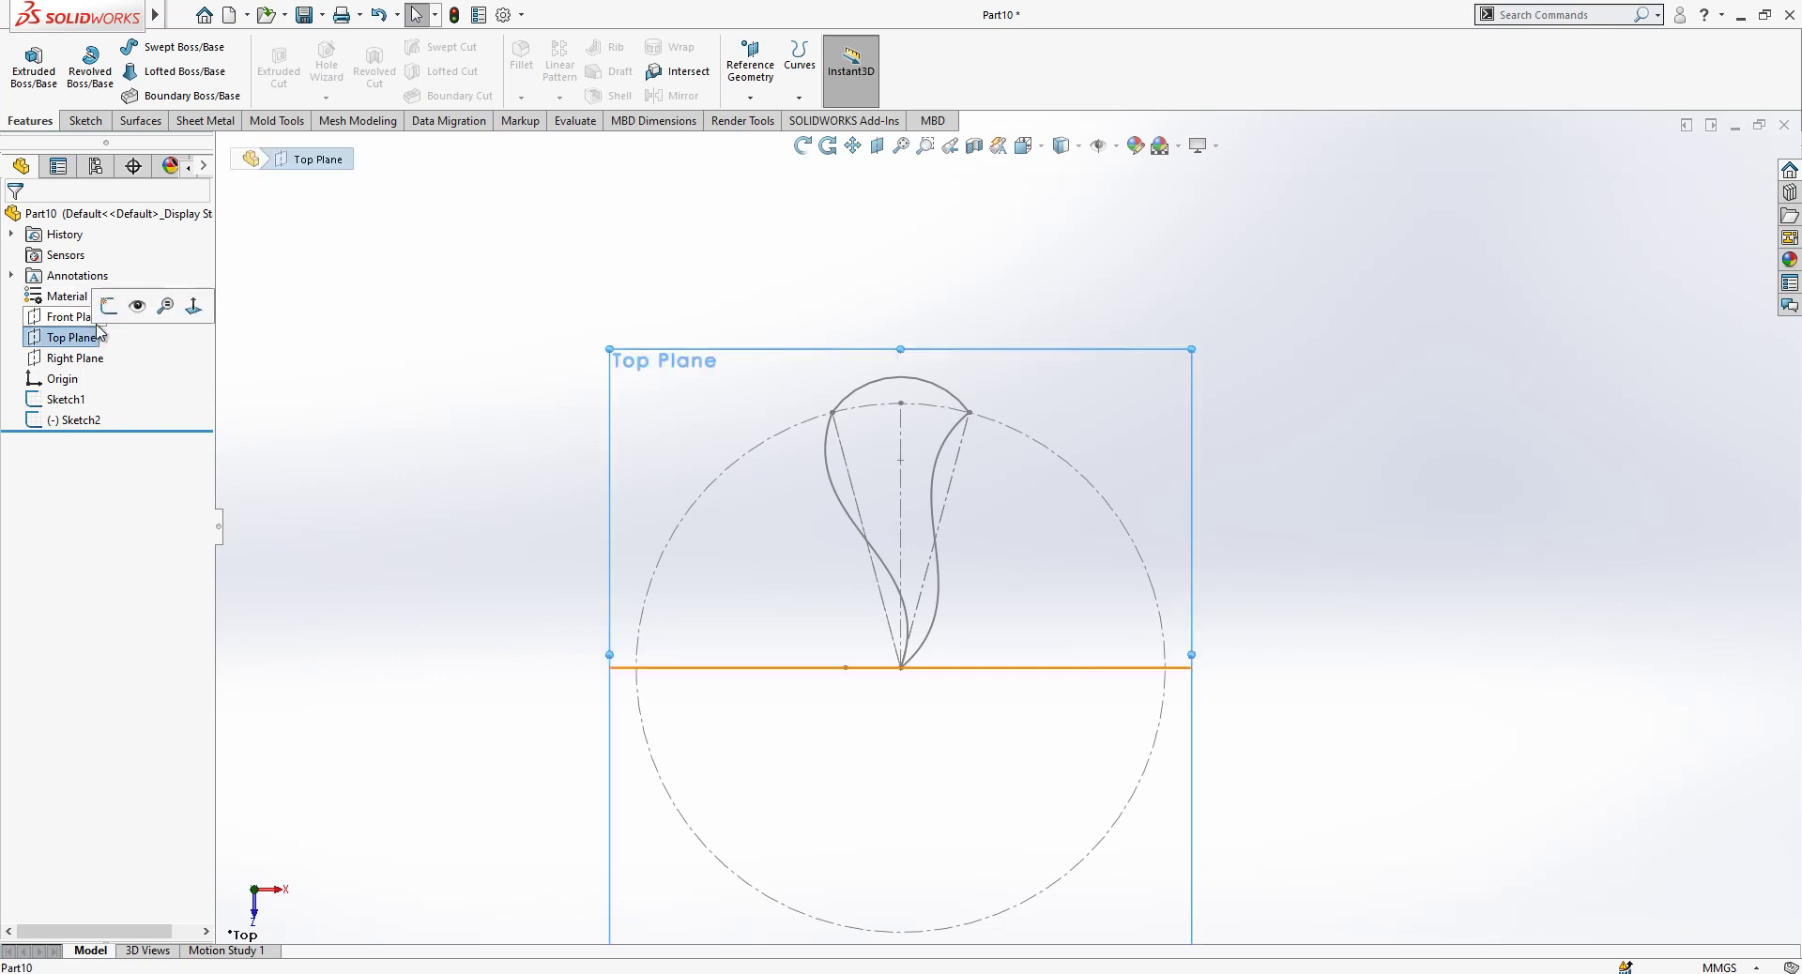
{"action": "left_click", "coordinate": [110, 308]}
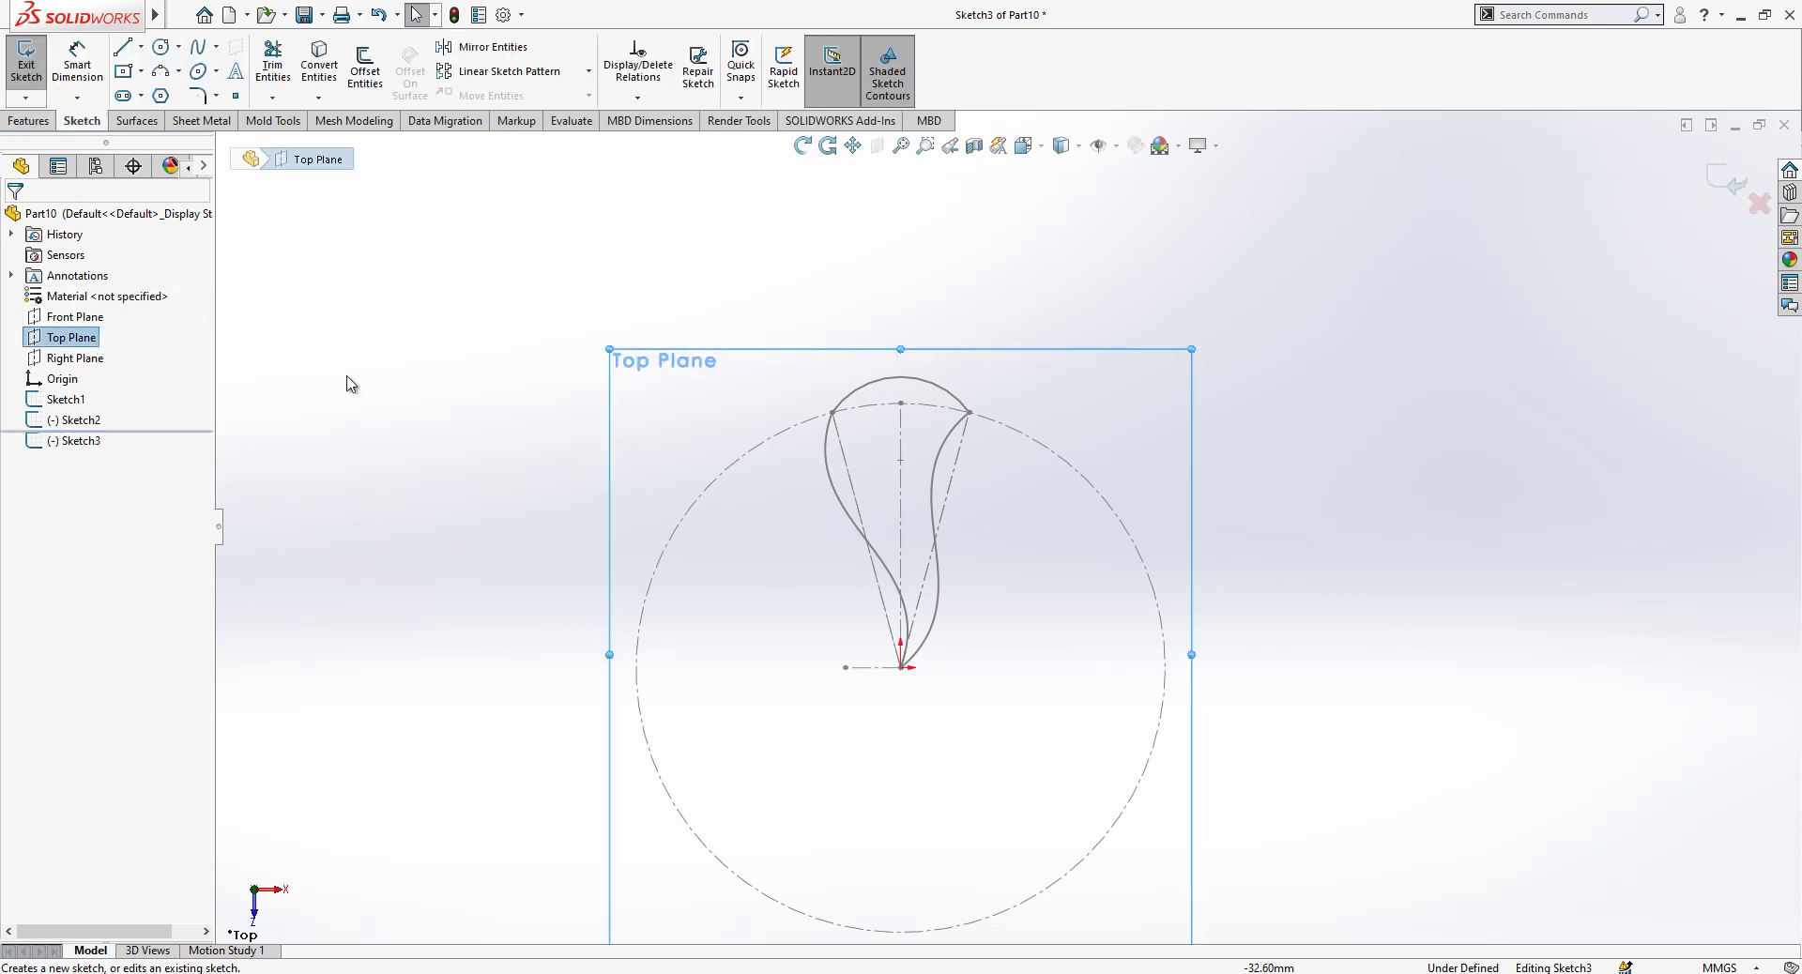
{"action": "left_click", "coordinate": [202, 49]}
{"action": "scroll", "coordinate": [842, 506], "scroll_direction": "down", "scroll_amount": 1}
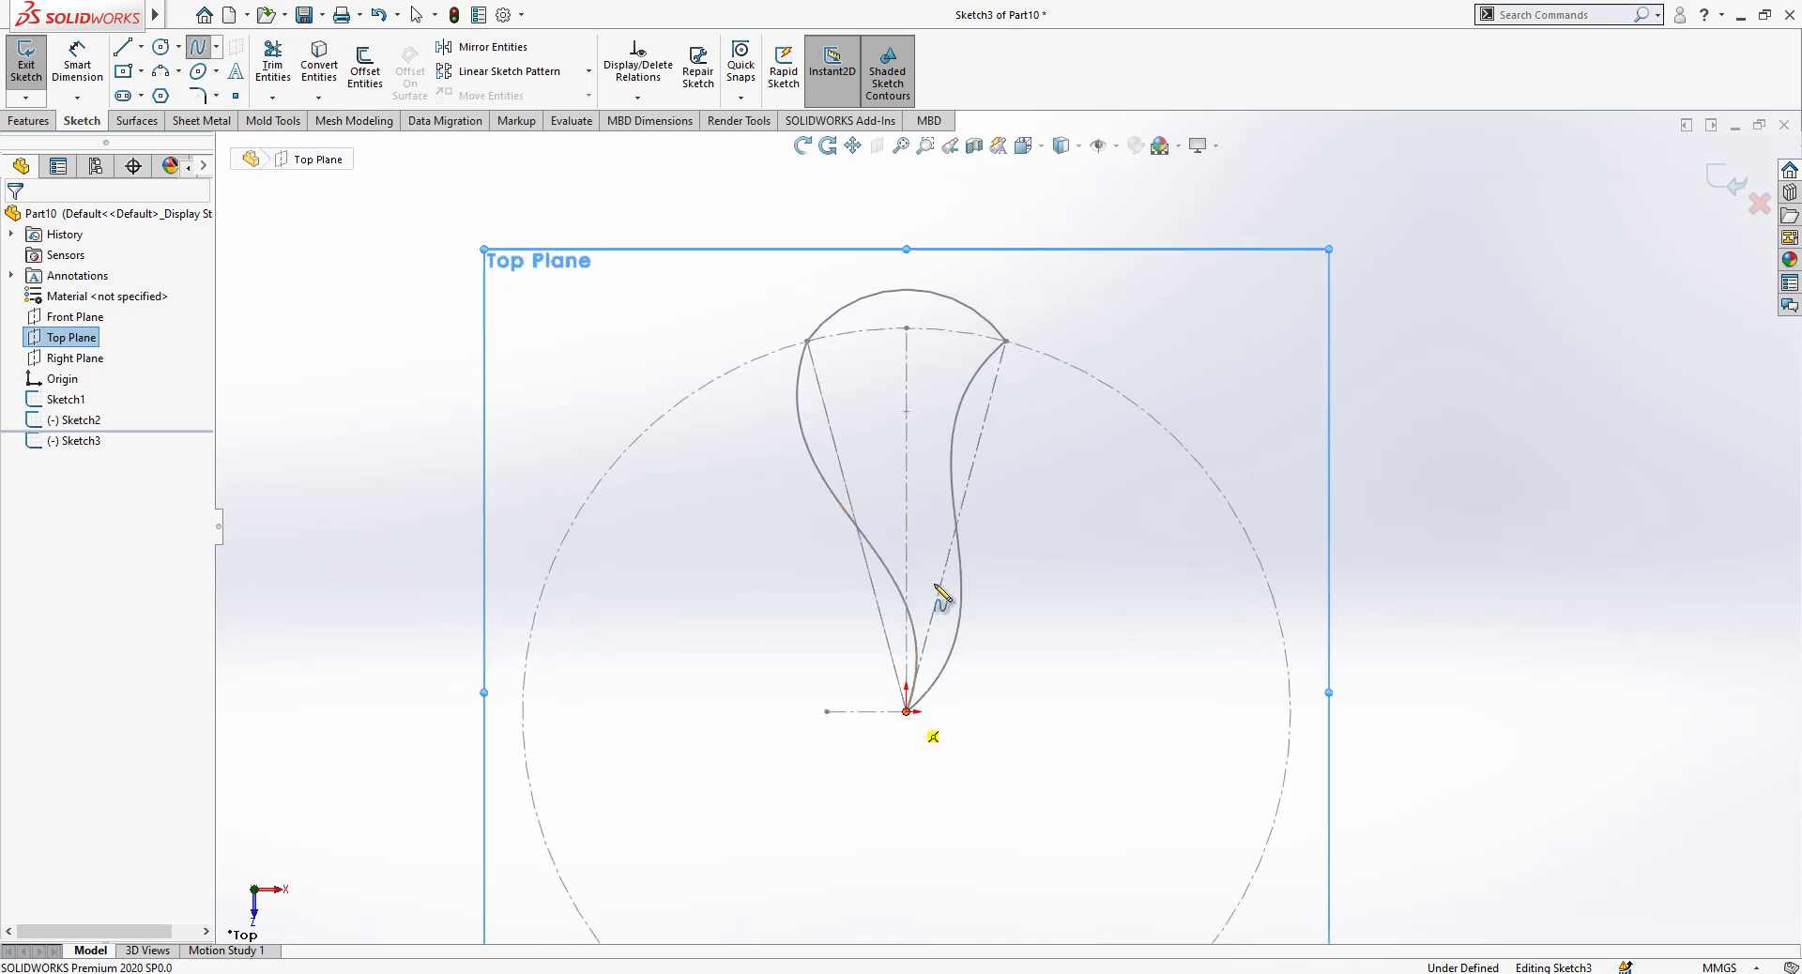
{"action": "left_click", "coordinate": [907, 290]}
{"action": "key", "text": "Escape"}
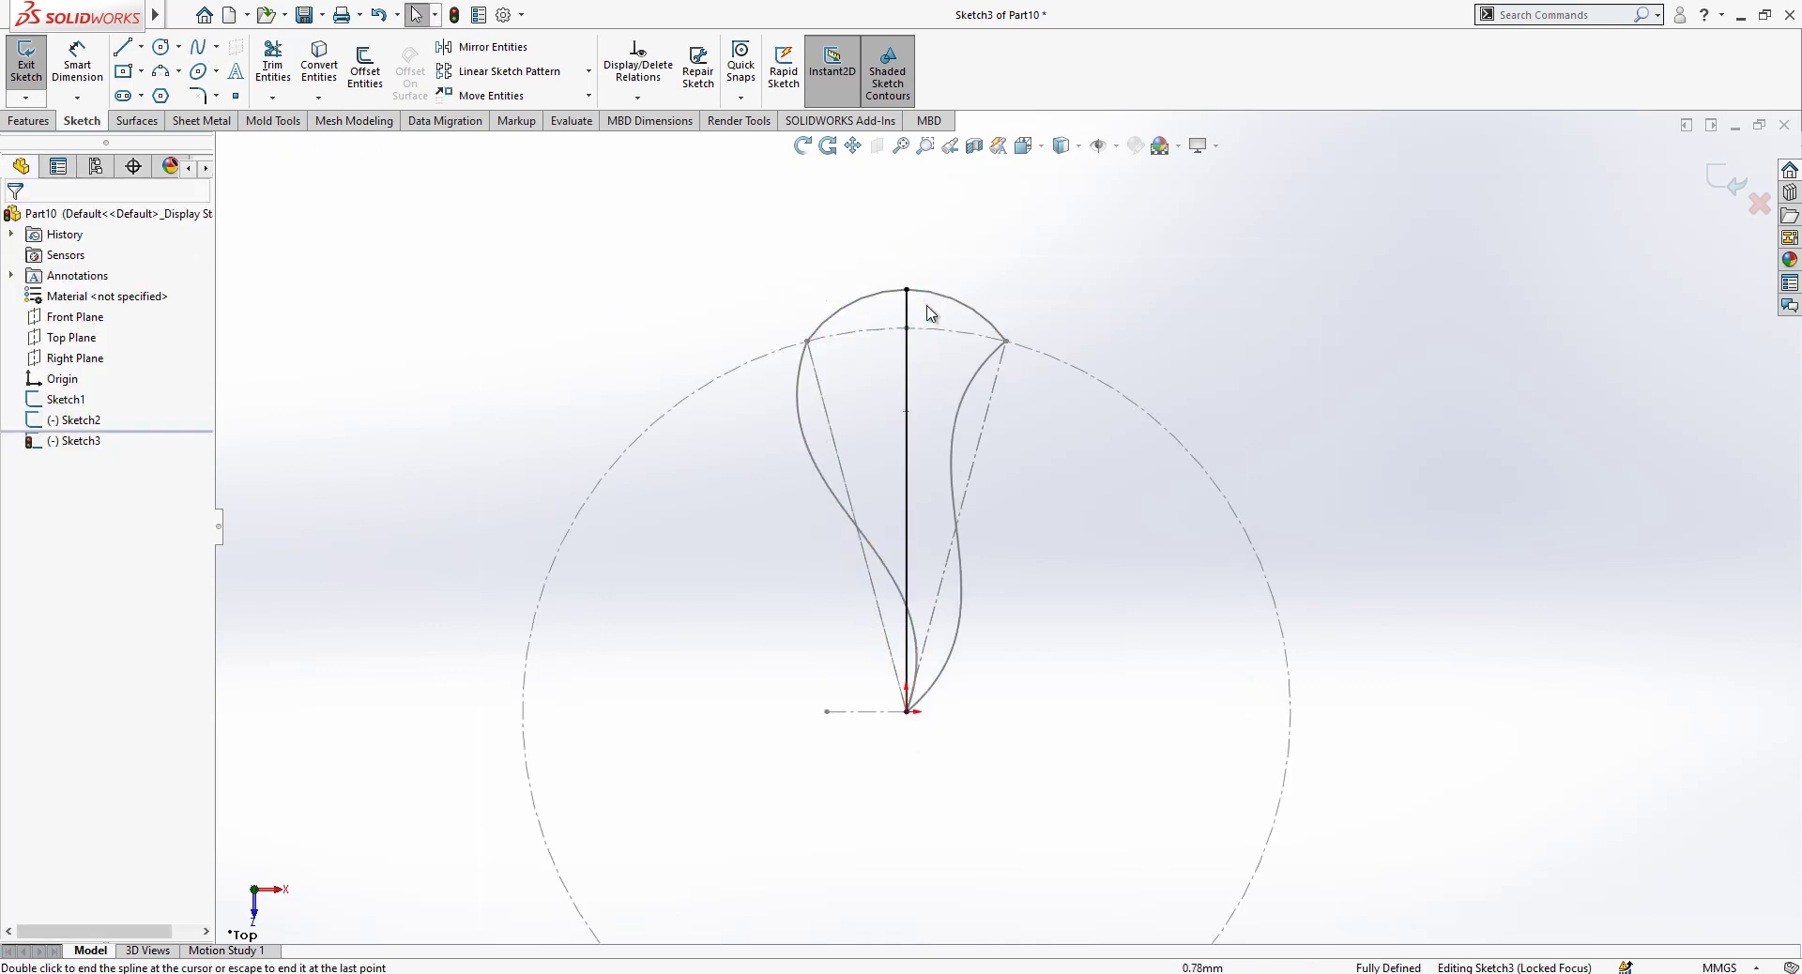
Bend the middle spline into an S shape by pulling its upper handle to the left and its lower handle to the right.
{"action": "left_click", "coordinate": [906, 364]}
{"action": "left_click_drag", "start_coordinate": [908, 450], "coordinate": [821, 432]}
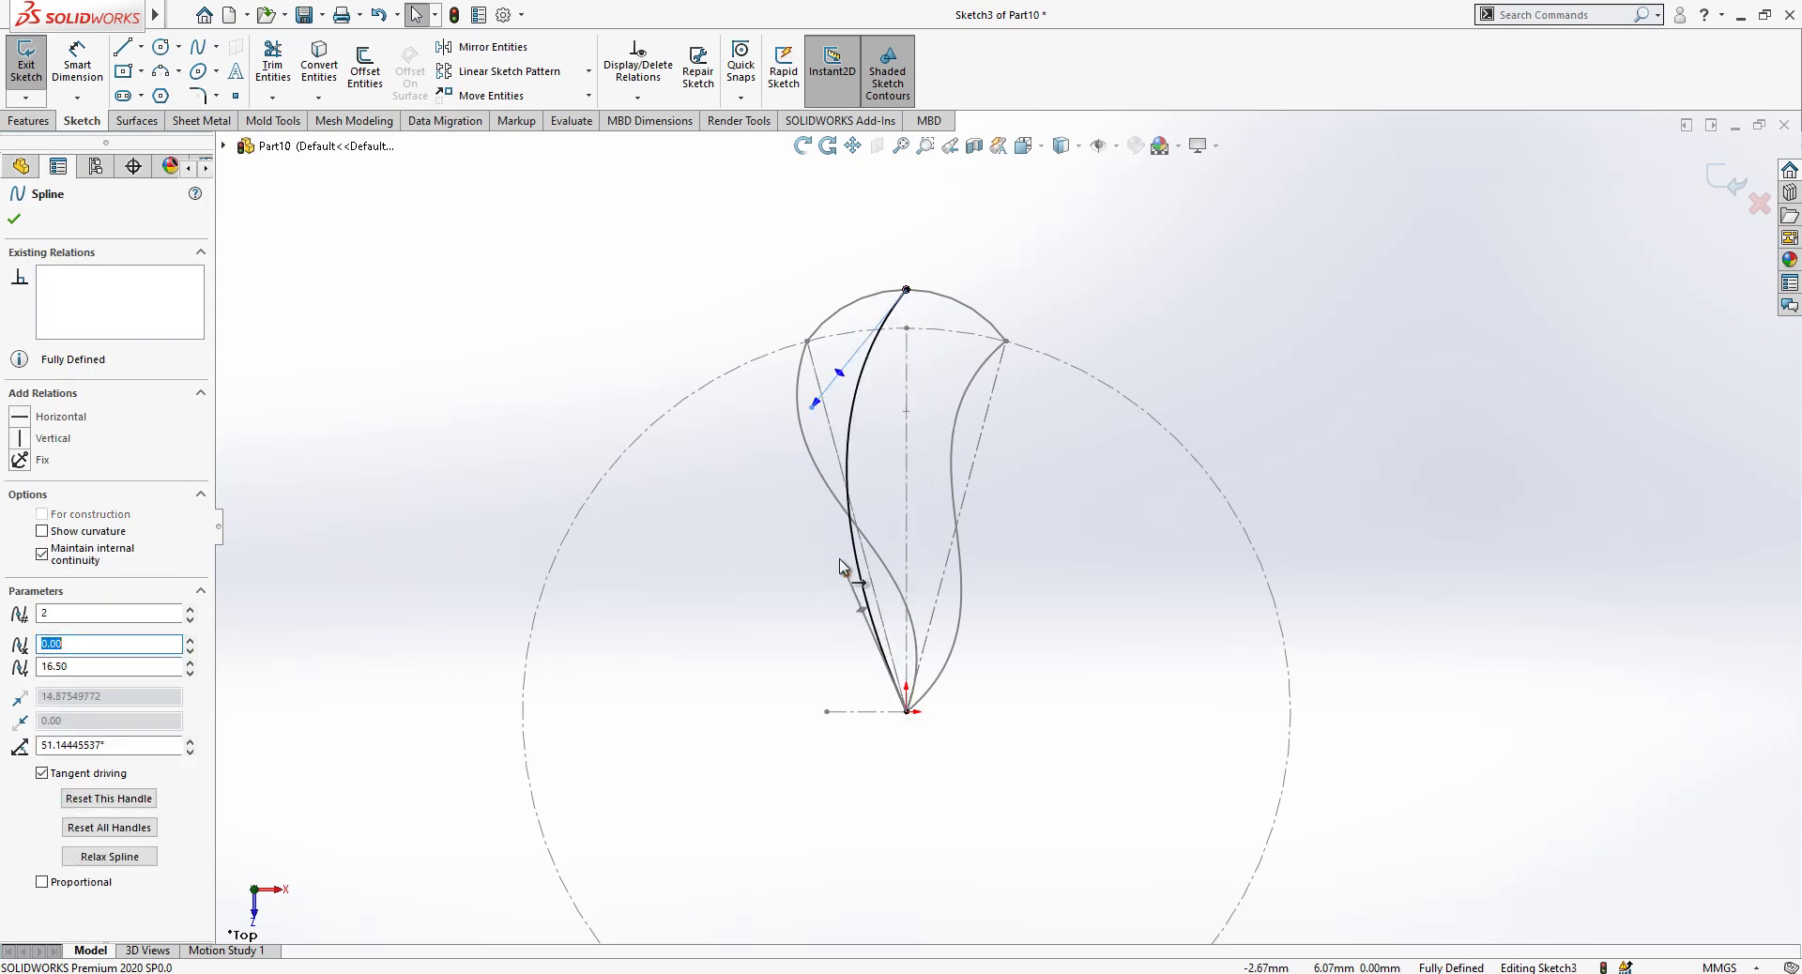
{"action": "left_click_drag", "start_coordinate": [843, 568], "coordinate": [985, 597]}
{"action": "scroll", "coordinate": [987, 605], "scroll_direction": "down", "scroll_amount": 2}
{"action": "key", "text": "Escape"}
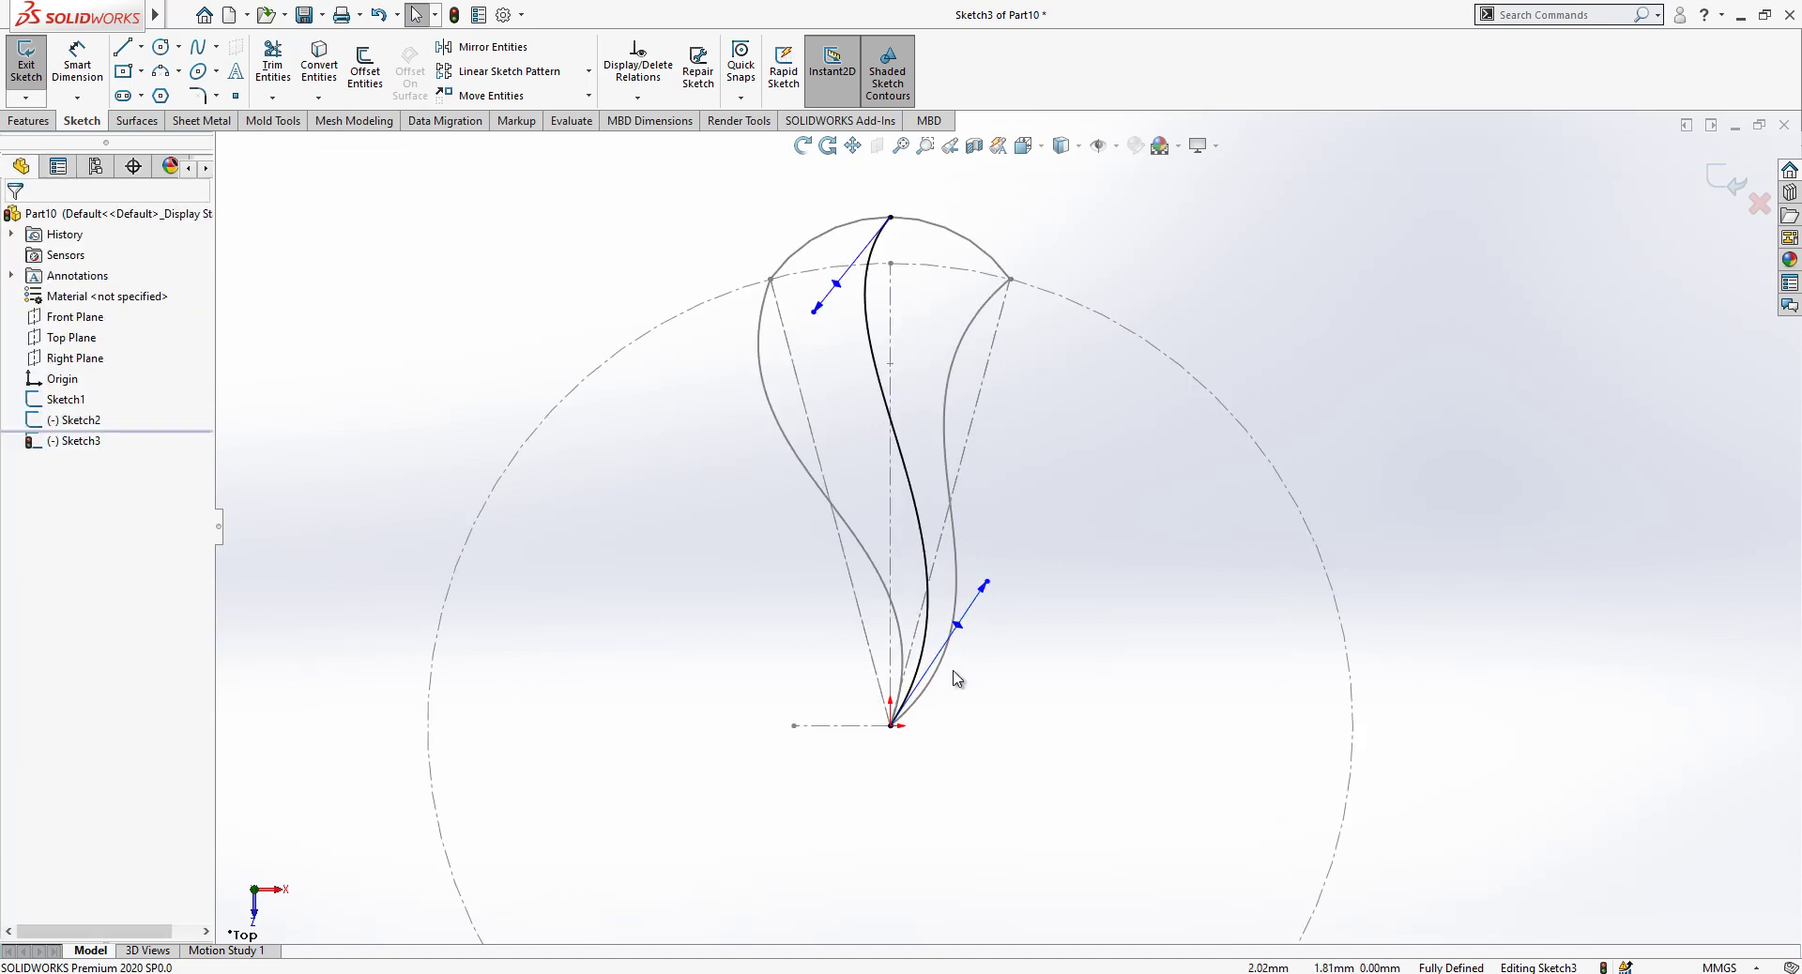
Exit the middle spline's sketch and reopen Sketch2 with the petal side splines for editing.
{"action": "left_click", "coordinate": [904, 640]}
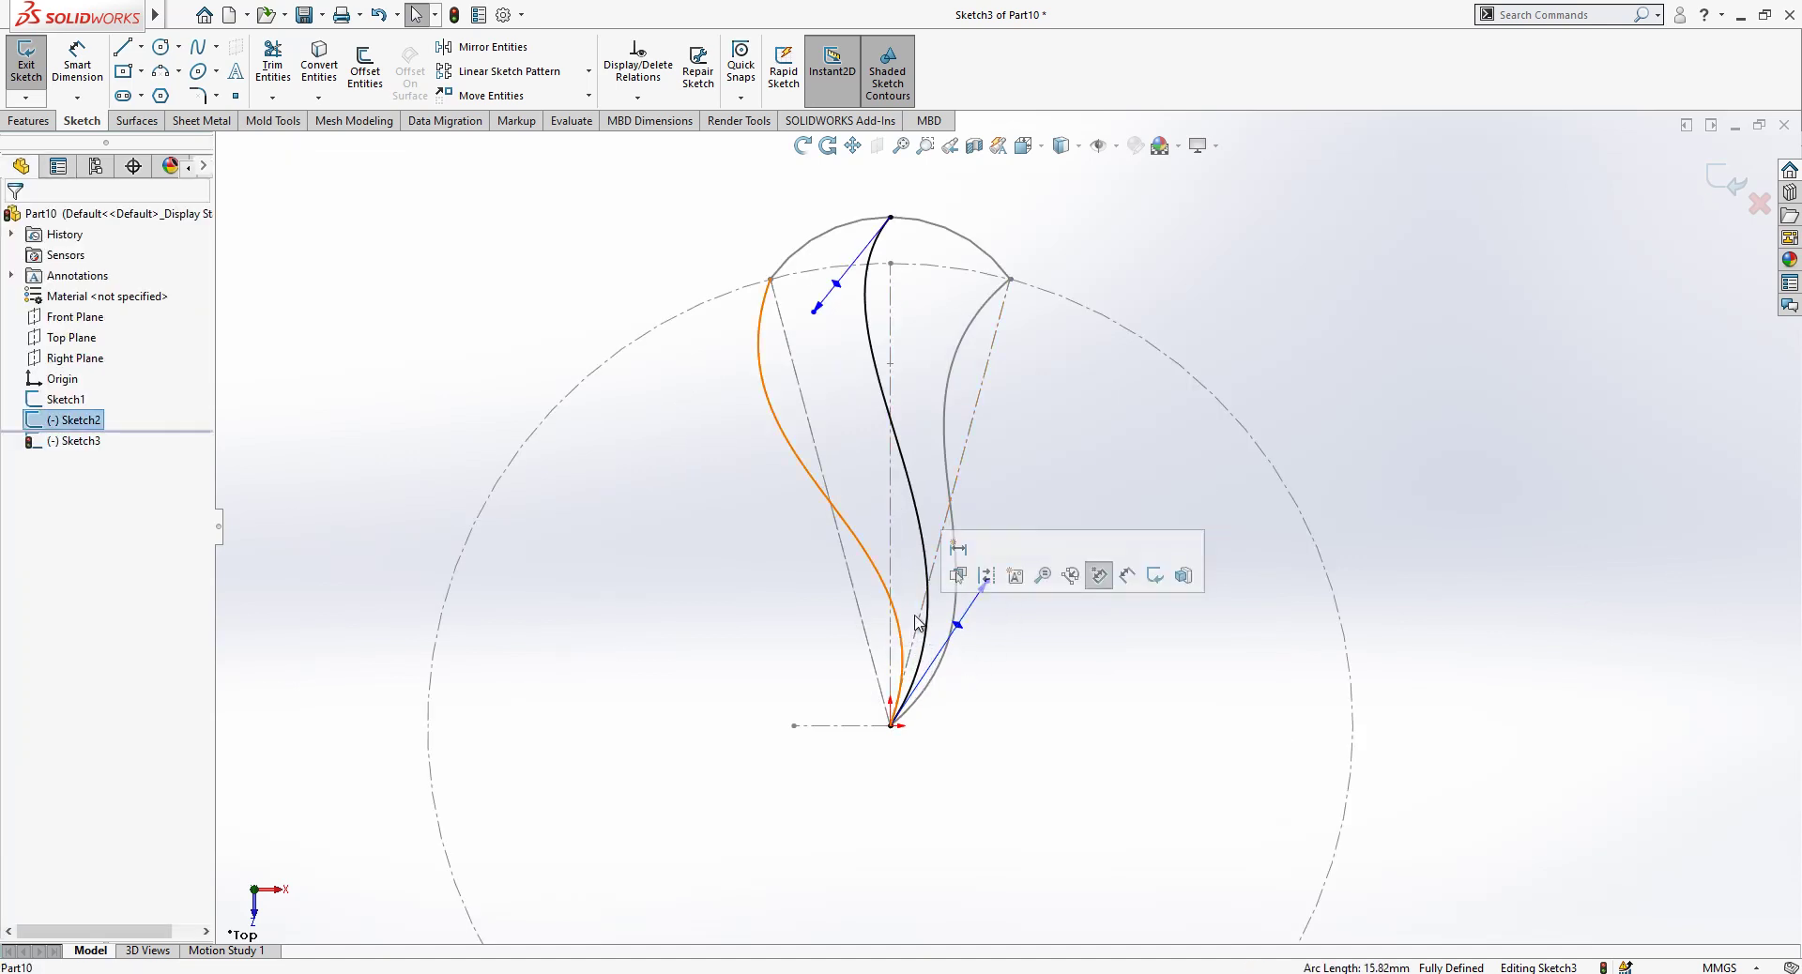
{"action": "key", "text": "Escape"}
{"action": "left_click", "coordinate": [1719, 174]}
{"action": "left_click", "coordinate": [27, 65]}
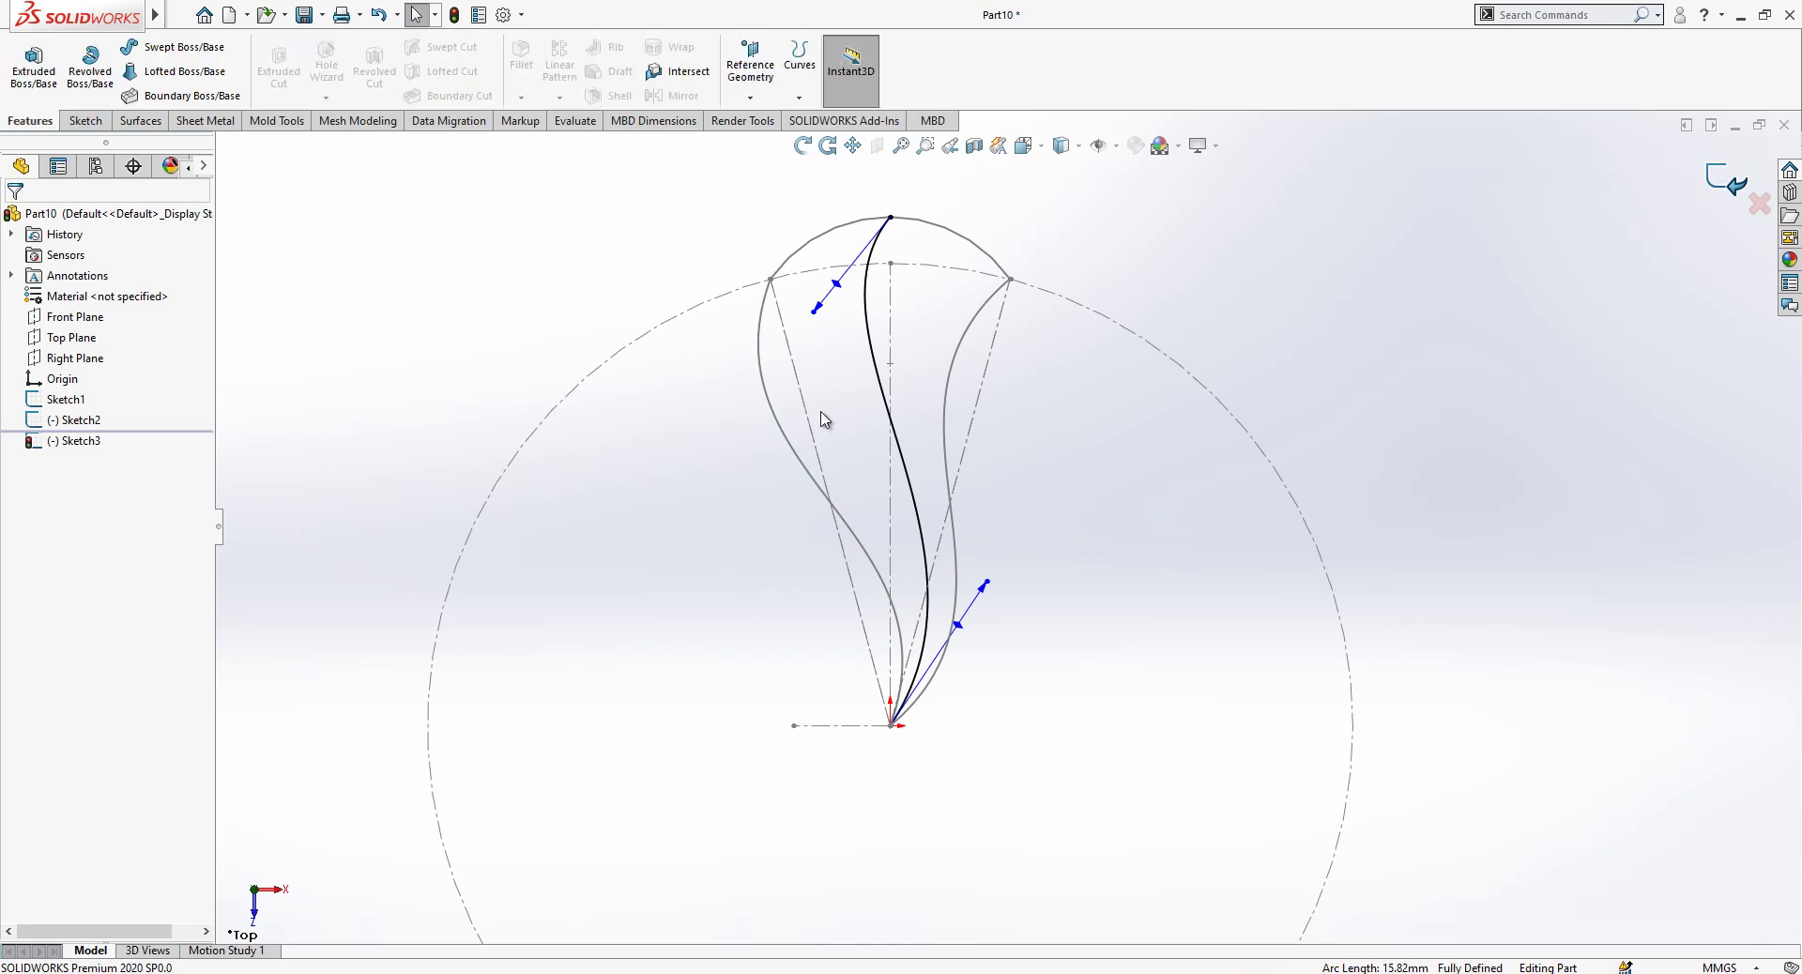
{"action": "left_click", "coordinate": [777, 422]}
{"action": "left_click", "coordinate": [825, 322]}
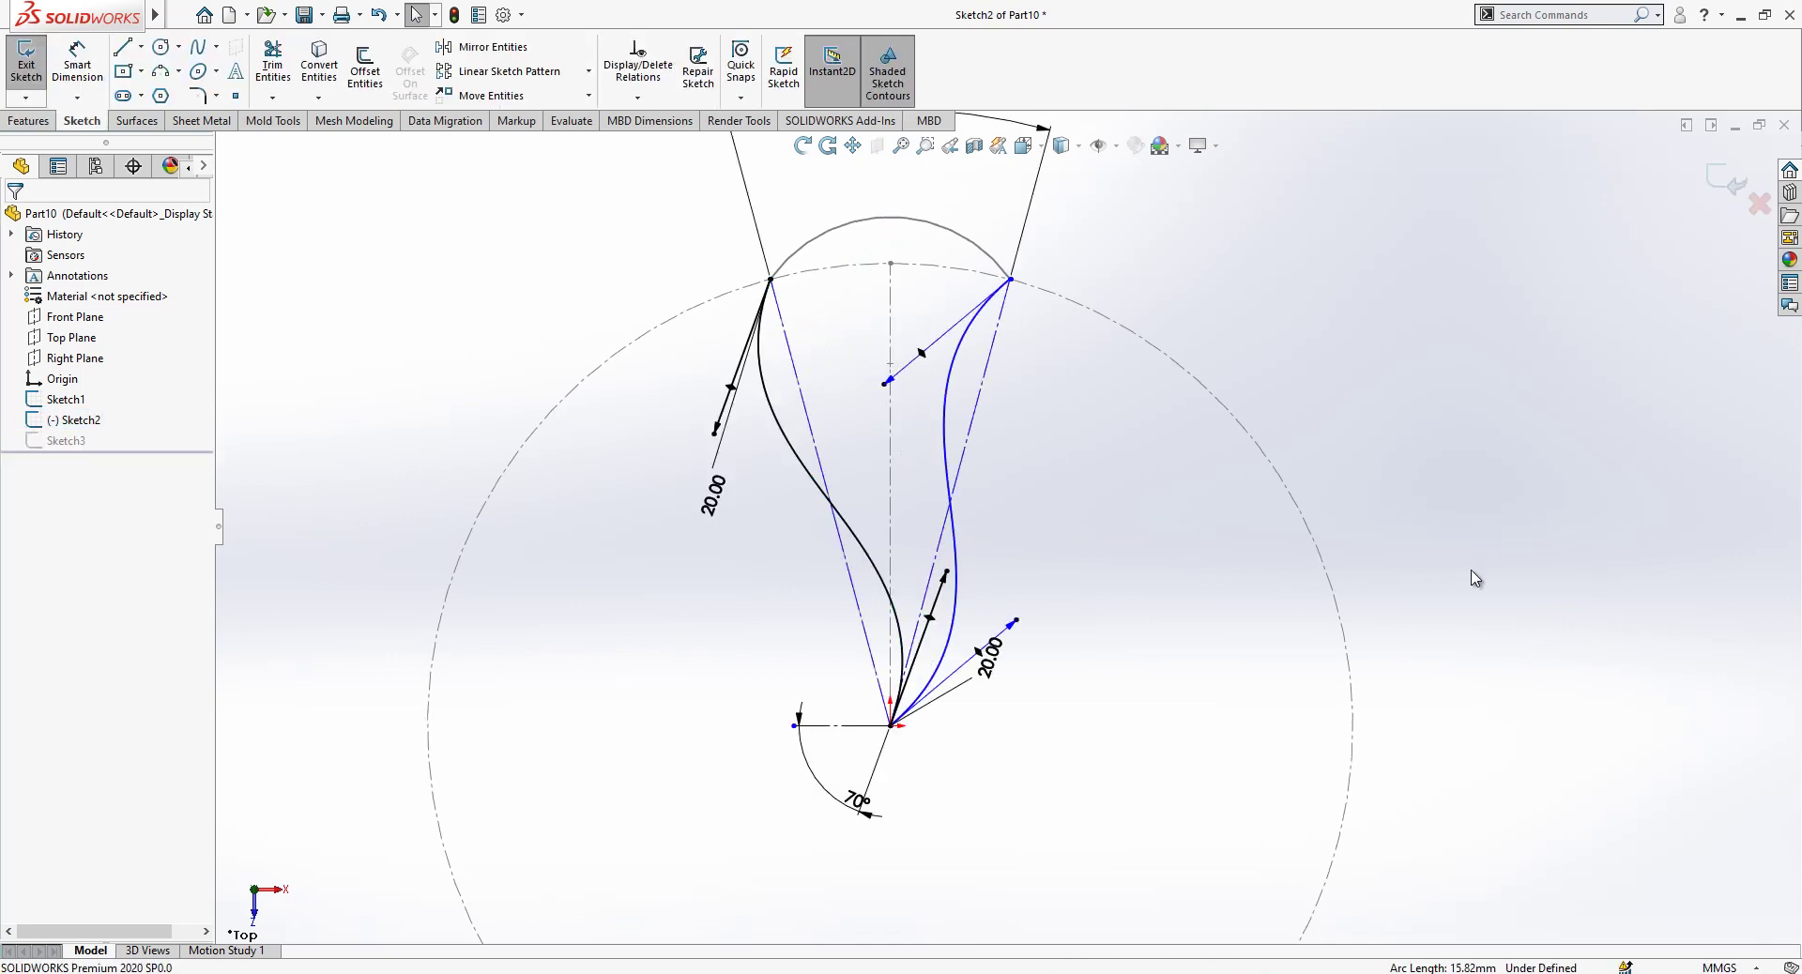
Draw a construction line about 5.6 mm long from the origin down to the left.
{"action": "right_click_drag", "start_coordinate": [1509, 572], "coordinate": [1059, 551]}
{"action": "left_click", "coordinate": [890, 725]}
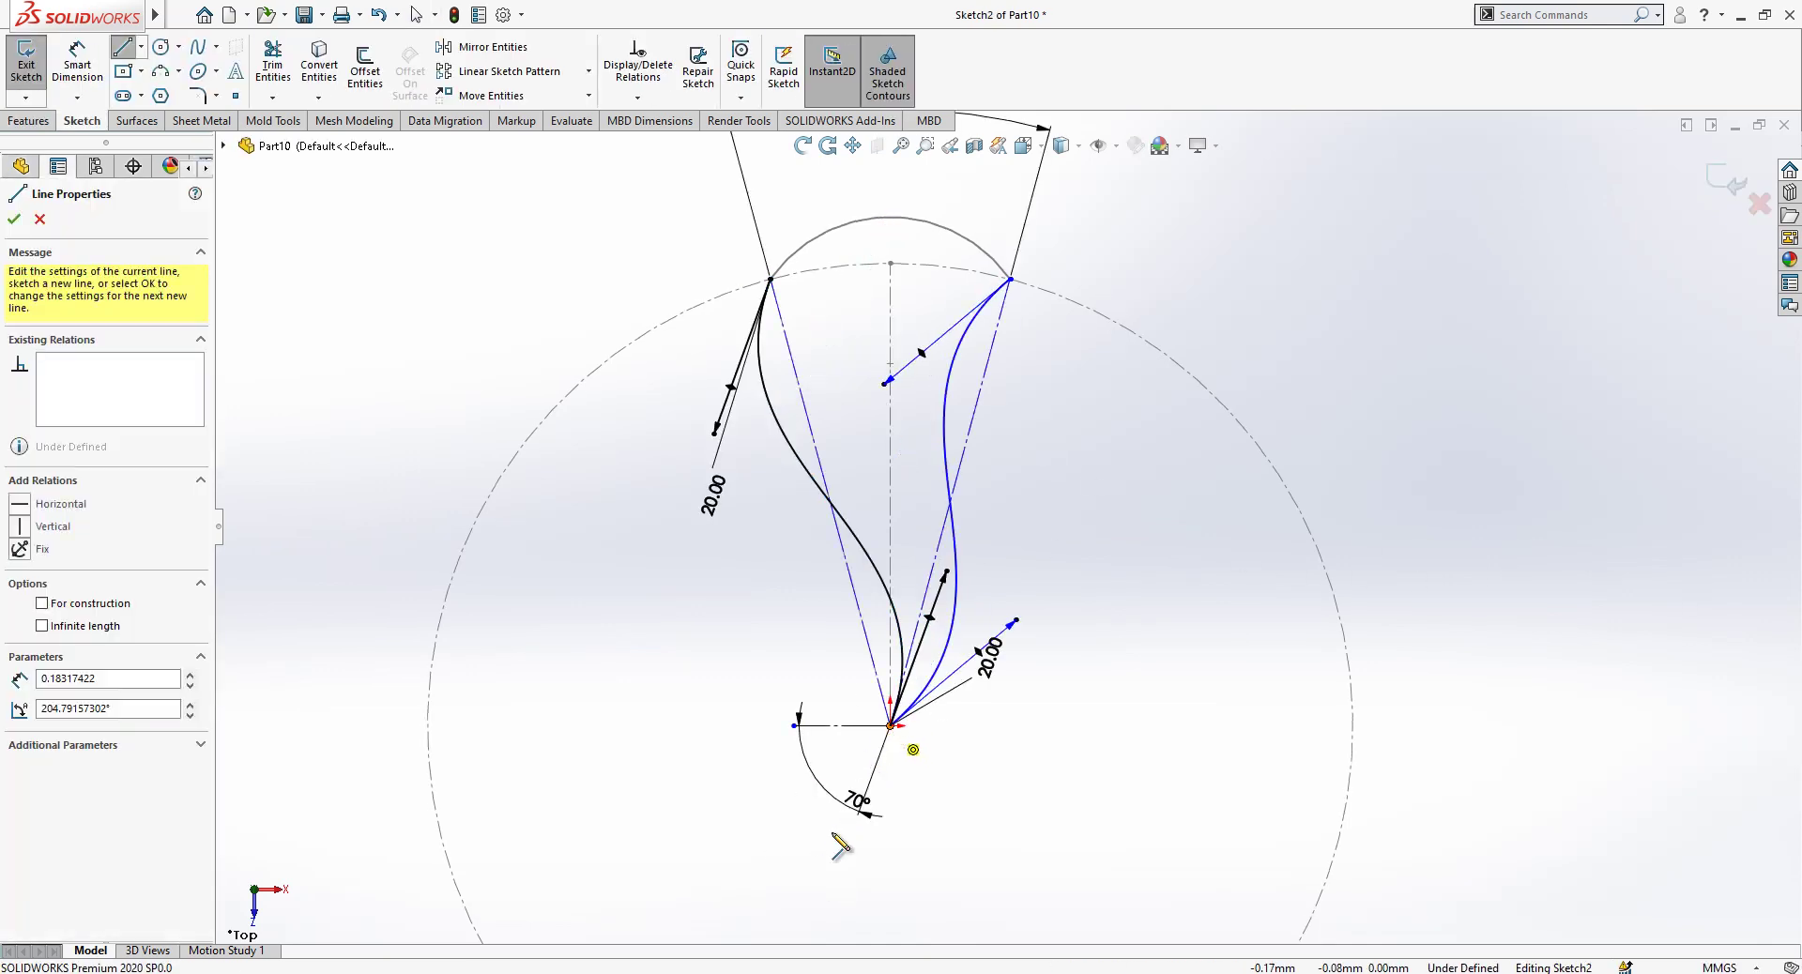
{"action": "left_click", "coordinate": [822, 883]}
{"action": "key", "text": "Escape"}
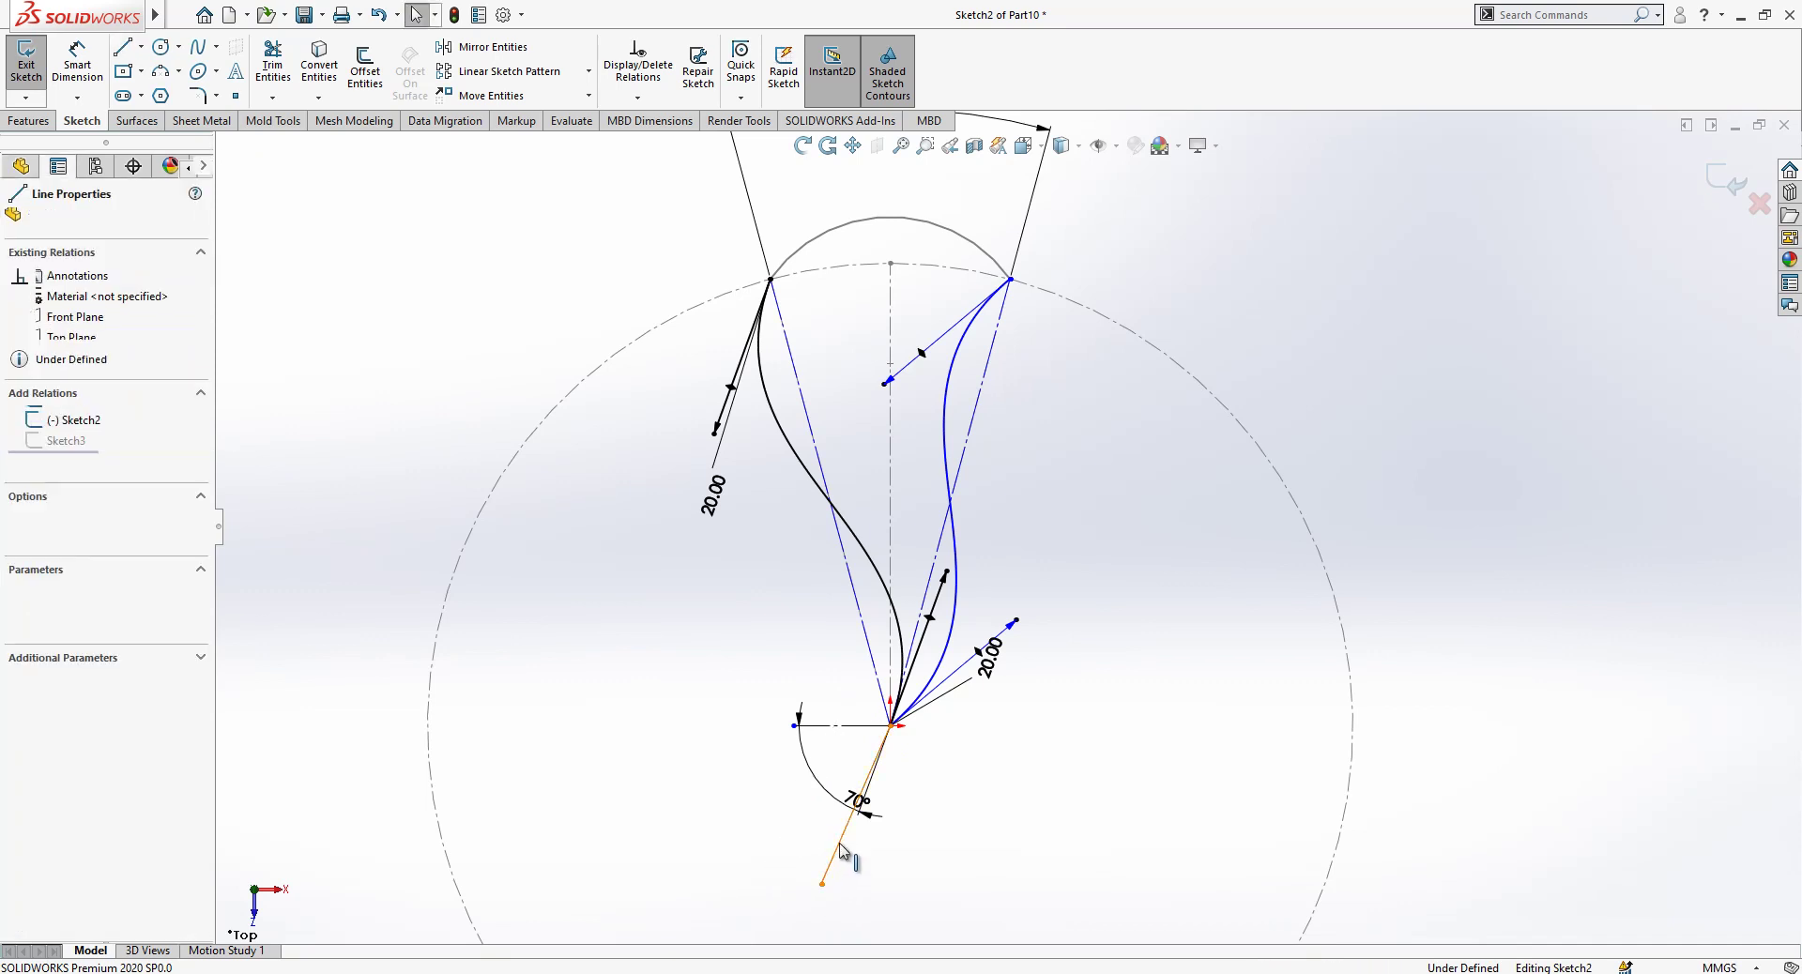
{"action": "left_click", "coordinate": [856, 805]}
{"action": "left_click", "coordinate": [910, 795]}
Make the new sloping construction line tangent to the petal's left side spline.
{"action": "left_click", "coordinate": [835, 856]}
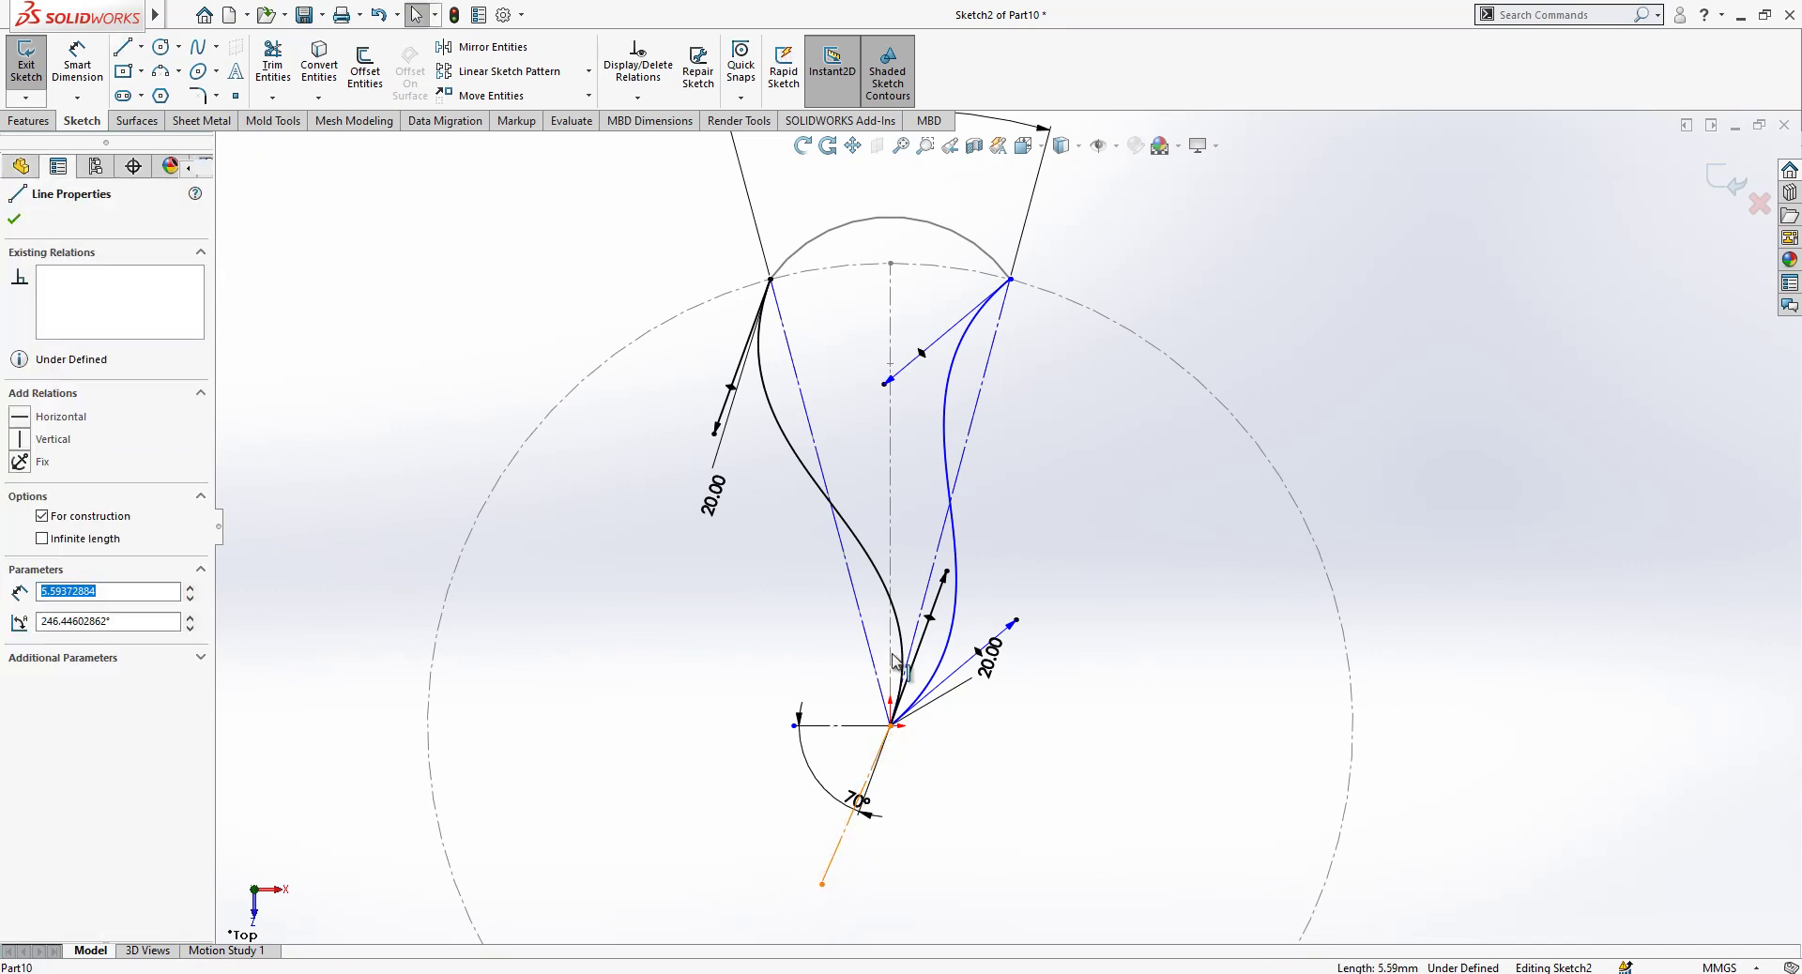
{"action": "left_click", "coordinate": [901, 646], "text": "ctrl"}
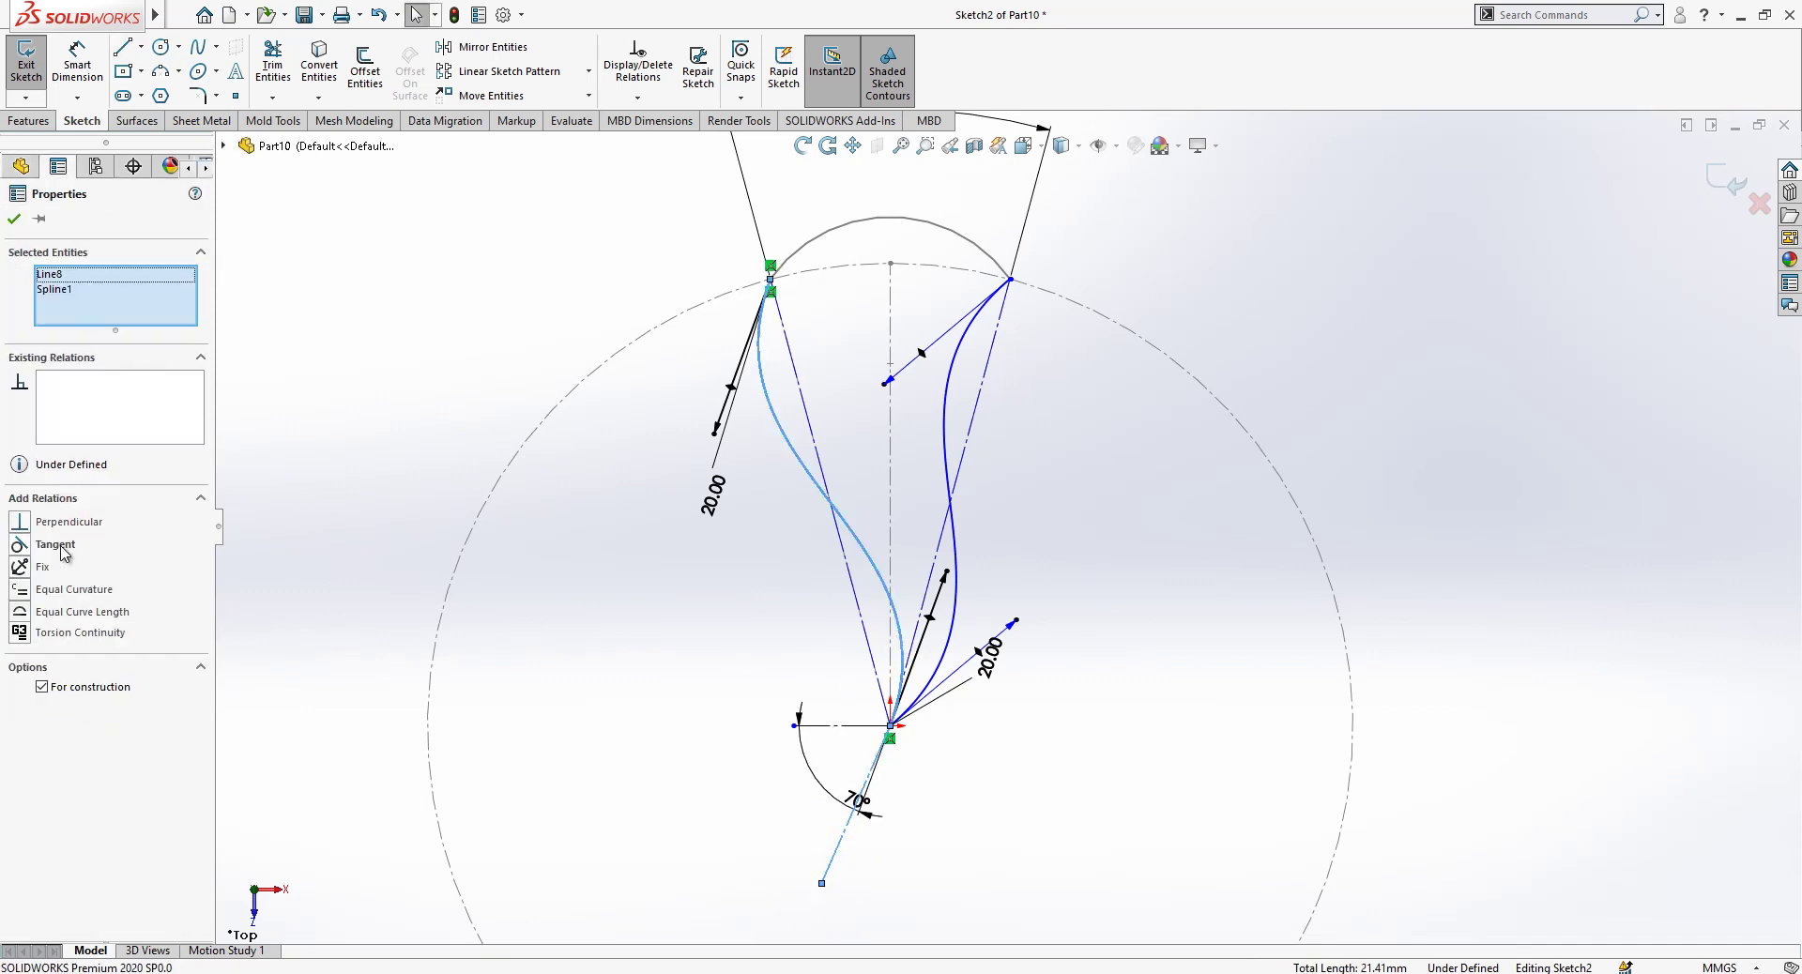
{"action": "left_click", "coordinate": [64, 552]}
{"action": "left_click", "coordinate": [1118, 483]}
{"action": "scroll", "coordinate": [1118, 483], "scroll_direction": "up", "scroll_amount": 2}
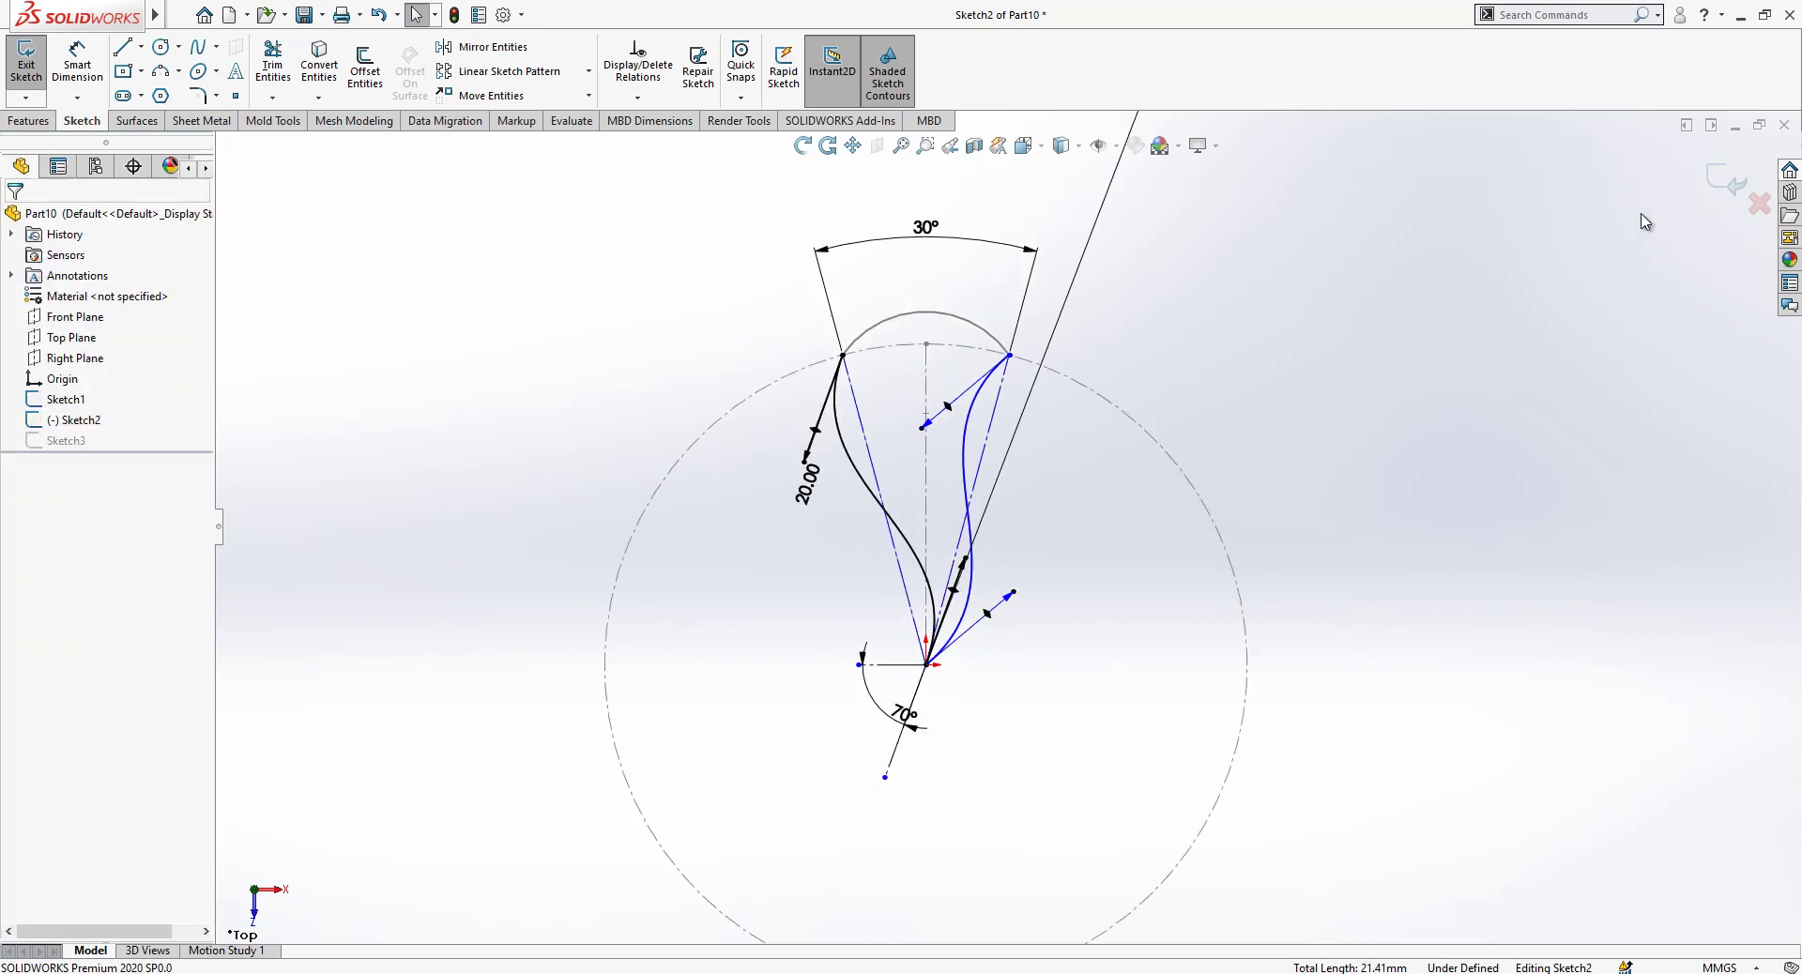
Exit Sketch2 and reopen the sketch of the petal's middle spline for editing.
{"action": "left_click", "coordinate": [1726, 178]}
{"action": "scroll", "coordinate": [1027, 603], "scroll_direction": "down", "scroll_amount": 1}
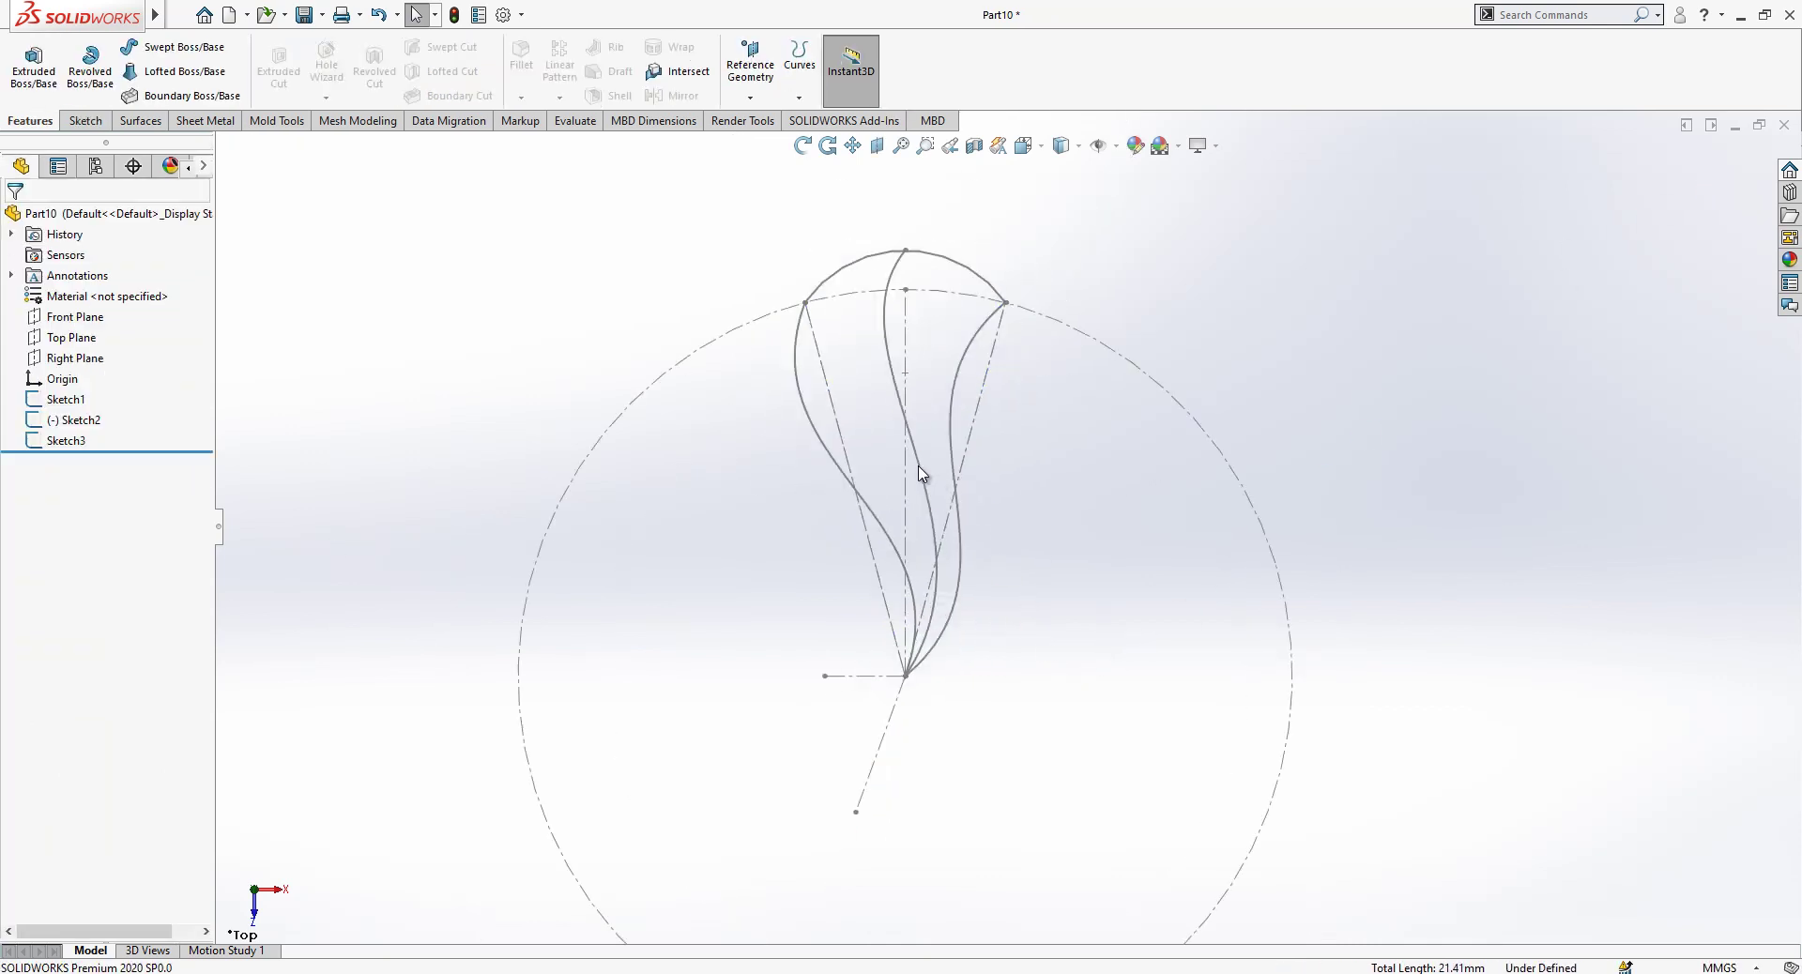
{"action": "left_click", "coordinate": [926, 469]}
{"action": "left_click", "coordinate": [977, 378]}
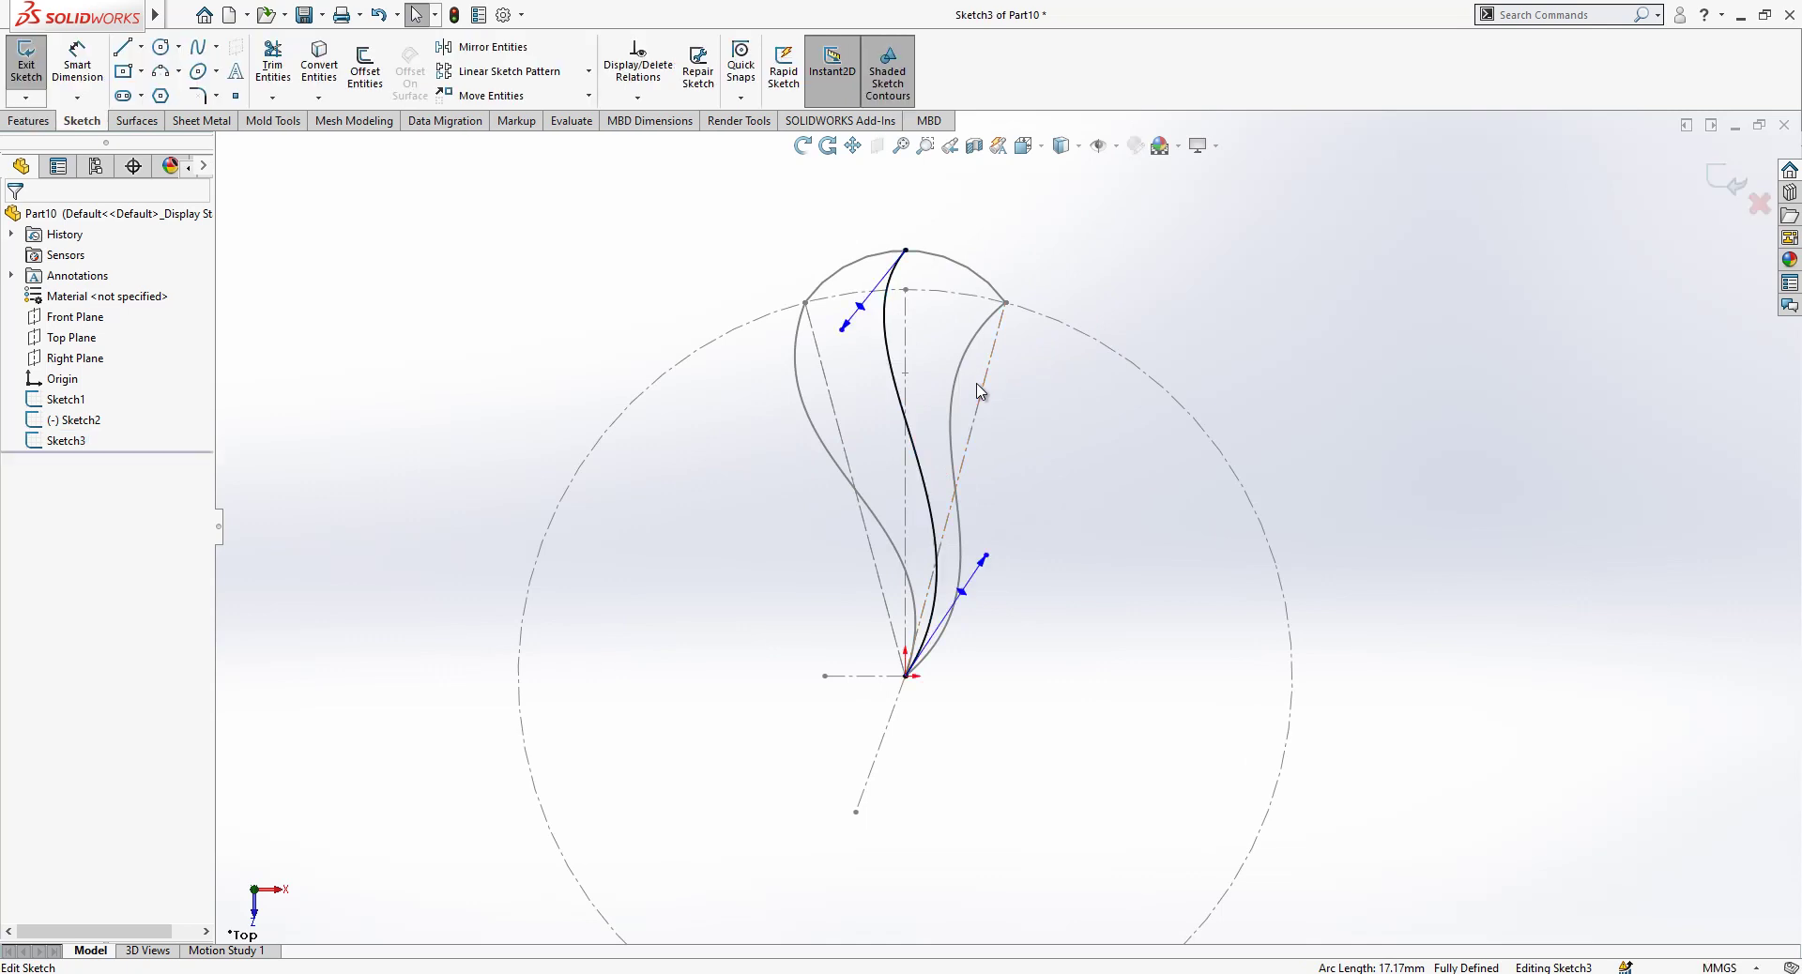
Dimension the angle between the sloping construction line and the middle spline's lower handle as 15°.
{"action": "scroll", "coordinate": [1035, 504], "scroll_direction": "down", "scroll_amount": 1}
{"action": "left_click", "coordinate": [77, 66]}
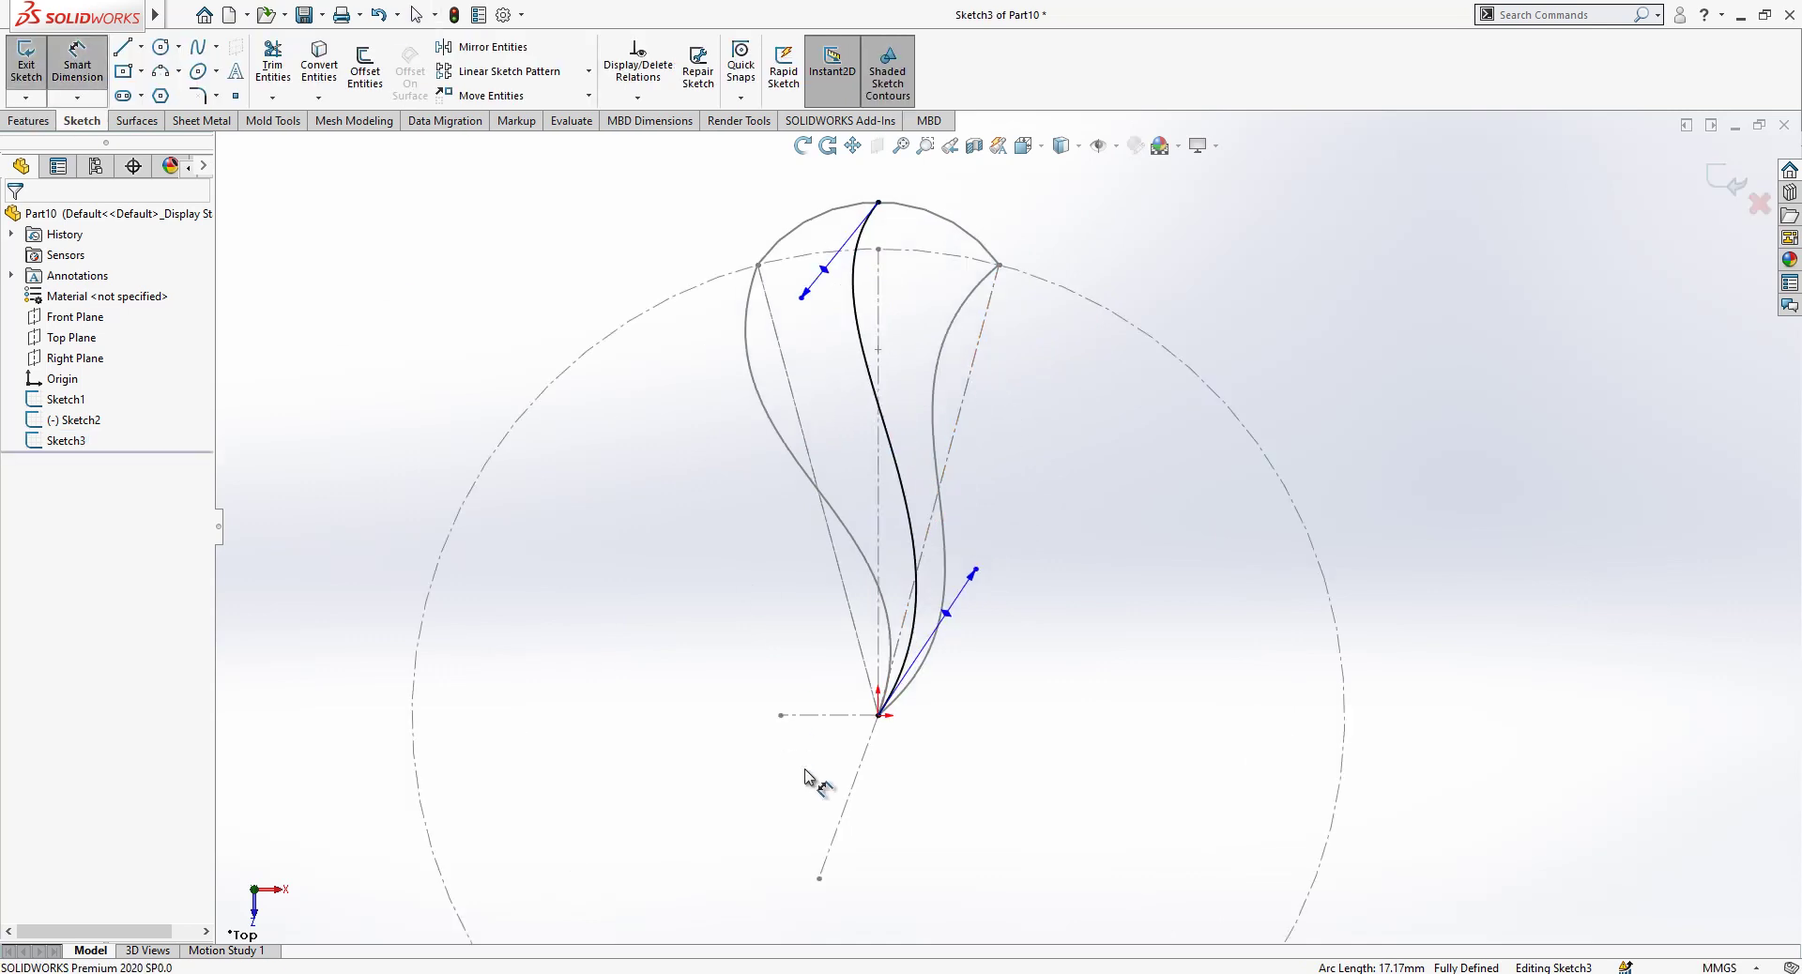
{"action": "left_click", "coordinate": [857, 786]}
{"action": "left_click", "coordinate": [948, 614]}
{"action": "left_click", "coordinate": [997, 532]}
{"action": "type", "text": "15"}
{"action": "key", "text": "Return"}
{"action": "key", "text": "Escape"}
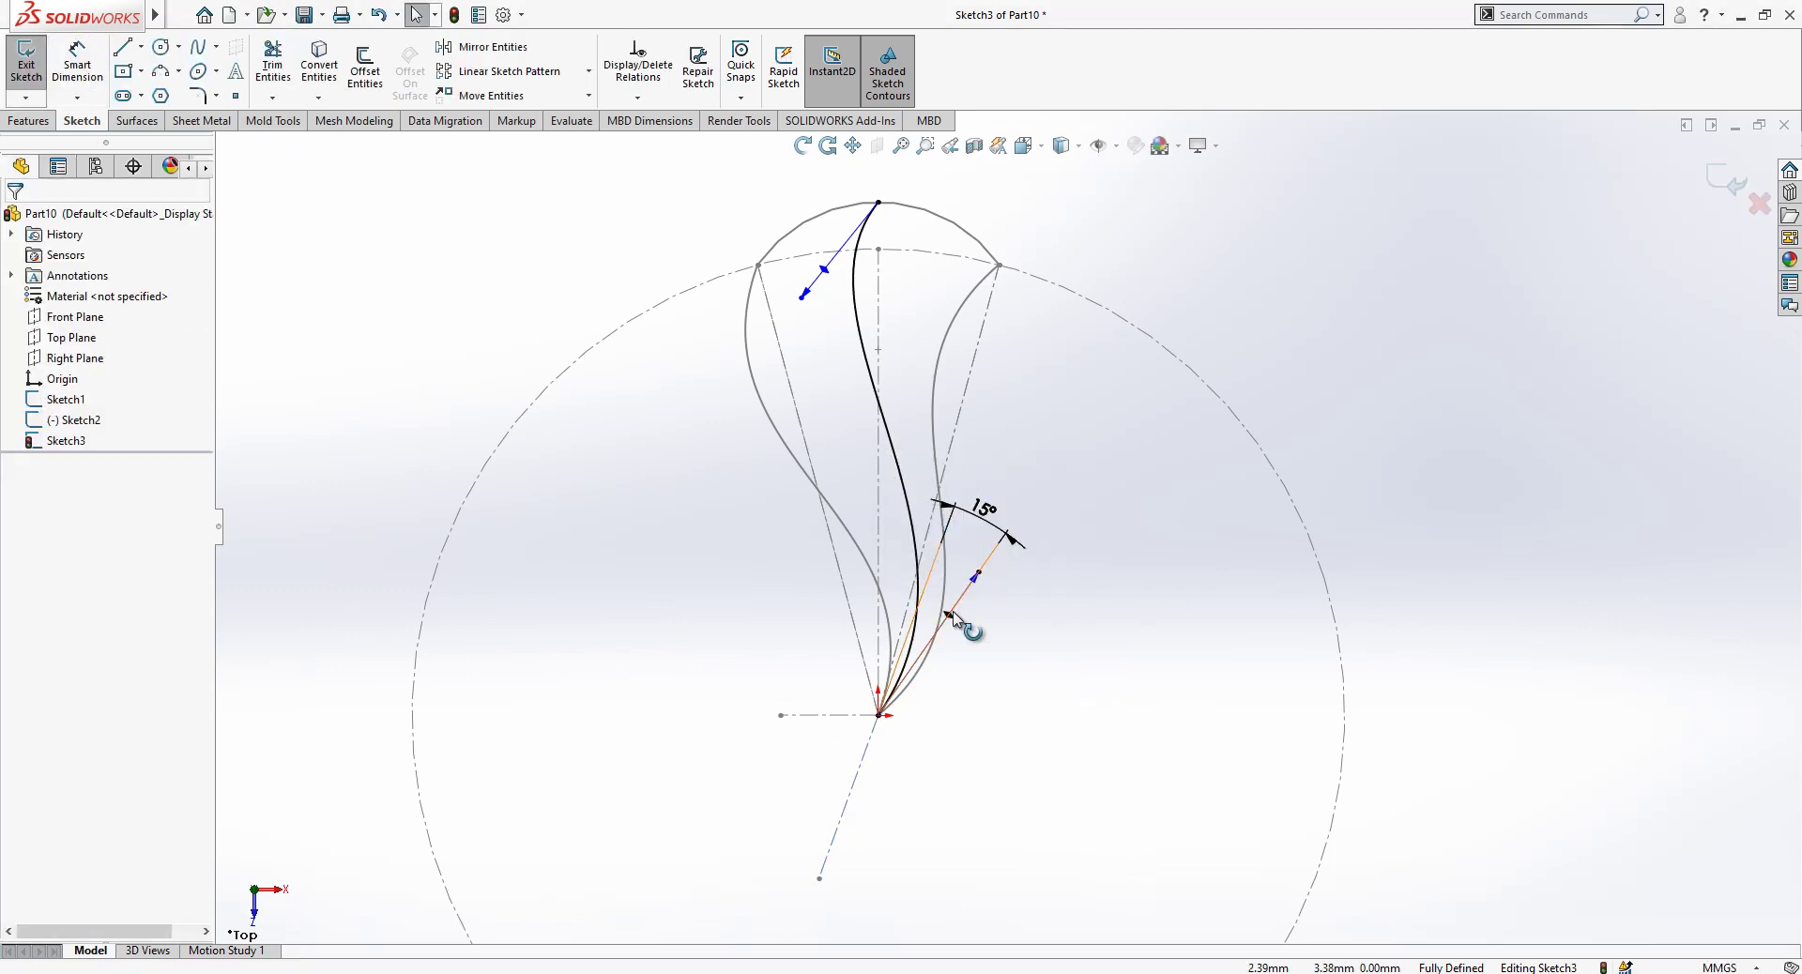
Make the middle spline's upper and lower handles parallel to each other.
{"action": "left_click", "coordinate": [948, 615]}
{"action": "left_click", "coordinate": [824, 270], "text": "ctrl"}
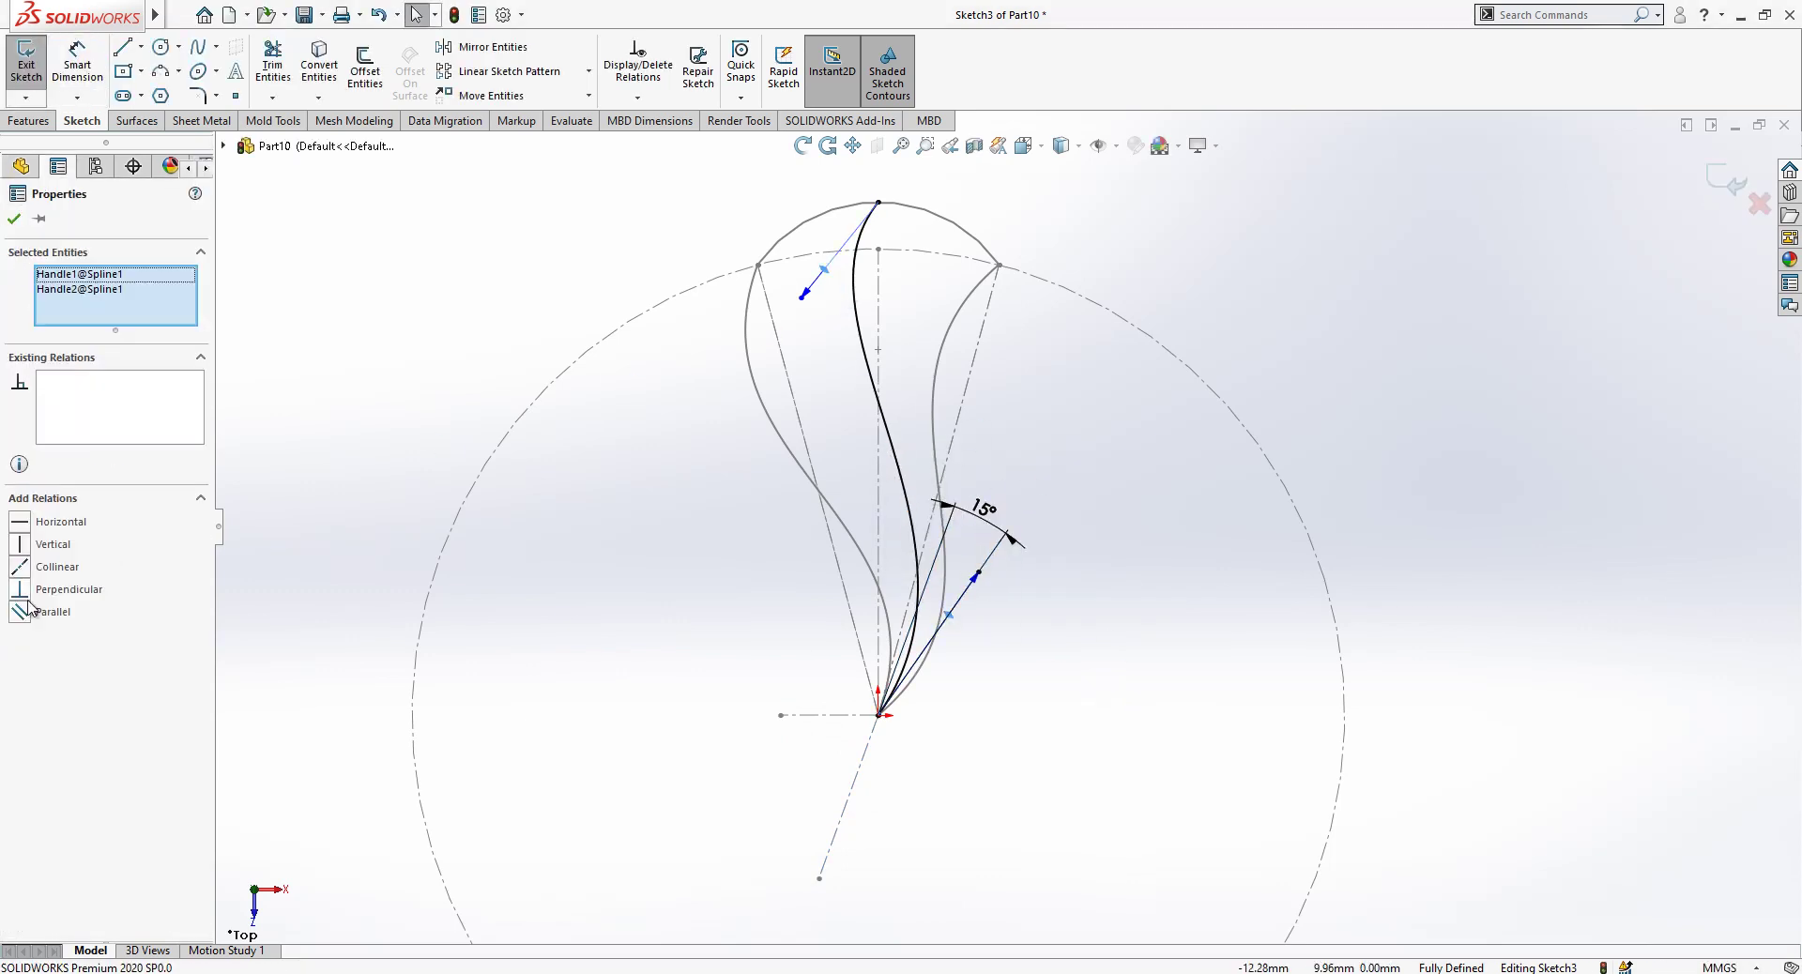
{"action": "left_click", "coordinate": [28, 611]}
{"action": "key", "text": "Escape"}
Dimension the middle spline's upper handle and set its tangent weight to 20.
{"action": "left_click", "coordinate": [78, 66]}
{"action": "left_click", "coordinate": [808, 307]}
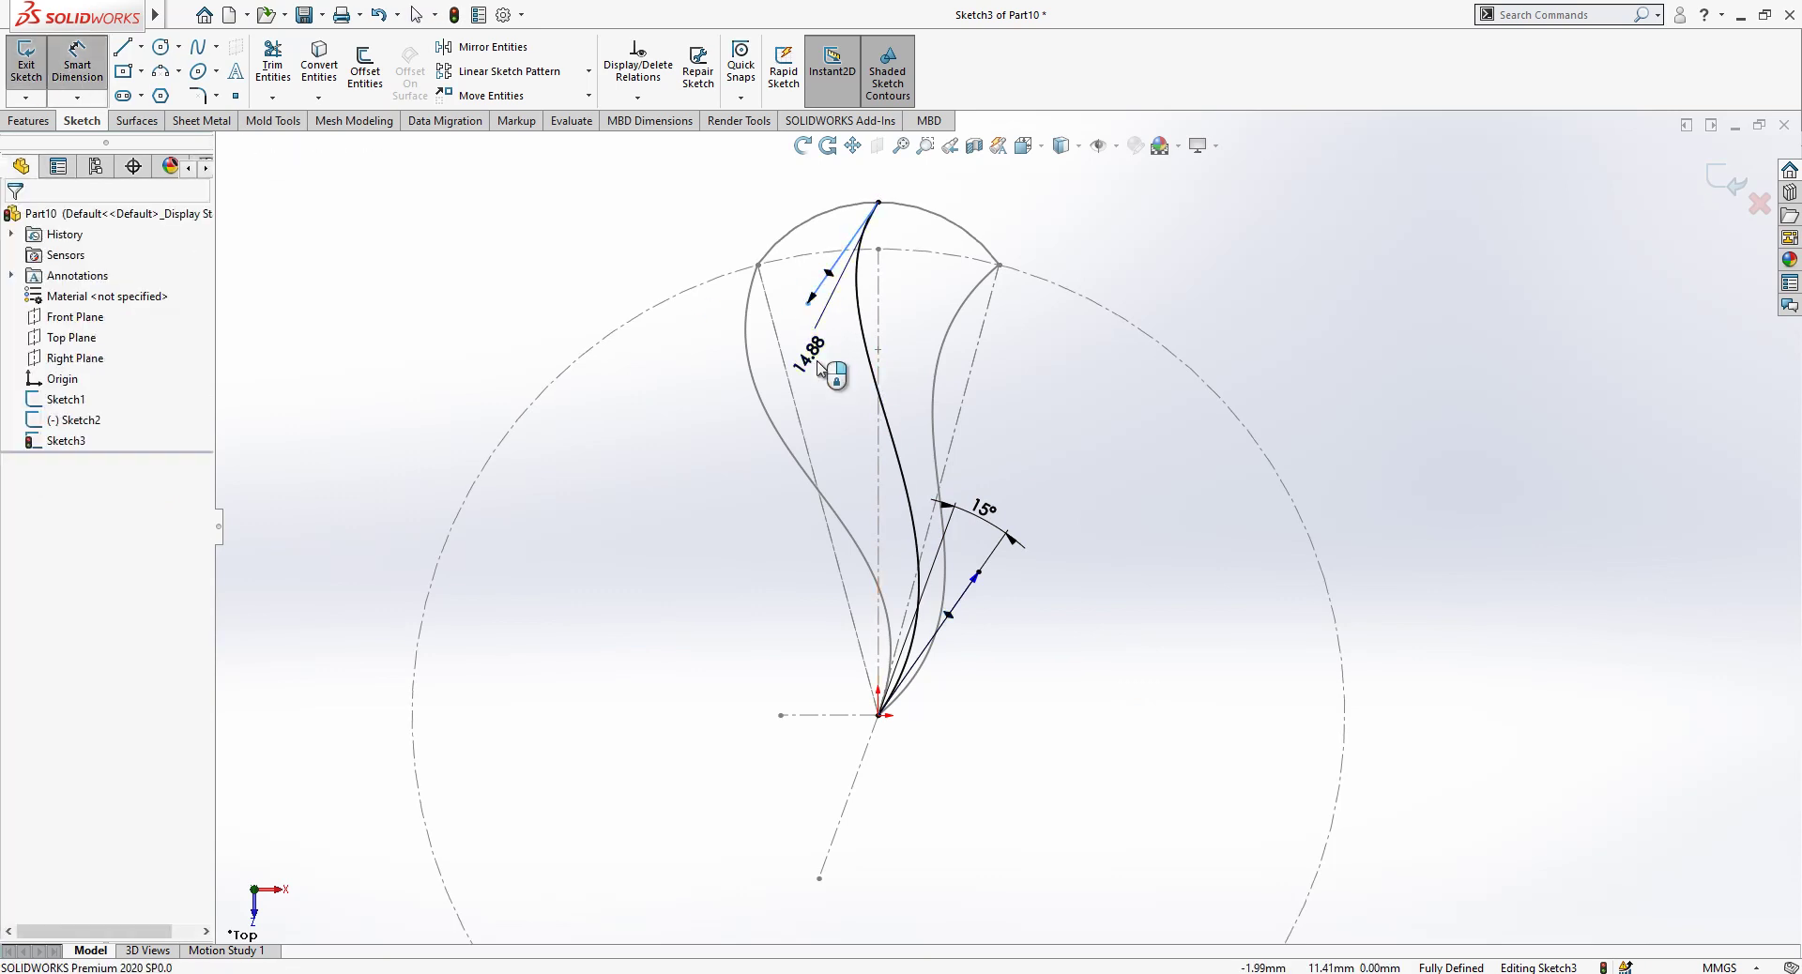
{"action": "left_click", "coordinate": [822, 368]}
{"action": "type", "text": "20"}
{"action": "key", "text": "Return"}
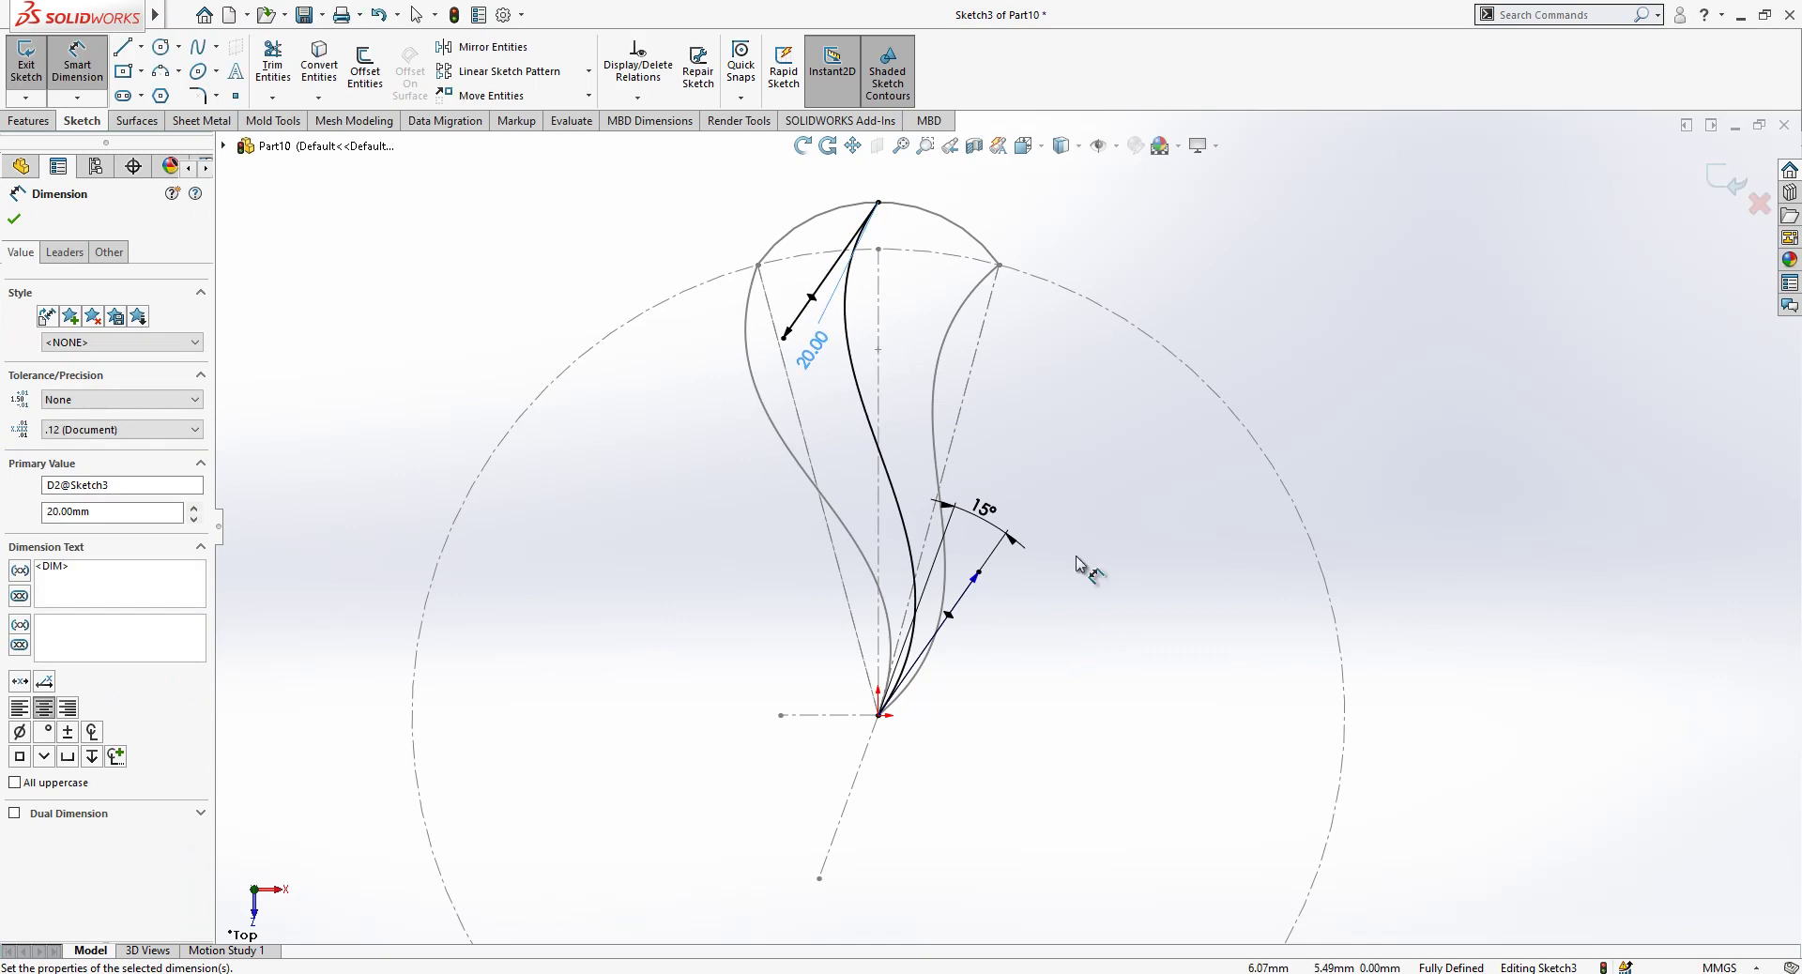
Dimension the tangent weight of the middle spline's lower handle as 20 and exit the sketch.
{"action": "left_click", "coordinate": [979, 572]}
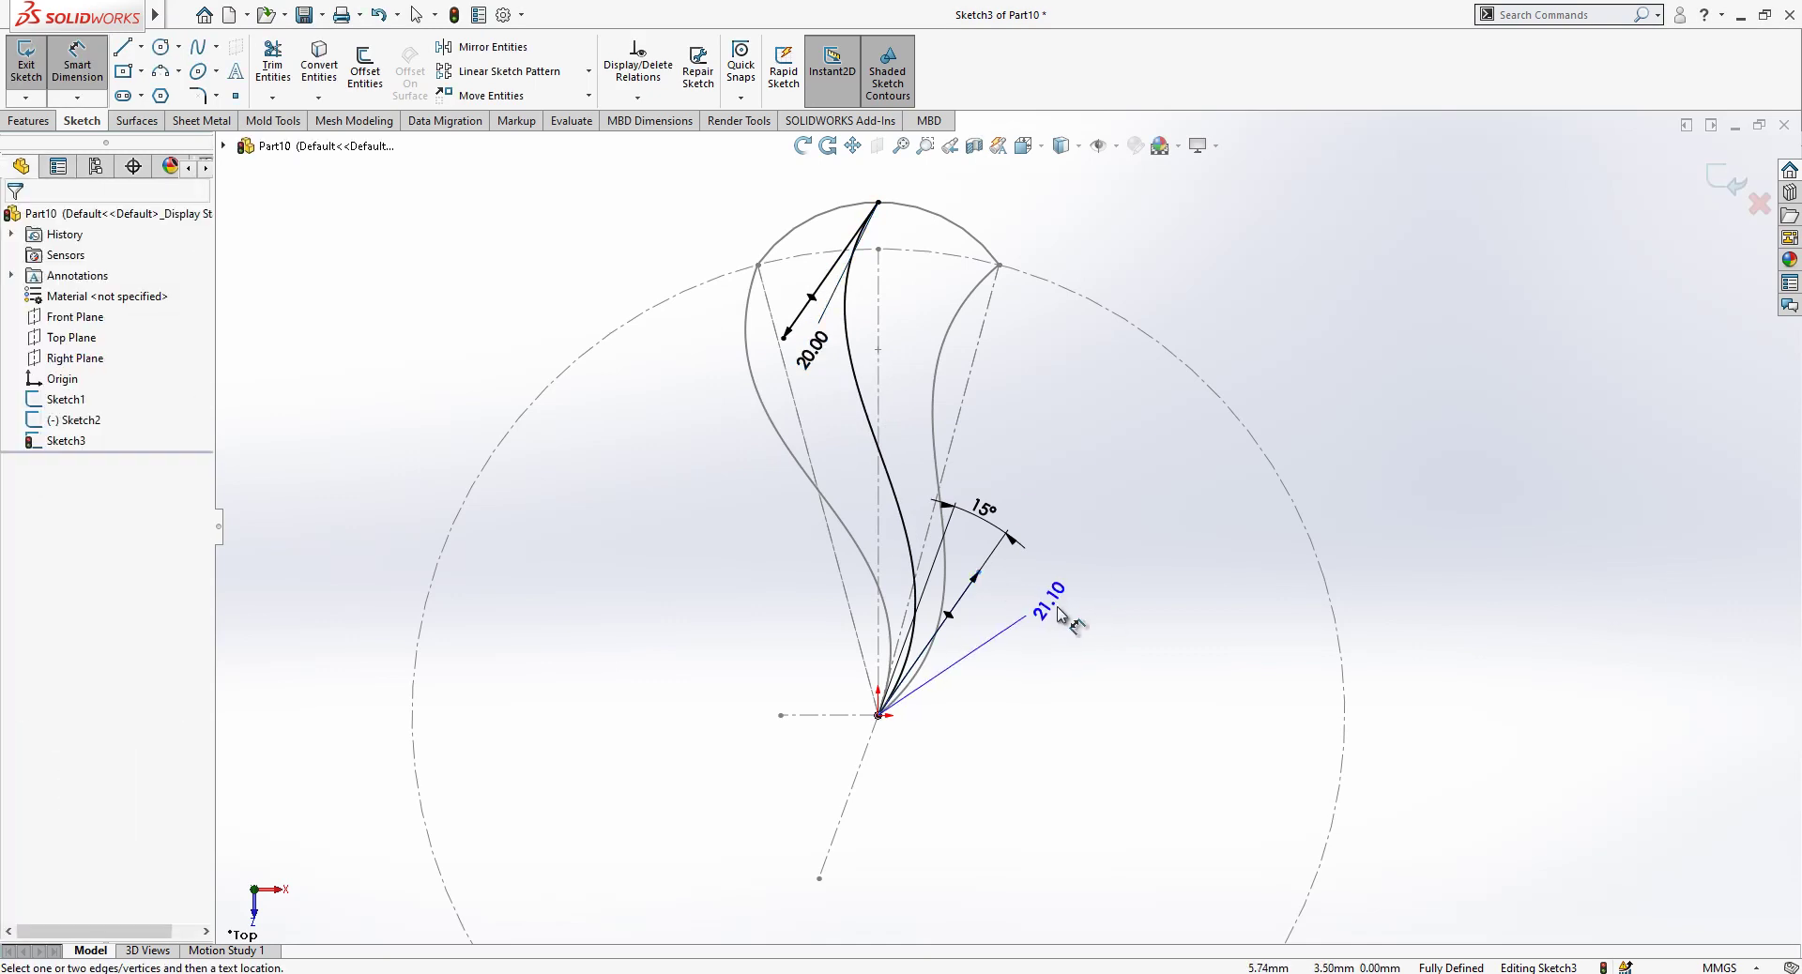
{"action": "left_click", "coordinate": [976, 592]}
{"action": "type", "text": "20"}
{"action": "key", "text": "Return"}
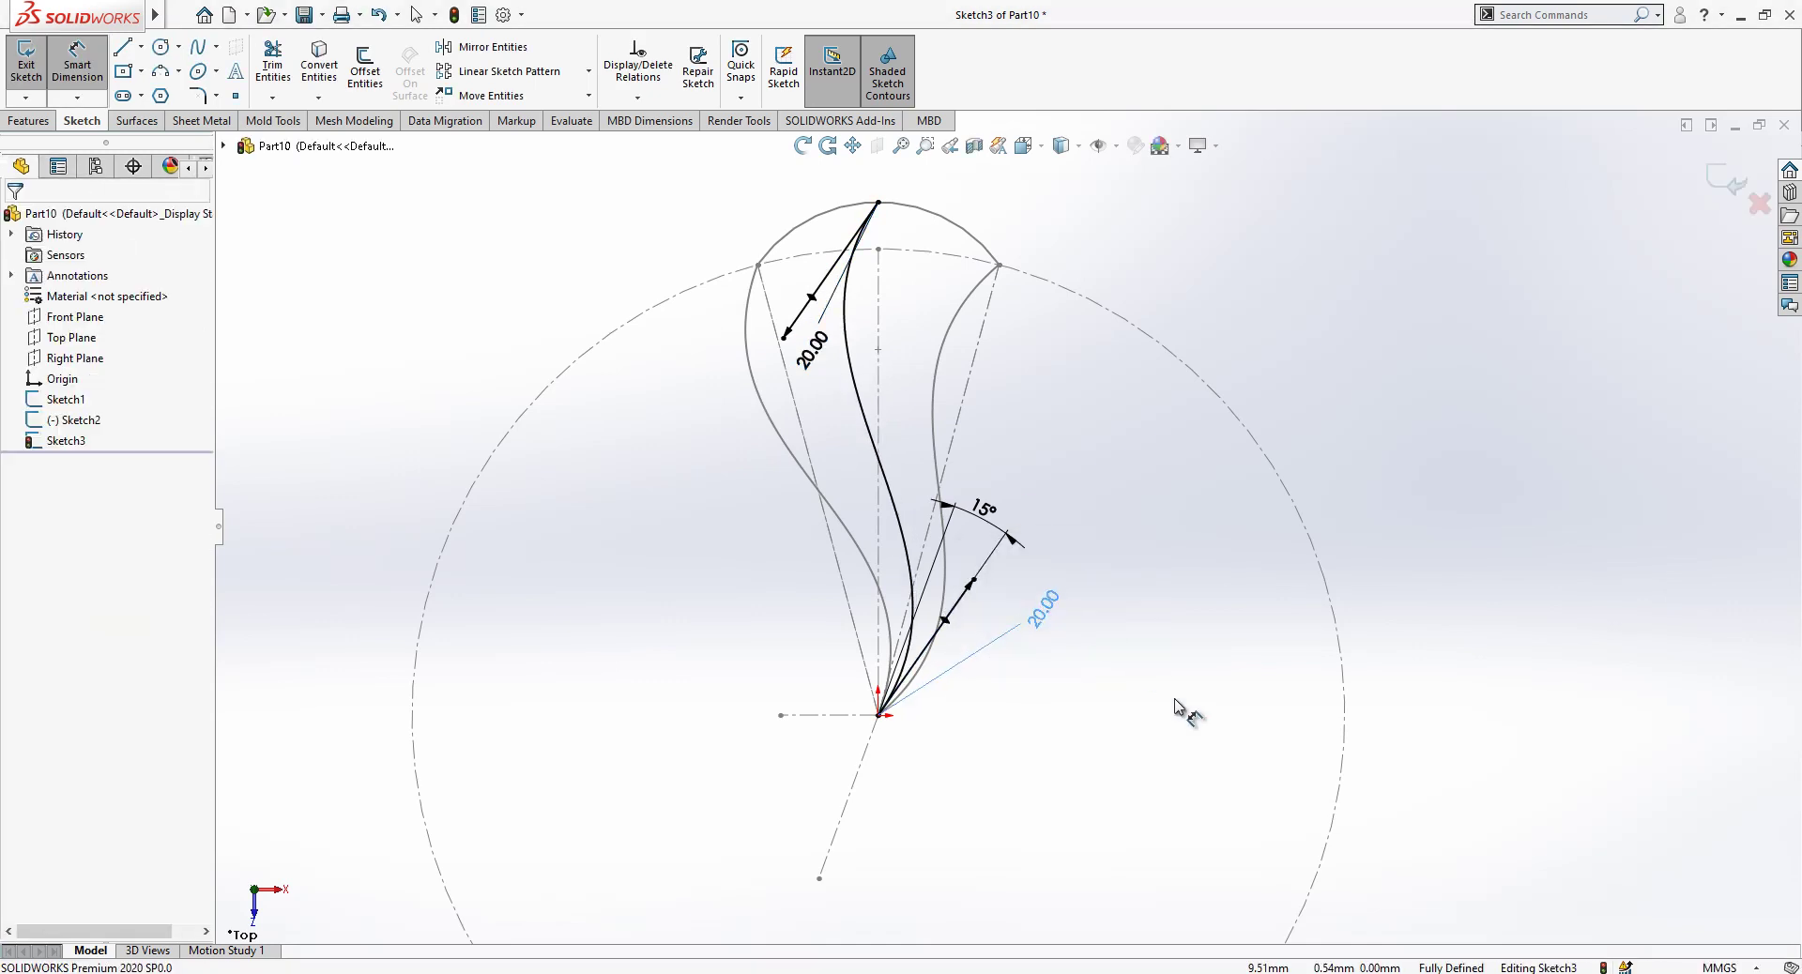
{"action": "scroll", "coordinate": [1178, 709], "scroll_direction": "up", "scroll_amount": 1}
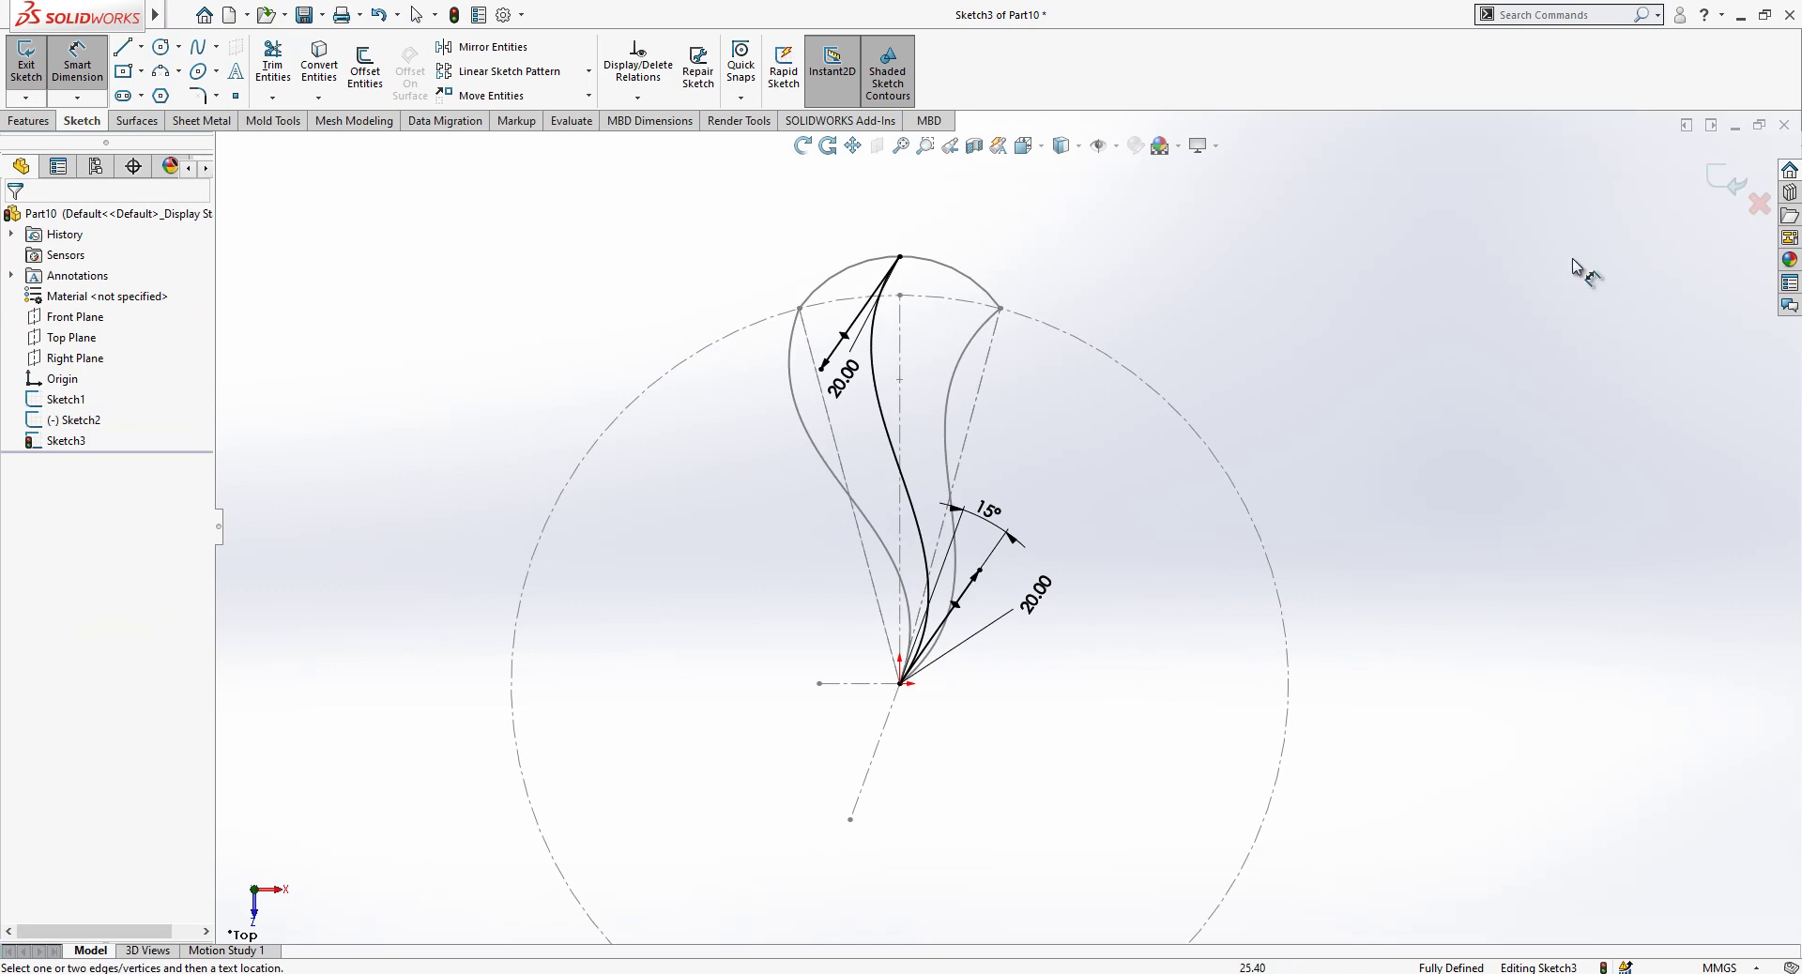
{"action": "left_click", "coordinate": [1718, 179]}
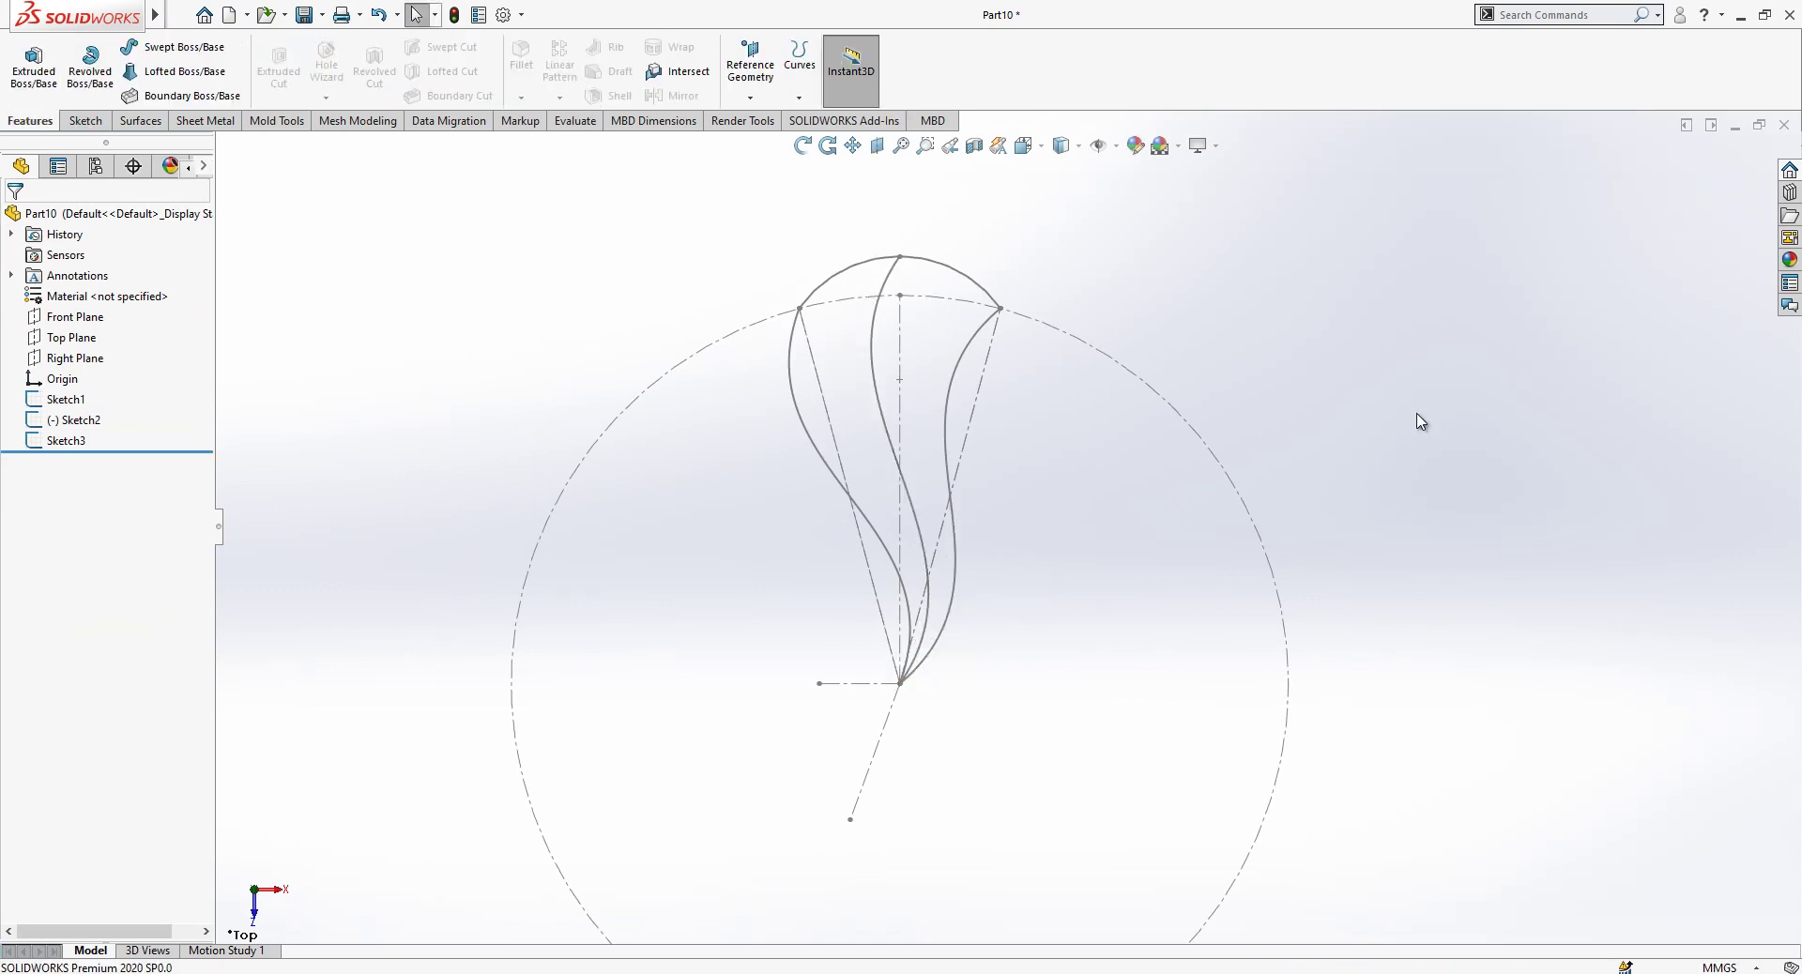
Set the sketch colour of Sketch1, with the petal's outer arc, to cyan.
{"action": "scroll", "coordinate": [1041, 662], "scroll_direction": "up", "scroll_amount": 1}
{"action": "scroll", "coordinate": [1041, 657], "scroll_direction": "down", "scroll_amount": 1}
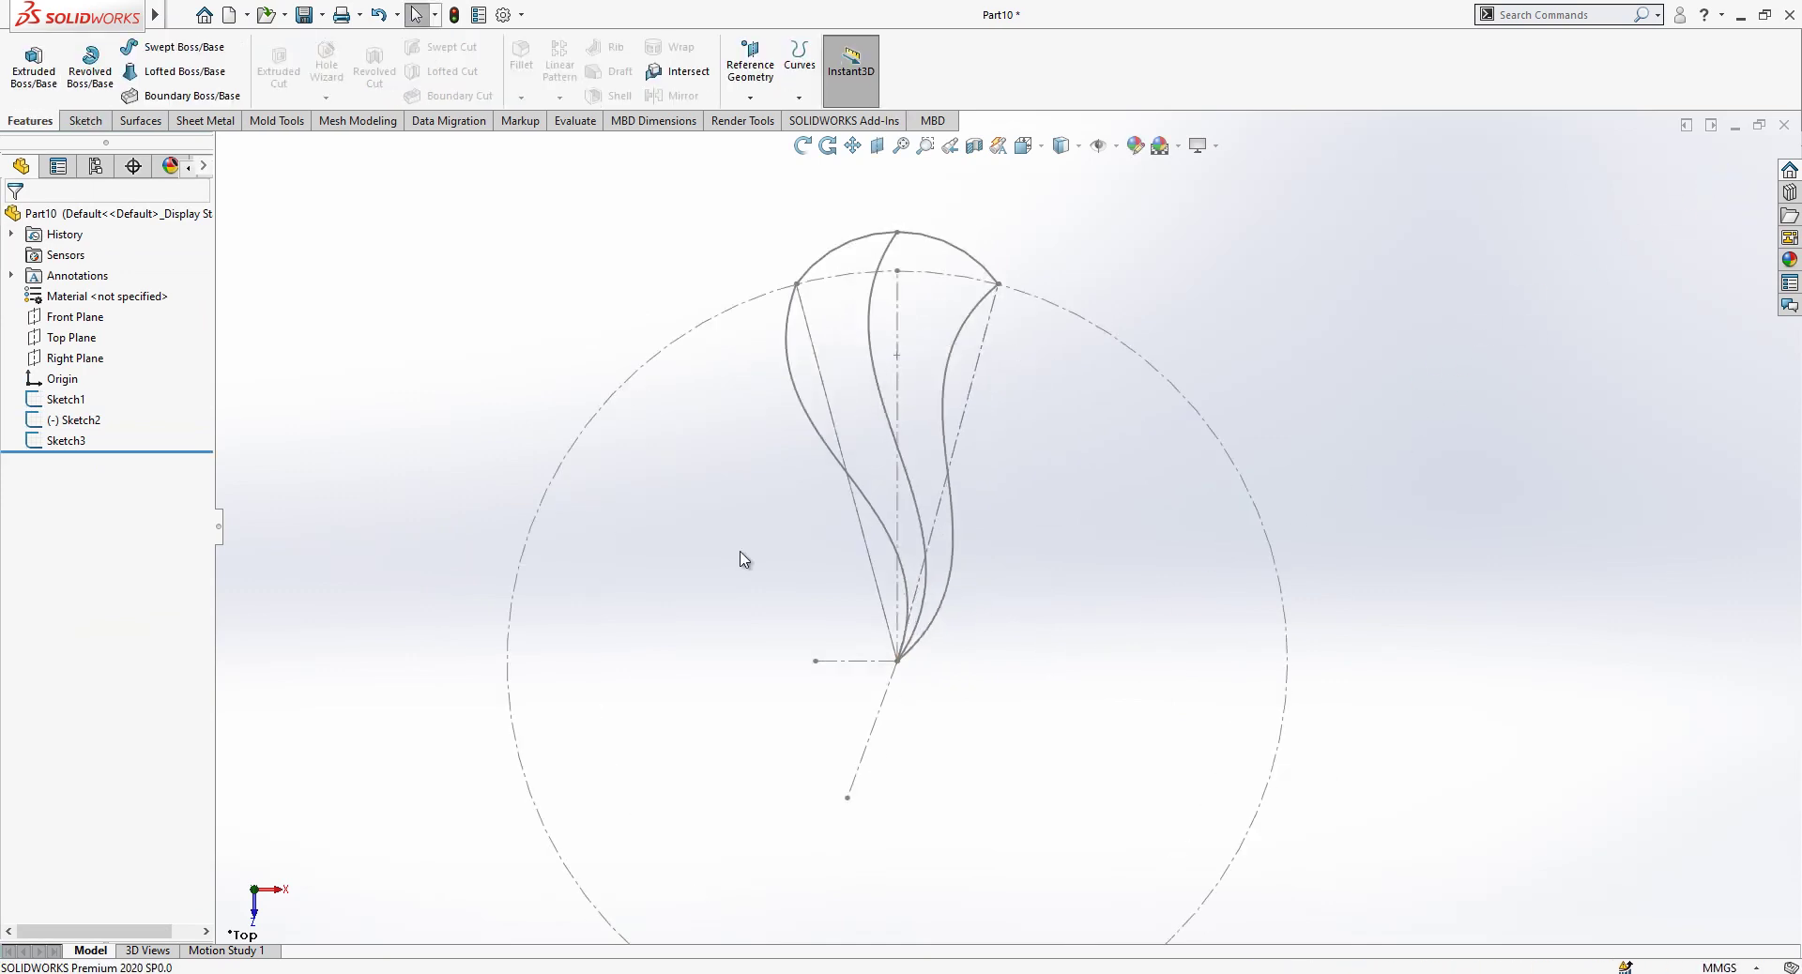
{"action": "left_click", "coordinate": [64, 399]}
{"action": "right_click", "coordinate": [60, 400]}
{"action": "left_click", "coordinate": [148, 619]}
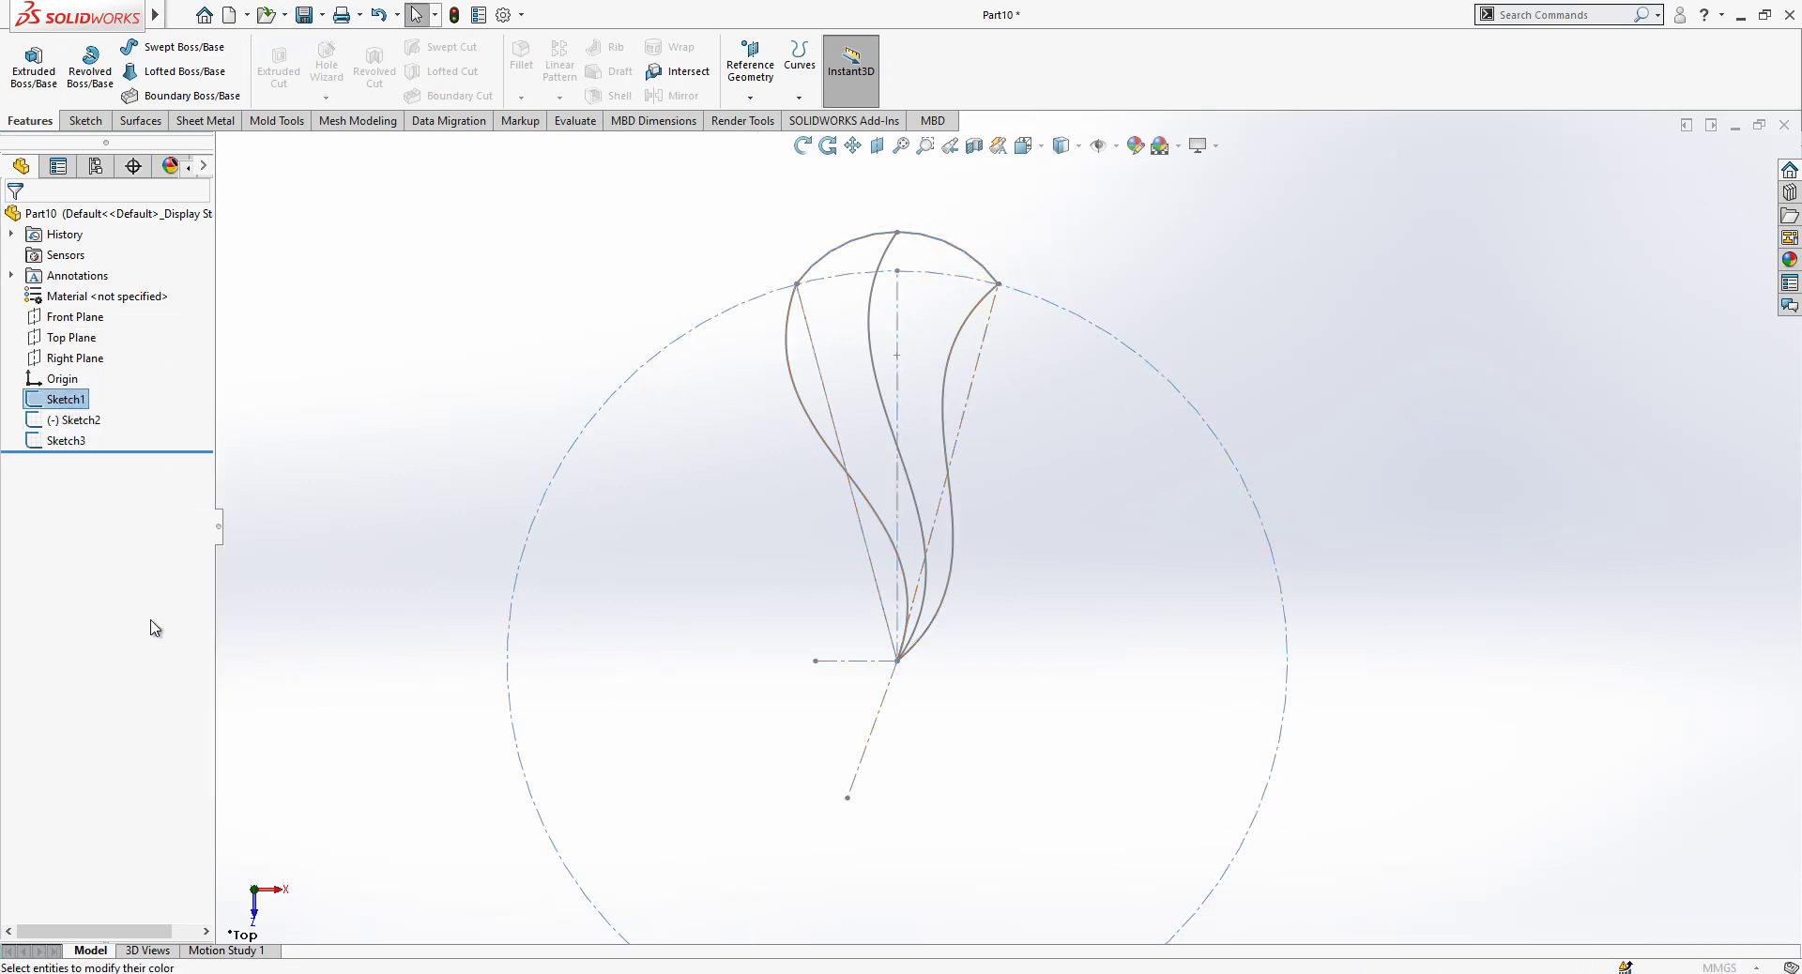
{"action": "left_click", "coordinate": [109, 453]}
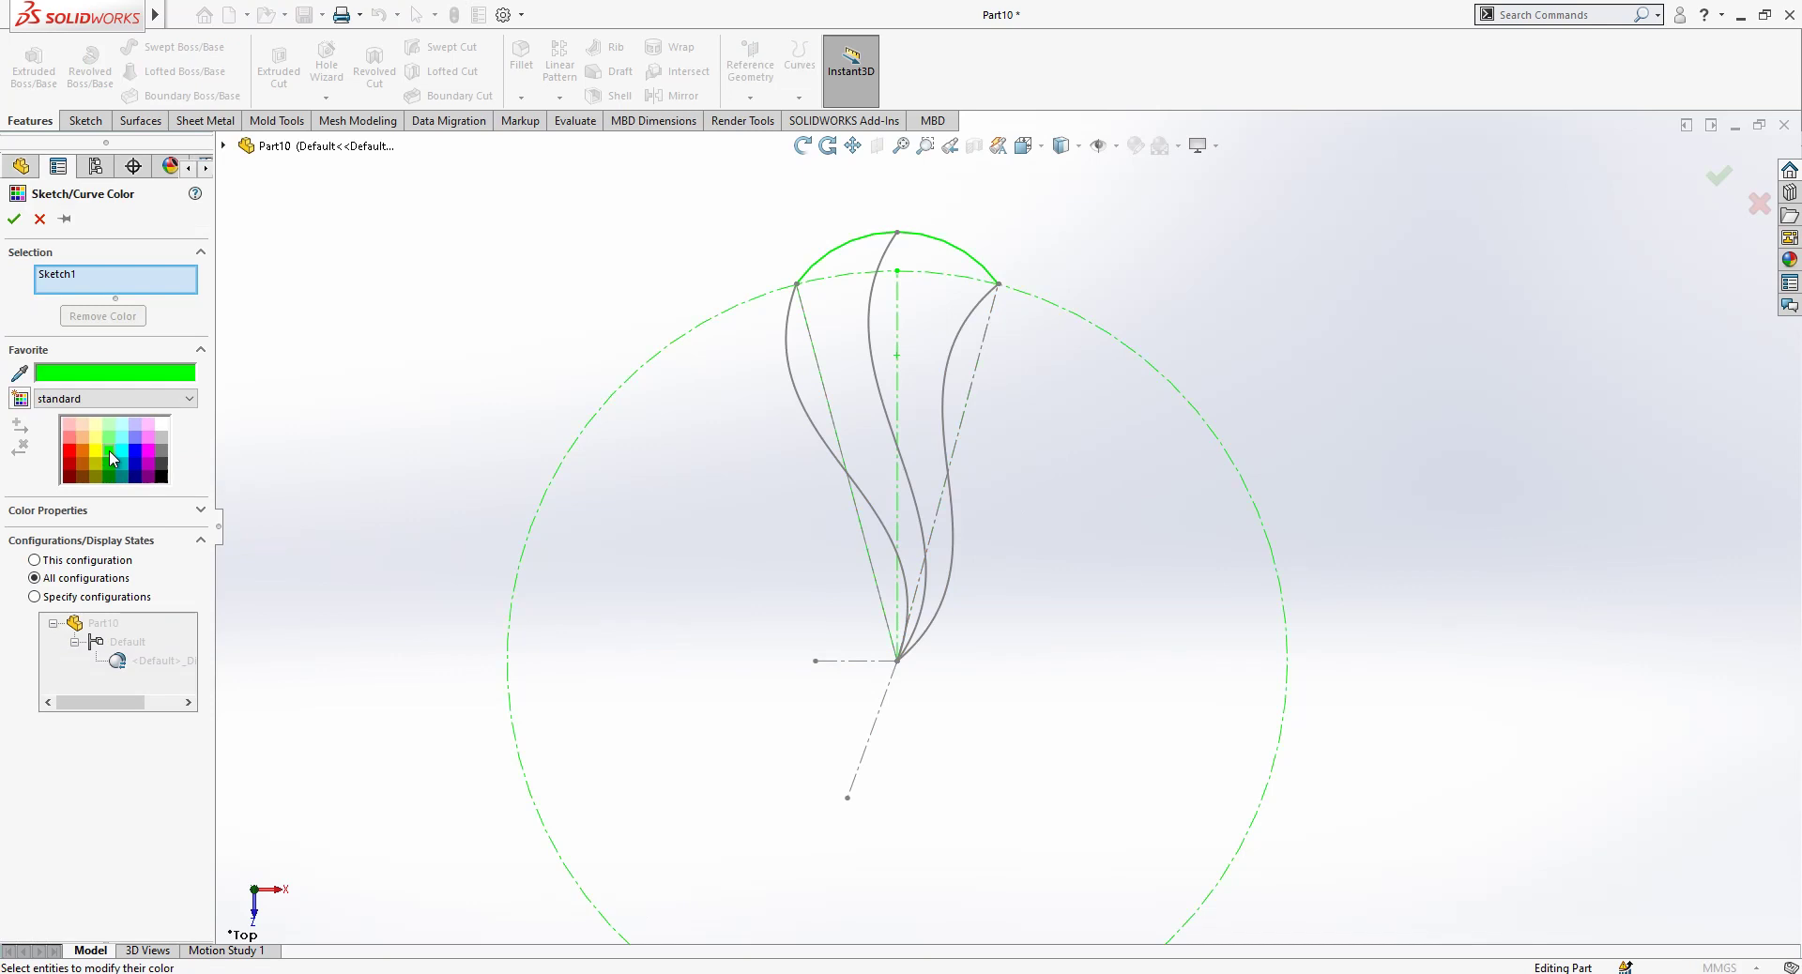
{"action": "left_click", "coordinate": [129, 449]}
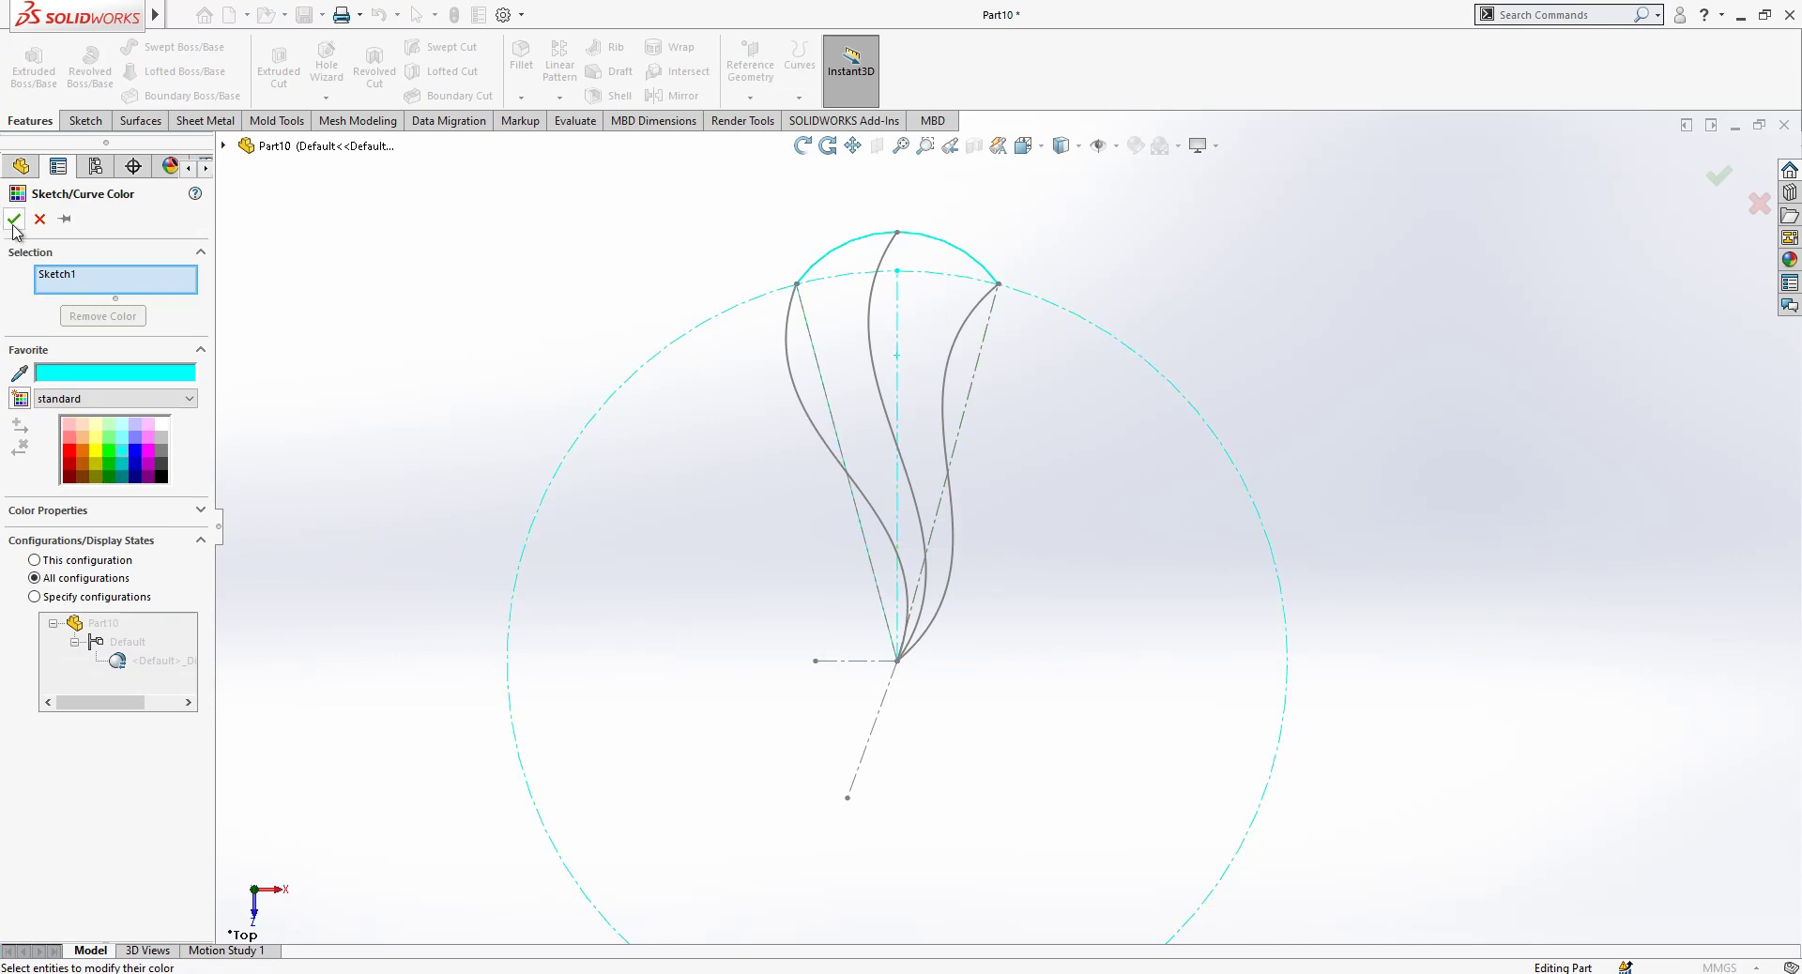
{"action": "left_click", "coordinate": [14, 219]}
Set the sketch colour of Sketch2, with the petal's side splines, to red.
{"action": "left_click", "coordinate": [62, 420]}
{"action": "right_click", "coordinate": [62, 420]}
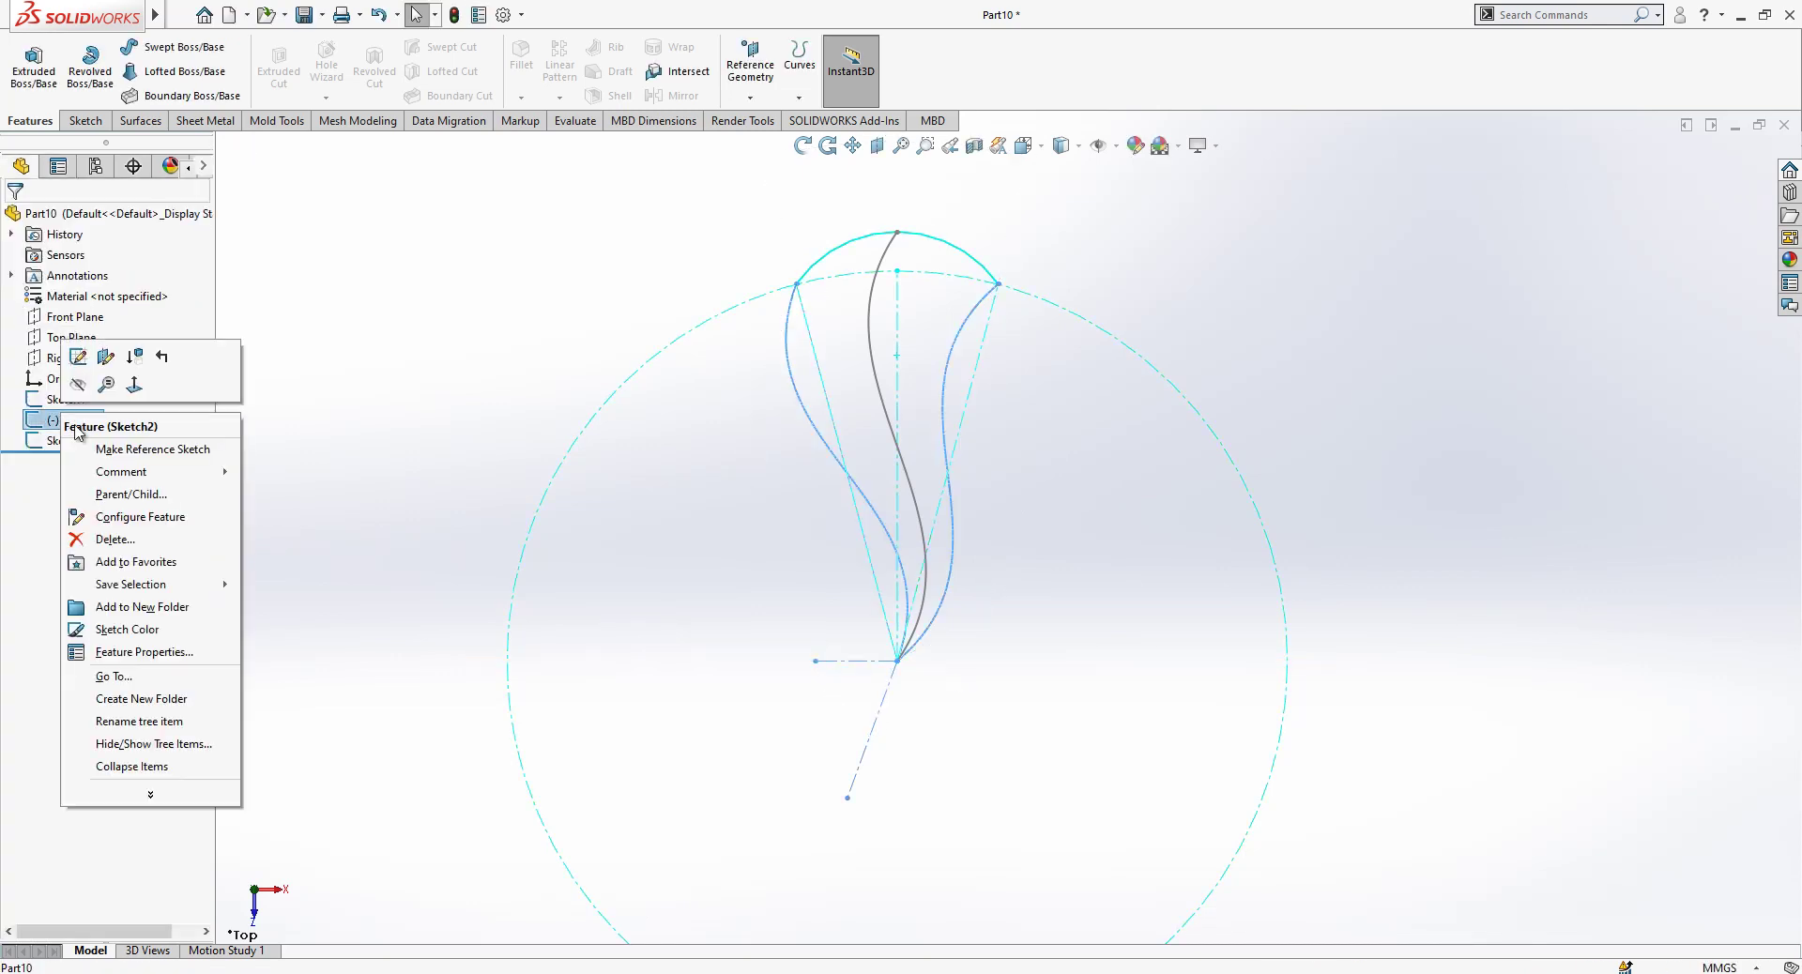
{"action": "left_click", "coordinate": [161, 632]}
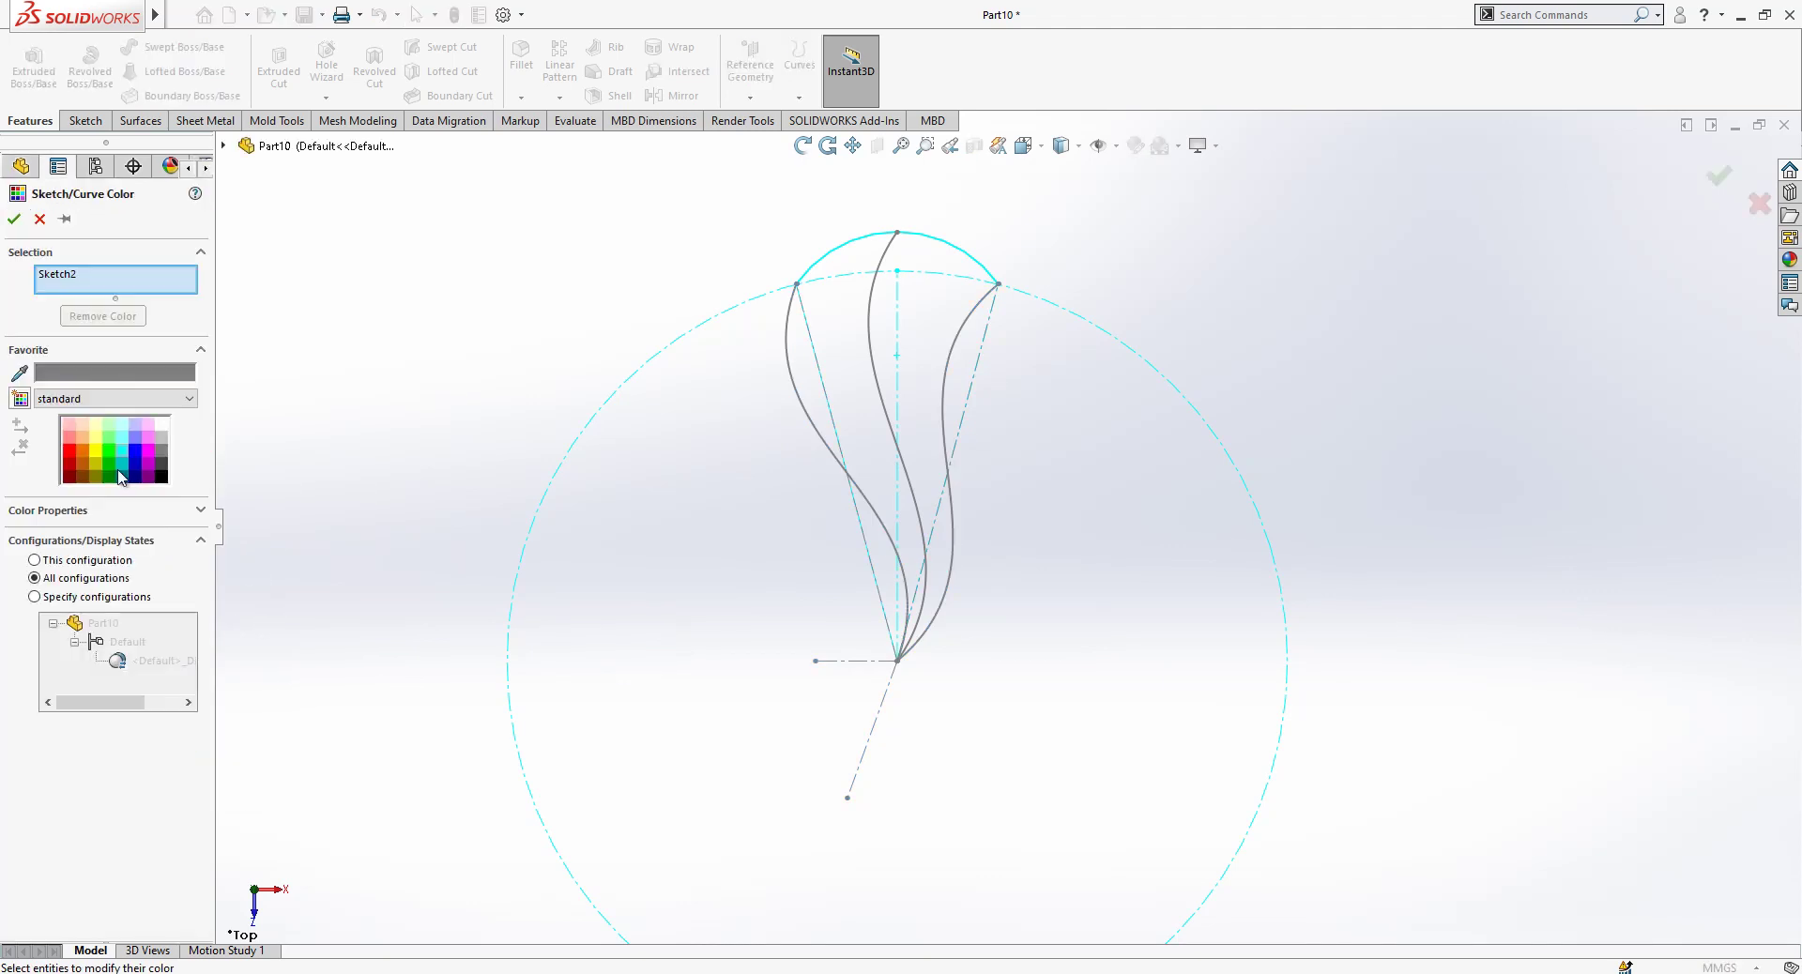
{"action": "left_click", "coordinate": [69, 455]}
{"action": "left_click", "coordinate": [14, 219]}
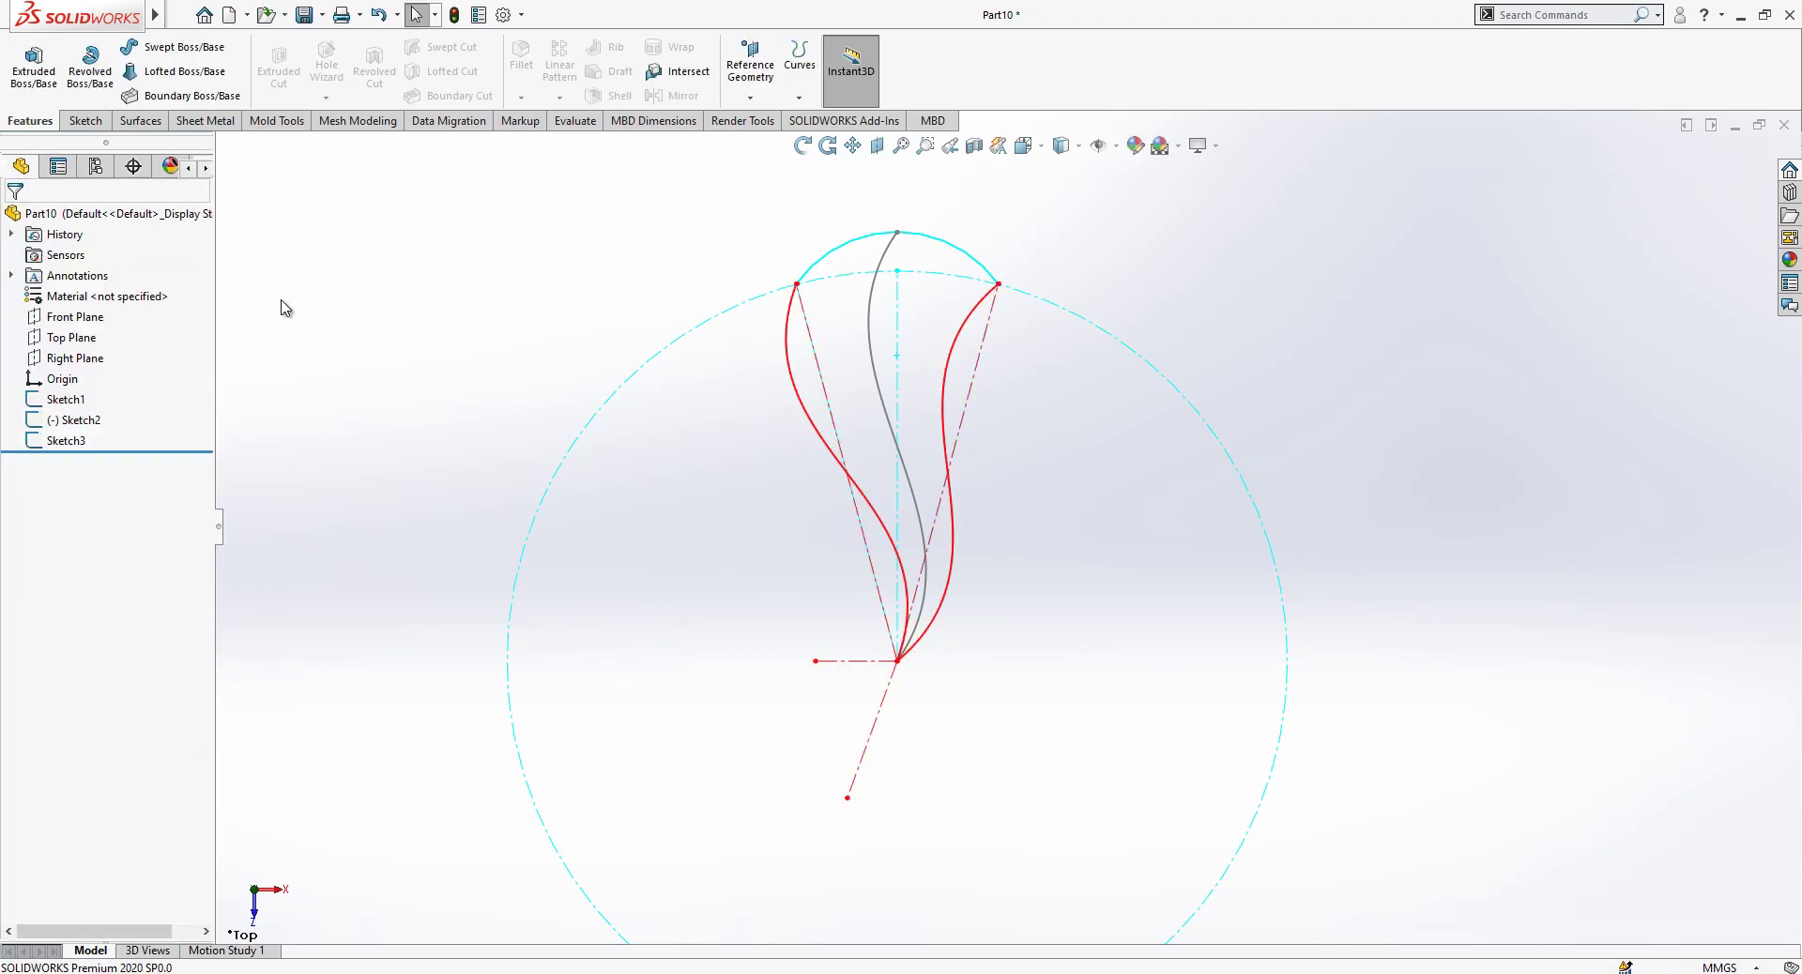
Set the sketch colour of Sketch3, with the middle spline, to magenta.
{"action": "left_click", "coordinate": [61, 446]}
{"action": "right_click", "coordinate": [60, 446]}
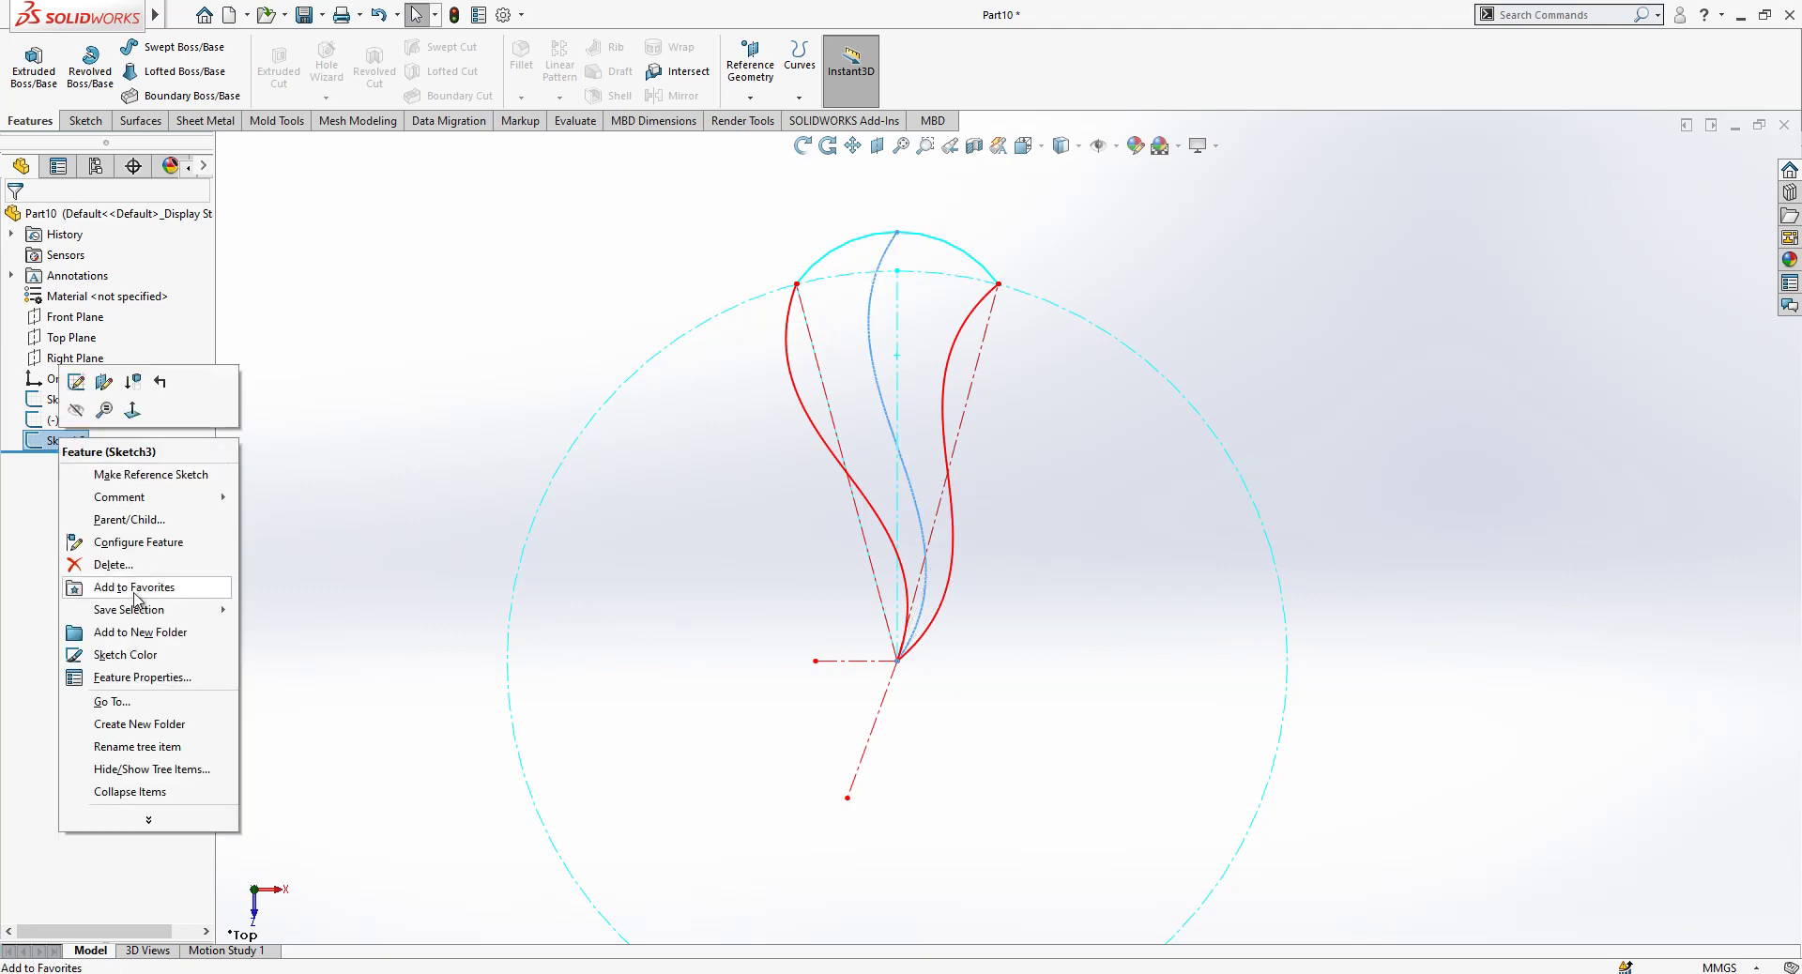
{"action": "left_click", "coordinate": [147, 655]}
{"action": "left_click", "coordinate": [148, 462]}
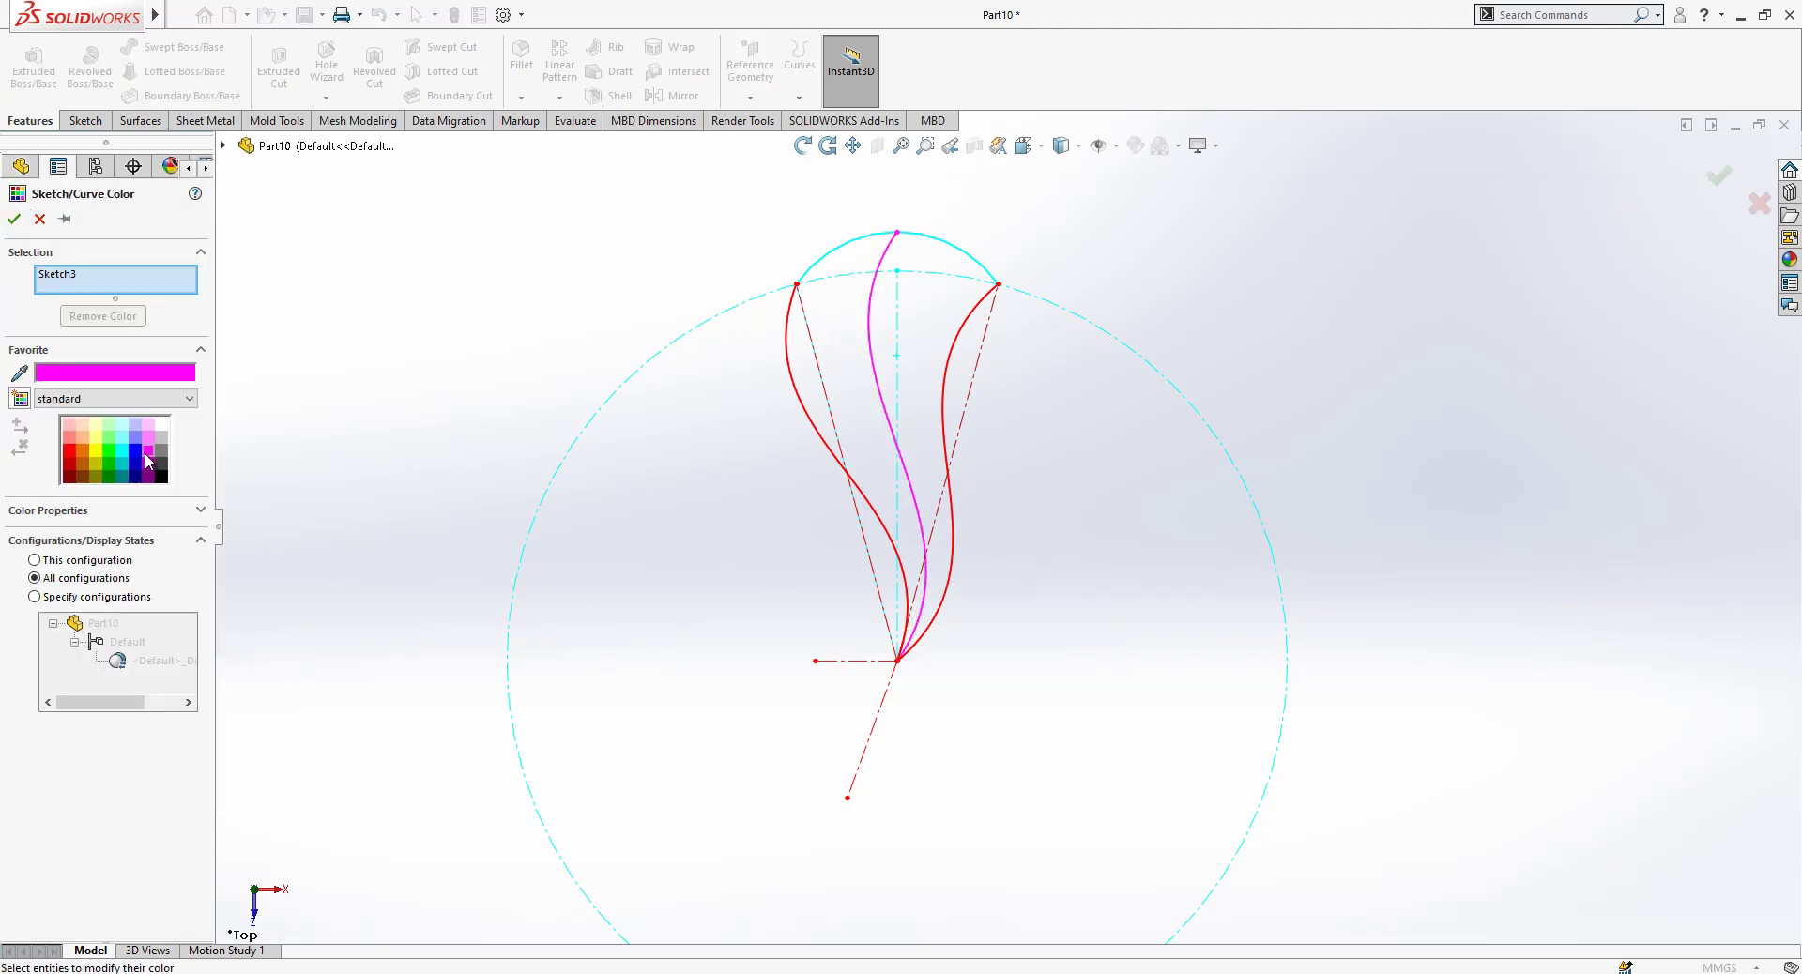
{"action": "left_click", "coordinate": [14, 219]}
{"action": "scroll", "coordinate": [1026, 491], "scroll_direction": "up", "scroll_amount": 2}
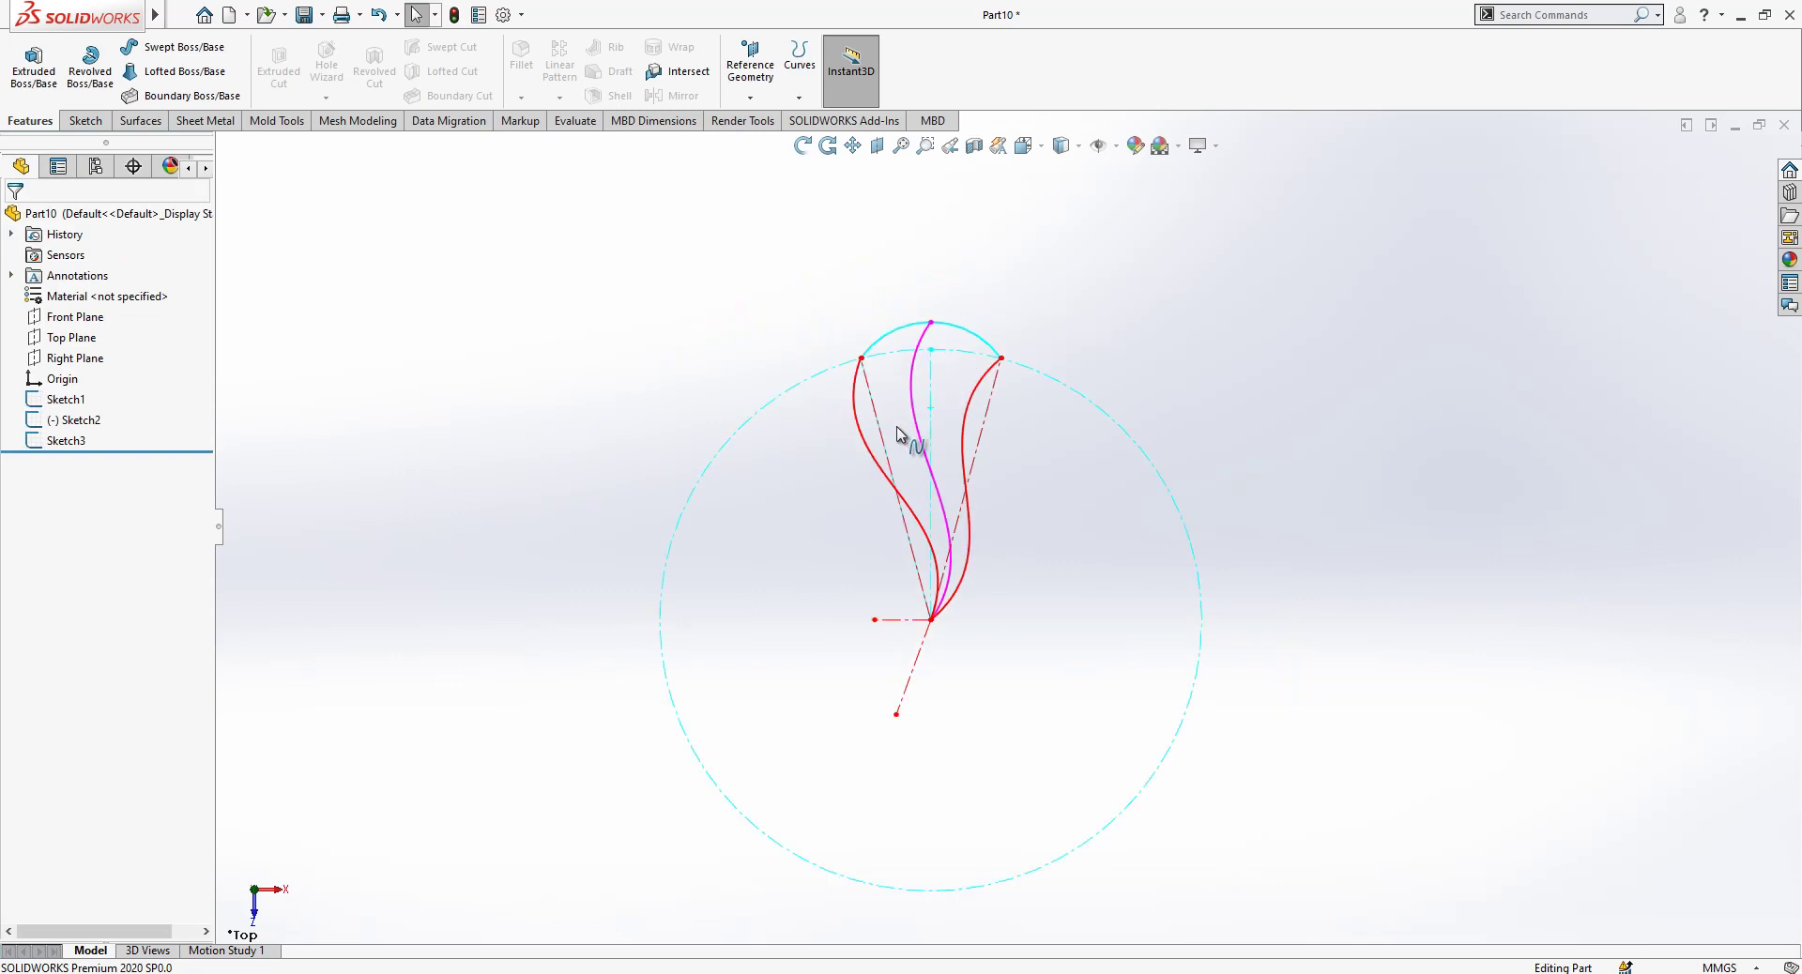
{"action": "scroll", "coordinate": [1023, 356], "scroll_direction": "down", "scroll_amount": 2}
{"action": "scroll", "coordinate": [1022, 366], "scroll_direction": "up", "scroll_amount": 1}
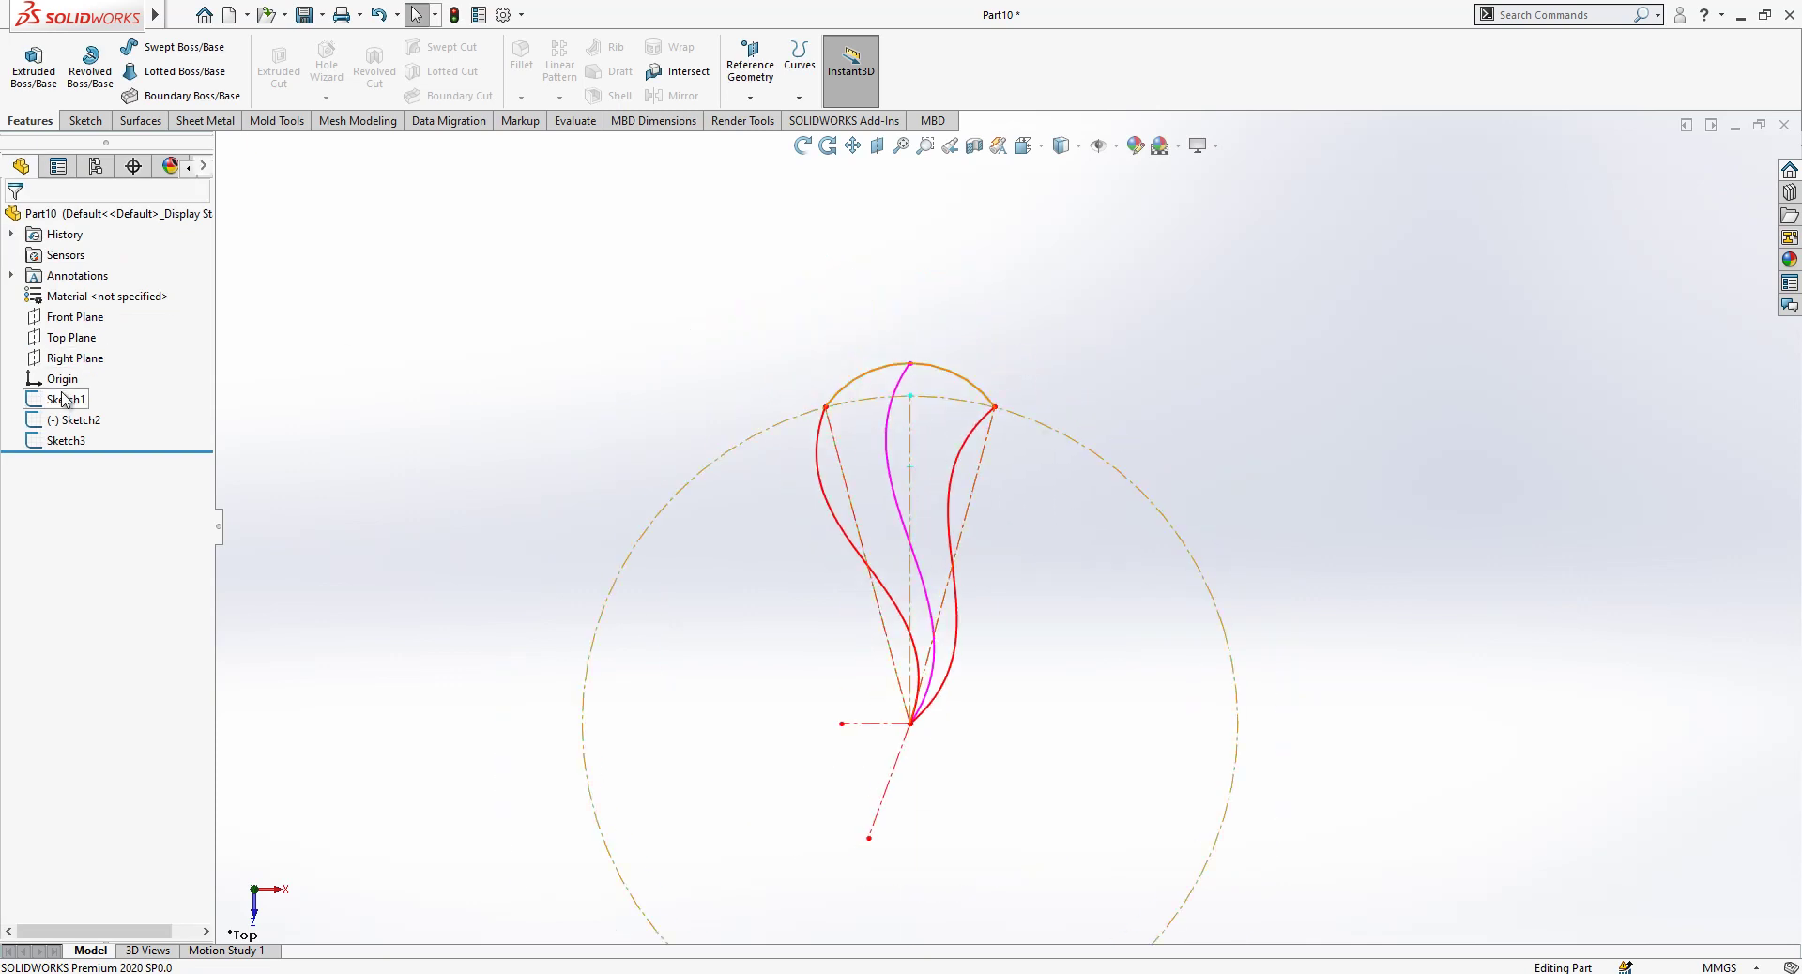
{"action": "key", "text": "z"}
{"action": "key", "text": "z"}
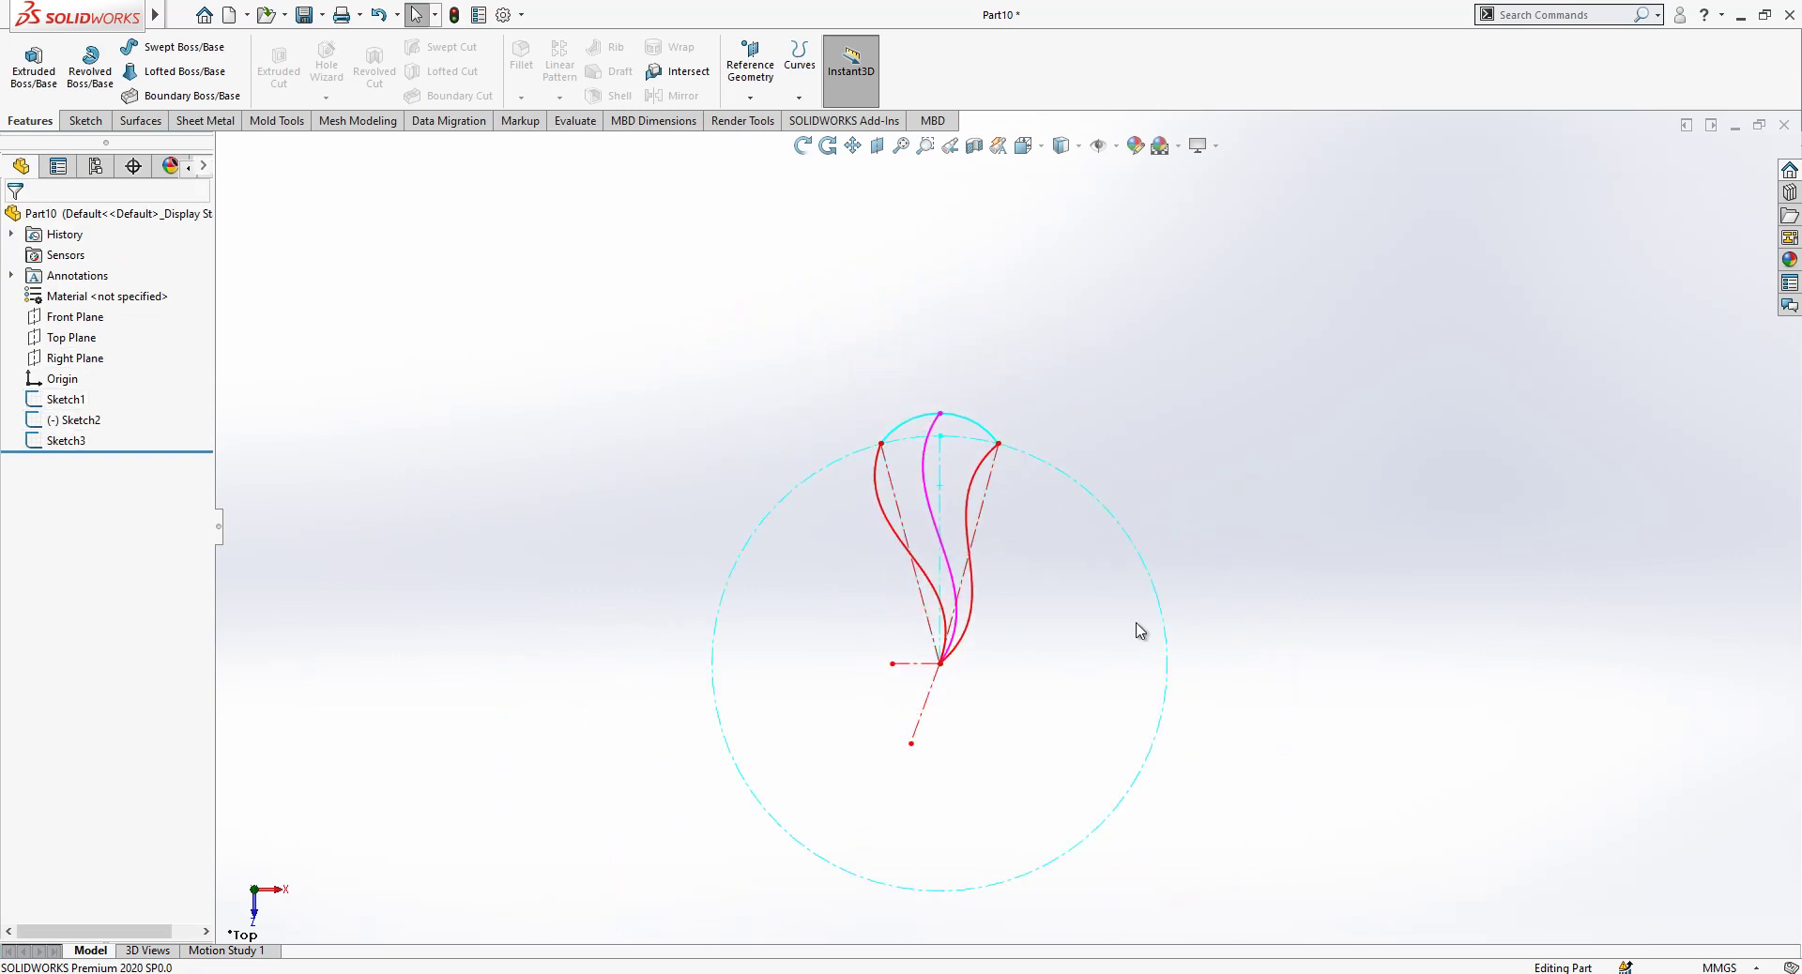
Create a reference plane perpendicular to the Top Plane through the straight construction line joining the ends of the petal's left side spline.
{"action": "mouse_move", "coordinate": [1102, 648]}
{"action": "middle_mouse_down"}
{"action": "mouse_move", "coordinate": [1022, 455]}
{"action": "mouse_move", "coordinate": [1264, 463]}
{"action": "mouse_move", "coordinate": [1153, 519]}
{"action": "middle_mouse_up"}
{"action": "scroll", "coordinate": [1008, 526], "scroll_direction": "up", "scroll_amount": 2}
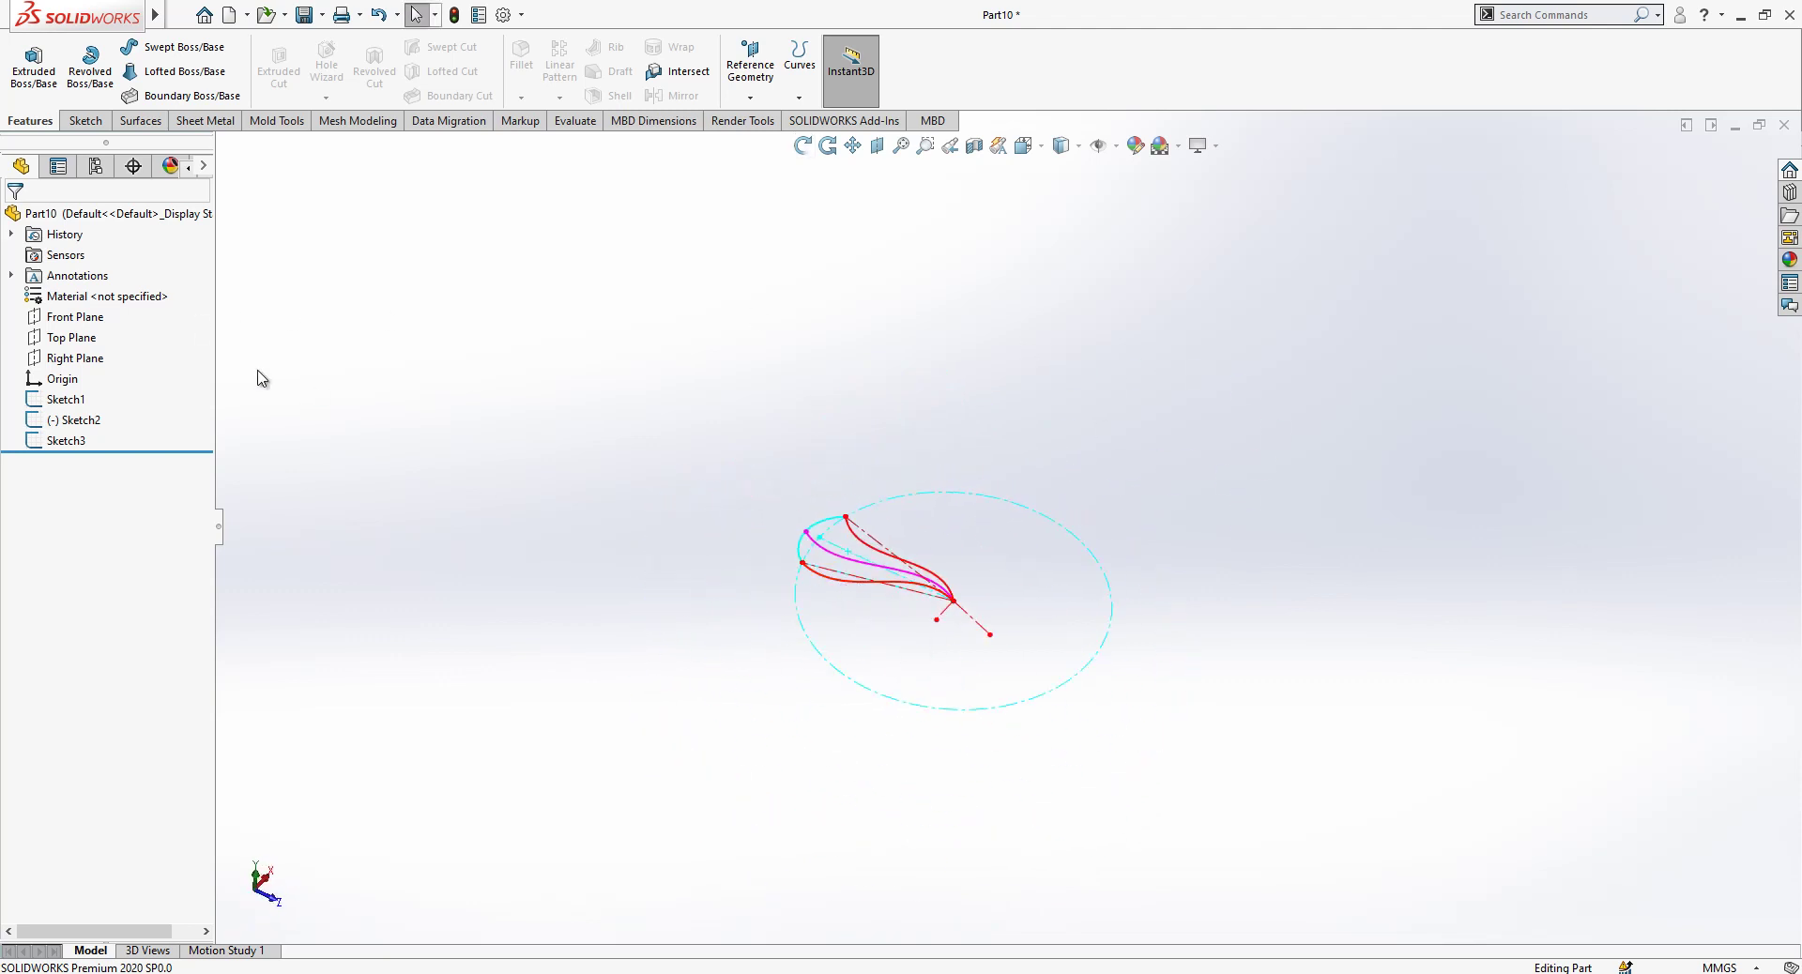
{"action": "left_click", "coordinate": [80, 340]}
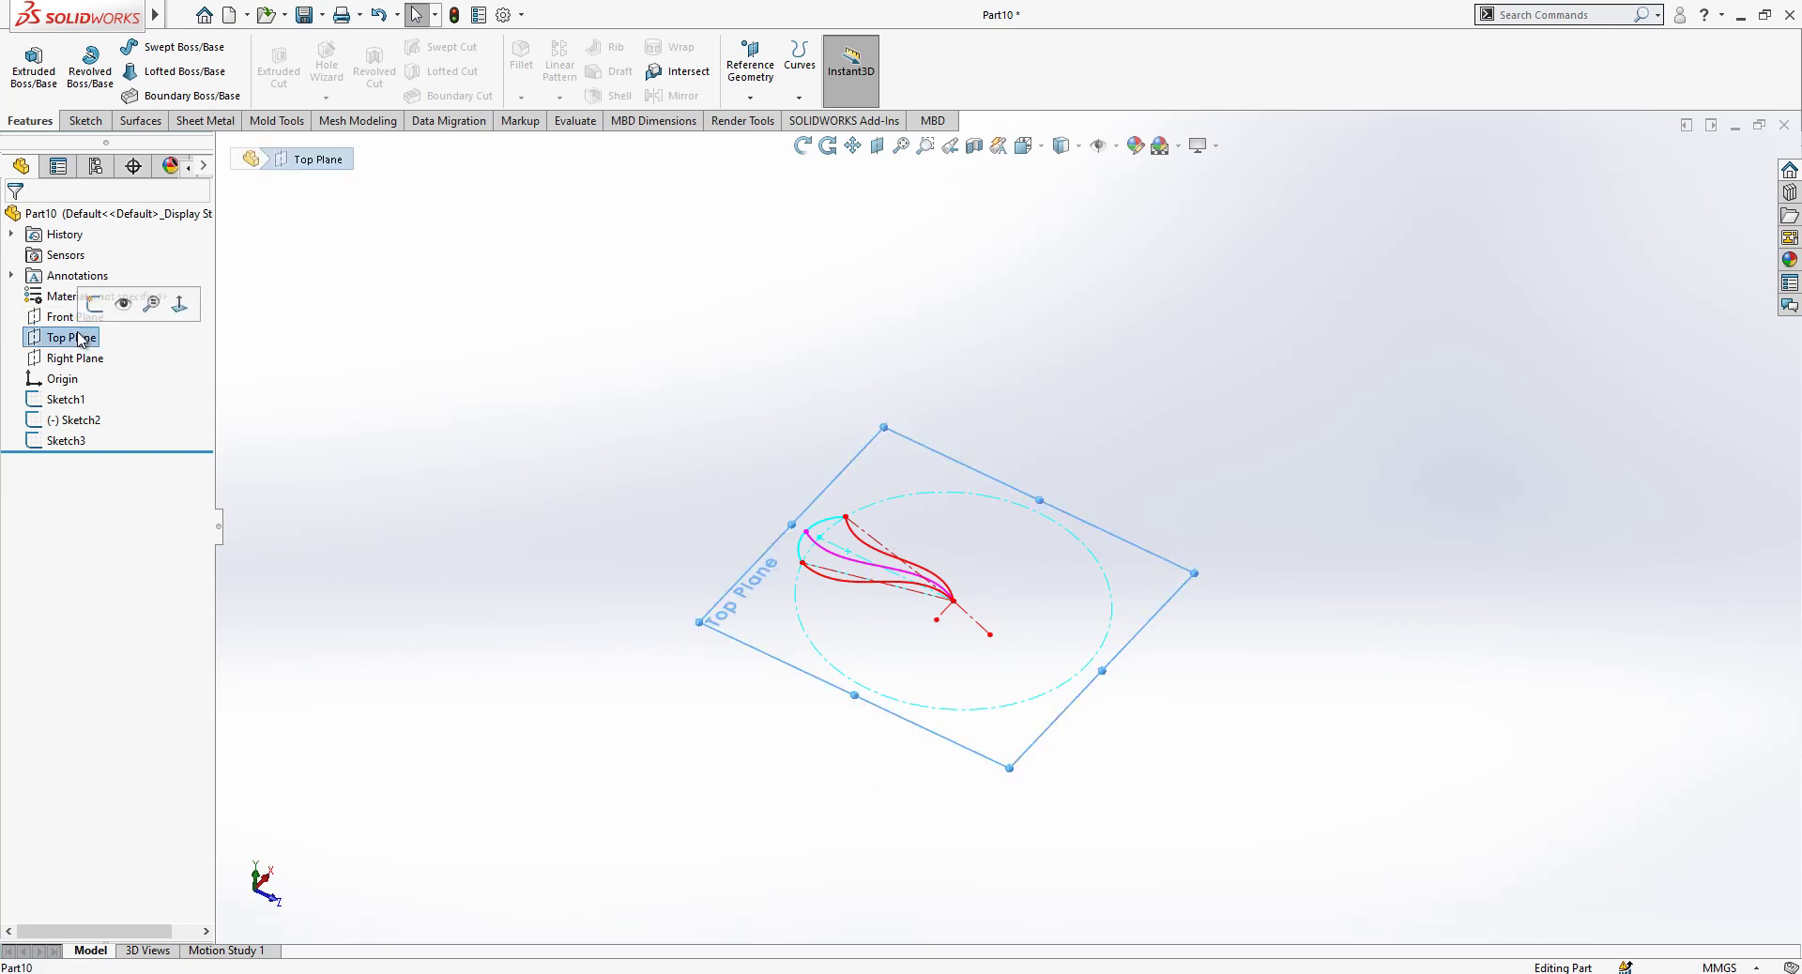
{"action": "left_click", "coordinate": [750, 97]}
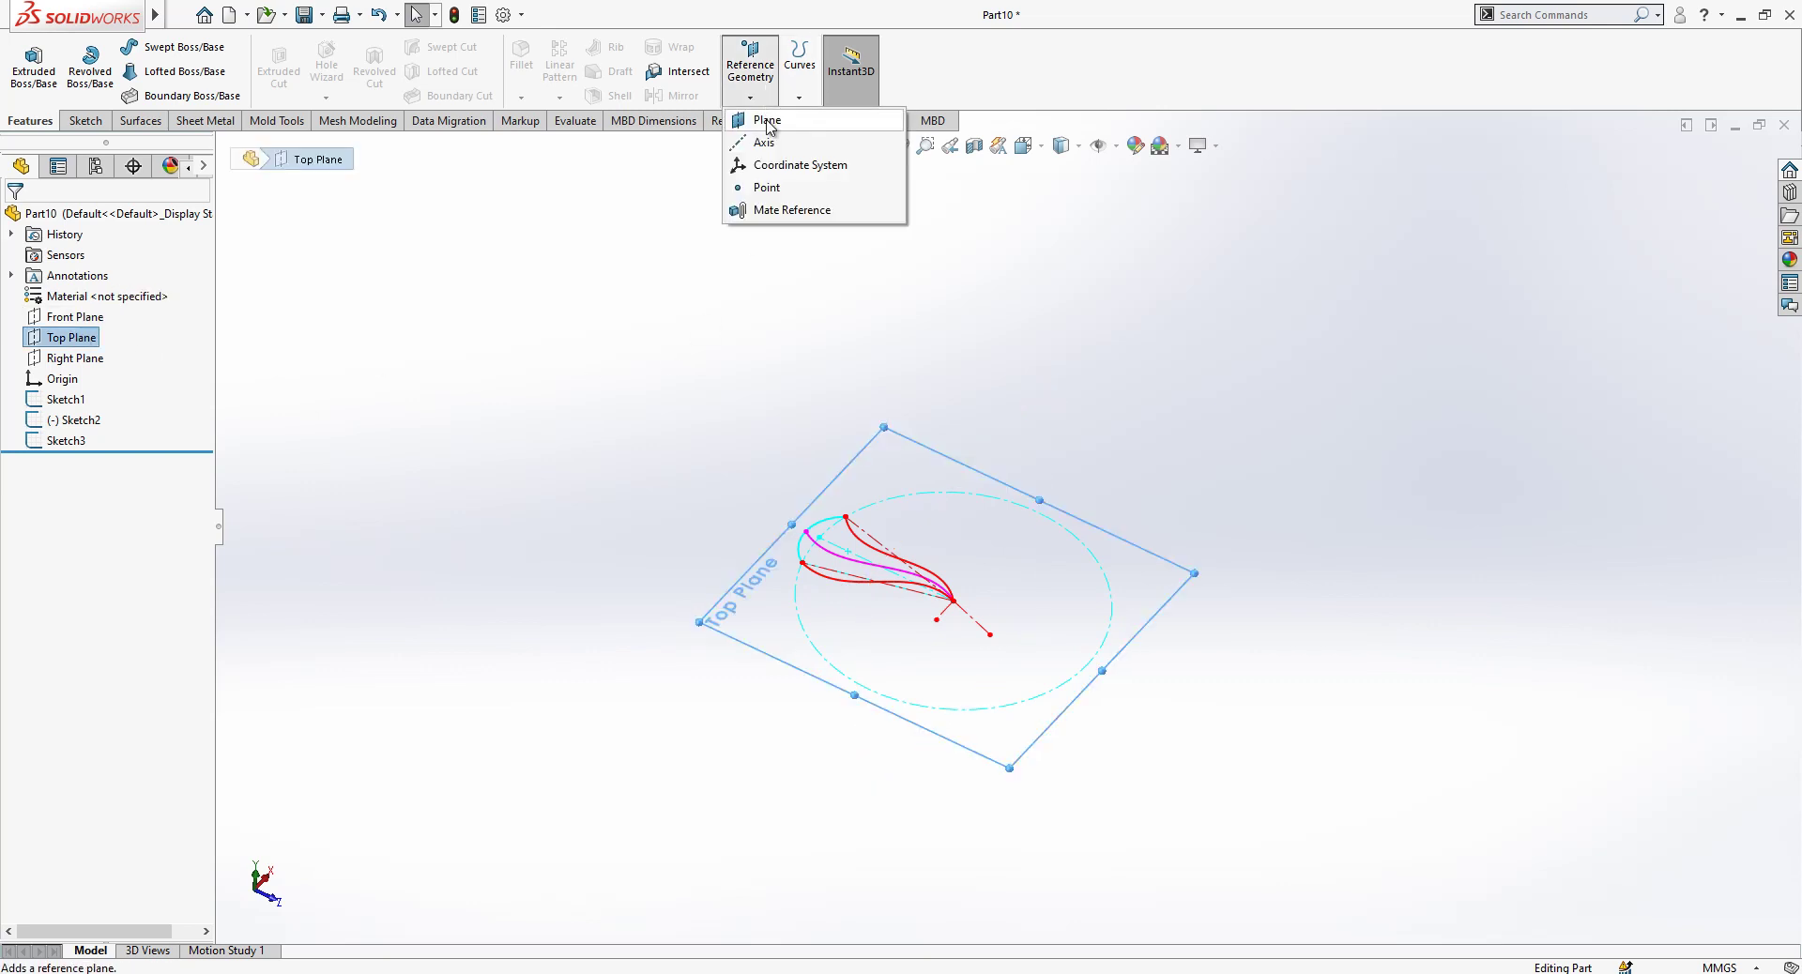
{"action": "left_click", "coordinate": [765, 118]}
{"action": "scroll", "coordinate": [853, 578], "scroll_direction": "down", "scroll_amount": 3}
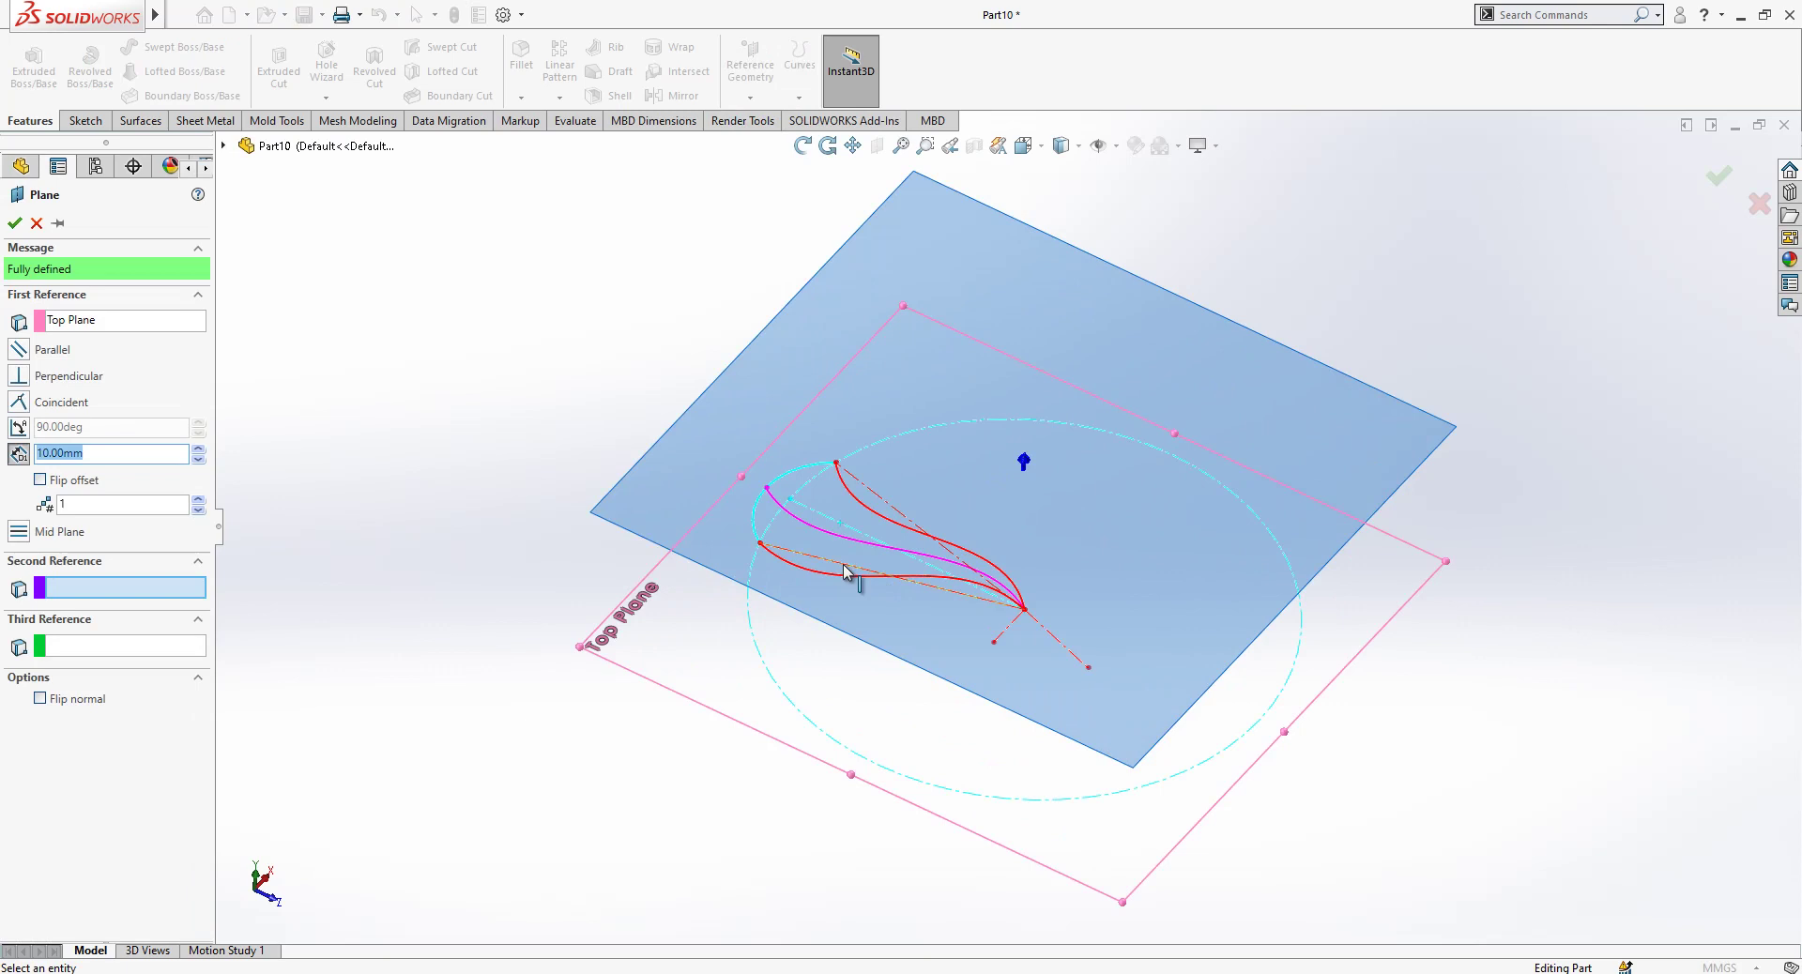
{"action": "left_click", "coordinate": [844, 566]}
{"action": "middle_click_drag", "start_coordinate": [942, 576], "coordinate": [981, 569]}
{"action": "scroll", "coordinate": [981, 569], "scroll_direction": "up", "scroll_amount": 2}
{"action": "left_click", "coordinate": [16, 224]}
Start a sketch on the new plane and draw a vertical construction line about 5.3 mm long upward from the origin.
{"action": "scroll", "coordinate": [909, 589], "scroll_direction": "down", "scroll_amount": 3}
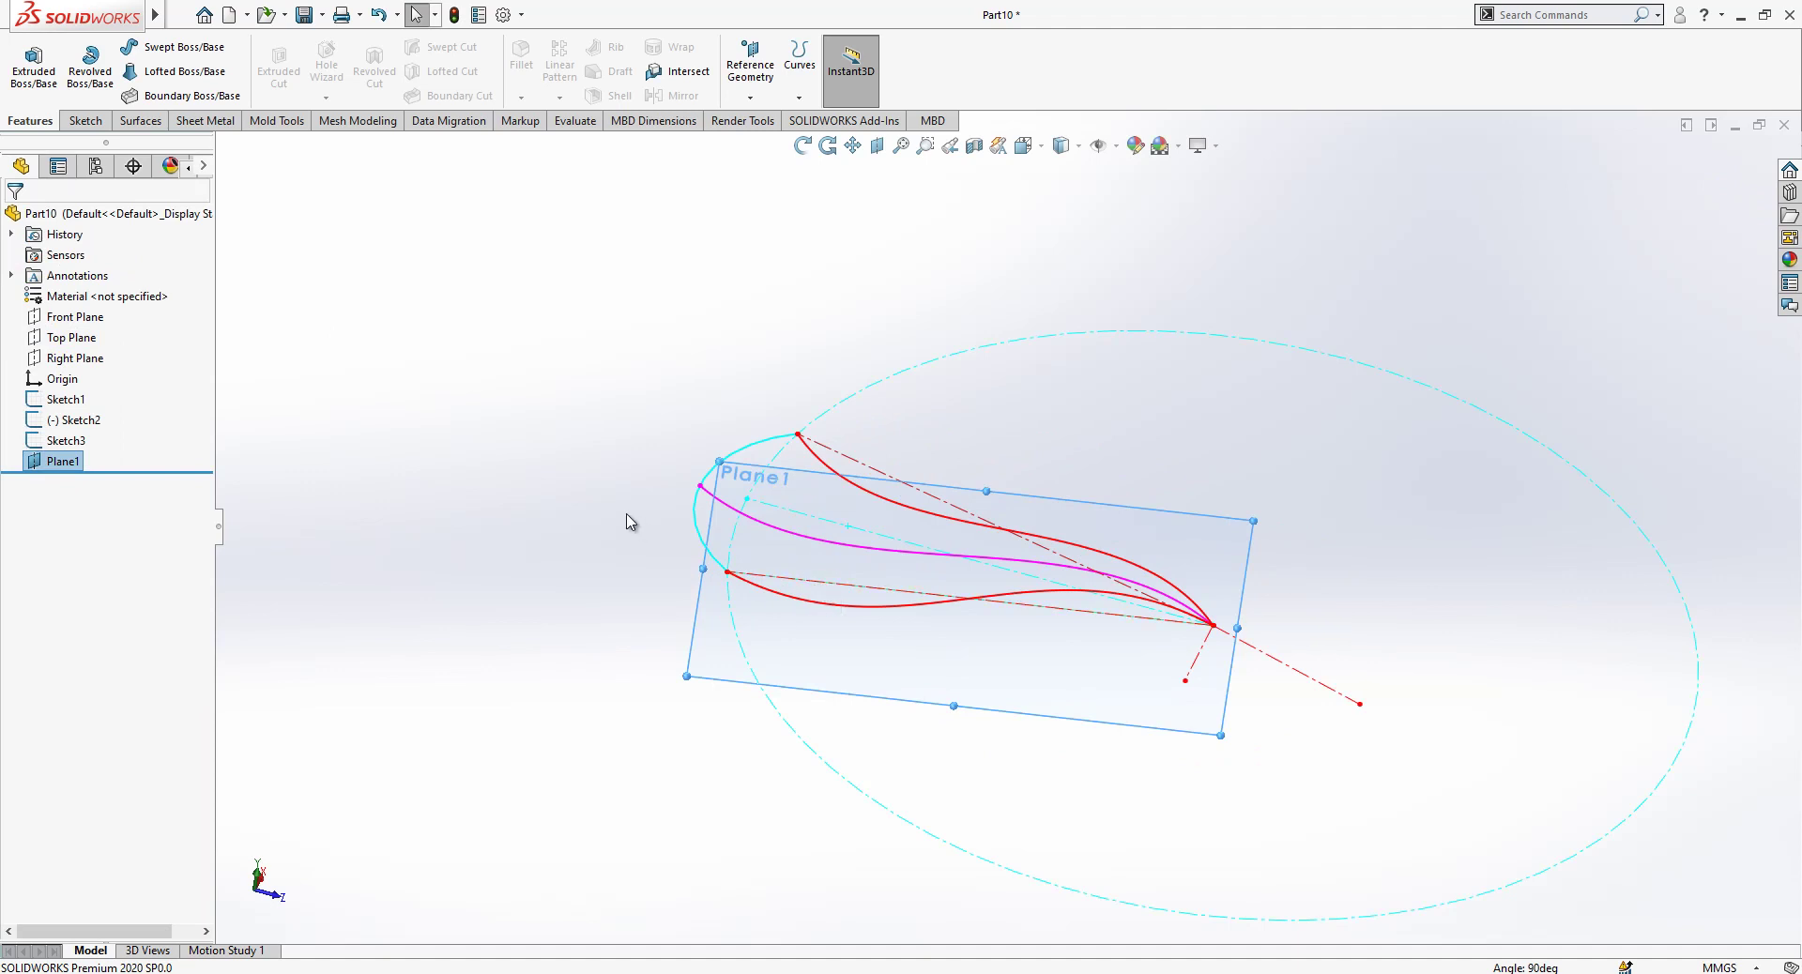
{"action": "scroll", "coordinate": [1000, 538], "scroll_direction": "up", "scroll_amount": 3}
{"action": "mouse_move", "coordinate": [1000, 538]}
{"action": "middle_mouse_down"}
{"action": "mouse_move", "coordinate": [1046, 595]}
{"action": "mouse_move", "coordinate": [1089, 533]}
{"action": "middle_mouse_up"}
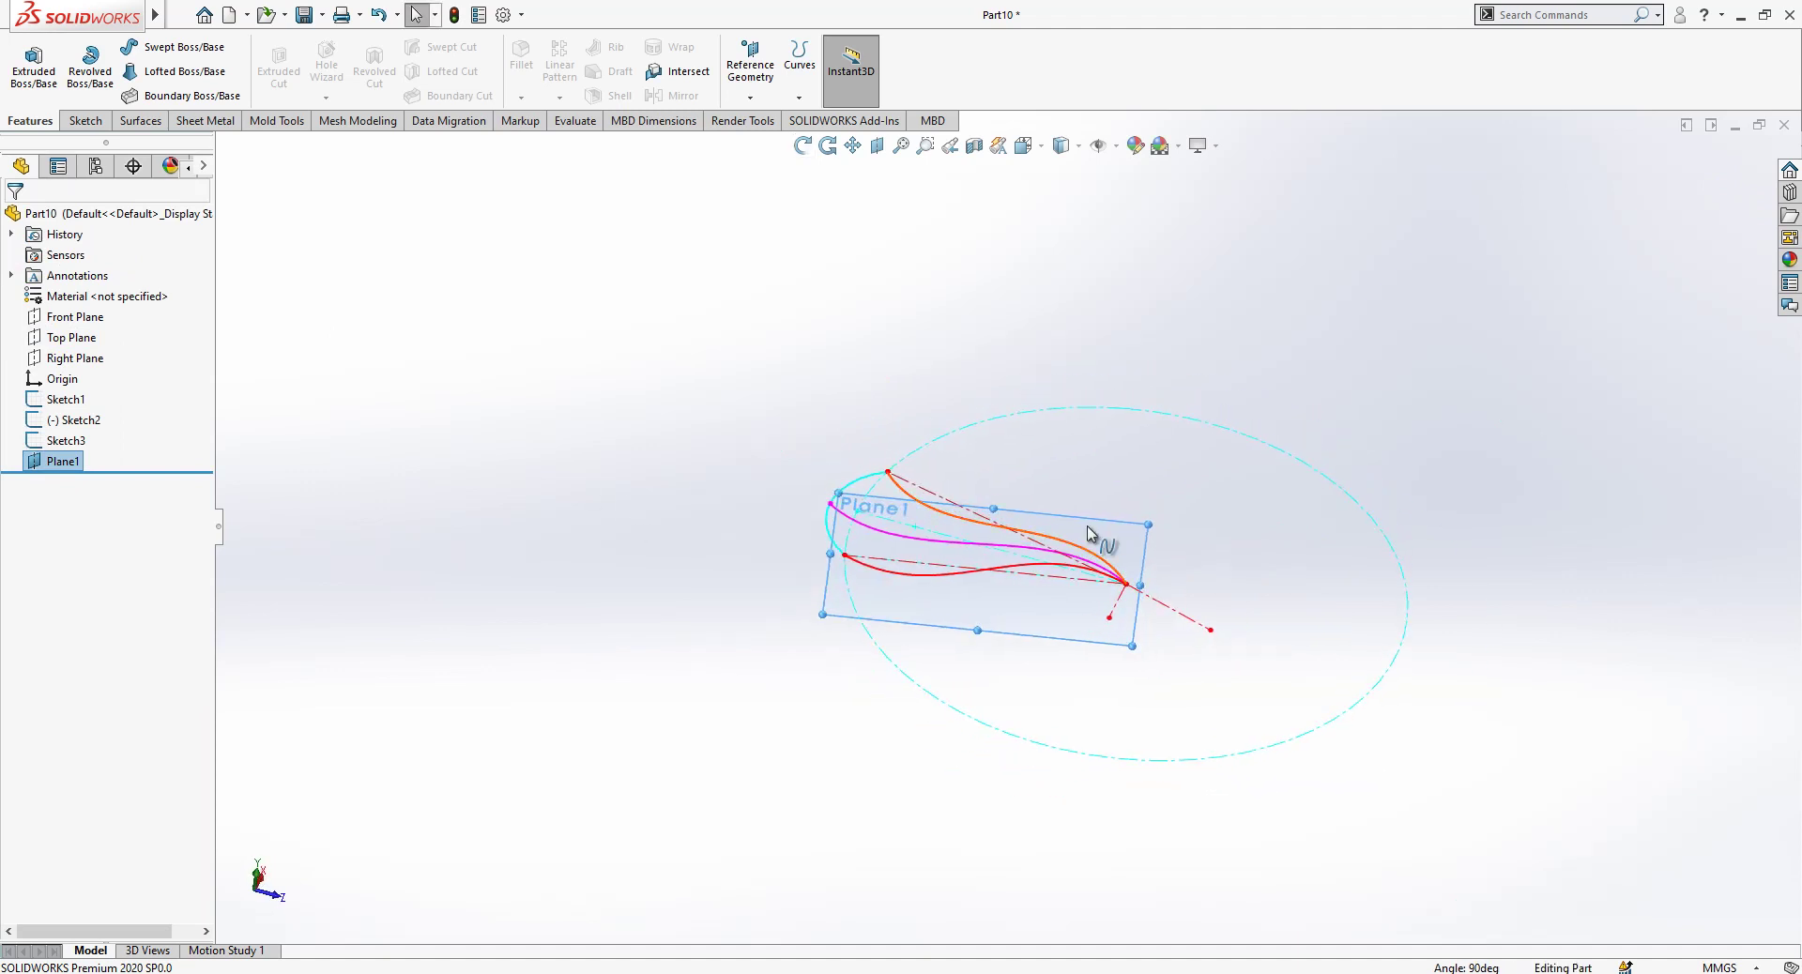
{"action": "scroll", "coordinate": [1104, 596], "scroll_direction": "down", "scroll_amount": 2}
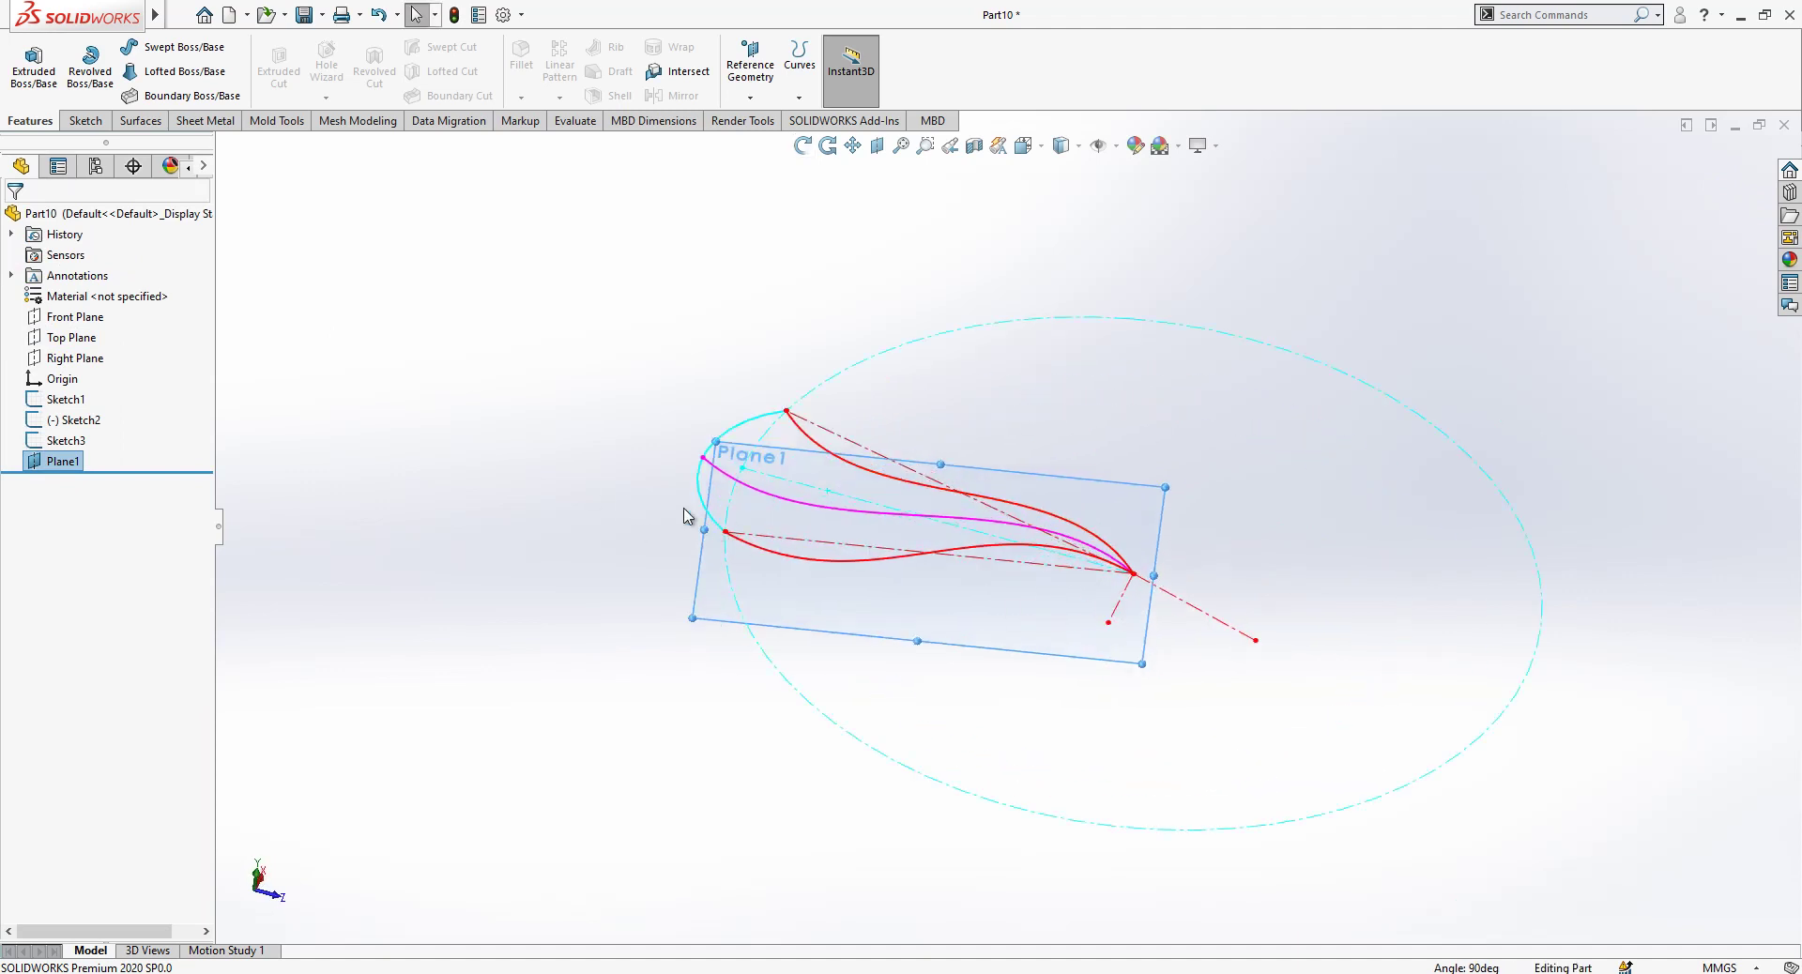
{"action": "right_click", "coordinate": [87, 461]}
{"action": "left_click", "coordinate": [153, 398]}
{"action": "key", "text": "l"}
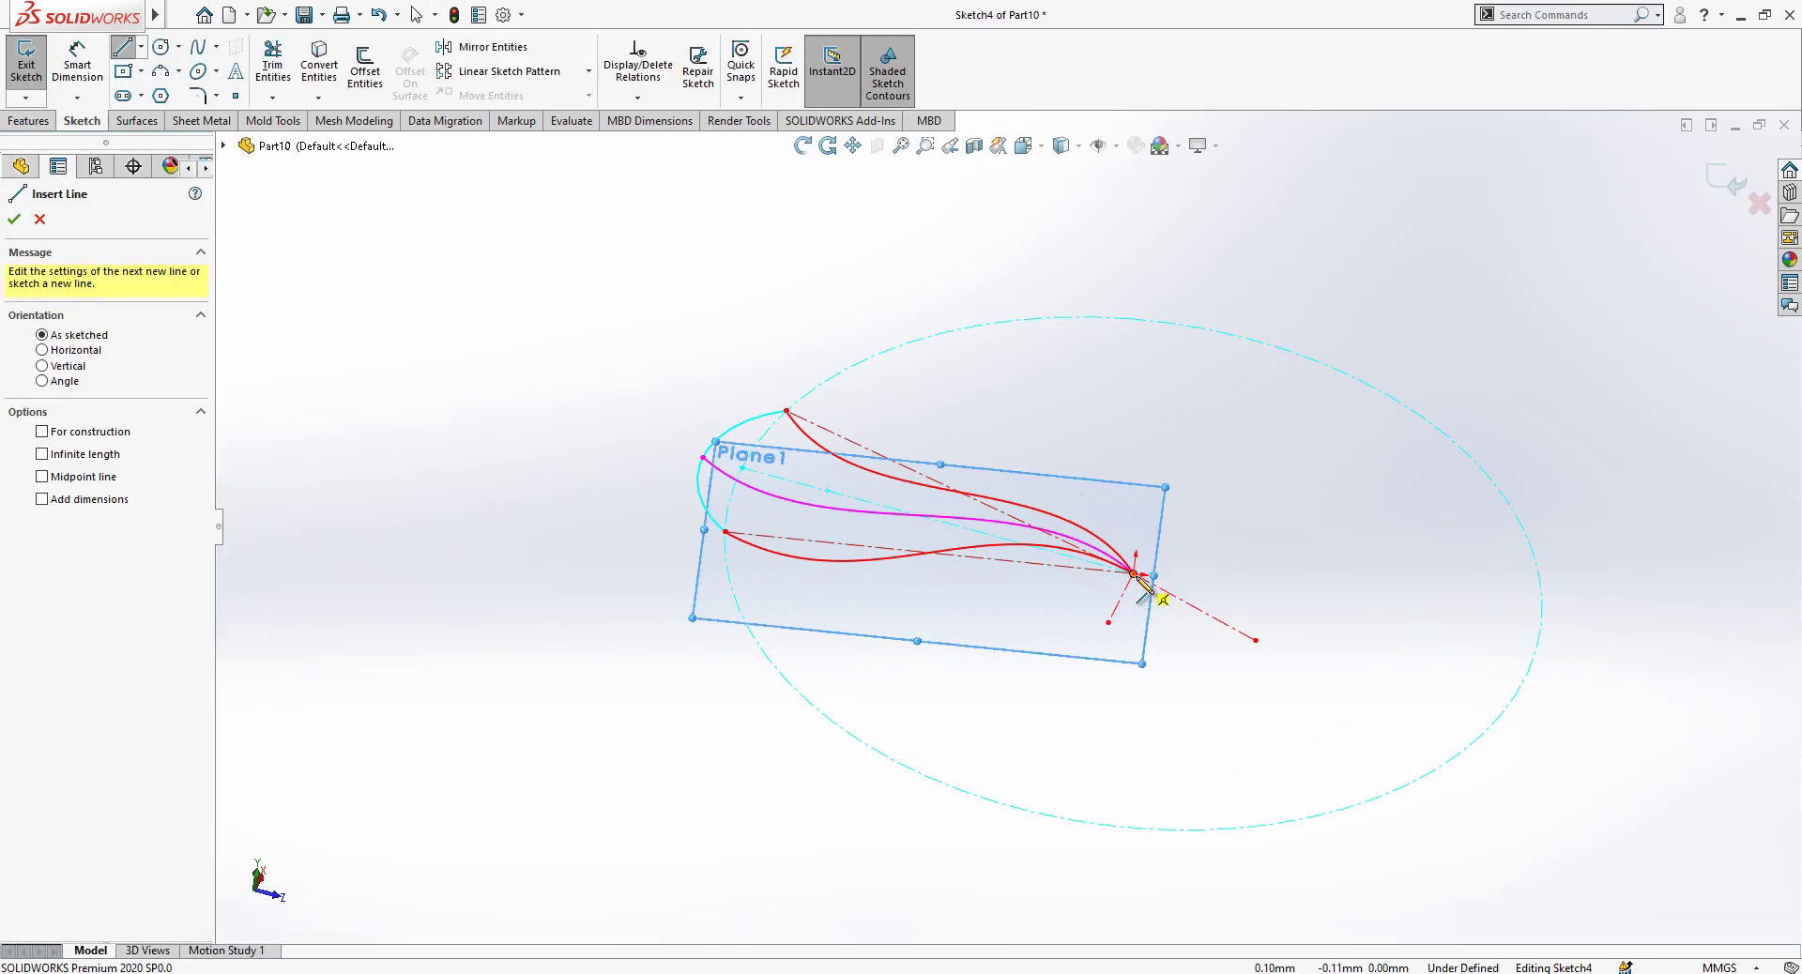
{"action": "left_click", "coordinate": [1135, 574]}
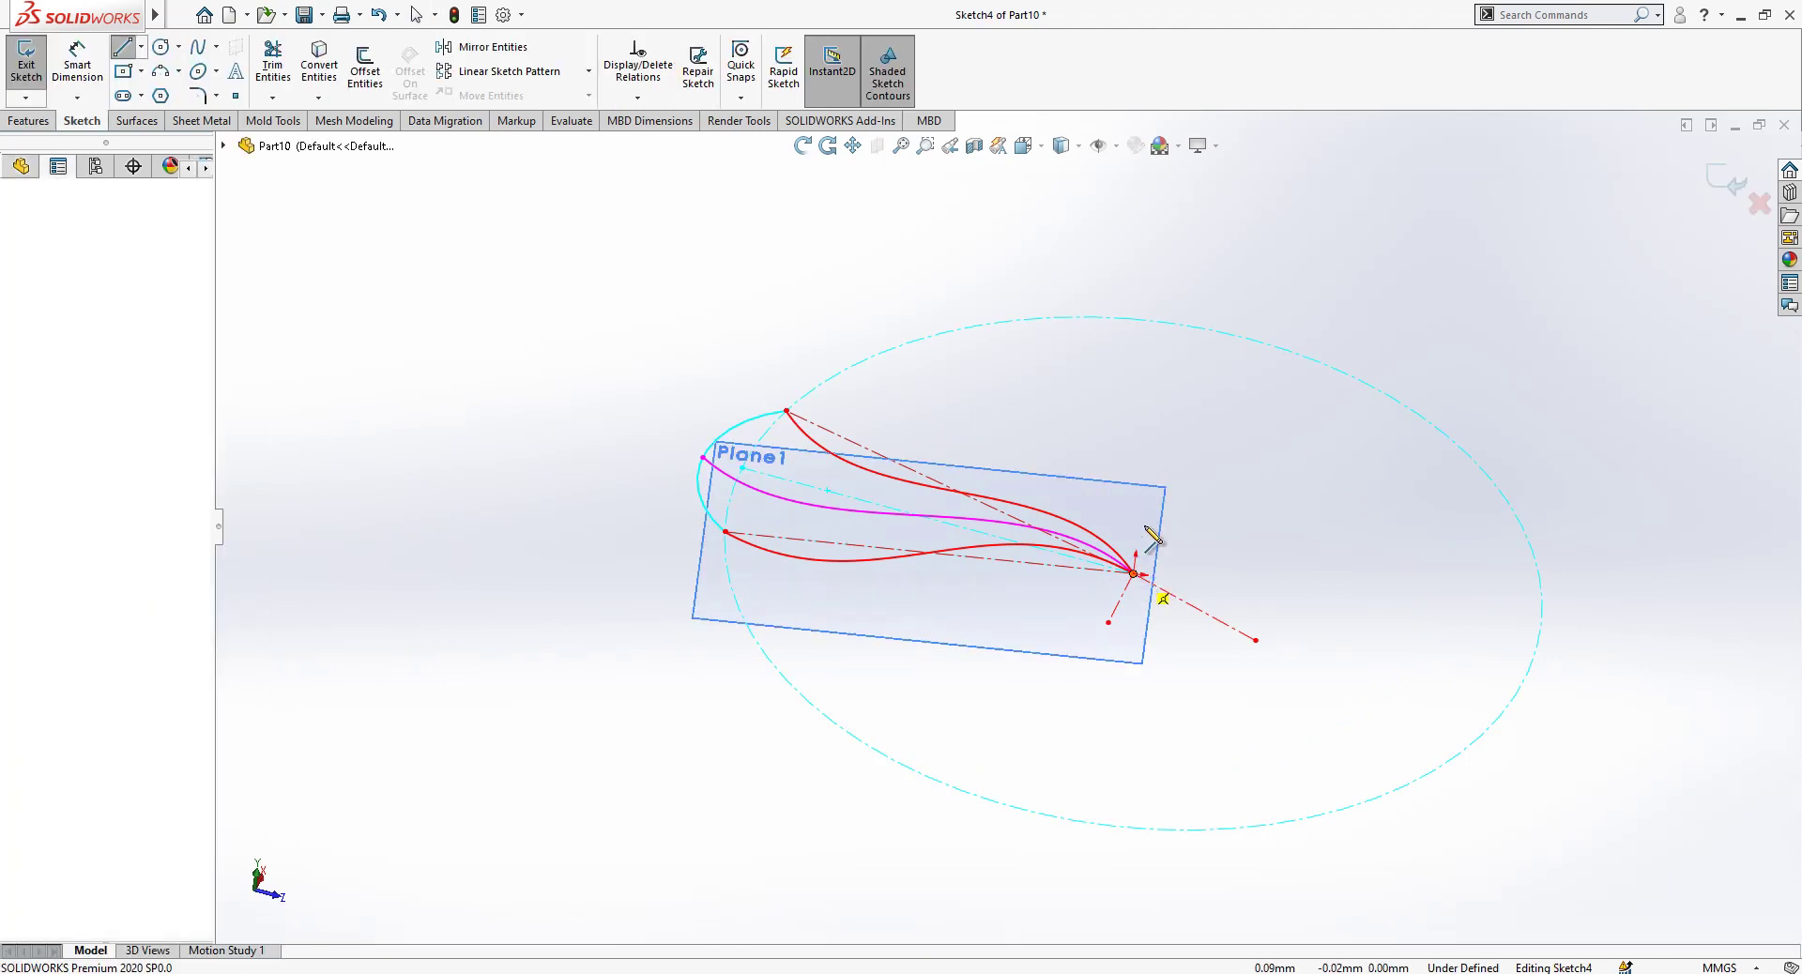
{"action": "left_click", "coordinate": [1149, 464]}
{"action": "key", "text": "Escape"}
{"action": "left_click", "coordinate": [1157, 478]}
{"action": "left_click", "coordinate": [1288, 463]}
Draw a horizontal construction line about 4.05 mm long from the vertical line's upper end, pointing away from the petal.
{"action": "key", "text": "l"}
{"action": "left_click", "coordinate": [1149, 461]}
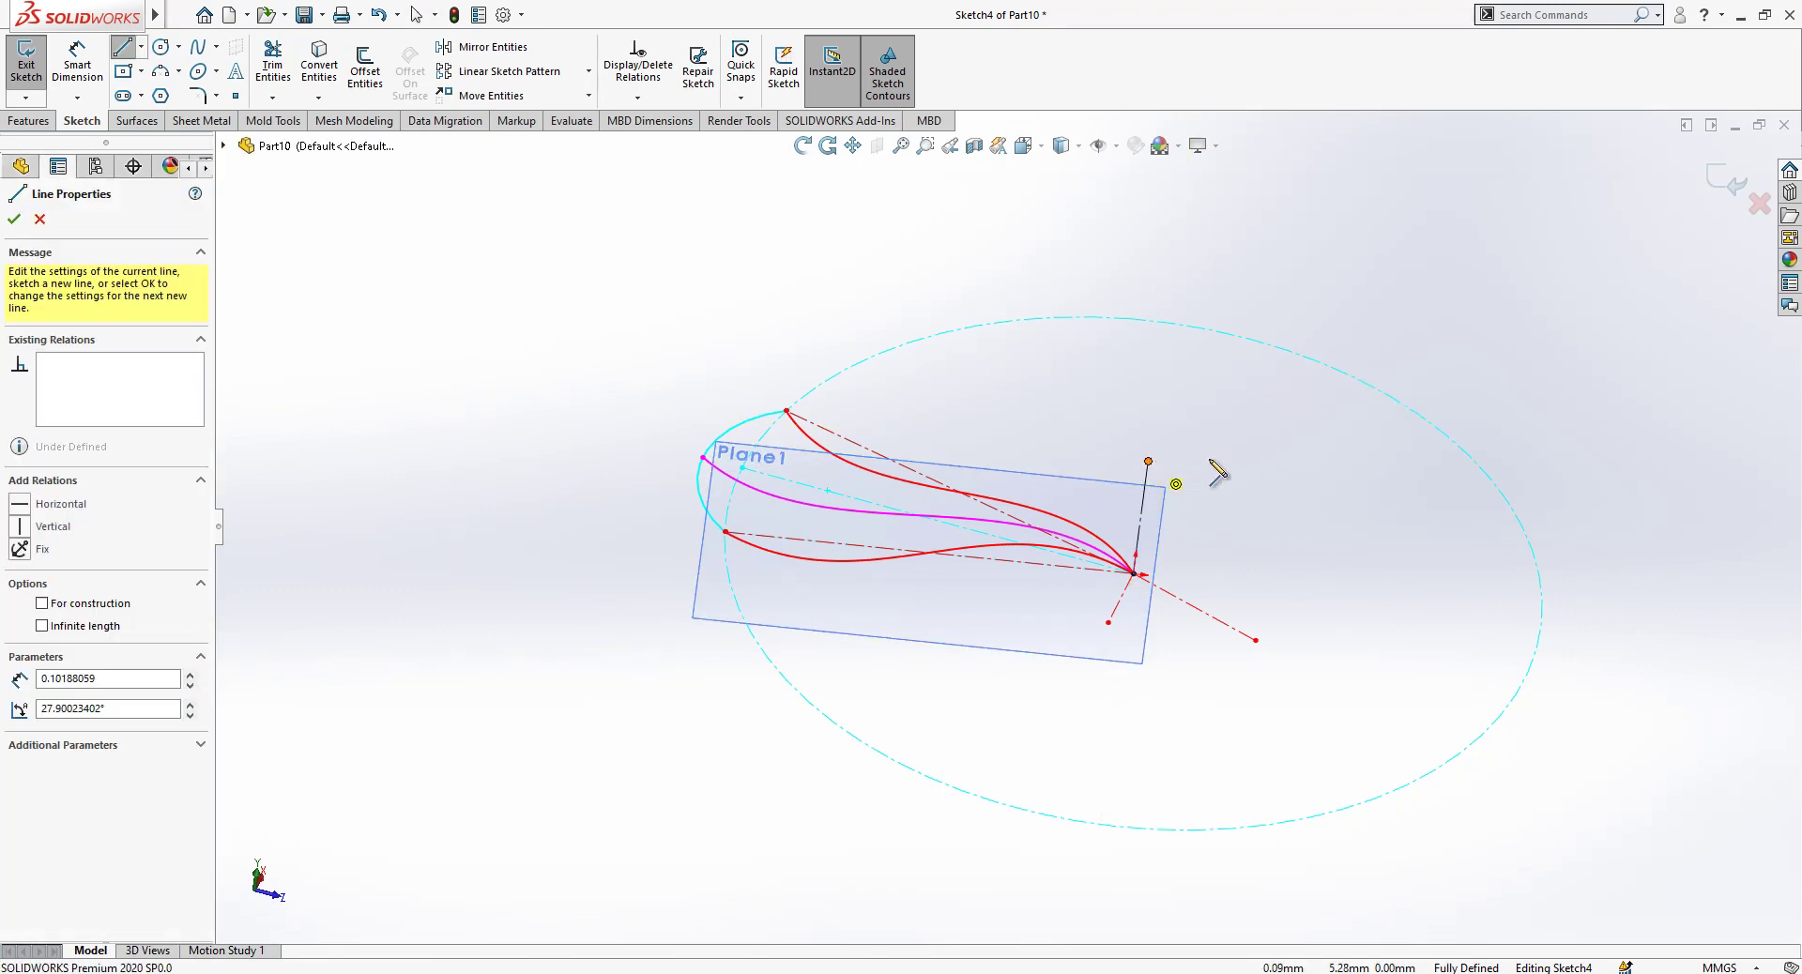
{"action": "left_click", "coordinate": [1259, 472]}
{"action": "key", "text": "Escape"}
{"action": "left_click", "coordinate": [1220, 469]}
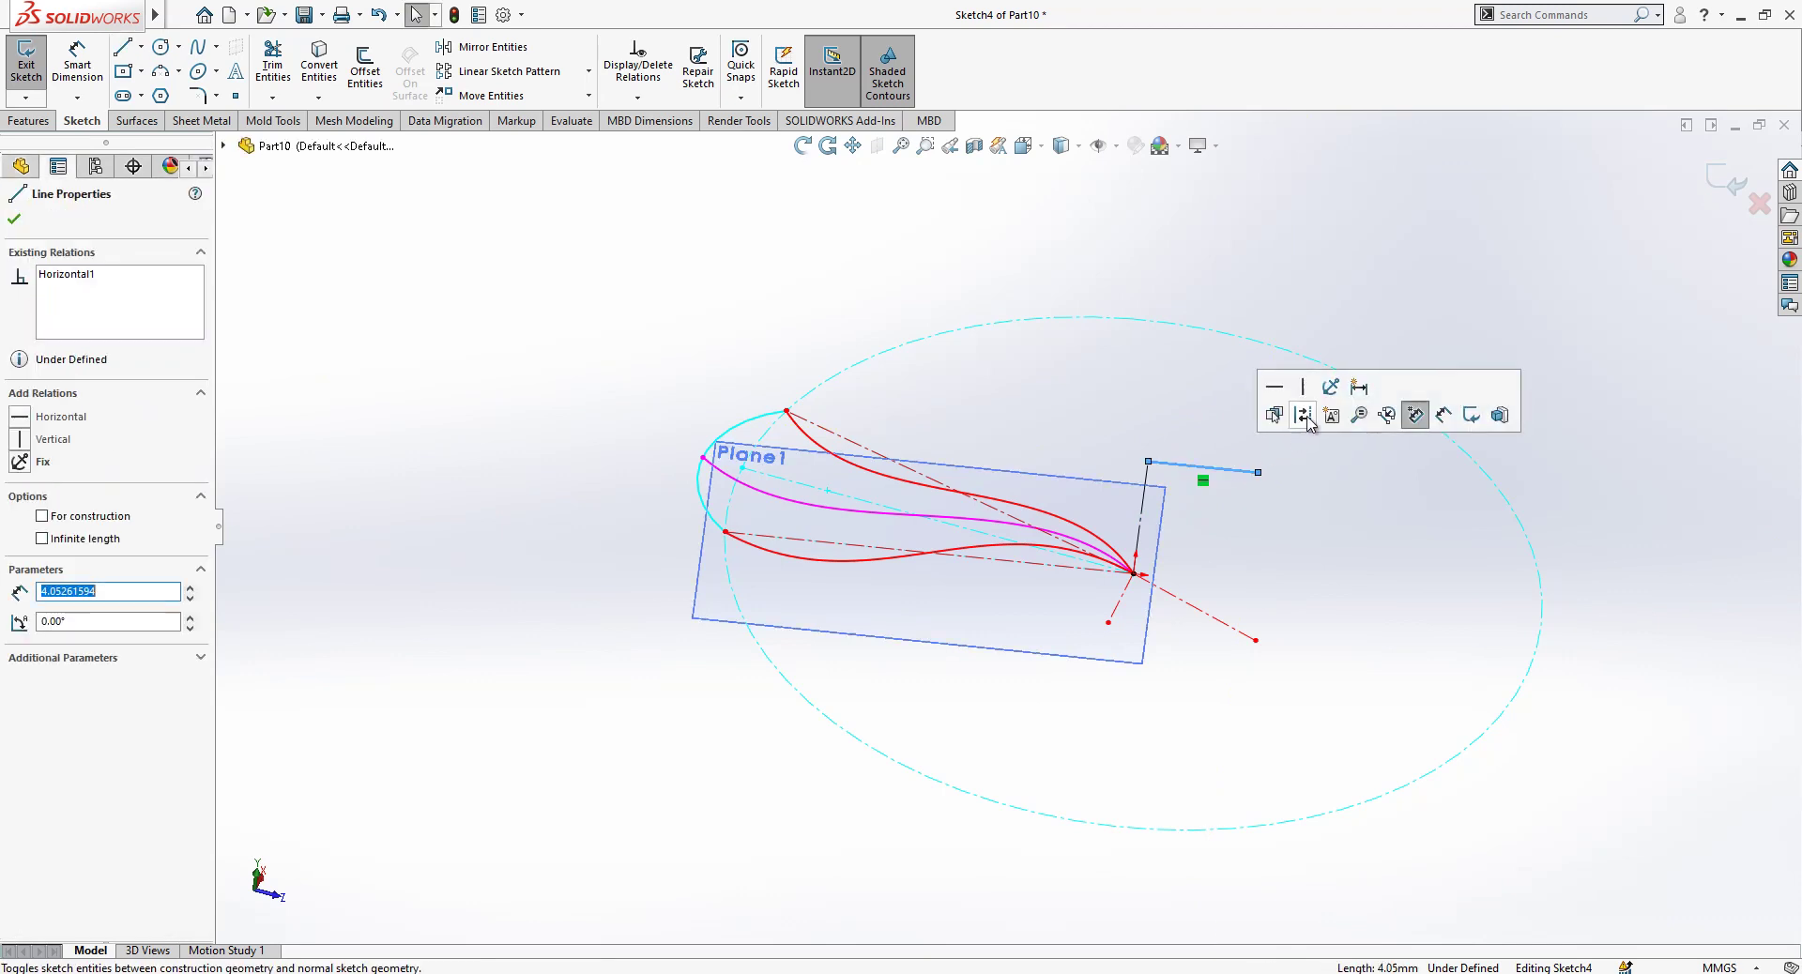
{"action": "left_click", "coordinate": [1308, 419]}
Dimension the vertical construction line above the origin to 4.5 mm.
{"action": "mouse_move", "coordinate": [1160, 546]}
{"action": "middle_mouse_down"}
{"action": "mouse_move", "coordinate": [1166, 383]}
{"action": "mouse_move", "coordinate": [1199, 382]}
{"action": "mouse_move", "coordinate": [1133, 462]}
{"action": "middle_mouse_up"}
{"action": "key", "text": "space"}
{"action": "left_click", "coordinate": [215, 125]}
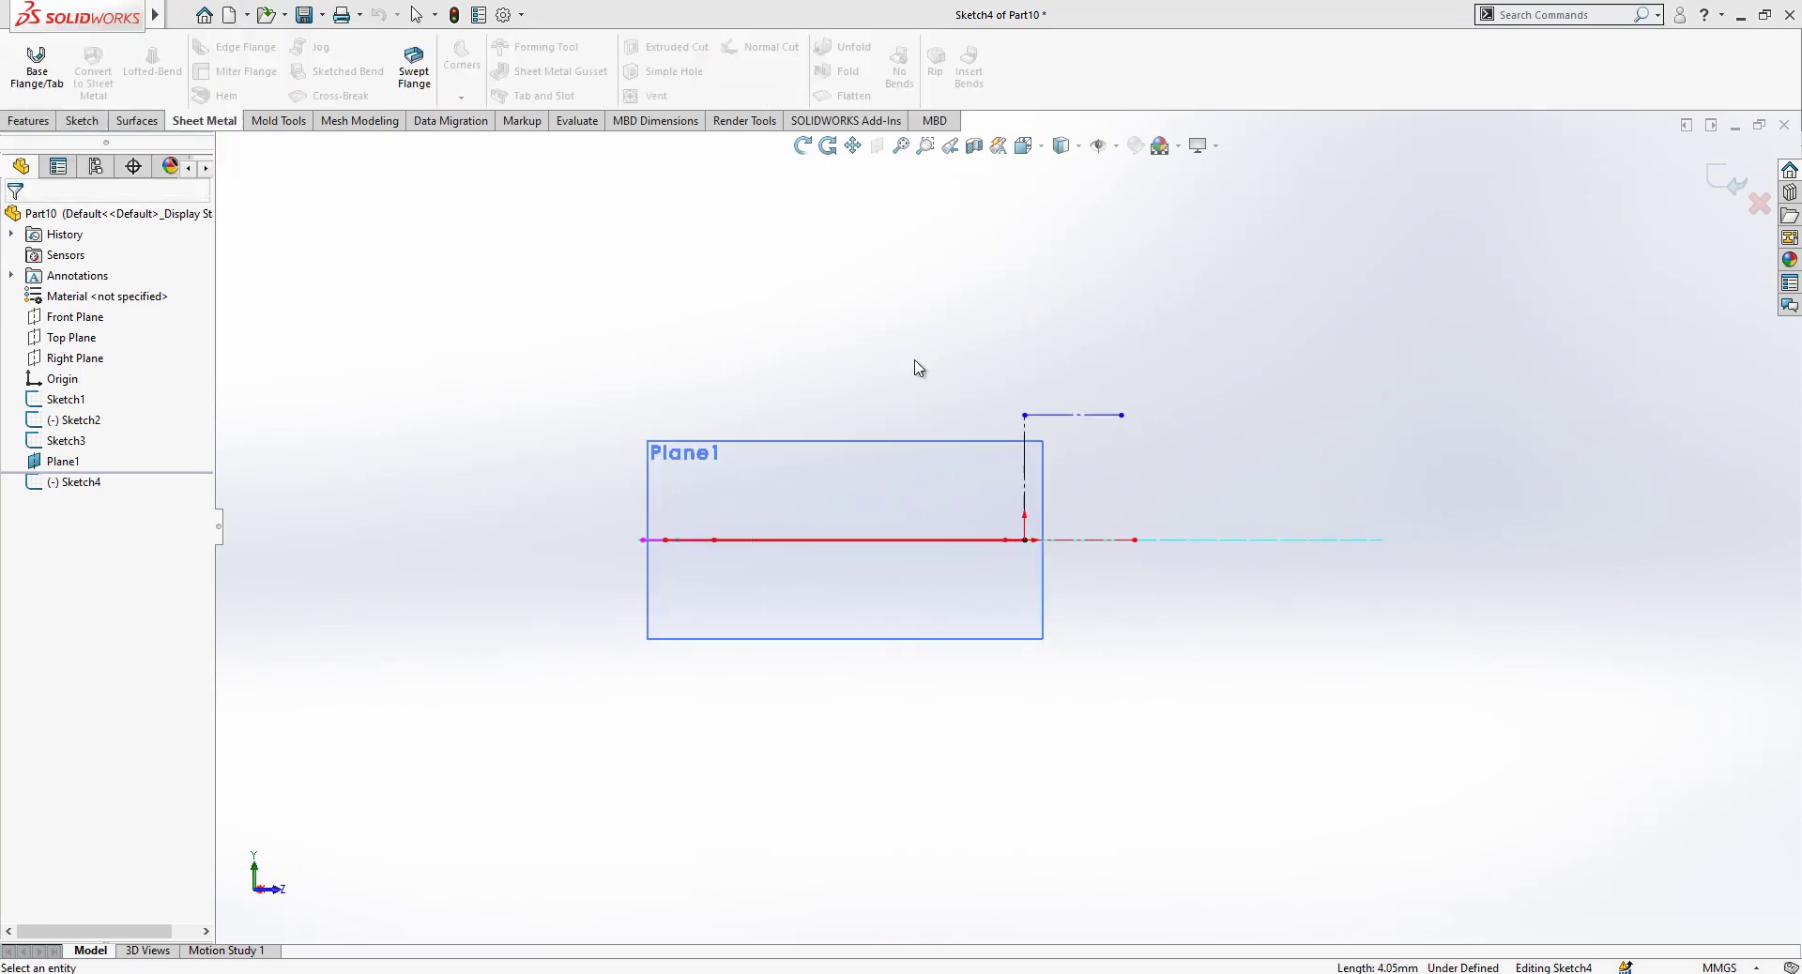
{"action": "left_click", "coordinate": [89, 125]}
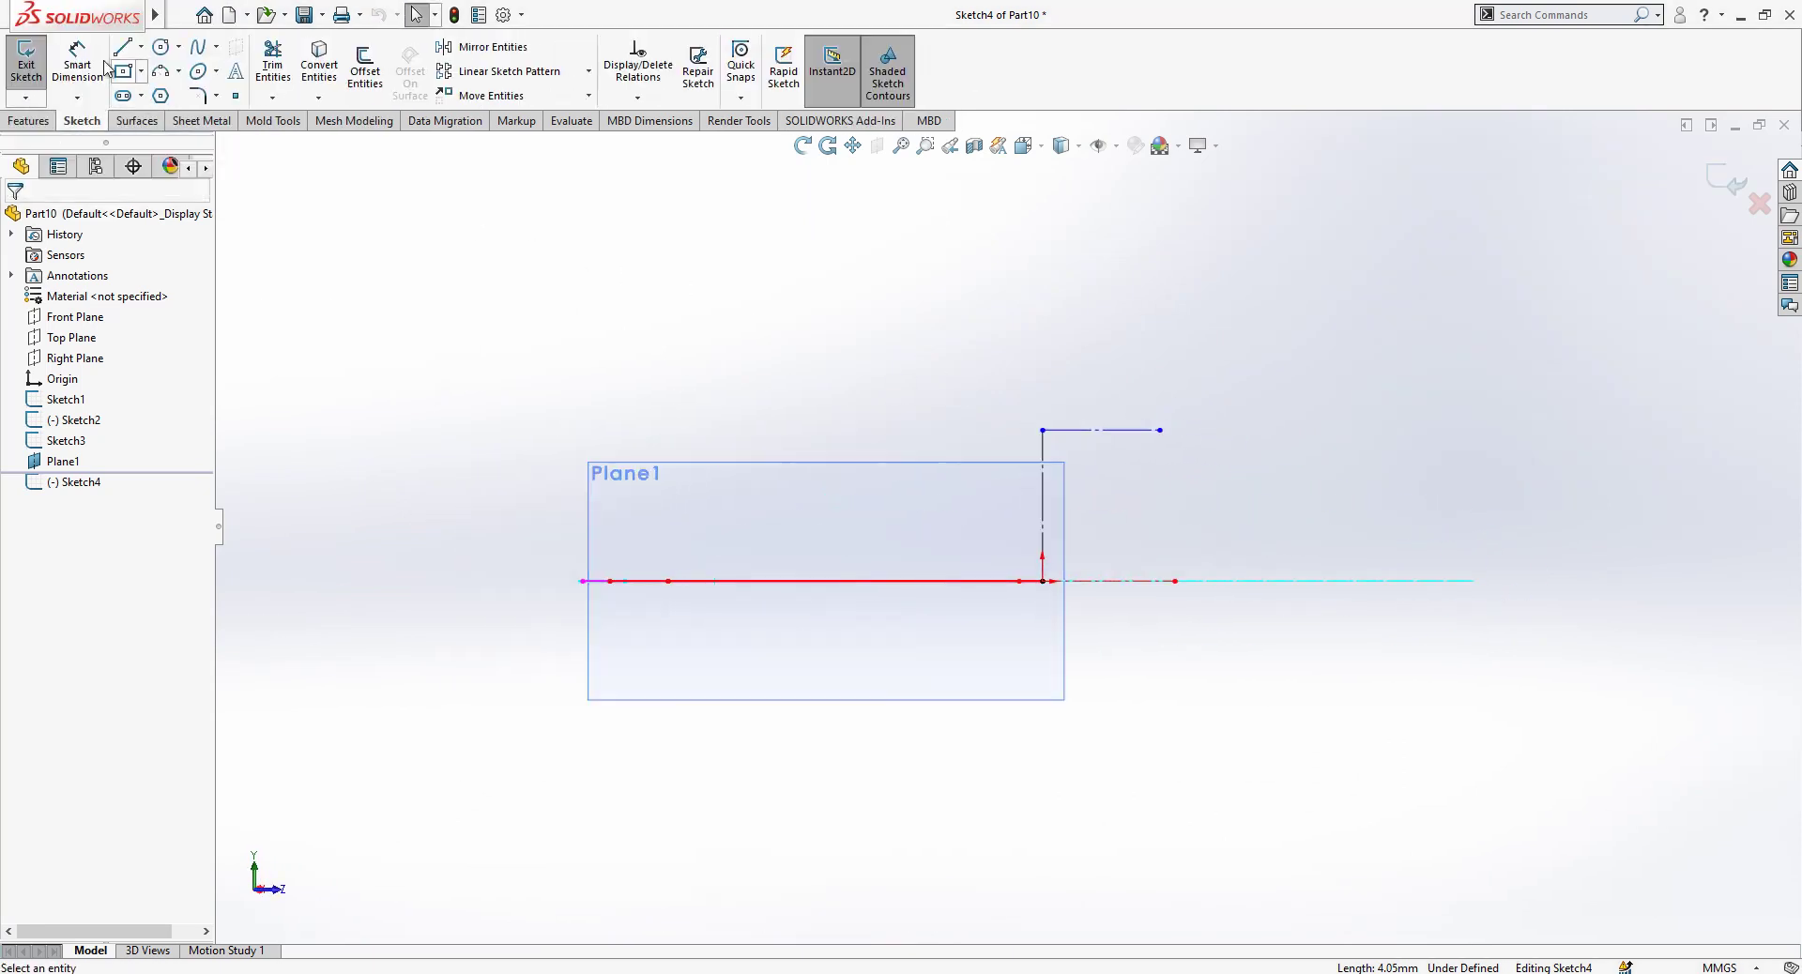
{"action": "left_click", "coordinate": [1043, 498]}
{"action": "left_click", "coordinate": [1118, 491]}
{"action": "type", "text": "4.5"}
{"action": "key", "text": "Return"}
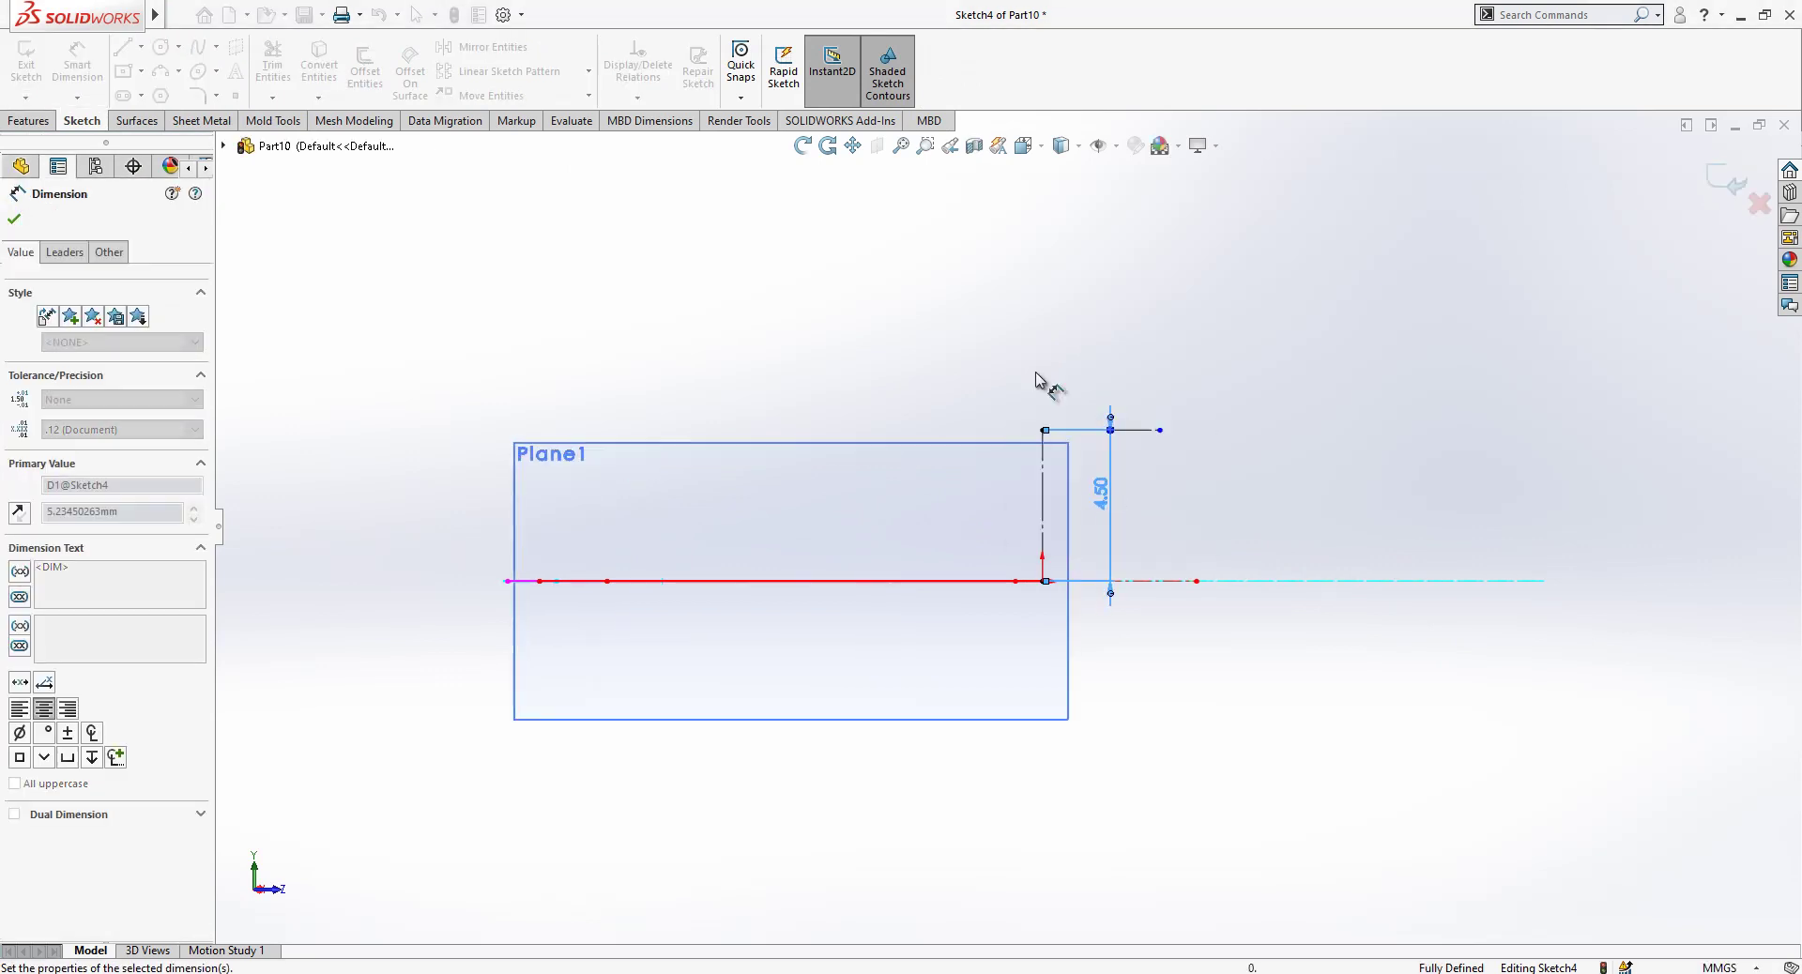
{"action": "left_click", "coordinate": [859, 410]}
Draw a three-point arc from the vertical line's upper end to near the petal's outer end, and make it tangent to the horizontal construction line.
{"action": "left_click", "coordinate": [164, 79]}
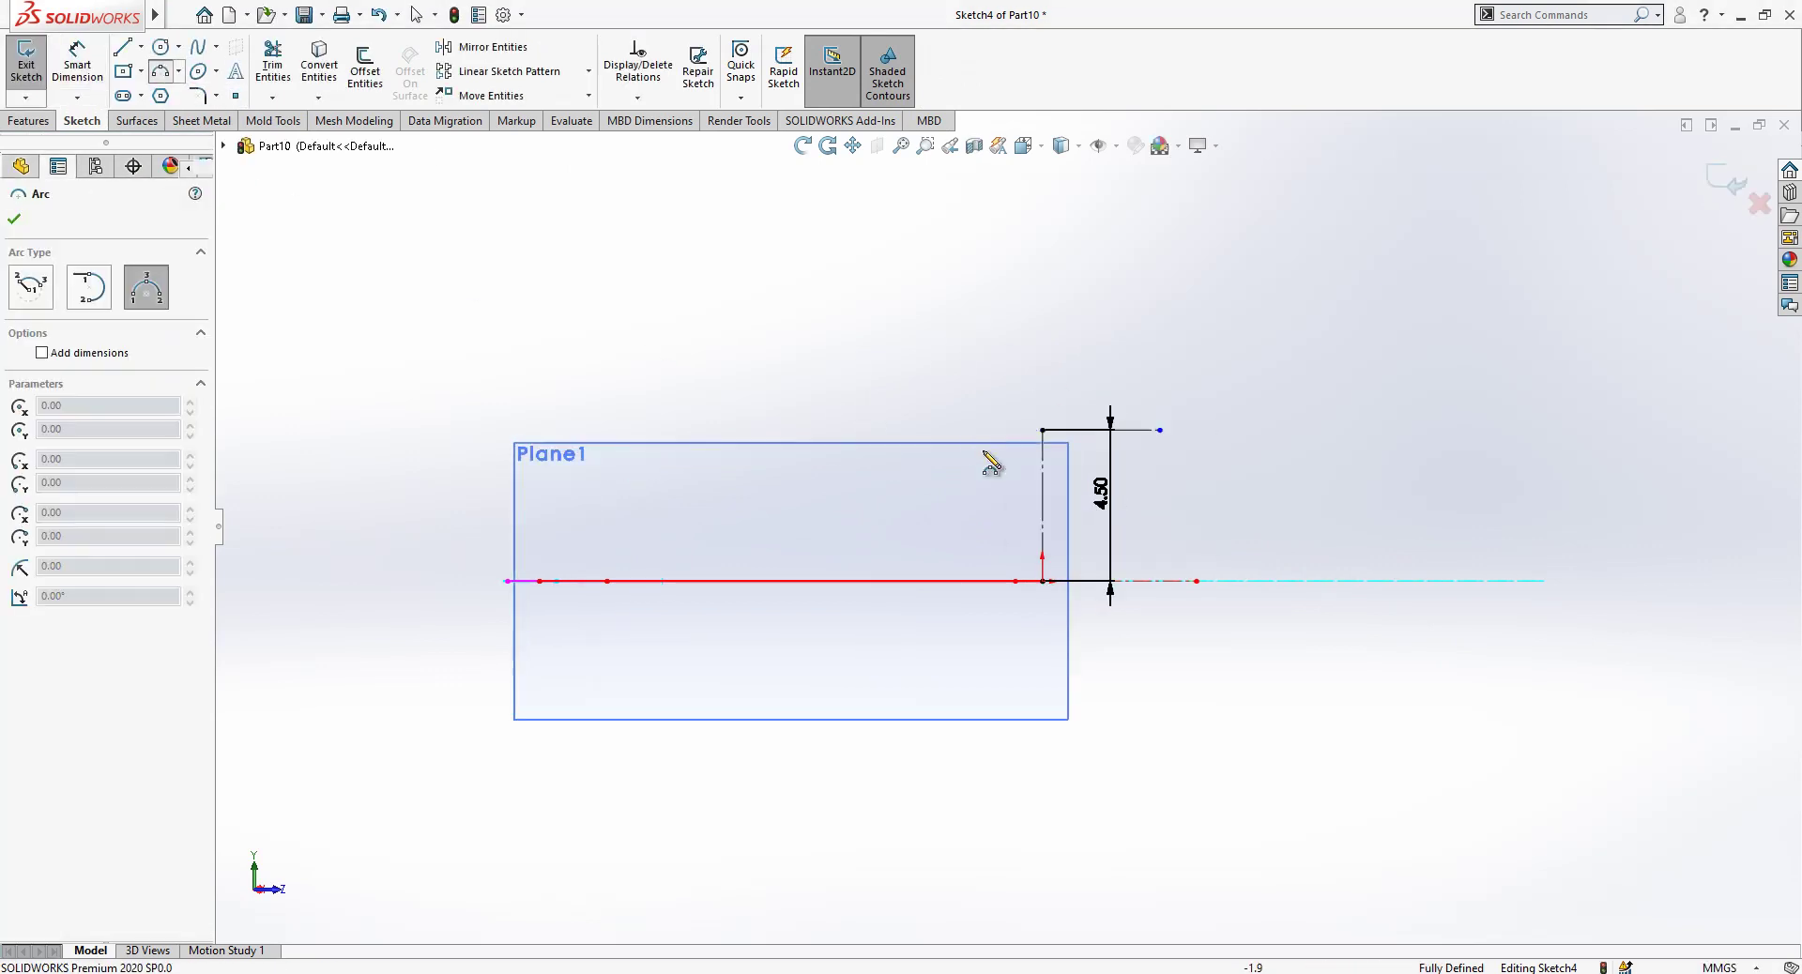
{"action": "left_click", "coordinate": [1043, 431]}
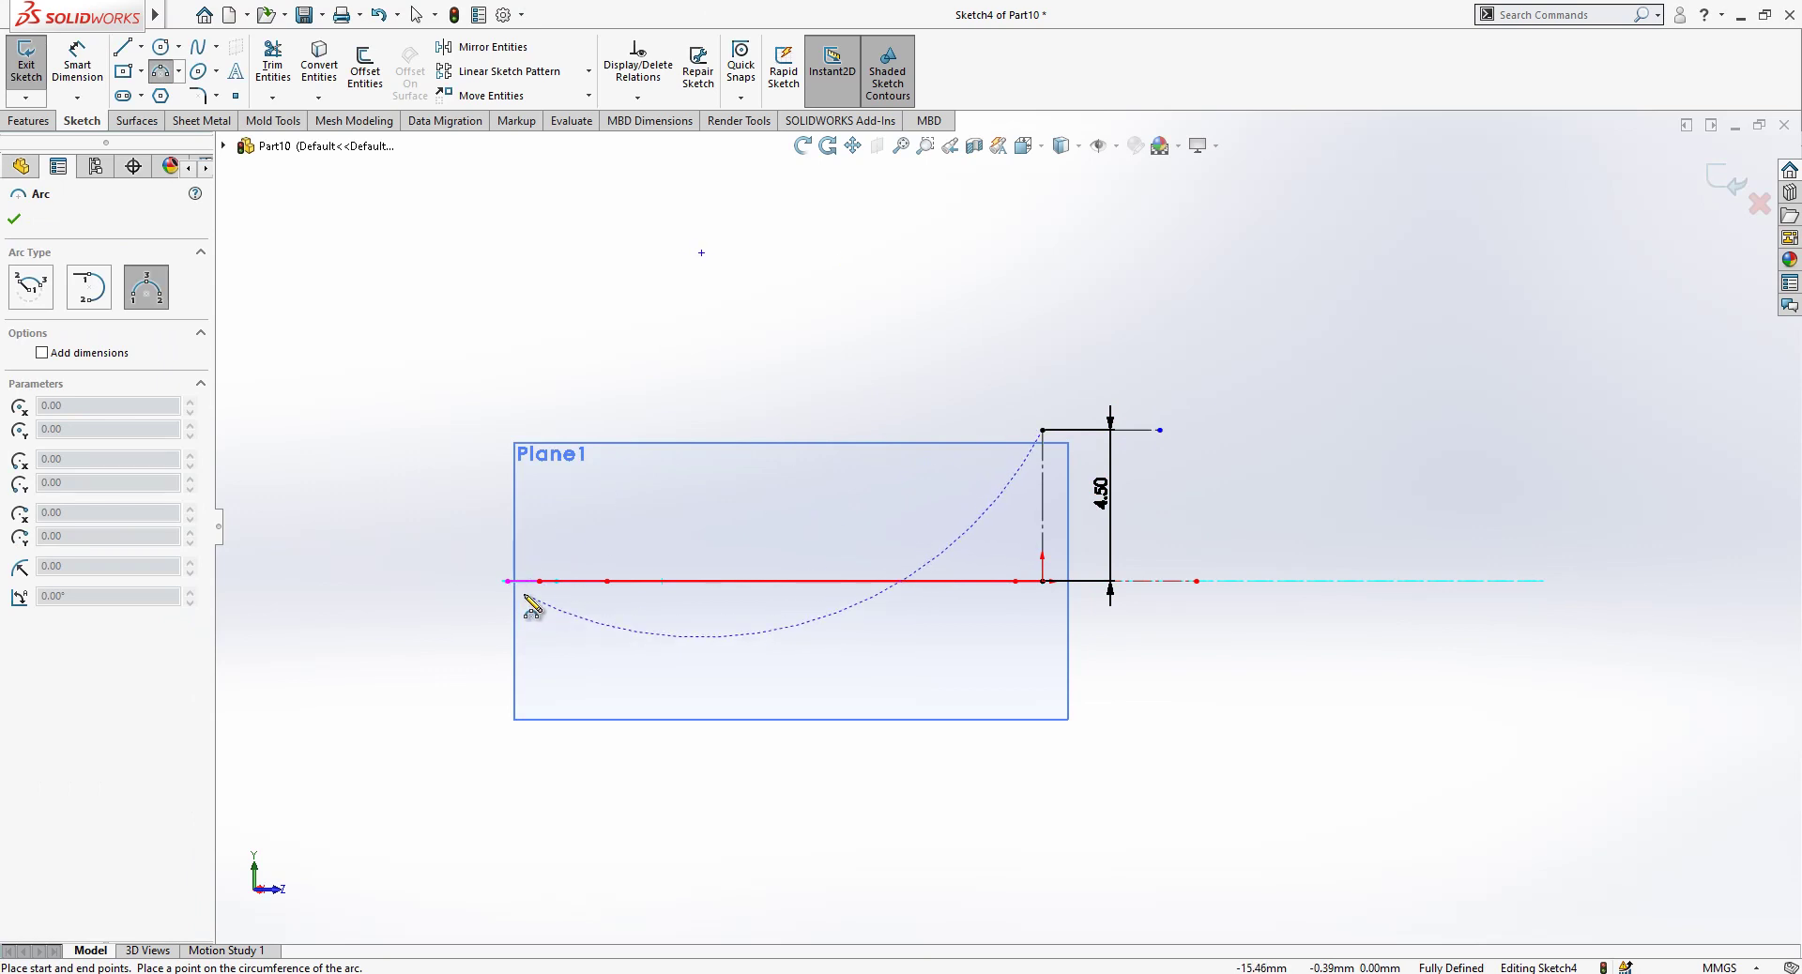
{"action": "left_click", "coordinate": [506, 581]}
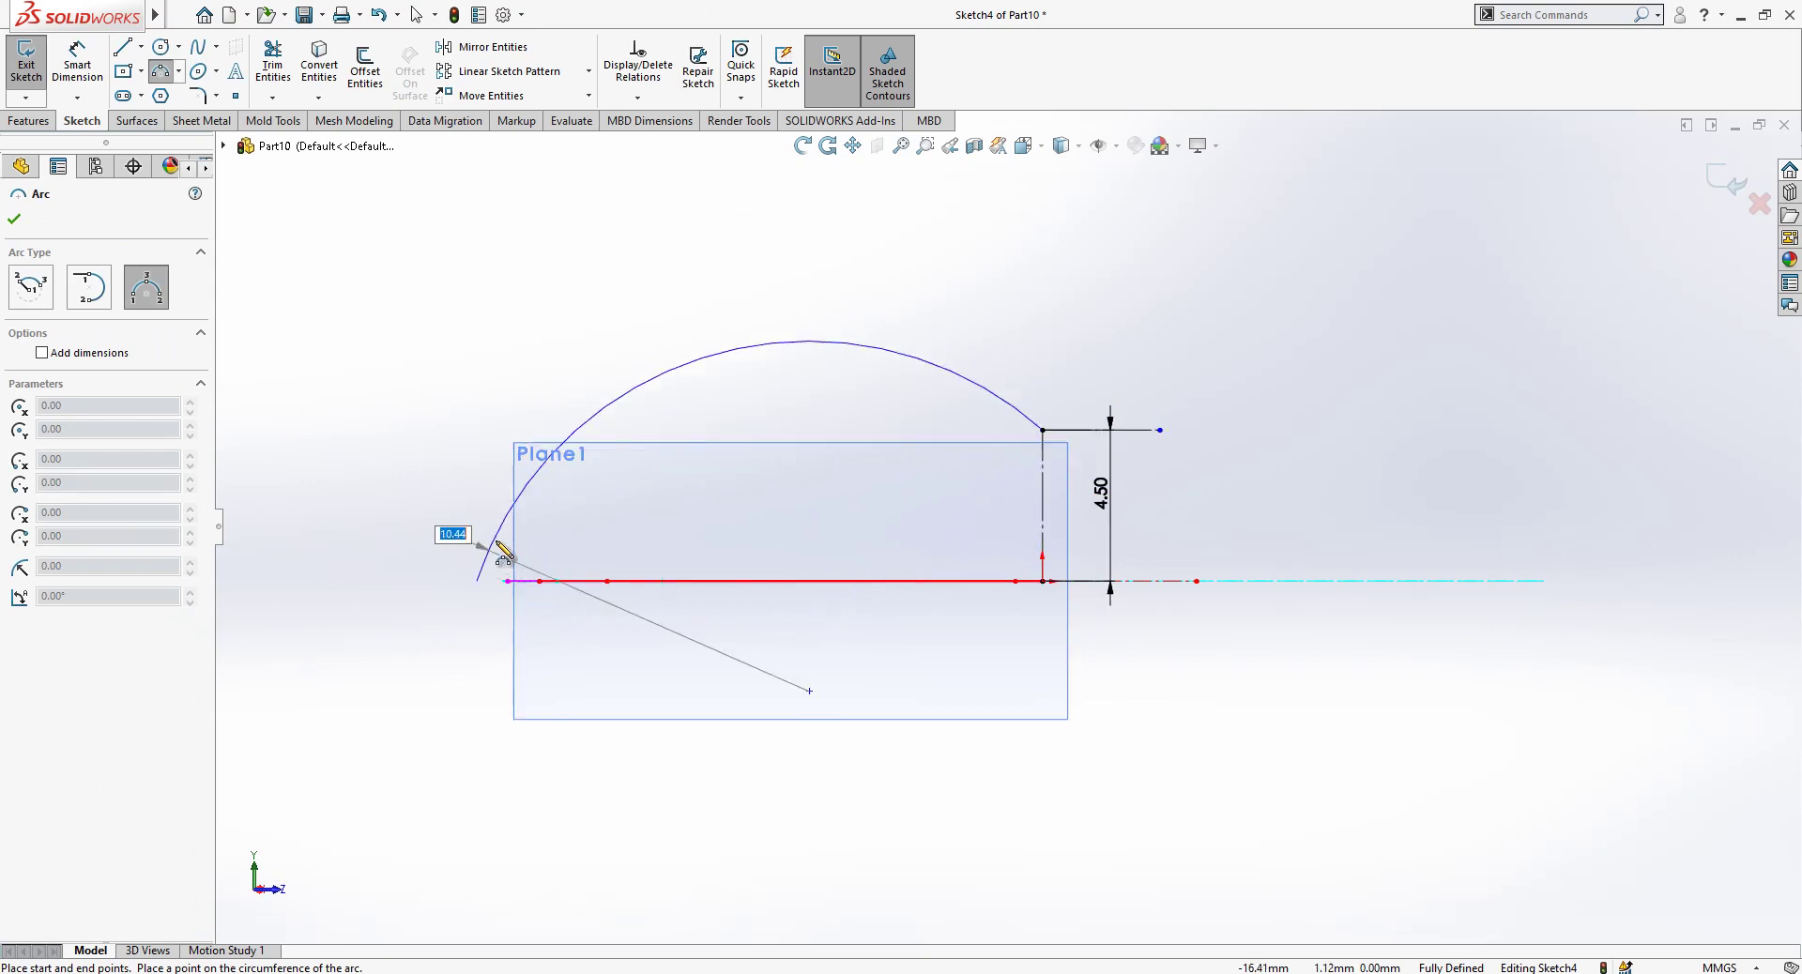
{"action": "left_click", "coordinate": [599, 514]}
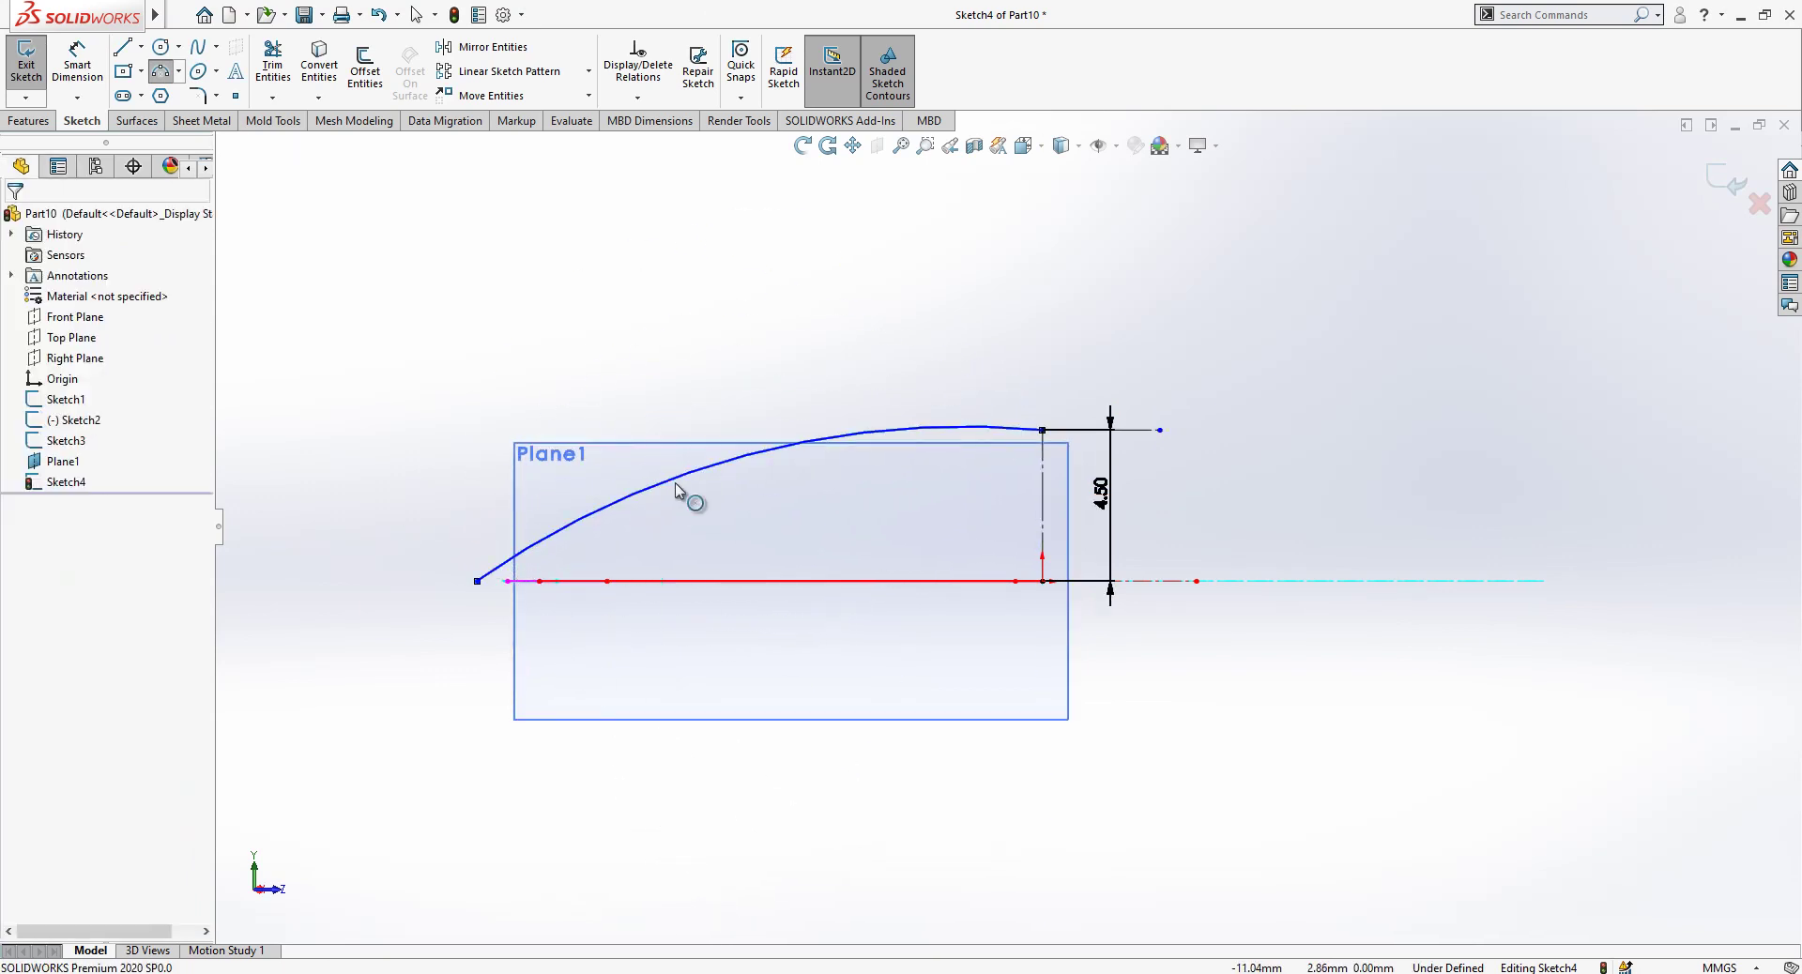
{"action": "left_click", "coordinate": [1058, 431], "text": "ctrl"}
{"action": "left_click", "coordinate": [52, 522]}
{"action": "left_click", "coordinate": [922, 357]}
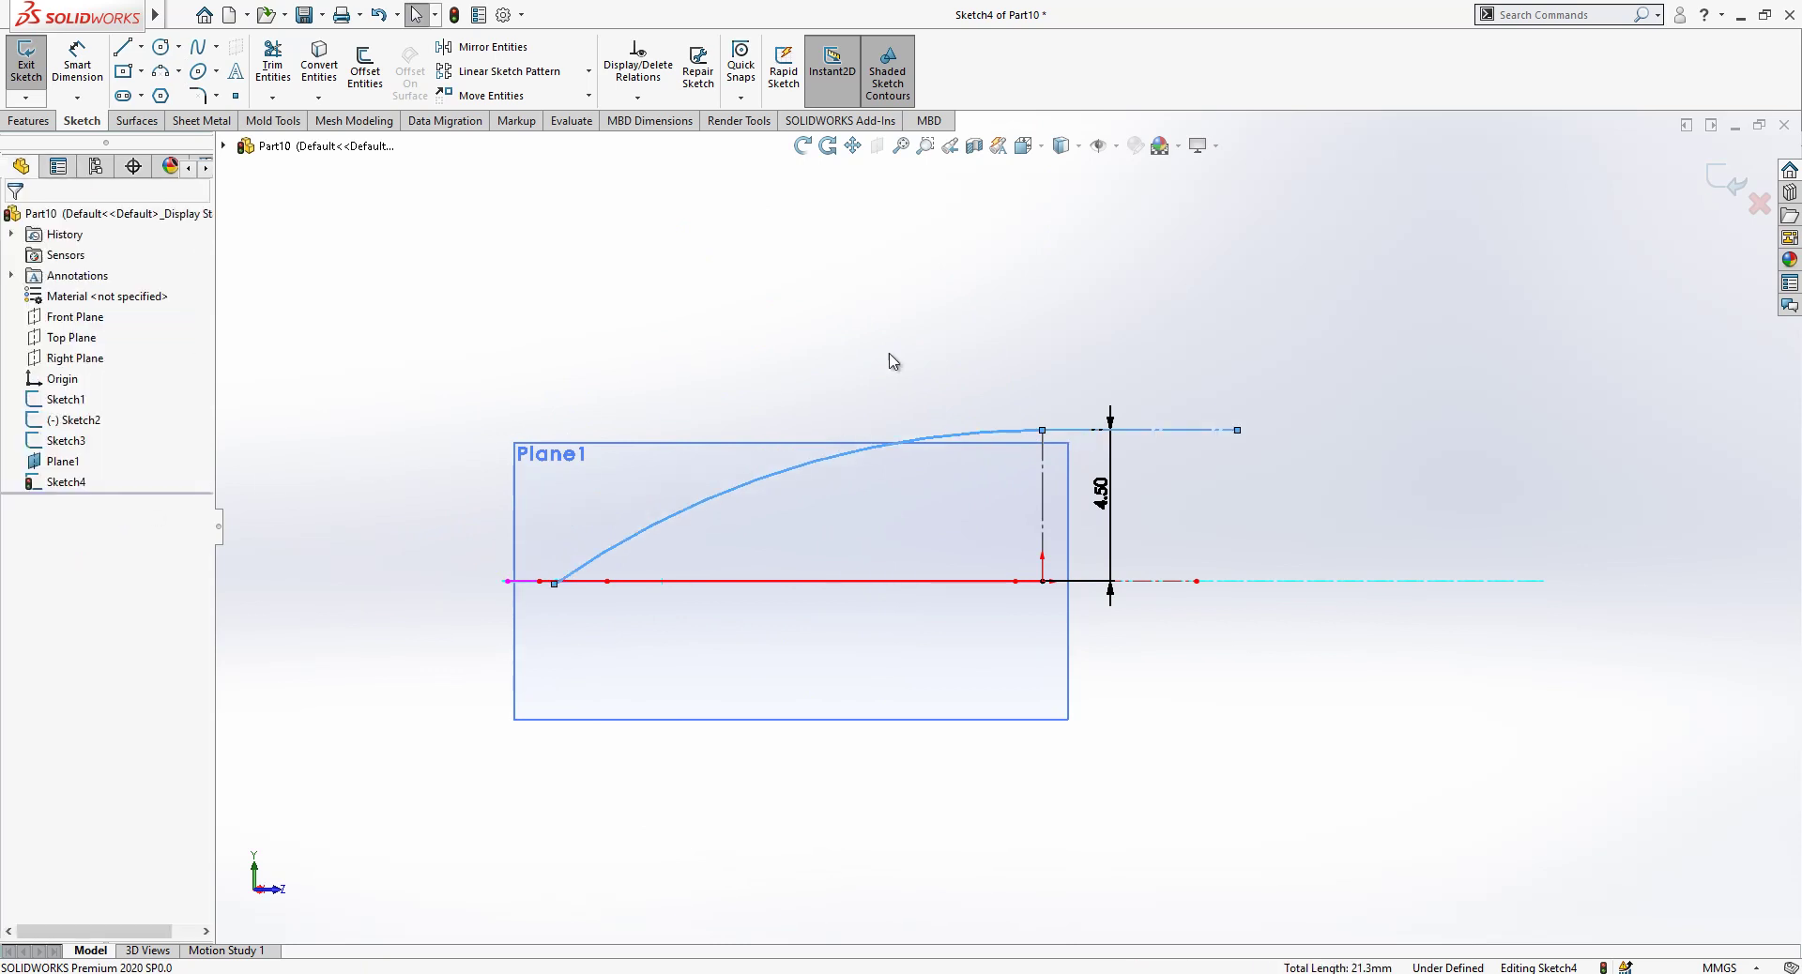
Make the arc's lower endpoint coincident with the outer end of the petal's side spline lying on the sketch plane.
{"action": "mouse_move", "coordinate": [969, 392]}
{"action": "middle_mouse_down"}
{"action": "mouse_move", "coordinate": [953, 499]}
{"action": "mouse_move", "coordinate": [804, 551]}
{"action": "mouse_move", "coordinate": [591, 576]}
{"action": "middle_mouse_up"}
{"action": "left_click", "coordinate": [560, 559]}
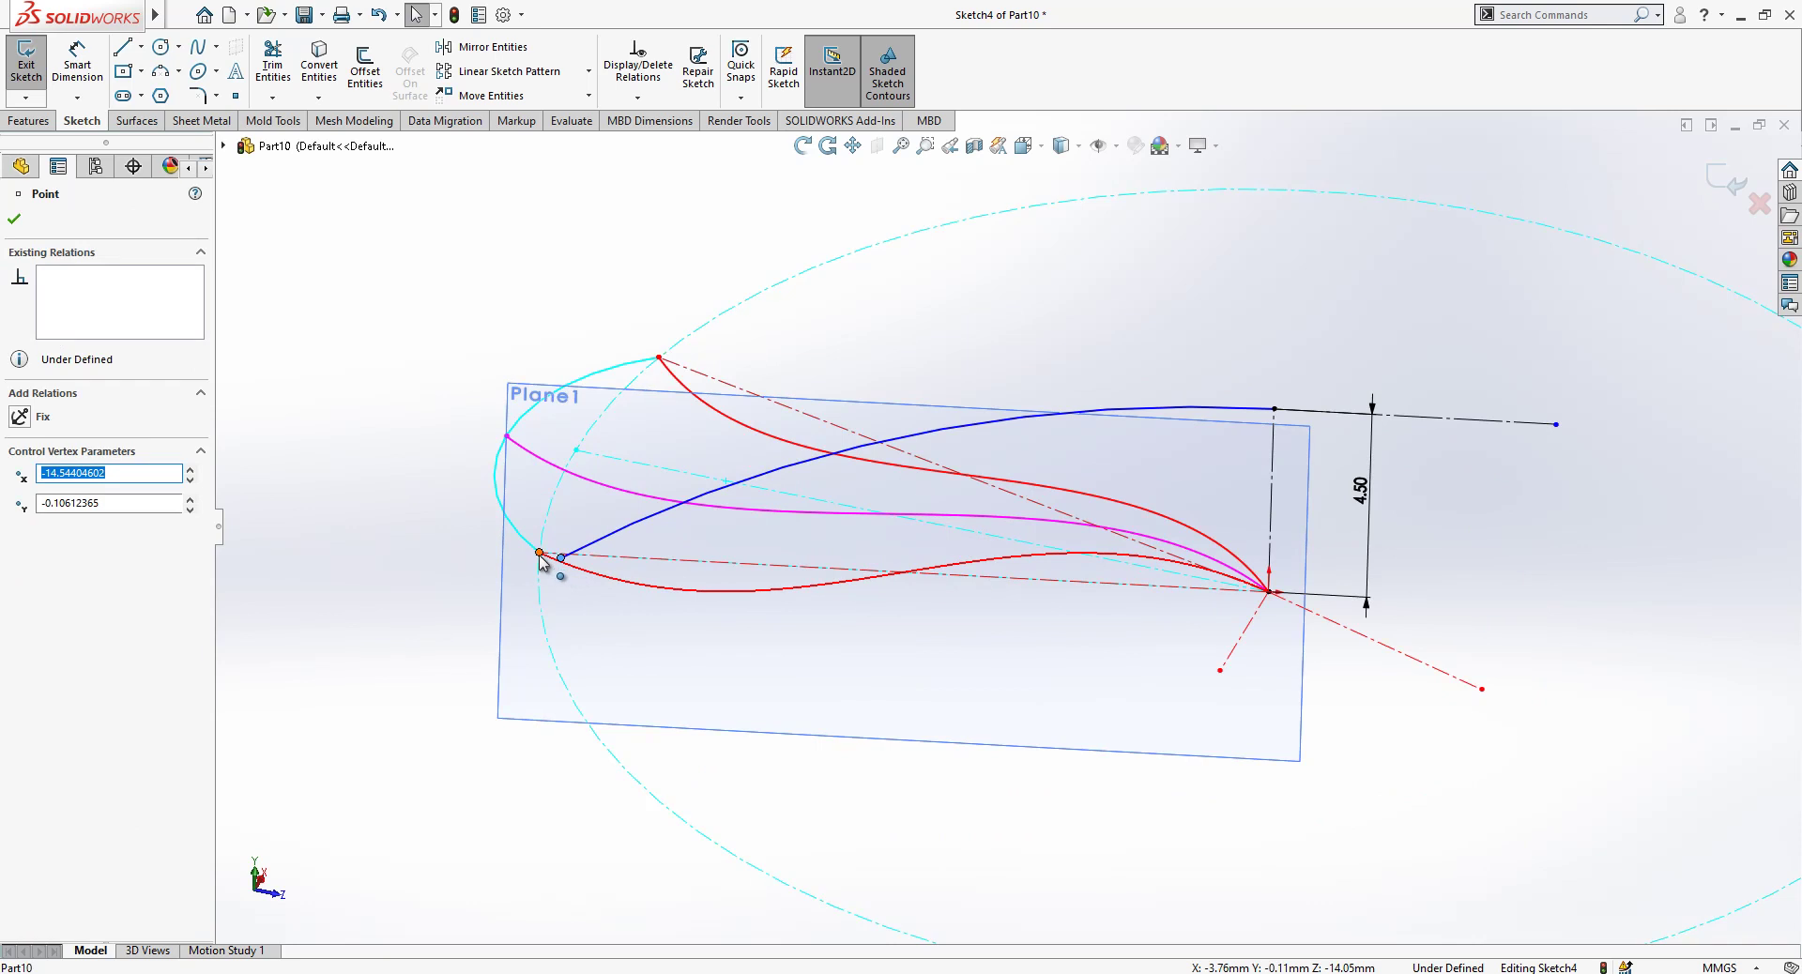
{"action": "left_click", "coordinate": [539, 554], "text": "ctrl"}
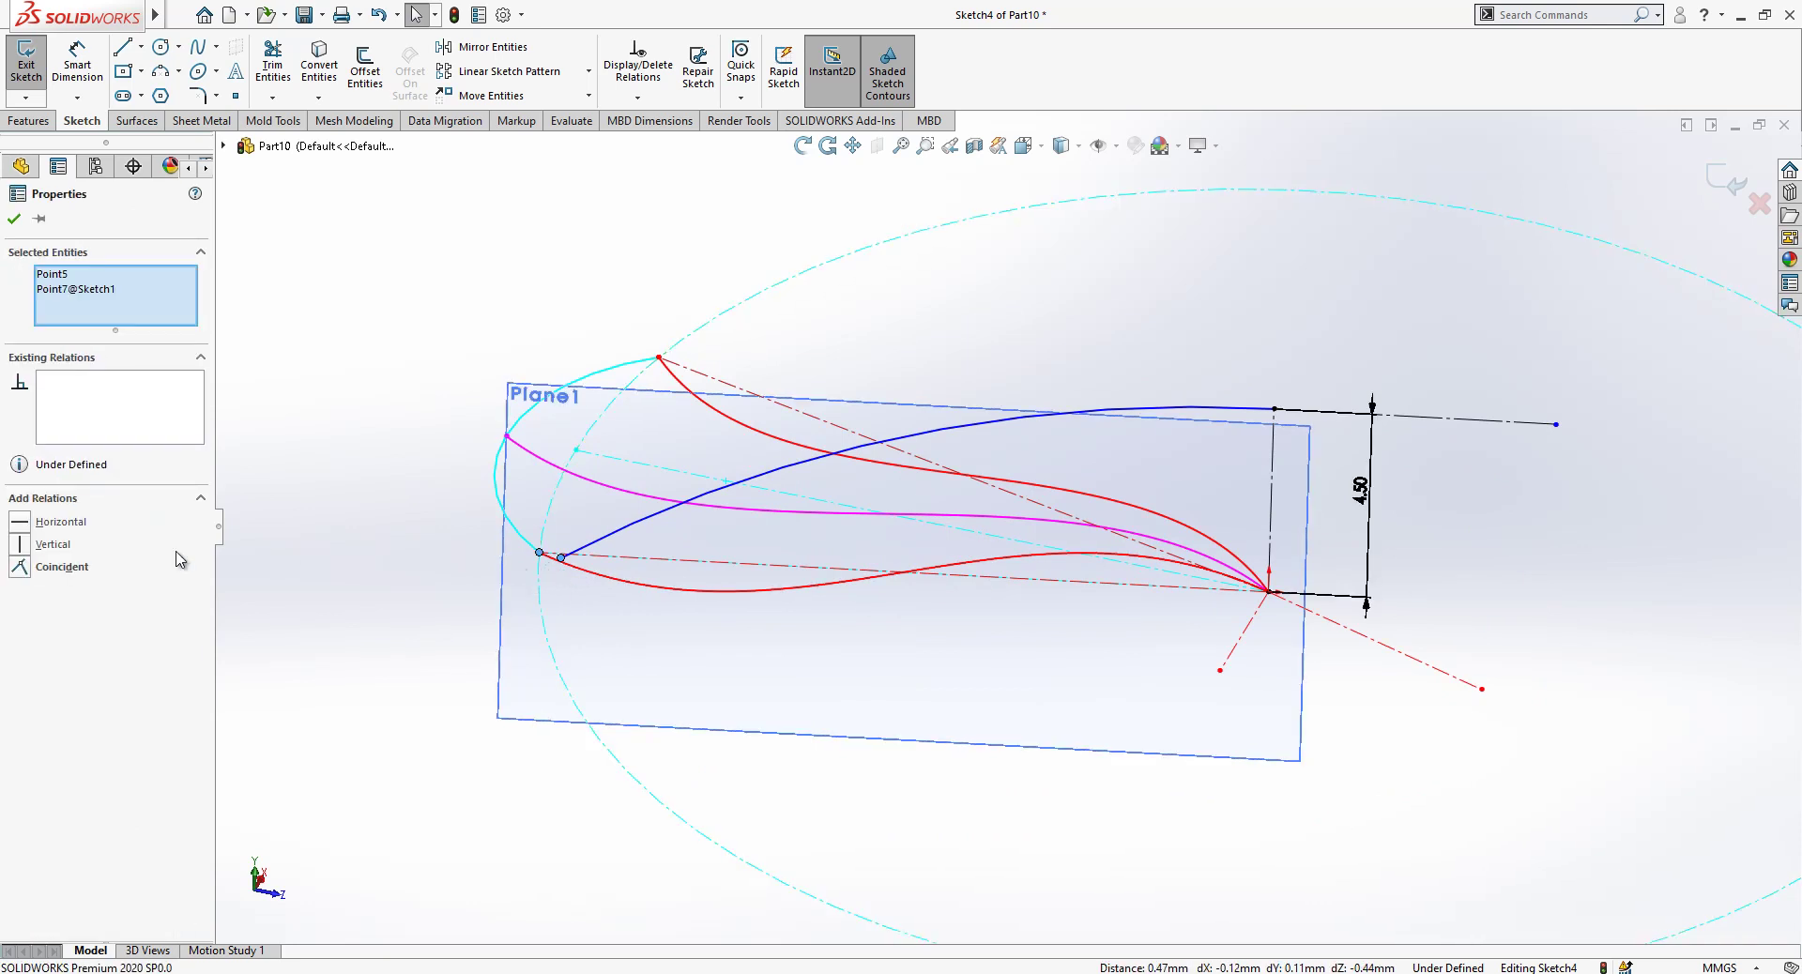
{"action": "left_click", "coordinate": [94, 584]}
{"action": "left_click", "coordinate": [323, 660]}
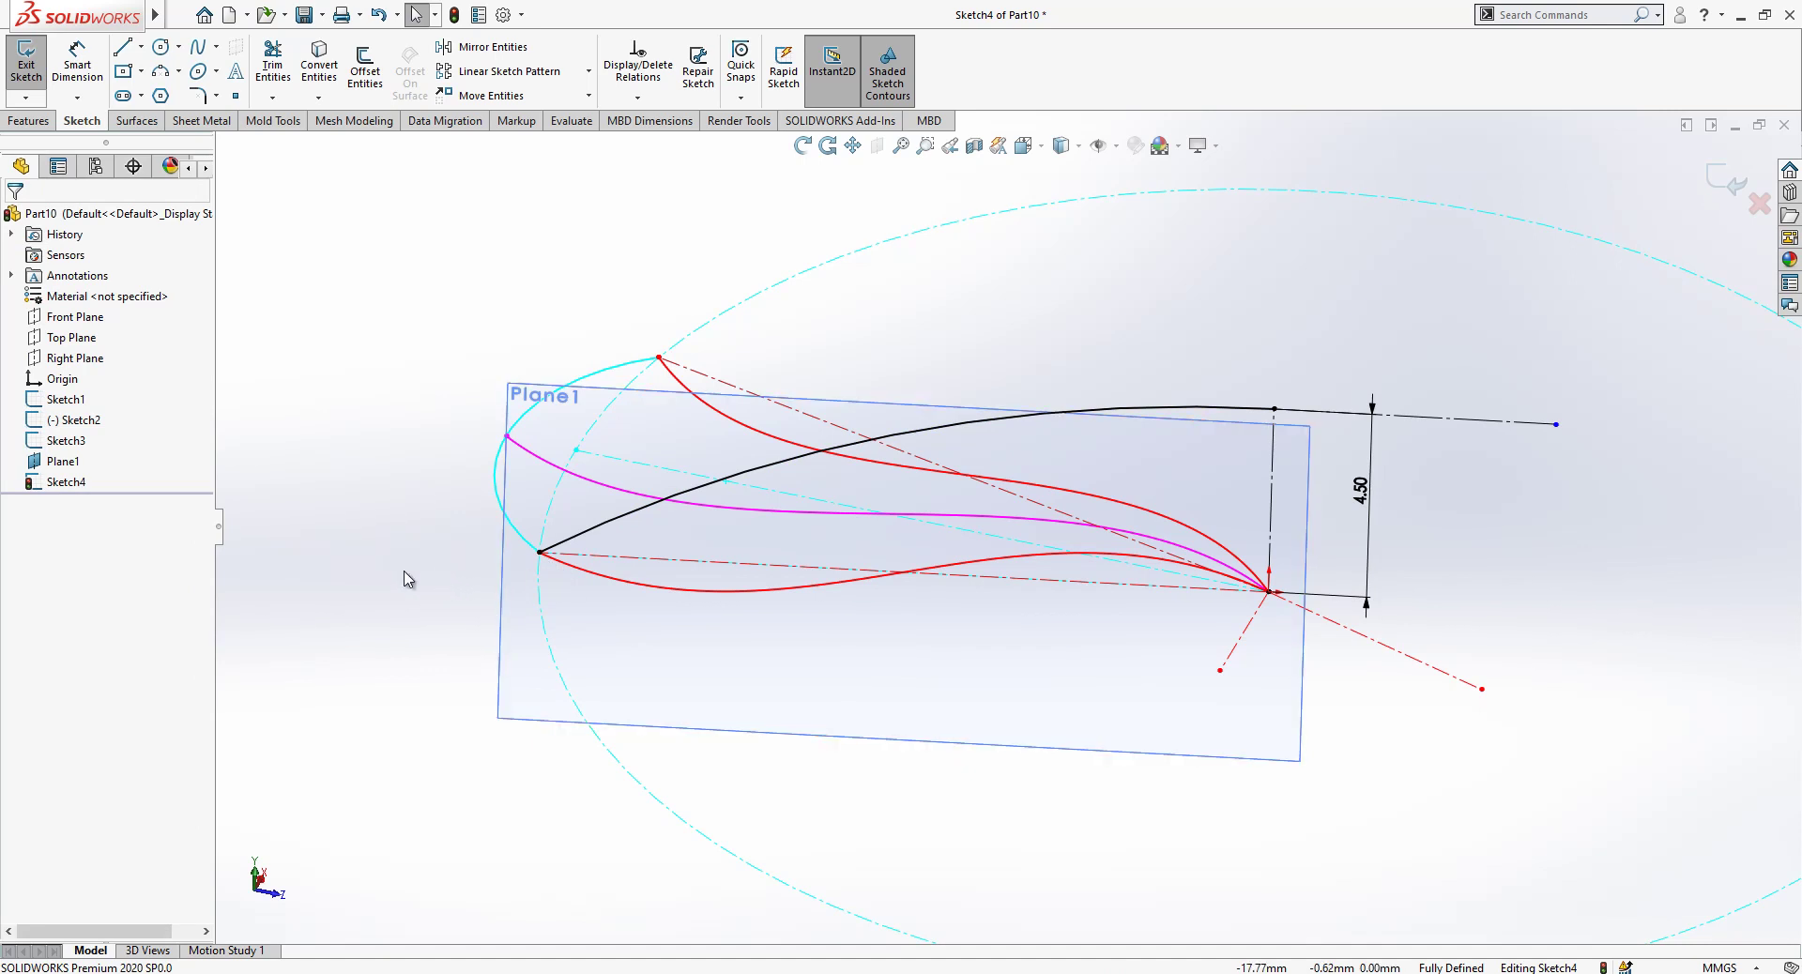
{"action": "key", "text": "ctrl+z"}
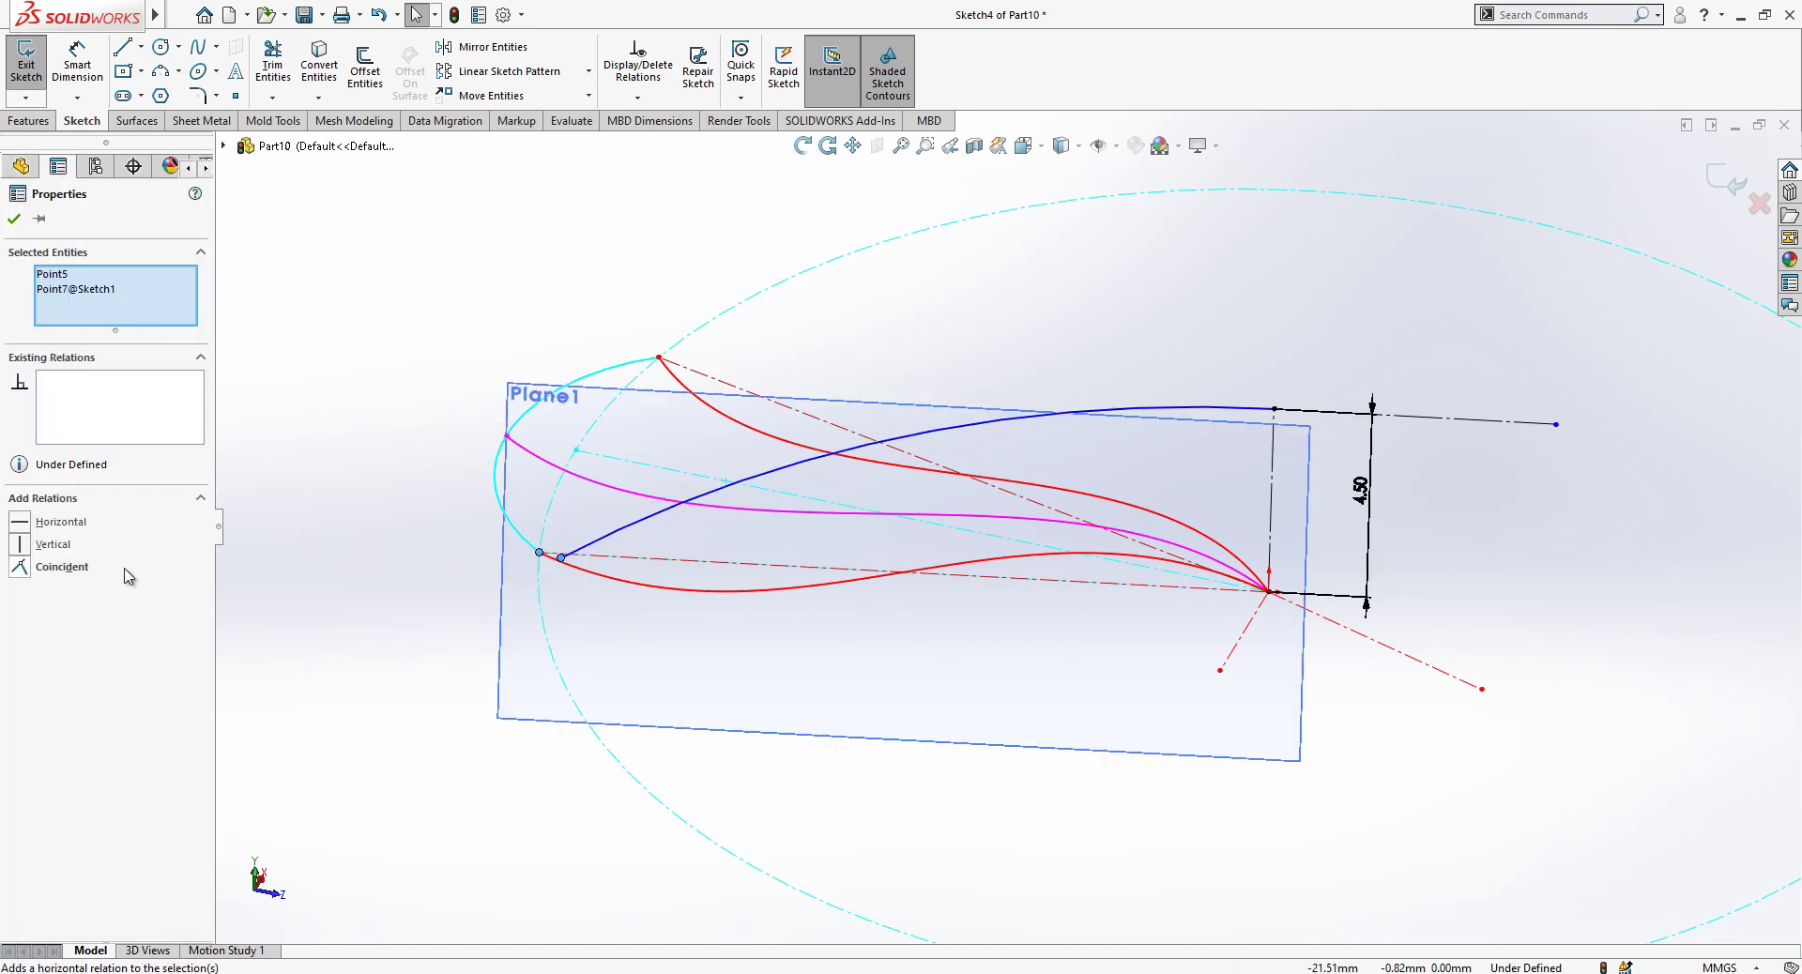
{"action": "left_click", "coordinate": [89, 568]}
{"action": "key", "text": "Escape"}
Exit the arc sketch and hide Plane1.
{"action": "scroll", "coordinate": [1179, 438], "scroll_direction": "up", "scroll_amount": 3}
{"action": "mouse_move", "coordinate": [1180, 439]}
{"action": "middle_mouse_down"}
{"action": "mouse_move", "coordinate": [1229, 314]}
{"action": "mouse_move", "coordinate": [1269, 388]}
{"action": "mouse_move", "coordinate": [1260, 449]}
{"action": "middle_mouse_up"}
{"action": "left_click", "coordinate": [1725, 181]}
{"action": "left_click", "coordinate": [803, 563]}
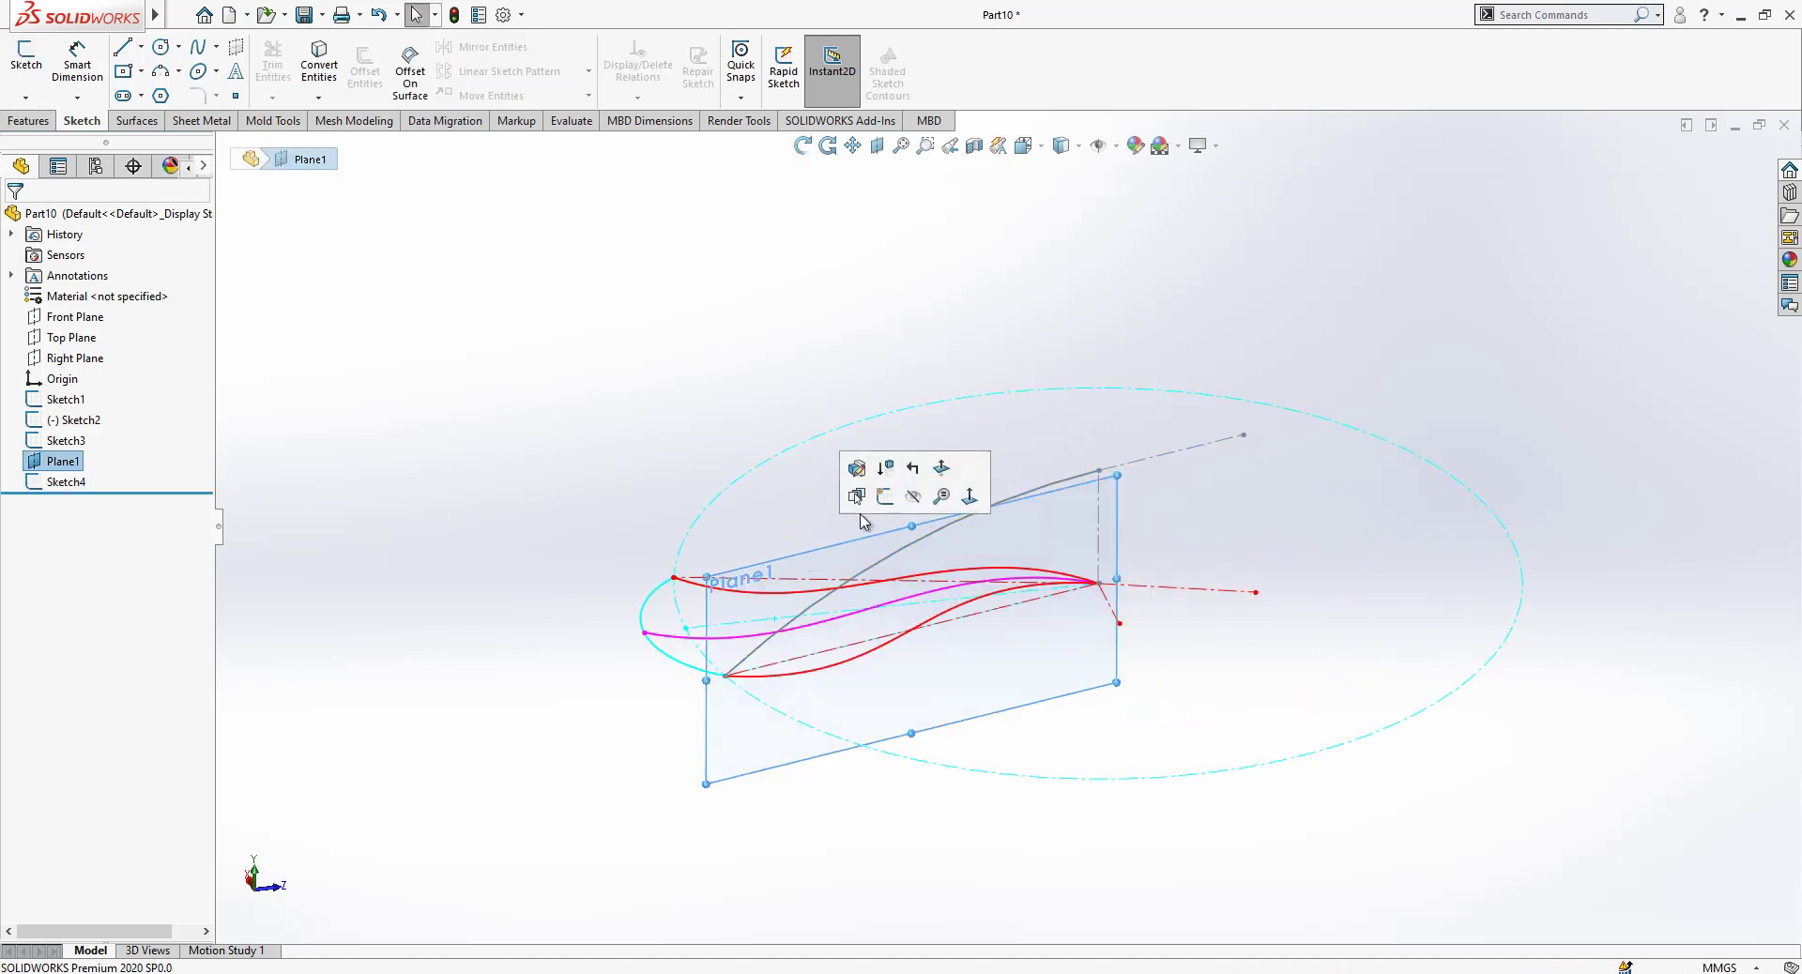
{"action": "left_click", "coordinate": [909, 505]}
{"action": "mouse_move", "coordinate": [985, 414]}
{"action": "middle_mouse_down"}
{"action": "mouse_move", "coordinate": [1130, 527]}
{"action": "mouse_move", "coordinate": [1220, 438]}
{"action": "mouse_move", "coordinate": [1324, 438]}
{"action": "mouse_move", "coordinate": [1207, 461]}
{"action": "mouse_move", "coordinate": [1155, 544]}
{"action": "mouse_move", "coordinate": [1171, 676]}
{"action": "mouse_move", "coordinate": [1095, 482]}
{"action": "mouse_move", "coordinate": [1016, 541]}
{"action": "mouse_move", "coordinate": [1264, 535]}
{"action": "mouse_move", "coordinate": [1248, 656]}
{"action": "mouse_move", "coordinate": [1208, 656]}
{"action": "mouse_move", "coordinate": [1184, 563]}
{"action": "middle_mouse_up"}
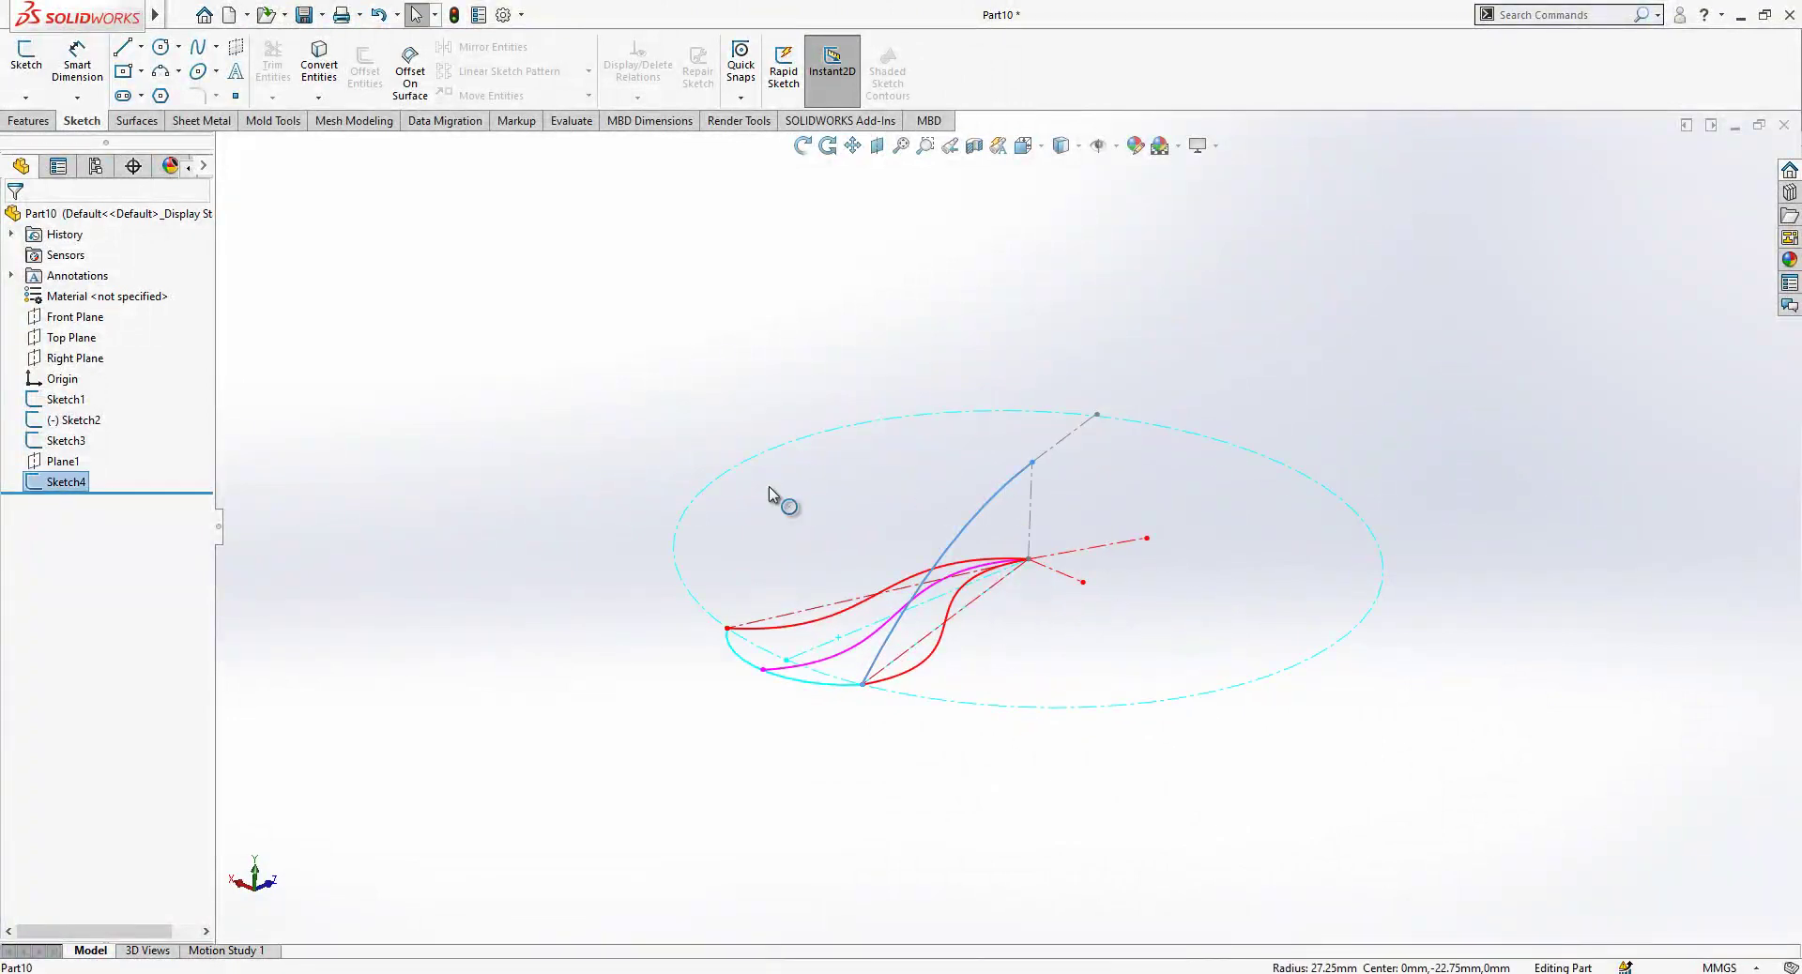
Create a revolved surface from Sketch4, turning the arc 360° about the vertical construction line.
{"action": "left_click", "coordinate": [57, 483]}
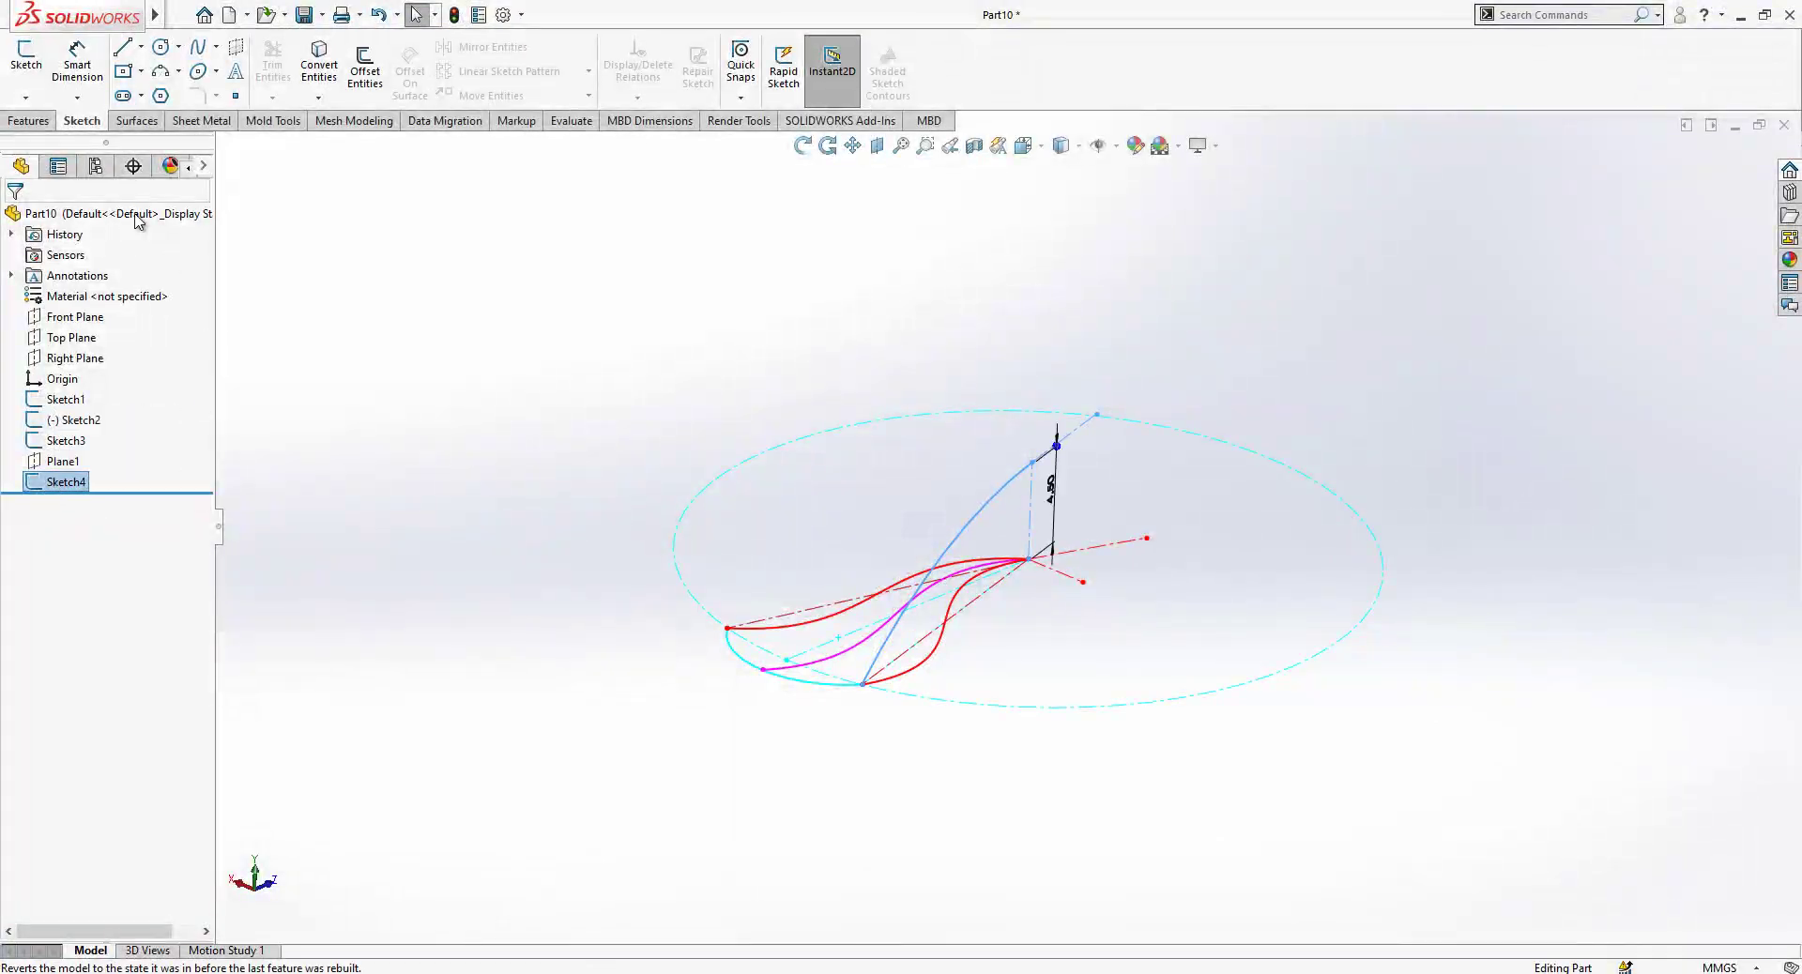
{"action": "left_click", "coordinate": [138, 122]}
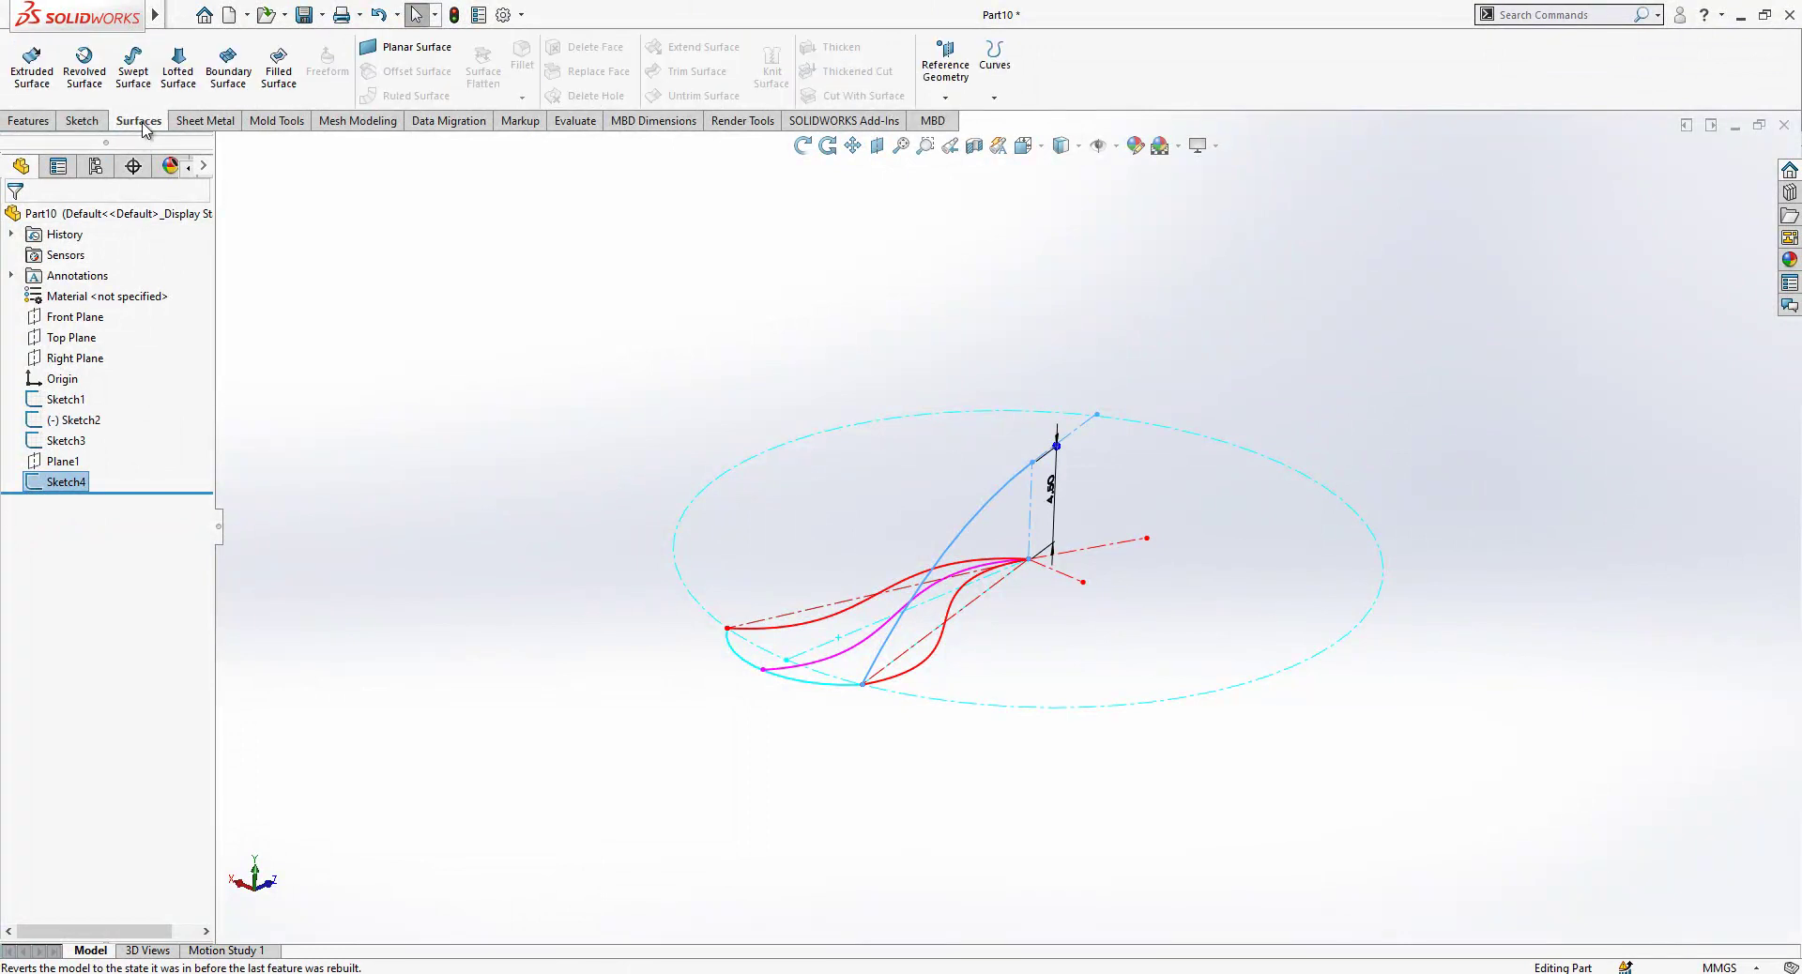
{"action": "left_click", "coordinate": [84, 68]}
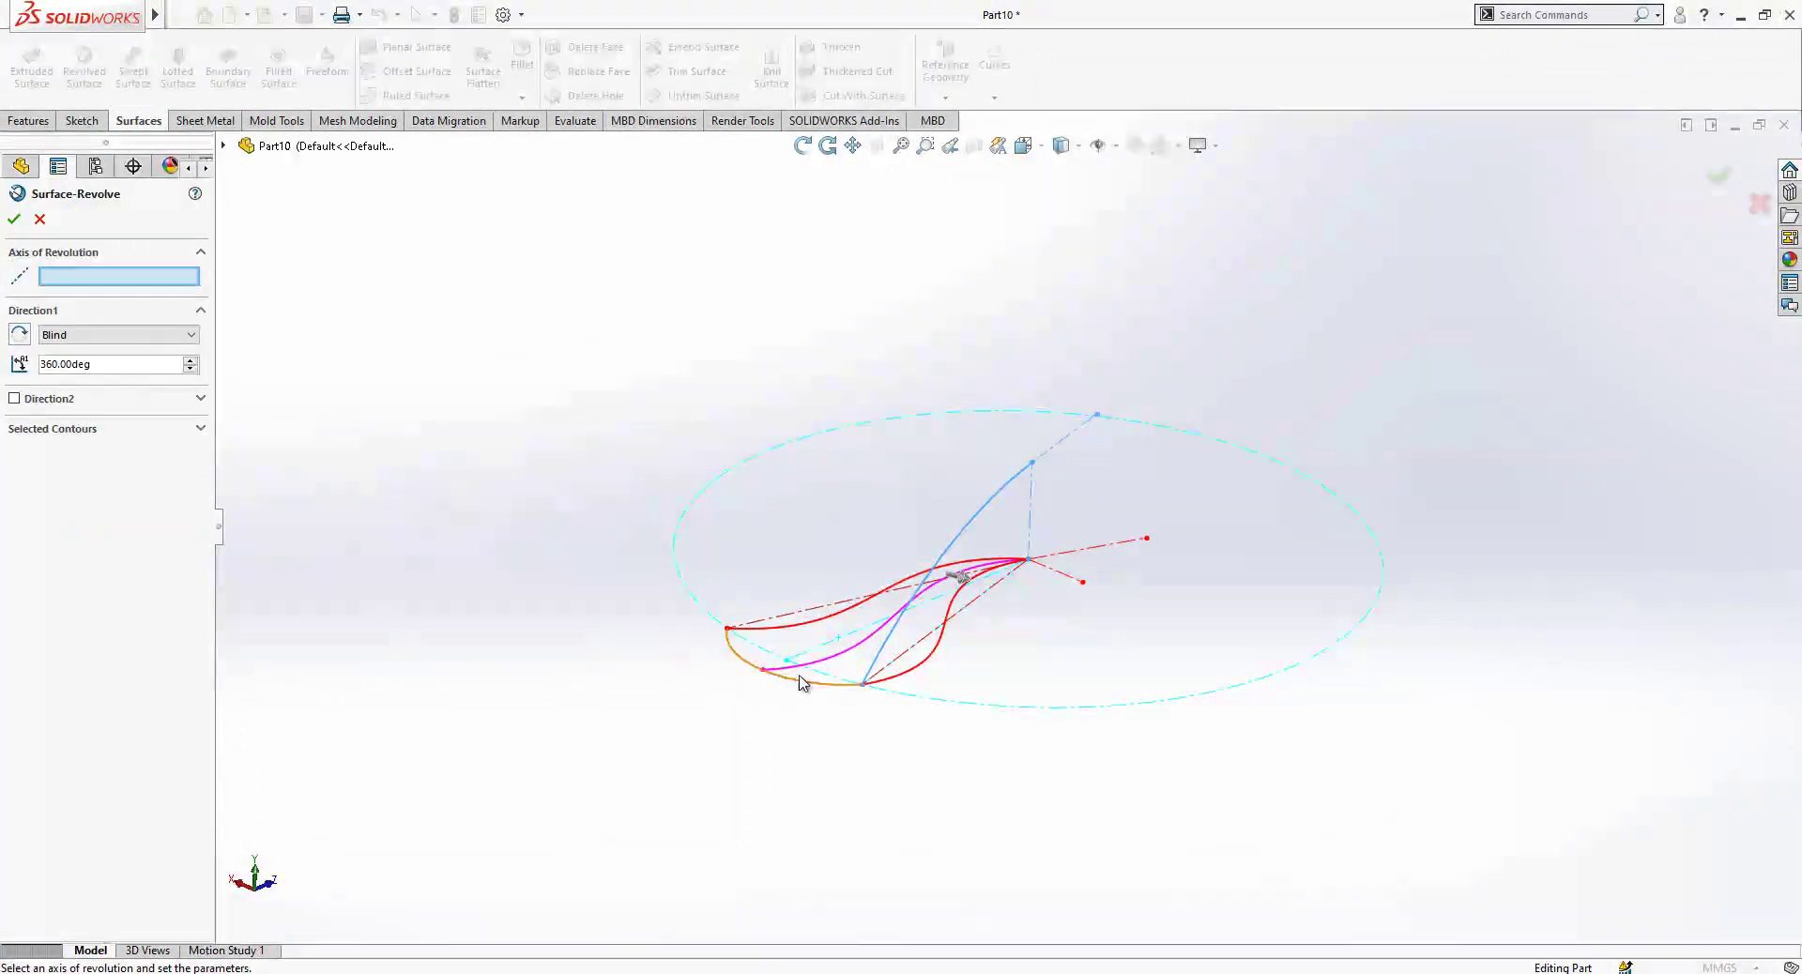
{"action": "left_click", "coordinate": [1031, 514]}
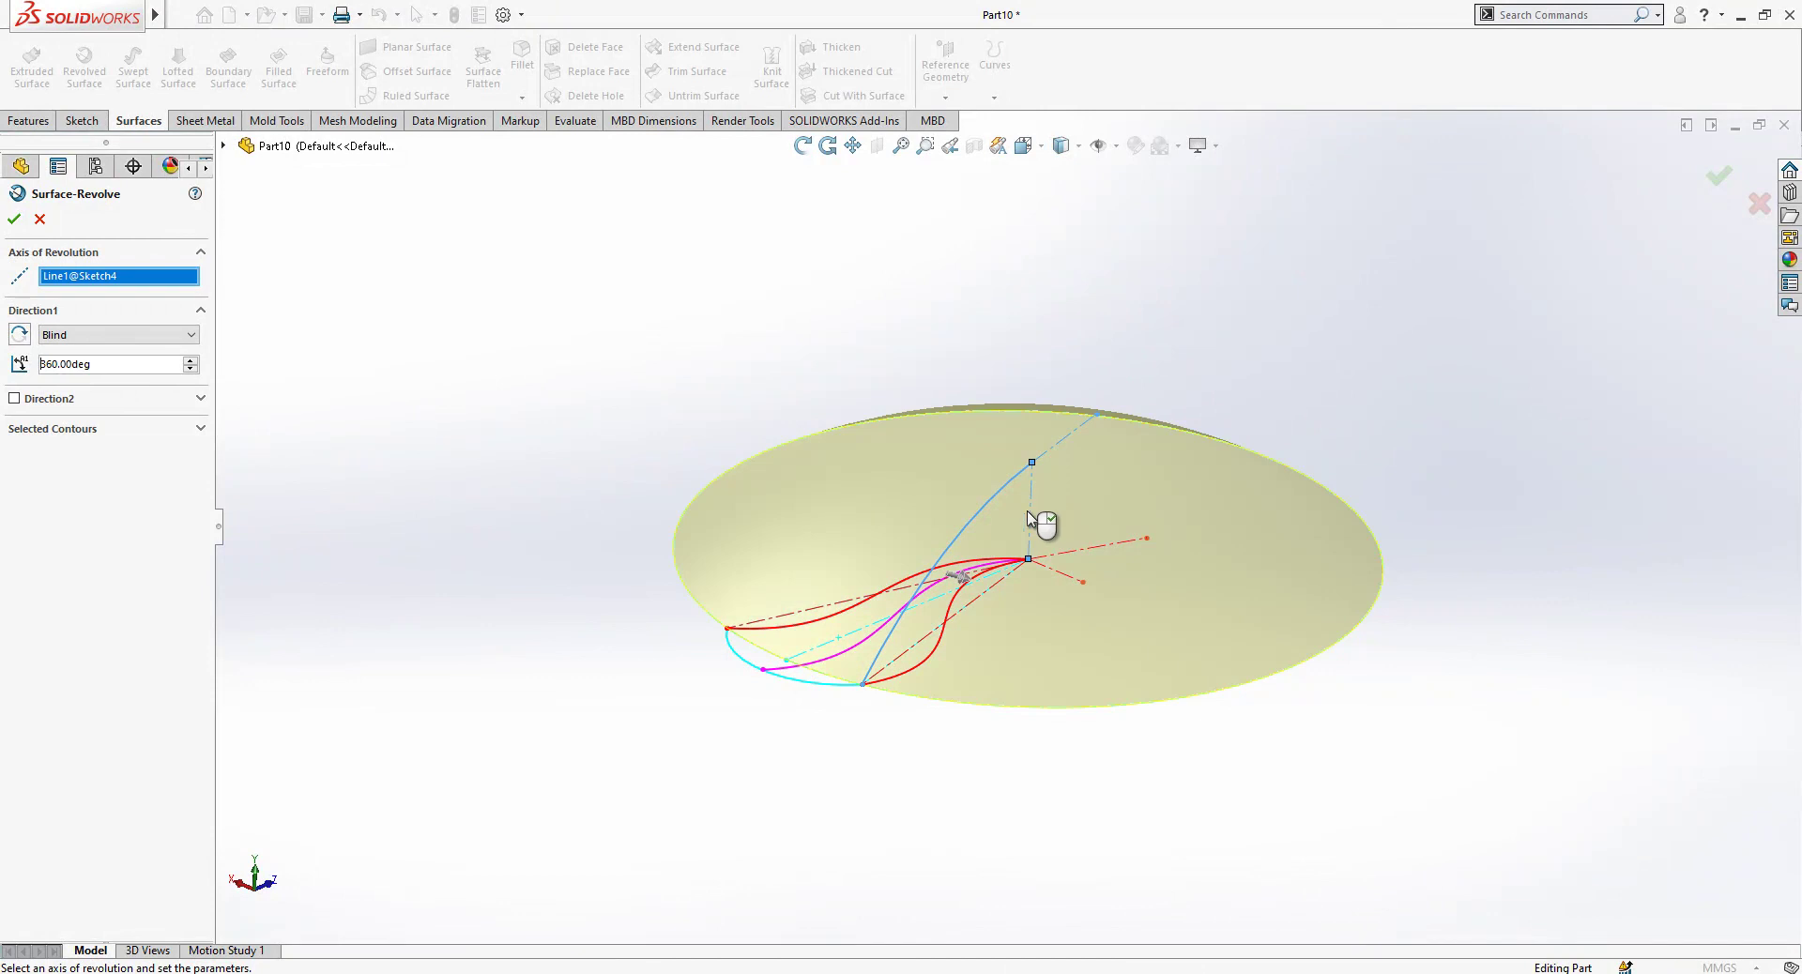
{"action": "left_click", "coordinate": [13, 219]}
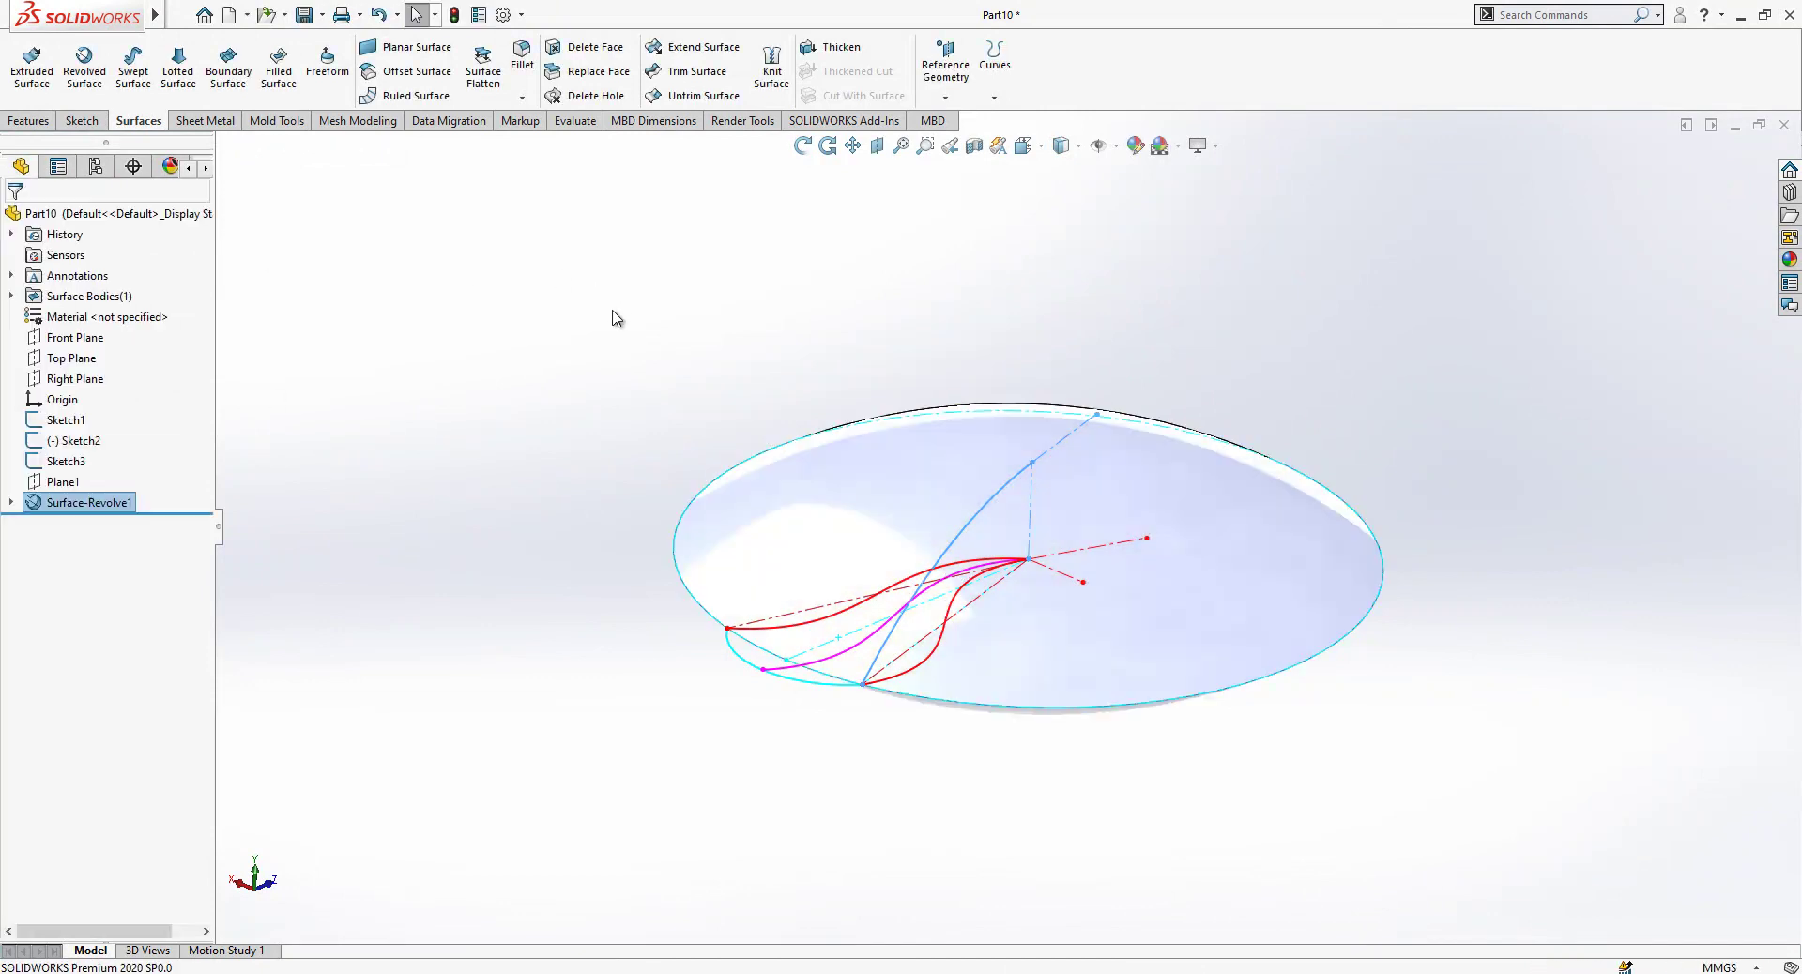
{"action": "mouse_move", "coordinate": [673, 371]}
{"action": "middle_mouse_down"}
{"action": "mouse_move", "coordinate": [893, 632]}
{"action": "mouse_move", "coordinate": [901, 271]}
{"action": "mouse_move", "coordinate": [901, 435]}
{"action": "middle_mouse_up"}
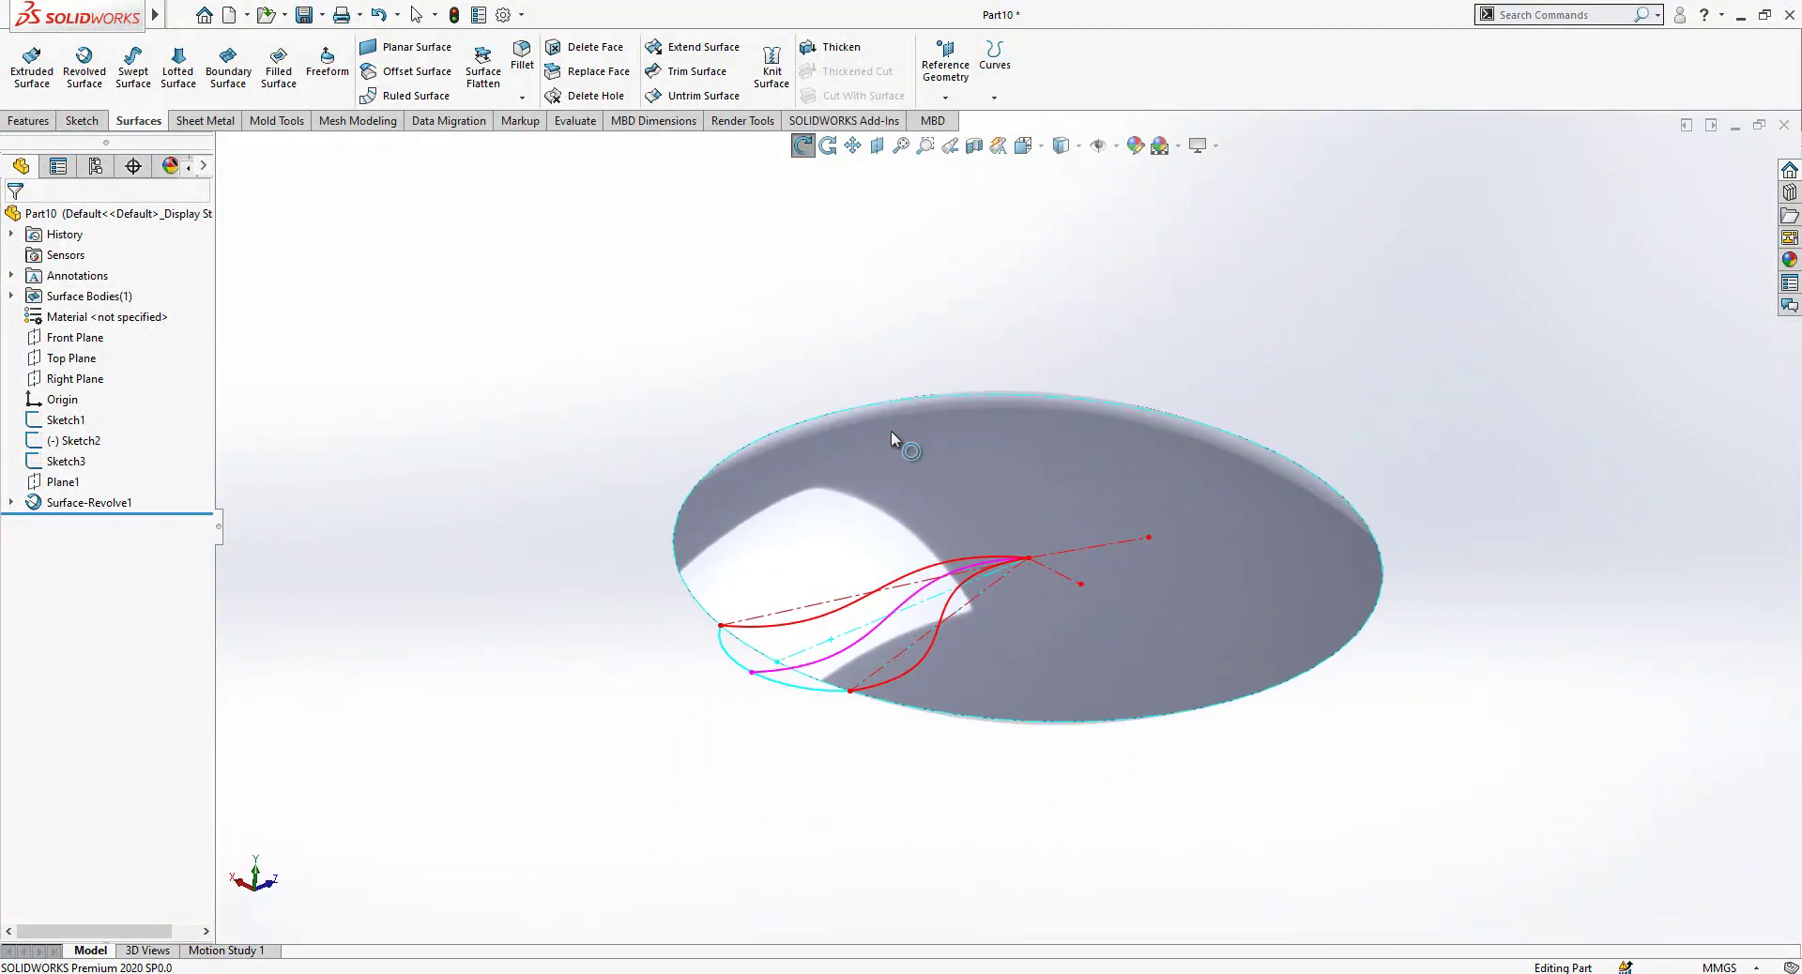
Extrude the petal's two side splines in Sketch2 upward as a surface with a blind depth of 10 mm.
{"action": "left_click", "coordinate": [75, 440]}
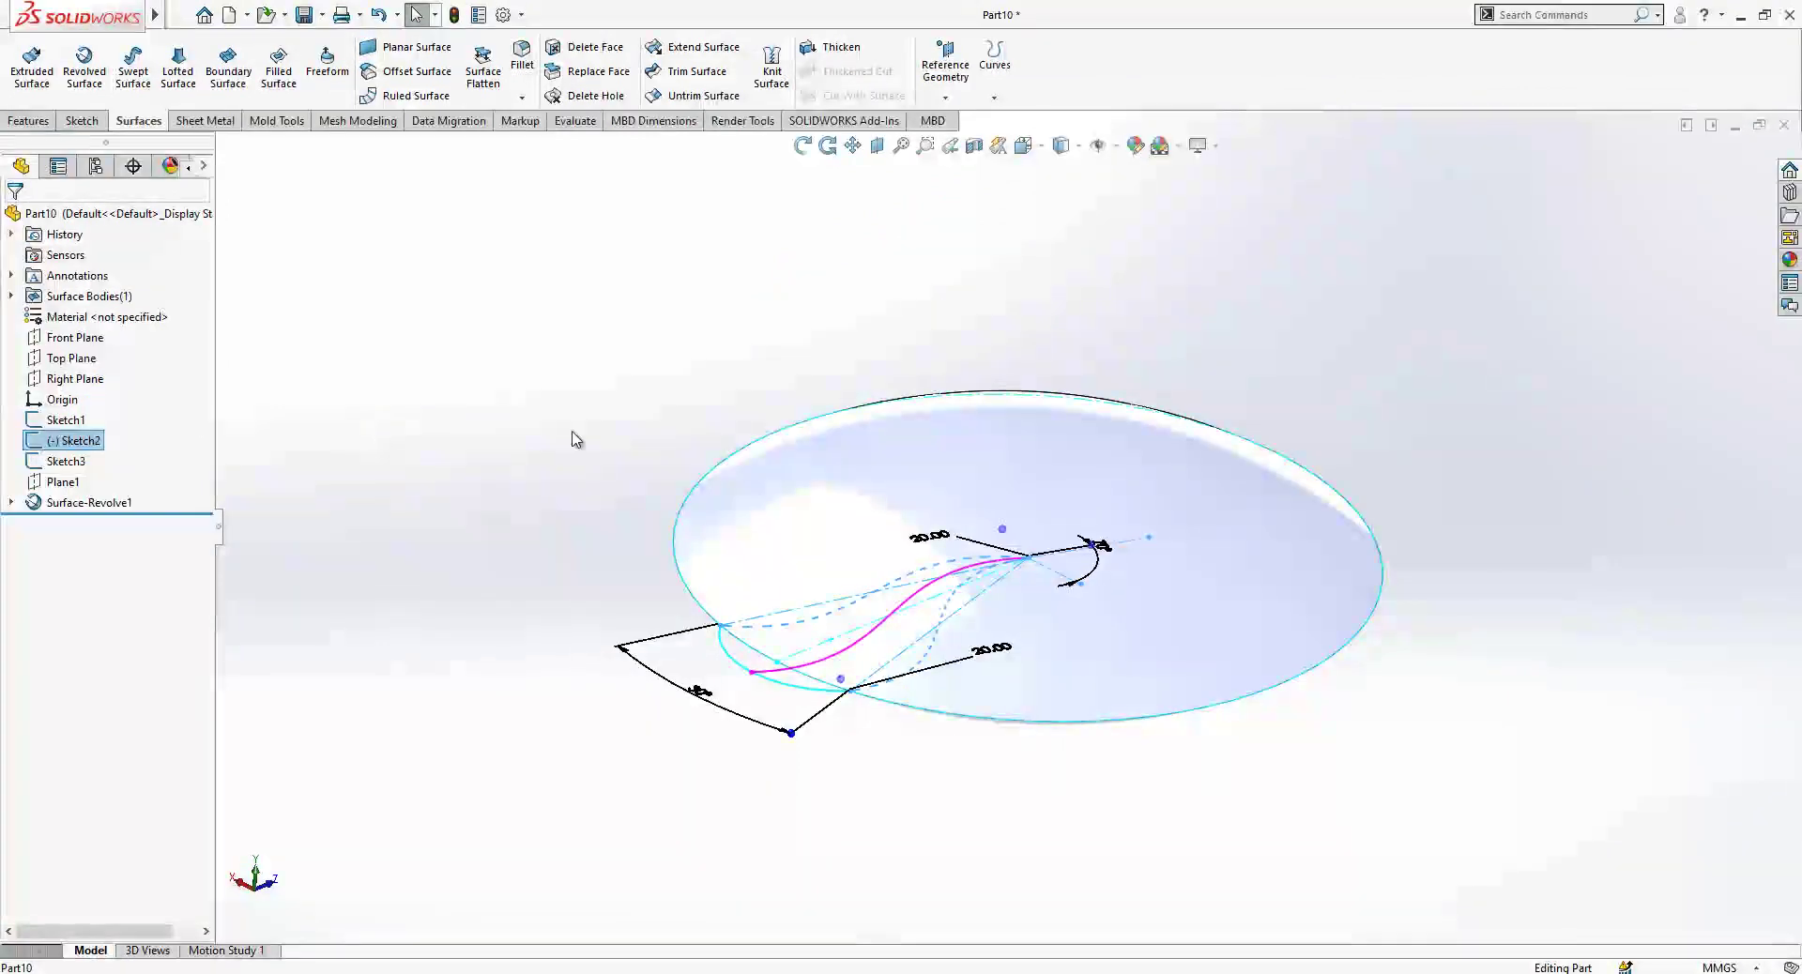
{"action": "mouse_move", "coordinate": [1089, 338]}
{"action": "middle_mouse_down"}
{"action": "mouse_move", "coordinate": [1299, 173]}
{"action": "mouse_move", "coordinate": [1211, 330]}
{"action": "mouse_move", "coordinate": [724, 310]}
{"action": "middle_mouse_up"}
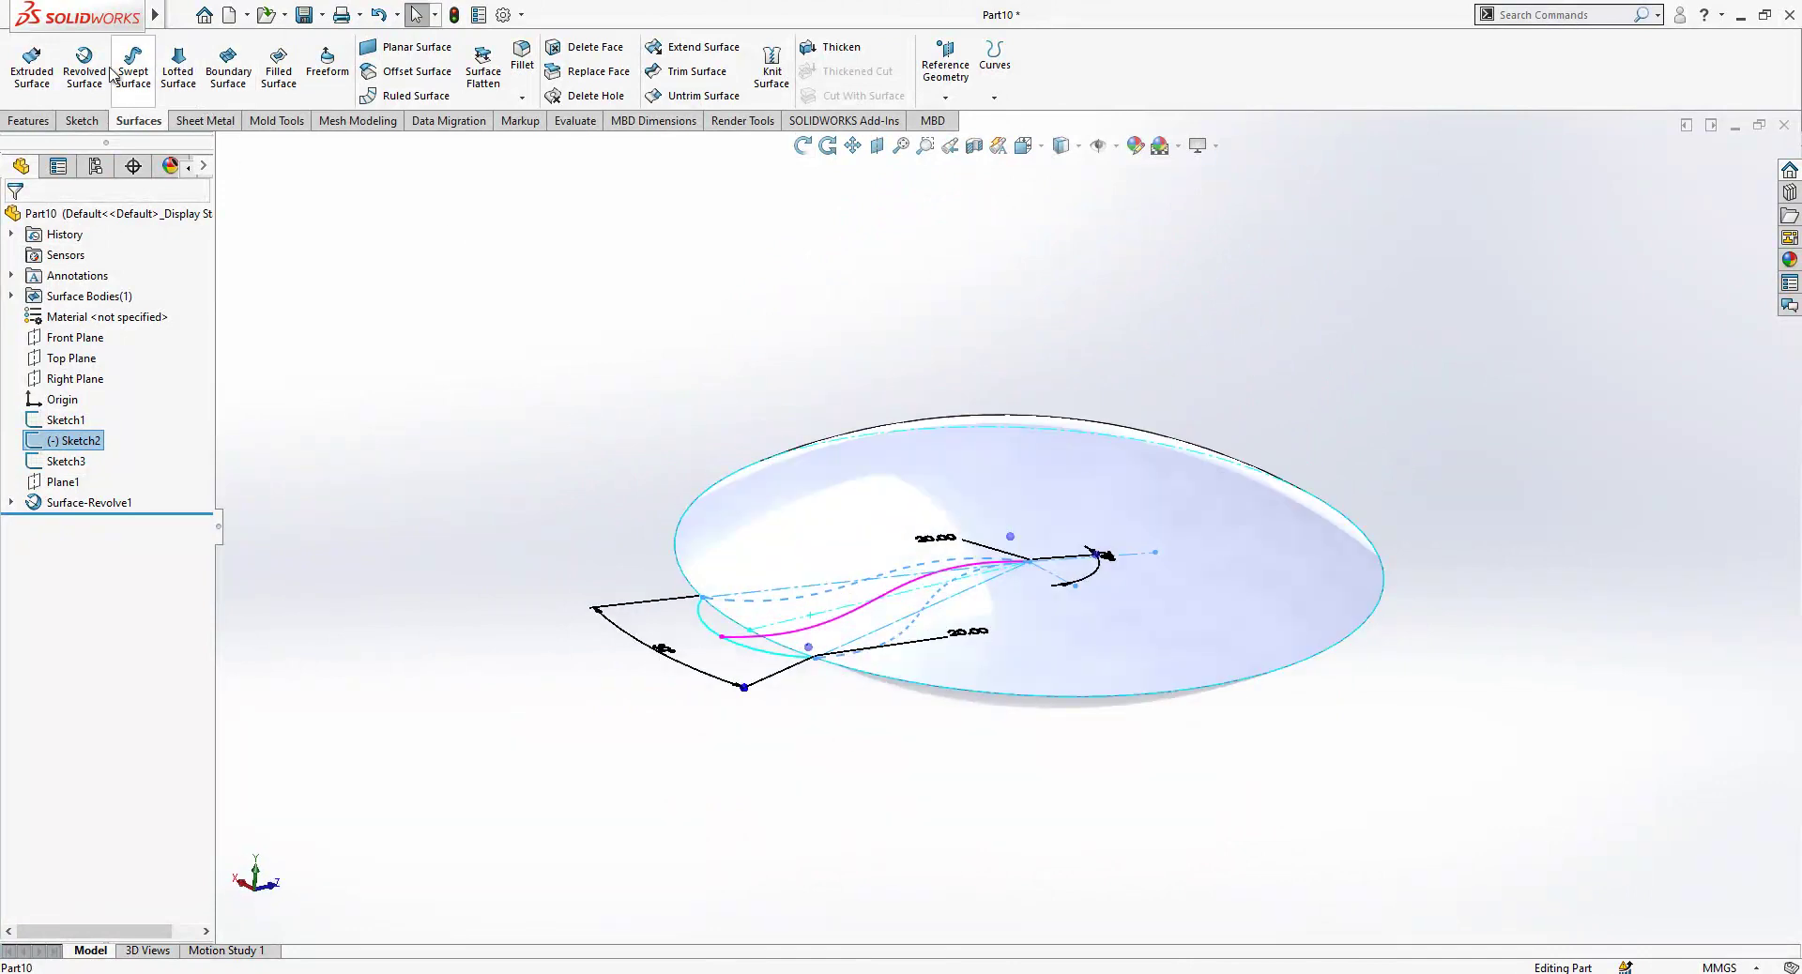
{"action": "left_click", "coordinate": [44, 66]}
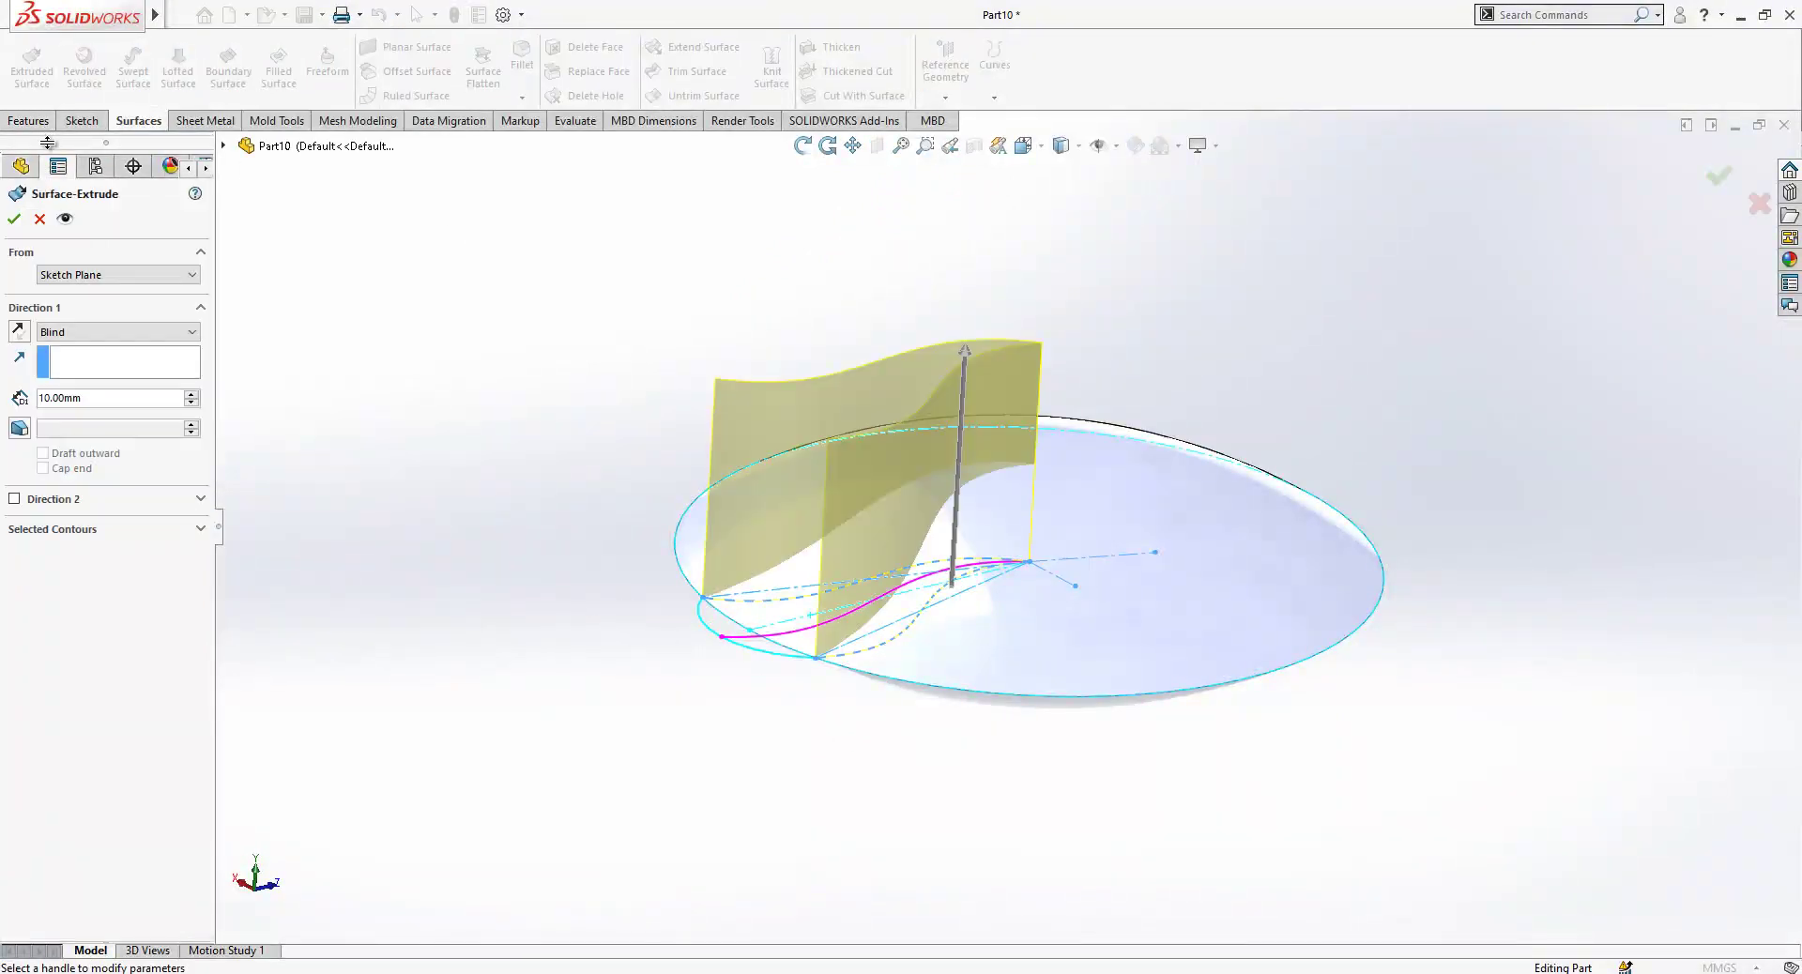
{"action": "left_click", "coordinate": [14, 221]}
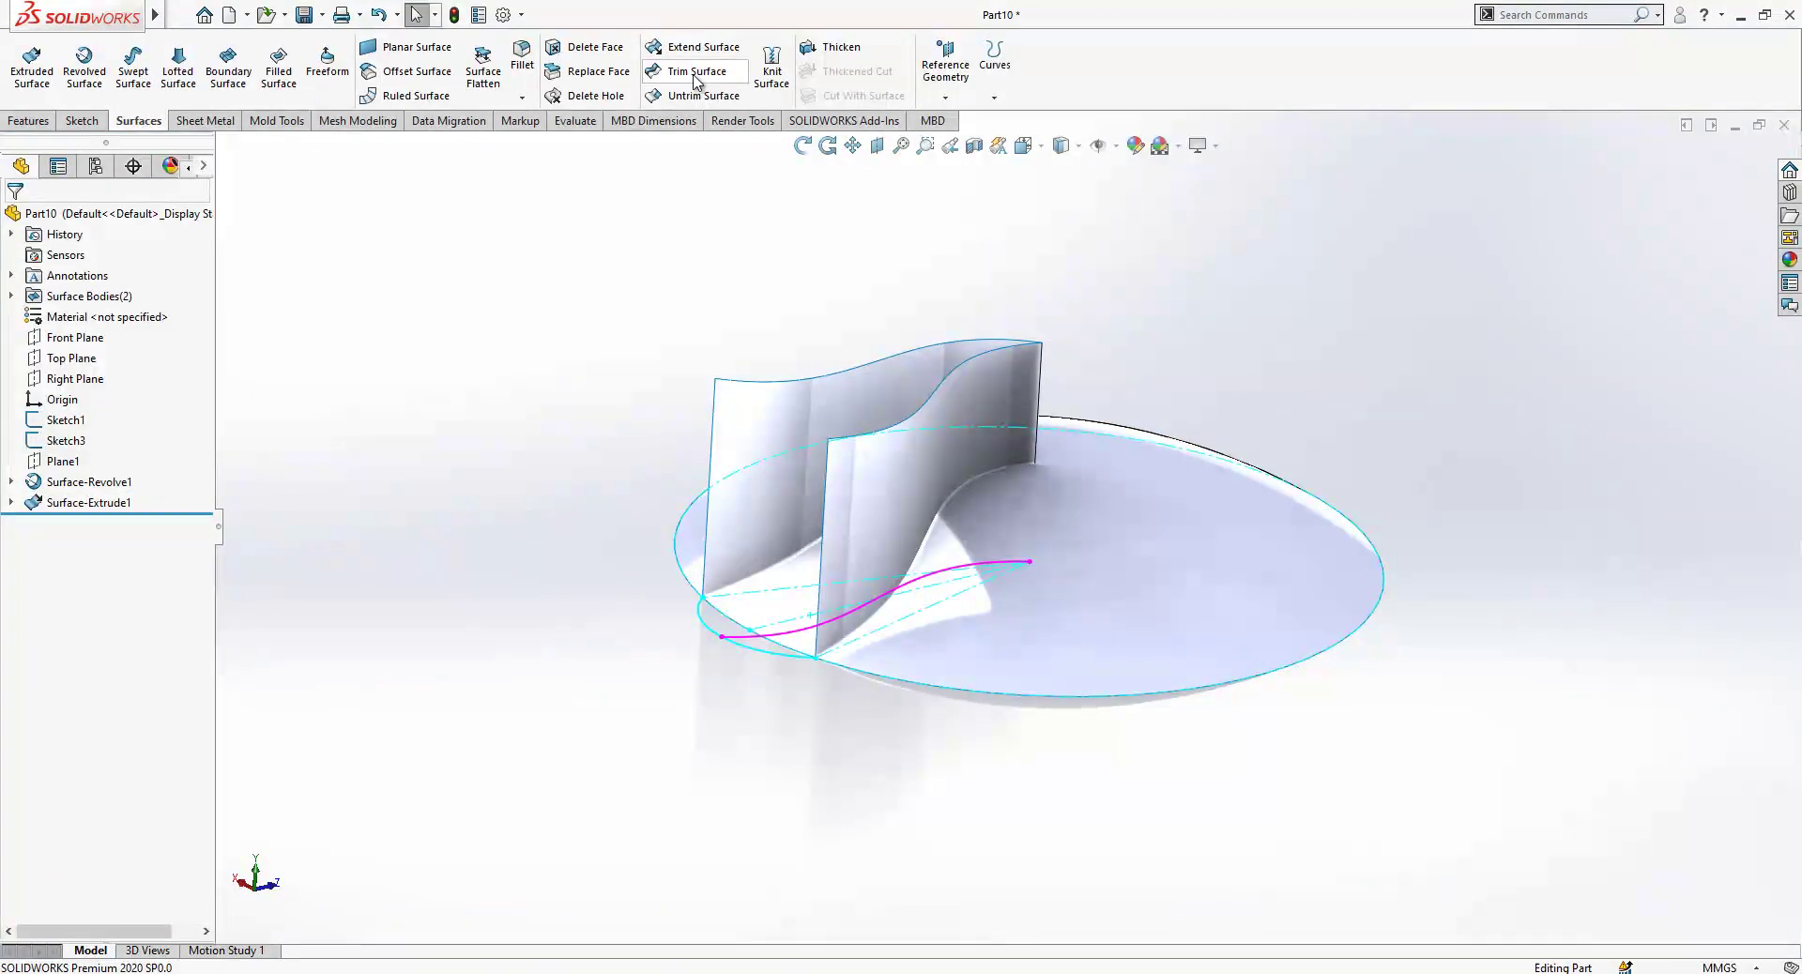
Trim the extruded and revolved surfaces mutually, removing the walls above the dome and the dome area outside the petal.
{"action": "left_click", "coordinate": [695, 75]}
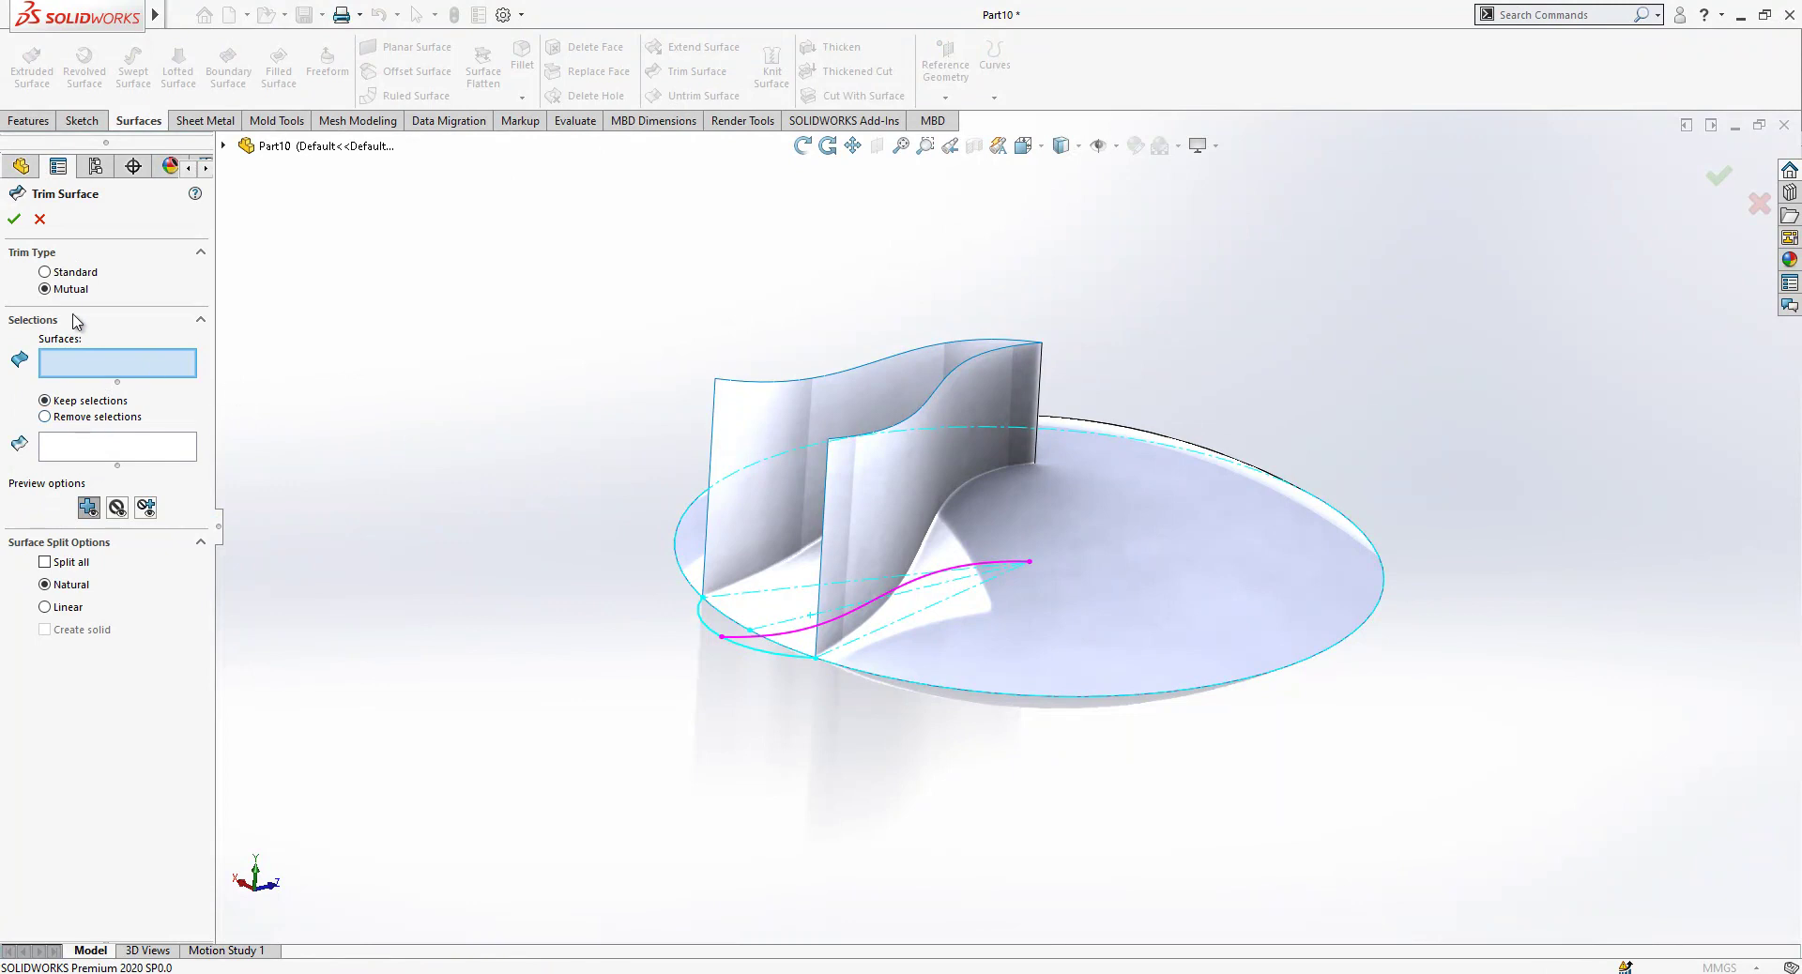
{"action": "left_click", "coordinate": [903, 456]}
{"action": "left_click", "coordinate": [1113, 552]}
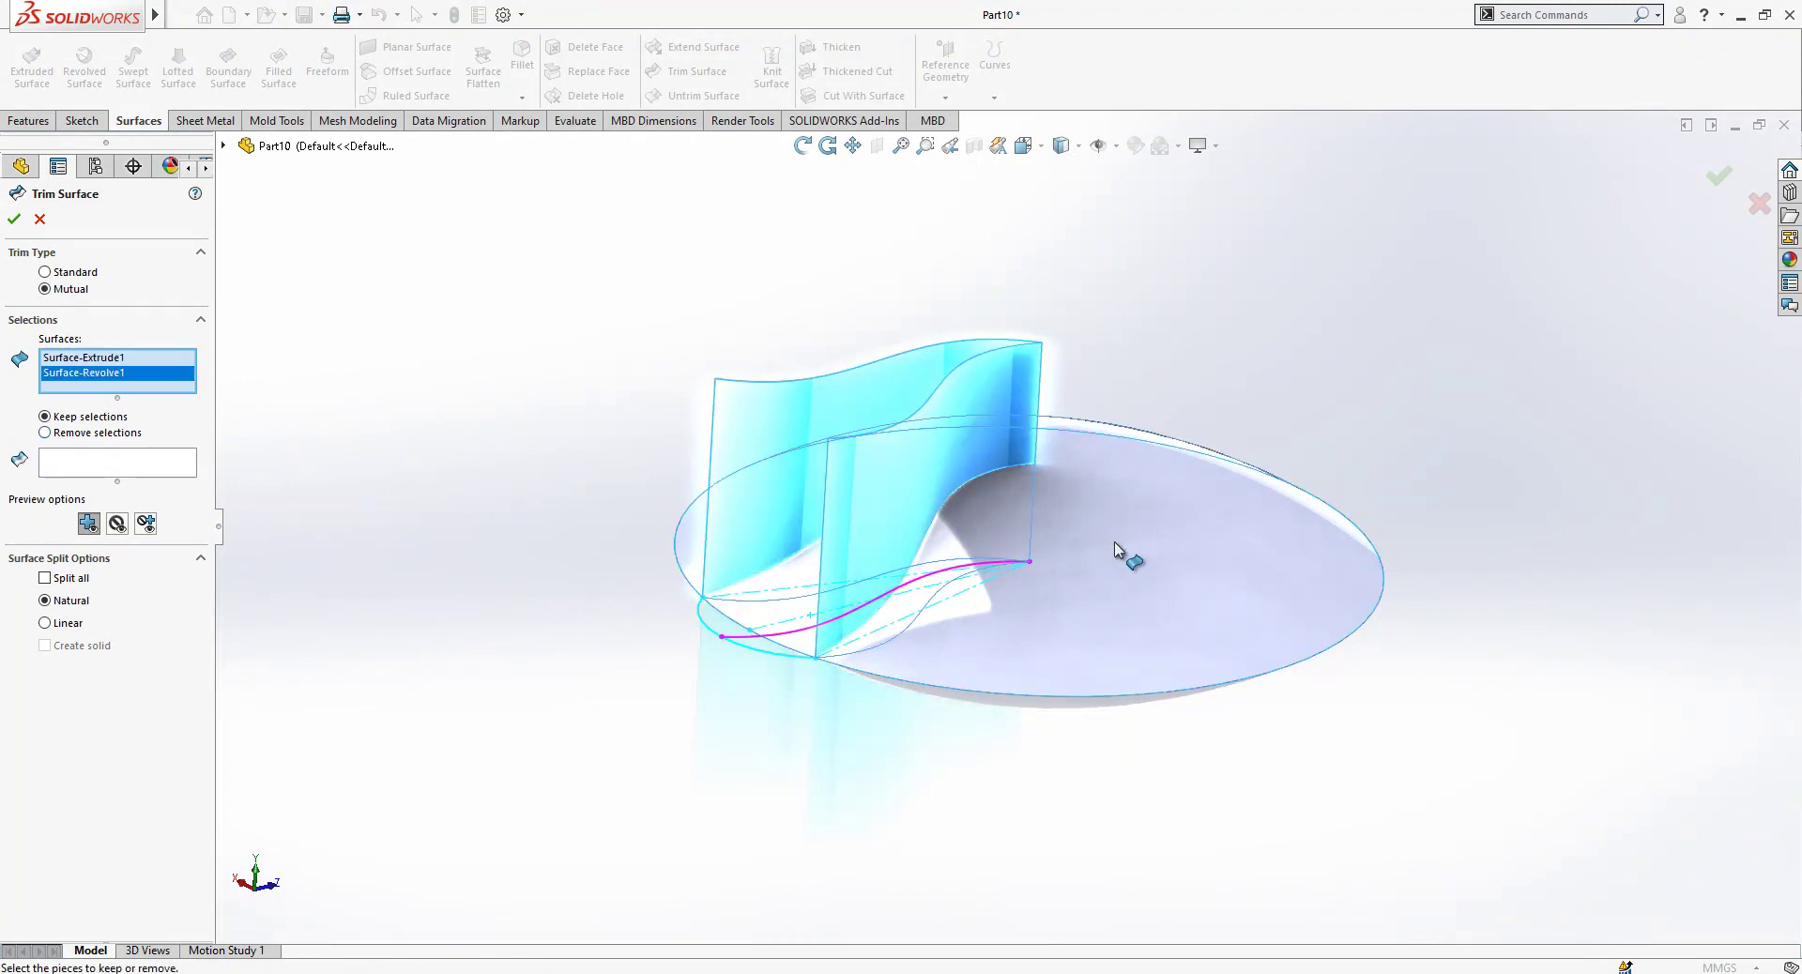
{"action": "middle_click_drag", "start_coordinate": [827, 598], "coordinate": [869, 662]}
{"action": "left_click", "coordinate": [117, 433]}
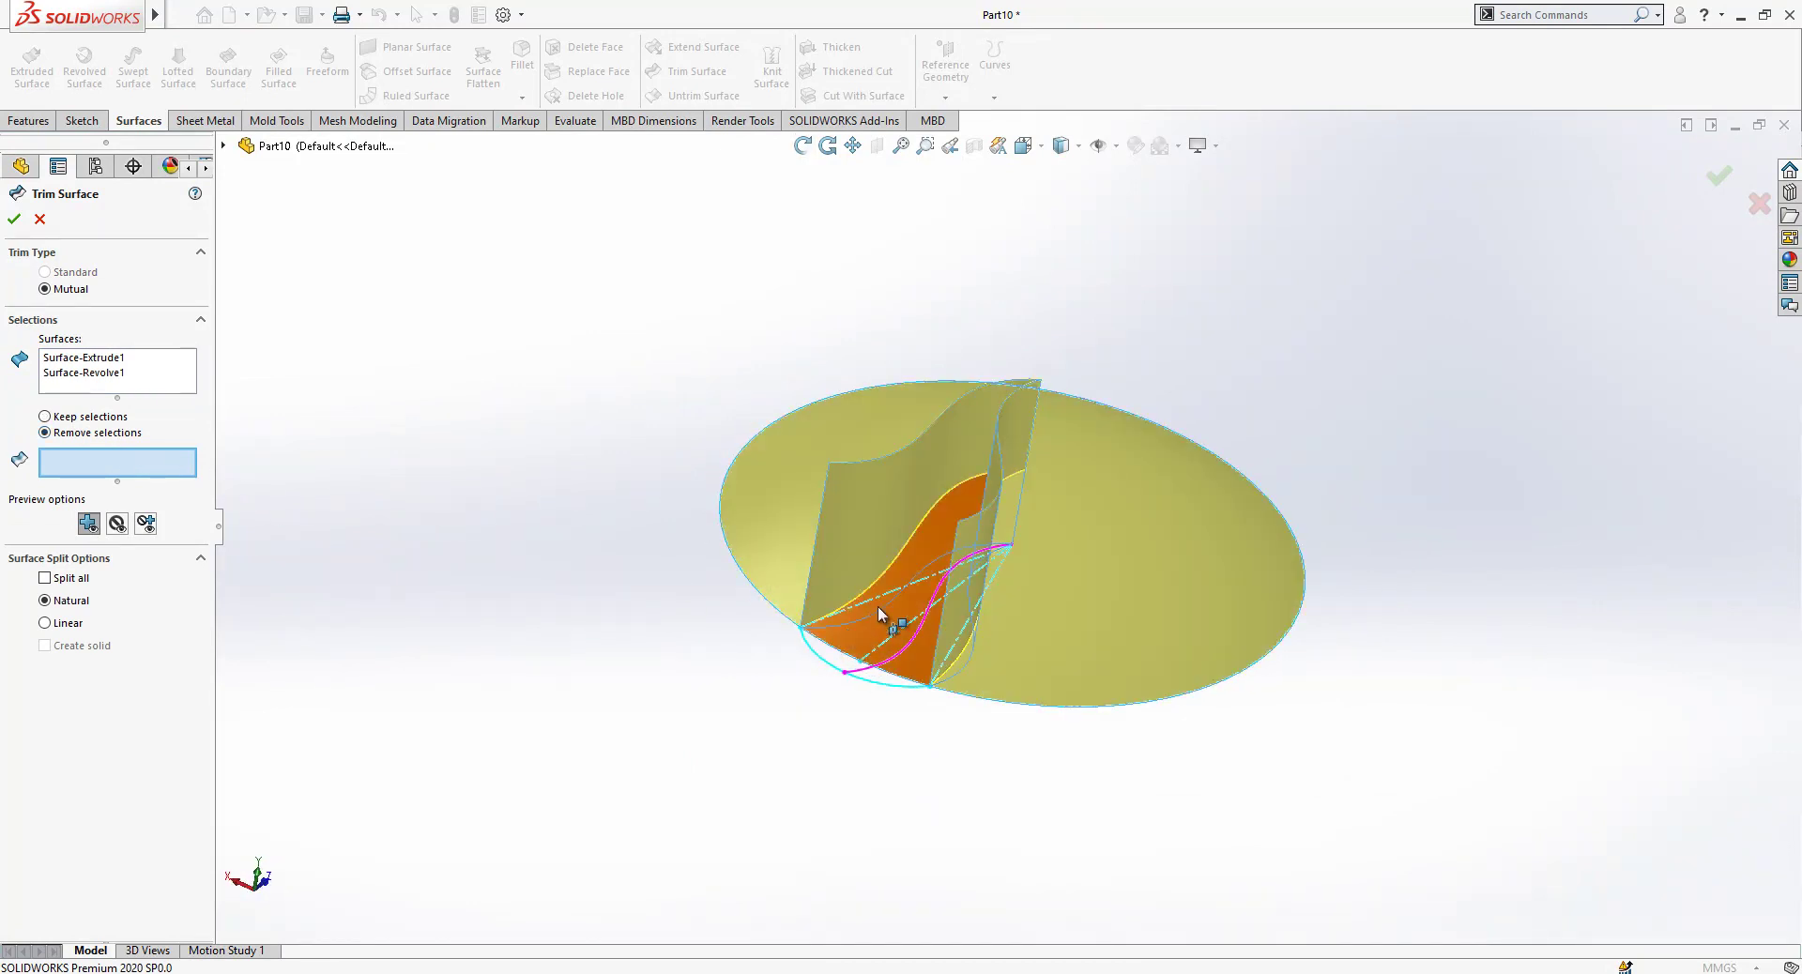
{"action": "left_click", "coordinate": [875, 548]}
{"action": "left_click", "coordinate": [1089, 560]}
{"action": "left_click", "coordinate": [14, 221]}
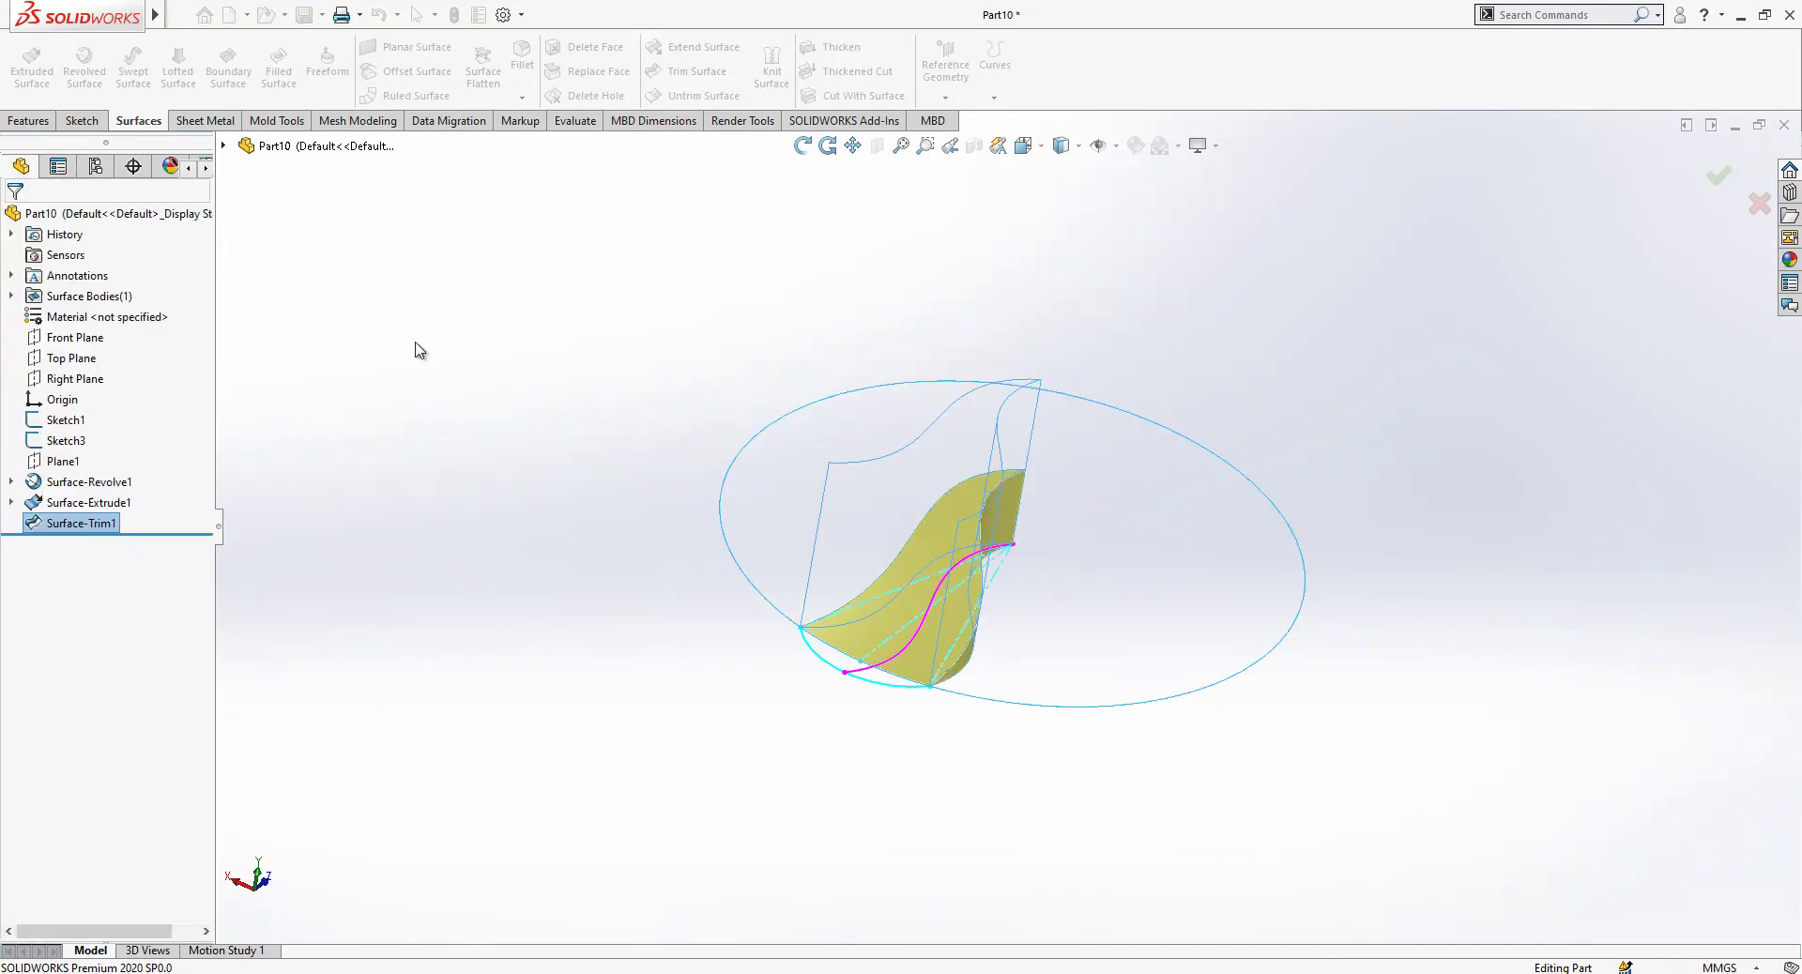
Delete the two extruded side-wall faces beneath the trimmed petal surface.
{"action": "middle_click_drag", "start_coordinate": [808, 582], "coordinate": [1106, 591]}
{"action": "scroll", "coordinate": [1041, 488], "scroll_direction": "down", "scroll_amount": 3}
{"action": "left_click", "coordinate": [591, 47]}
{"action": "left_click", "coordinate": [967, 526]}
{"action": "left_click", "coordinate": [1040, 575]}
{"action": "left_click", "coordinate": [14, 223]}
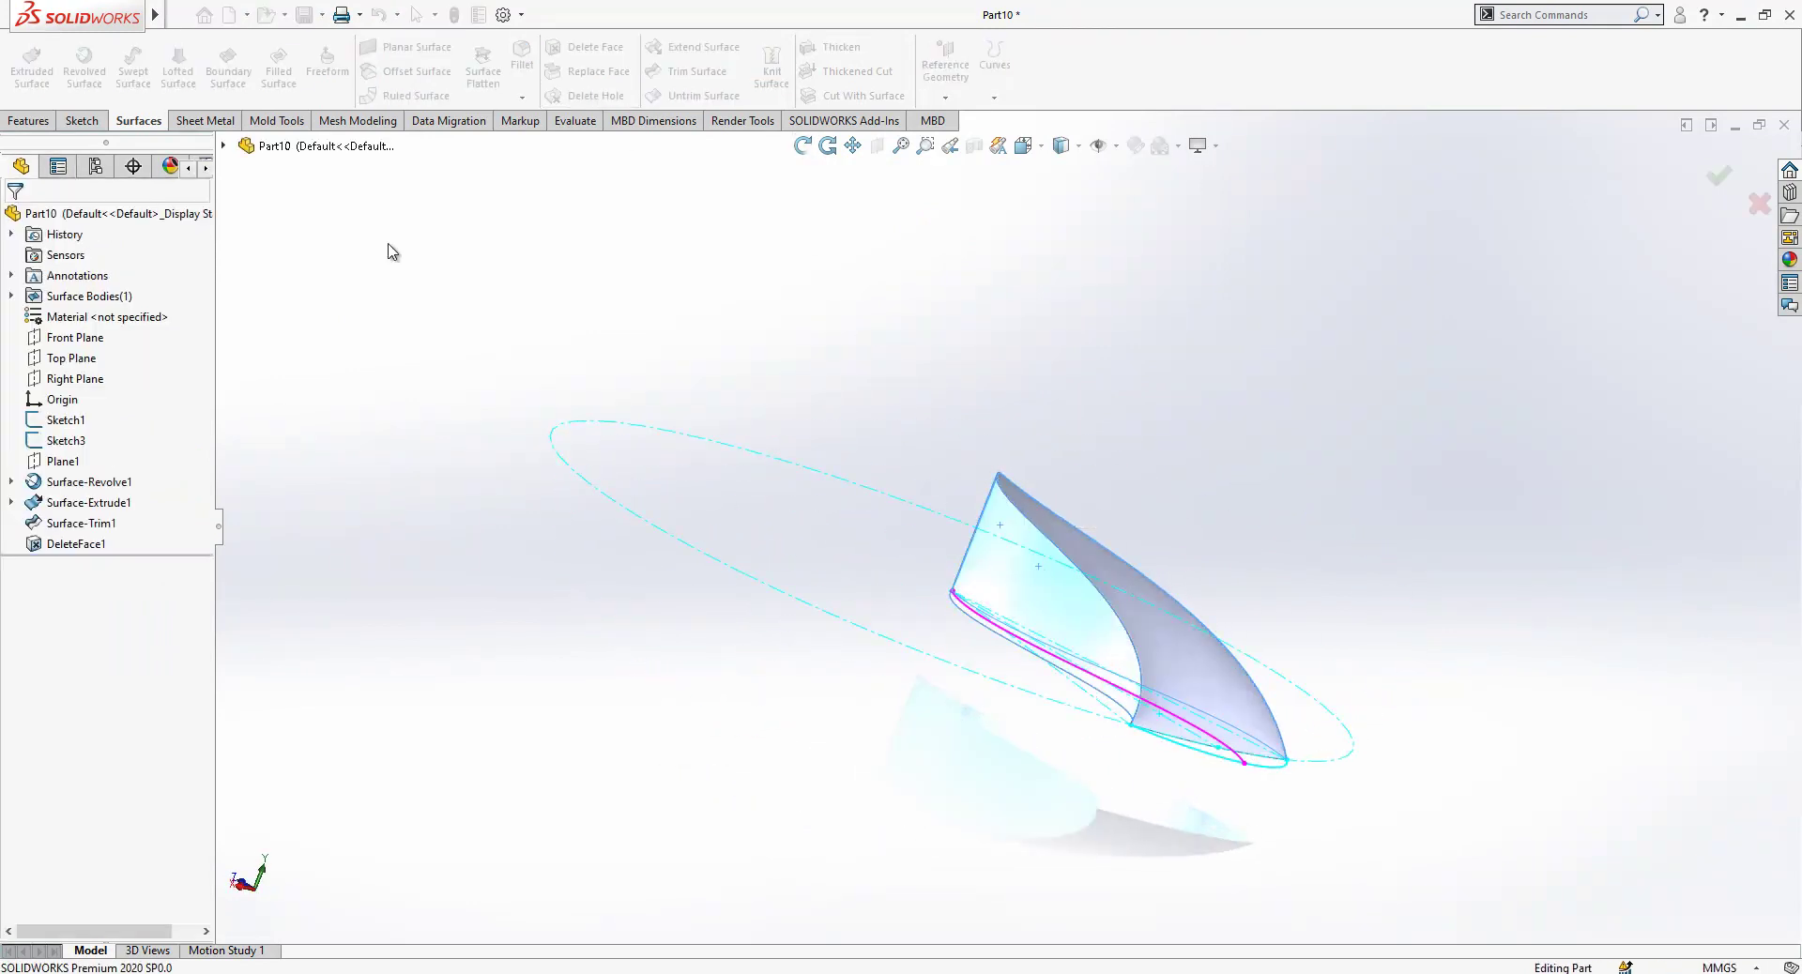
Hide the remaining curved petal surface body.
{"action": "middle_click_drag", "start_coordinate": [1260, 699], "coordinate": [859, 603]}
{"action": "key", "text": "Escape"}
{"action": "left_click", "coordinate": [899, 501]}
{"action": "left_click", "coordinate": [993, 443]}
{"action": "mouse_move", "coordinate": [798, 591]}
{"action": "middle_mouse_down"}
{"action": "mouse_move", "coordinate": [756, 584]}
{"action": "mouse_move", "coordinate": [704, 644]}
{"action": "mouse_move", "coordinate": [804, 442]}
{"action": "mouse_move", "coordinate": [482, 435]}
{"action": "middle_mouse_up"}
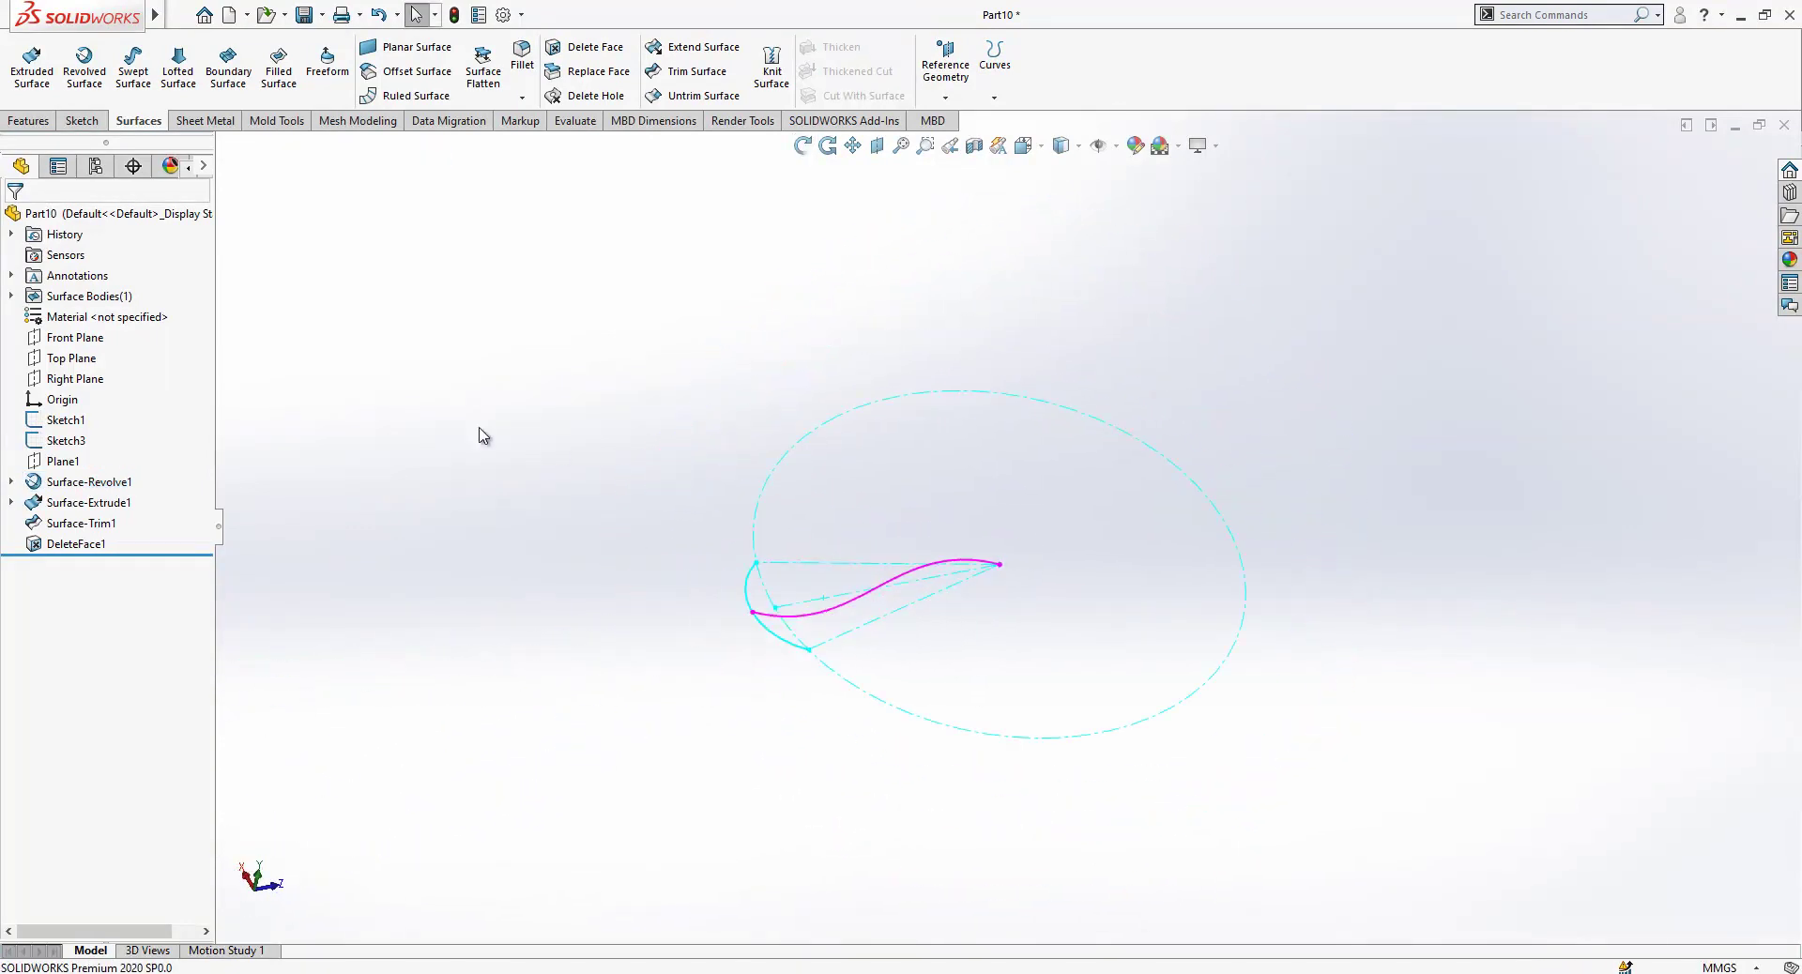
Start a sketch on the Right Plane and draw a vertical line about 6.1 mm up from the origin, continued by a nearly horizontal line away from the petal.
{"action": "left_click", "coordinate": [77, 378]}
{"action": "left_click", "coordinate": [97, 355]}
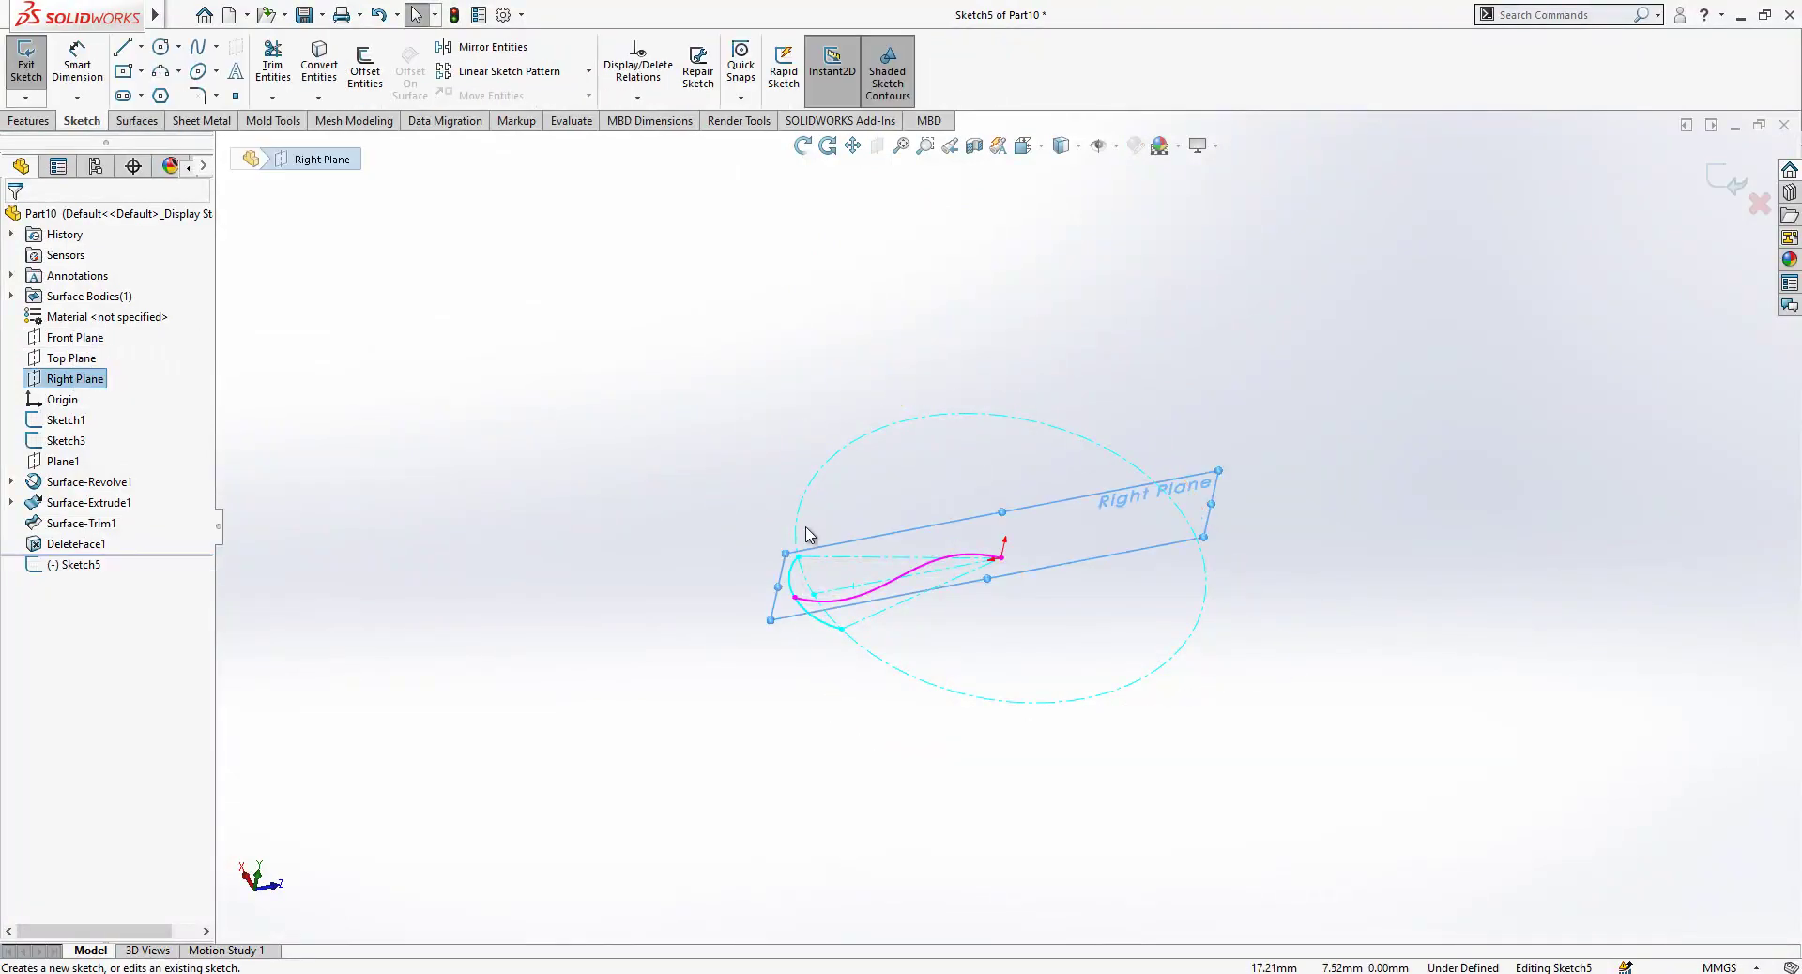
{"action": "mouse_move", "coordinate": [1033, 582]}
{"action": "middle_mouse_down"}
{"action": "mouse_move", "coordinate": [980, 591]}
{"action": "mouse_move", "coordinate": [1017, 663]}
{"action": "mouse_move", "coordinate": [997, 515]}
{"action": "mouse_move", "coordinate": [981, 540]}
{"action": "middle_mouse_up"}
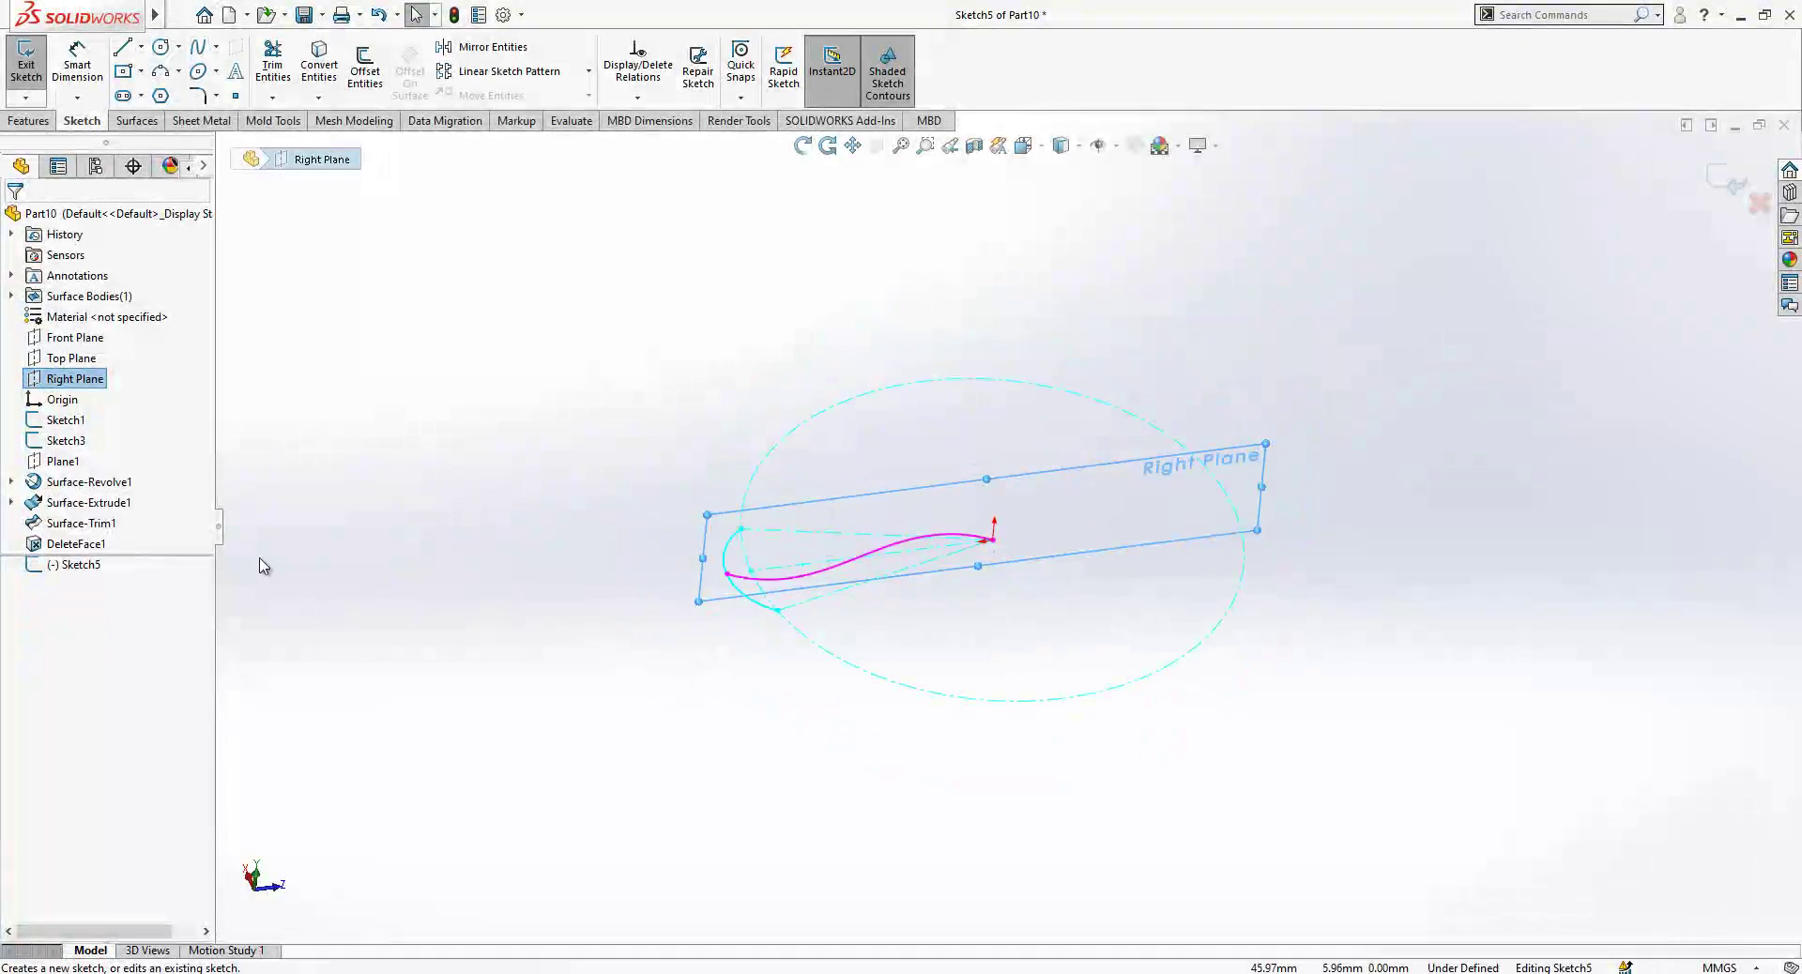
{"action": "left_click", "coordinate": [1029, 155]}
{"action": "left_click", "coordinate": [946, 549]}
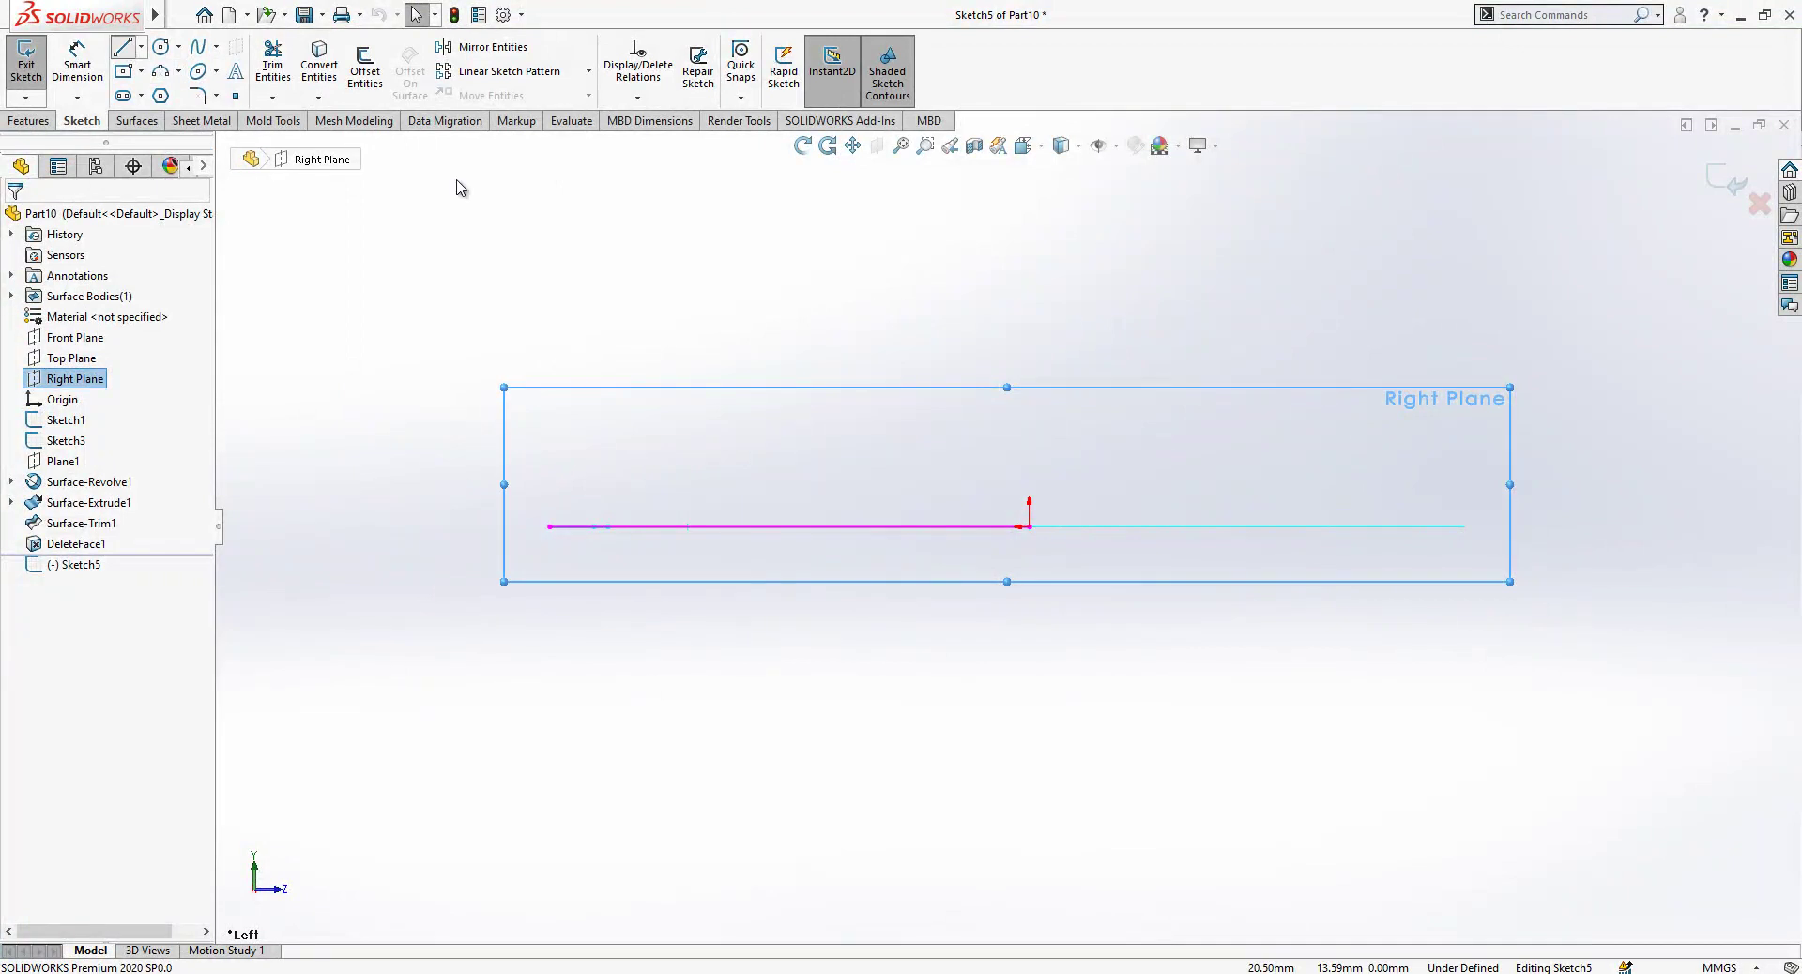
{"action": "key", "text": "l"}
{"action": "left_click", "coordinate": [1030, 526]}
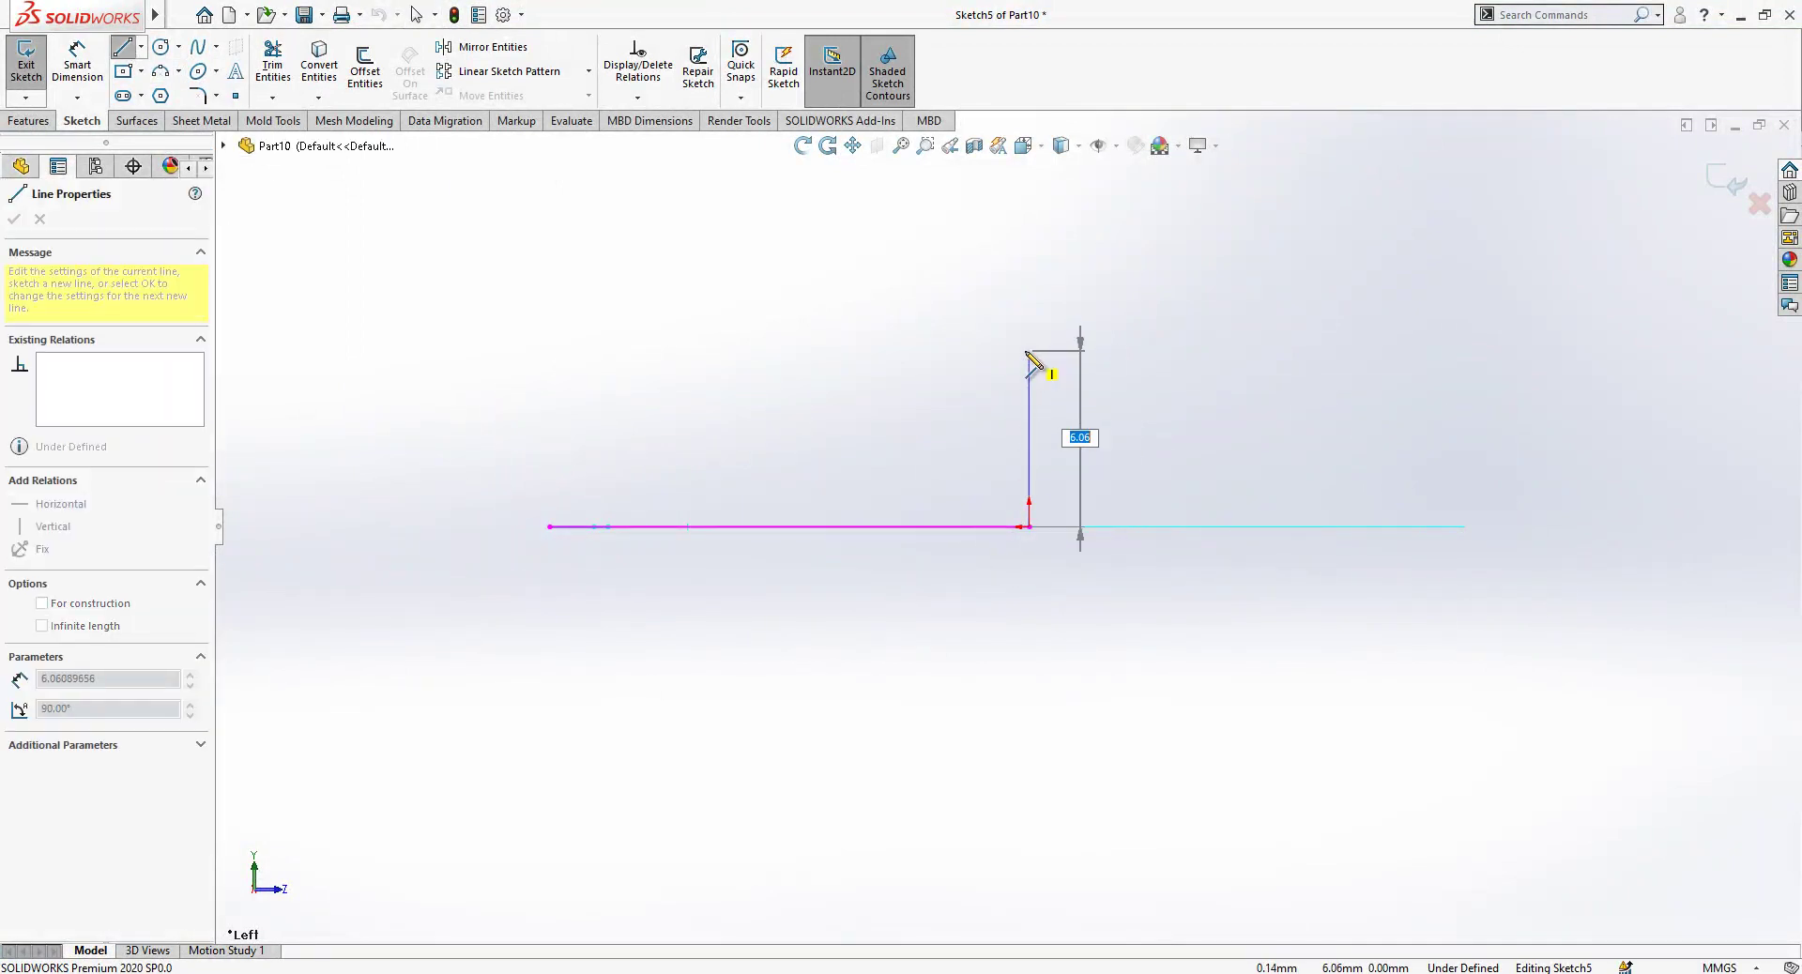
{"action": "left_click", "coordinate": [1030, 350]}
{"action": "left_click", "coordinate": [1203, 346]}
{"action": "key", "text": "Escape"}
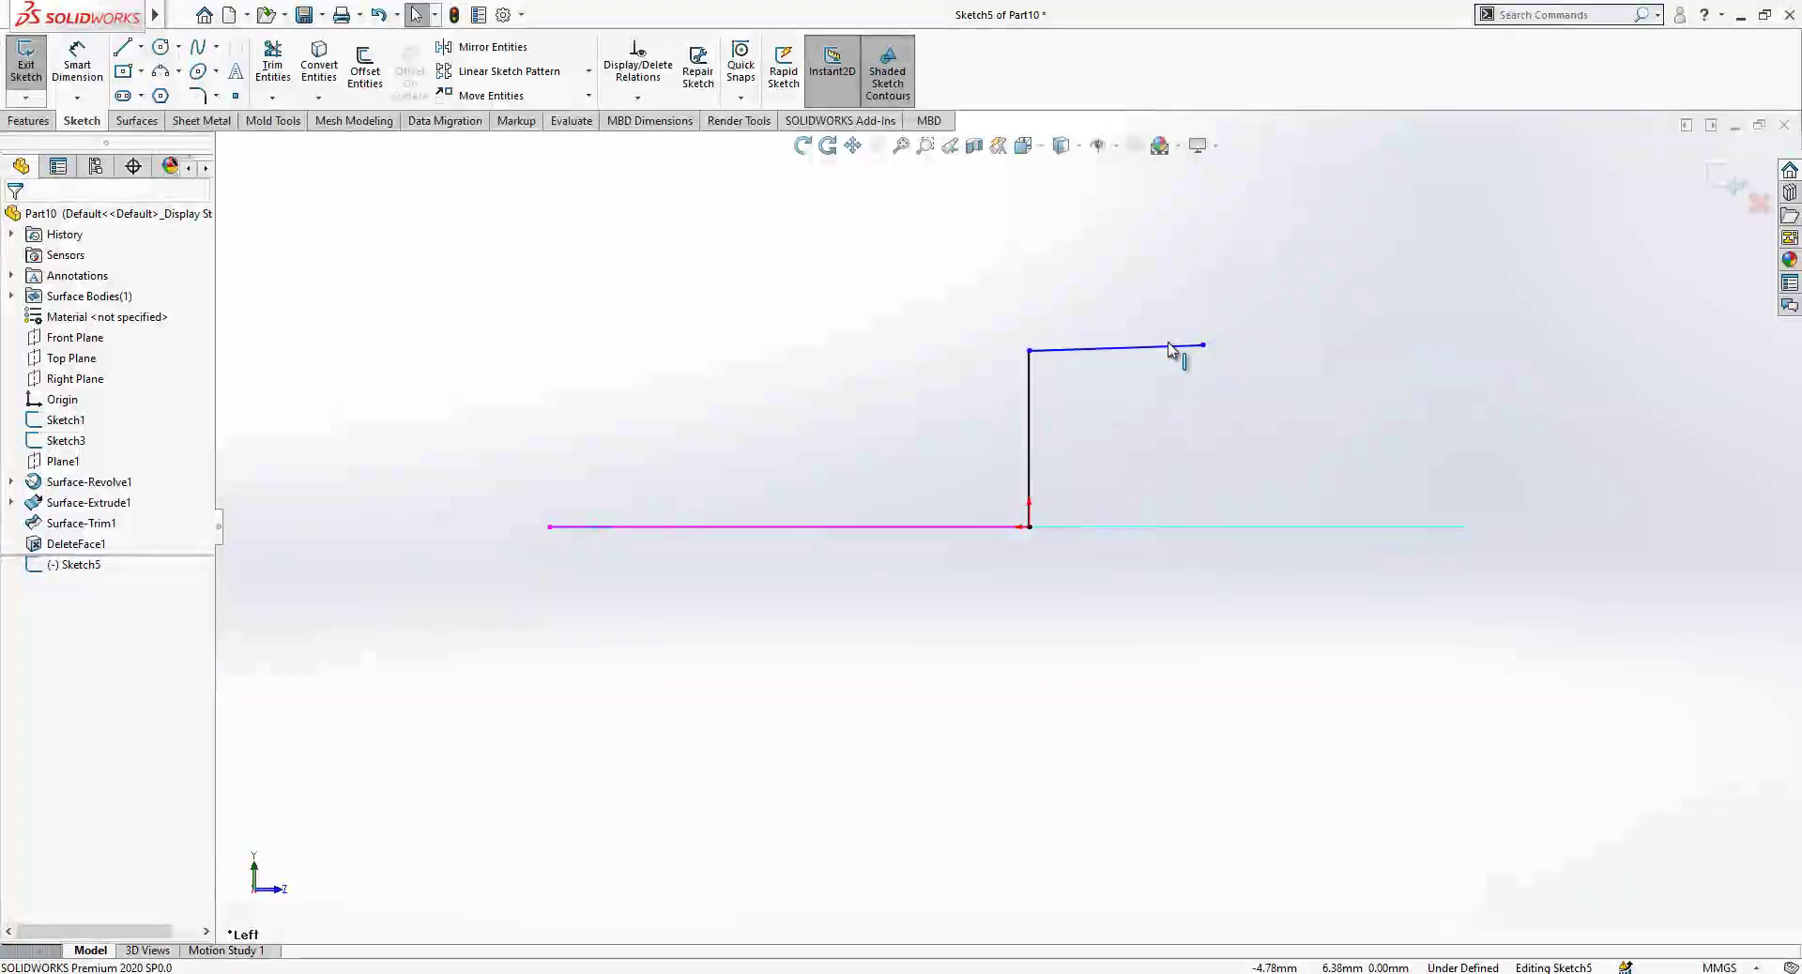
Convert both sketch lines to construction geometry and make the upper line horizontal.
{"action": "left_click", "coordinate": [1174, 346]}
{"action": "left_click", "coordinate": [1223, 286]}
{"action": "left_click", "coordinate": [1117, 350]}
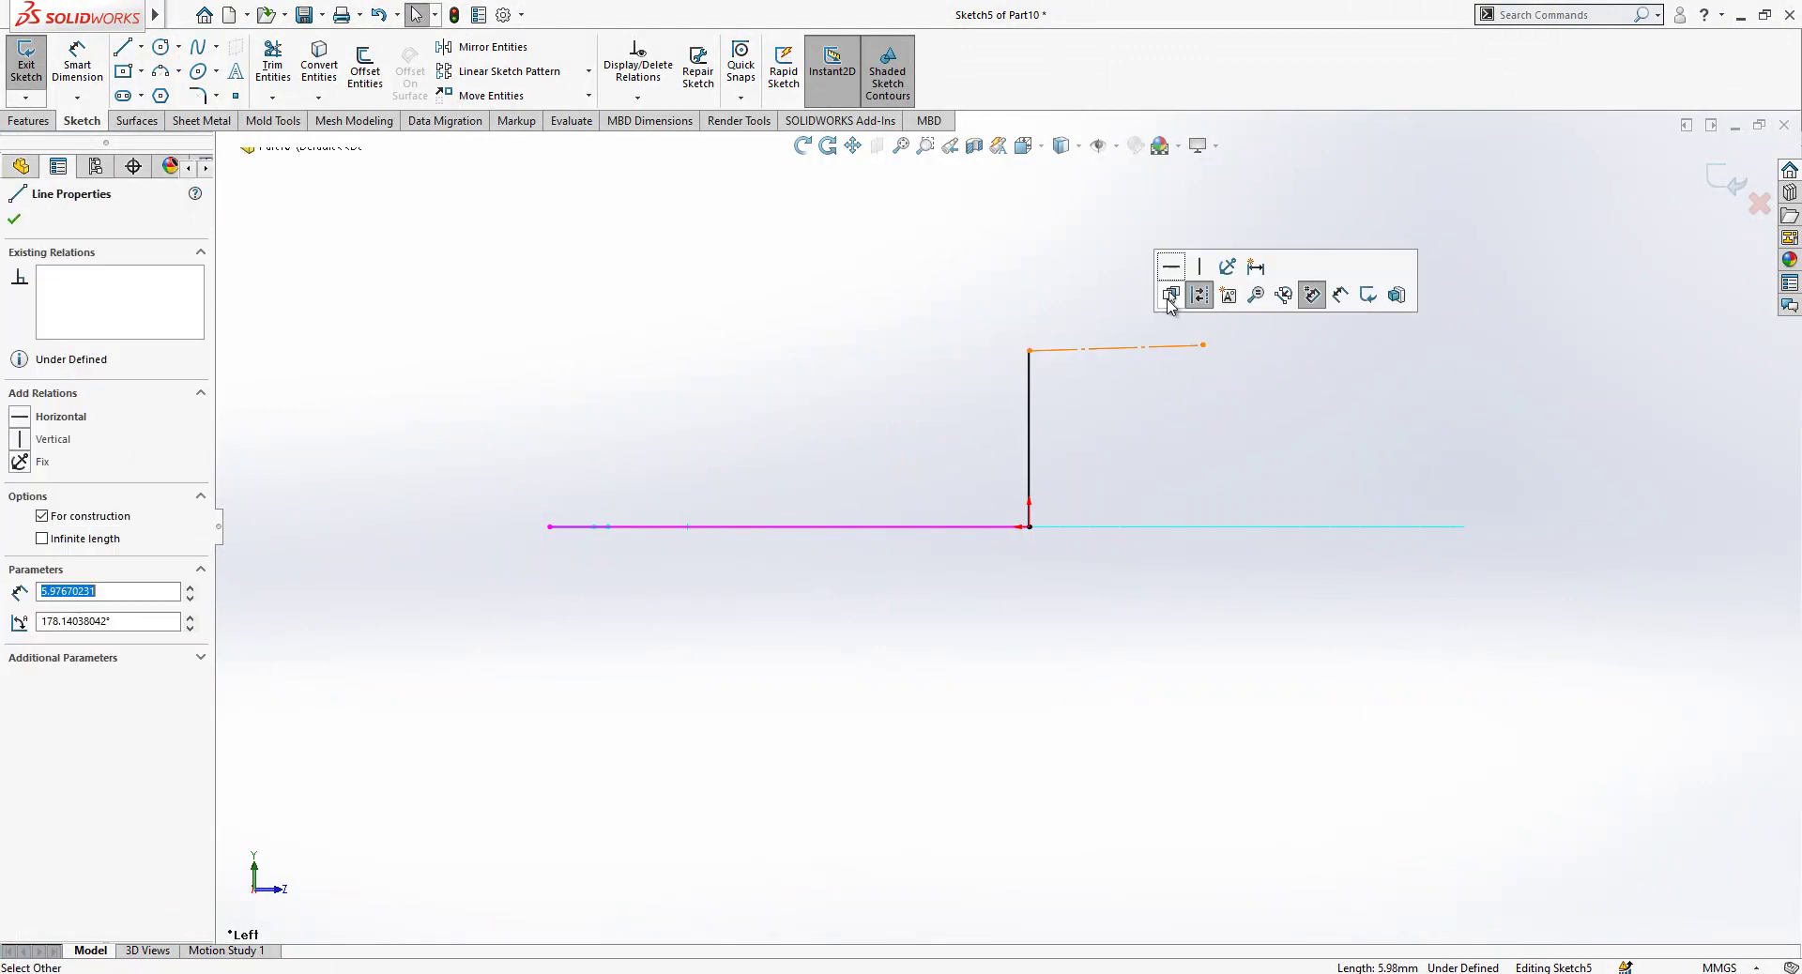
{"action": "left_click", "coordinate": [1172, 268]}
{"action": "left_click", "coordinate": [1032, 394]}
{"action": "left_click", "coordinate": [1089, 332]}
Dimension the vertical construction line to 4.5 mm.
{"action": "right_click_drag", "start_coordinate": [1102, 380], "coordinate": [1085, 279]}
{"action": "left_click", "coordinate": [1032, 422]}
{"action": "left_click", "coordinate": [1080, 436]}
{"action": "type", "text": "4.5"}
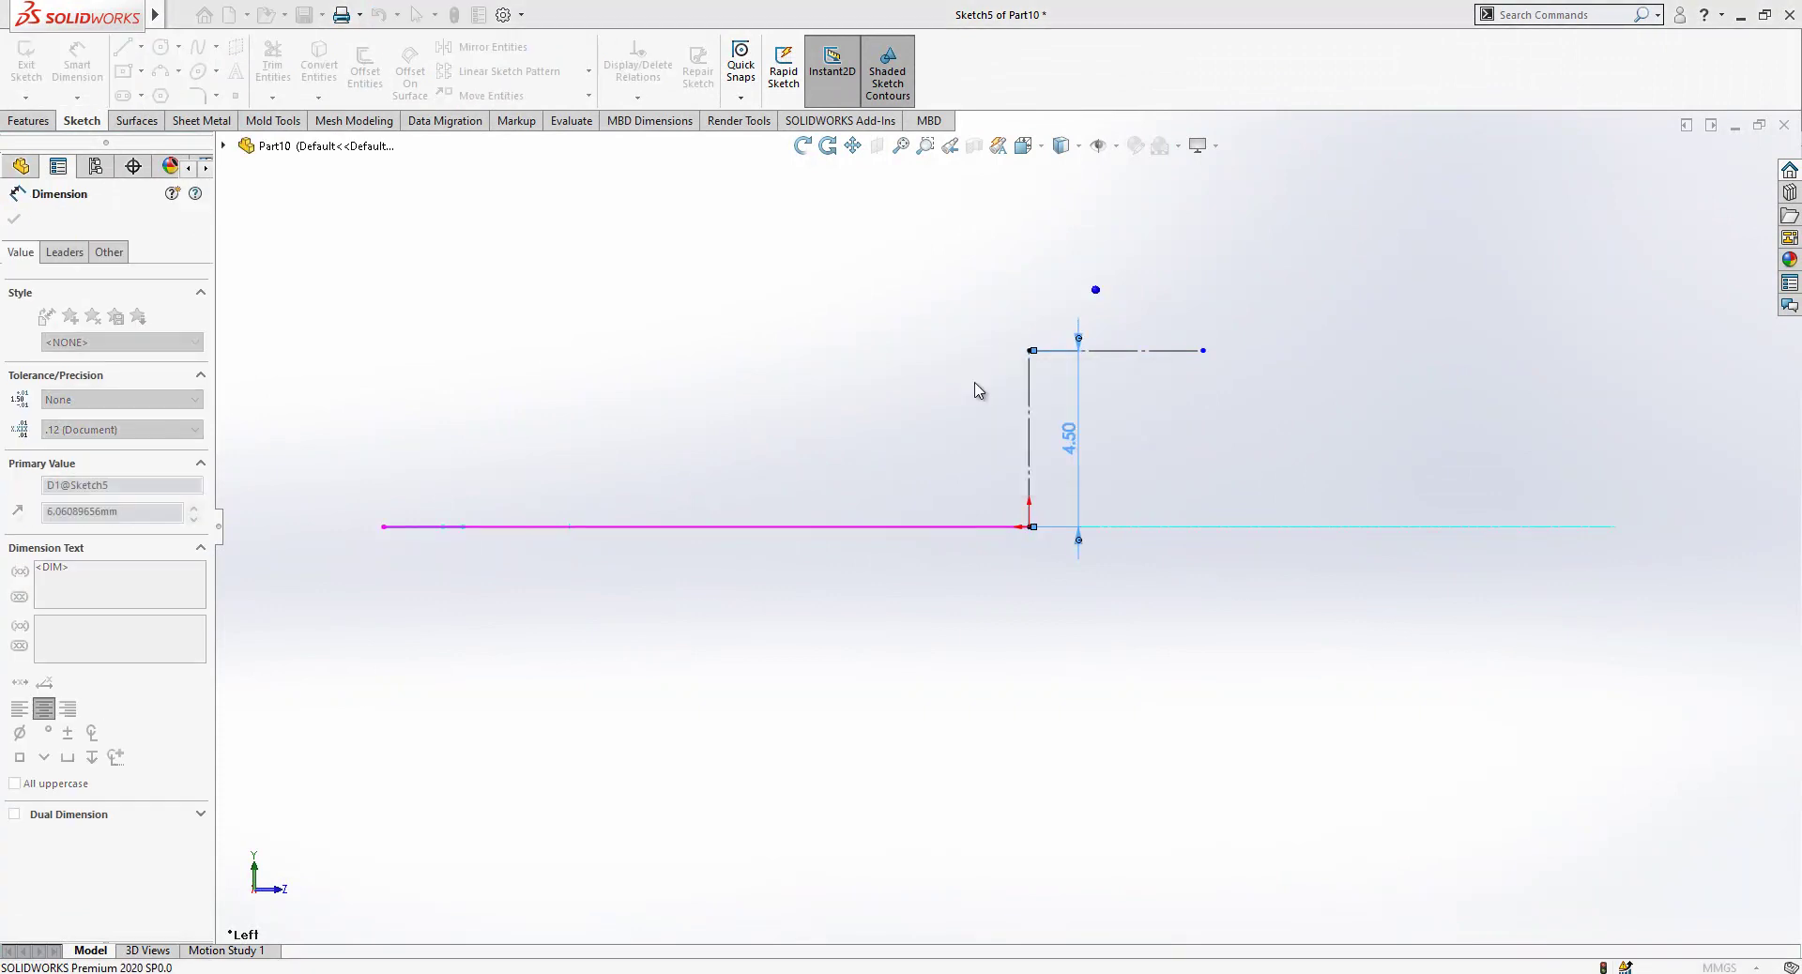
{"action": "key", "text": "Return"}
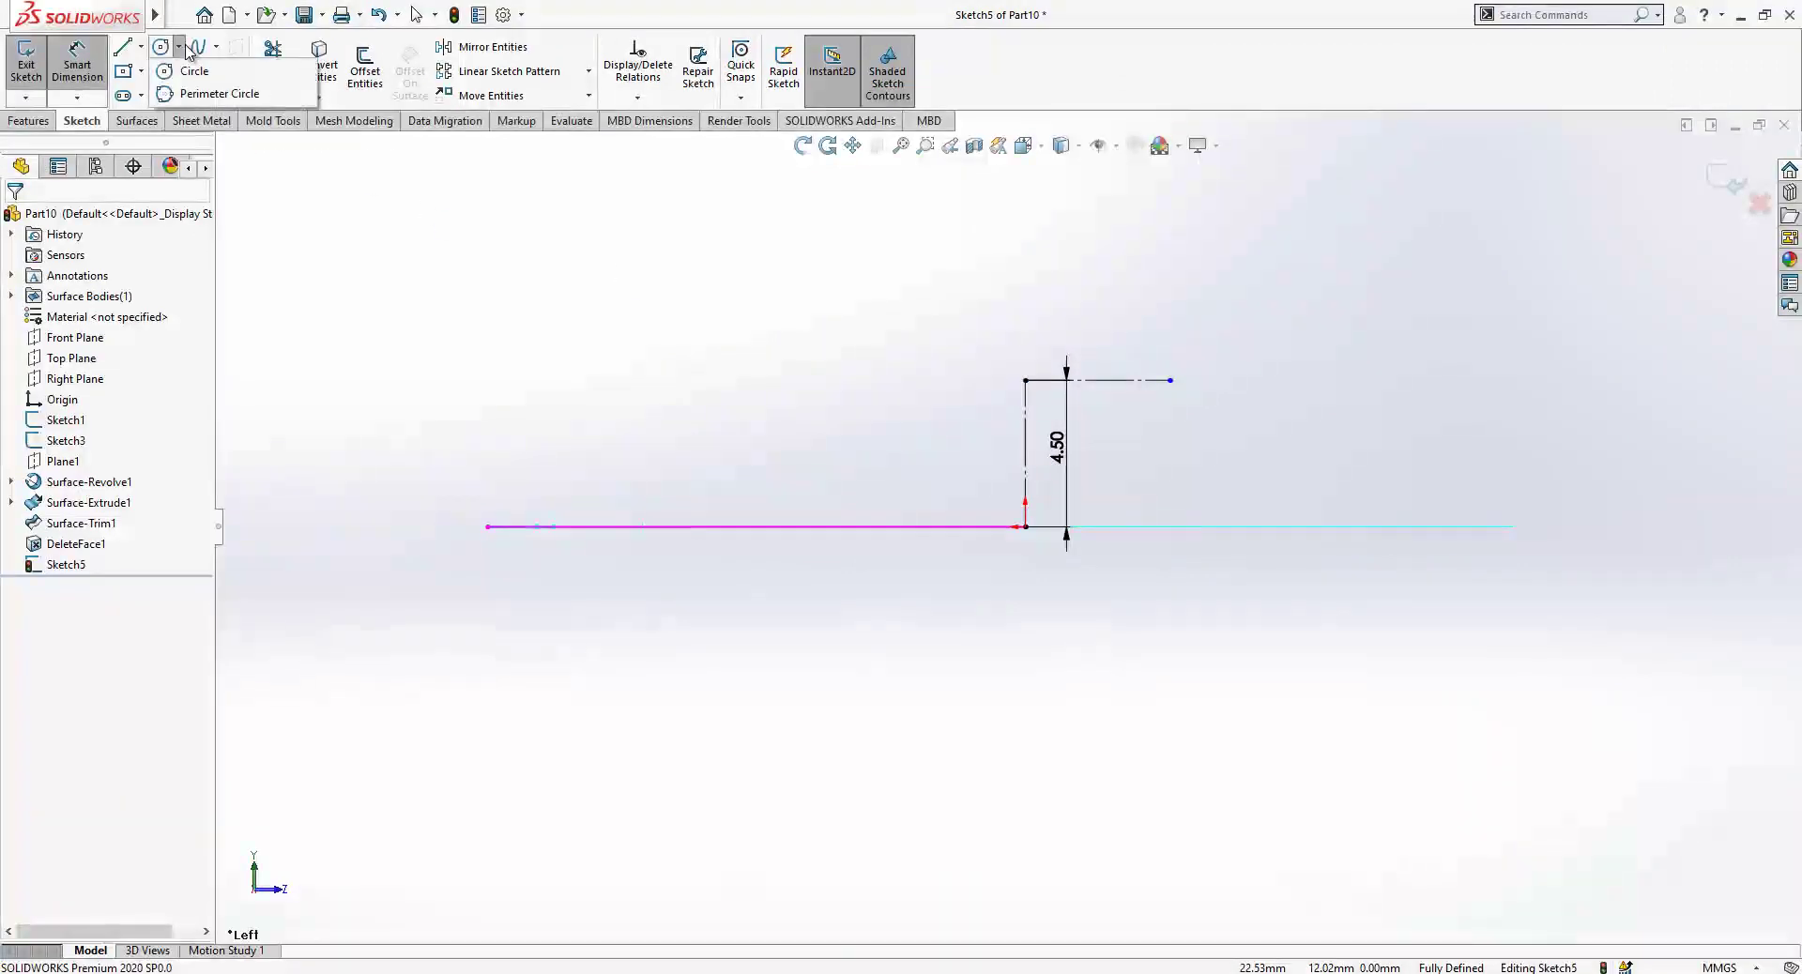
Draw a two-point spline from the top of the vertical construction line to the outer end of the plan spline.
{"action": "left_click", "coordinate": [198, 46]}
{"action": "left_click", "coordinate": [1026, 380]}
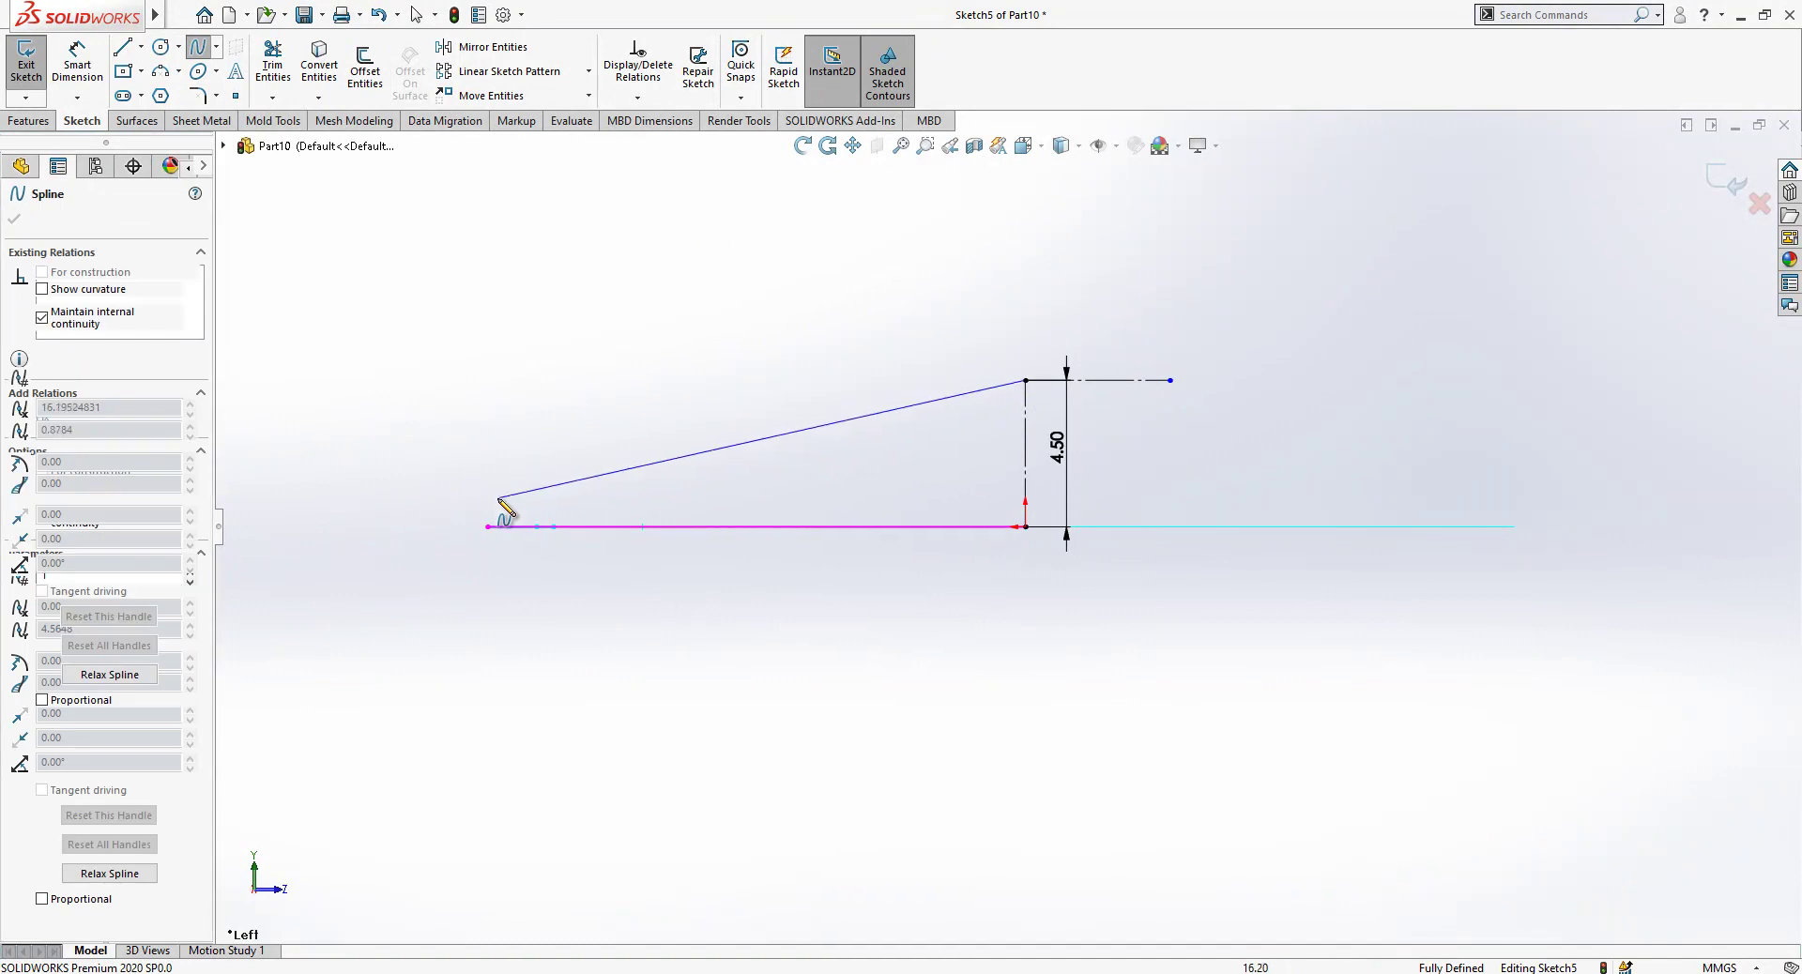
{"action": "left_click", "coordinate": [489, 526]}
{"action": "right_click", "coordinate": [620, 401]}
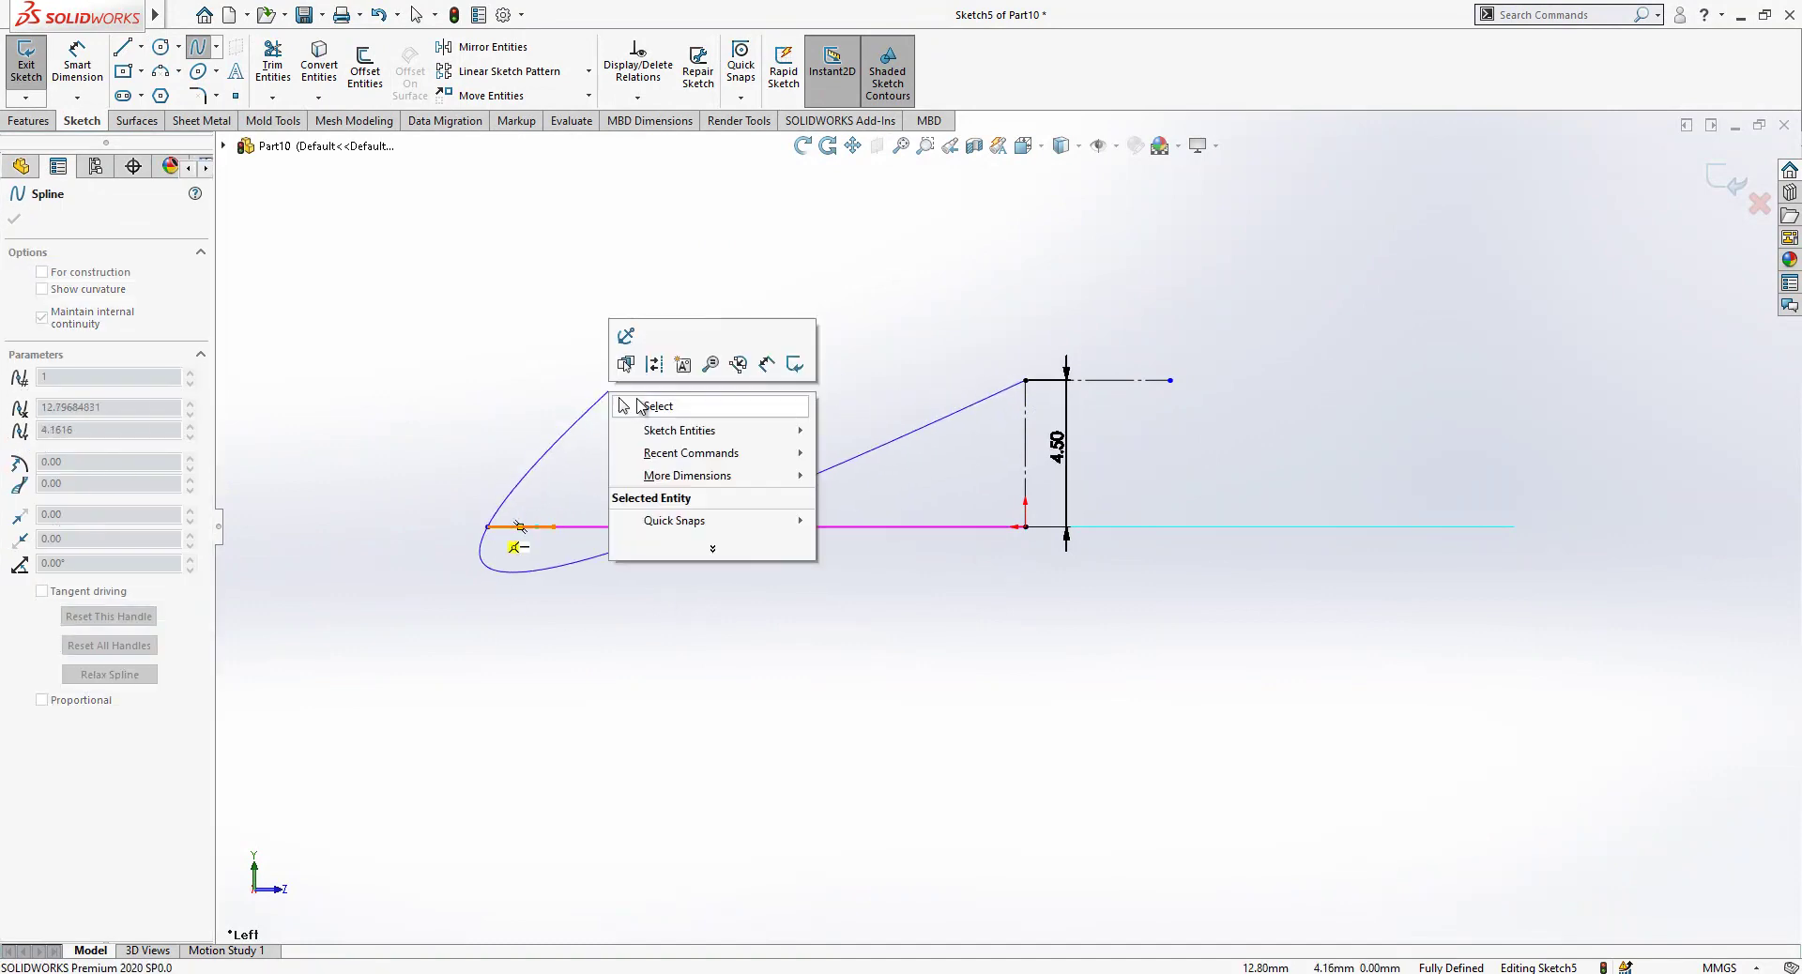
{"action": "left_click", "coordinate": [648, 406]}
Bow the spline upward with its end handles and make the outer handle parallel to the vertical construction line.
{"action": "left_click", "coordinate": [809, 449]}
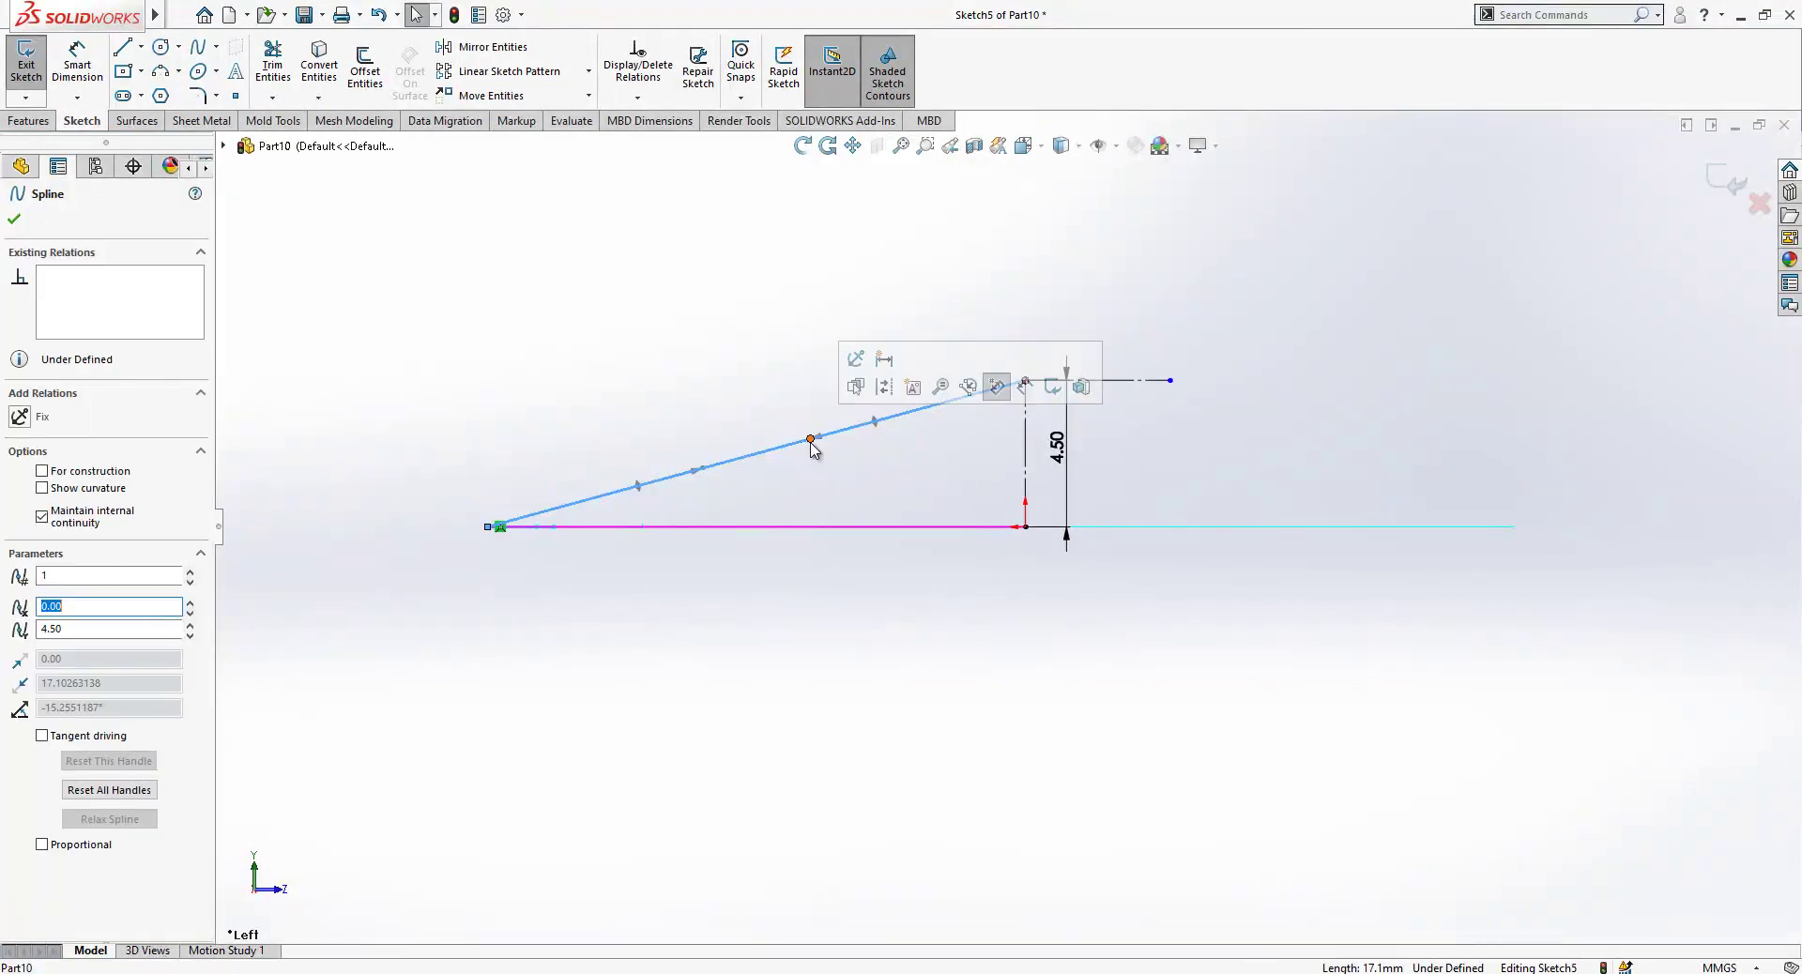
{"action": "left_click_drag", "start_coordinate": [811, 439], "coordinate": [720, 340]}
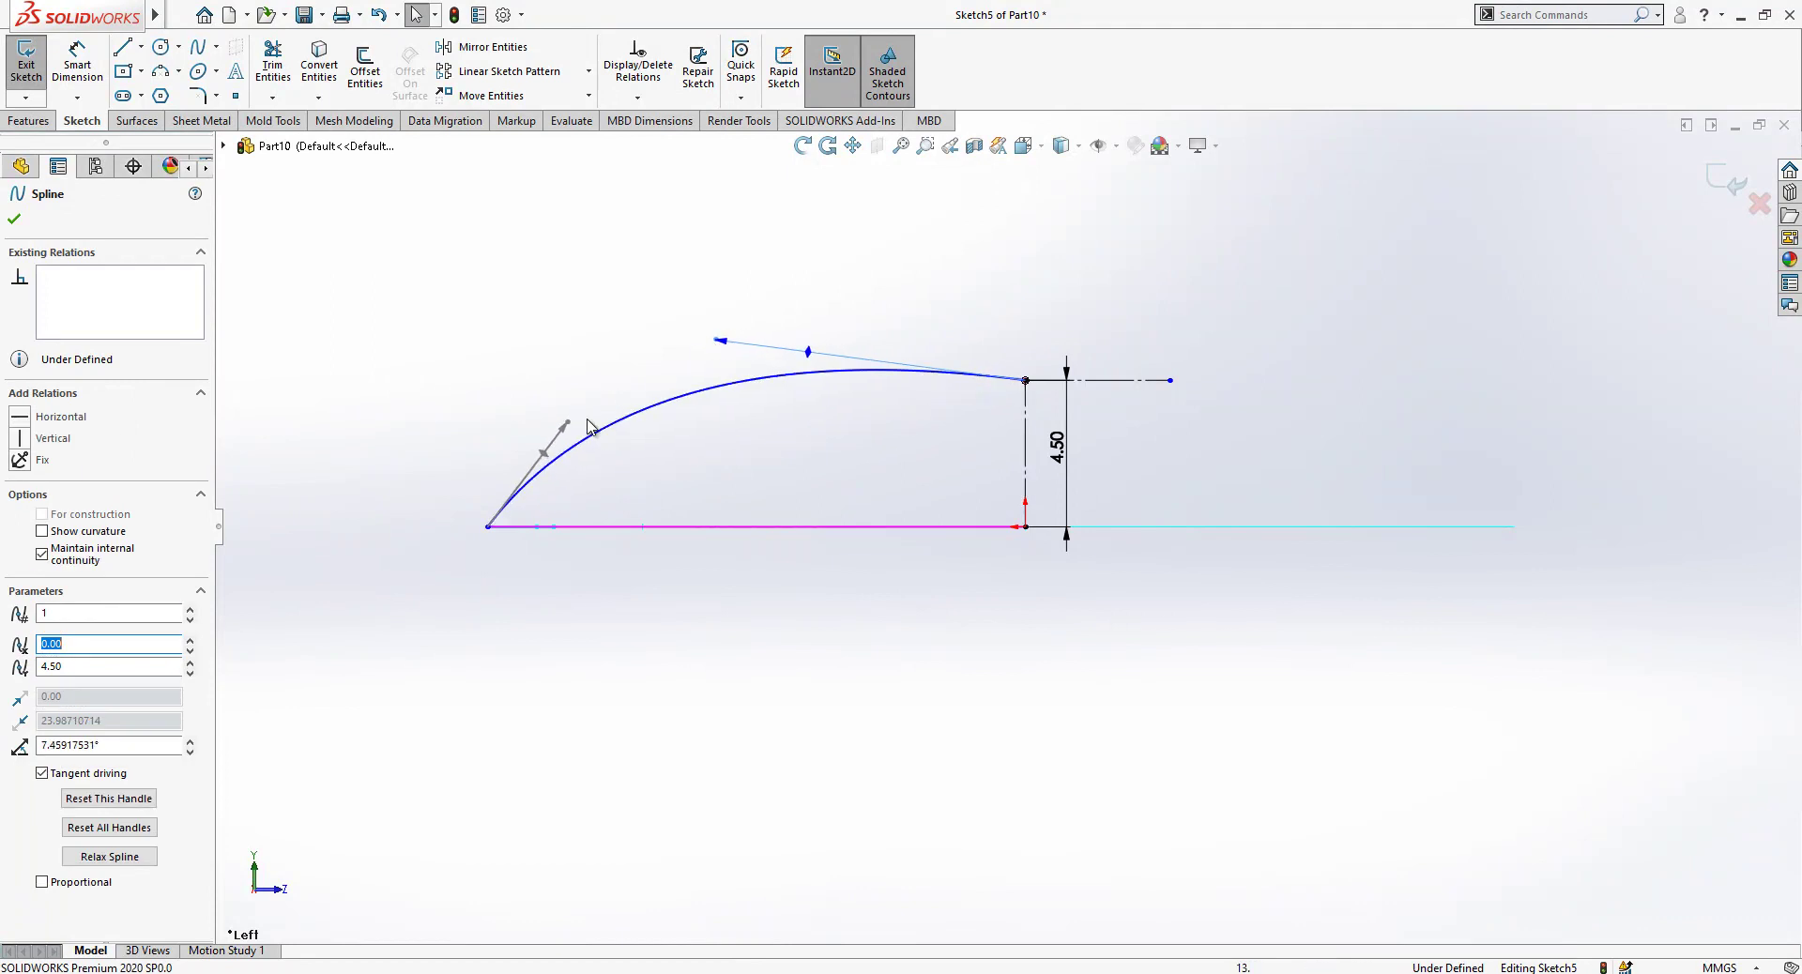
{"action": "left_click_drag", "start_coordinate": [564, 422], "coordinate": [487, 448]}
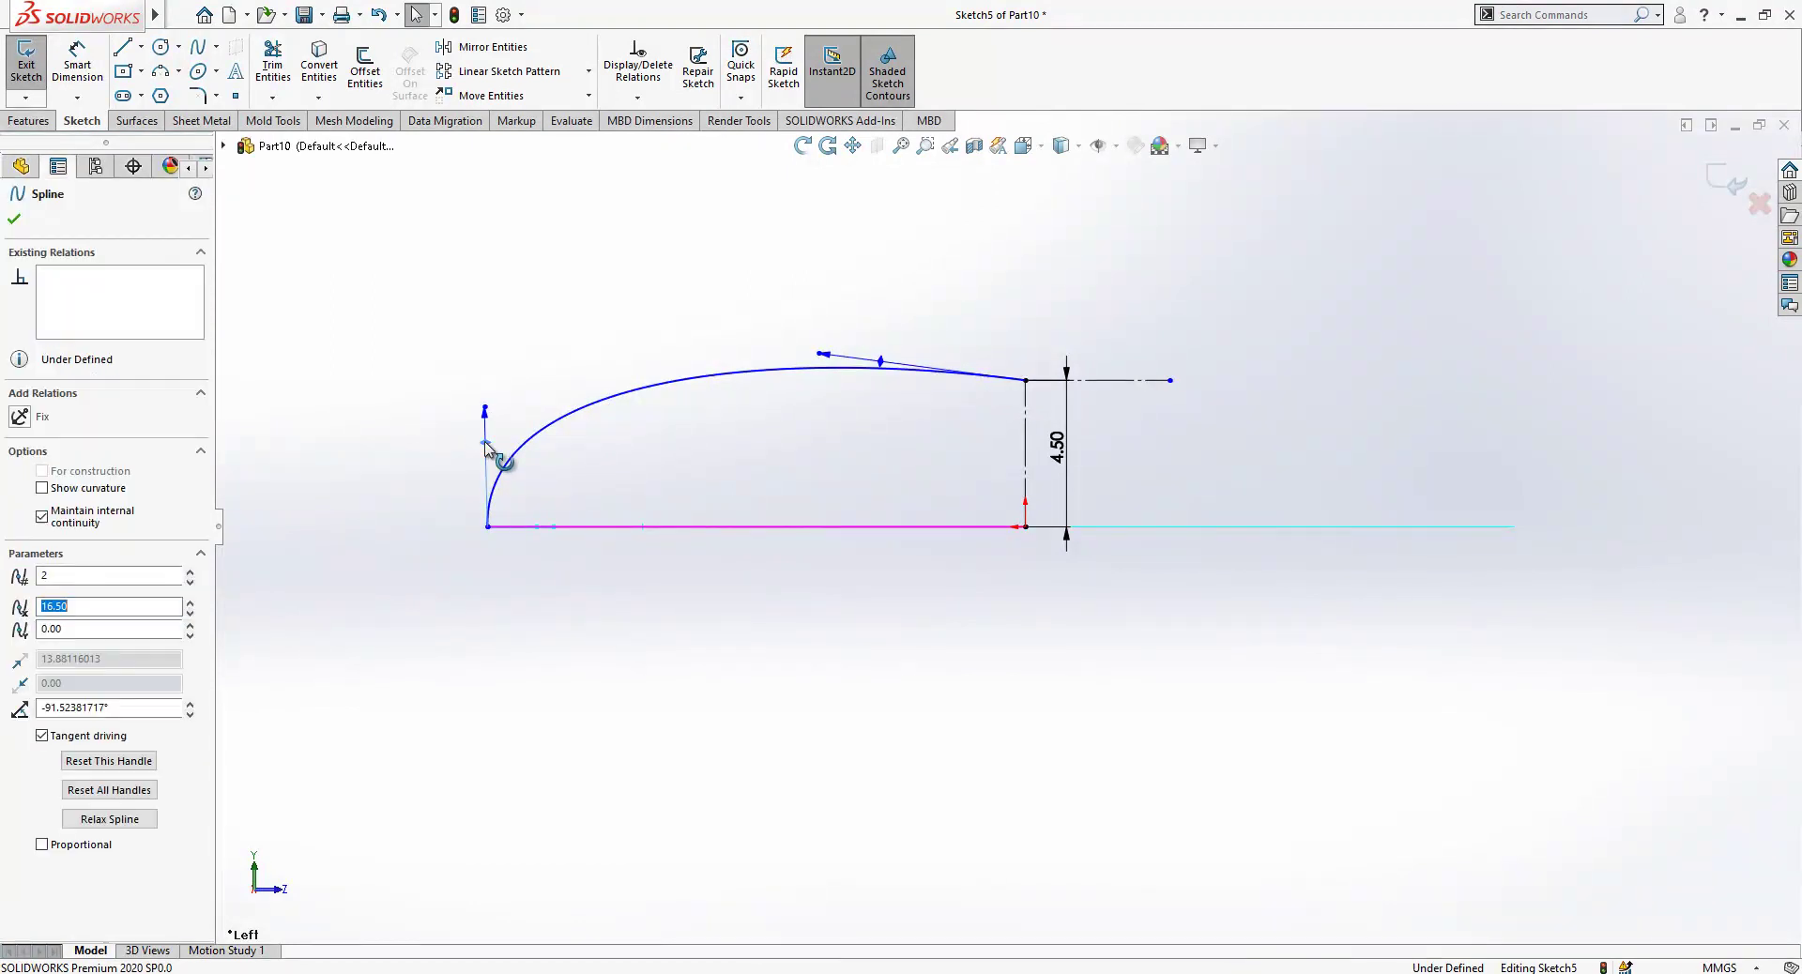
{"action": "left_click", "coordinate": [1027, 457], "text": "ctrl"}
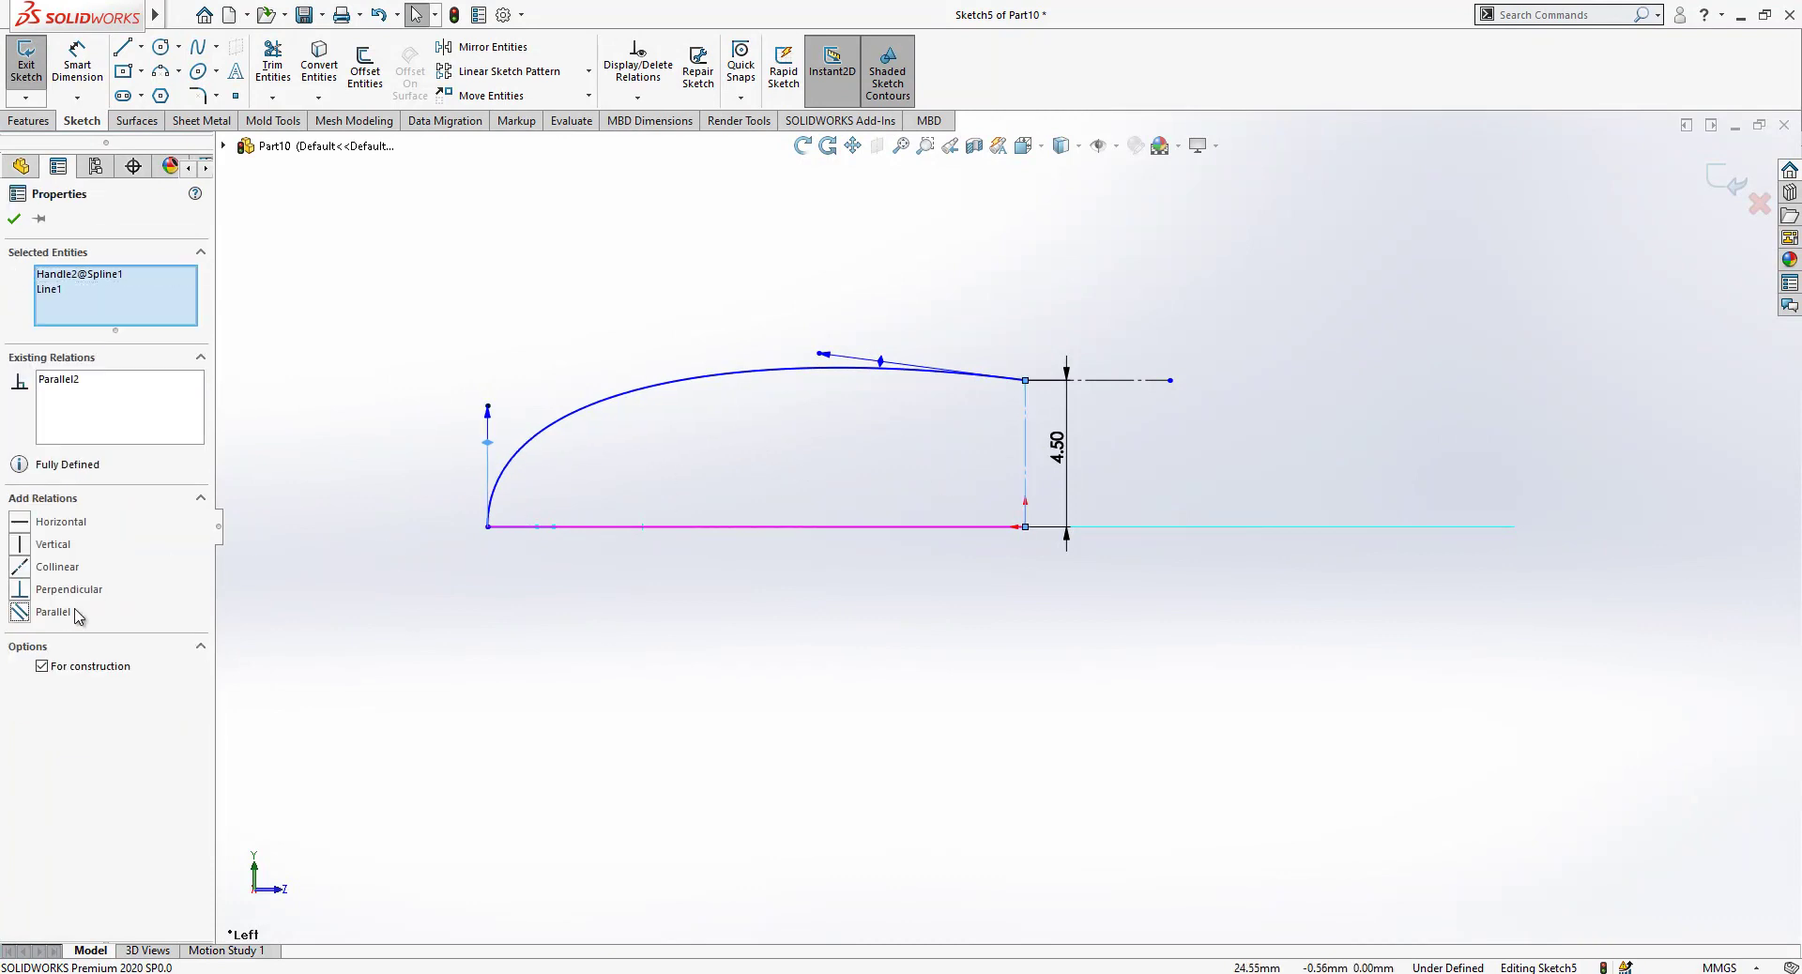
{"action": "left_click", "coordinate": [375, 436]}
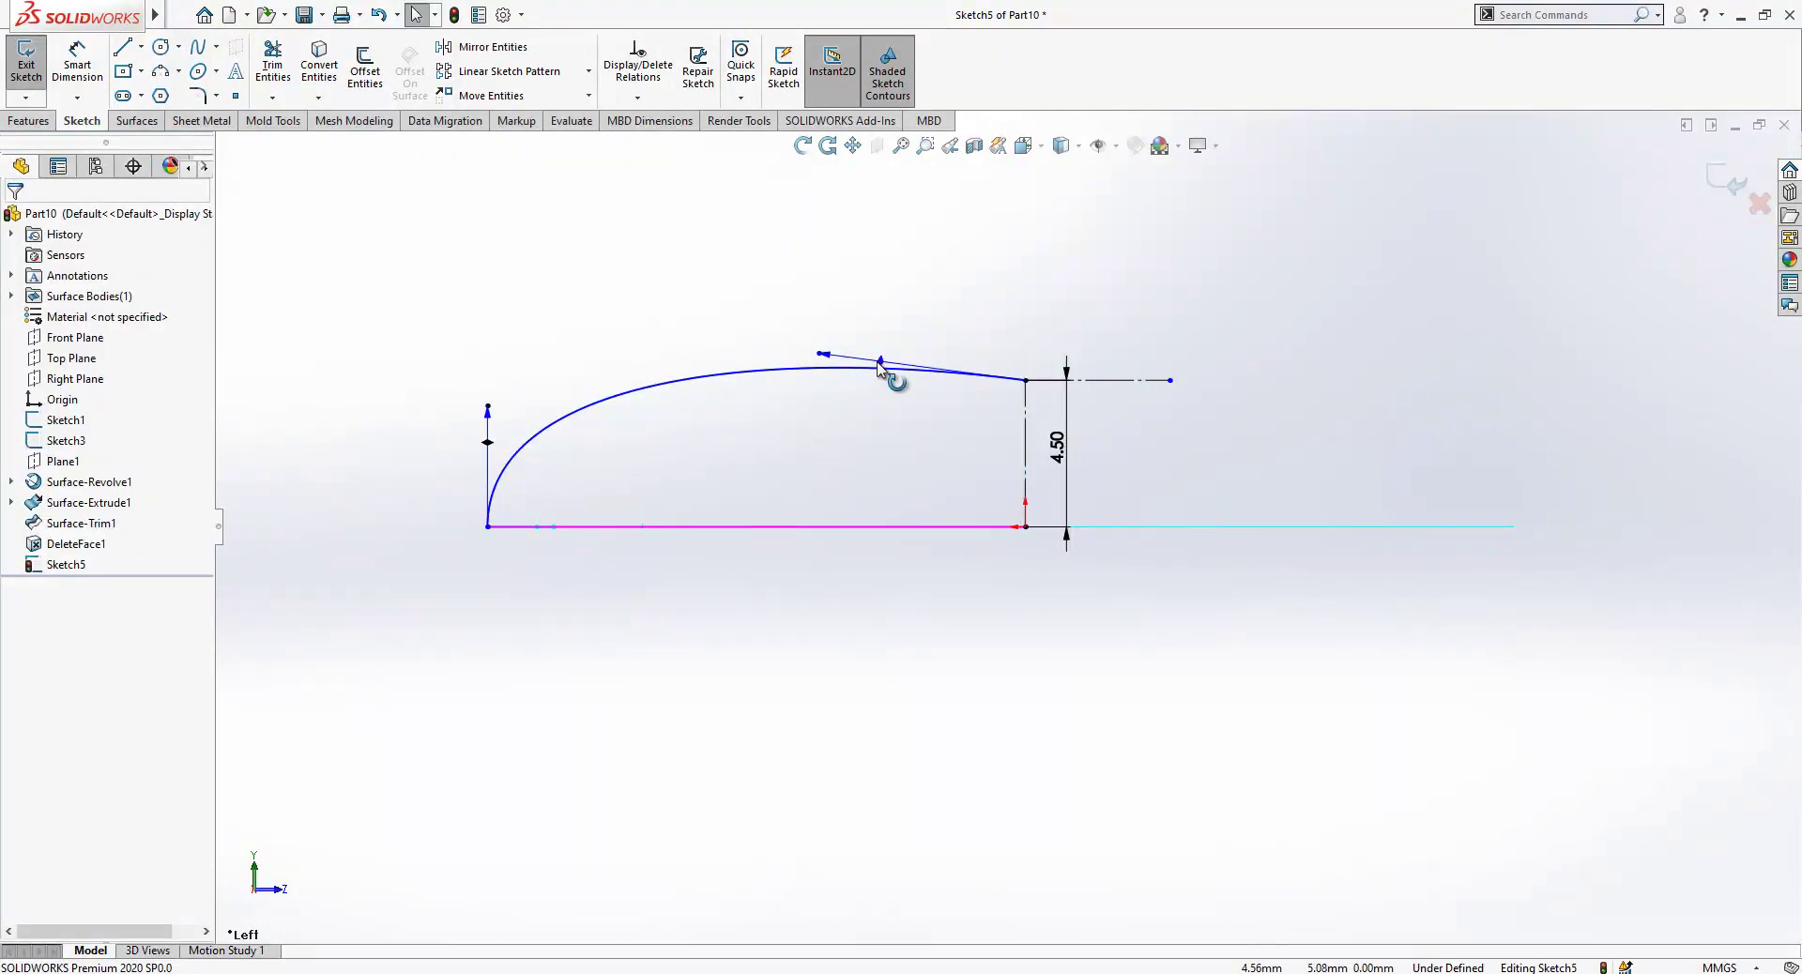
Make the spline tangent to the horizontal construction line at its upper end.
{"action": "left_click", "coordinate": [880, 364]}
{"action": "left_click", "coordinate": [917, 386]}
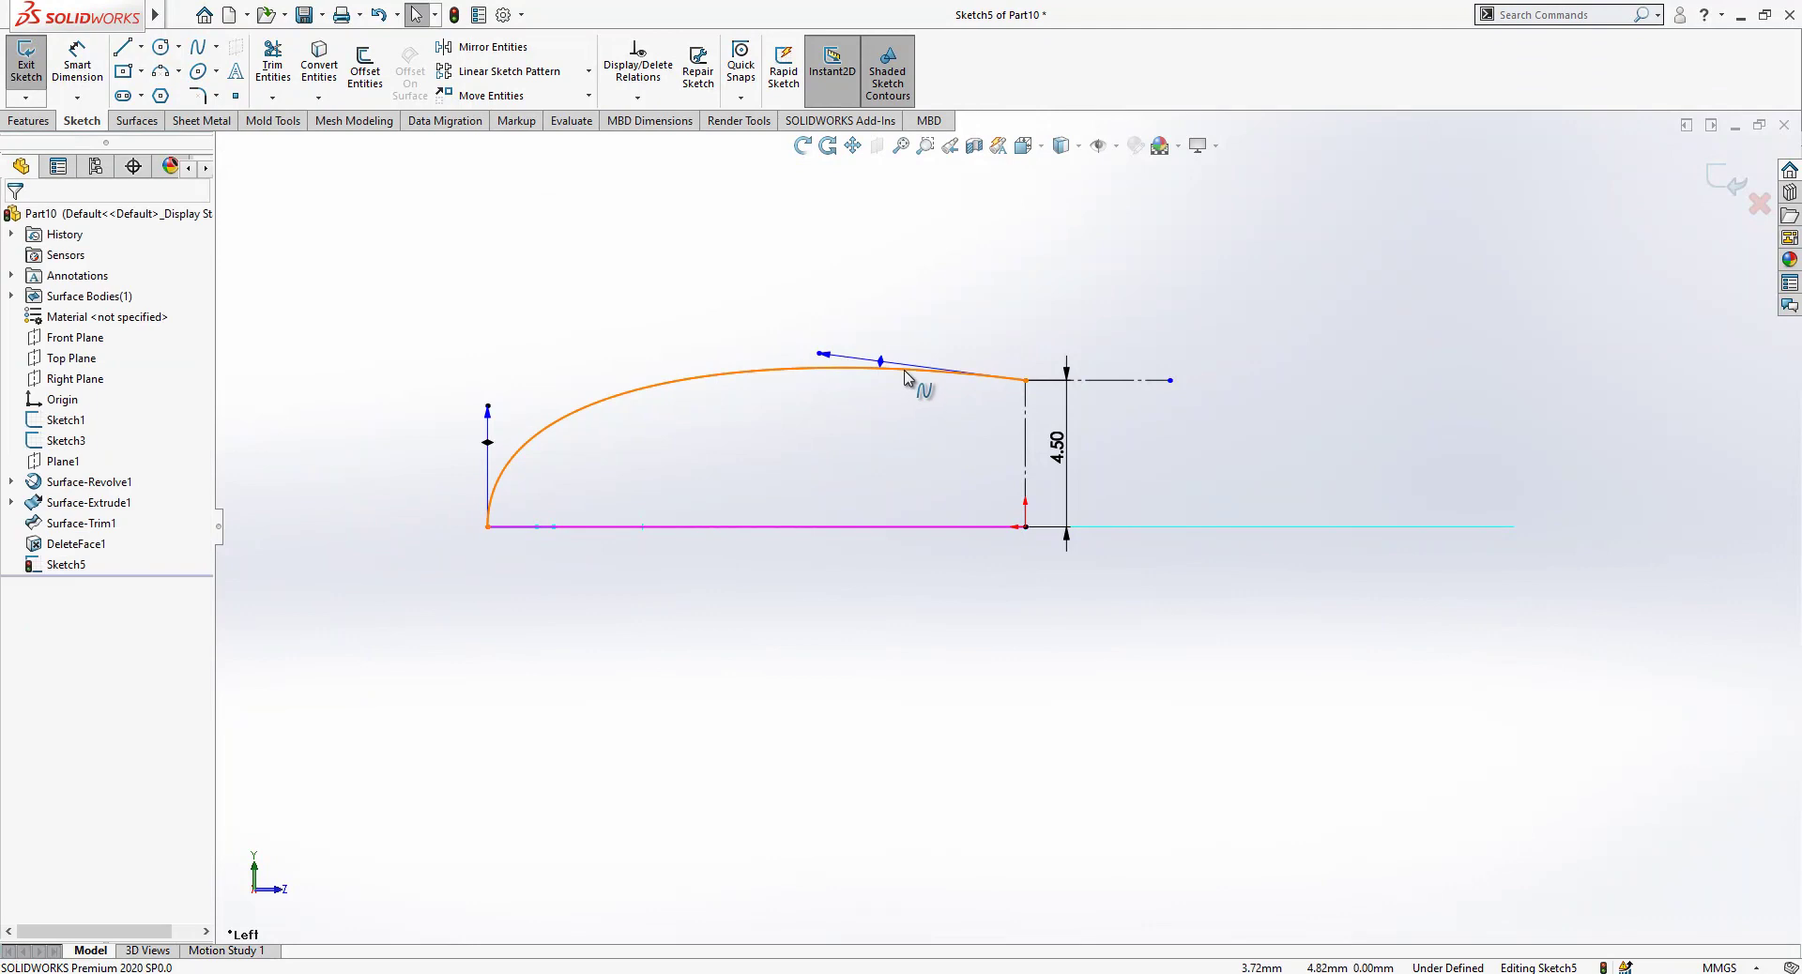
{"action": "left_click", "coordinate": [910, 378]}
{"action": "left_click", "coordinate": [1105, 390], "text": "ctrl"}
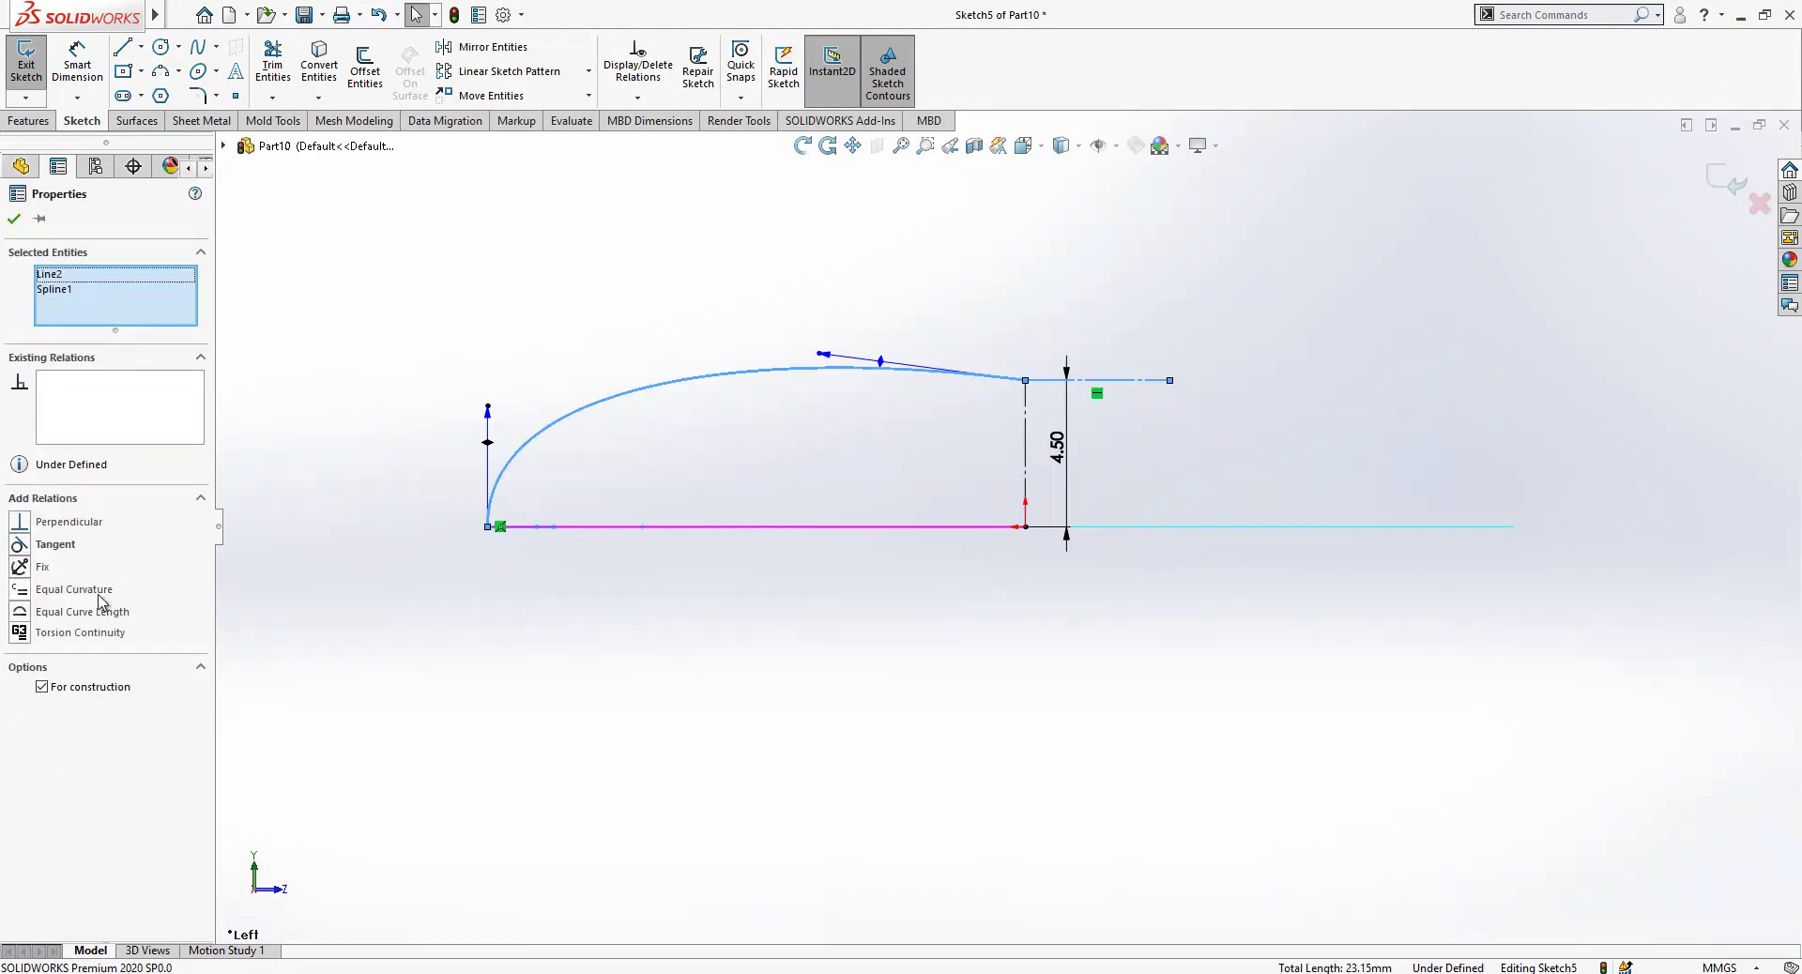
{"action": "left_click", "coordinate": [65, 553]}
{"action": "left_click", "coordinate": [527, 314]}
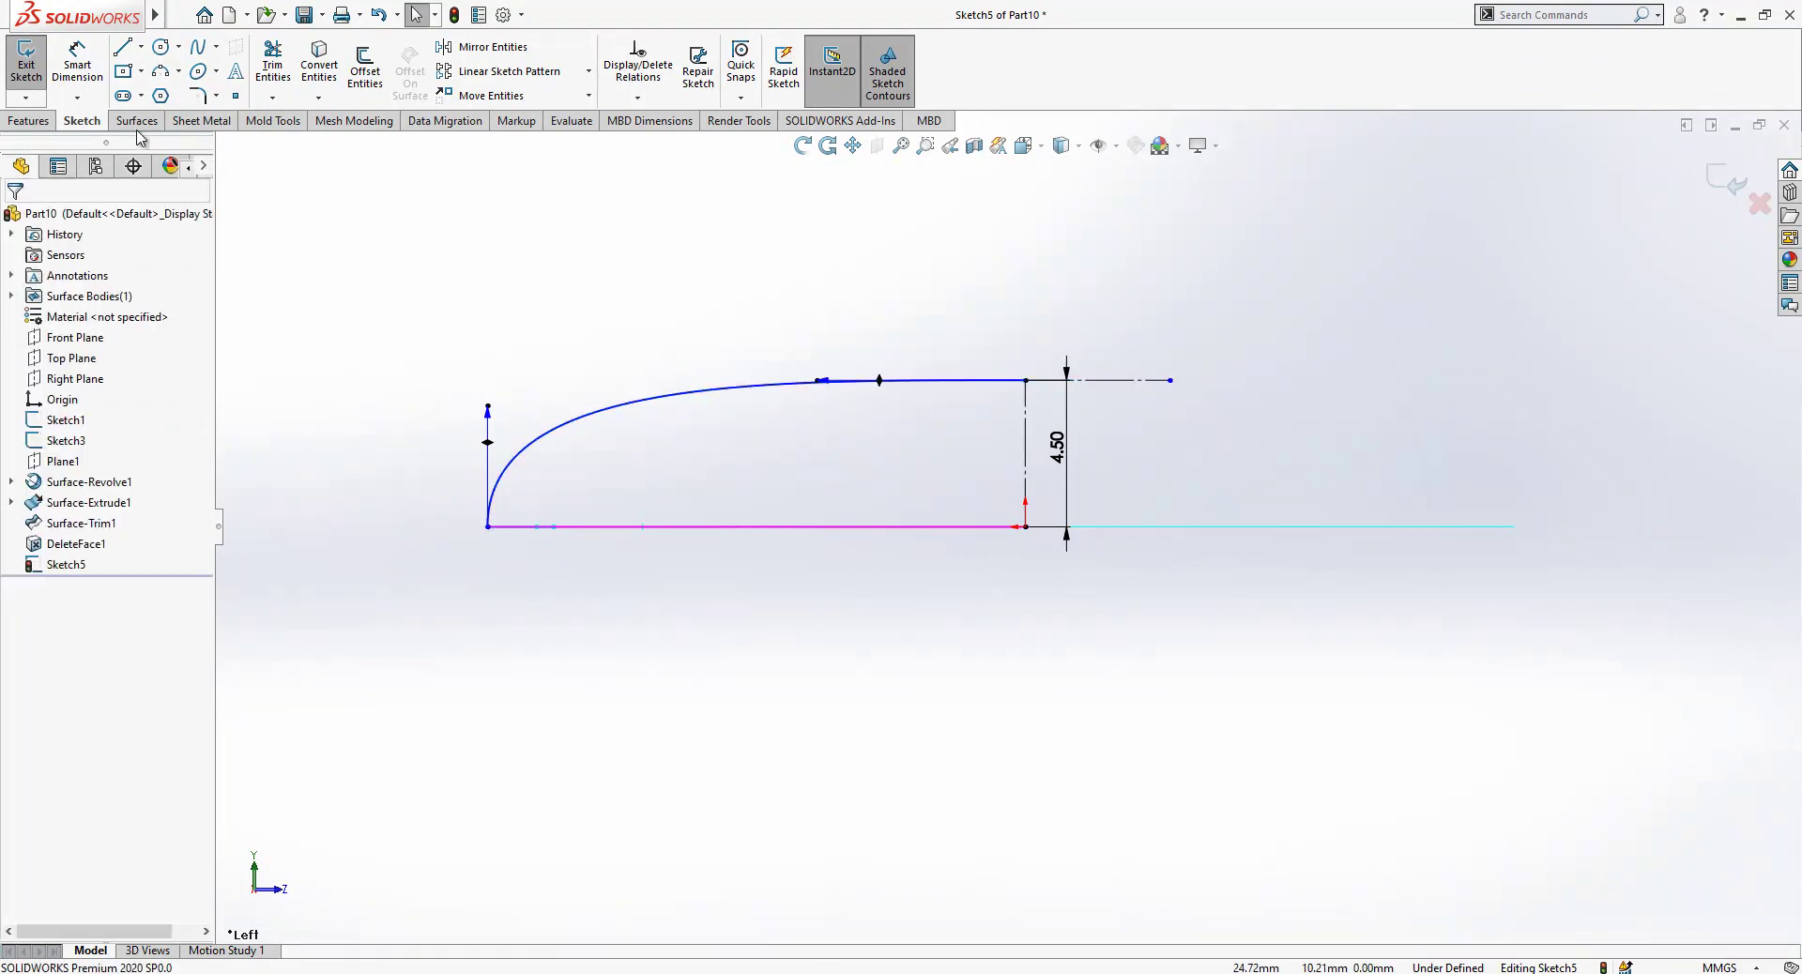
Dimension the tangent handle at the spline's outer lower end to 10.
{"action": "left_click", "coordinate": [77, 66]}
{"action": "left_click", "coordinate": [488, 409]}
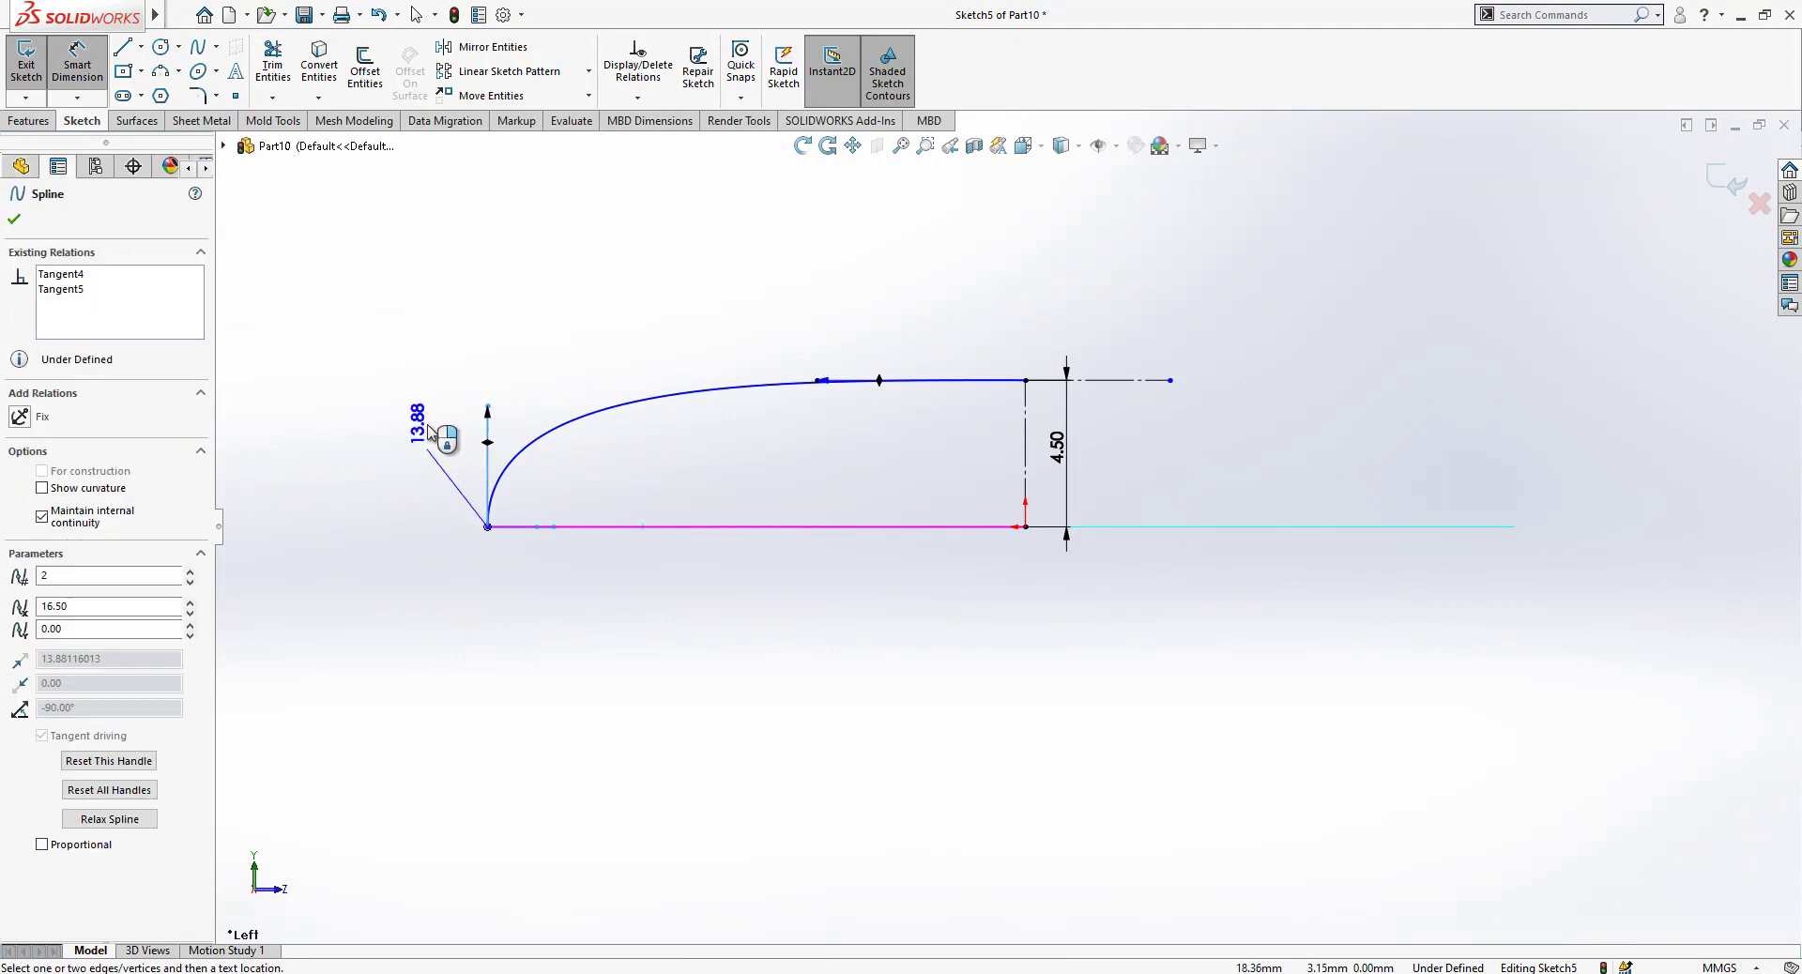
{"action": "left_click", "coordinate": [414, 425]}
{"action": "key", "text": "Return"}
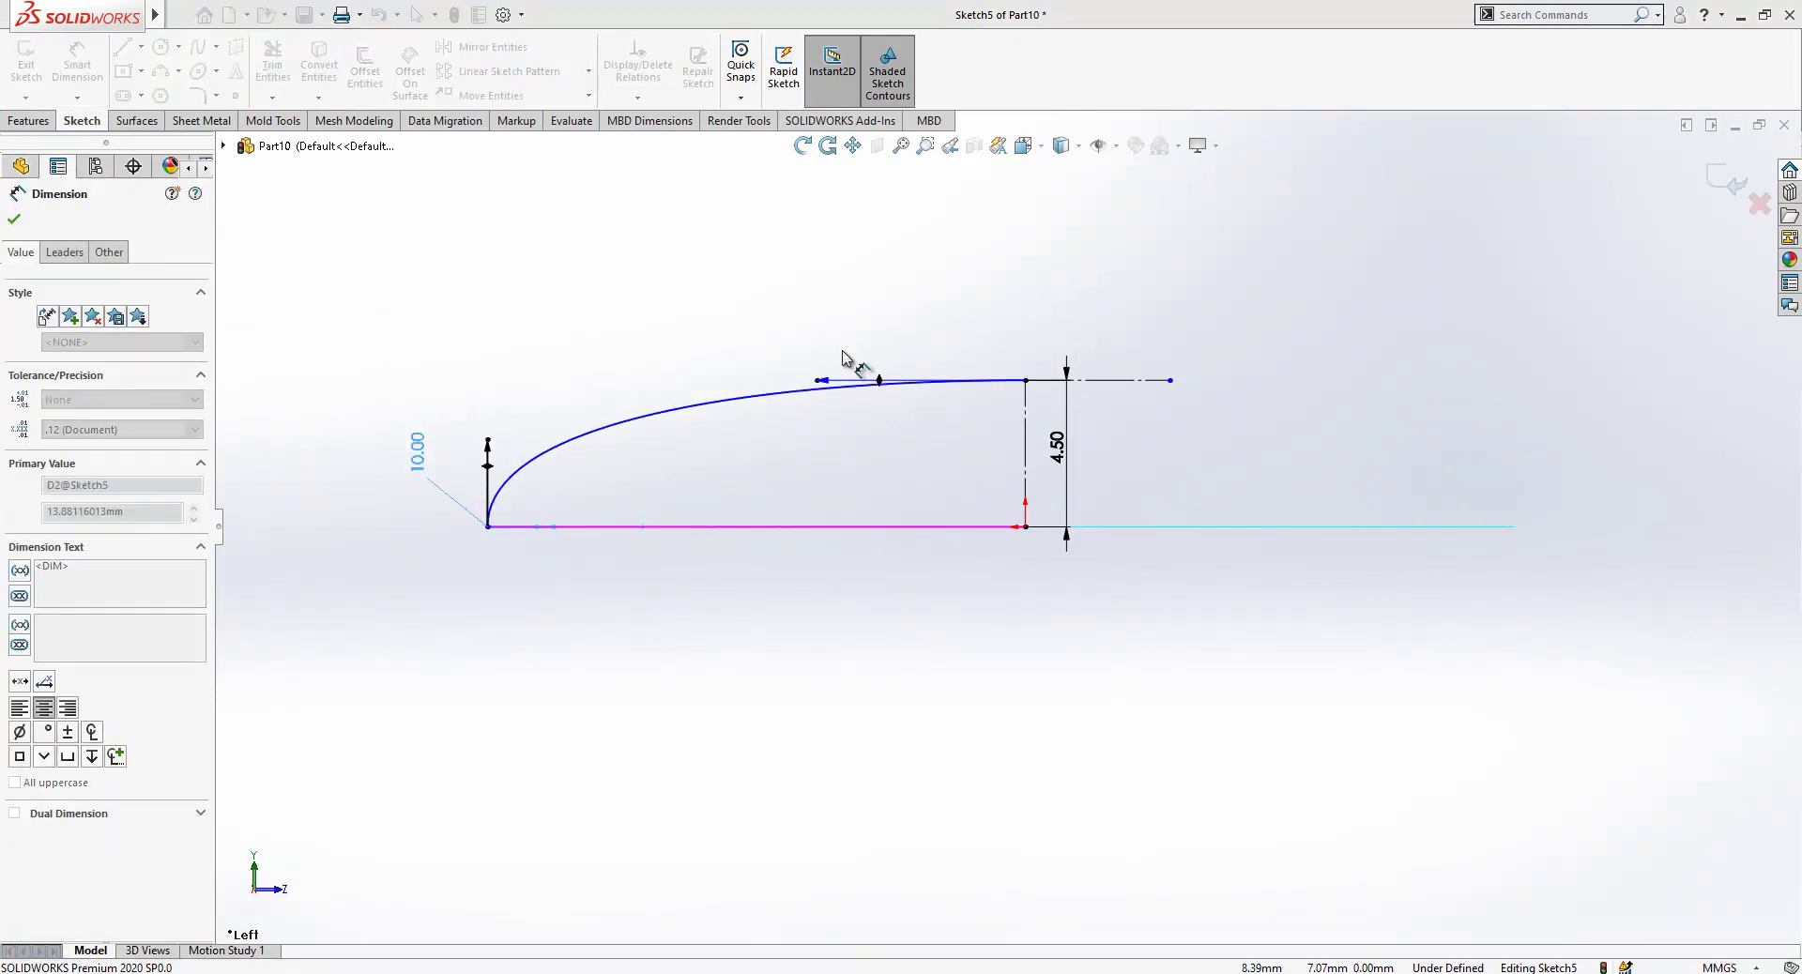
Dimension the tangent handle at the spline's upper end to 20 and exit the sketch.
{"action": "left_click", "coordinate": [822, 380]}
{"action": "left_click", "coordinate": [784, 316]}
{"action": "type", "text": "20"}
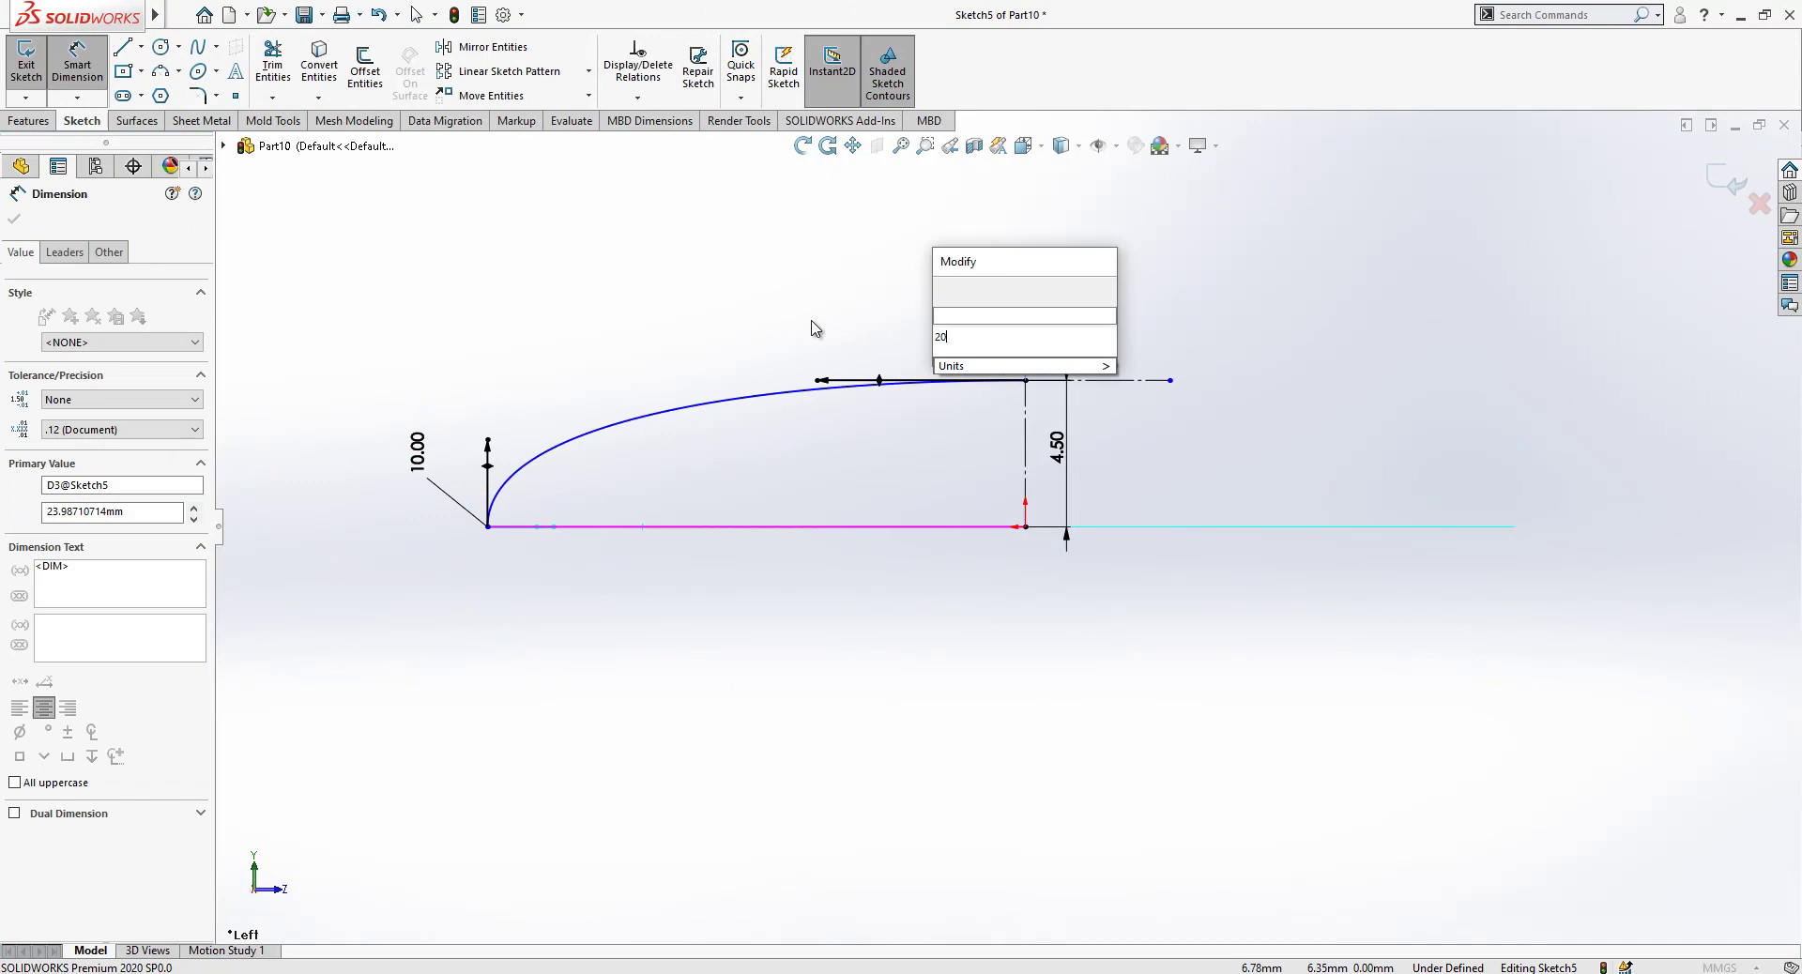
{"action": "key", "text": "Return"}
{"action": "middle_click_drag", "start_coordinate": [732, 359], "coordinate": [747, 469]}
{"action": "scroll", "coordinate": [747, 470], "scroll_direction": "up", "scroll_amount": 1}
{"action": "scroll", "coordinate": [403, 564], "scroll_direction": "down", "scroll_amount": 2}
{"action": "key", "text": "Escape"}
{"action": "mouse_move", "coordinate": [669, 559]}
{"action": "left_mouse_down"}
{"action": "mouse_move", "coordinate": [558, 578]}
{"action": "mouse_move", "coordinate": [669, 561]}
{"action": "left_mouse_up"}
{"action": "left_click", "coordinate": [628, 357]}
{"action": "mouse_move", "coordinate": [1207, 500]}
{"action": "middle_mouse_down"}
{"action": "mouse_move", "coordinate": [1052, 512]}
{"action": "mouse_move", "coordinate": [1095, 511]}
{"action": "mouse_move", "coordinate": [1164, 588]}
{"action": "mouse_move", "coordinate": [1213, 541]}
{"action": "mouse_move", "coordinate": [1246, 580]}
{"action": "mouse_move", "coordinate": [1231, 527]}
{"action": "middle_mouse_up"}
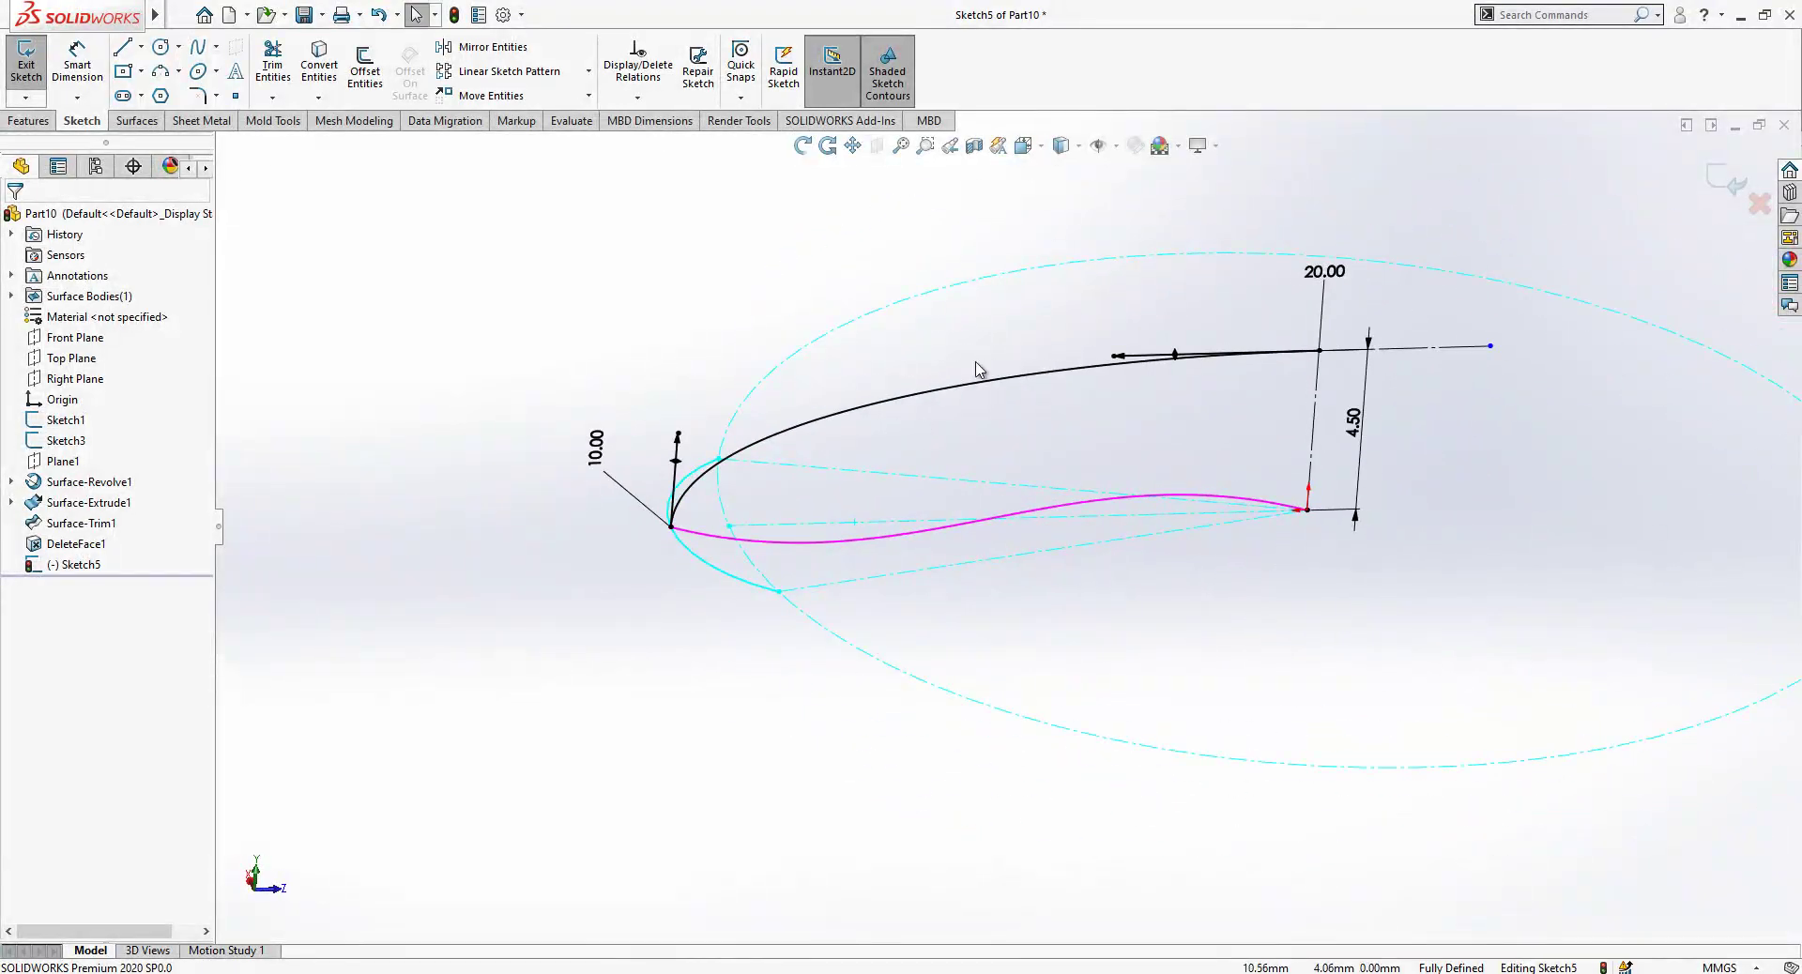
{"action": "key", "text": "z"}
{"action": "key", "text": "z"}
{"action": "left_click", "coordinate": [1719, 181]}
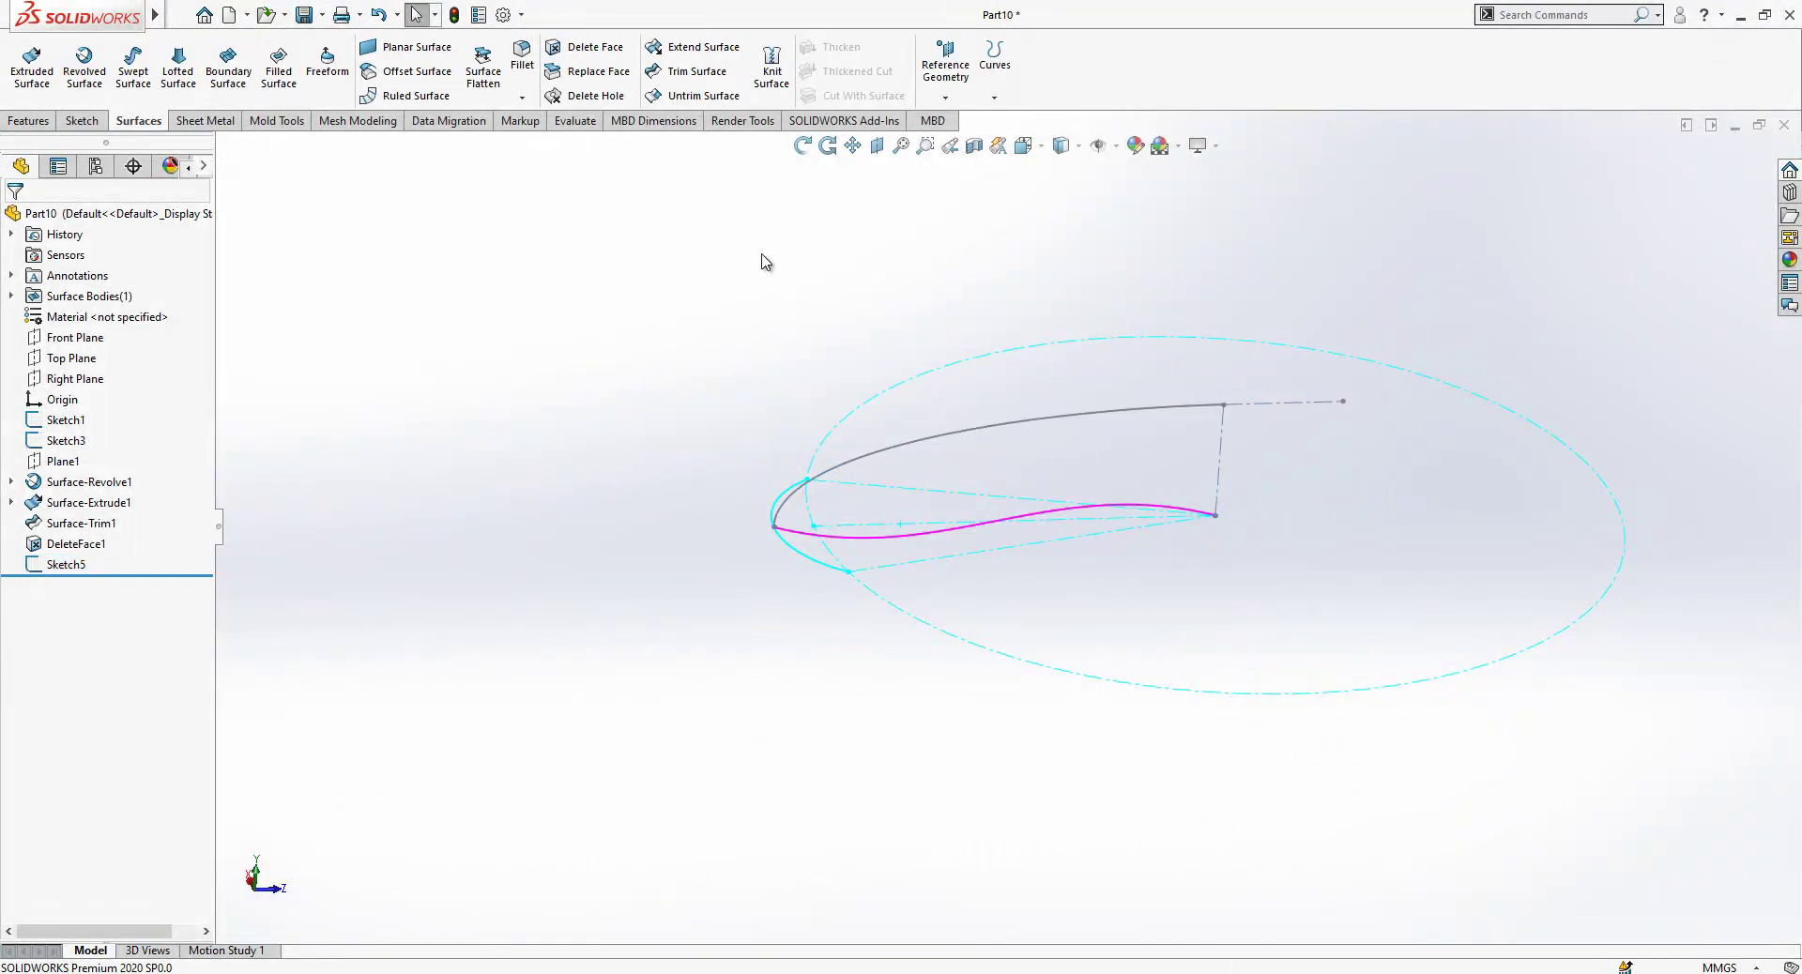
Create a sketch-on-sketch projected curve from the side profile spline (Sketch5) and the plan spline (Sketch3).
{"action": "left_click", "coordinate": [991, 97]}
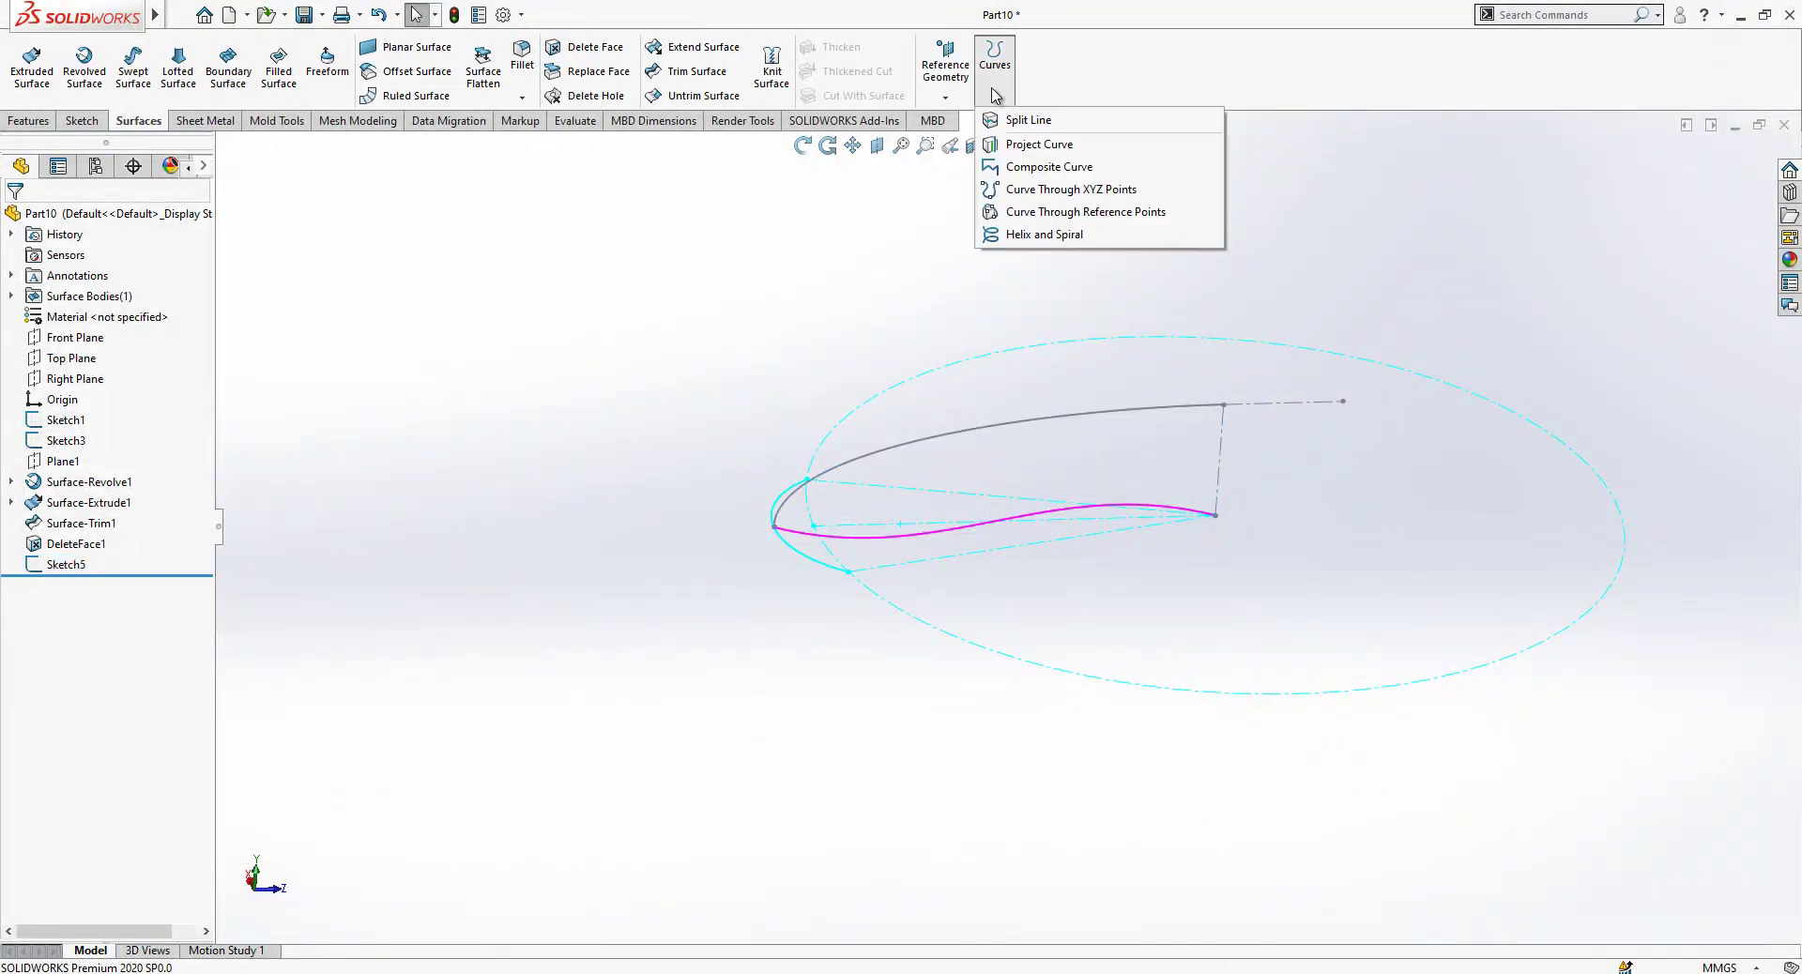
{"action": "left_click", "coordinate": [1042, 144]}
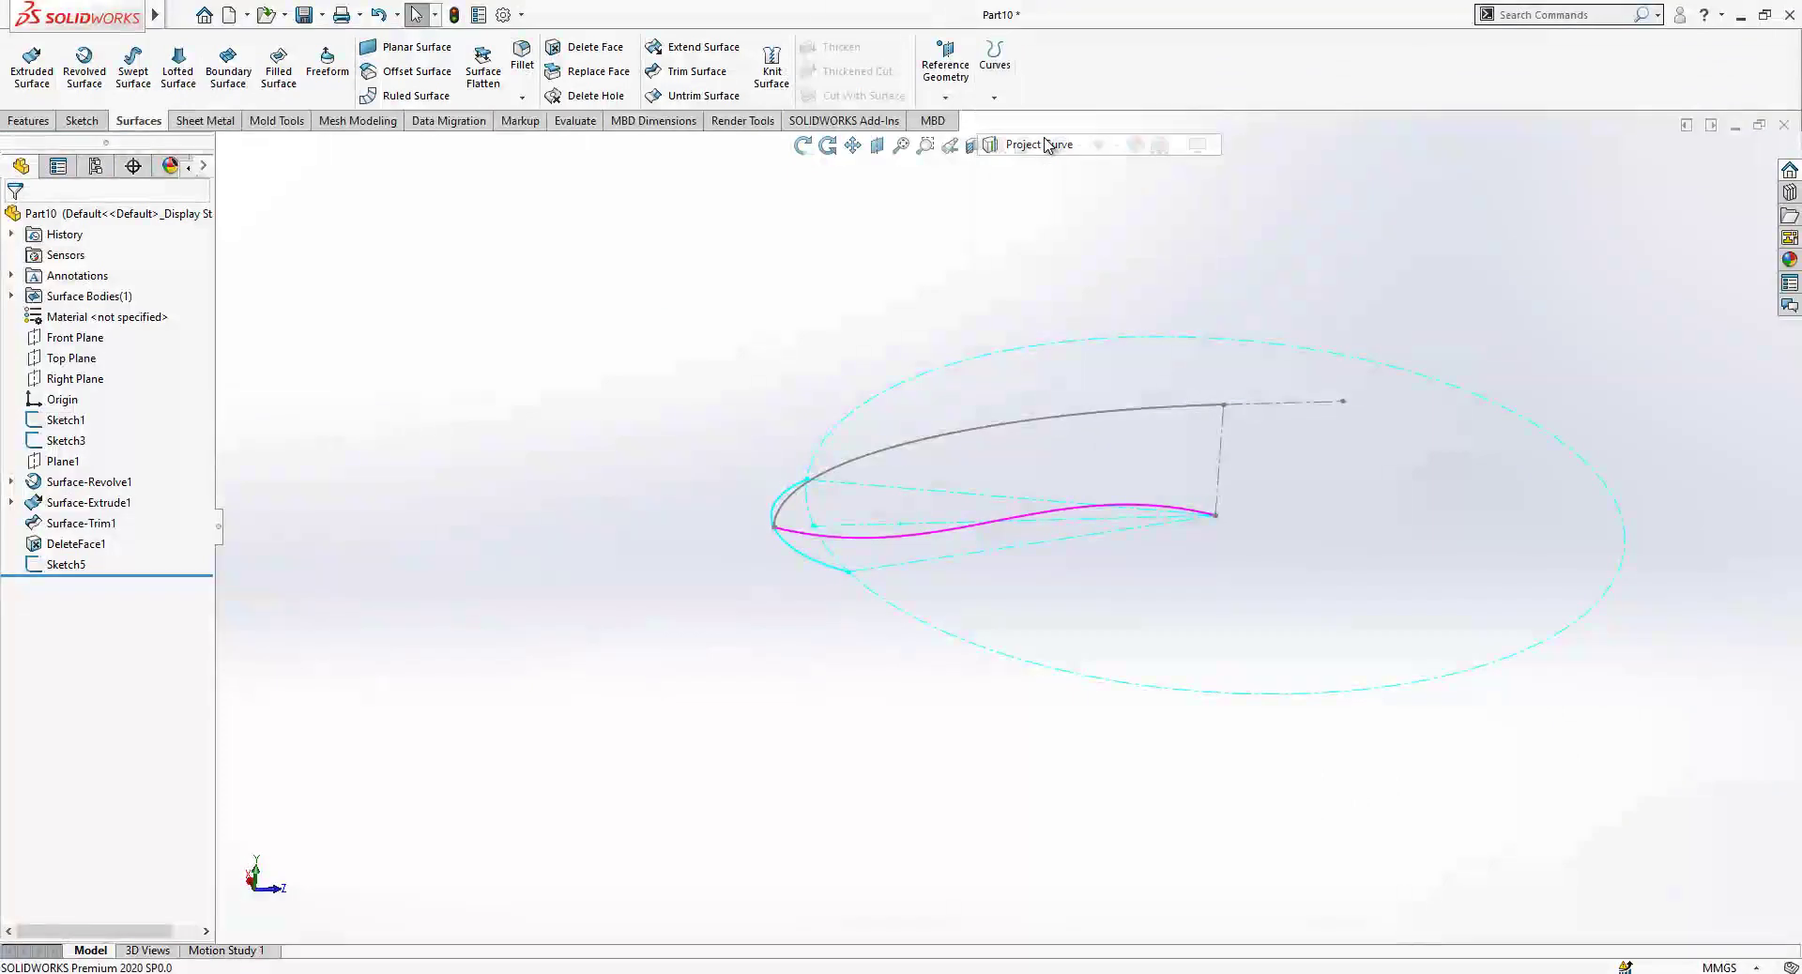
{"action": "left_click", "coordinate": [973, 433]}
{"action": "left_click", "coordinate": [902, 544]}
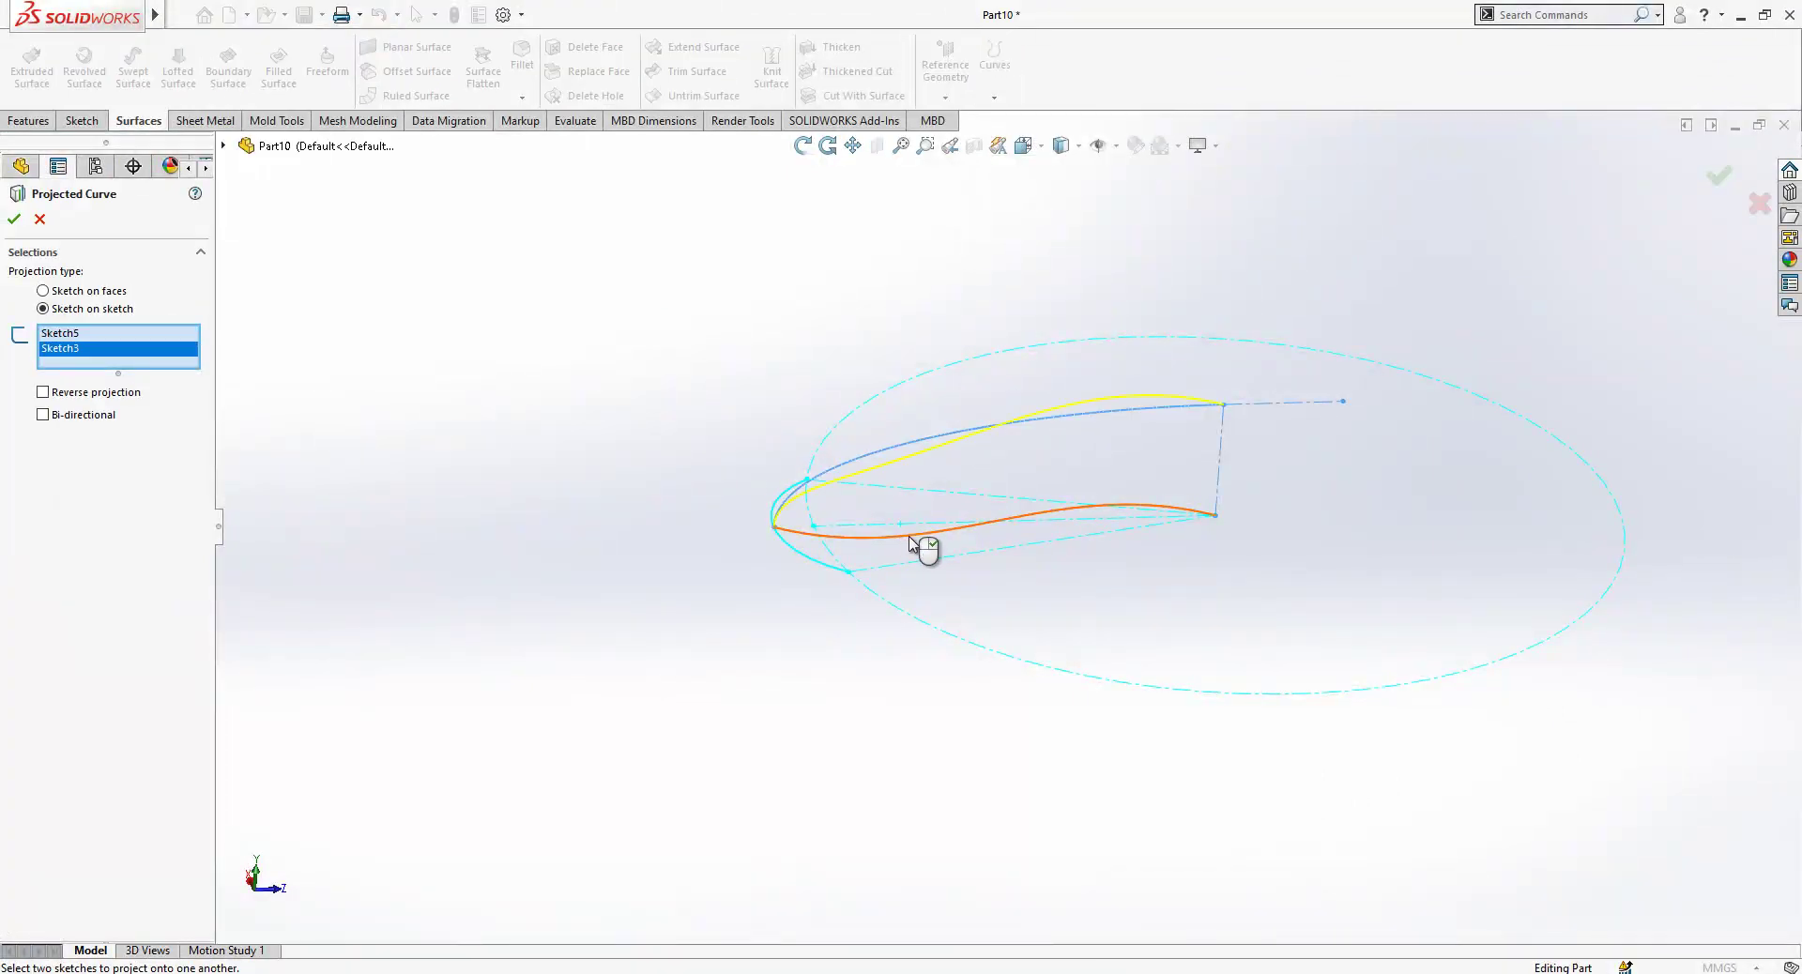
{"action": "mouse_move", "coordinate": [1104, 482]}
{"action": "middle_mouse_down"}
{"action": "mouse_move", "coordinate": [1118, 442]}
{"action": "mouse_move", "coordinate": [1251, 414]}
{"action": "mouse_move", "coordinate": [1280, 474]}
{"action": "mouse_move", "coordinate": [1150, 531]}
{"action": "middle_mouse_up"}
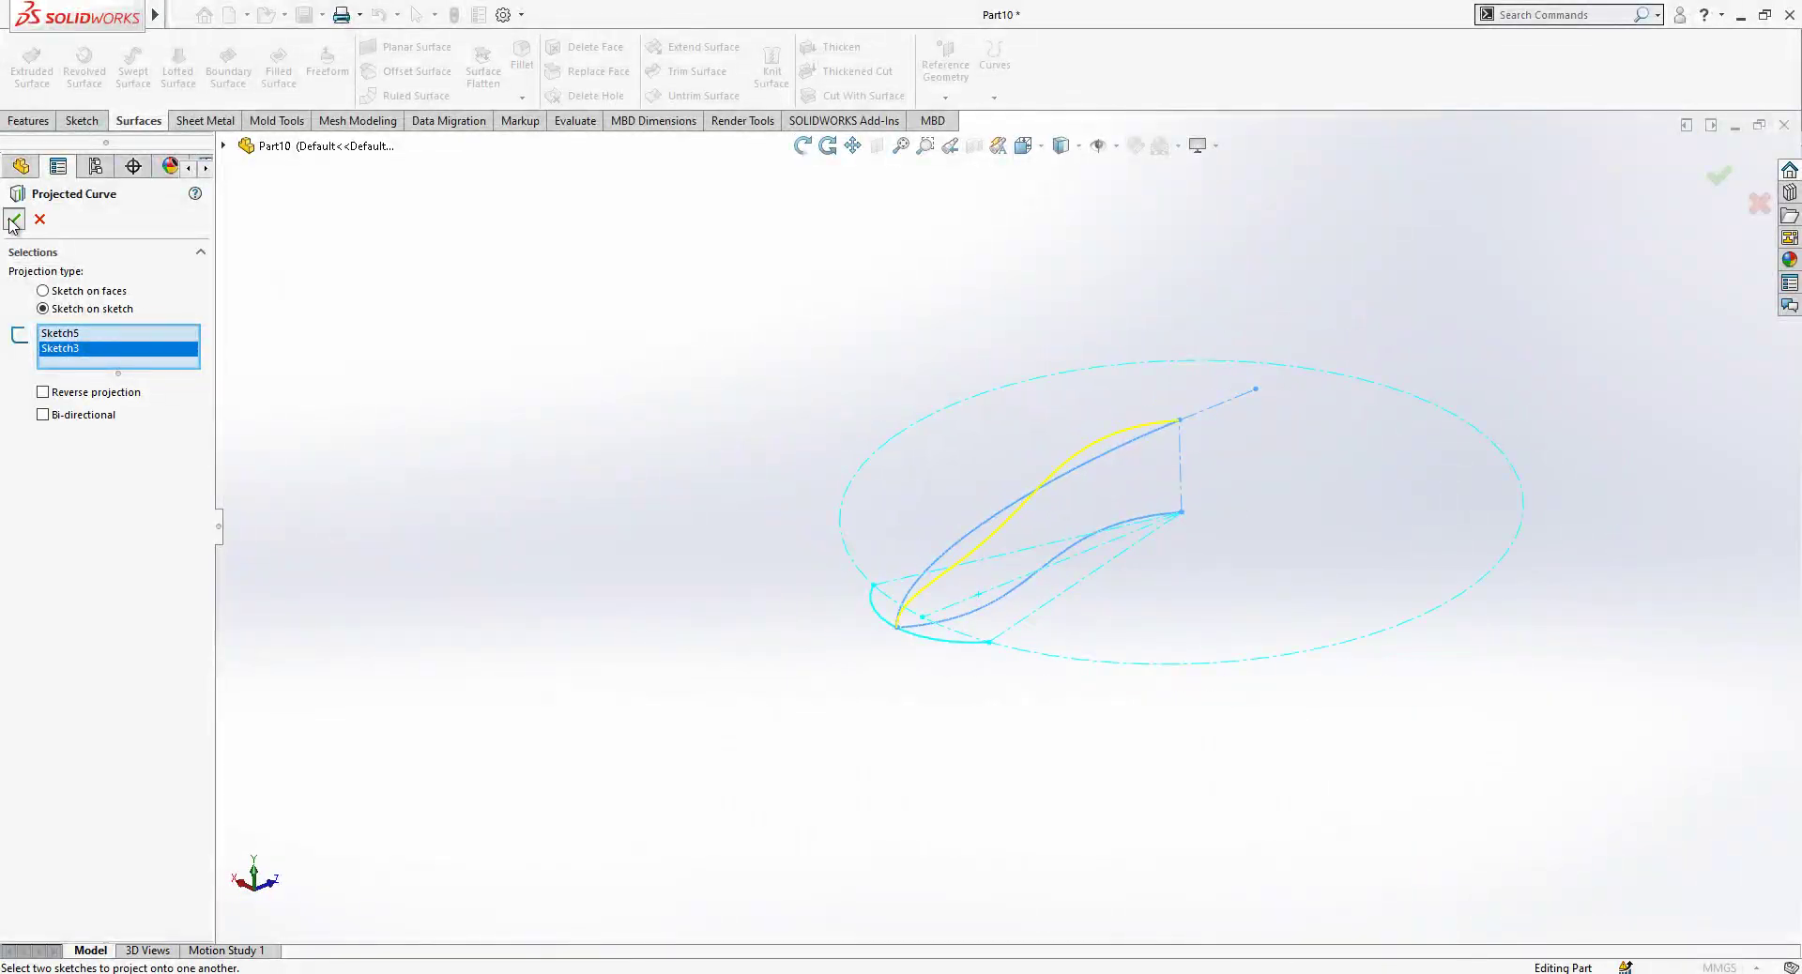
{"action": "scroll", "coordinate": [1108, 511], "scroll_direction": "down", "scroll_amount": 3}
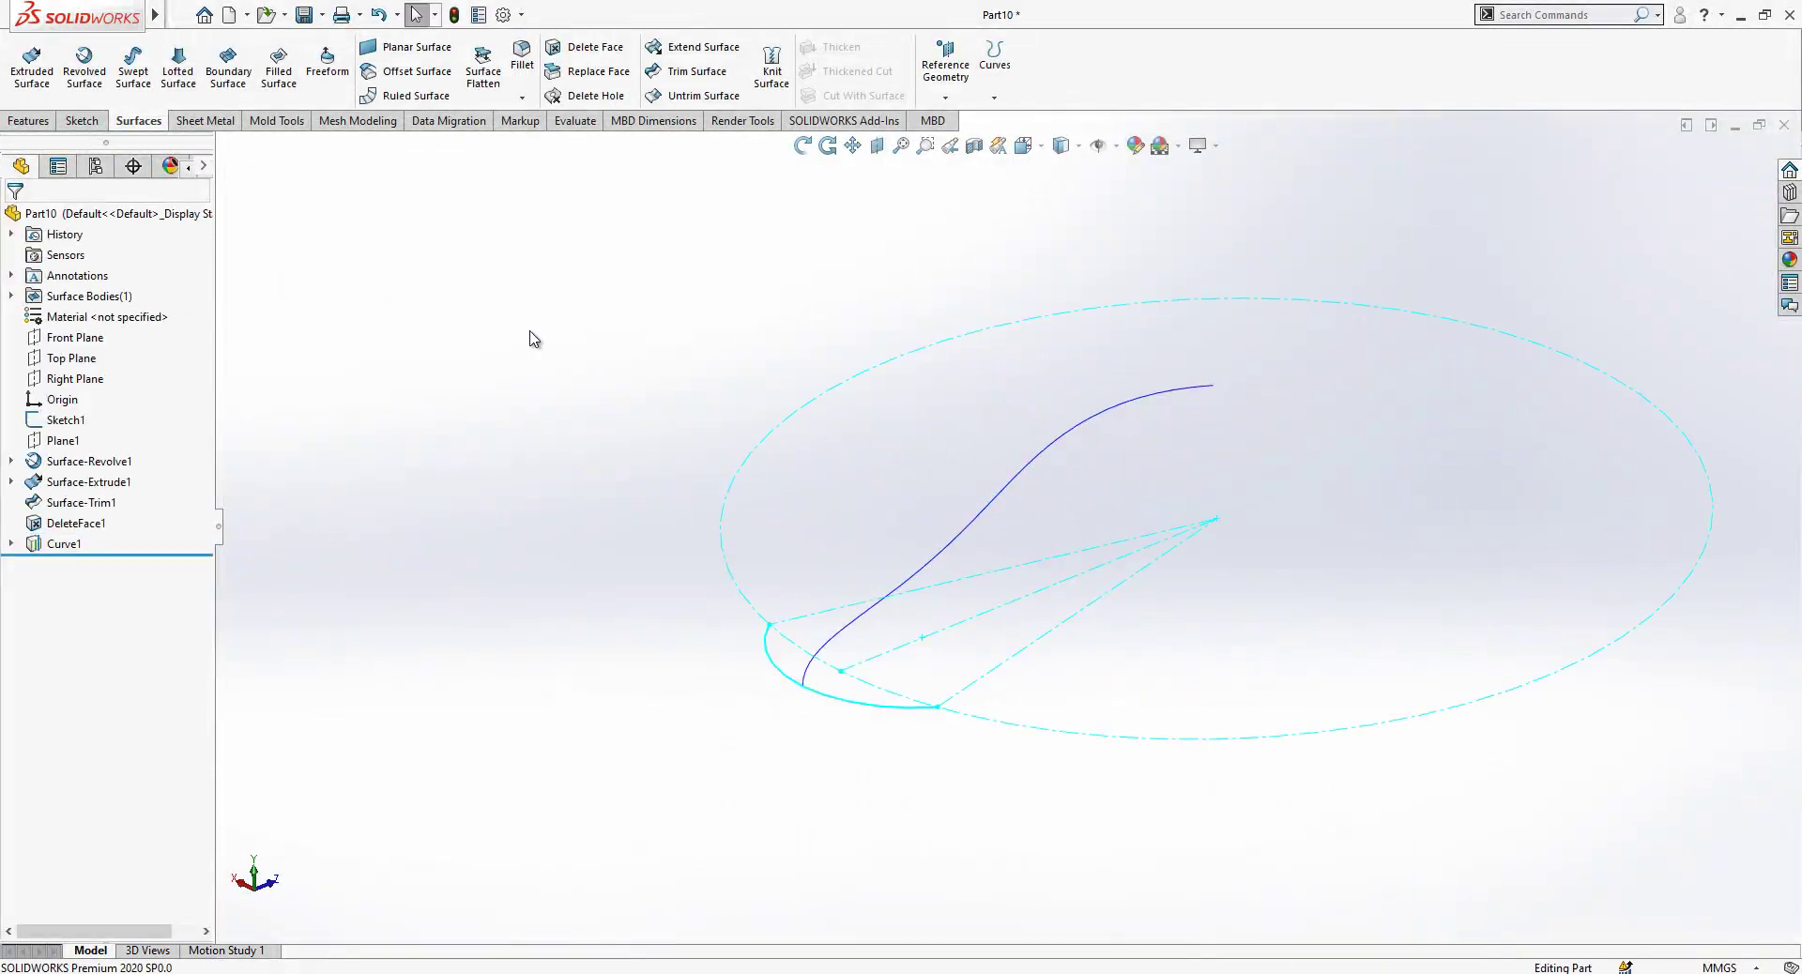
{"action": "middle_click_drag", "start_coordinate": [989, 575], "coordinate": [1139, 557]}
Show the hidden petal surface body again and inspect it against the projected curve.
{"action": "left_click", "coordinate": [10, 296]}
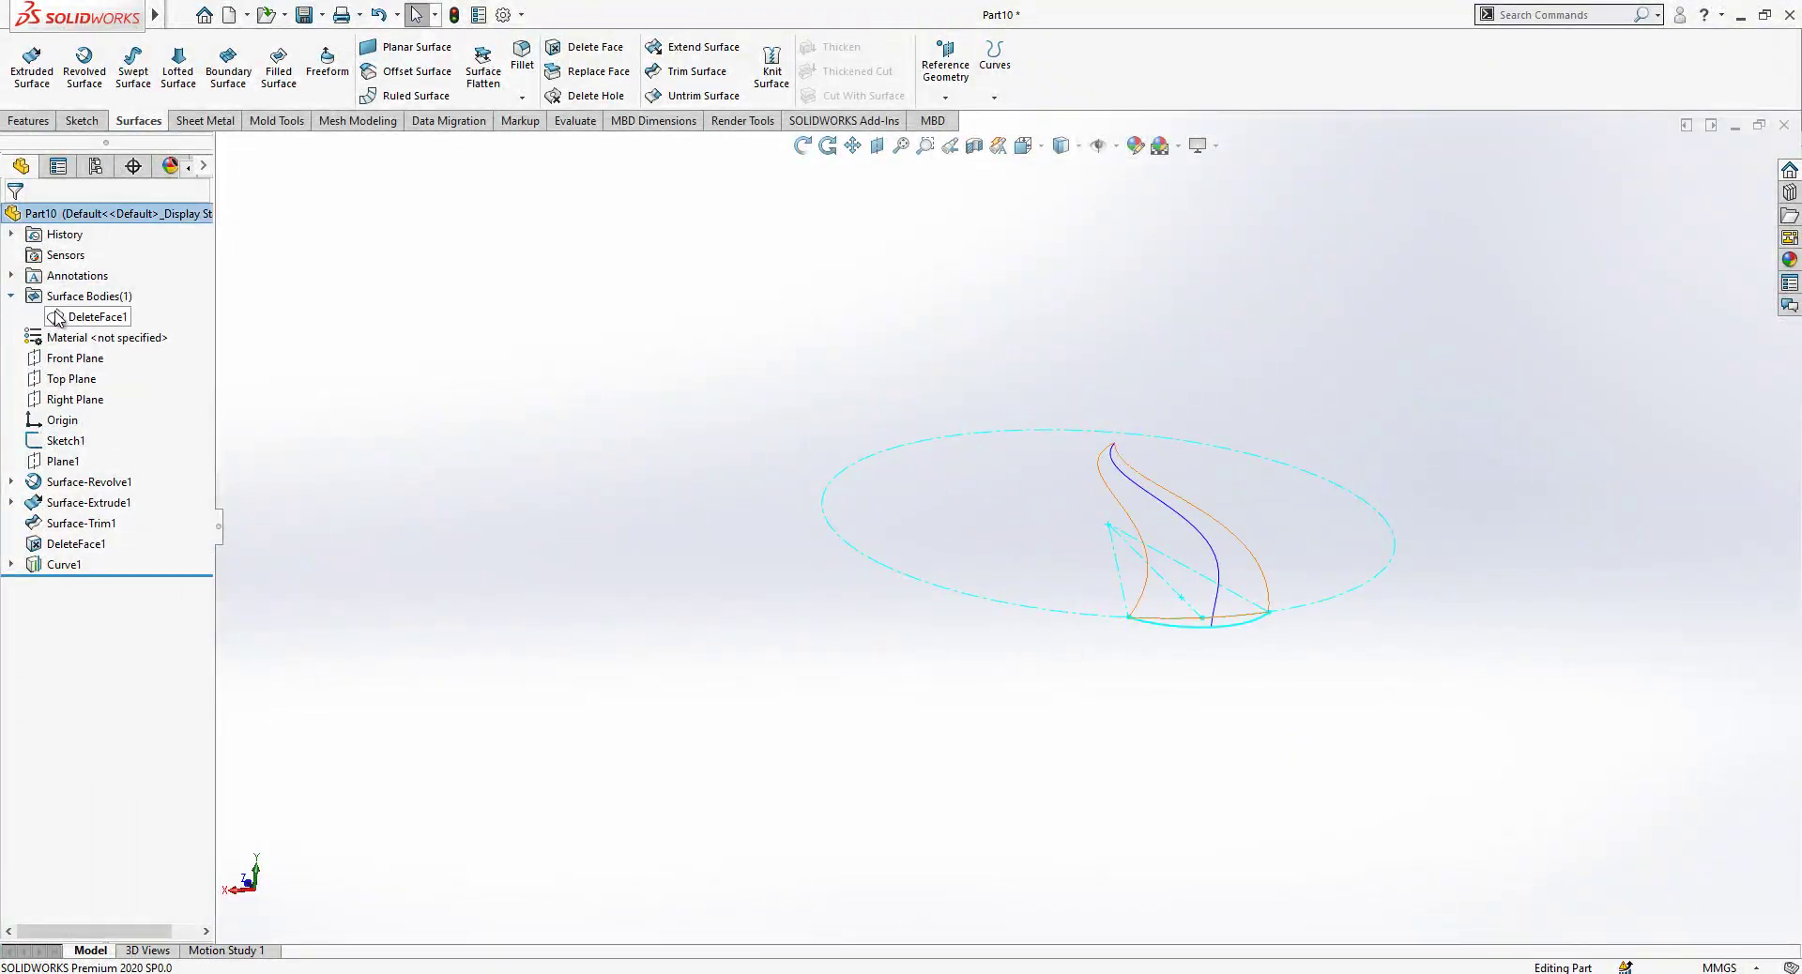
{"action": "left_click", "coordinate": [82, 317]}
{"action": "left_click", "coordinate": [71, 284]}
{"action": "scroll", "coordinate": [1190, 526], "scroll_direction": "down", "scroll_amount": 6}
{"action": "middle_click_drag", "start_coordinate": [957, 476], "coordinate": [932, 582]}
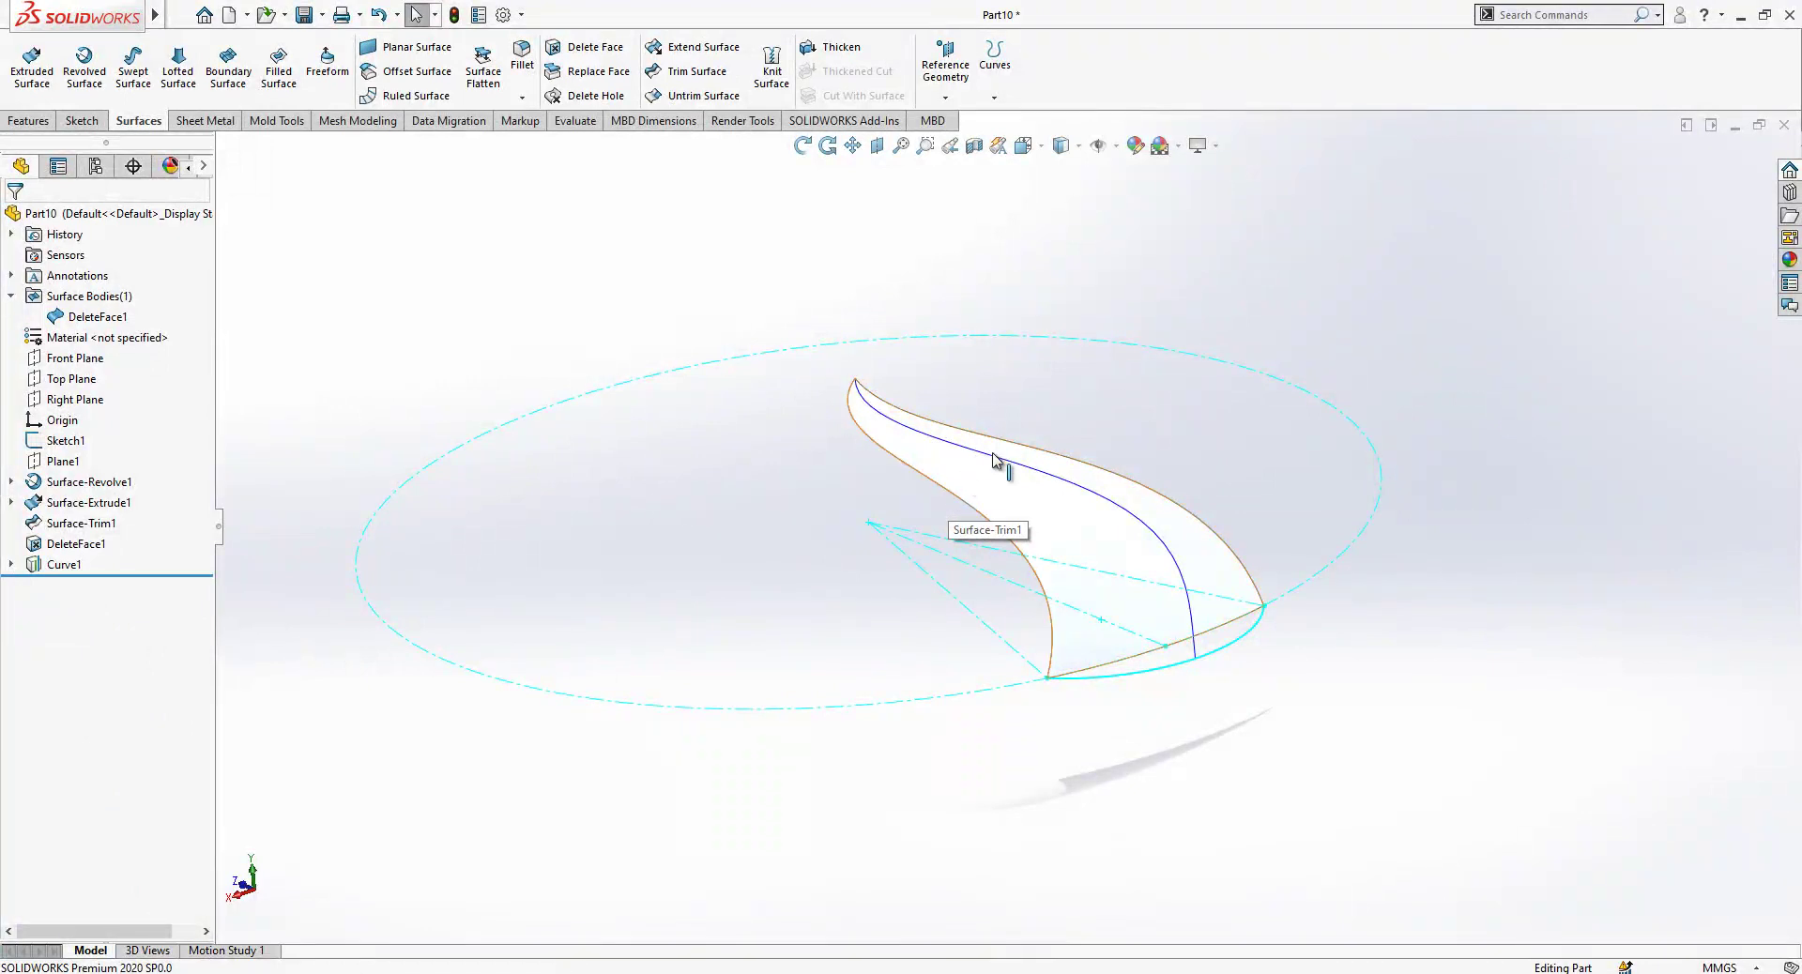
{"action": "mouse_move", "coordinate": [1011, 448]}
{"action": "middle_mouse_down"}
{"action": "mouse_move", "coordinate": [1087, 459]}
{"action": "mouse_move", "coordinate": [1058, 491]}
{"action": "mouse_move", "coordinate": [1083, 512]}
{"action": "mouse_move", "coordinate": [889, 503]}
{"action": "mouse_move", "coordinate": [913, 571]}
{"action": "mouse_move", "coordinate": [1107, 572]}
{"action": "mouse_move", "coordinate": [1149, 657]}
{"action": "mouse_move", "coordinate": [1057, 662]}
{"action": "middle_mouse_up"}
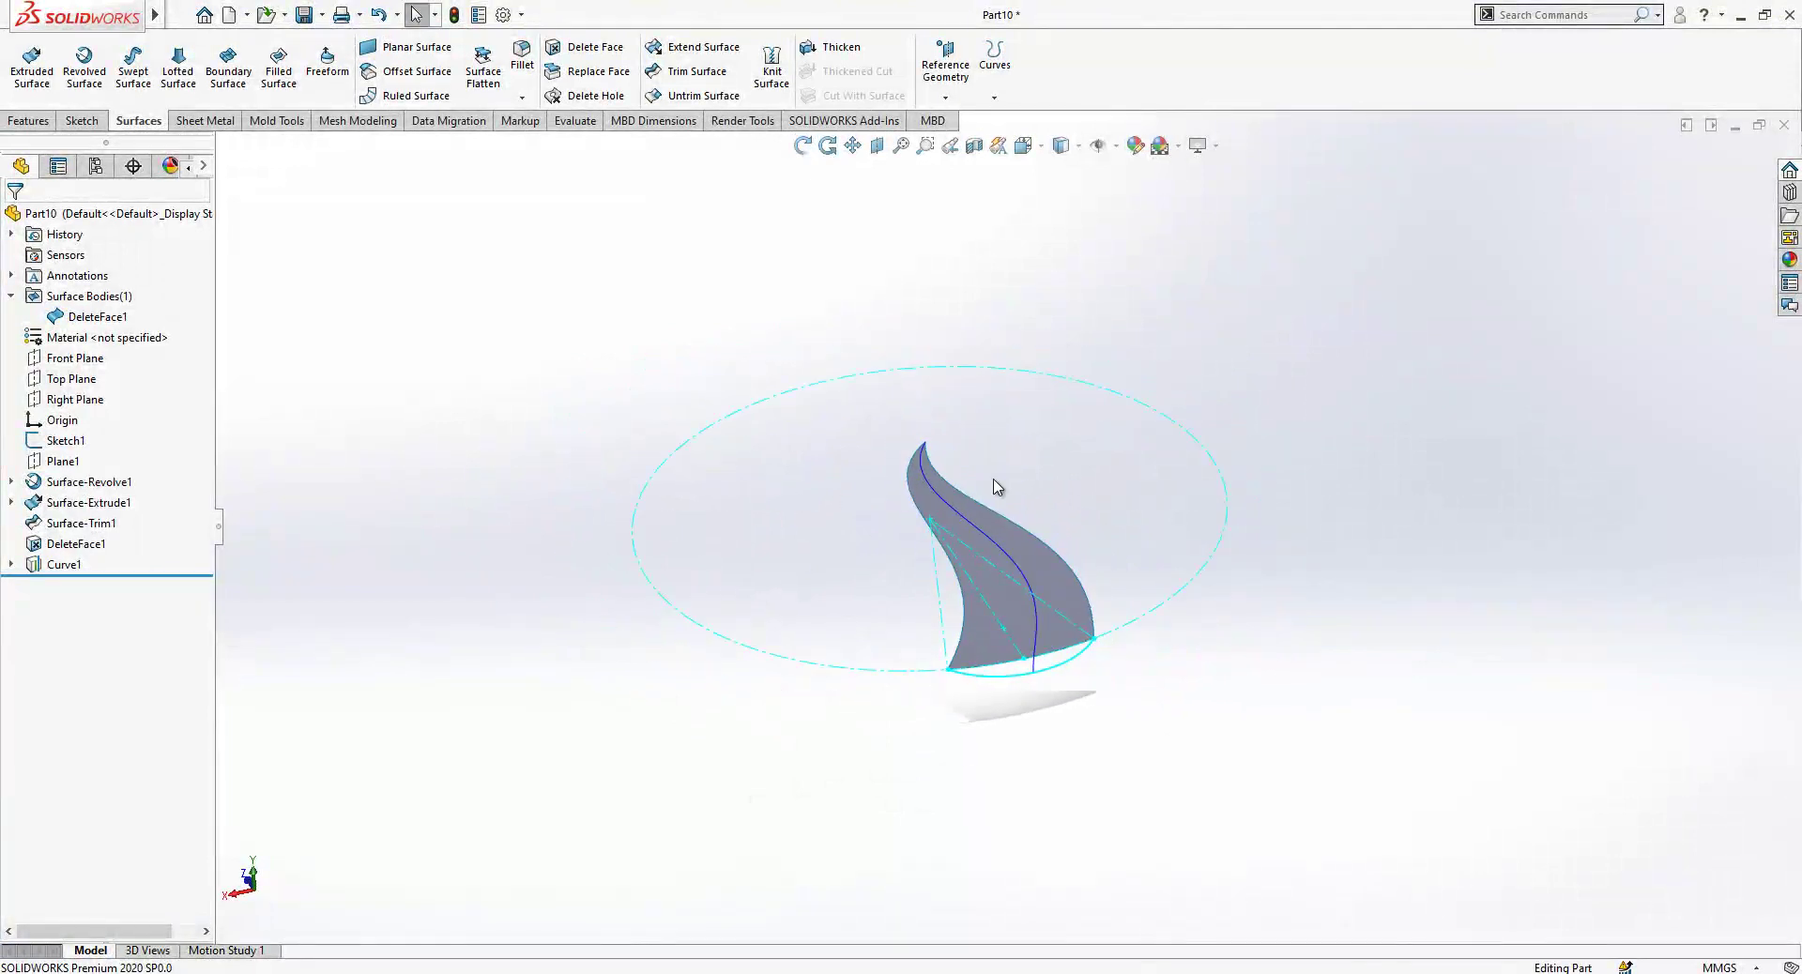
Sketch a single point on the Front Plane at the petal's upper tip and exit the sketch.
{"action": "left_click", "coordinate": [58, 361]}
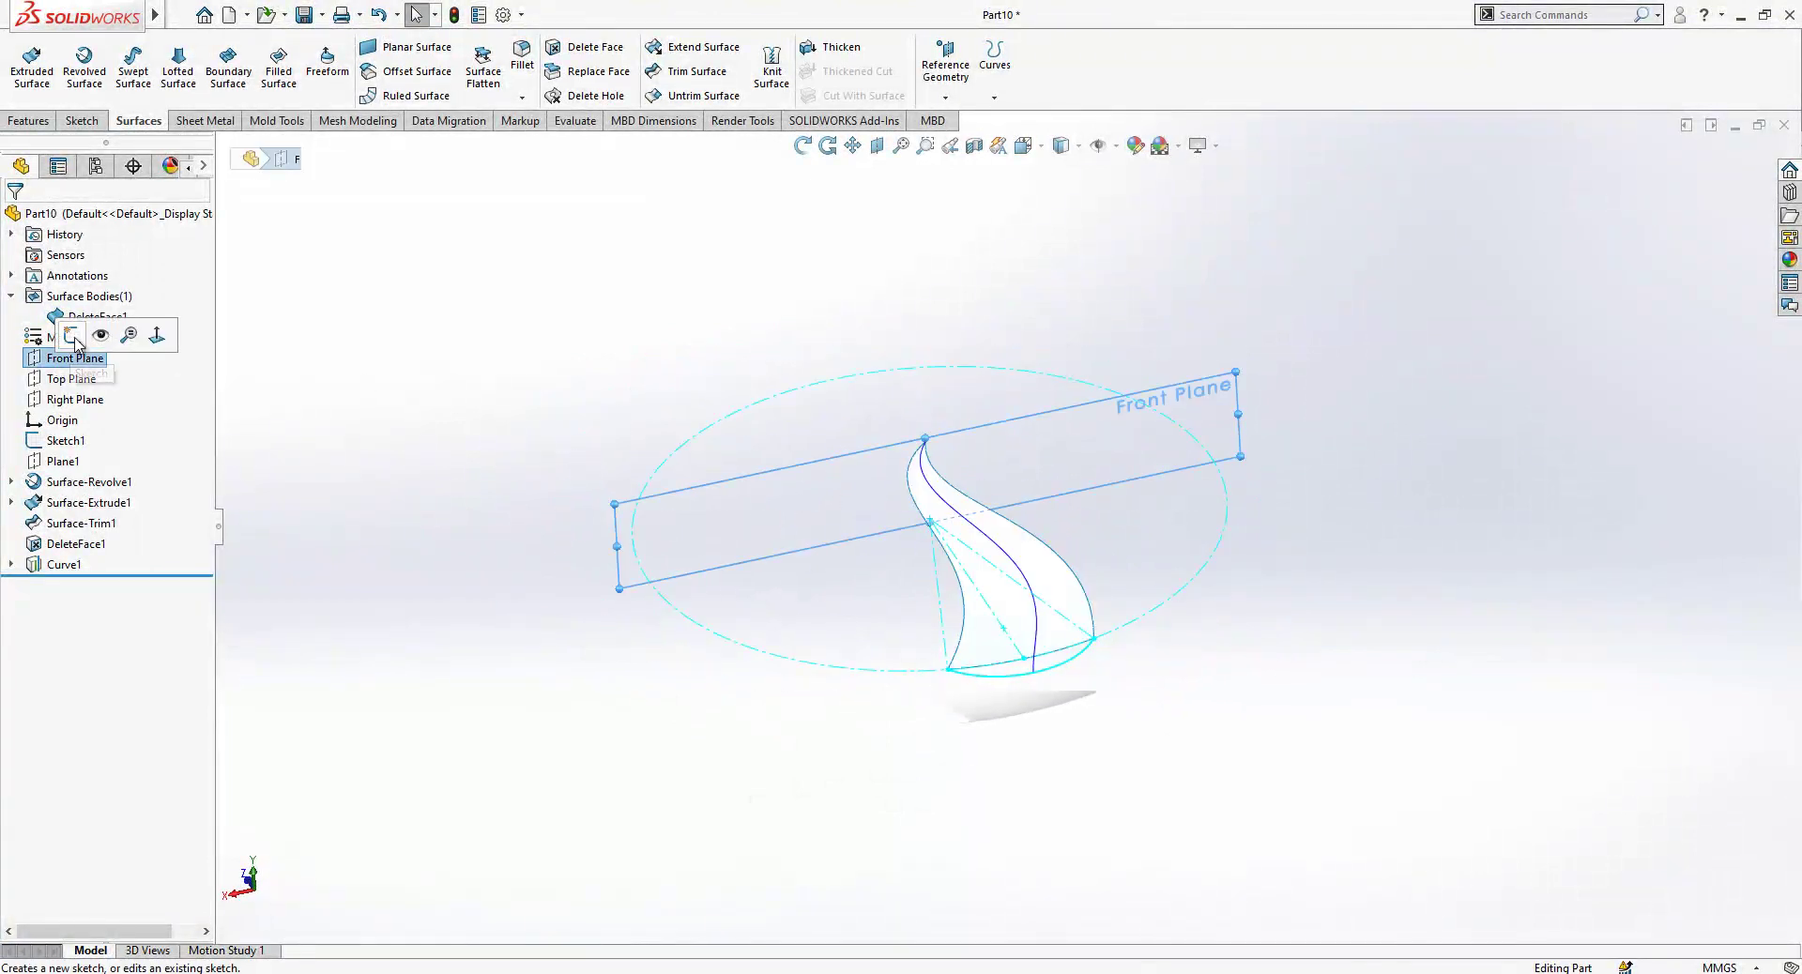
{"action": "left_click", "coordinate": [74, 336]}
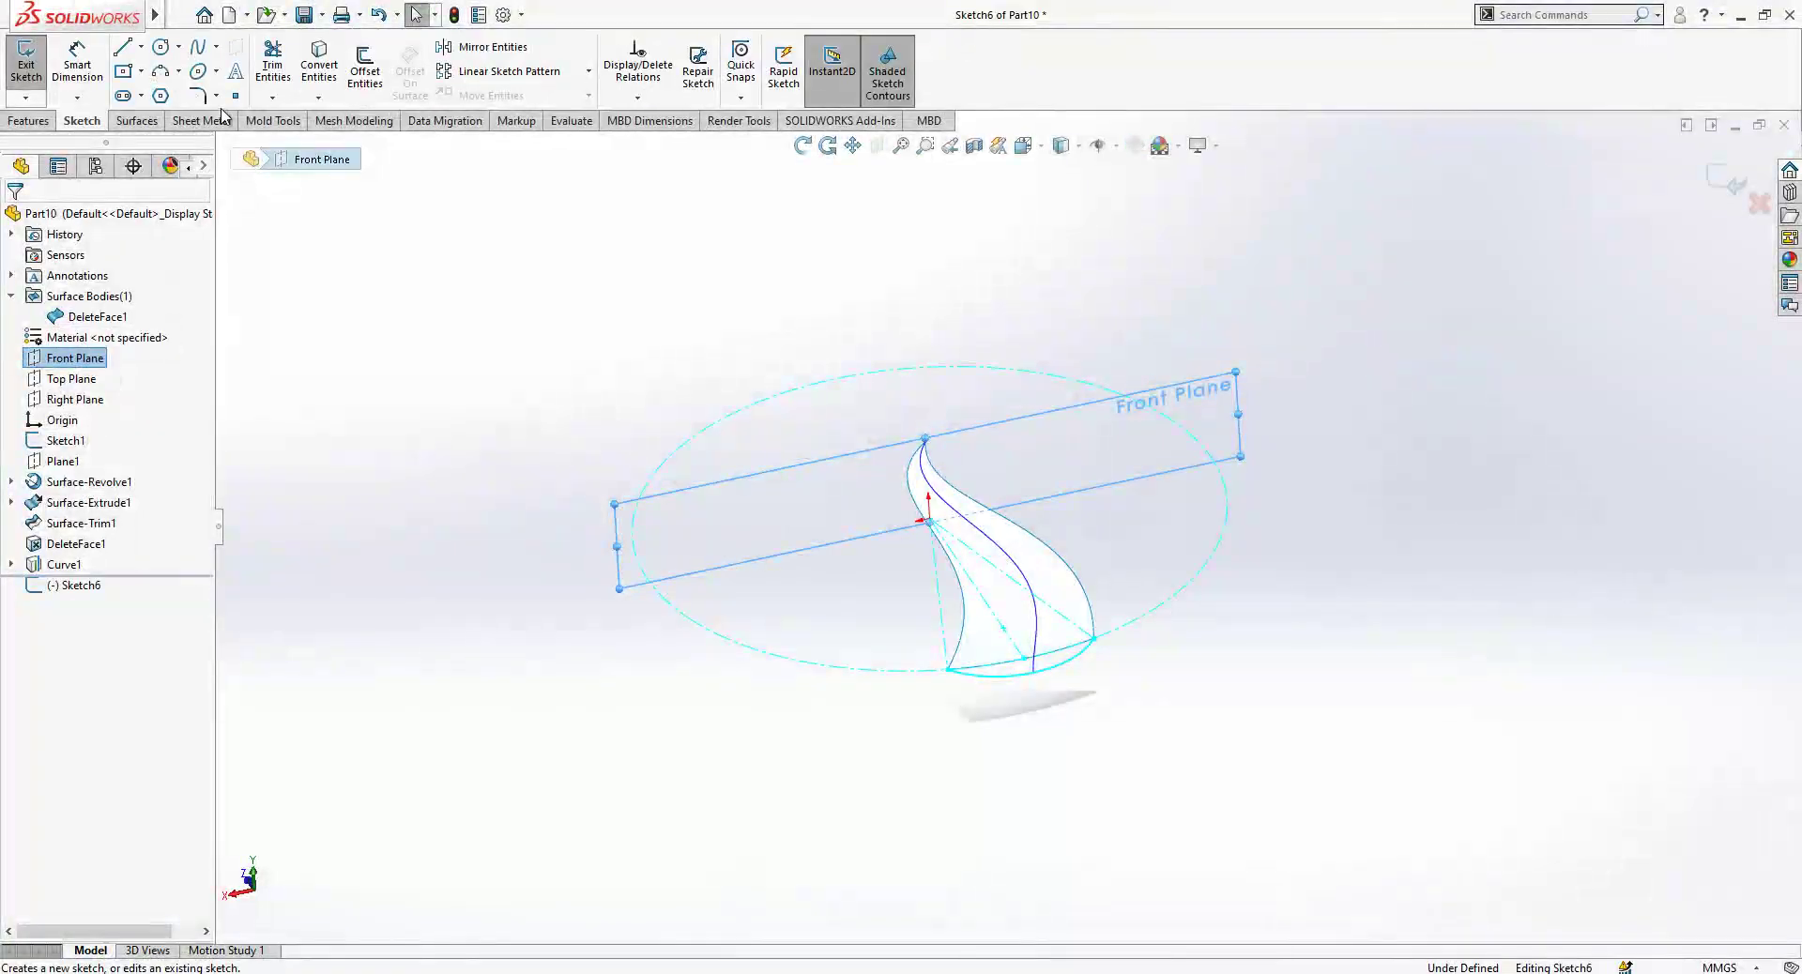
{"action": "scroll", "coordinate": [885, 452], "scroll_direction": "up", "scroll_amount": 4}
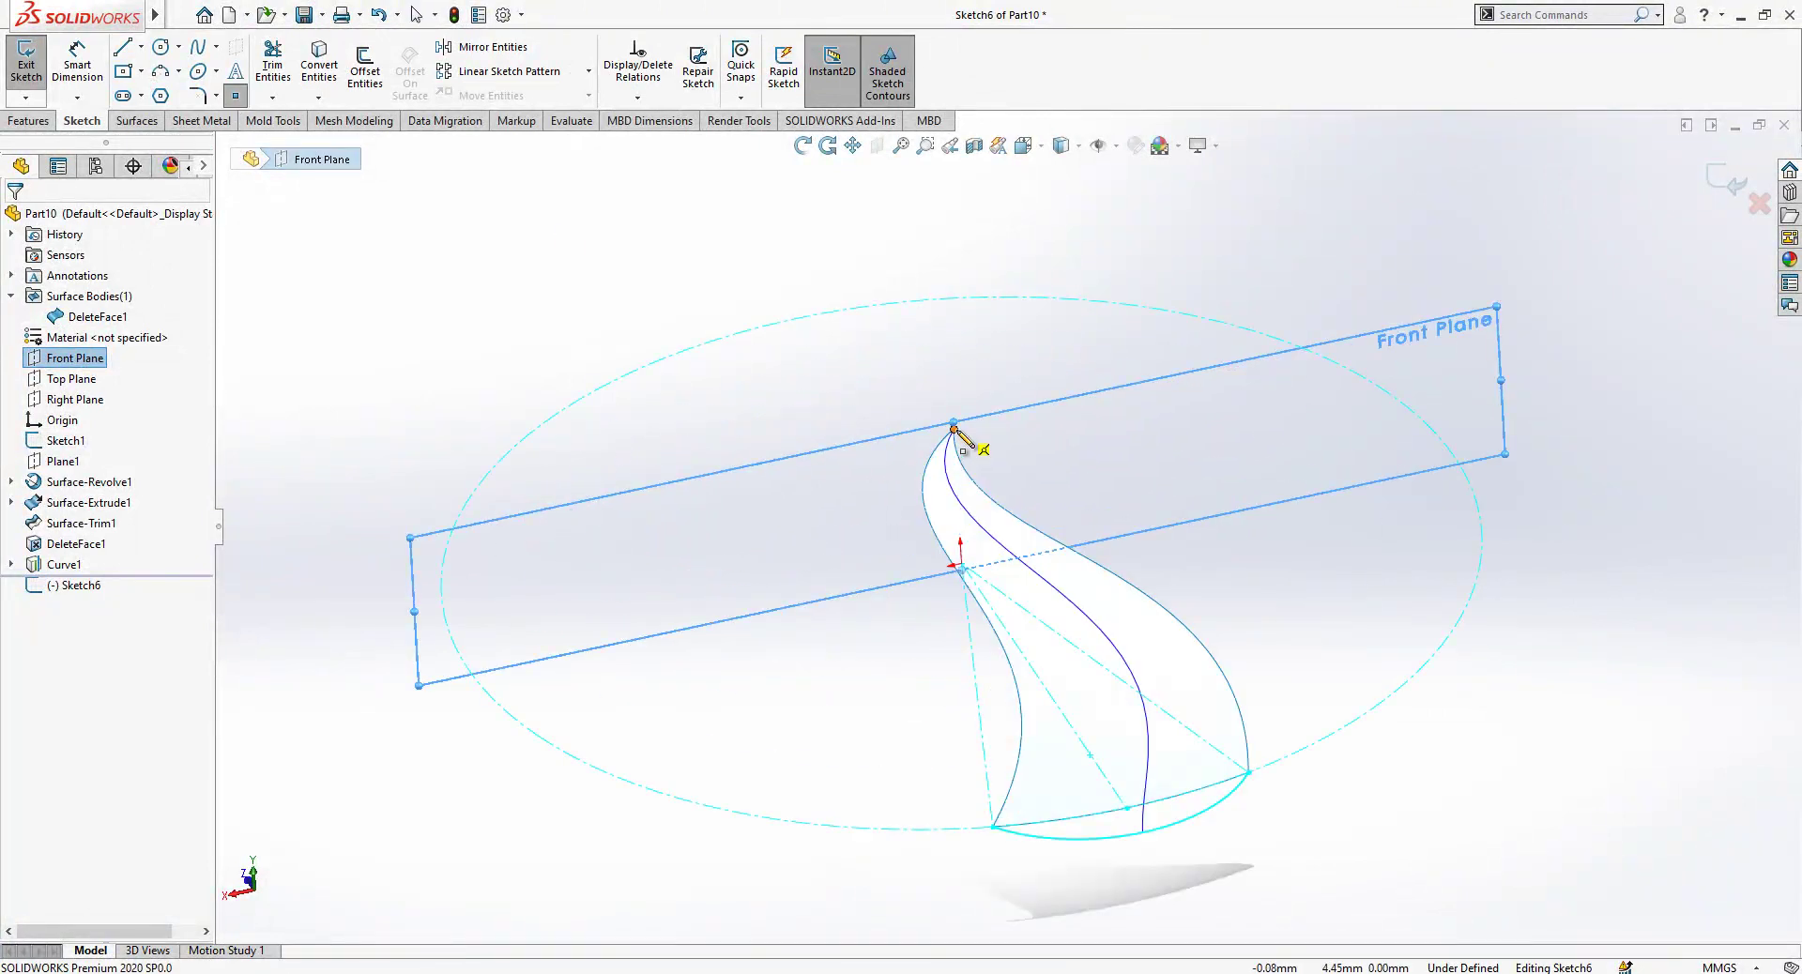
{"action": "left_click", "coordinate": [954, 430]}
{"action": "left_click", "coordinate": [1726, 183]}
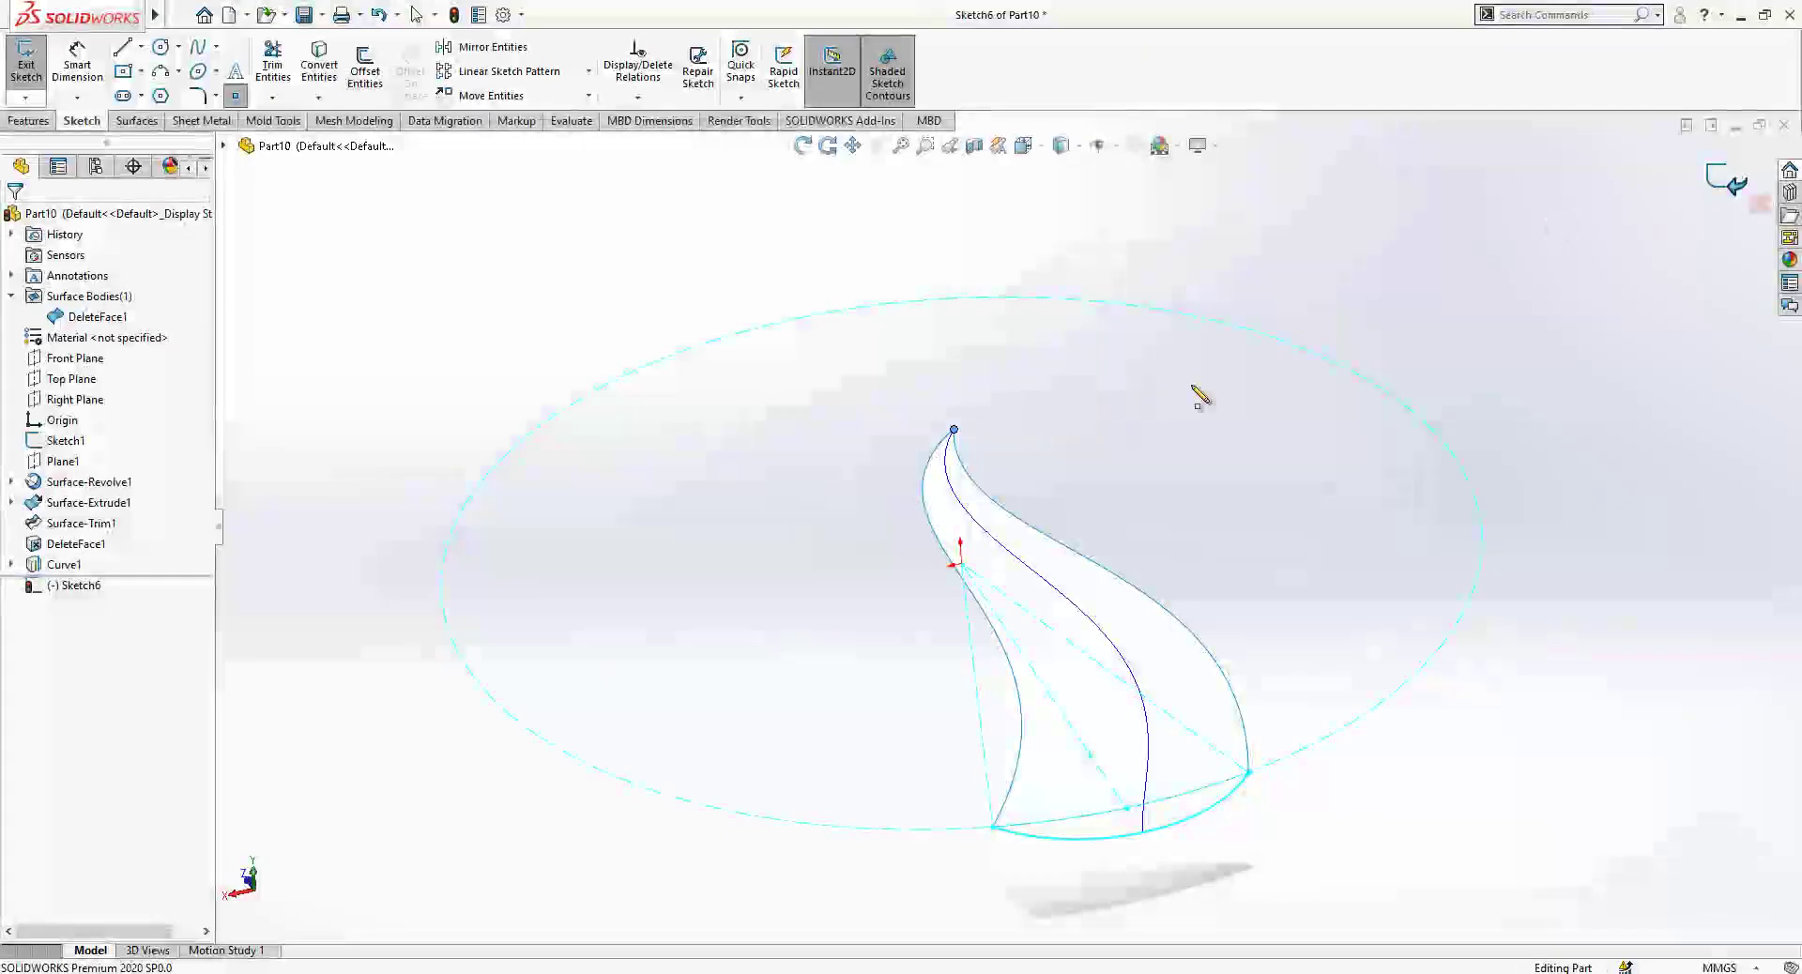
Start a boundary surface using the tip point (Sketch6) and the petal's base arc (Sketch1) as Direction 1 profiles.
{"action": "mouse_move", "coordinate": [604, 352]}
{"action": "middle_mouse_down"}
{"action": "mouse_move", "coordinate": [1054, 450]}
{"action": "mouse_move", "coordinate": [1135, 398]}
{"action": "mouse_move", "coordinate": [1090, 523]}
{"action": "mouse_move", "coordinate": [1183, 505]}
{"action": "middle_mouse_up"}
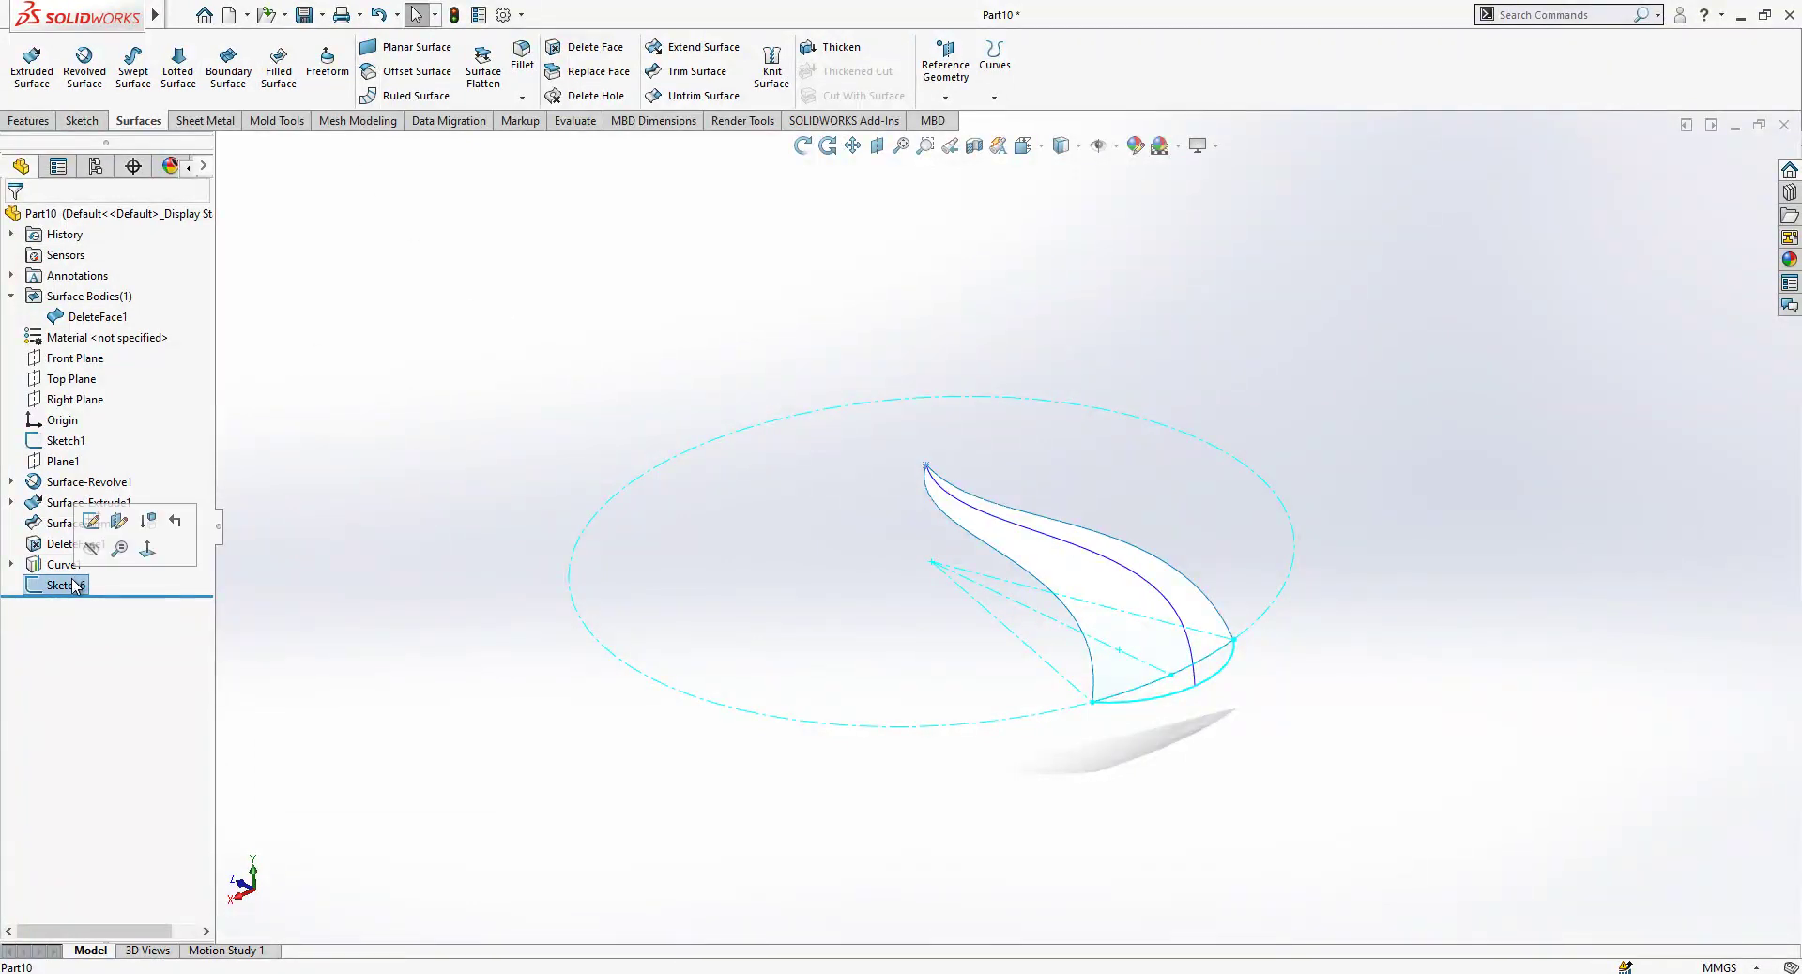
{"action": "left_click", "coordinate": [228, 70]}
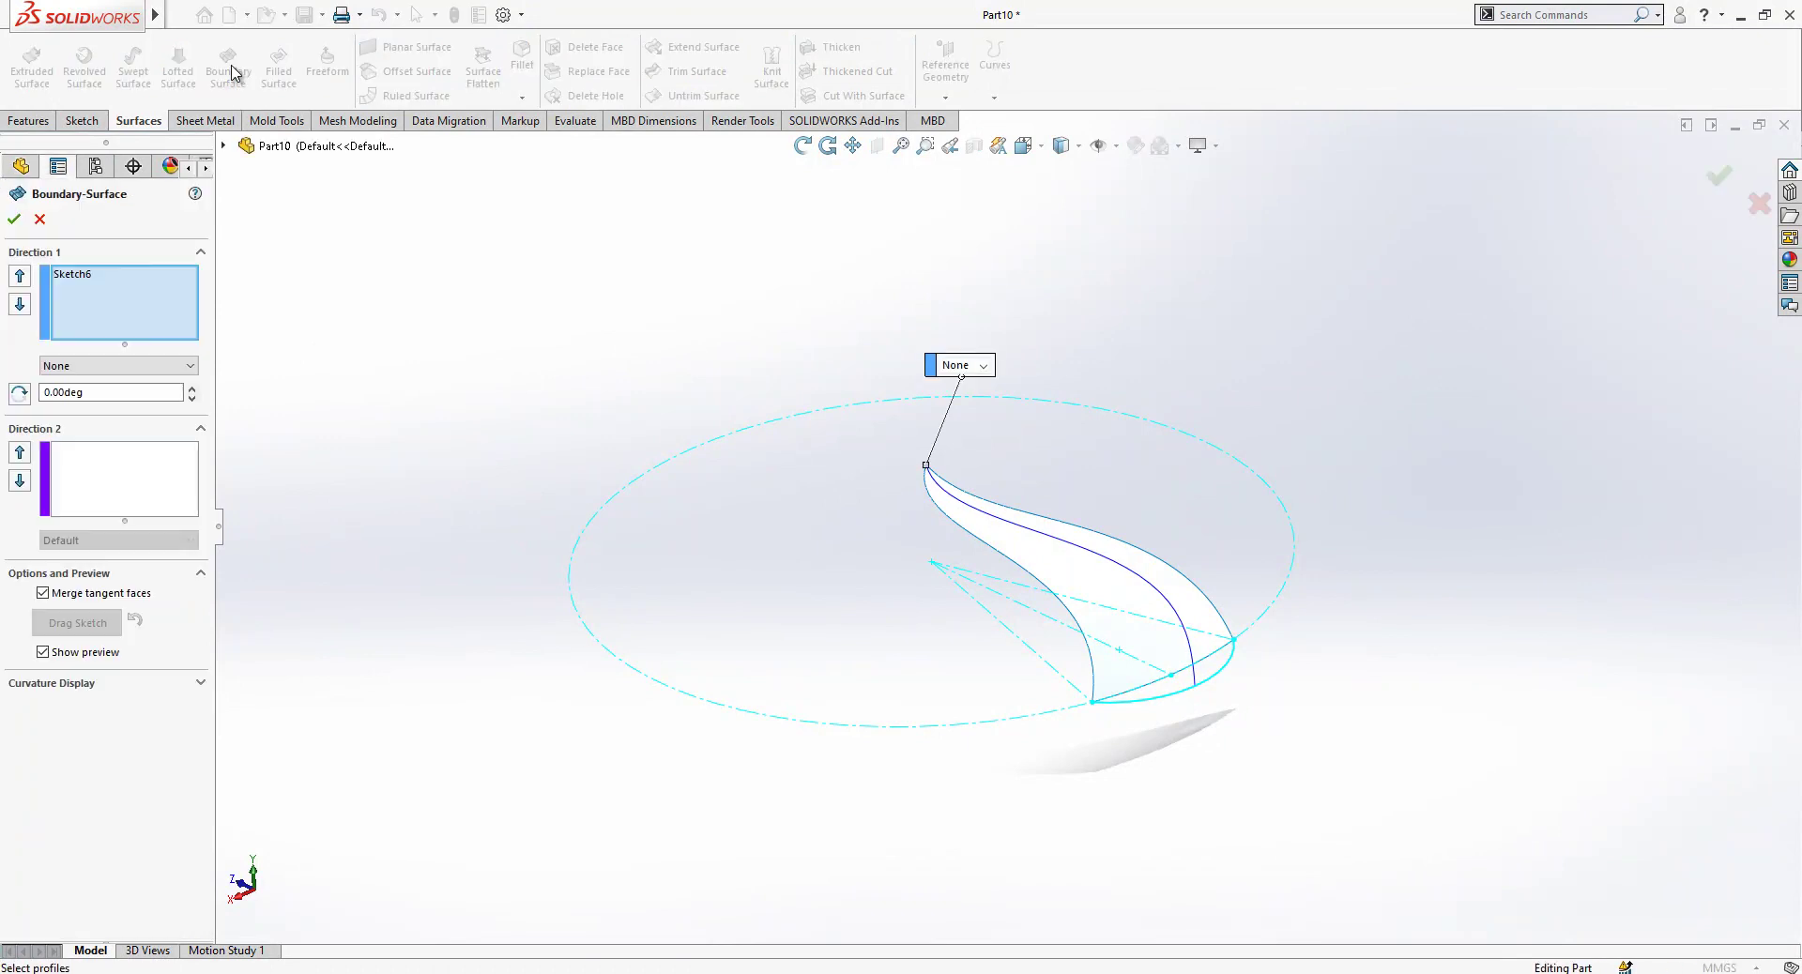
{"action": "left_click", "coordinate": [1225, 681]}
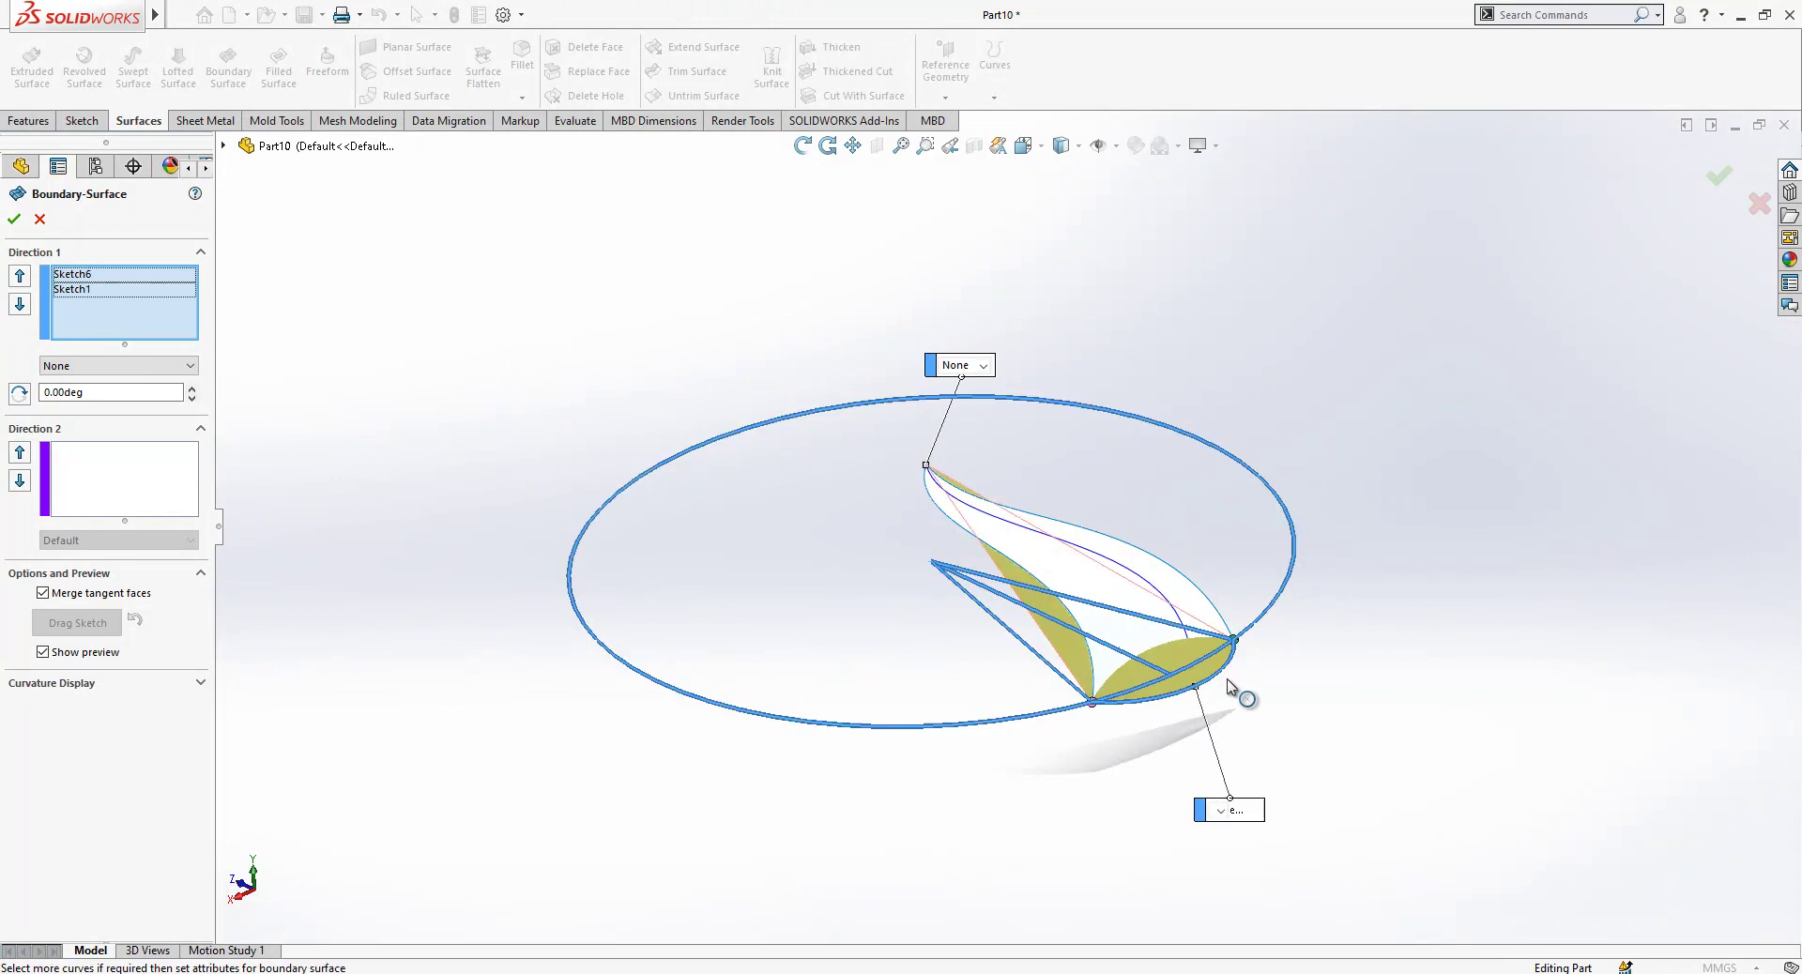
{"action": "scroll", "coordinate": [1211, 668], "scroll_direction": "down", "scroll_amount": 2}
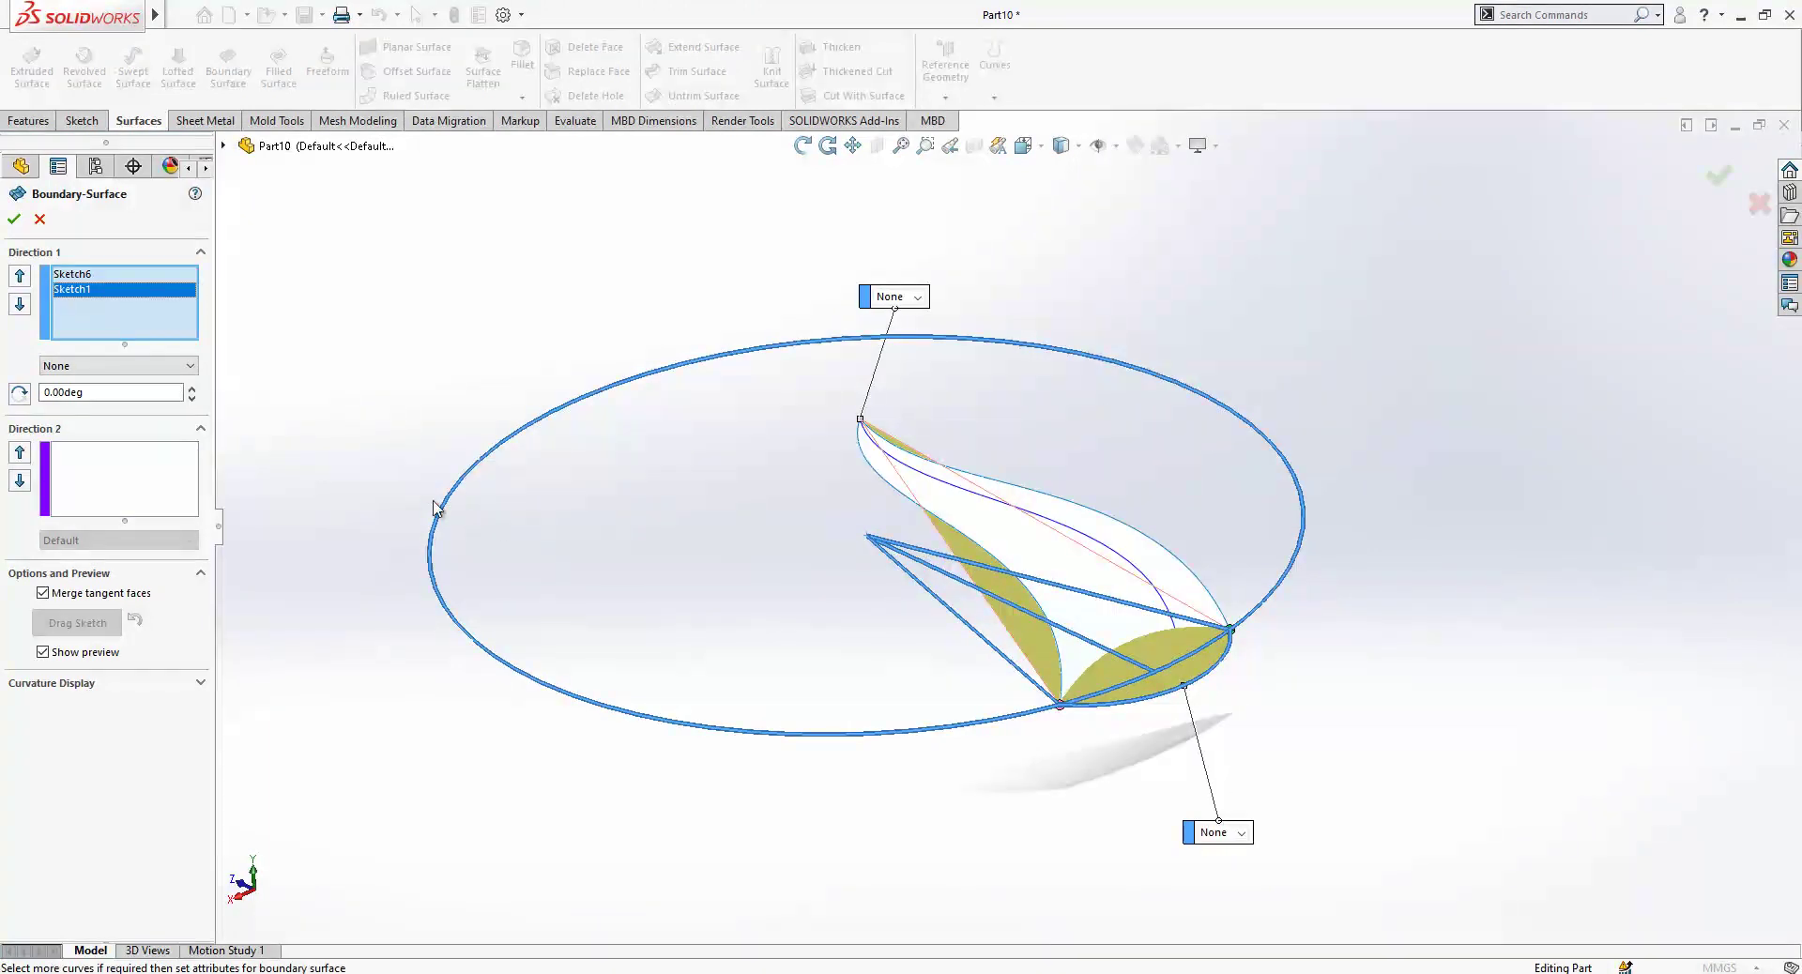
Set one long petal edge, the projected curve and the opposite long edge as Direction 2 curves and create the boundary surface.
{"action": "left_click", "coordinate": [131, 471]}
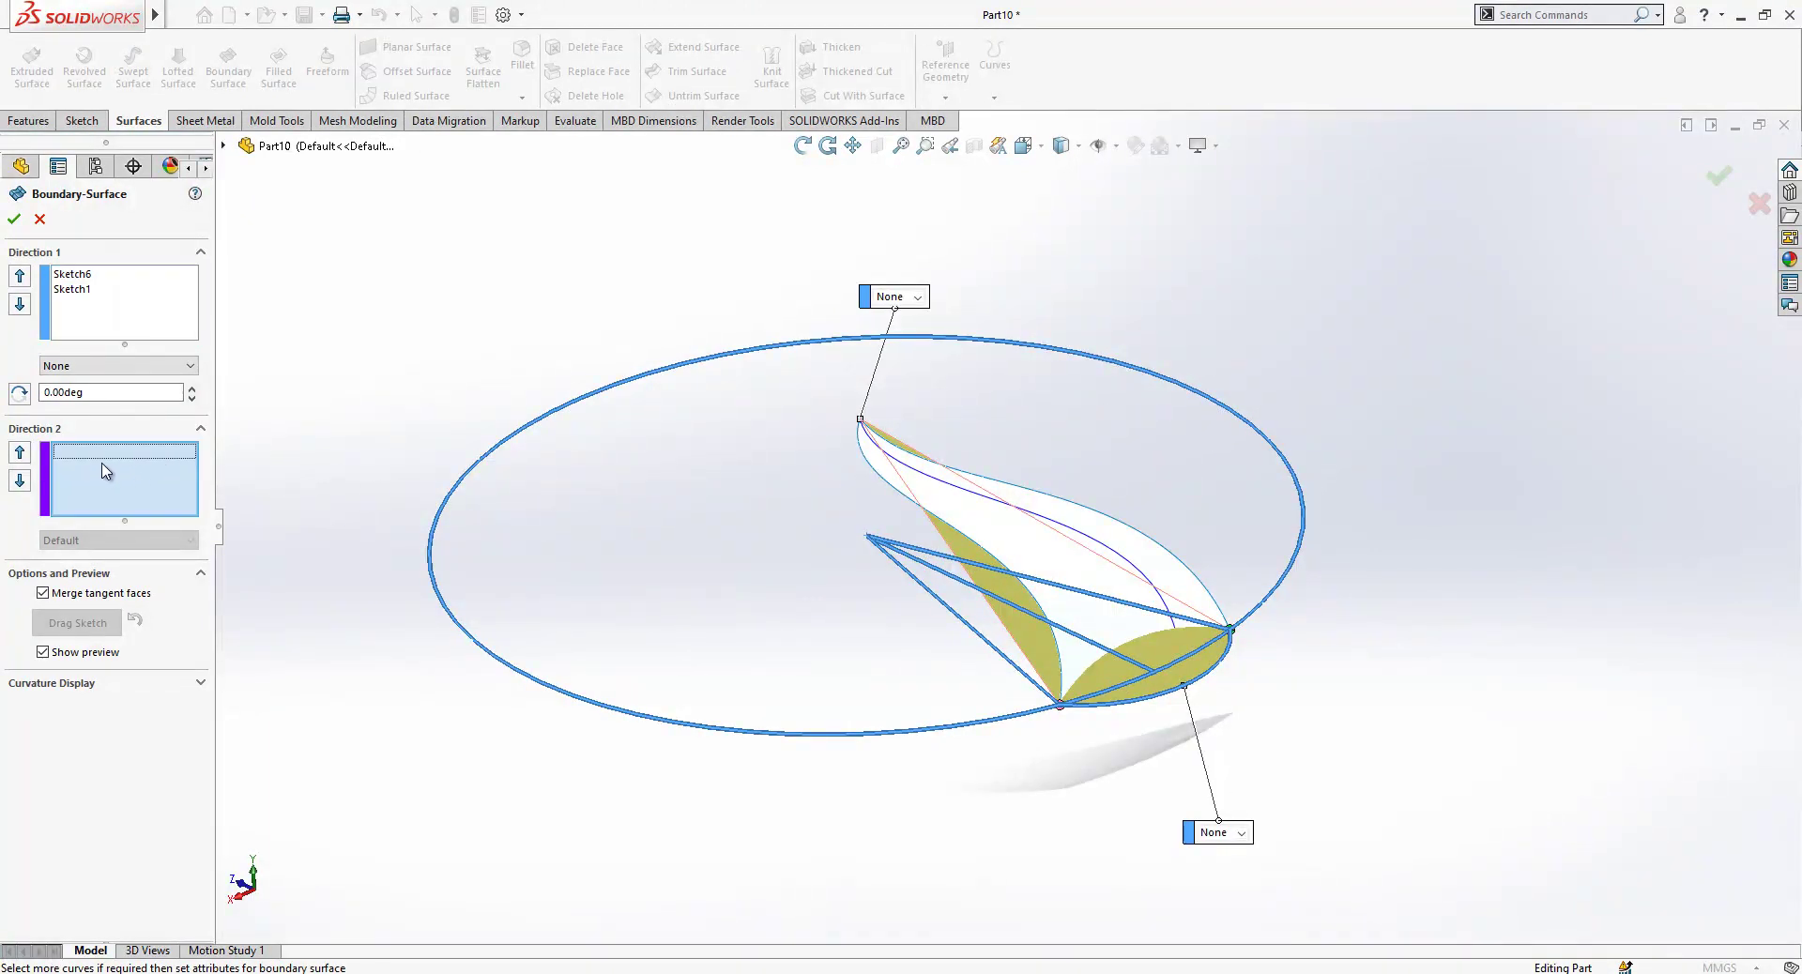
{"action": "right_click", "coordinate": [172, 469]}
{"action": "left_click", "coordinate": [234, 521]}
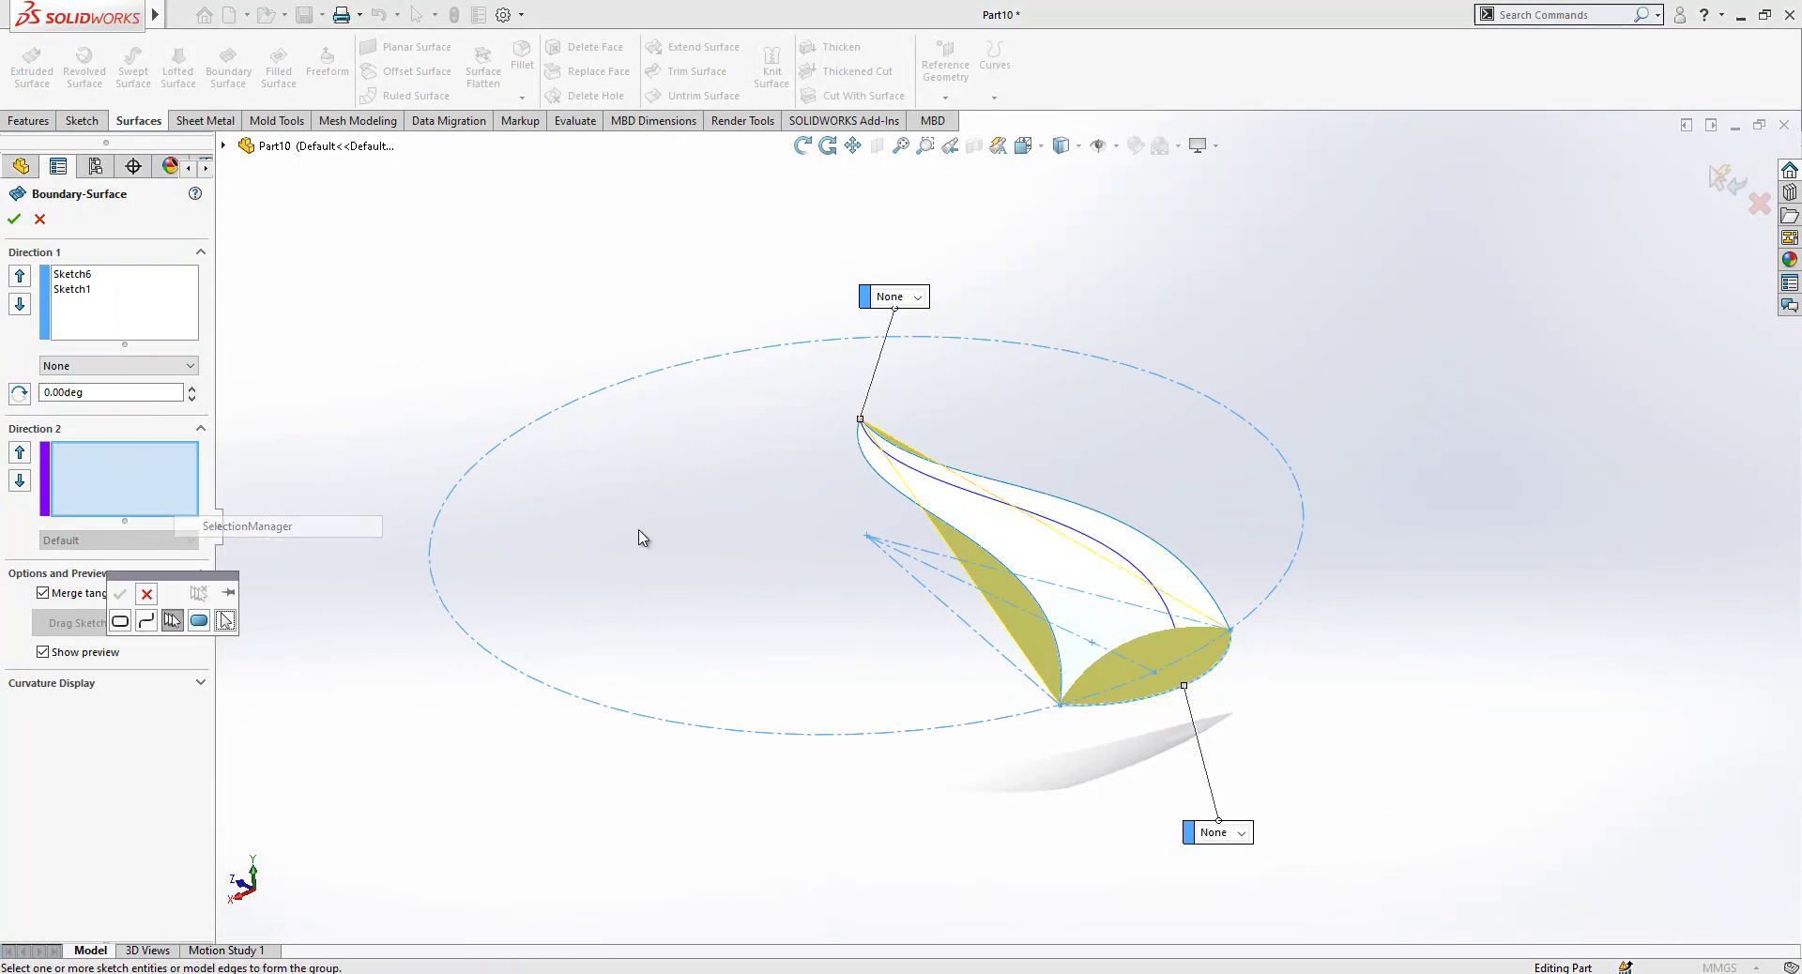
{"action": "left_click", "coordinate": [1066, 505]}
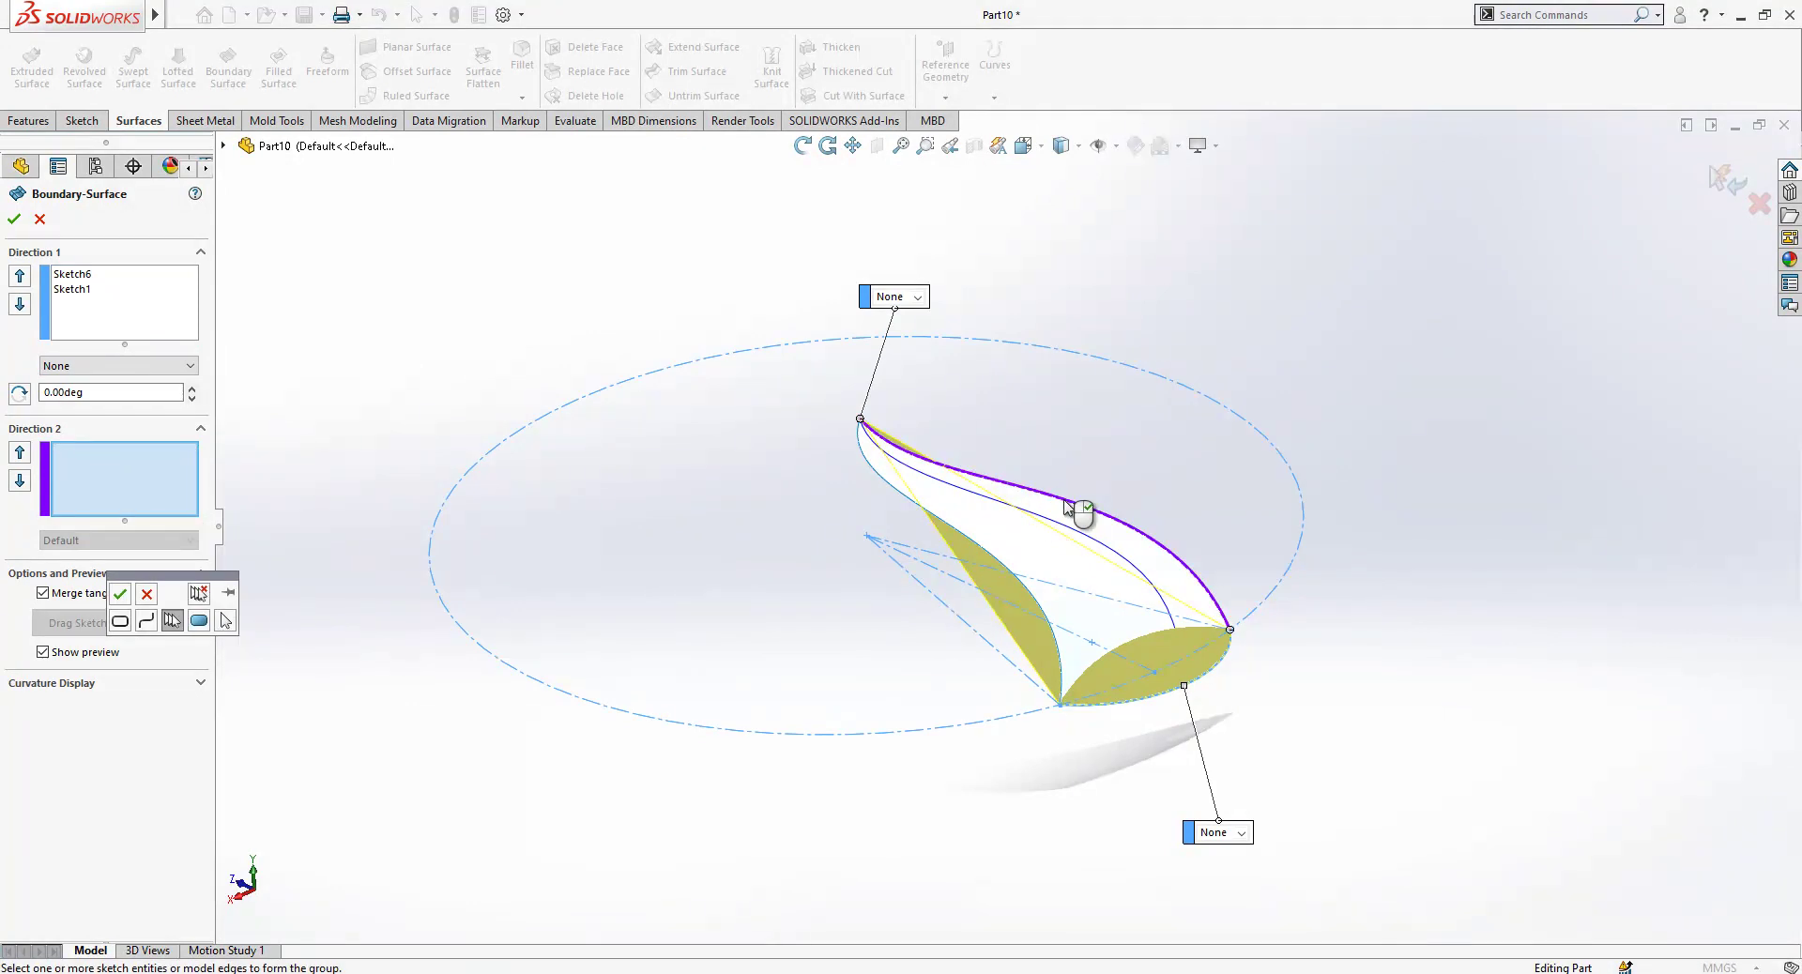
{"action": "left_click", "coordinate": [120, 595]}
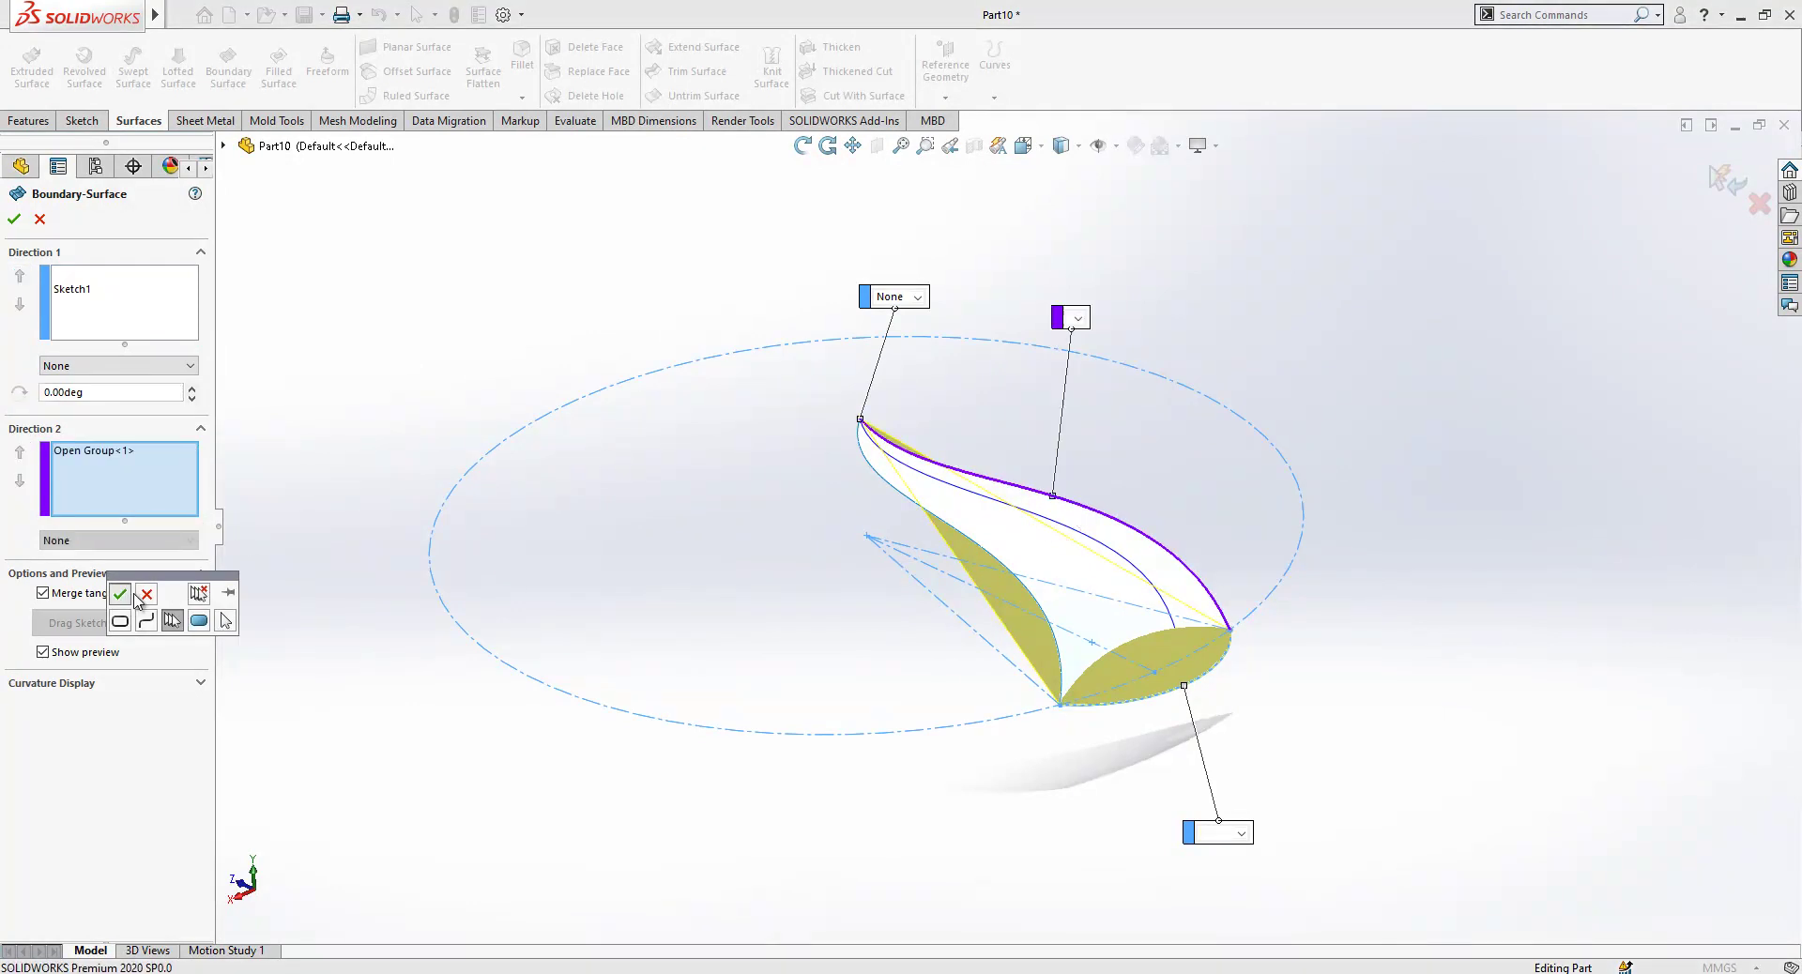
{"action": "left_click", "coordinate": [1012, 508]}
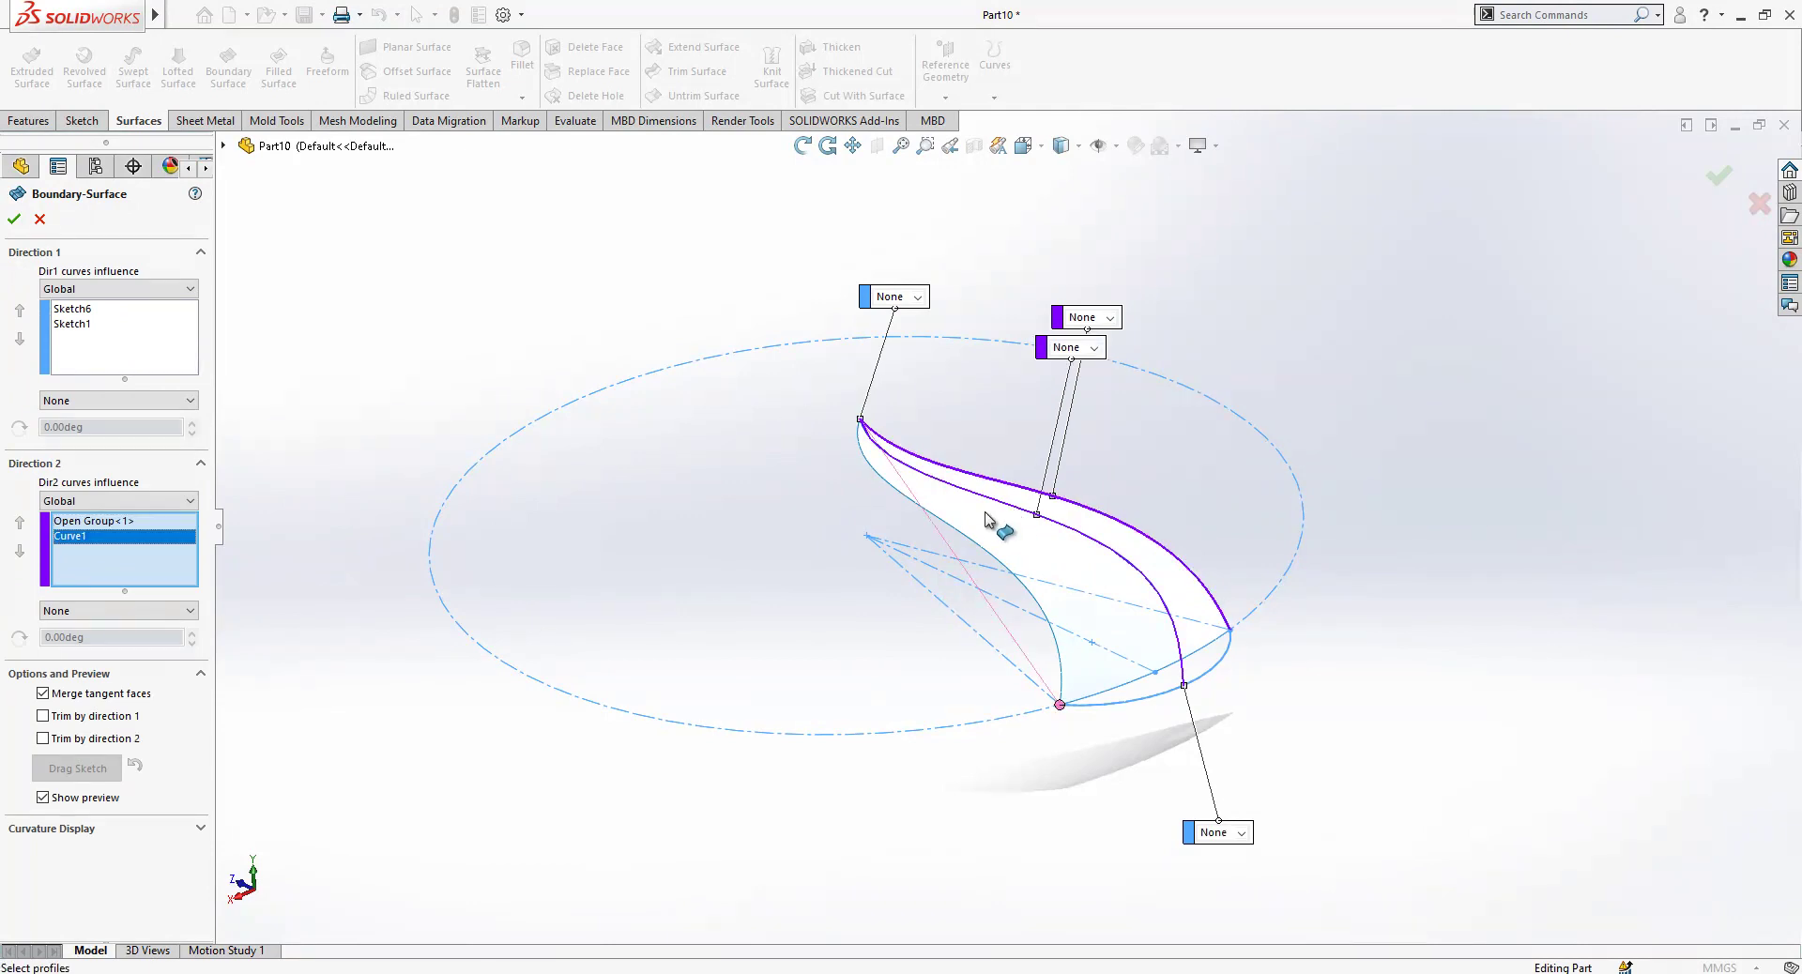
{"action": "right_click", "coordinate": [128, 558]}
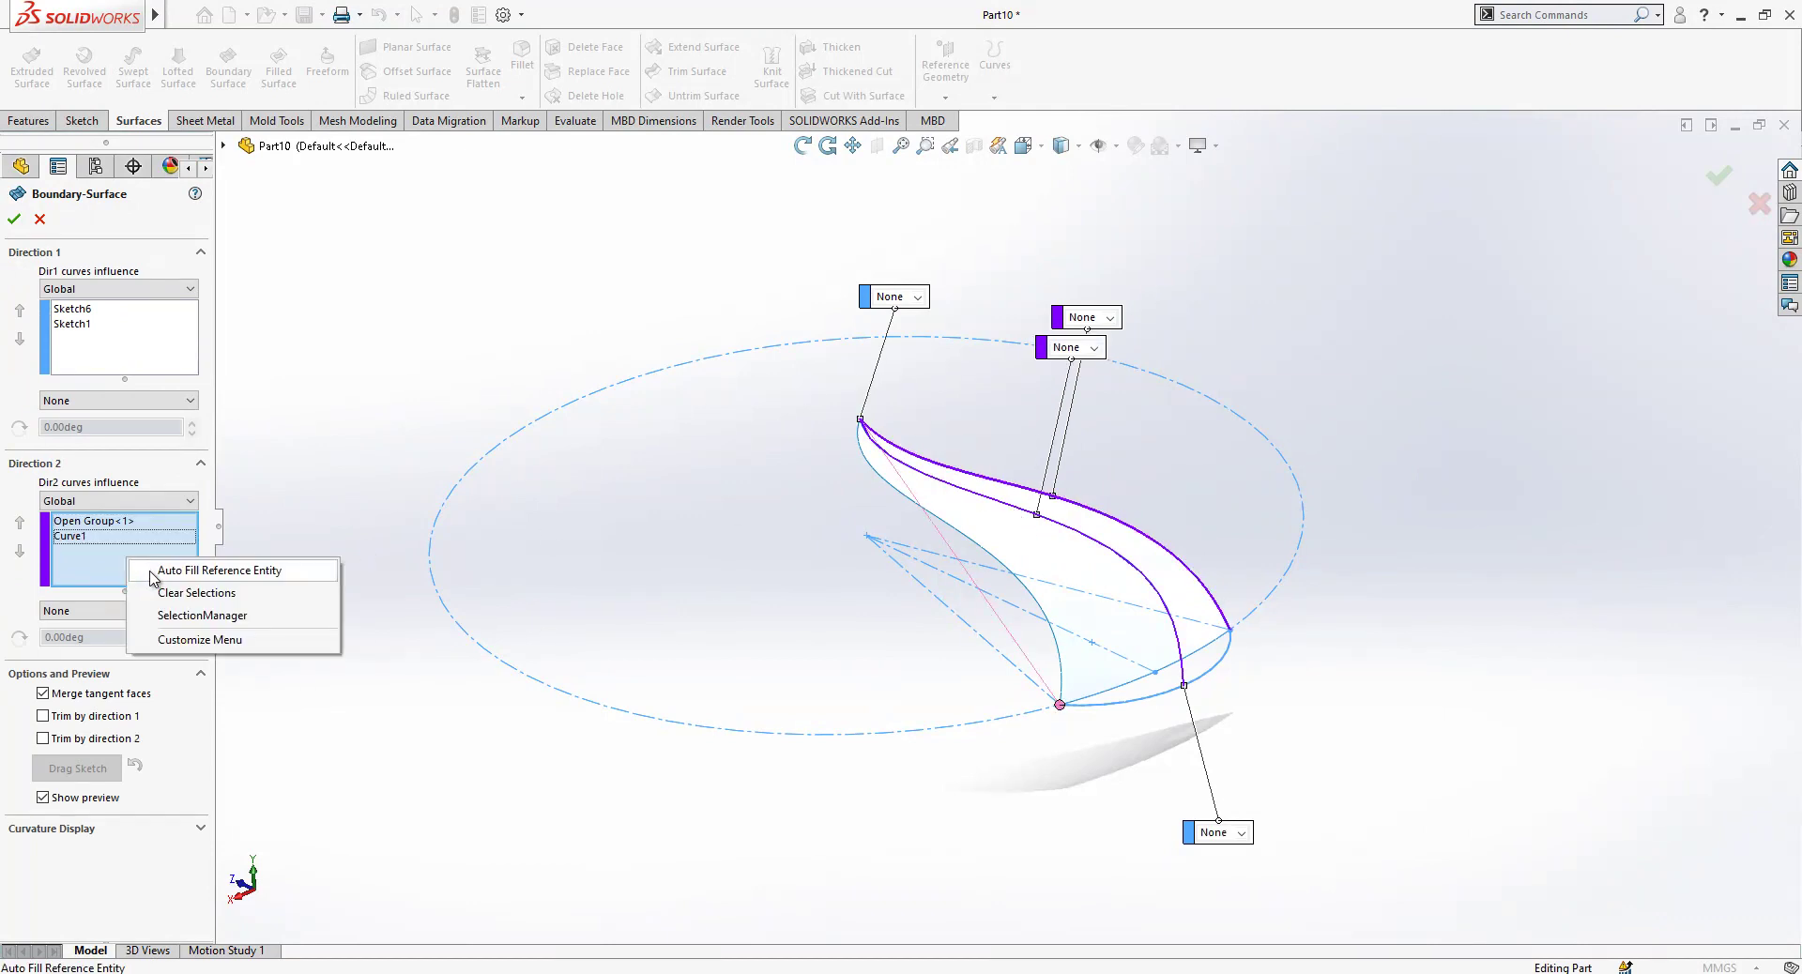
{"action": "left_click", "coordinate": [179, 612]}
{"action": "left_click", "coordinate": [963, 537]}
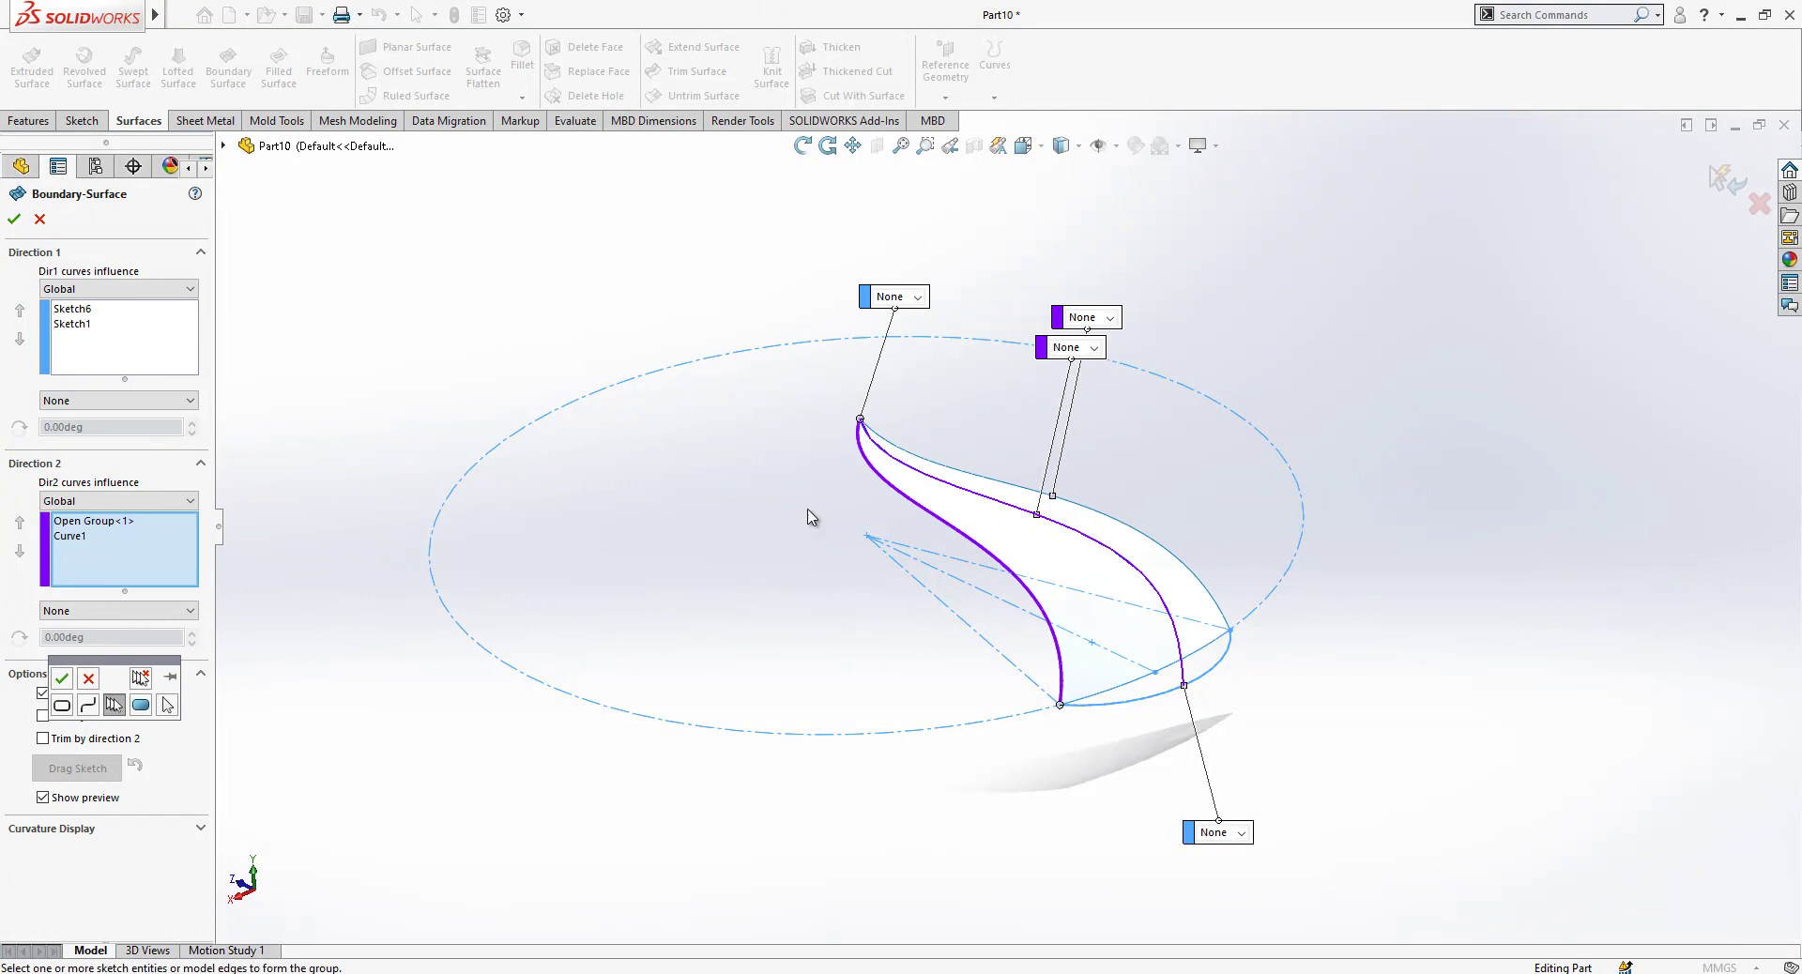
{"action": "left_click", "coordinate": [15, 220]}
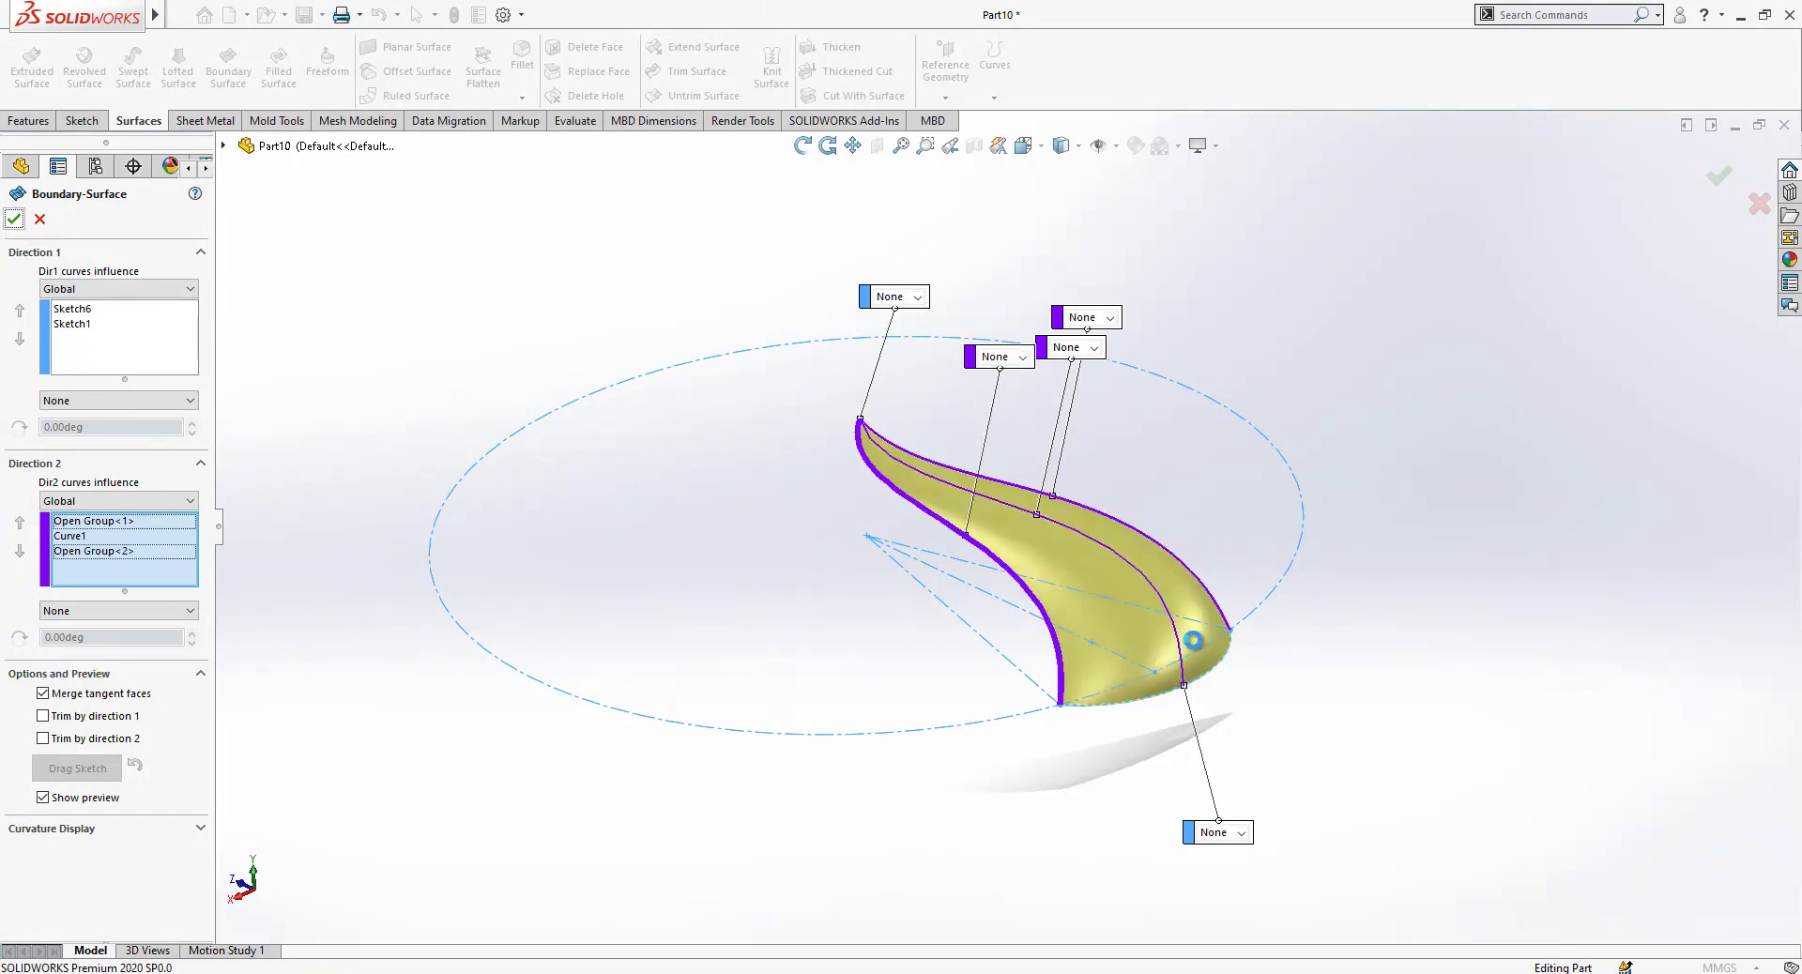
Reopen the boundary surface definition to review its profile and curve selections, and close it.
{"action": "mouse_move", "coordinate": [1234, 595]}
{"action": "middle_mouse_down"}
{"action": "mouse_move", "coordinate": [1269, 615]}
{"action": "mouse_move", "coordinate": [1276, 688]}
{"action": "mouse_move", "coordinate": [1200, 816]}
{"action": "mouse_move", "coordinate": [1179, 657]}
{"action": "mouse_move", "coordinate": [149, 632]}
{"action": "middle_mouse_up"}
{"action": "right_click", "coordinate": [109, 586]}
{"action": "left_click", "coordinate": [117, 535]}
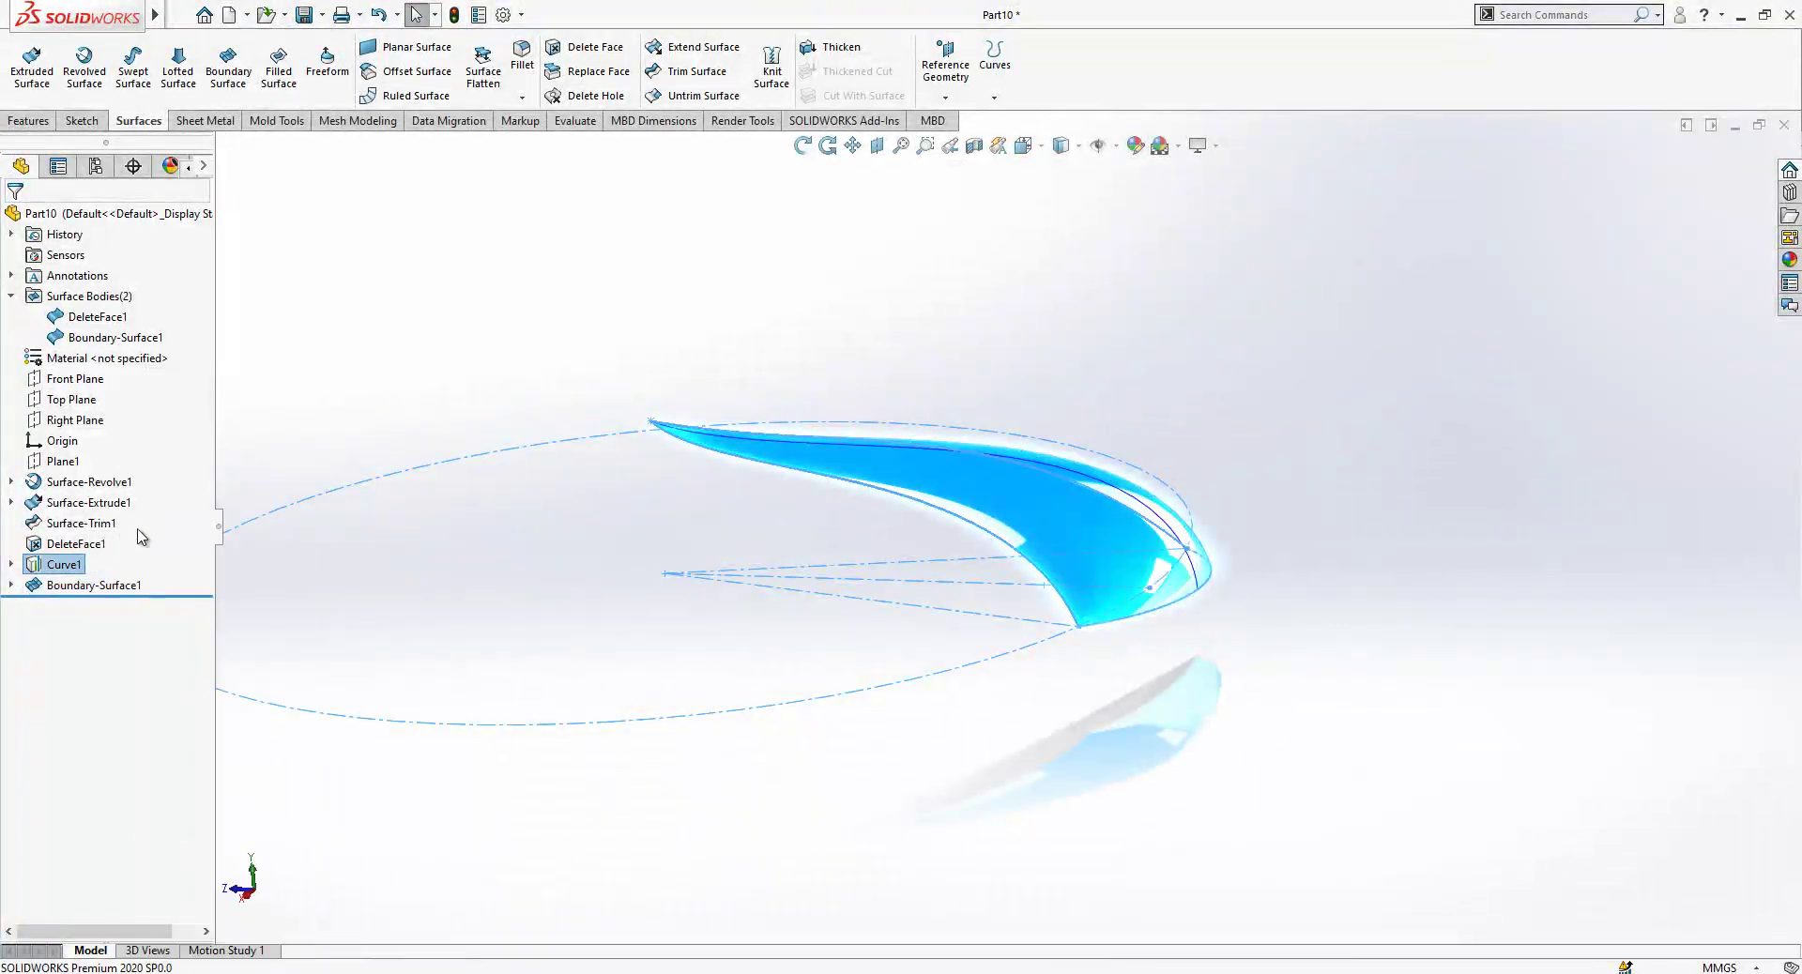
{"action": "middle_click_drag", "start_coordinate": [1209, 521], "coordinate": [1152, 531]}
{"action": "scroll", "coordinate": [880, 455], "scroll_direction": "up", "scroll_amount": 1}
{"action": "left_click", "coordinate": [9, 217]}
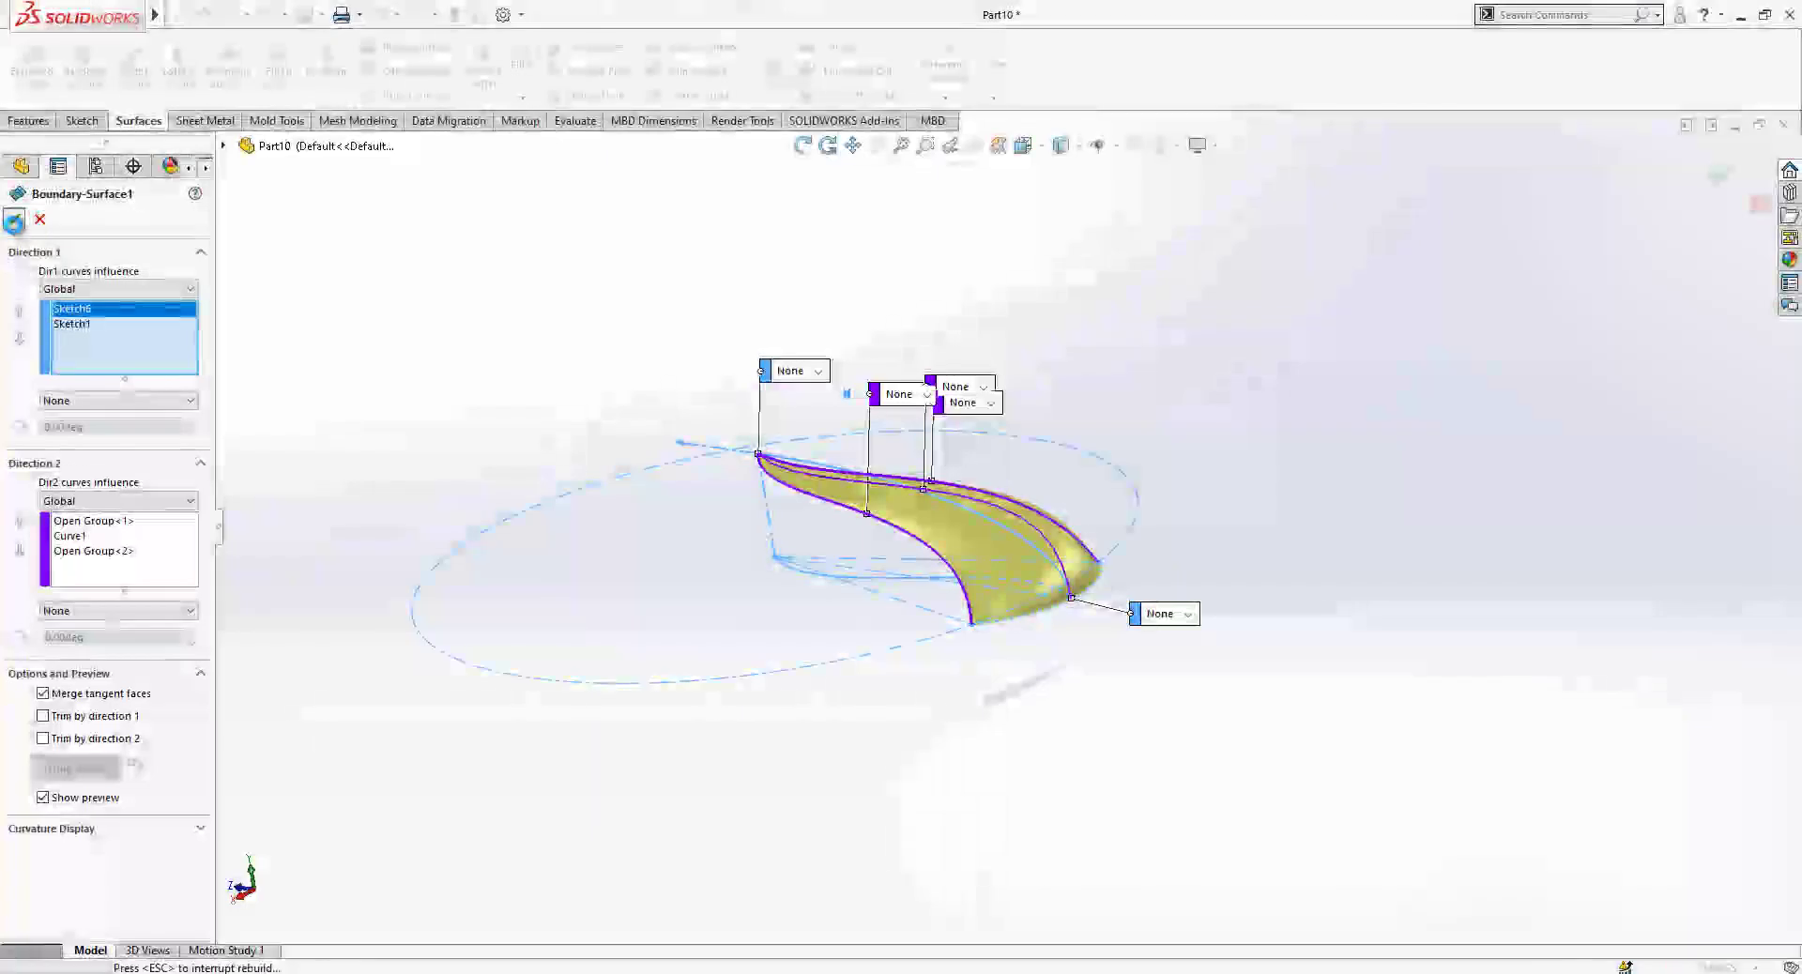
Hide the projected curve and the remaining reference sketches, and inspect the petal's surfaces.
{"action": "mouse_move", "coordinate": [933, 579]}
{"action": "middle_mouse_down"}
{"action": "mouse_move", "coordinate": [917, 580]}
{"action": "mouse_move", "coordinate": [933, 550]}
{"action": "middle_mouse_up"}
{"action": "left_click", "coordinate": [955, 549]}
{"action": "left_click", "coordinate": [1038, 494]}
{"action": "scroll", "coordinate": [943, 573], "scroll_direction": "down", "scroll_amount": 1}
{"action": "middle_click_drag", "start_coordinate": [949, 567], "coordinate": [1108, 591]}
{"action": "scroll", "coordinate": [1122, 516], "scroll_direction": "down", "scroll_amount": 2}
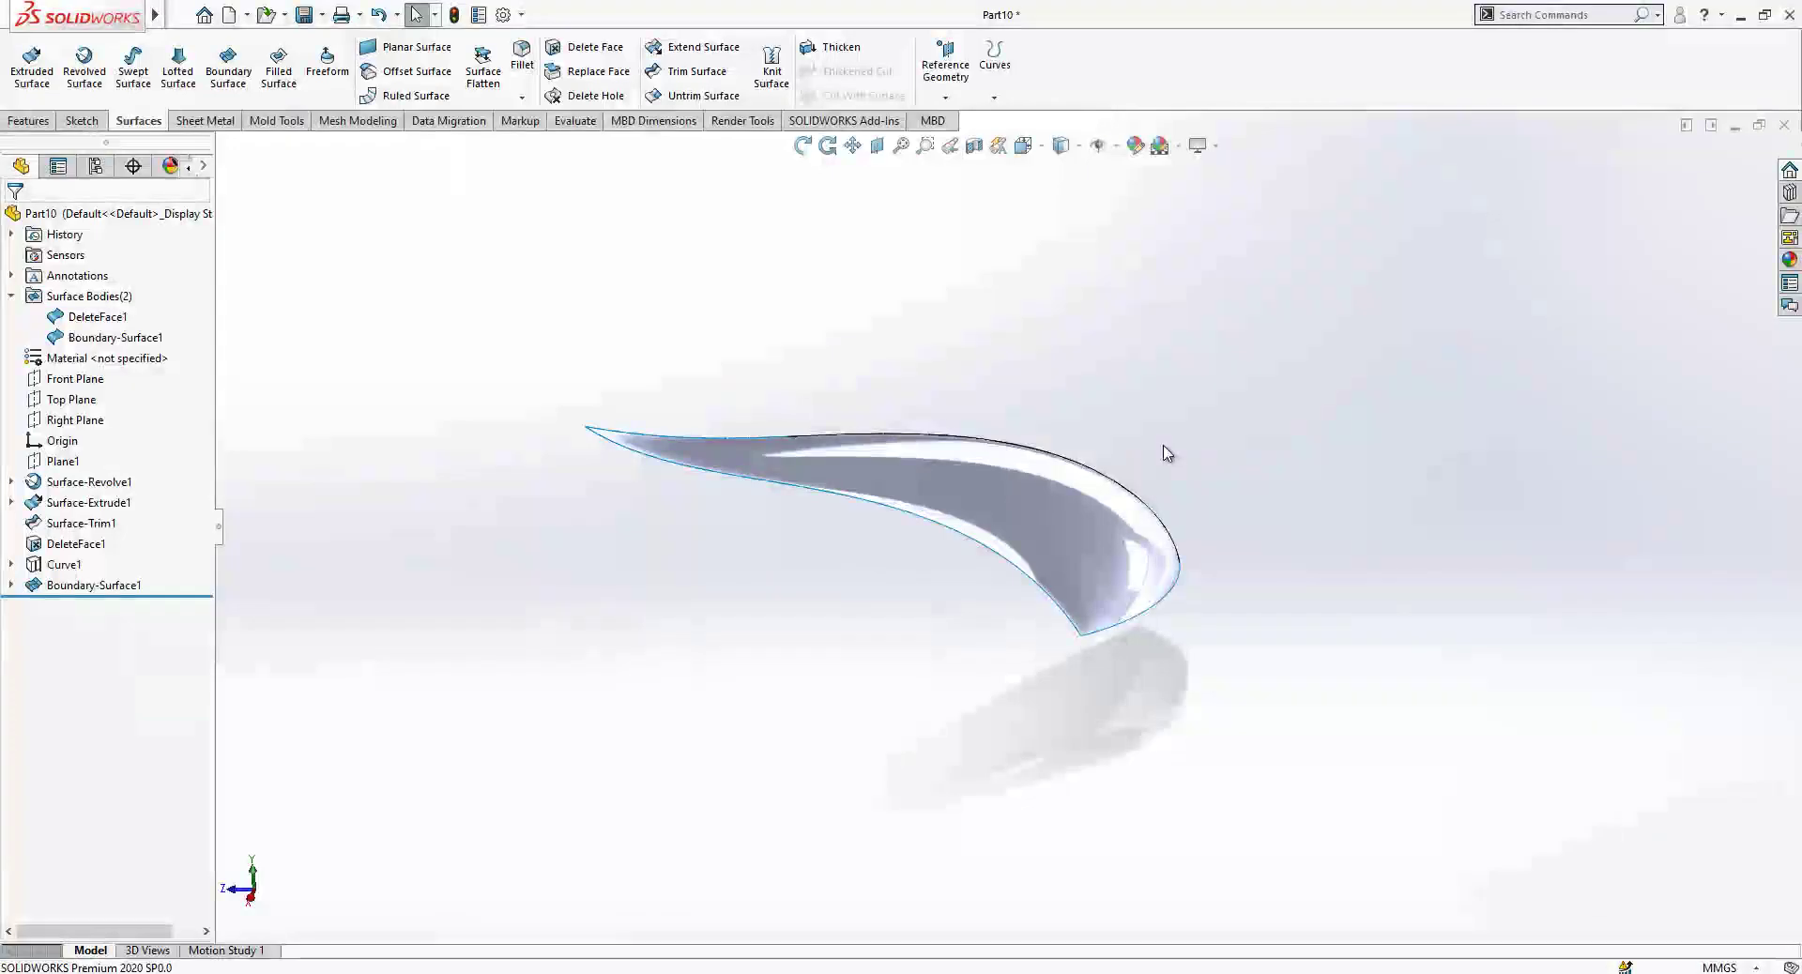
{"action": "middle_click_drag", "start_coordinate": [1024, 429], "coordinate": [1371, 634]}
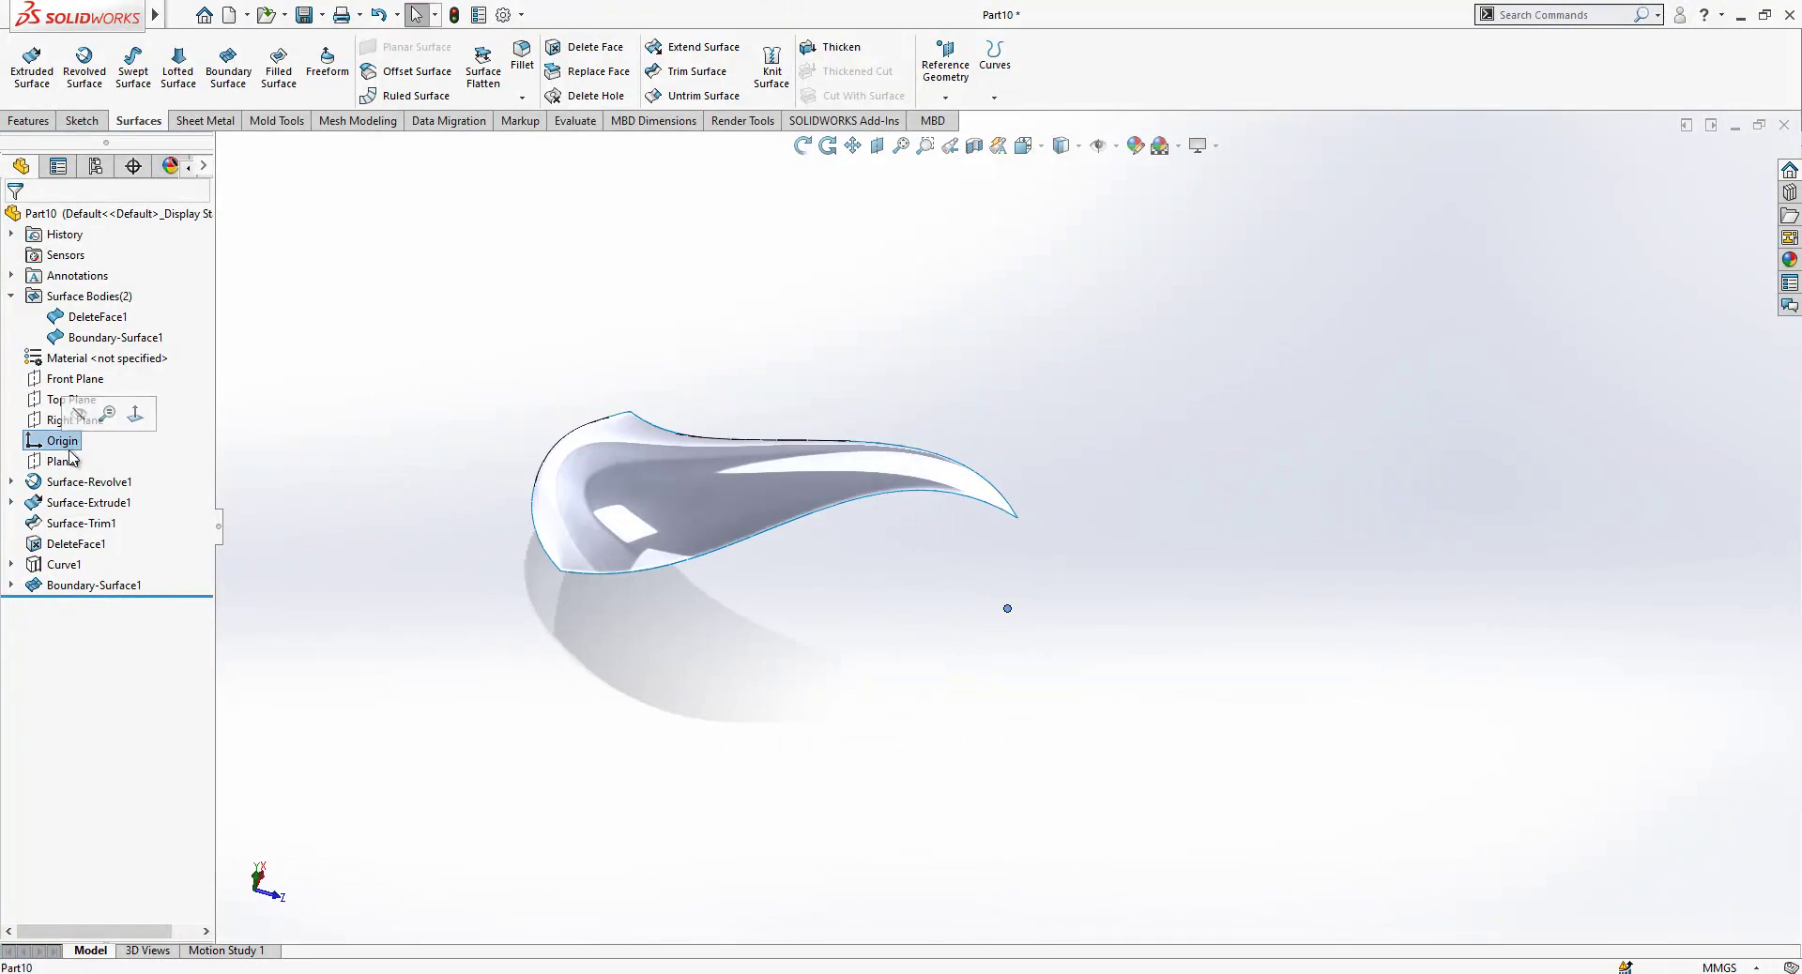
Create a reference axis through the origin, perpendicular to the Top Plane.
{"action": "left_click", "coordinate": [944, 105]}
{"action": "left_click", "coordinate": [970, 147]}
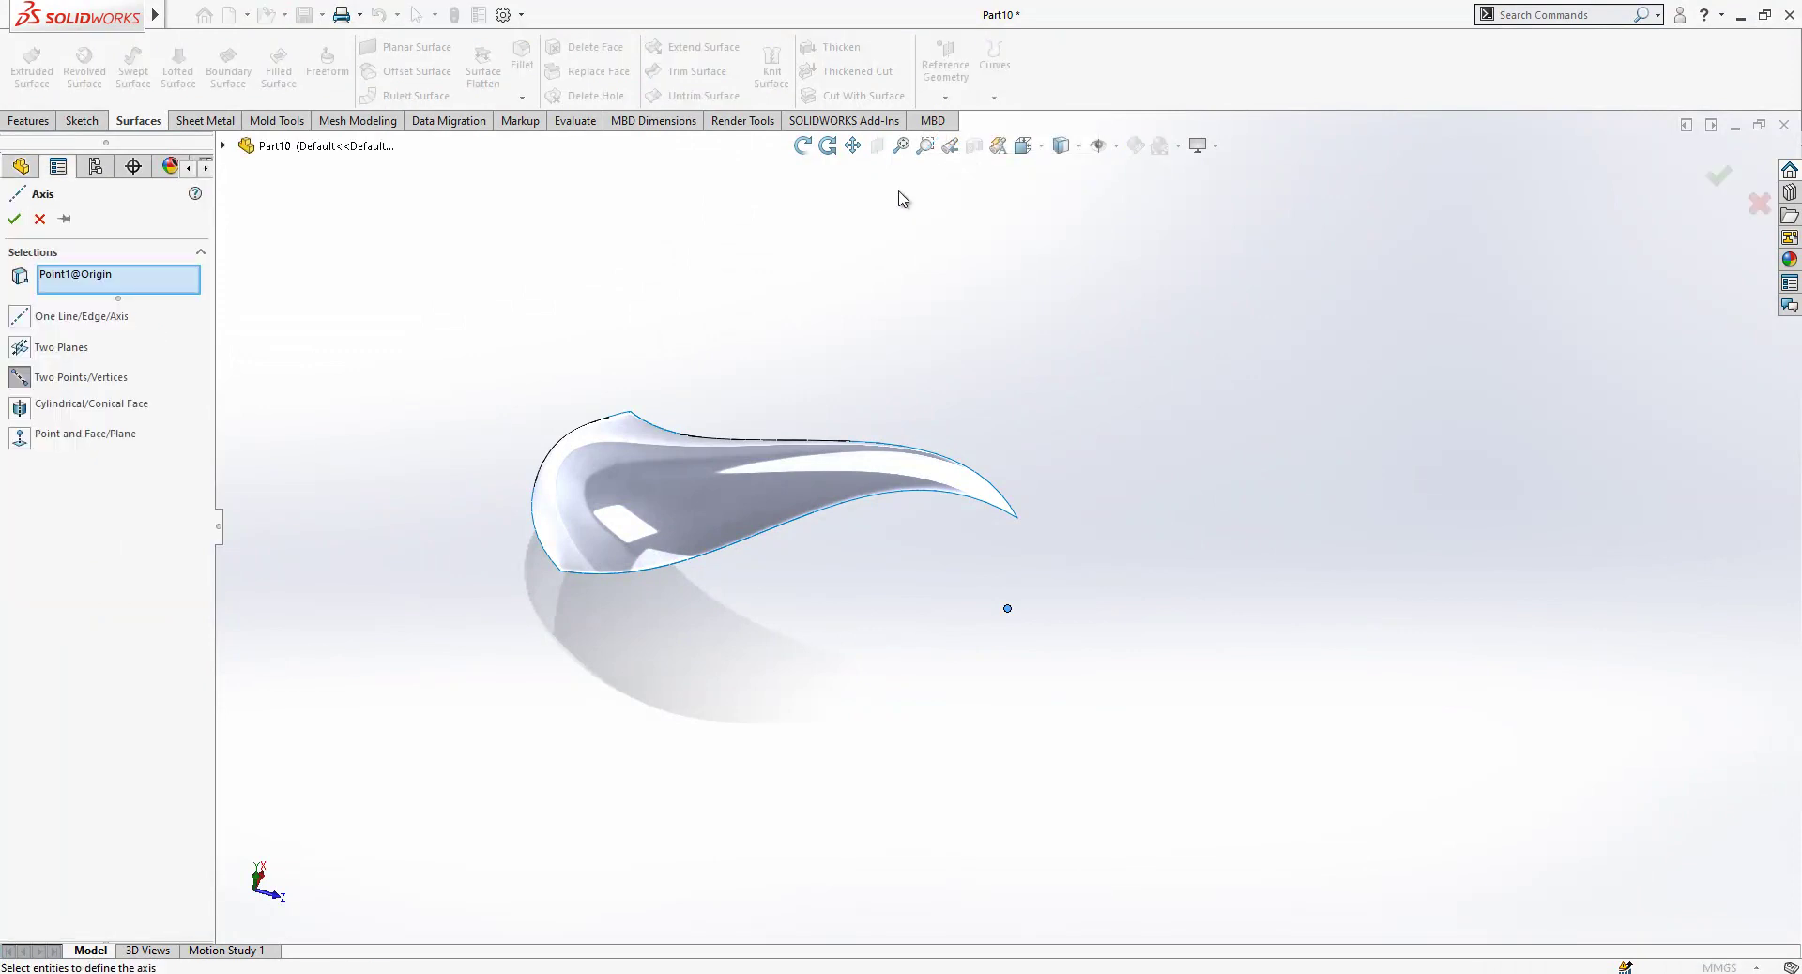
{"action": "left_click", "coordinate": [231, 151]}
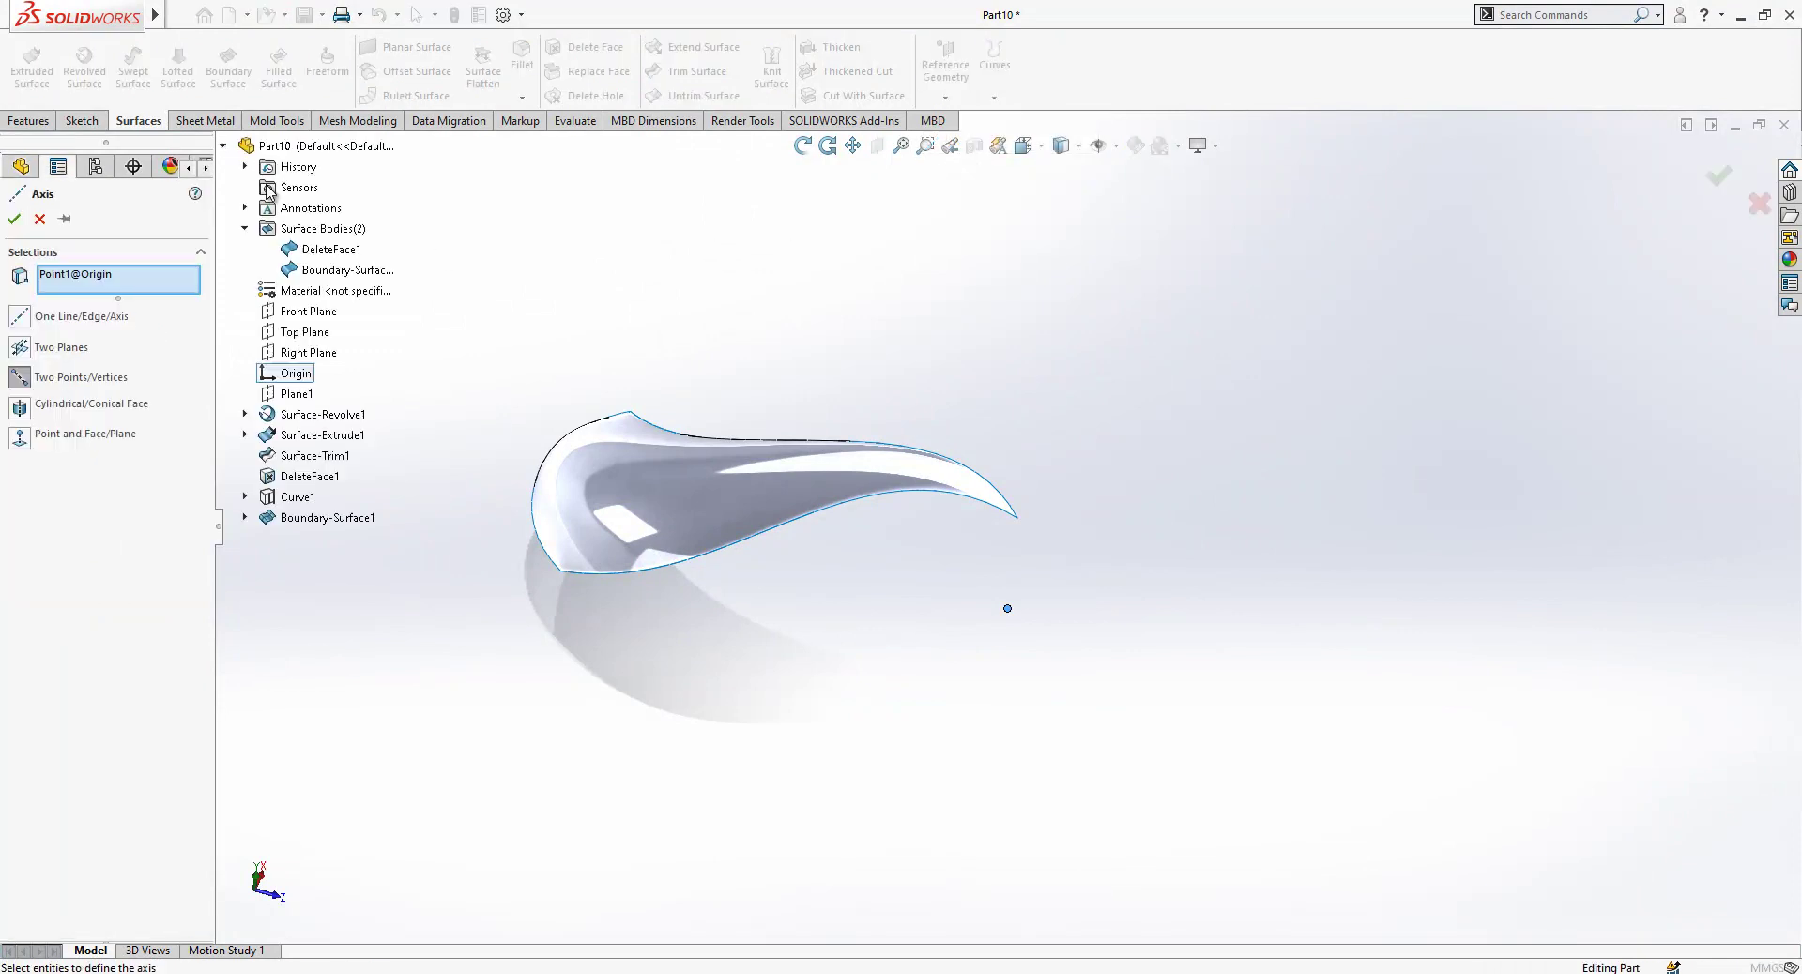
{"action": "left_click", "coordinate": [304, 333]}
{"action": "middle_click_drag", "start_coordinate": [993, 505], "coordinate": [1275, 546]}
{"action": "left_click", "coordinate": [13, 218]}
Circular-pattern the boundary surface body around the vertical axis with 12 equally spaced instances over 360 degrees.
{"action": "left_click", "coordinate": [30, 121]}
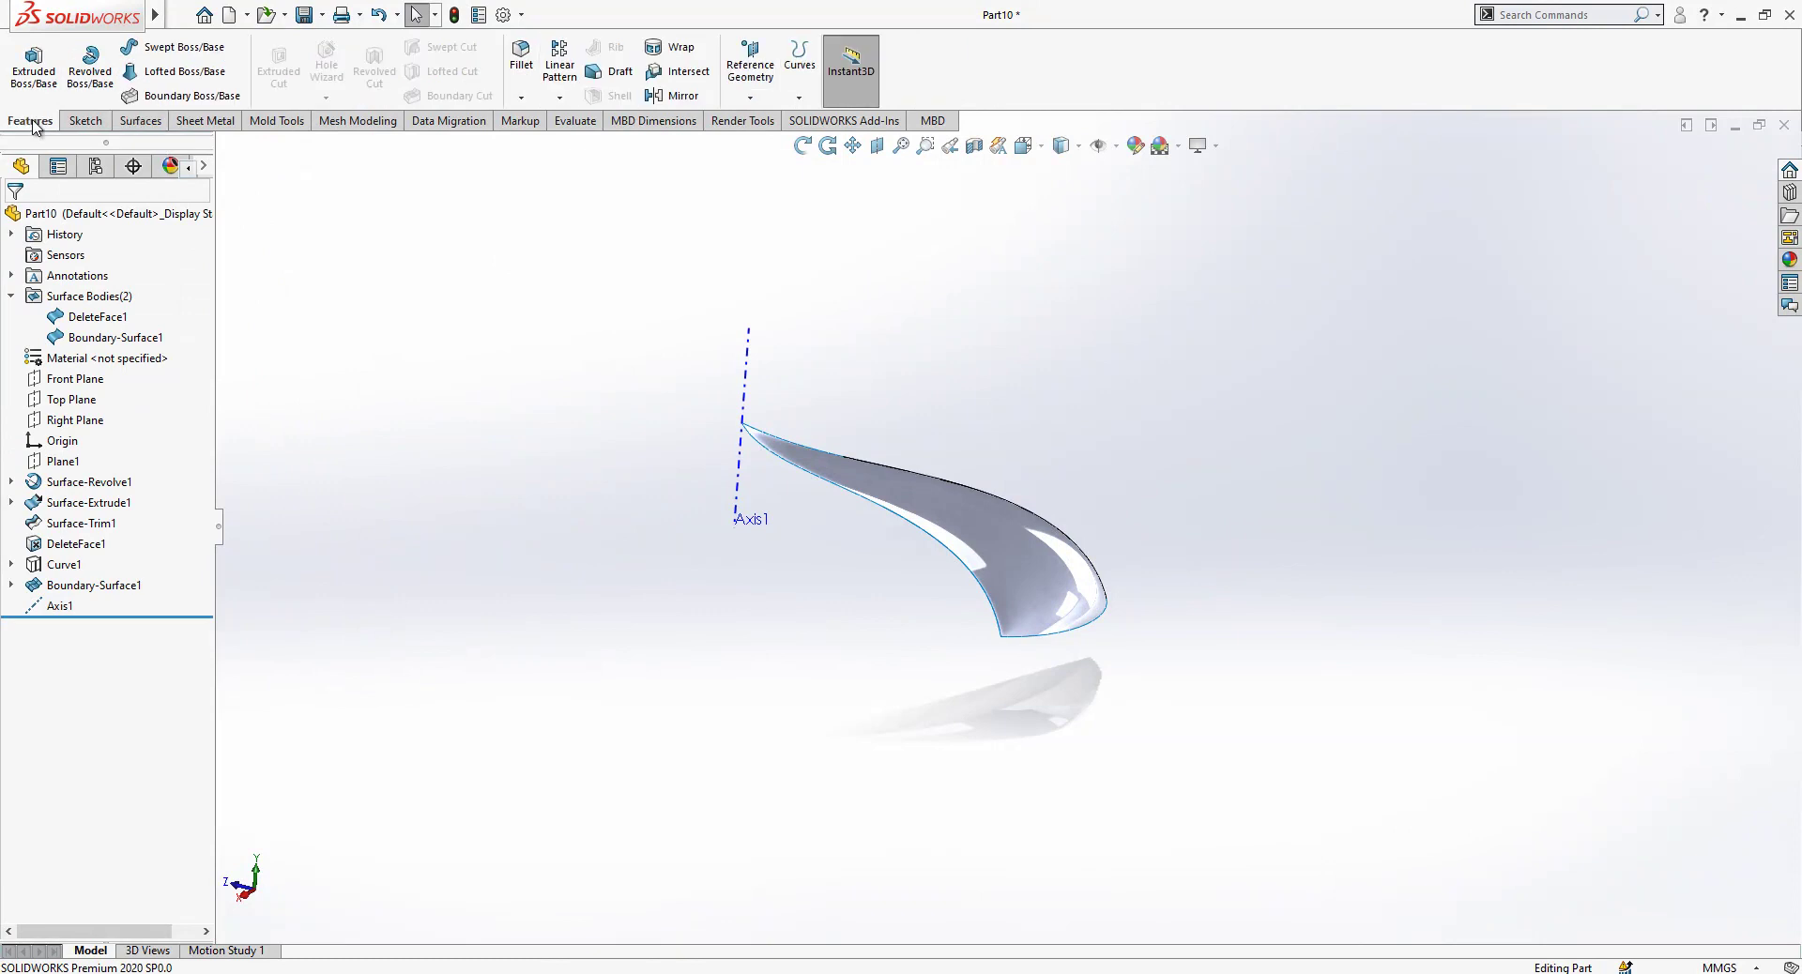
{"action": "left_click", "coordinate": [559, 98]}
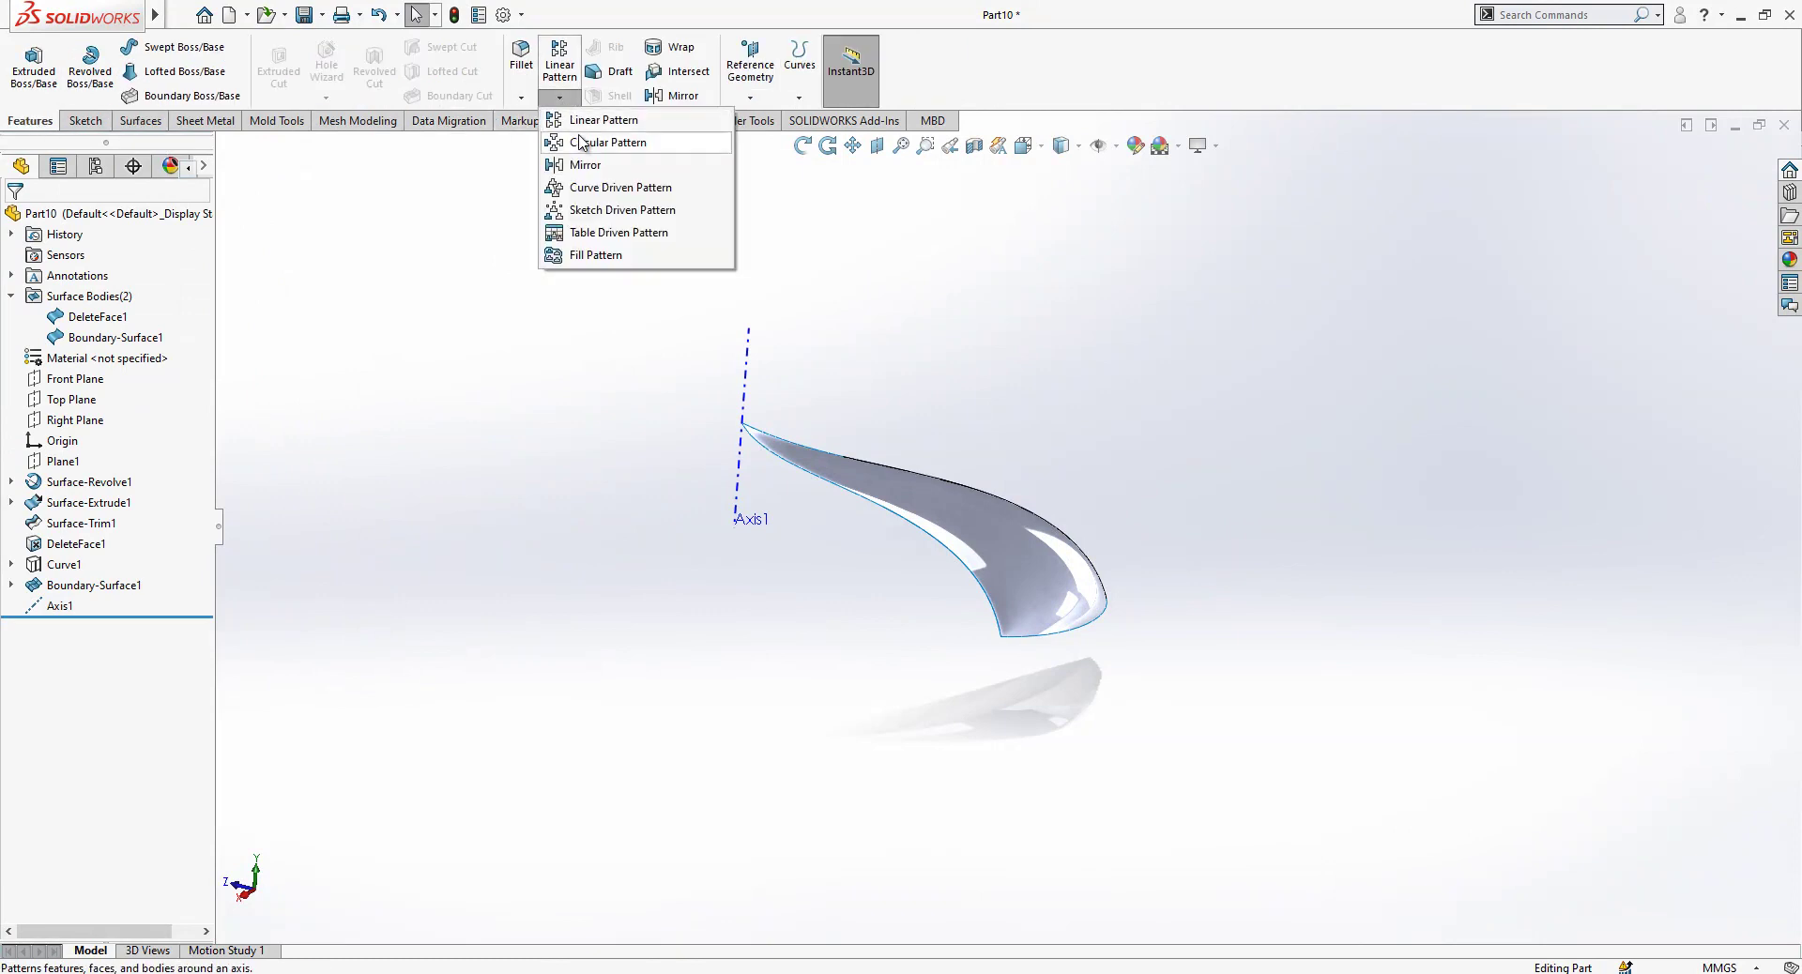
{"action": "left_click", "coordinate": [74, 277]}
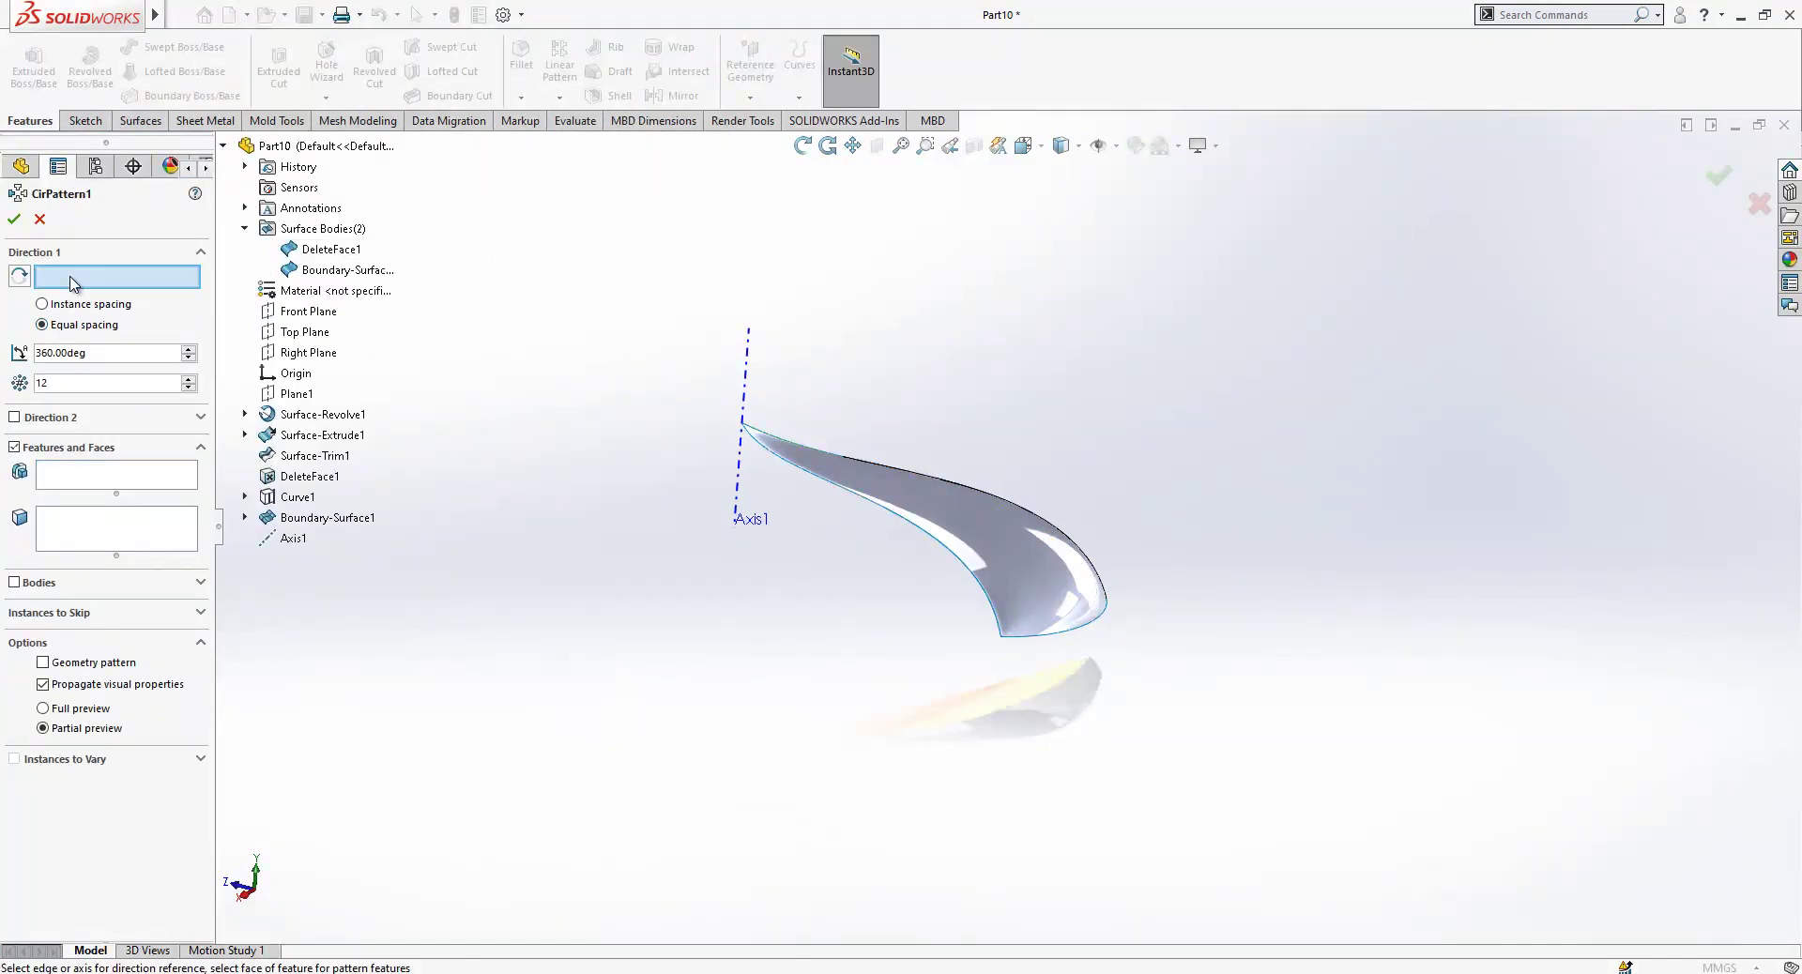
{"action": "left_click", "coordinate": [745, 363]}
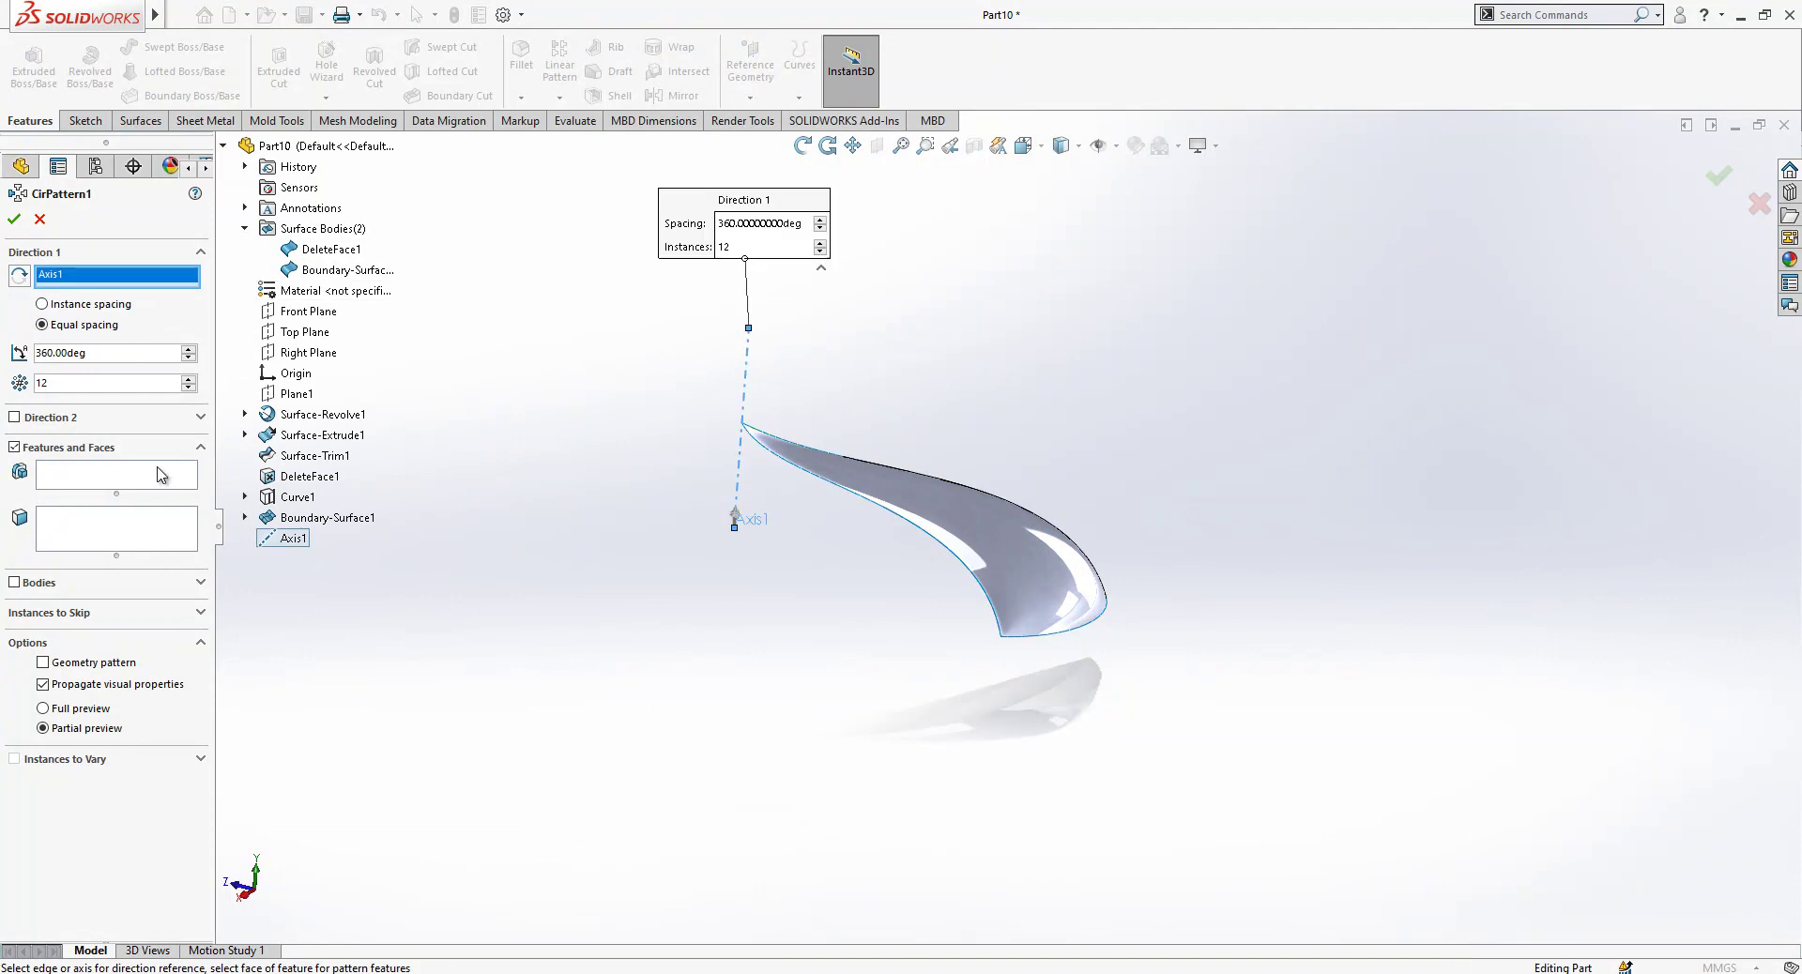
{"action": "left_click", "coordinate": [56, 583]}
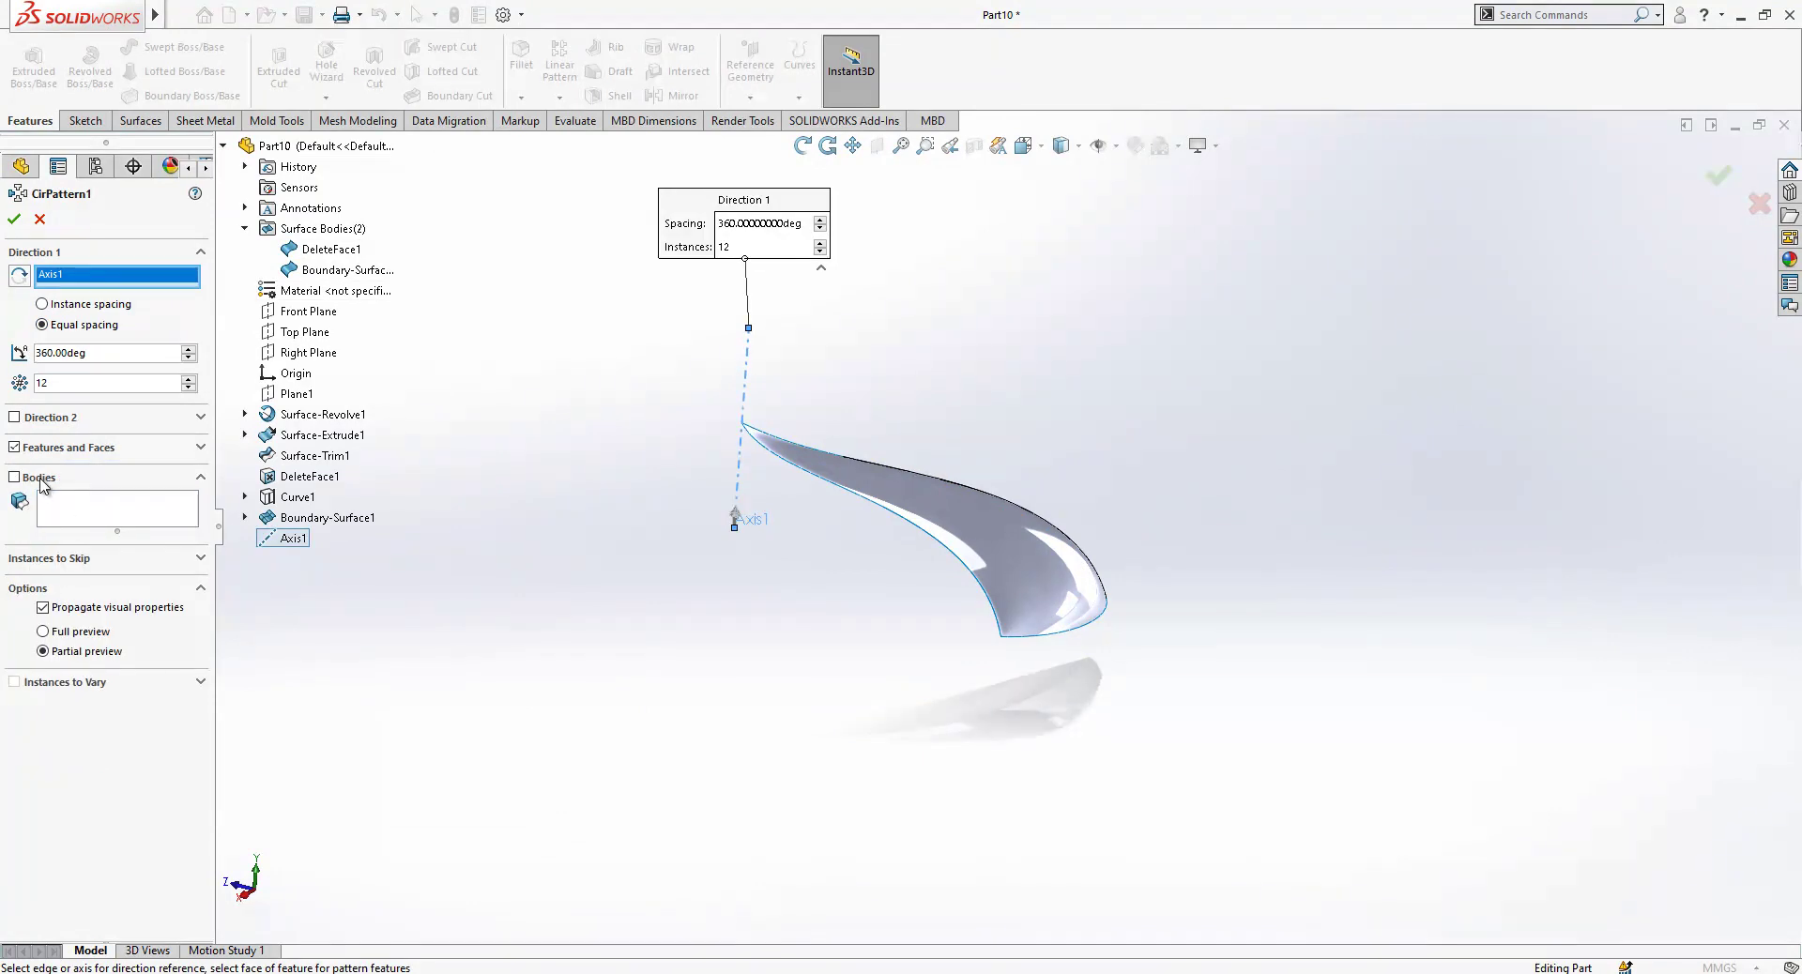
{"action": "left_click", "coordinate": [71, 507]}
{"action": "left_click", "coordinate": [973, 531]}
{"action": "middle_click_drag", "start_coordinate": [916, 526], "coordinate": [881, 688]}
{"action": "key", "text": "Return"}
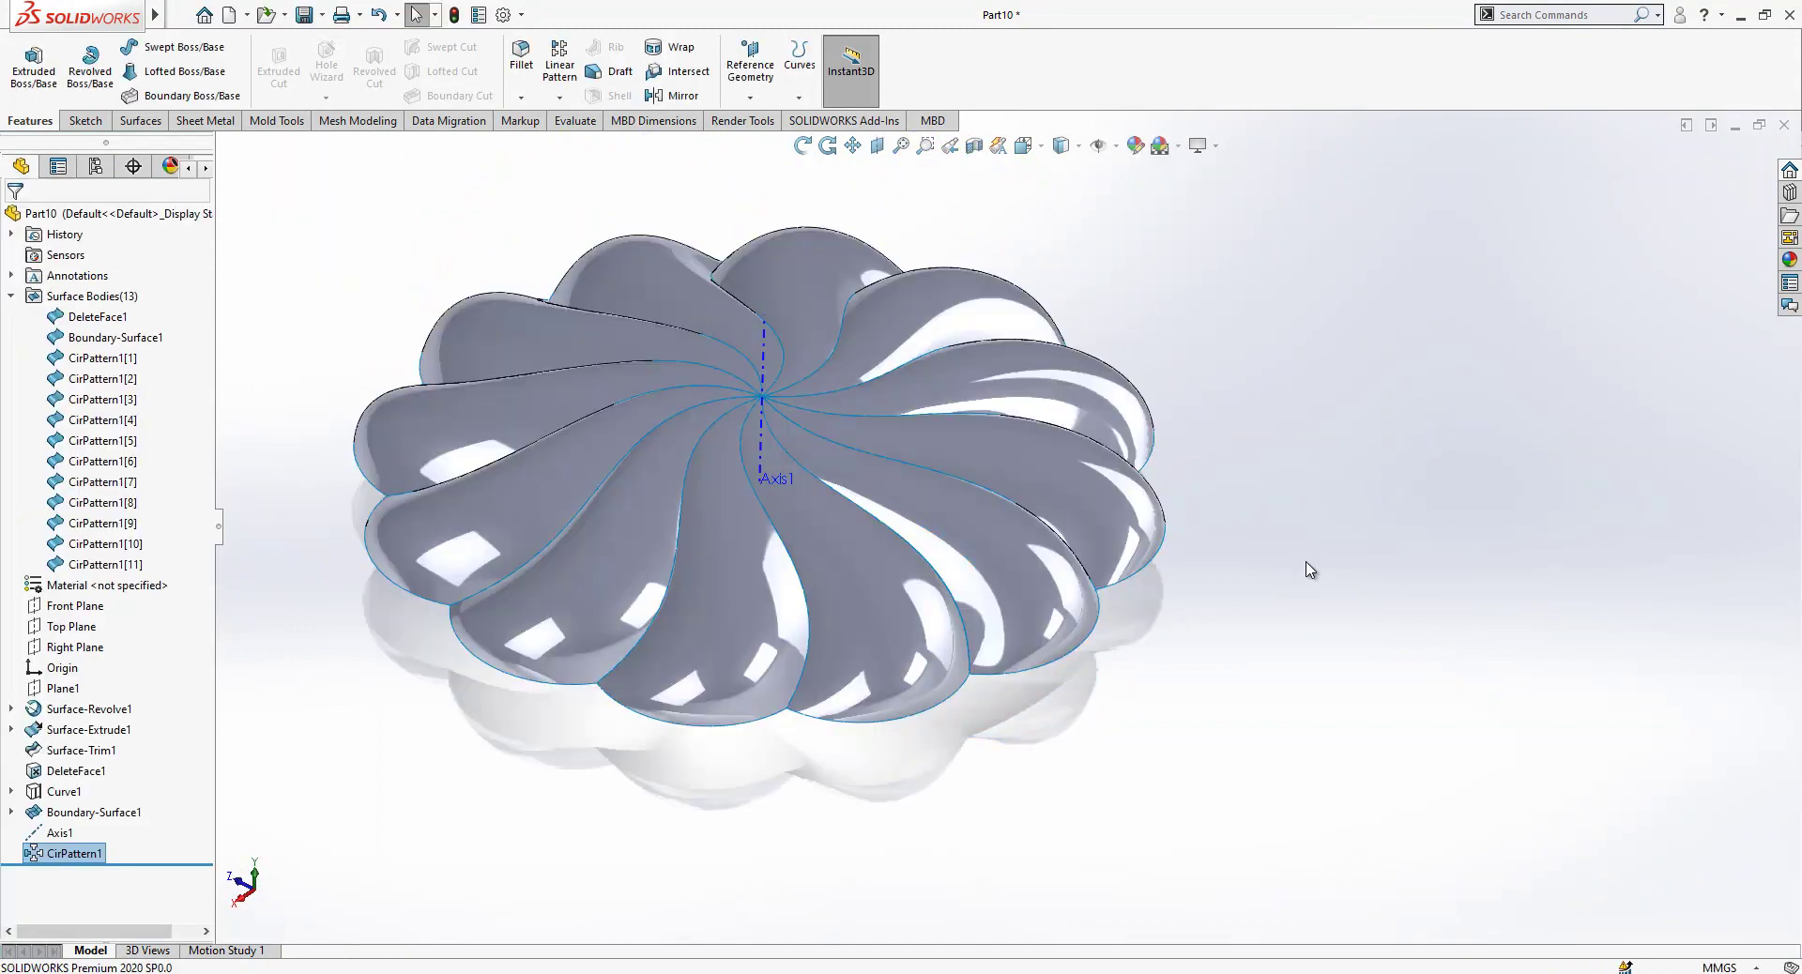
{"action": "middle_click_drag", "start_coordinate": [862, 374], "coordinate": [1090, 583]}
{"action": "scroll", "coordinate": [883, 648], "scroll_direction": "up", "scroll_amount": 3}
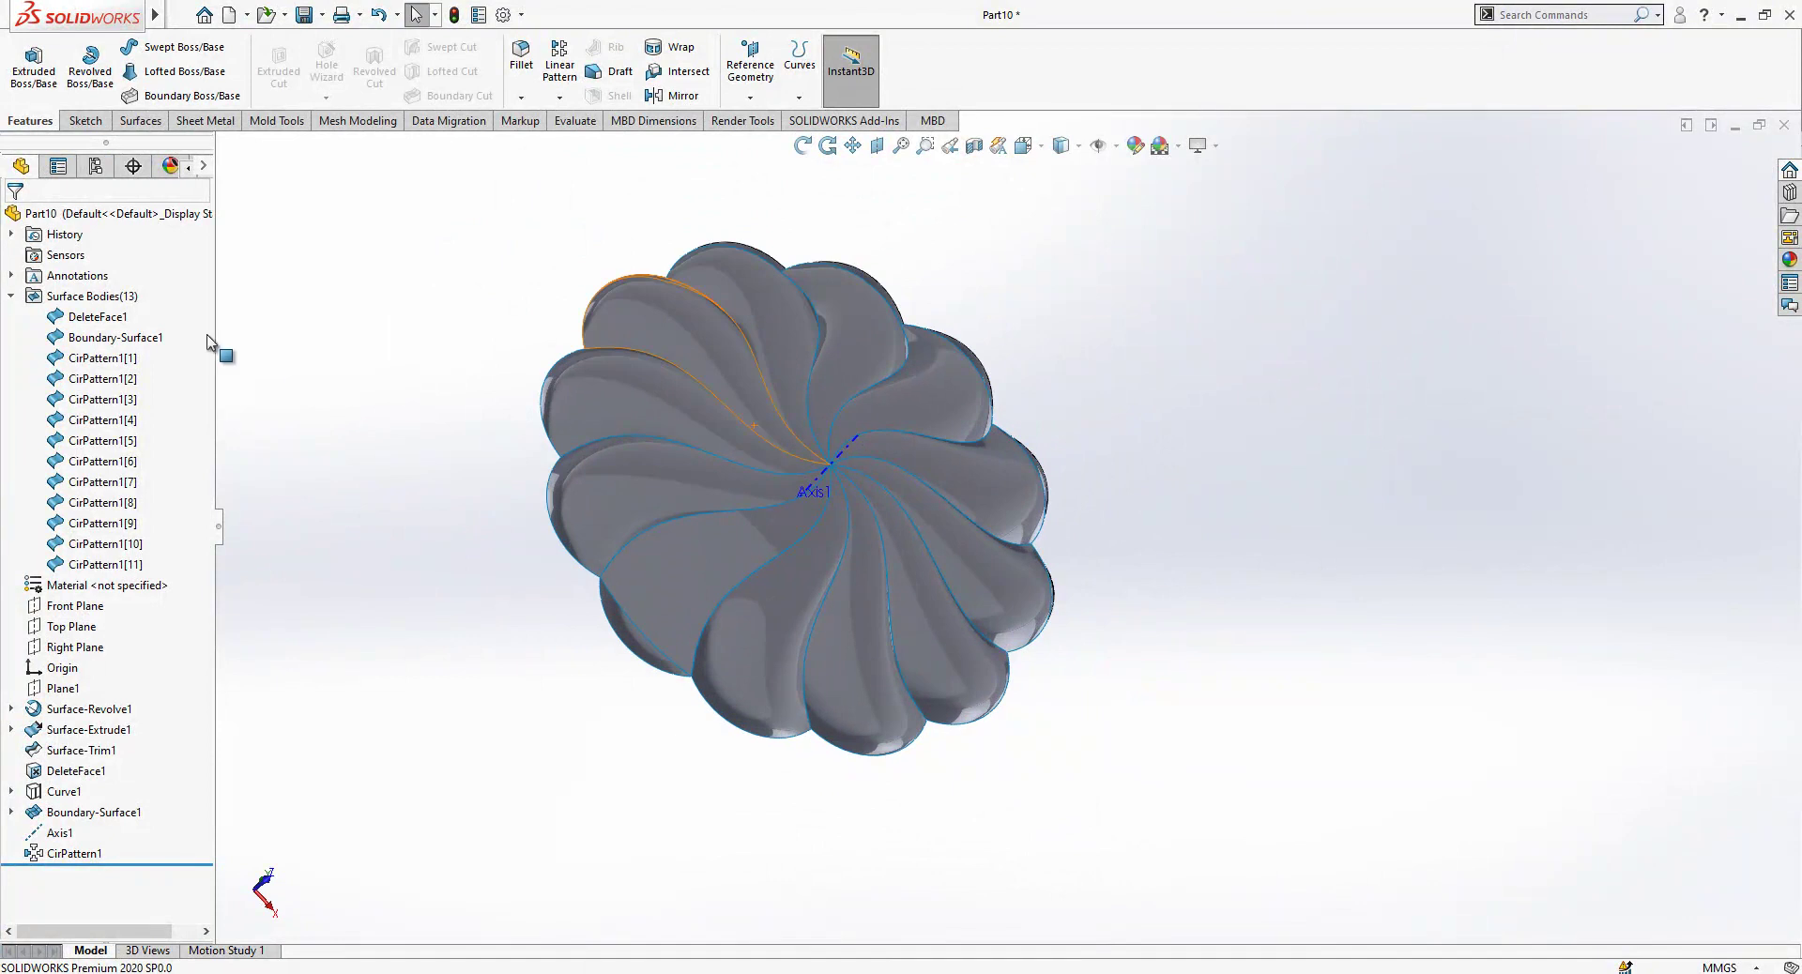
{"action": "left_click", "coordinate": [11, 297]}
{"action": "left_click", "coordinate": [11, 296]}
{"action": "middle_click_drag", "start_coordinate": [958, 301], "coordinate": [844, 469]}
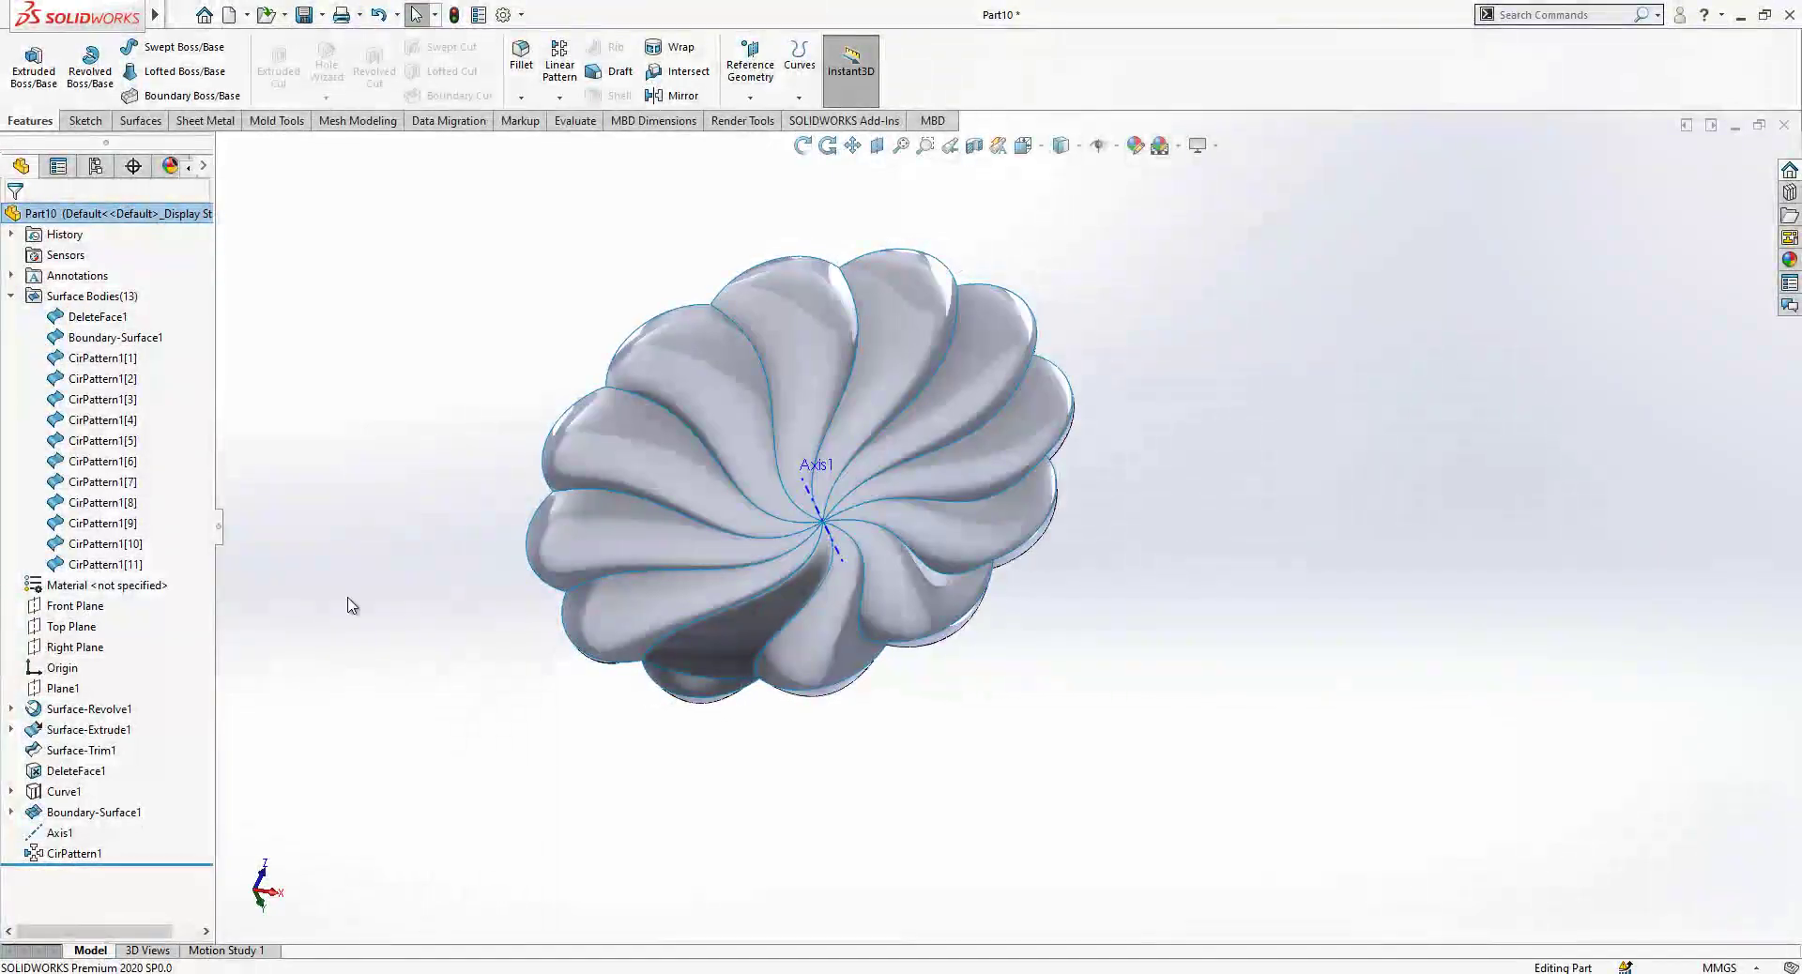
Try to remove the original trimmed petal surface with Delete Face using the Delete option.
{"action": "left_click", "coordinate": [139, 120]}
{"action": "left_click", "coordinate": [587, 47]}
{"action": "left_click", "coordinate": [706, 657]}
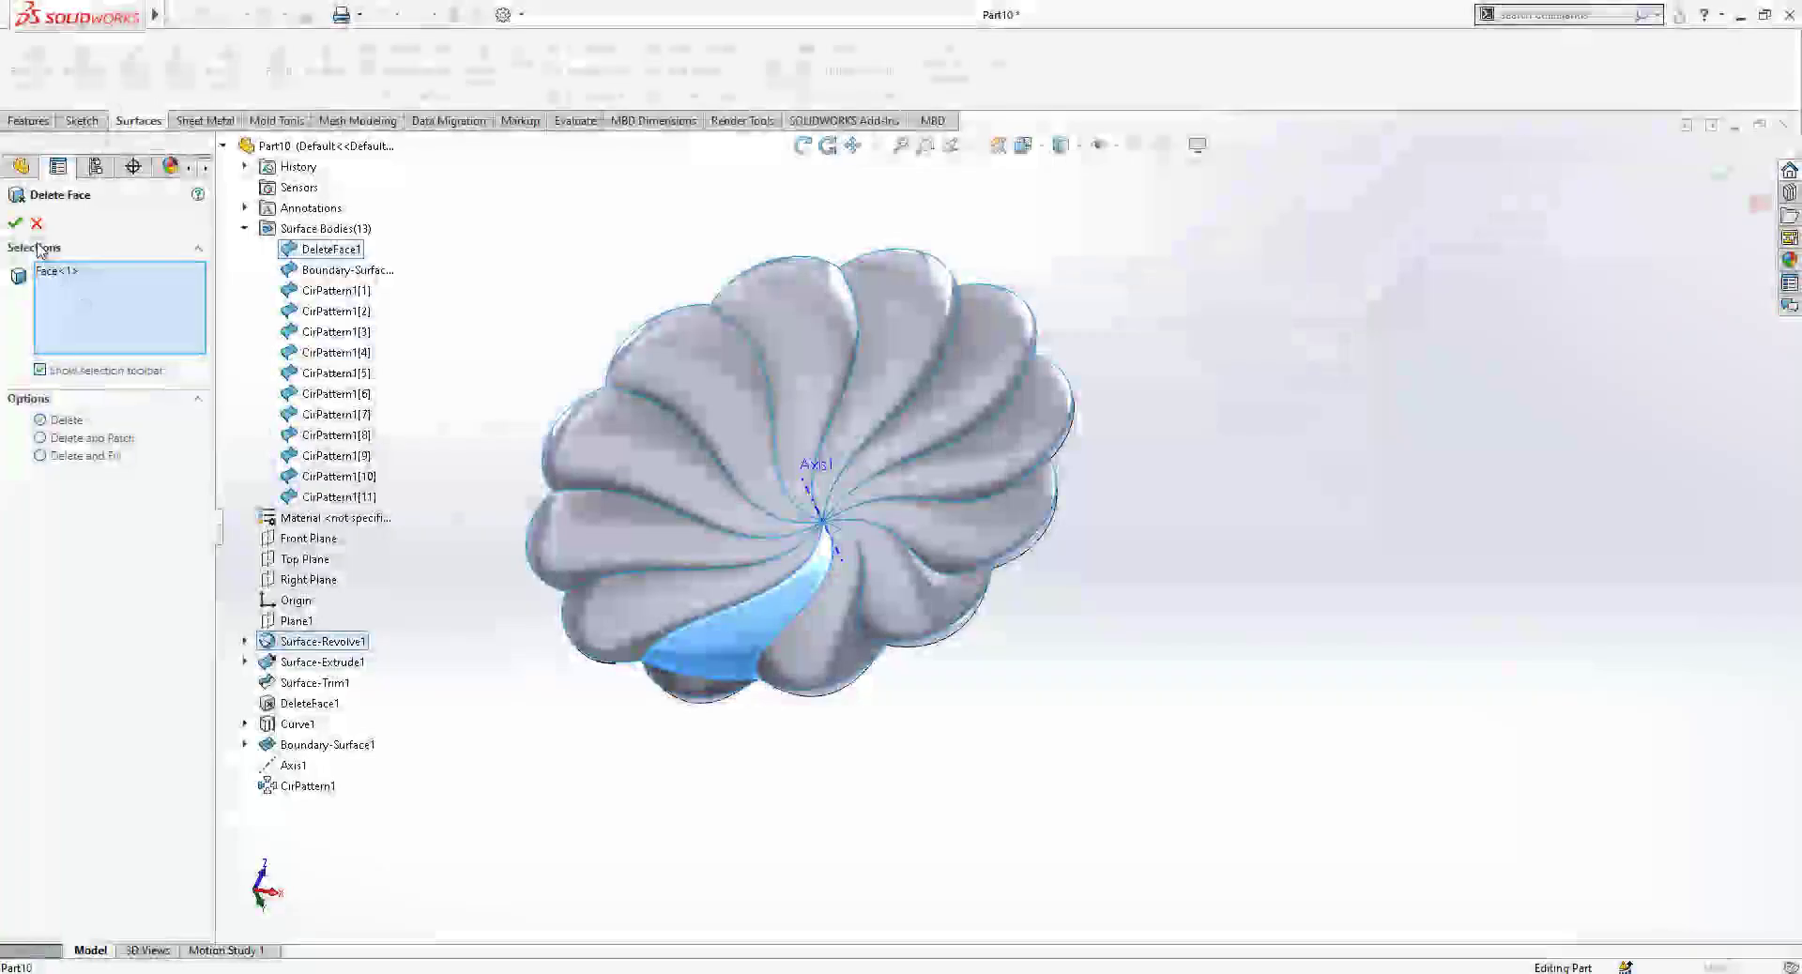
{"action": "left_click", "coordinate": [16, 223]}
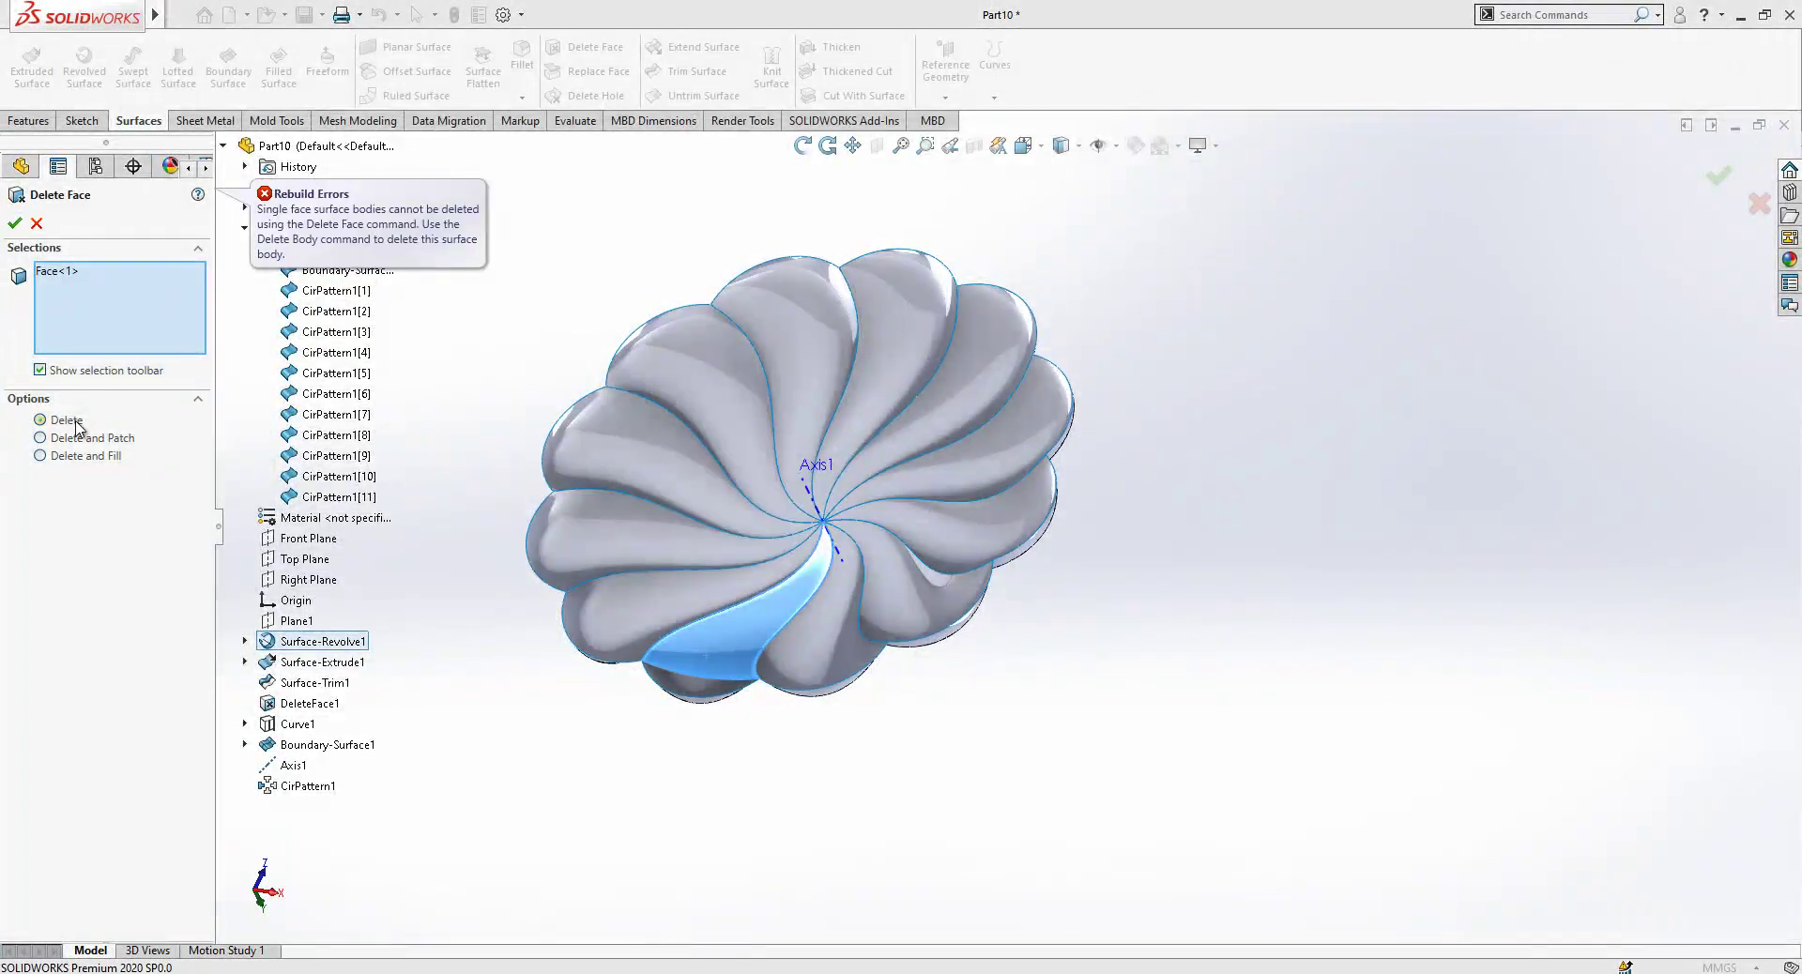
{"action": "left_click", "coordinate": [37, 223]}
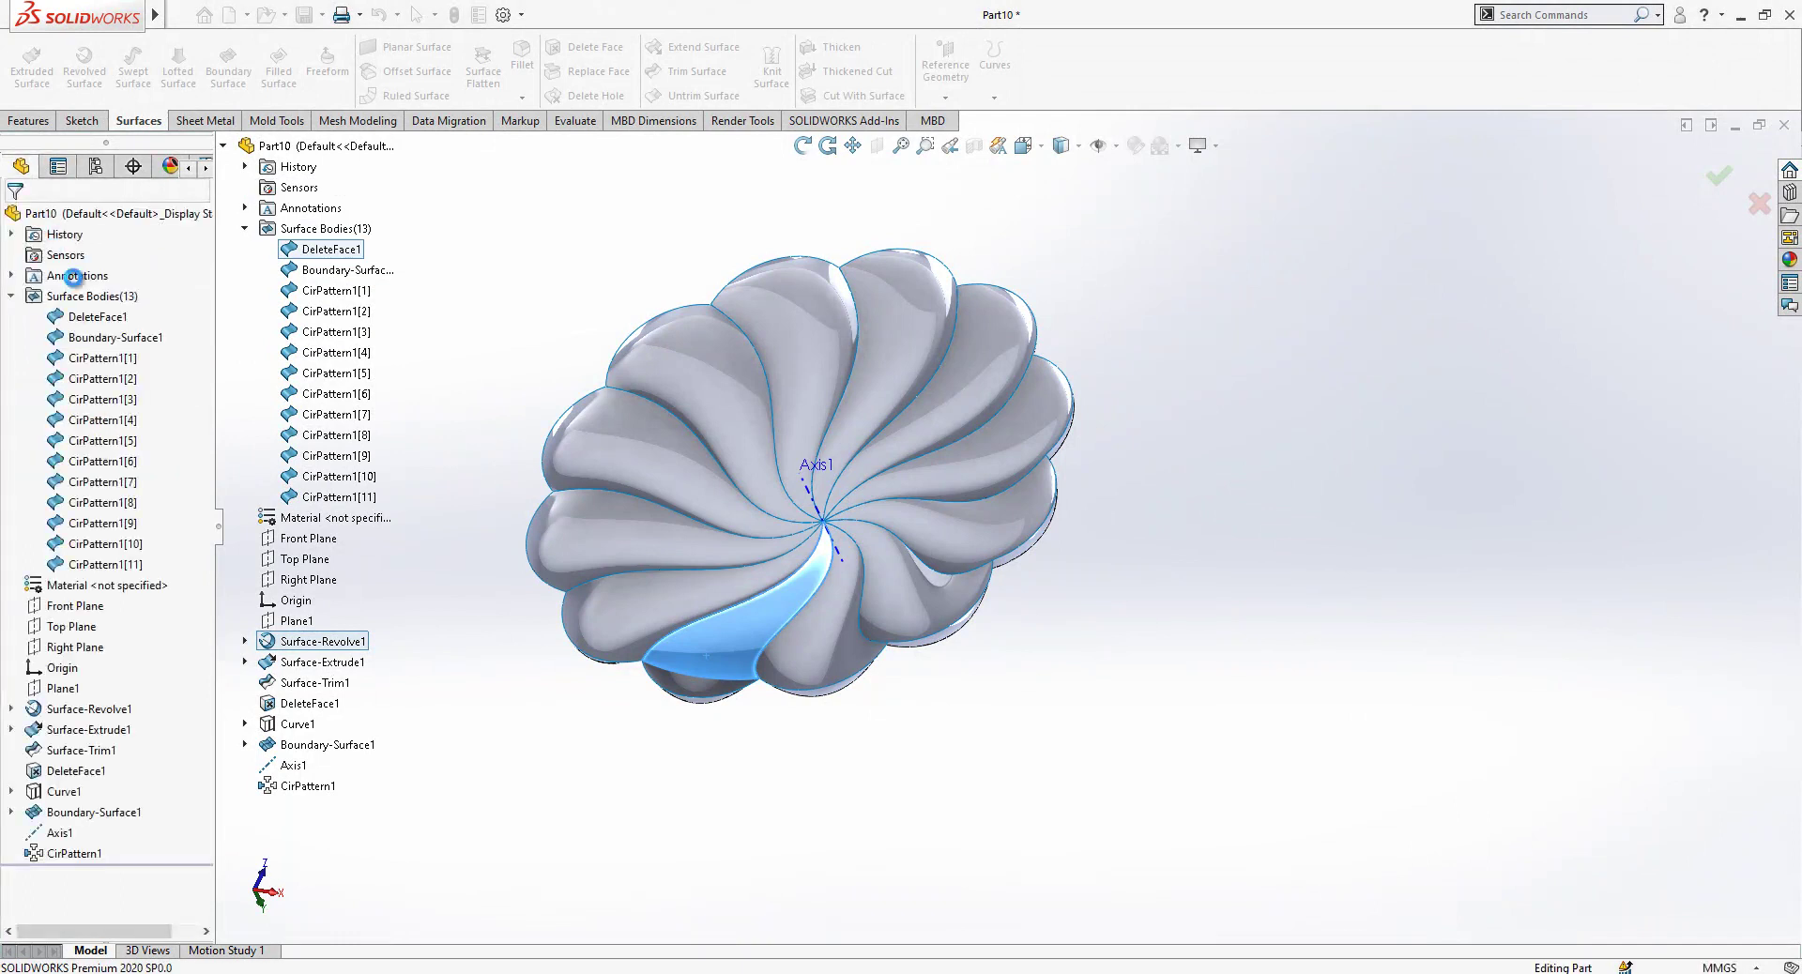
Delete the original petal surface body DeleteFace1 with Delete/Keep Body.
{"action": "left_click", "coordinate": [97, 317]}
{"action": "right_click", "coordinate": [96, 321]}
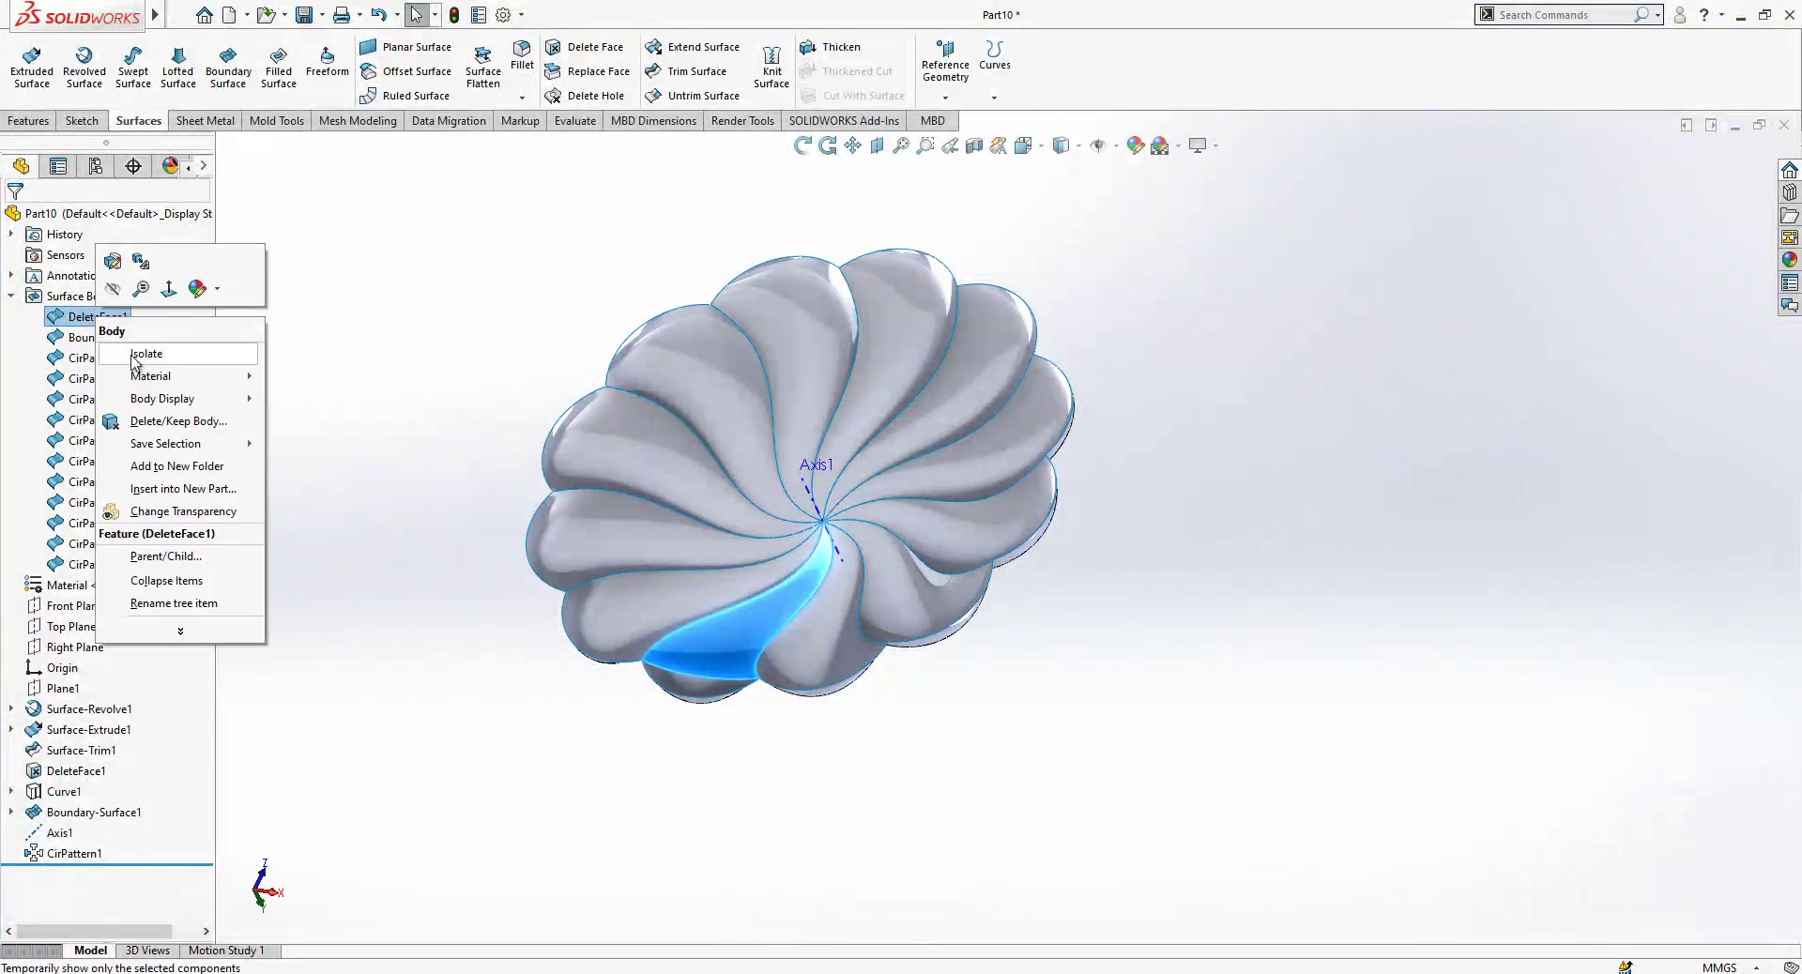
{"action": "left_click", "coordinate": [178, 415]}
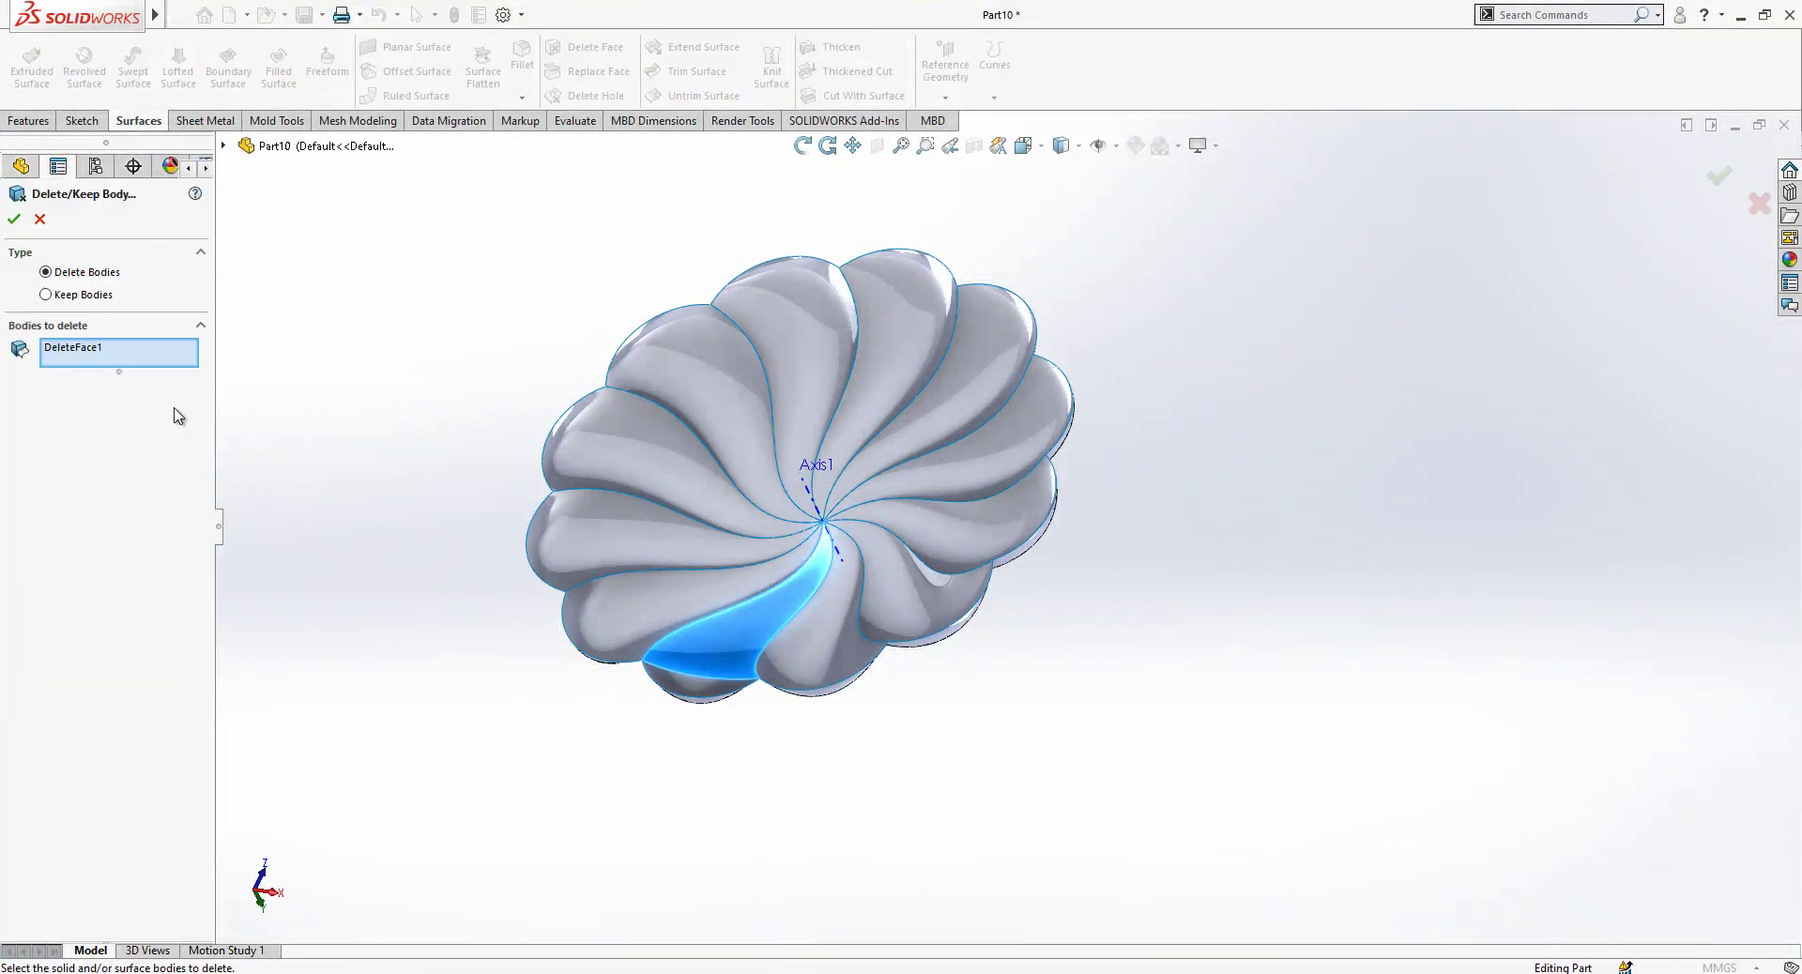
{"action": "left_click", "coordinate": [14, 218]}
{"action": "middle_click_drag", "start_coordinate": [976, 309], "coordinate": [1094, 511]}
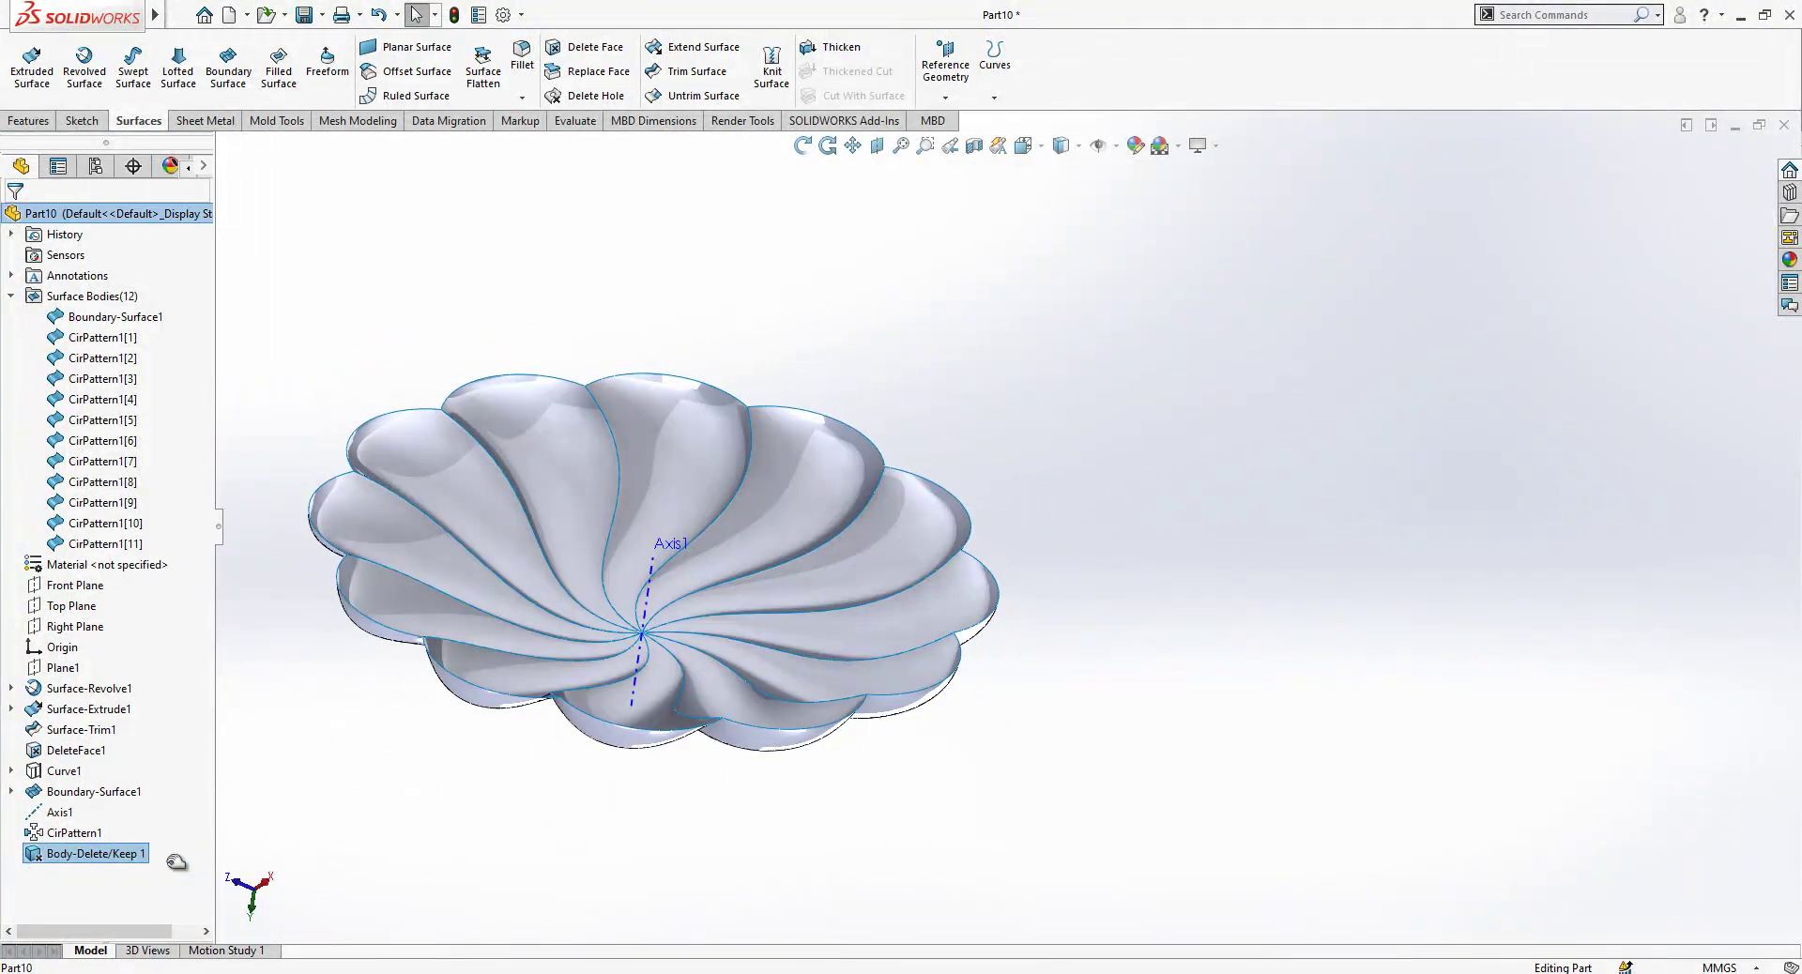
Color the original petal surface body DeleteFace1 red while temporarily rolling the history back before Body-Delete/Keep 1.
{"action": "left_click_drag", "start_coordinate": [168, 865], "coordinate": [179, 844]}
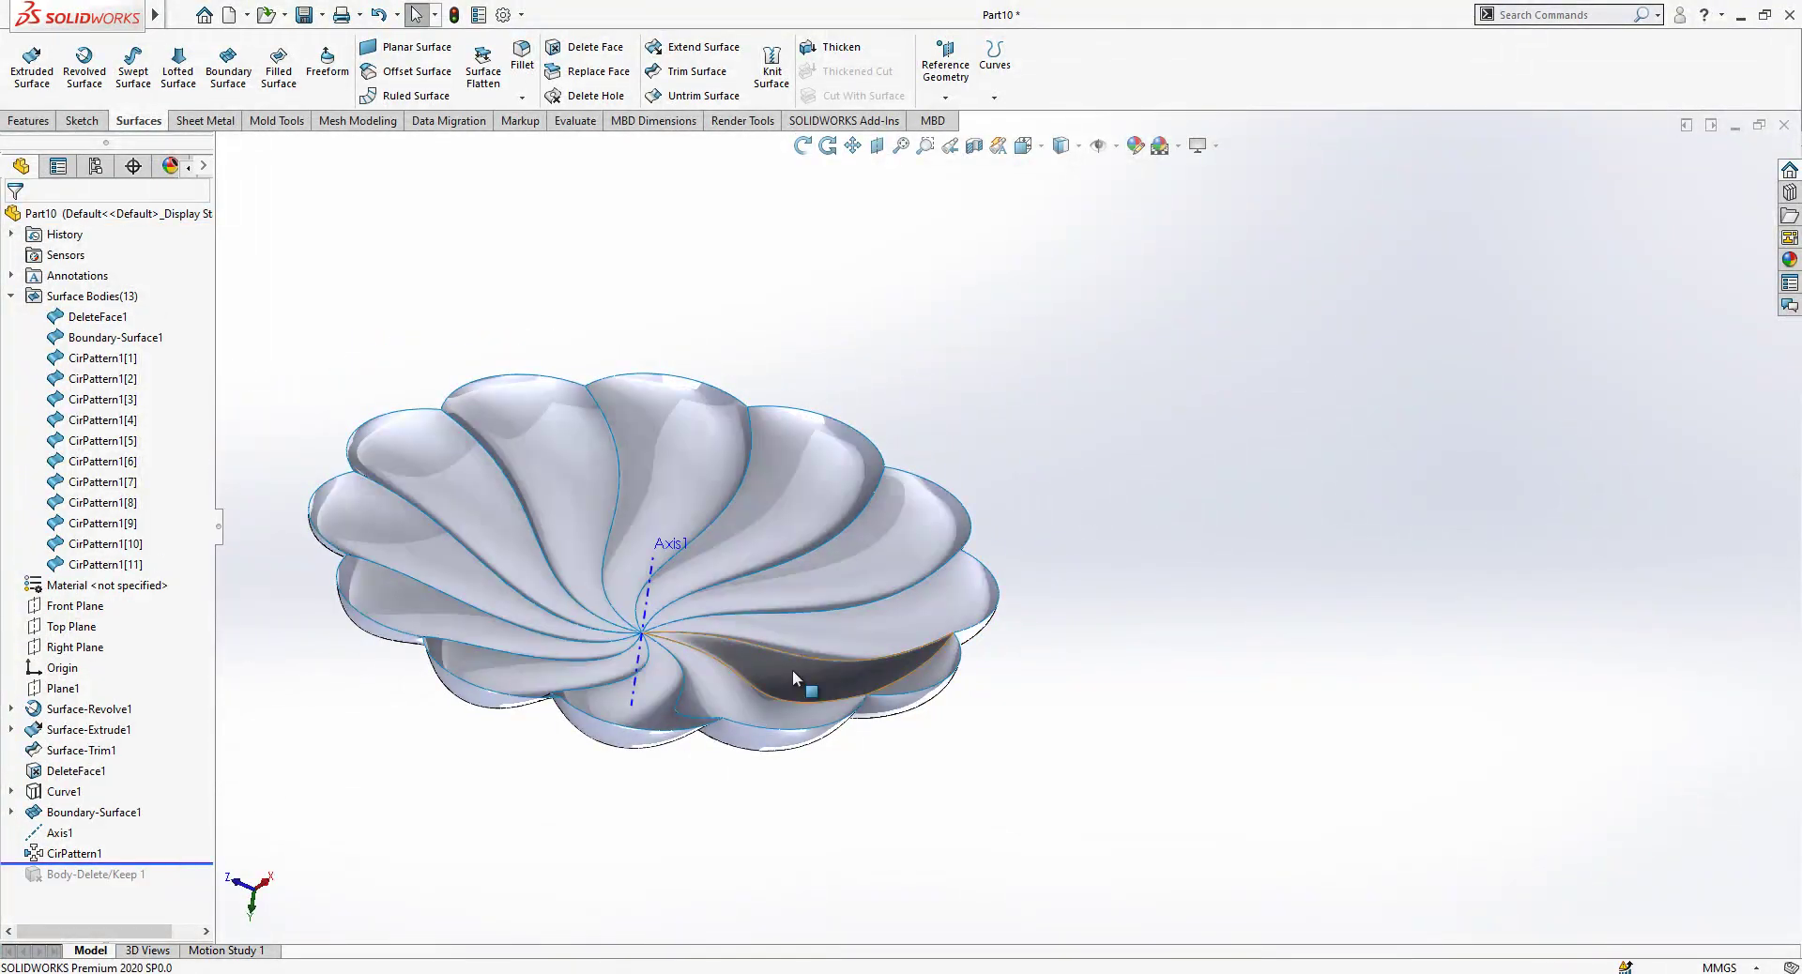
{"action": "left_click", "coordinate": [792, 668]}
{"action": "right_click", "coordinate": [132, 322]}
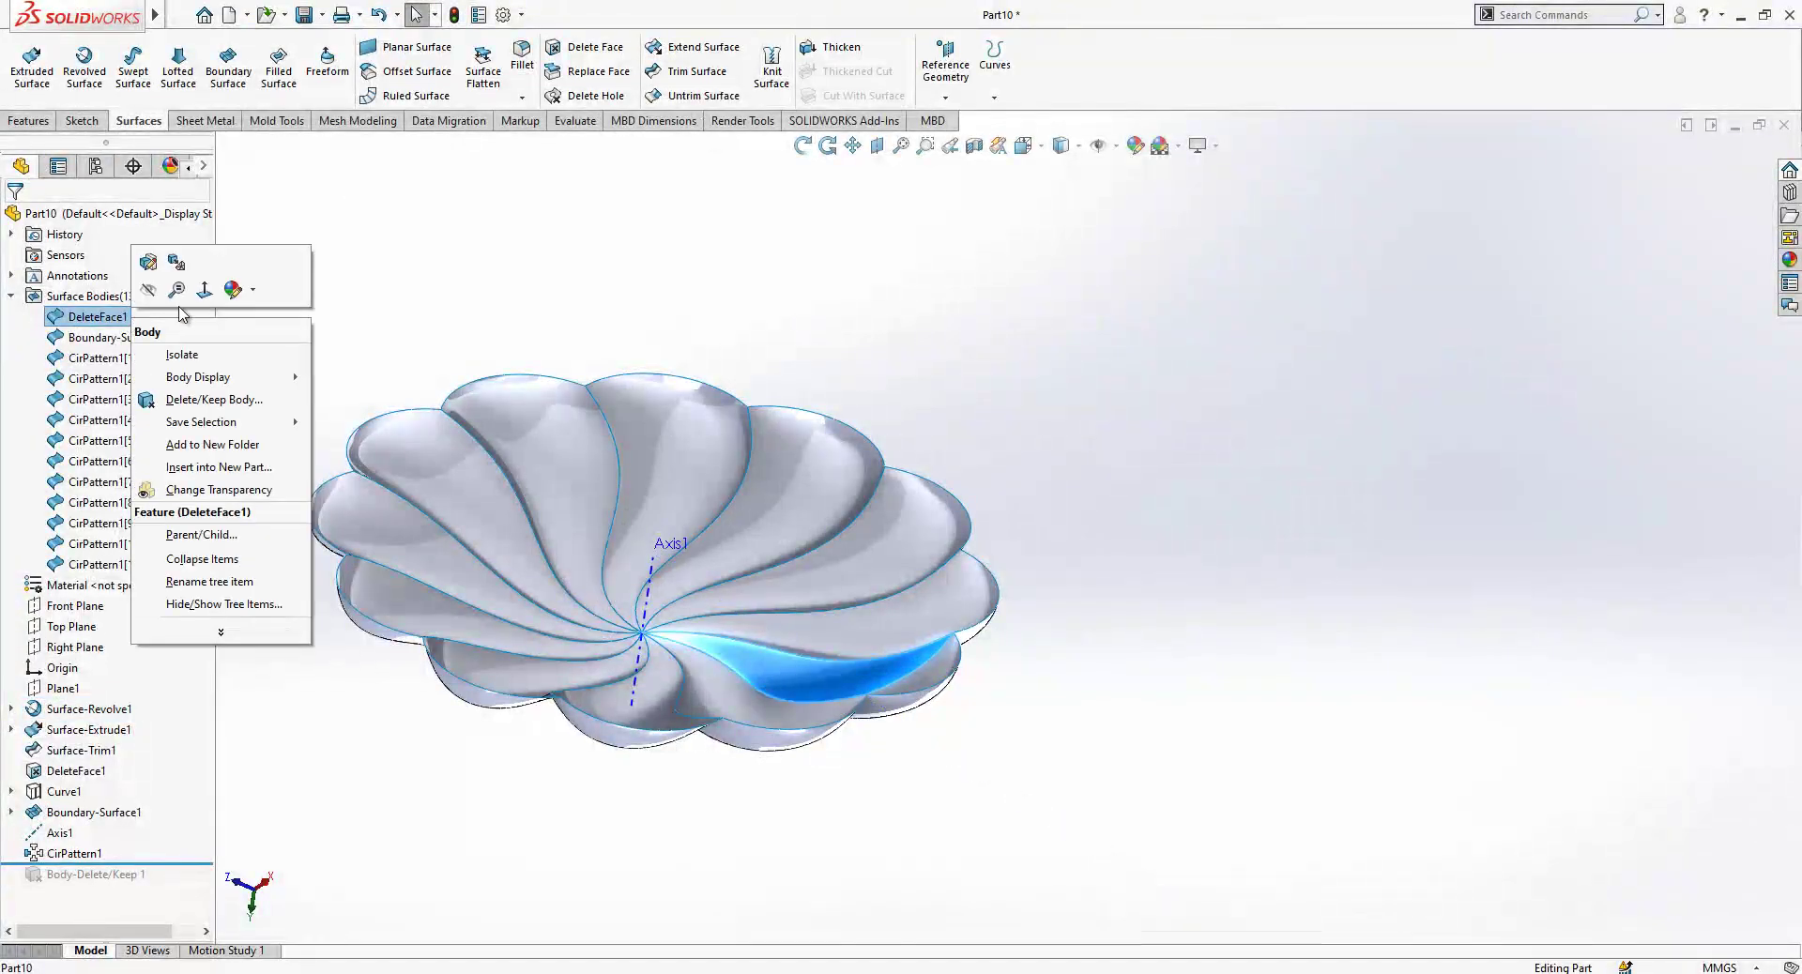
{"action": "left_click", "coordinate": [234, 289]}
{"action": "left_click", "coordinate": [257, 340]}
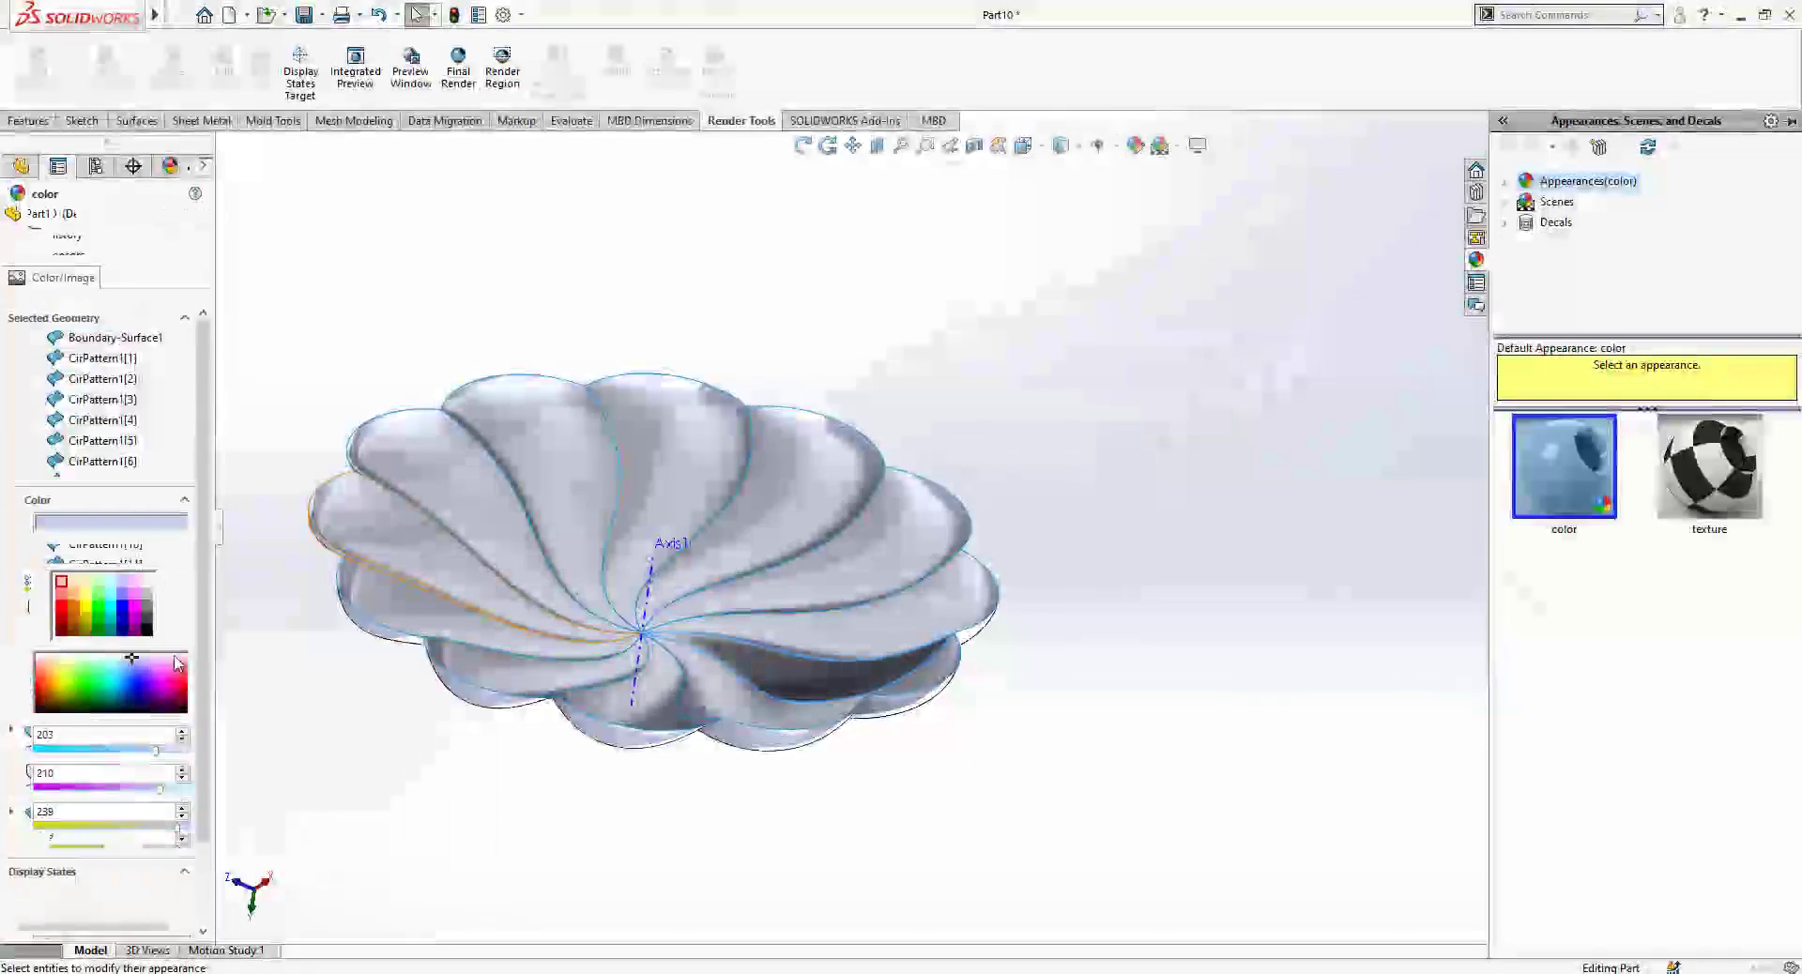
{"action": "left_click", "coordinate": [77, 612]}
{"action": "left_click", "coordinate": [109, 629]}
{"action": "left_click", "coordinate": [63, 609]}
{"action": "right_click", "coordinate": [781, 589]}
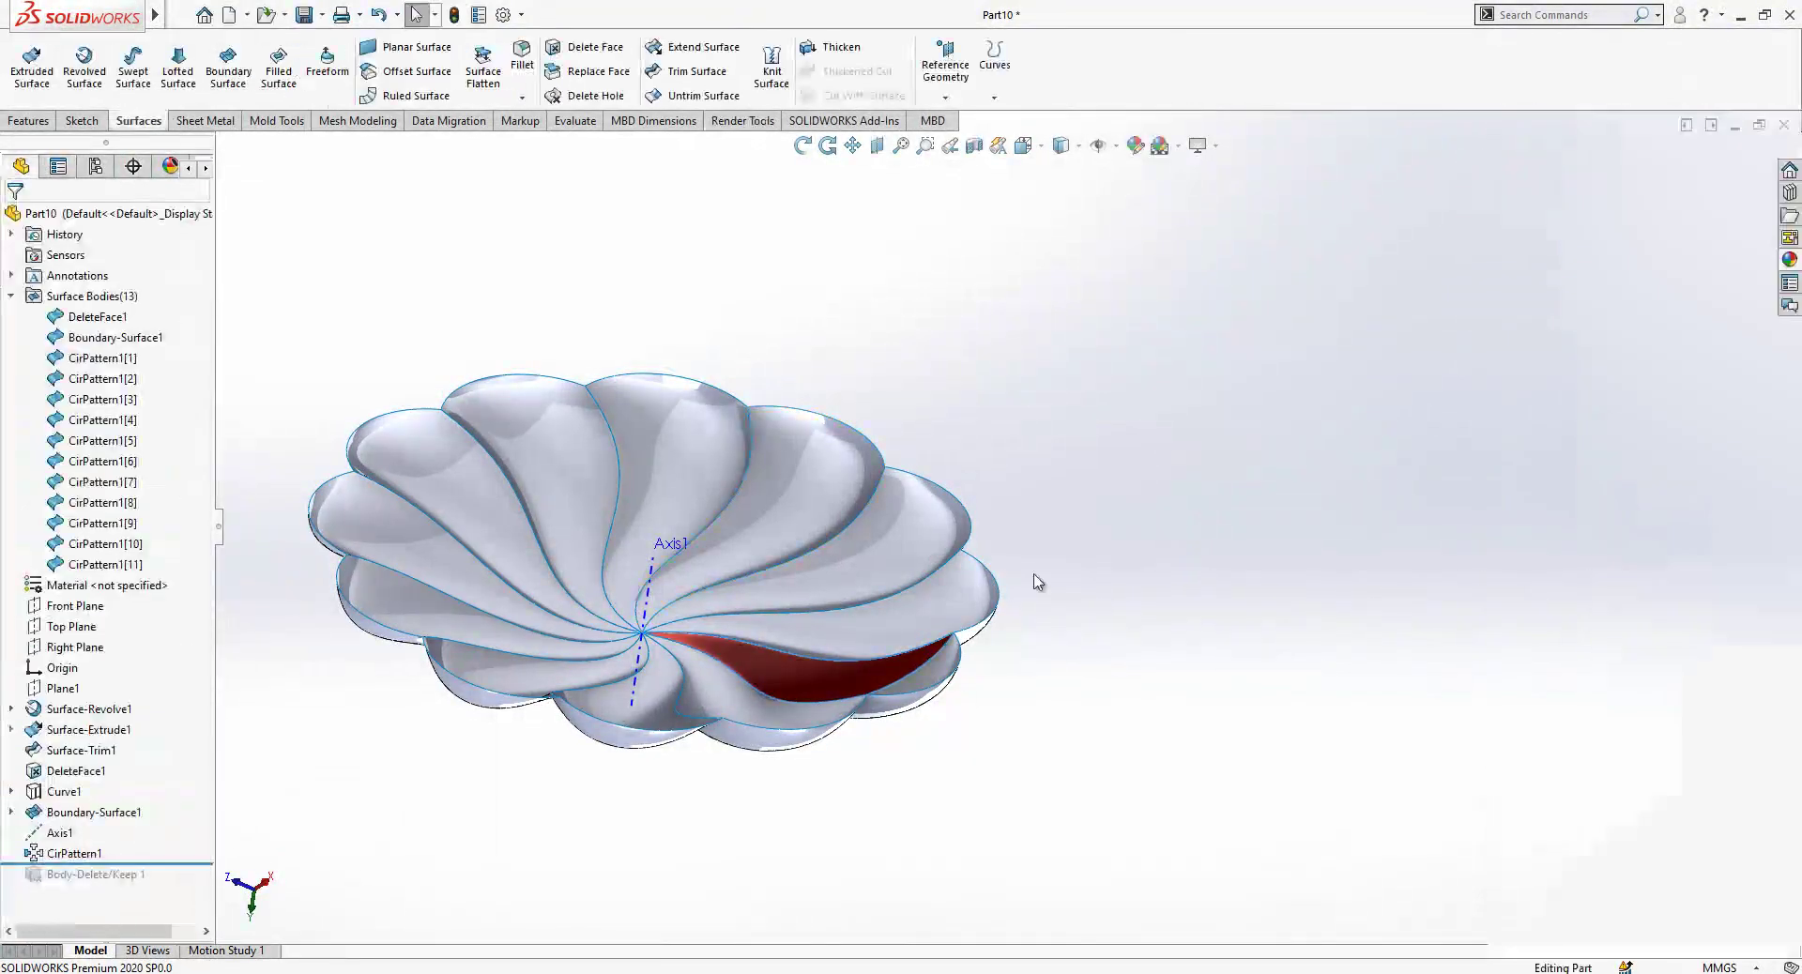
{"action": "middle_click_drag", "start_coordinate": [755, 672], "coordinate": [943, 683]}
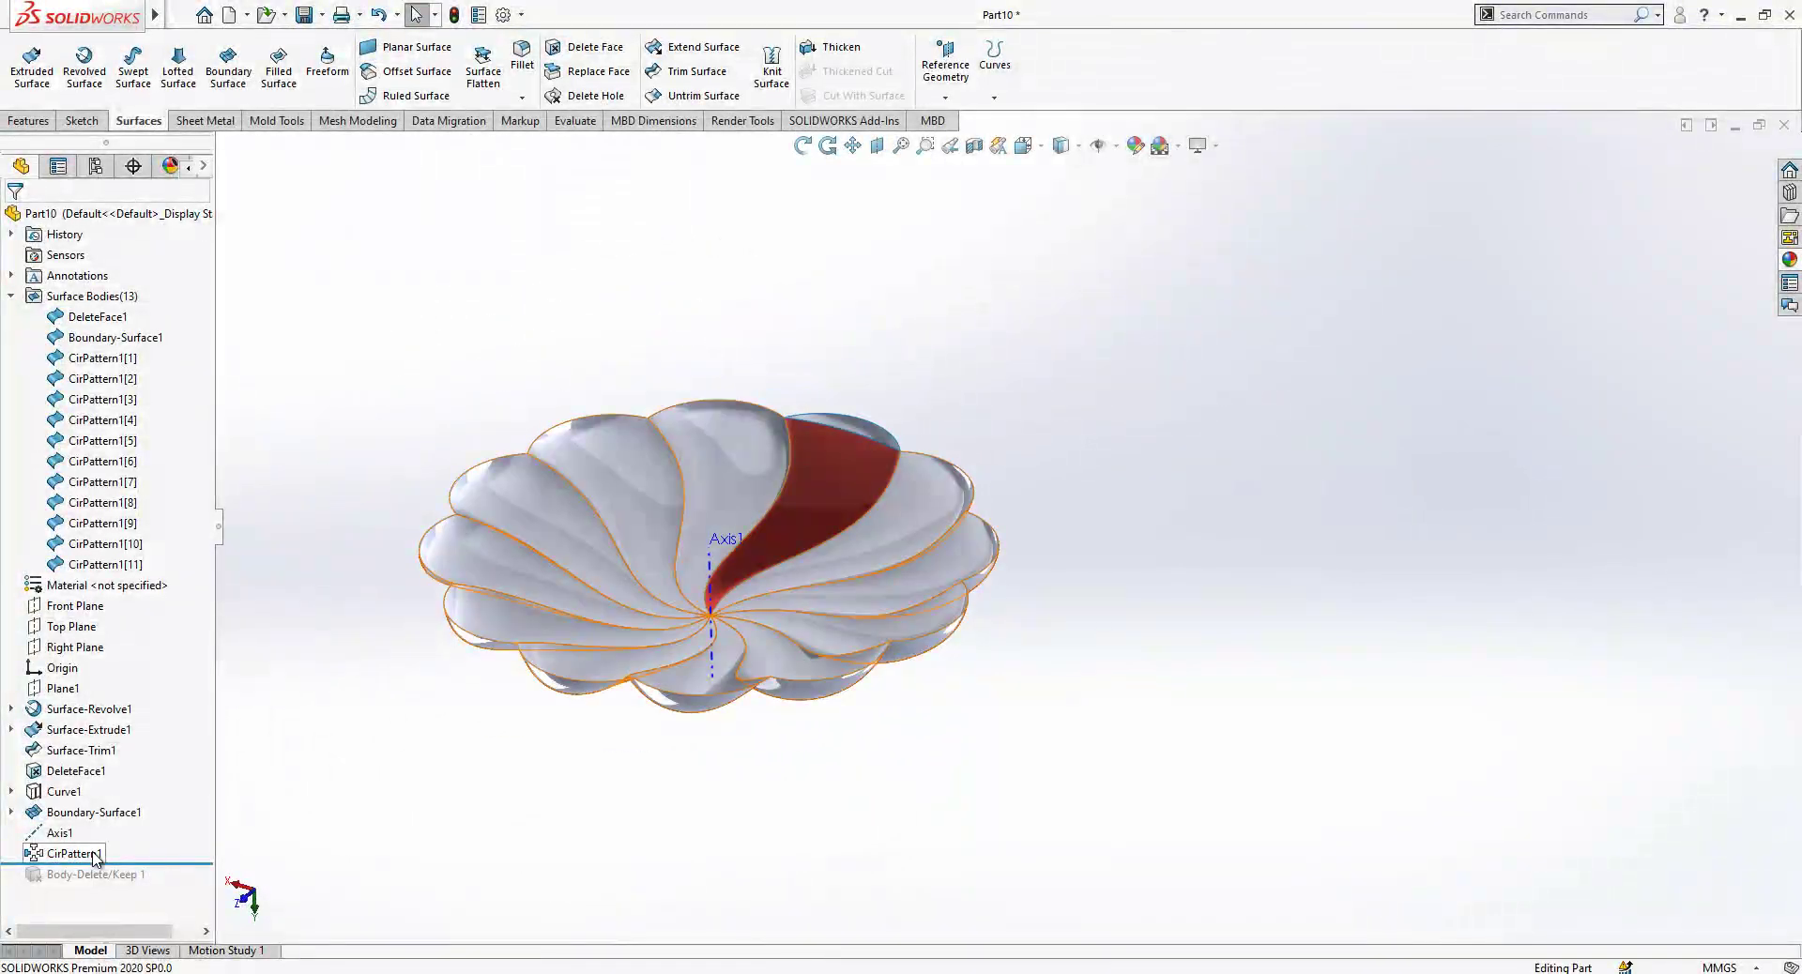
{"action": "left_click_drag", "start_coordinate": [160, 862], "coordinate": [150, 883]}
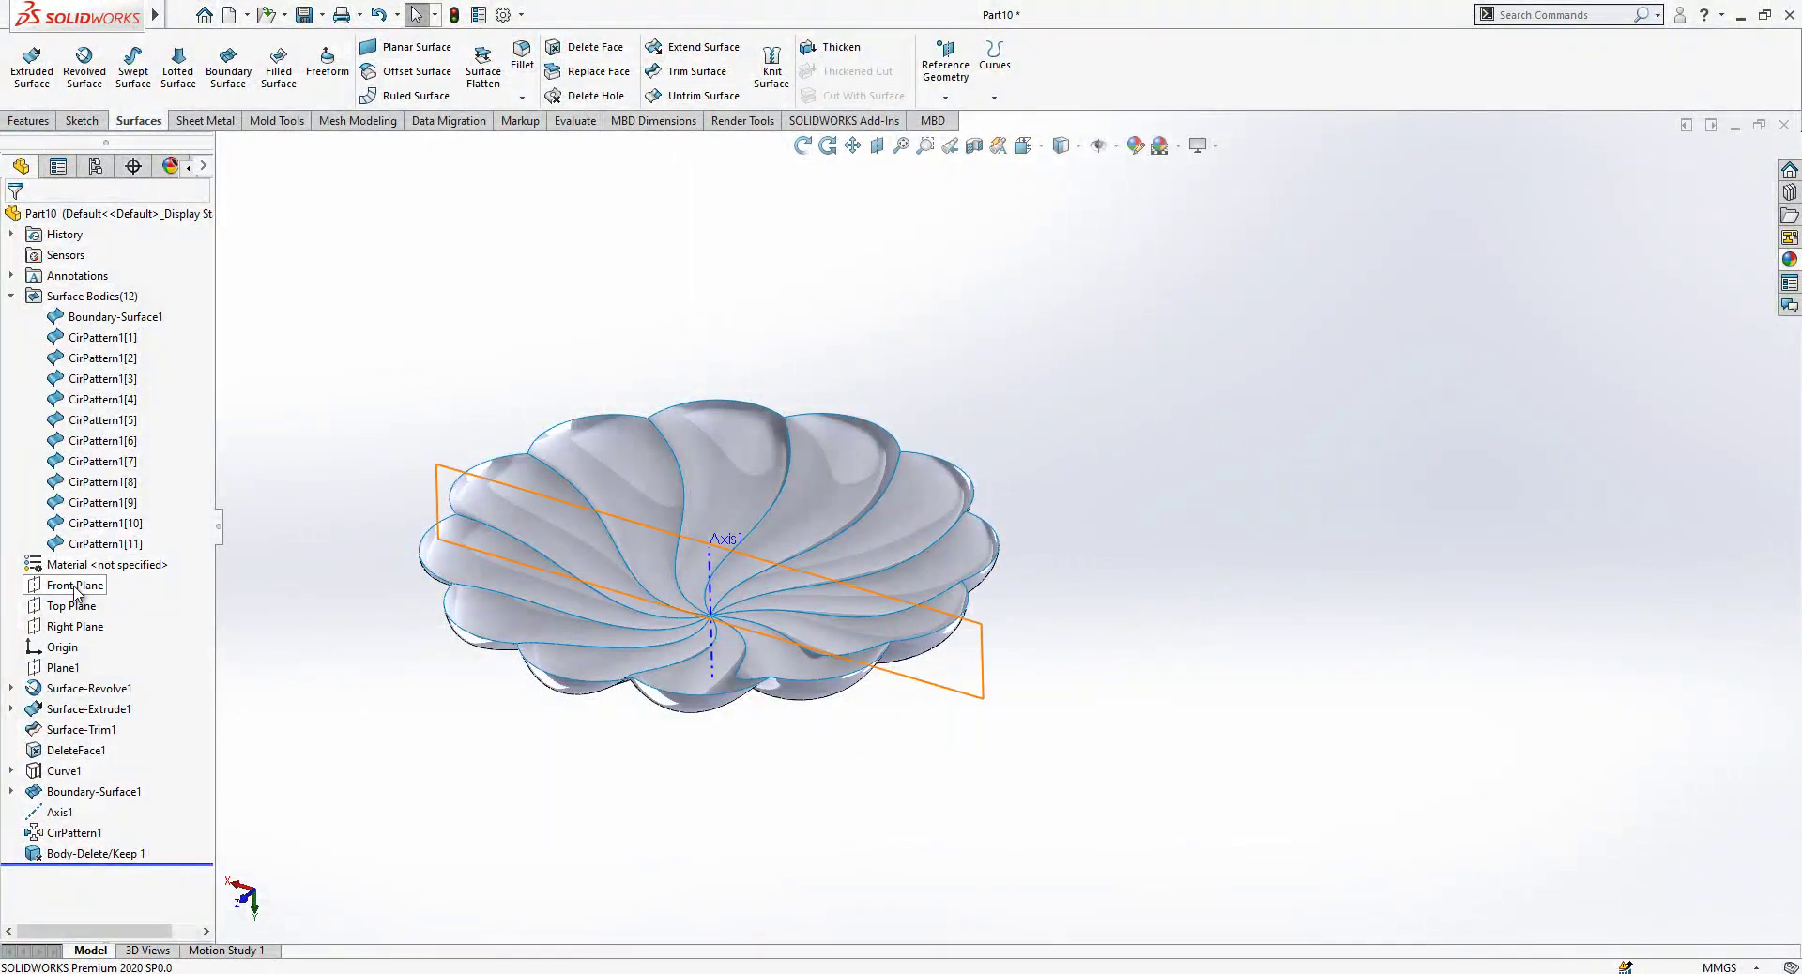
Mirror all twelve petal surface bodies, Boundary-Surface1 through CirPattern1[11], about the Top Plane.
{"action": "left_click", "coordinate": [89, 611]}
{"action": "mouse_move", "coordinate": [829, 591]}
{"action": "middle_mouse_down"}
{"action": "mouse_move", "coordinate": [986, 568]}
{"action": "mouse_move", "coordinate": [878, 608]}
{"action": "mouse_move", "coordinate": [880, 625]}
{"action": "mouse_move", "coordinate": [628, 507]}
{"action": "middle_mouse_up"}
{"action": "left_click", "coordinate": [37, 121]}
{"action": "left_click", "coordinate": [676, 94]}
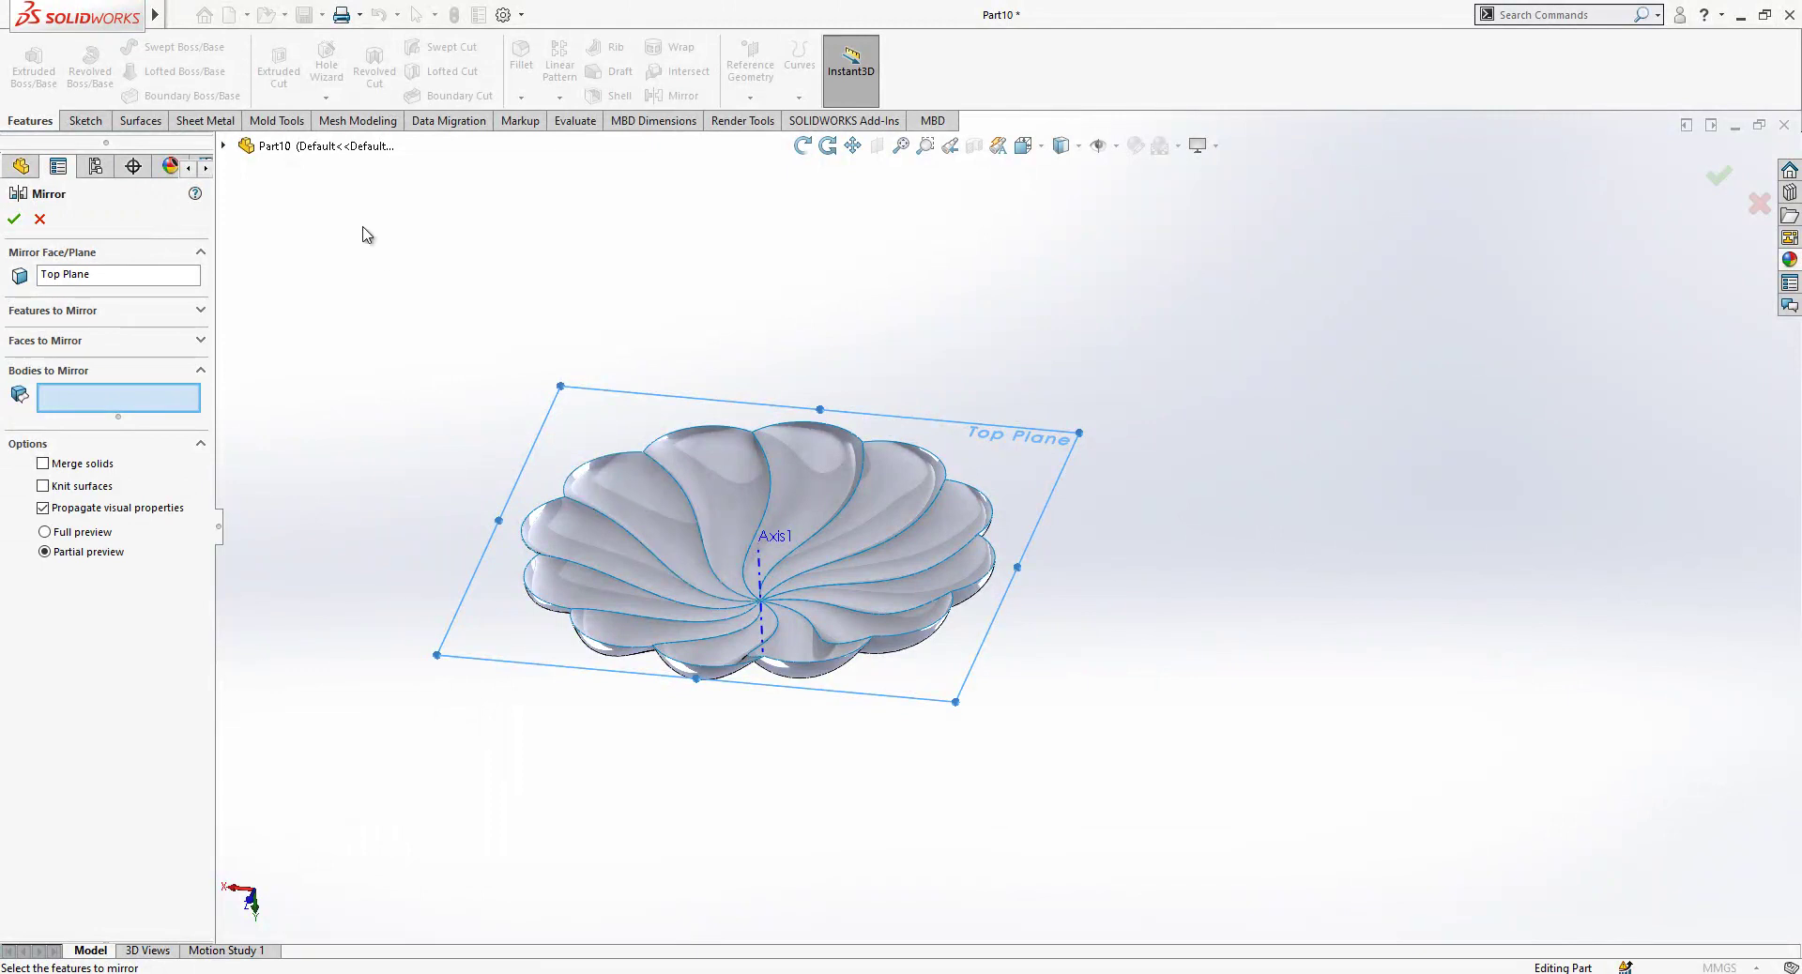
{"action": "left_click", "coordinate": [223, 146]}
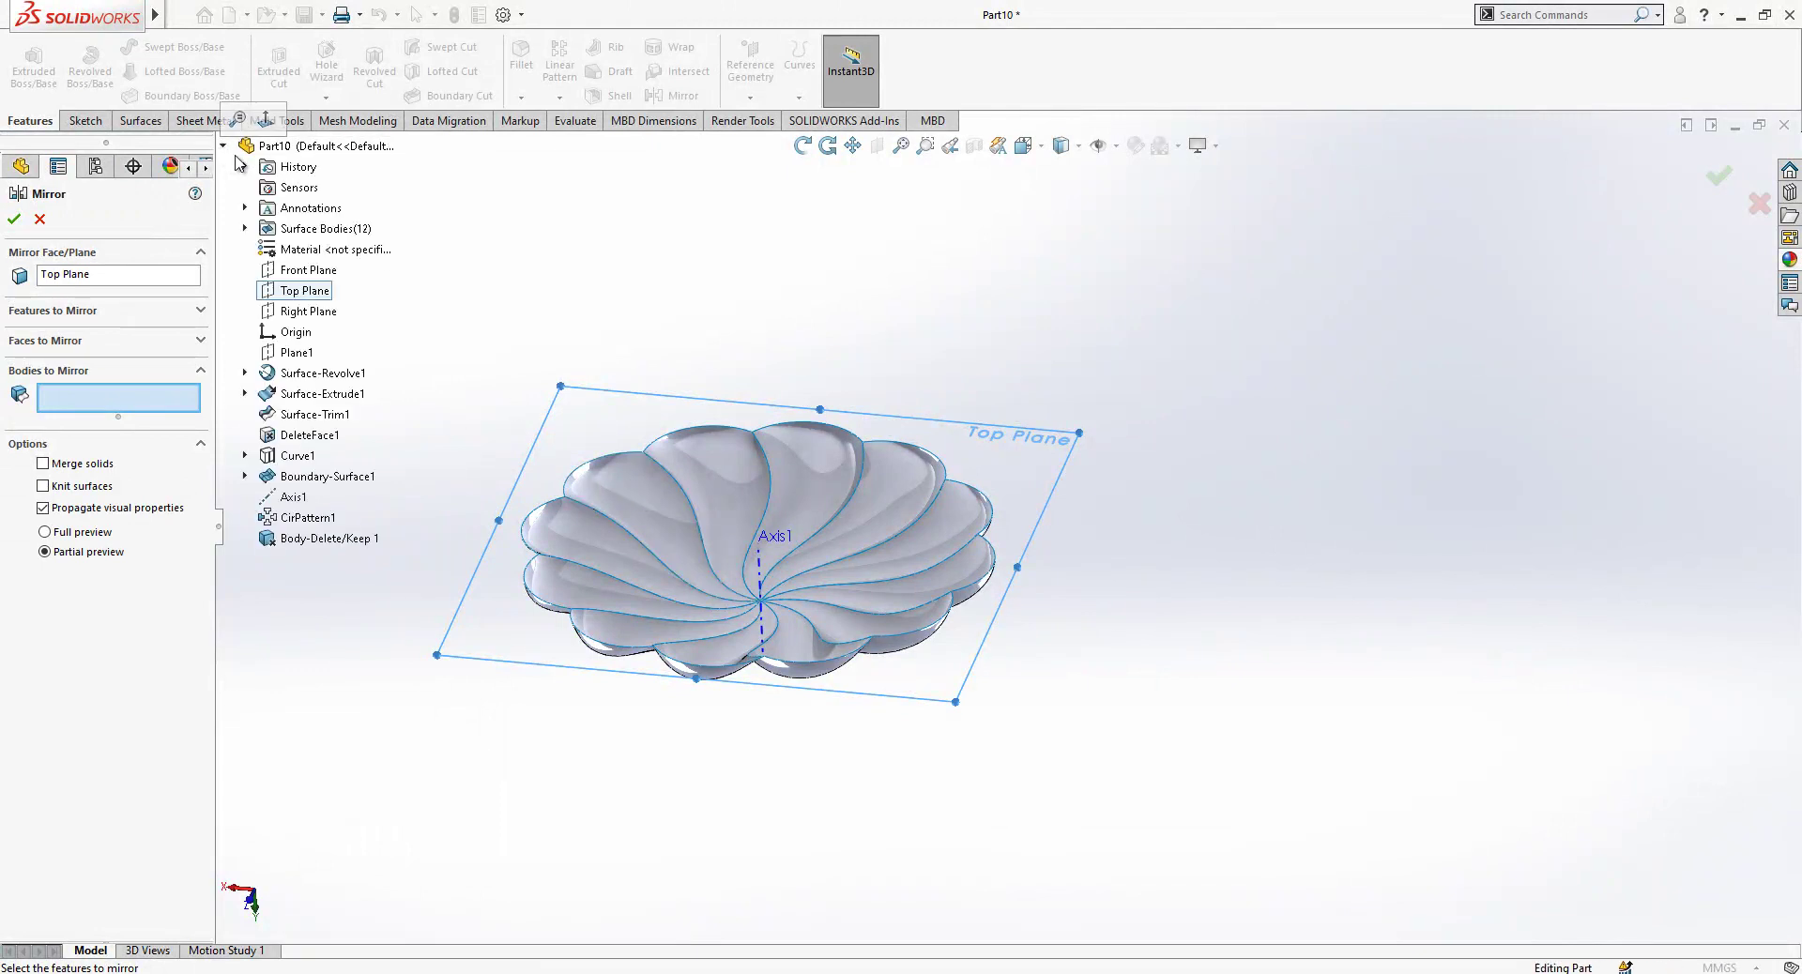
{"action": "left_click", "coordinate": [245, 229]}
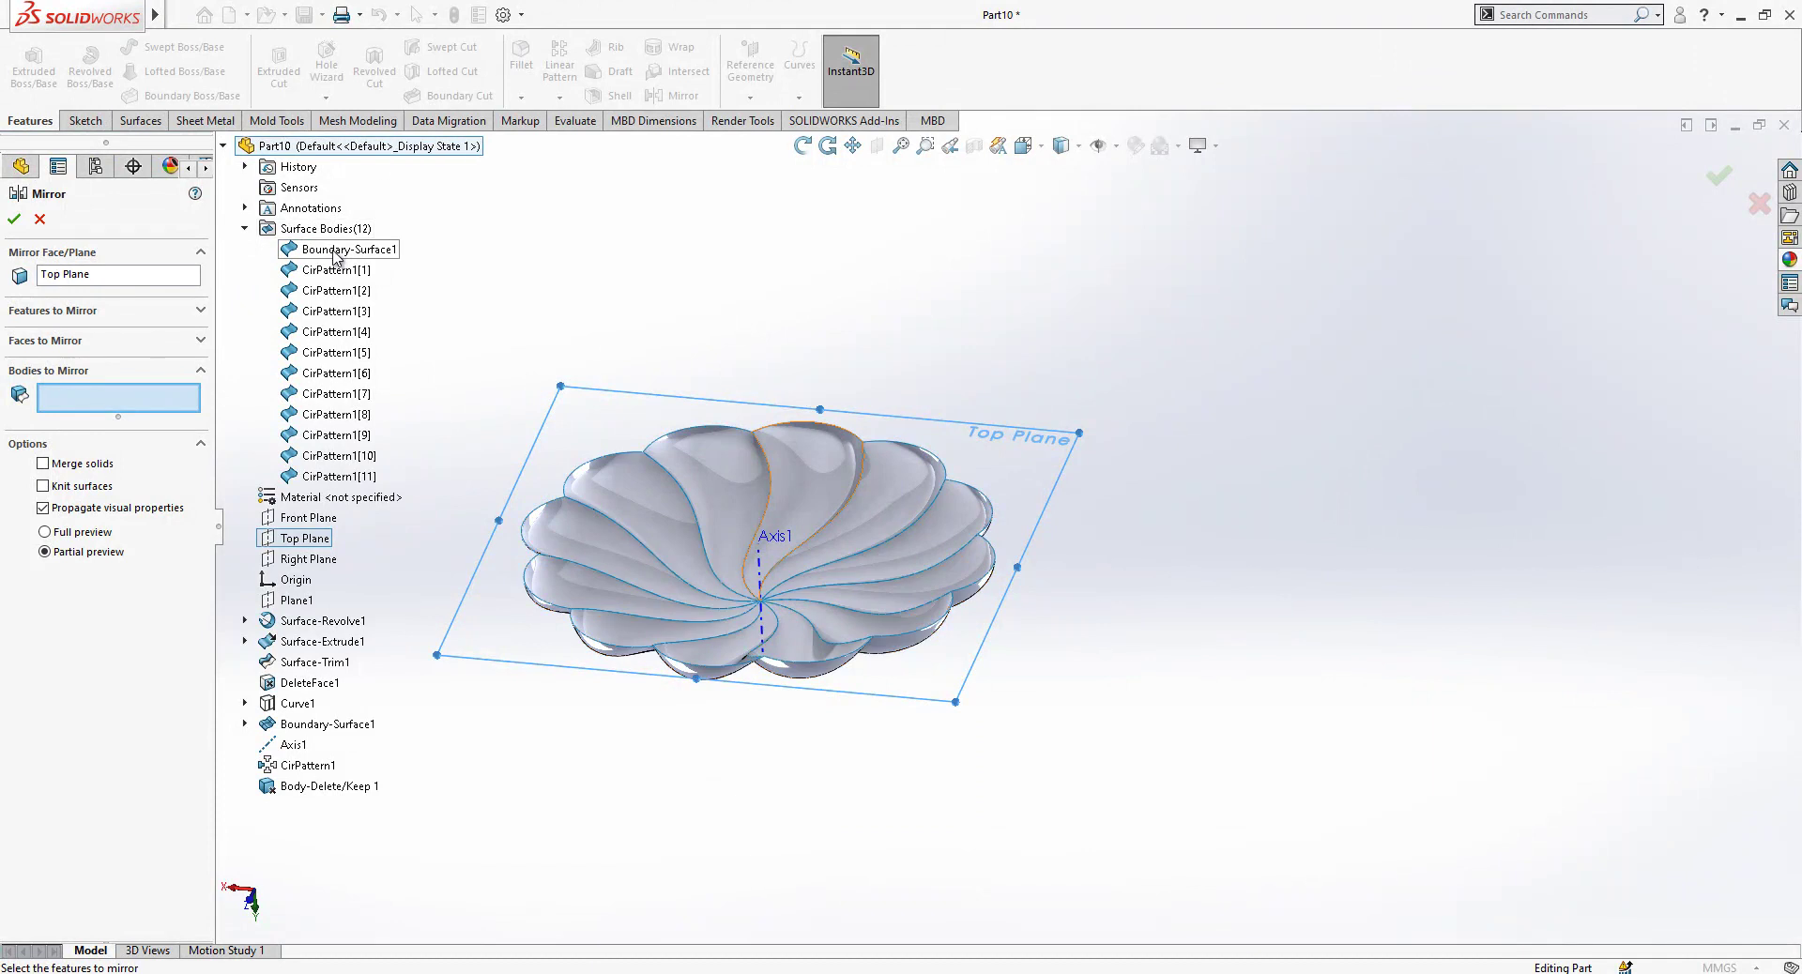
{"action": "left_click", "coordinate": [335, 253]}
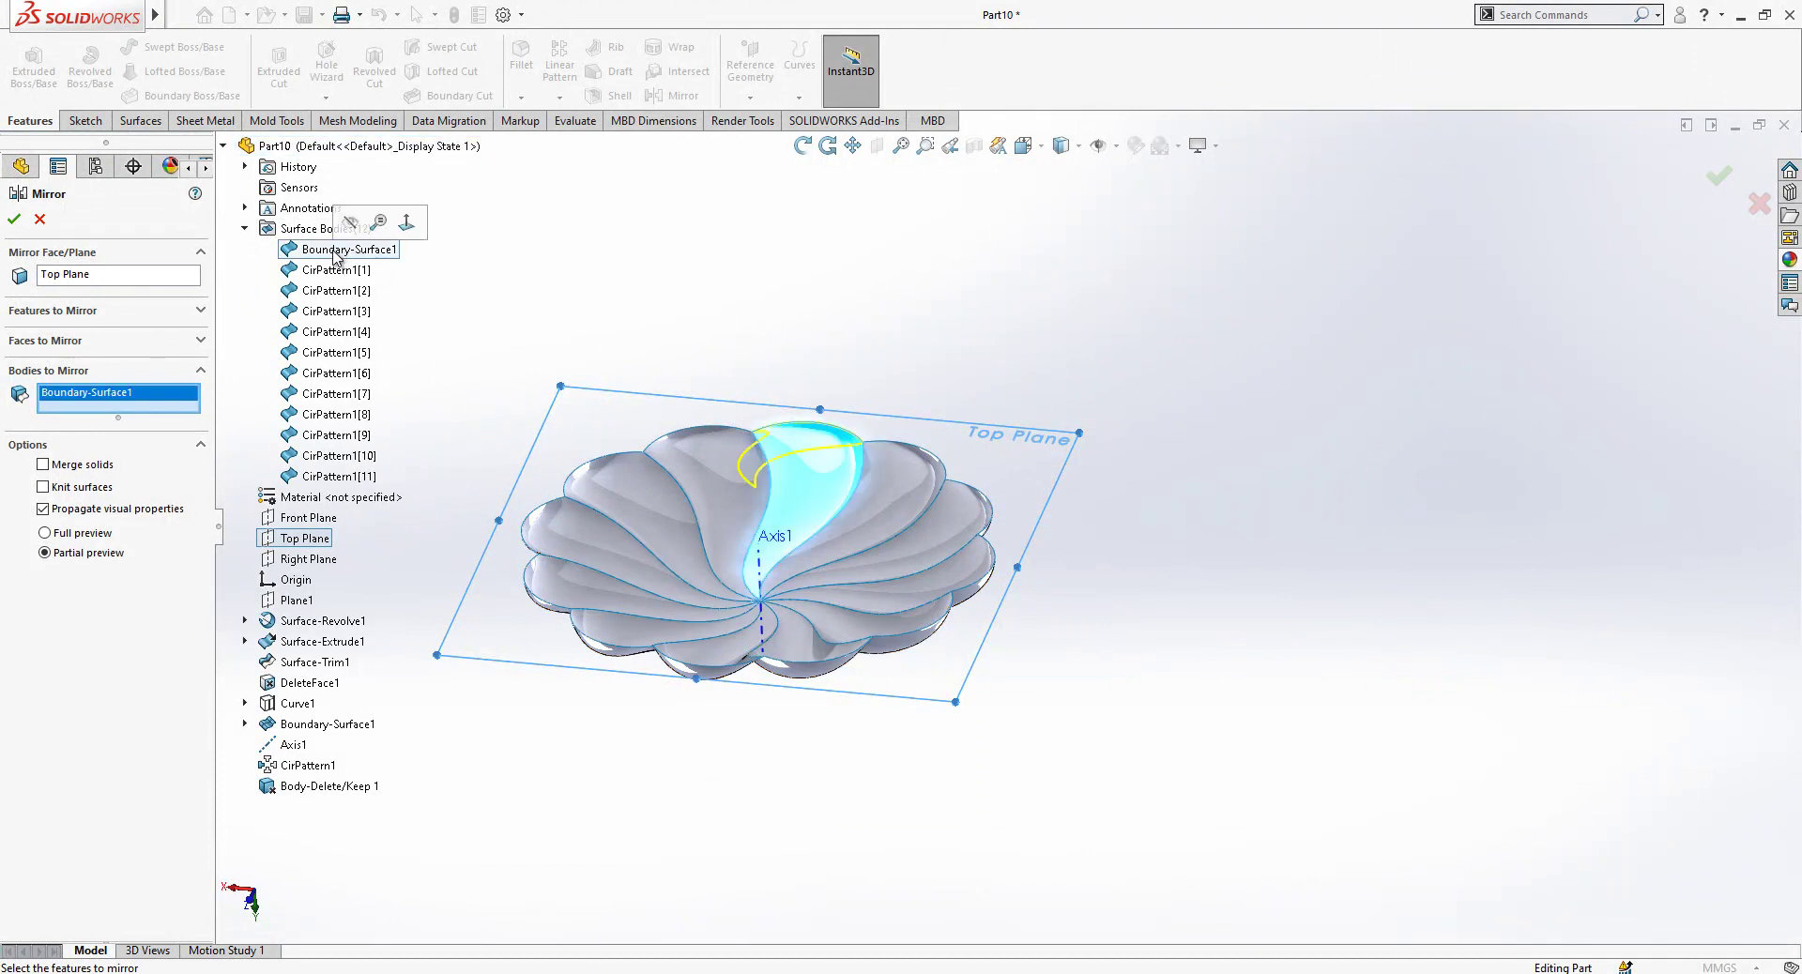
{"action": "left_click", "coordinate": [355, 481], "text": "shift"}
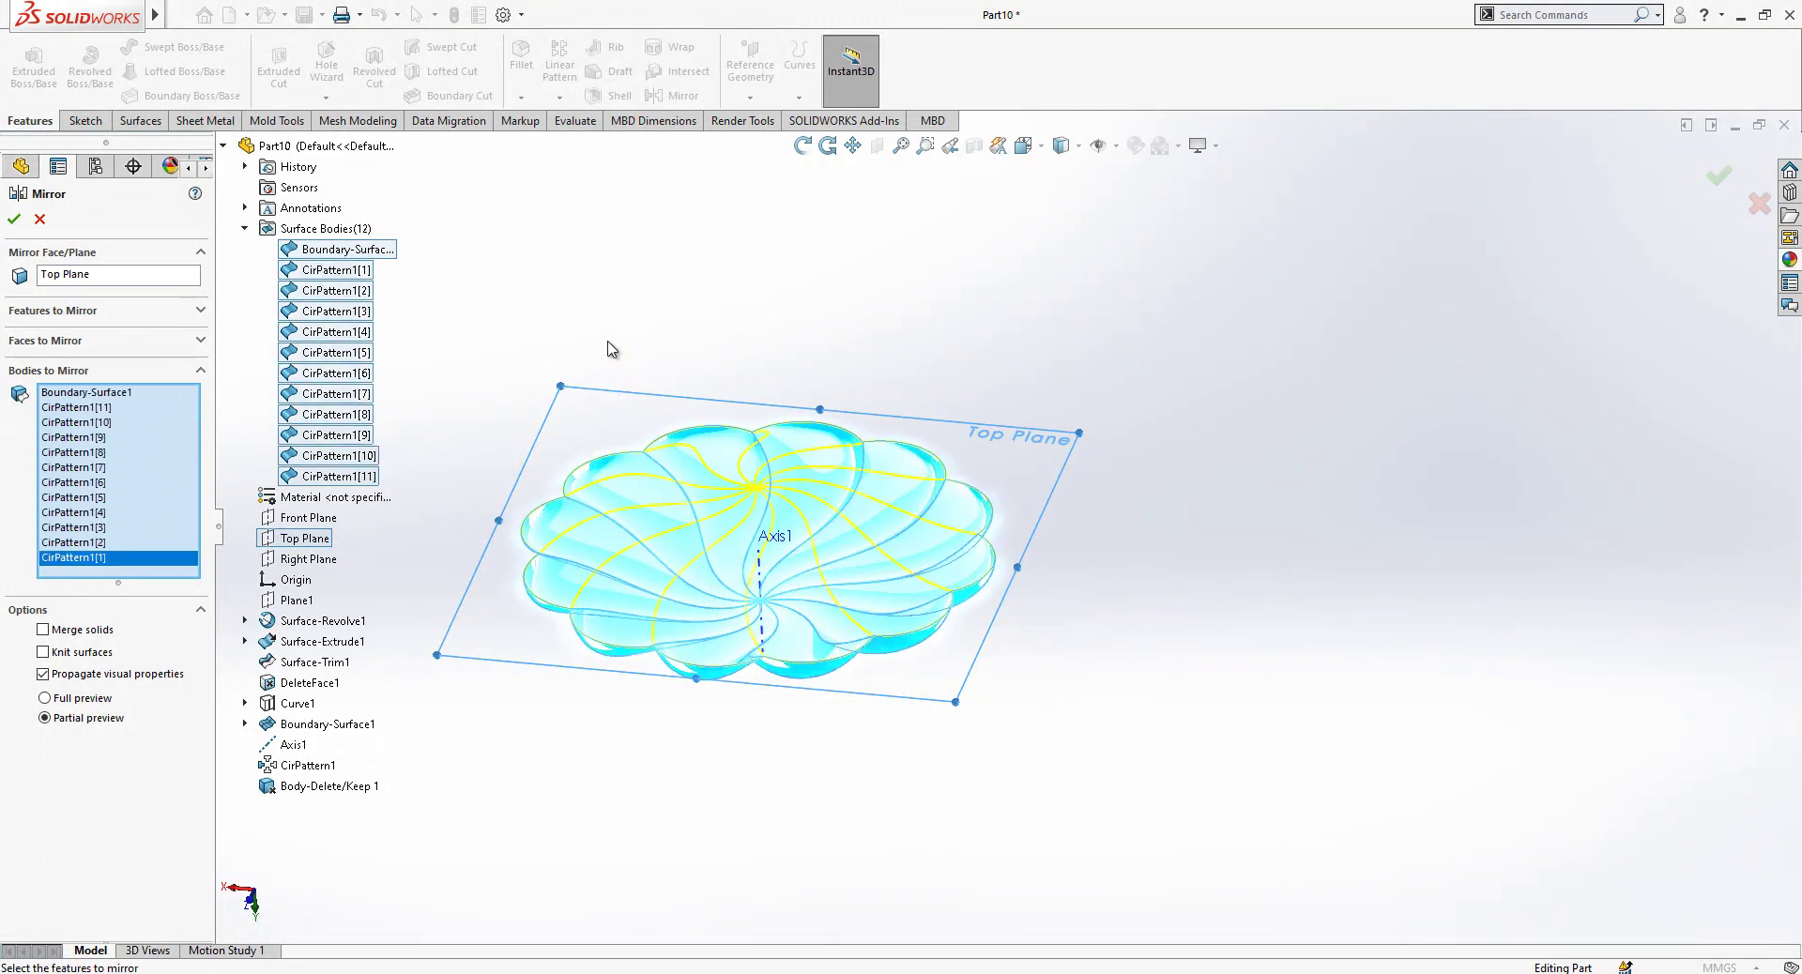
{"action": "left_click", "coordinate": [14, 219]}
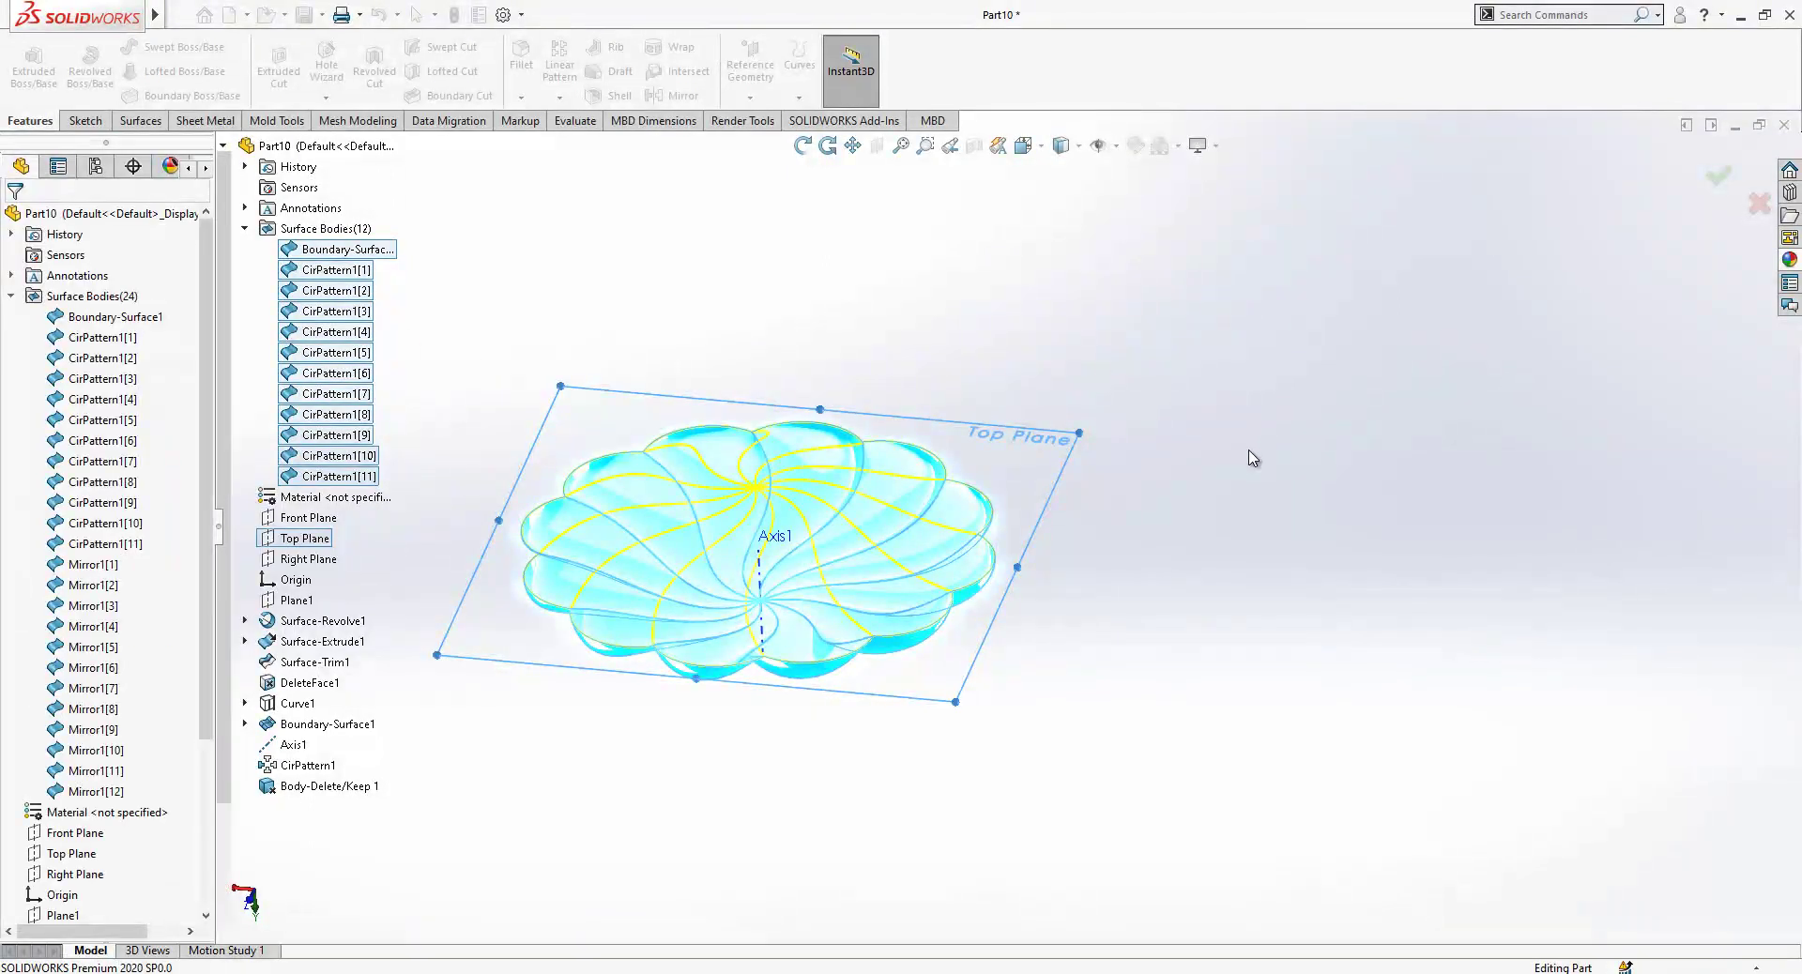
Knit all 24 original and mirrored petal surfaces with Create solid enabled and Gap Control off.
{"action": "middle_click_drag", "start_coordinate": [753, 555], "coordinate": [1561, 391]}
{"action": "left_click", "coordinate": [156, 123]}
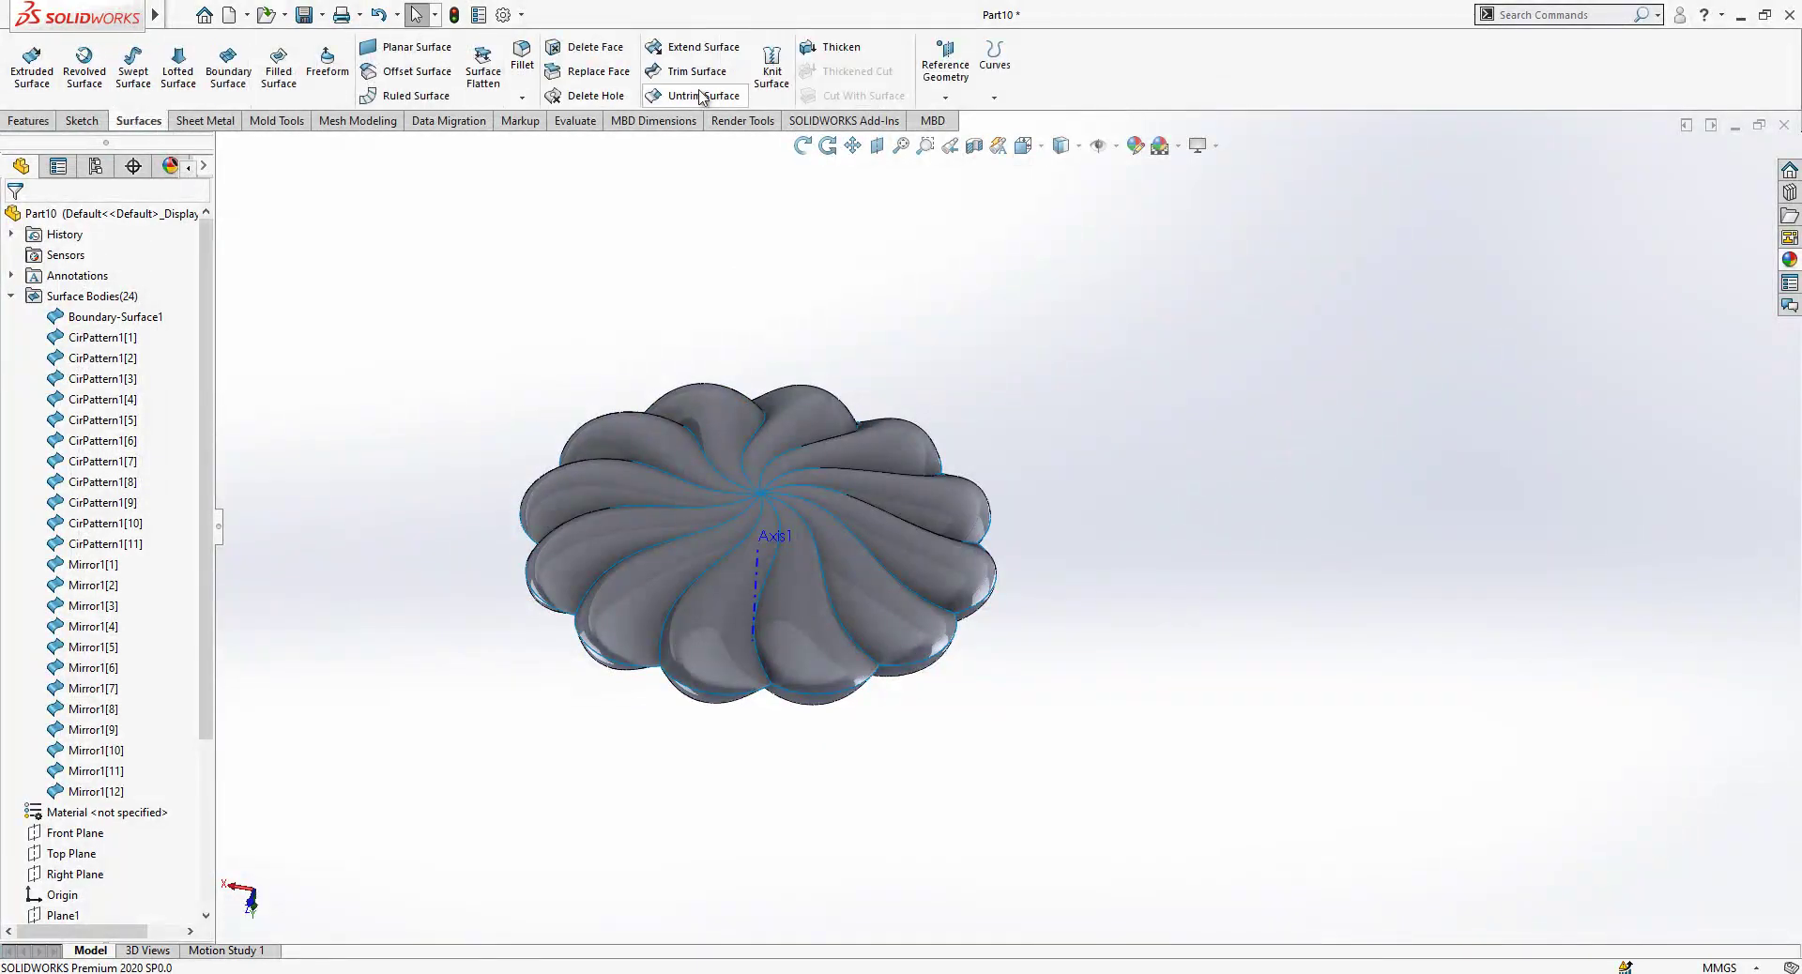
{"action": "left_click", "coordinate": [771, 66]}
{"action": "left_click_drag", "start_coordinate": [1263, 244], "coordinate": [396, 861]}
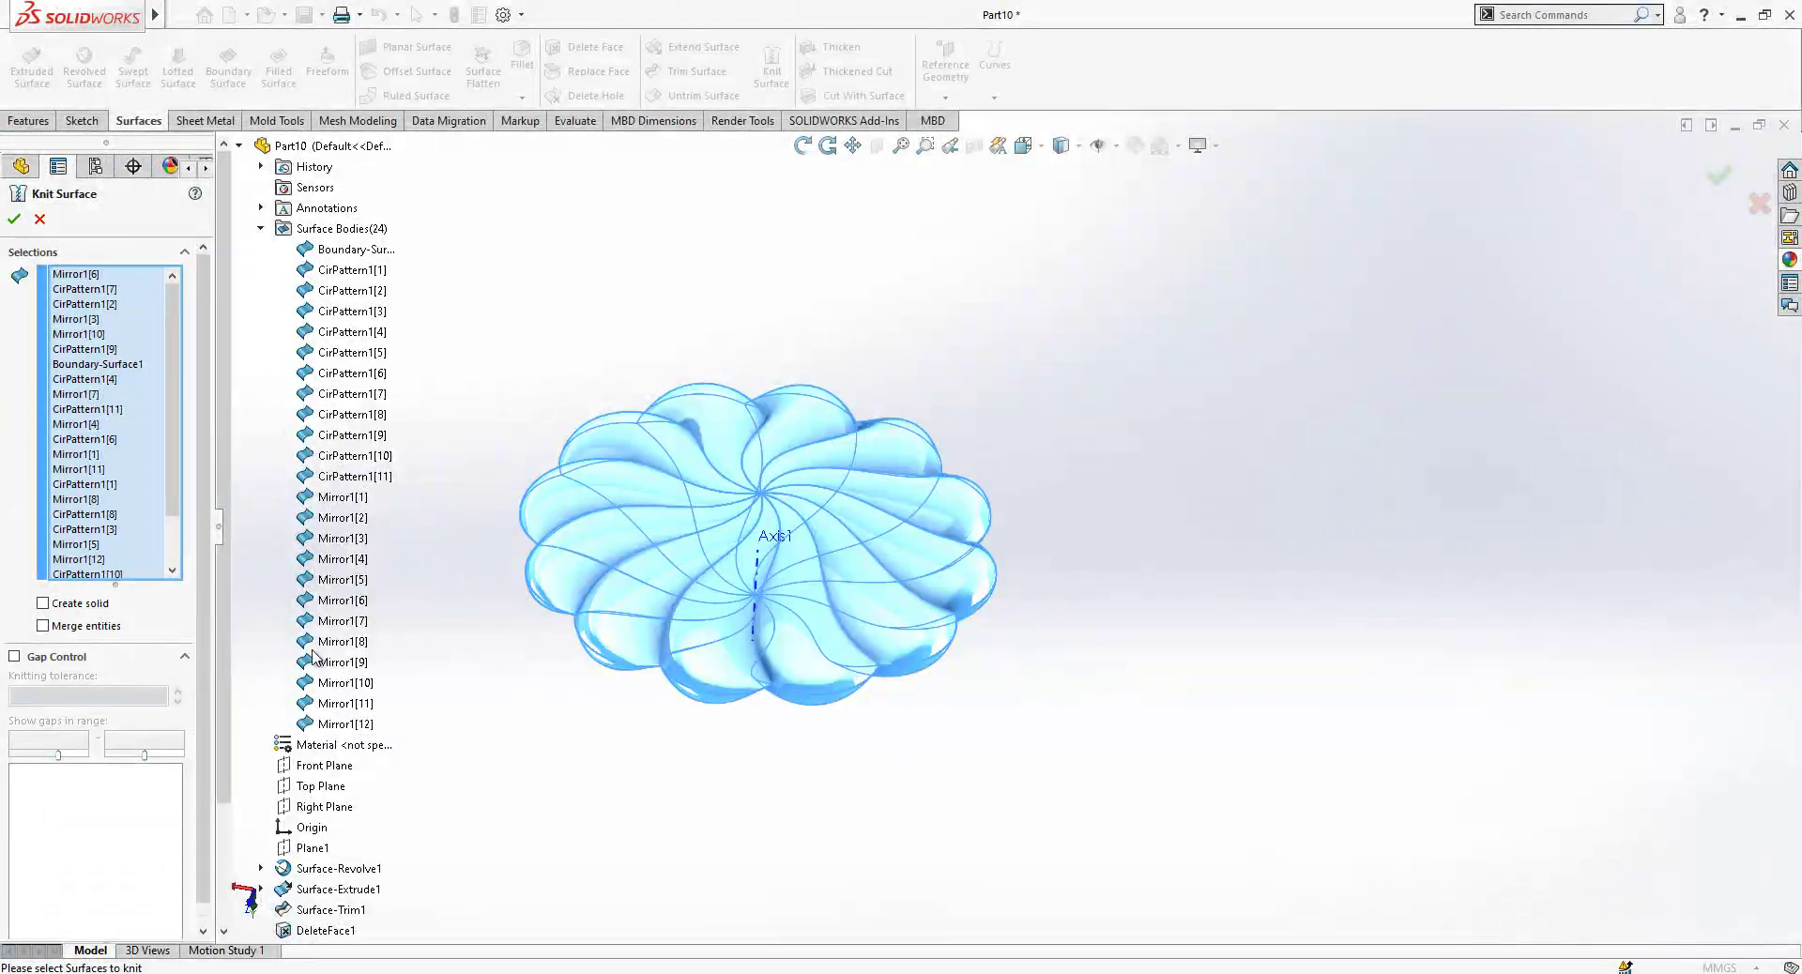
{"action": "left_click", "coordinate": [56, 657]}
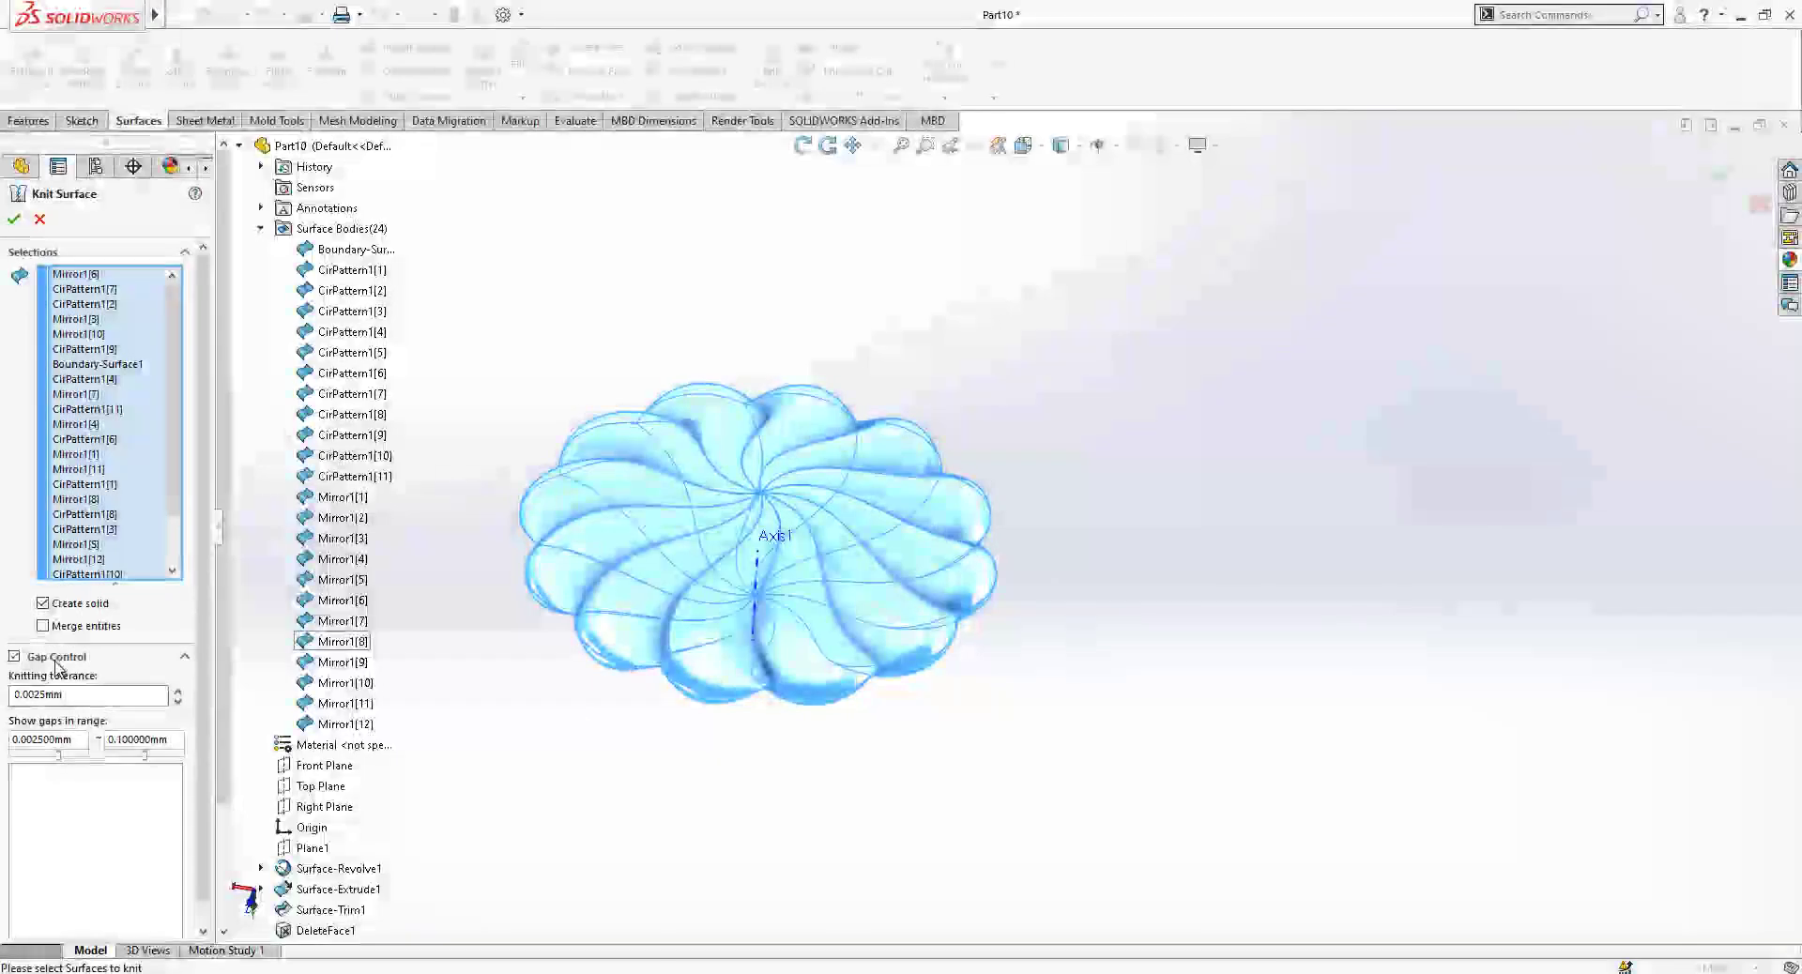
{"action": "left_click", "coordinate": [55, 659]}
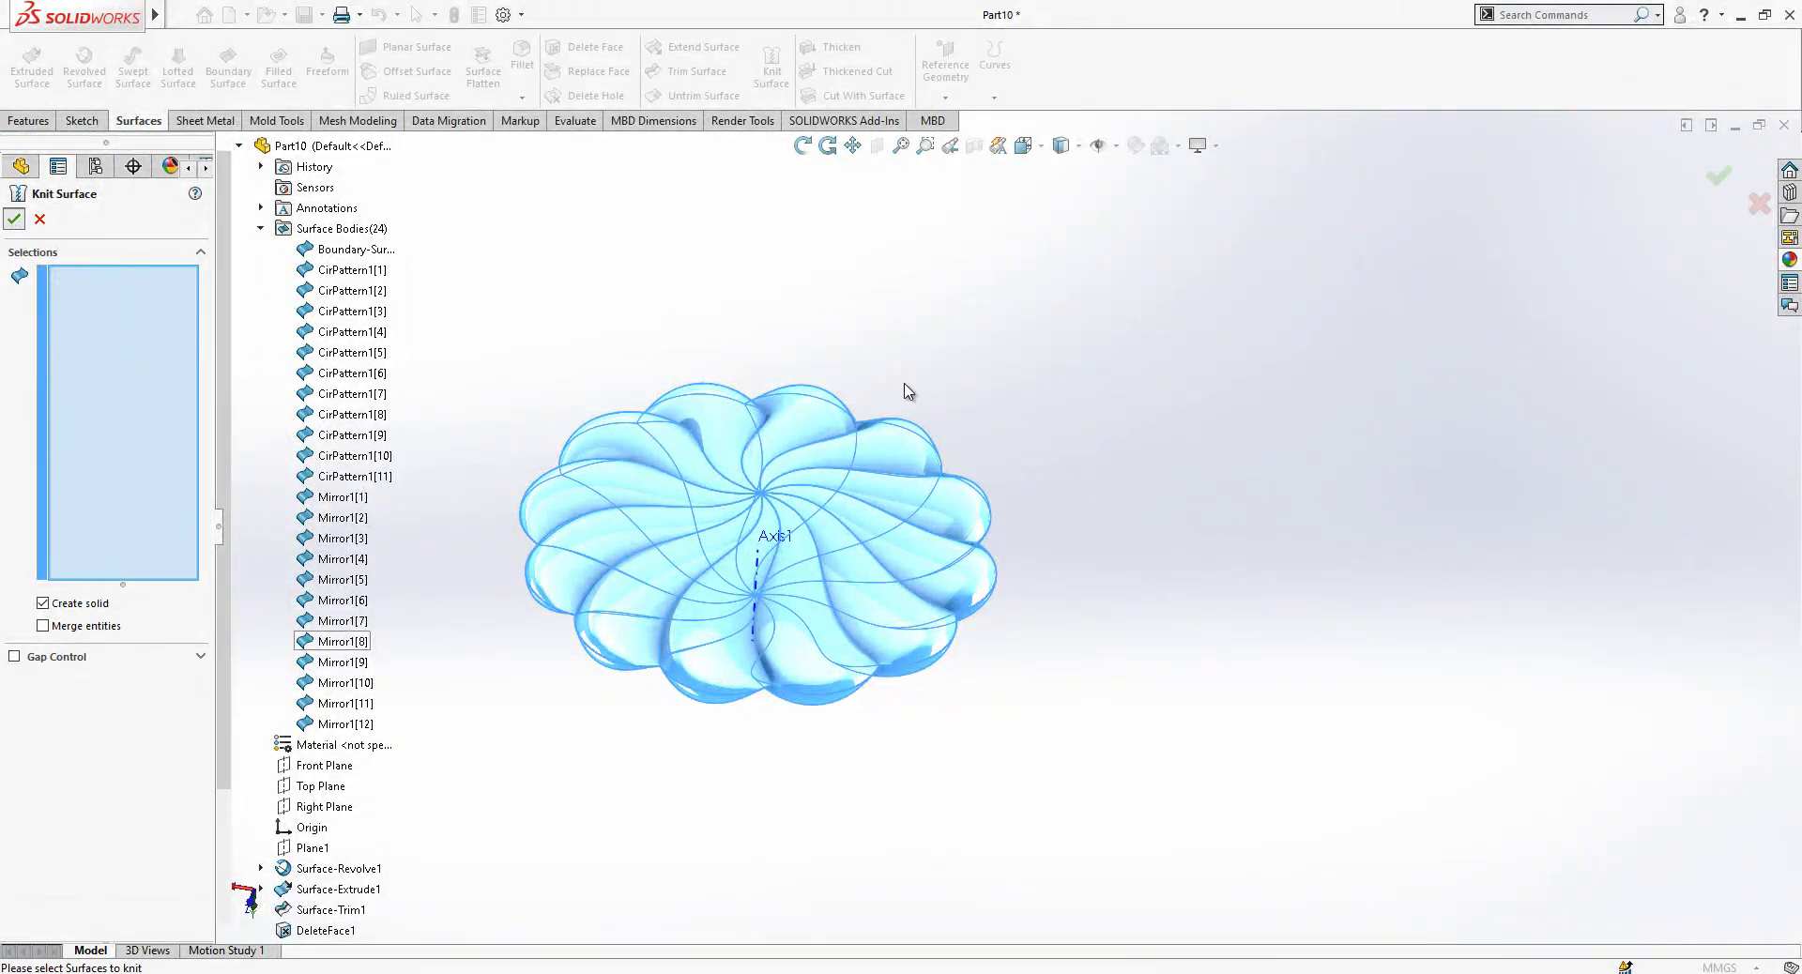
Start a variable-radius fillet with 1 intermediate control point on one upper seam edge between two petals.
{"action": "middle_click_drag", "start_coordinate": [858, 420], "coordinate": [1058, 599]}
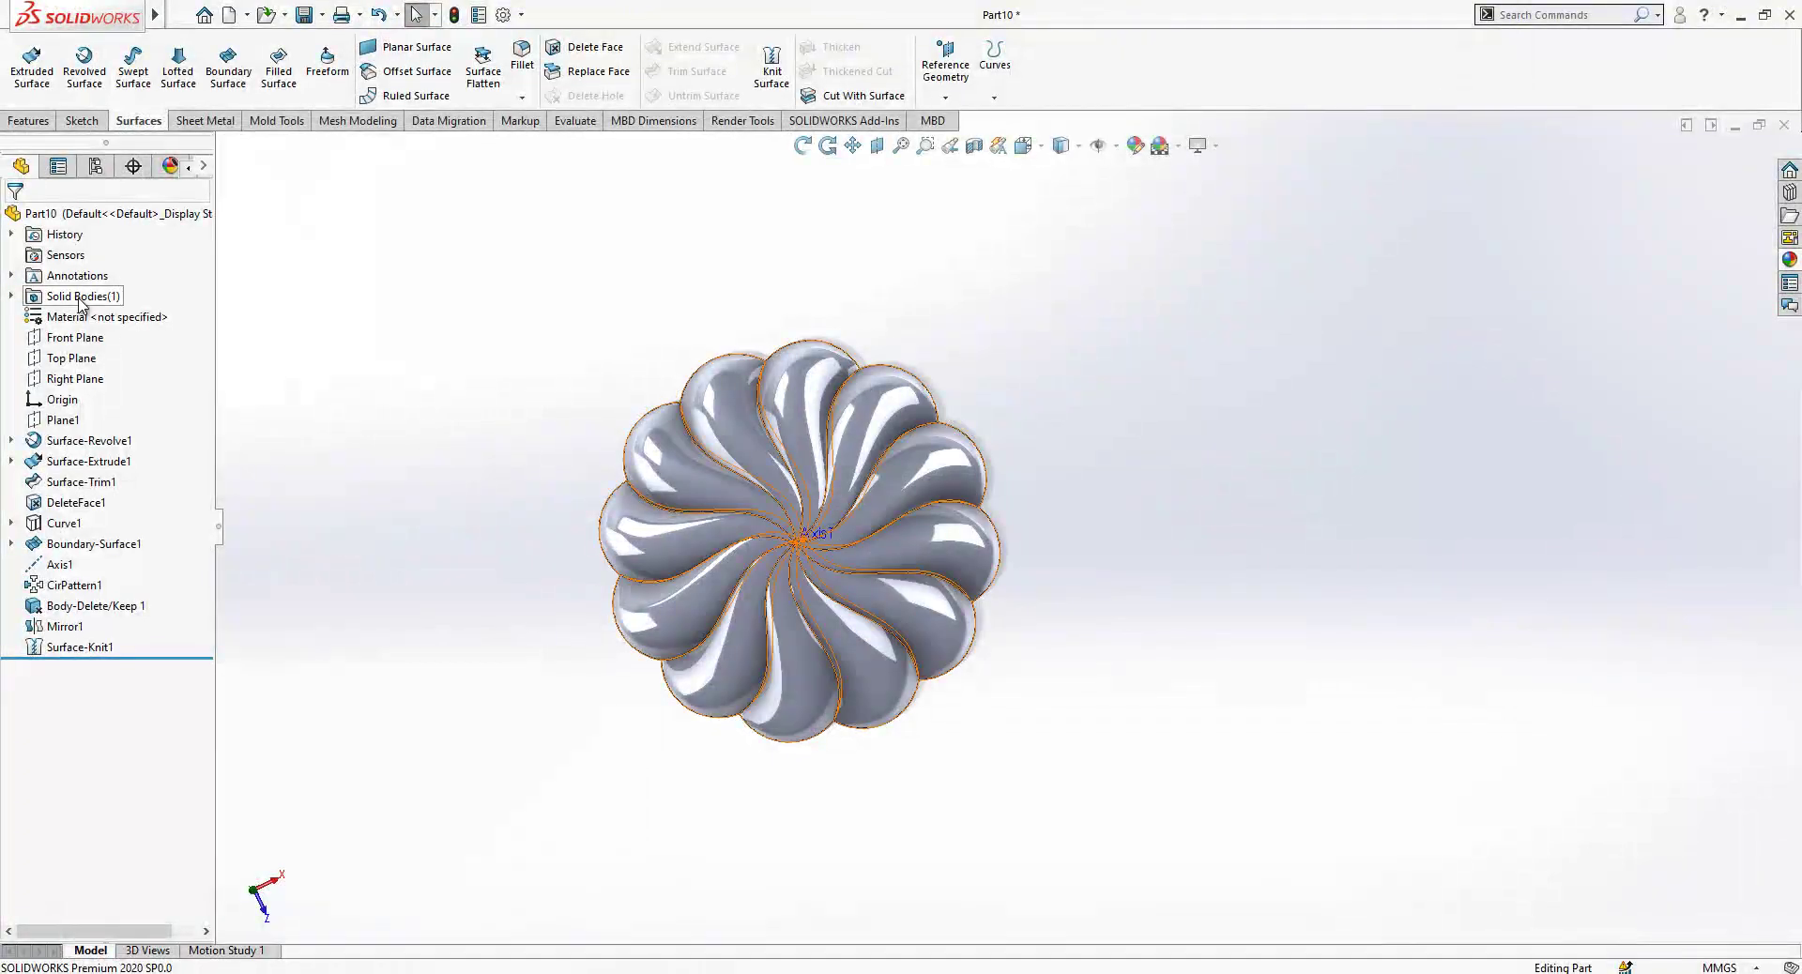
{"action": "scroll", "coordinate": [825, 665], "scroll_direction": "down", "scroll_amount": 1}
{"action": "middle_click_drag", "start_coordinate": [845, 662], "coordinate": [921, 459]}
{"action": "scroll", "coordinate": [806, 427], "scroll_direction": "down", "scroll_amount": 1}
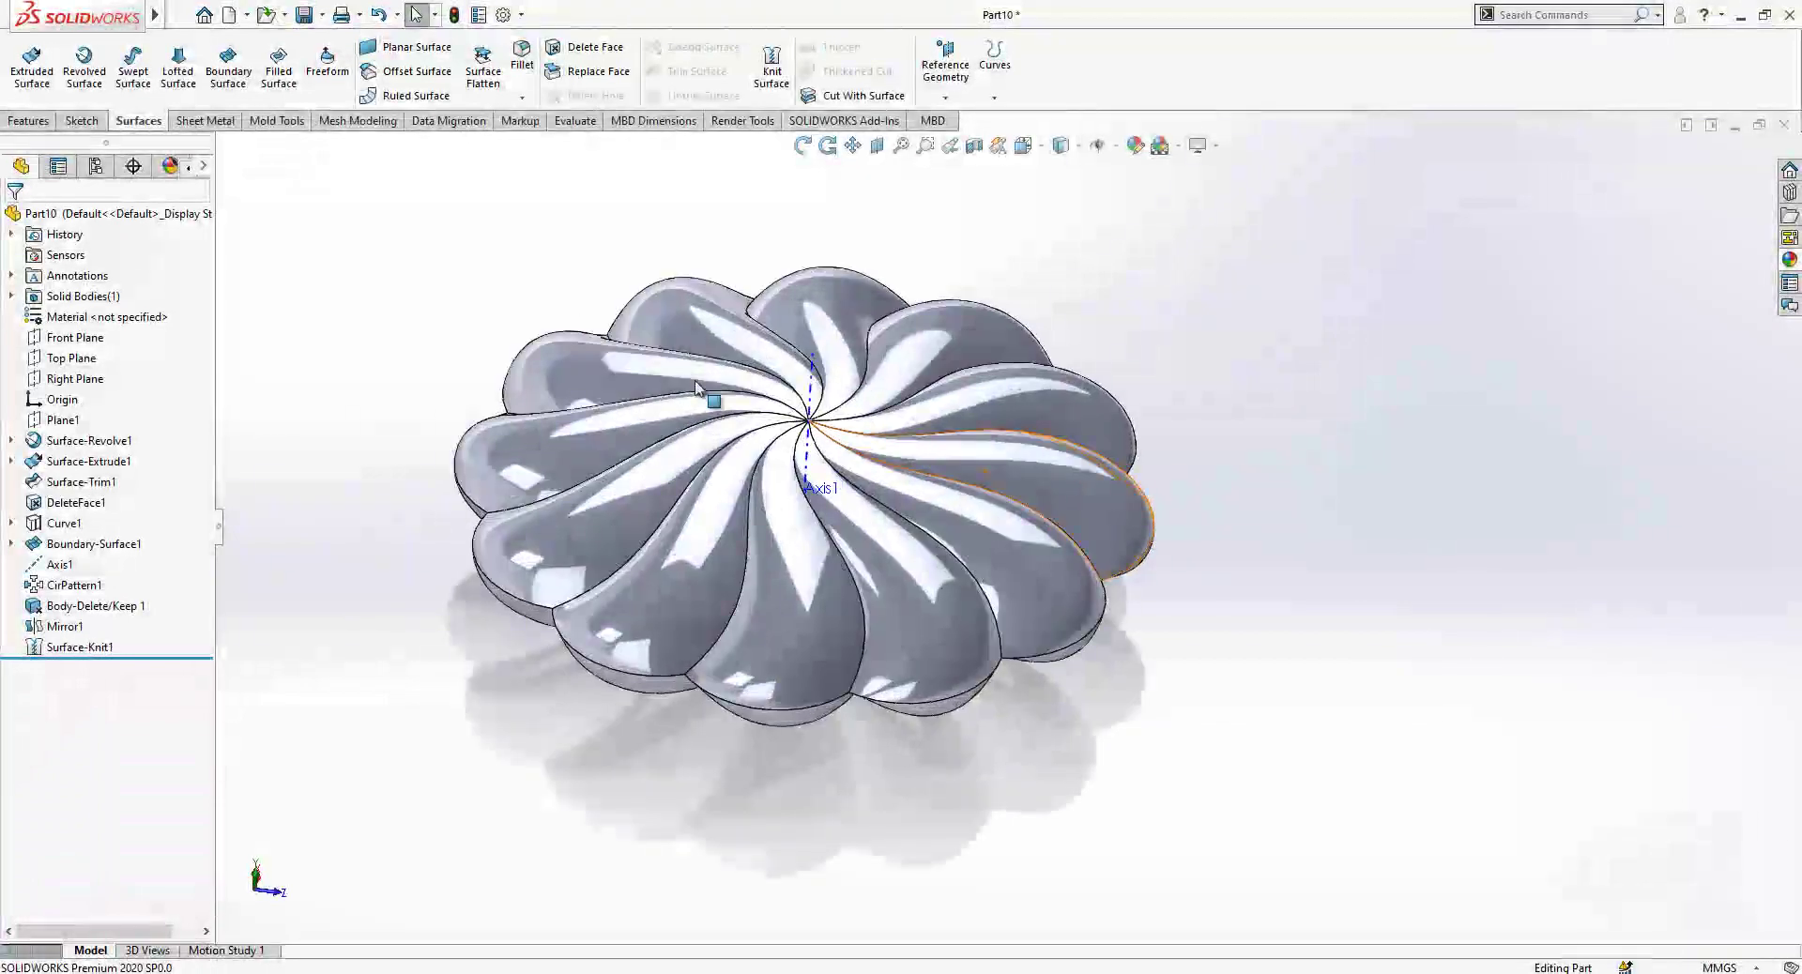
{"action": "left_click", "coordinate": [523, 58]}
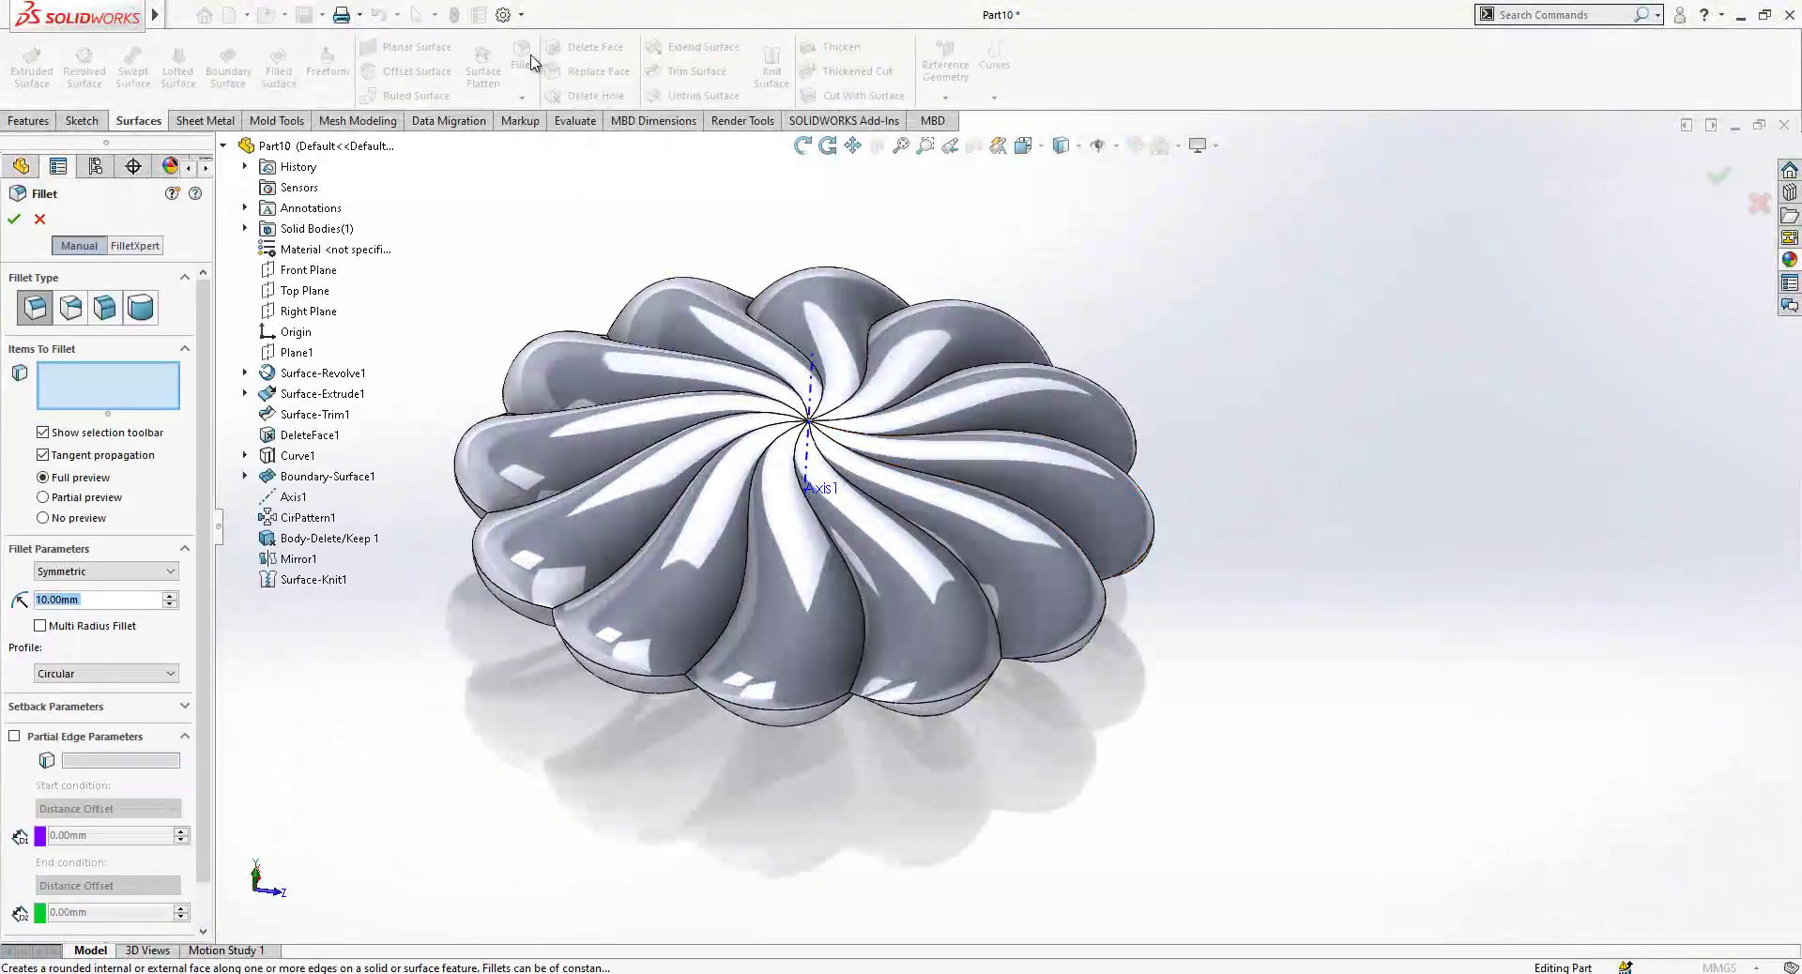
{"action": "left_click", "coordinate": [70, 310]}
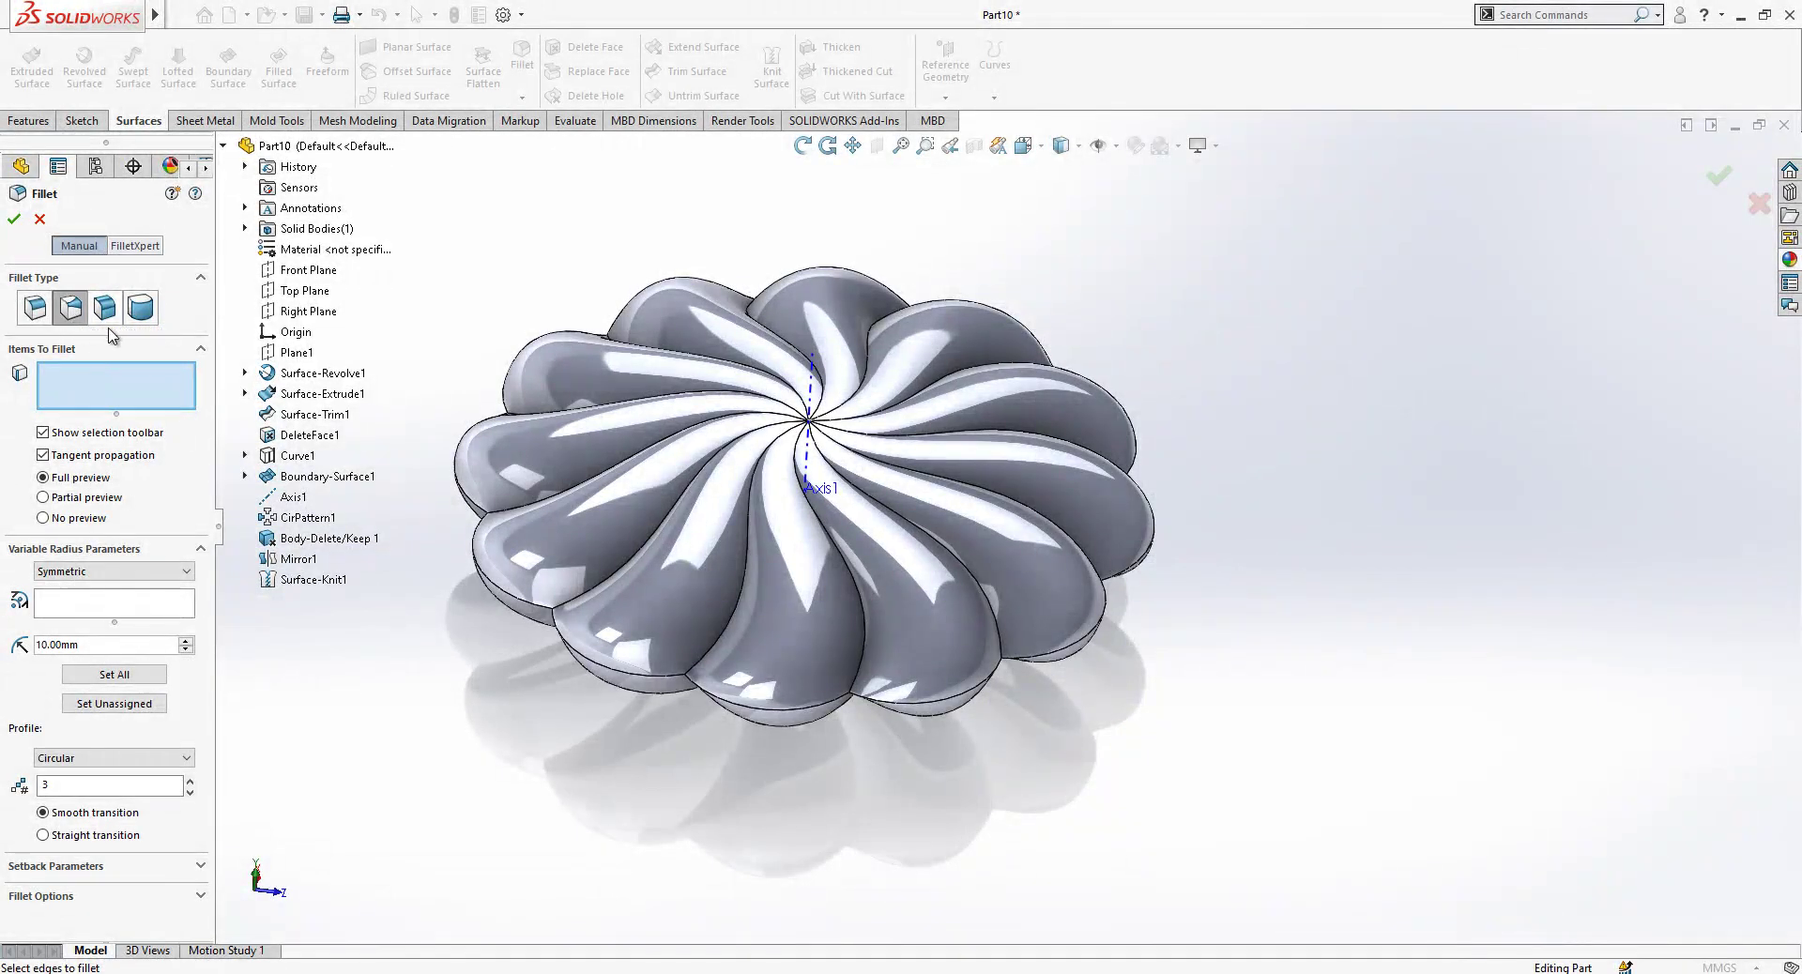
{"action": "double_click", "coordinate": [77, 783]}
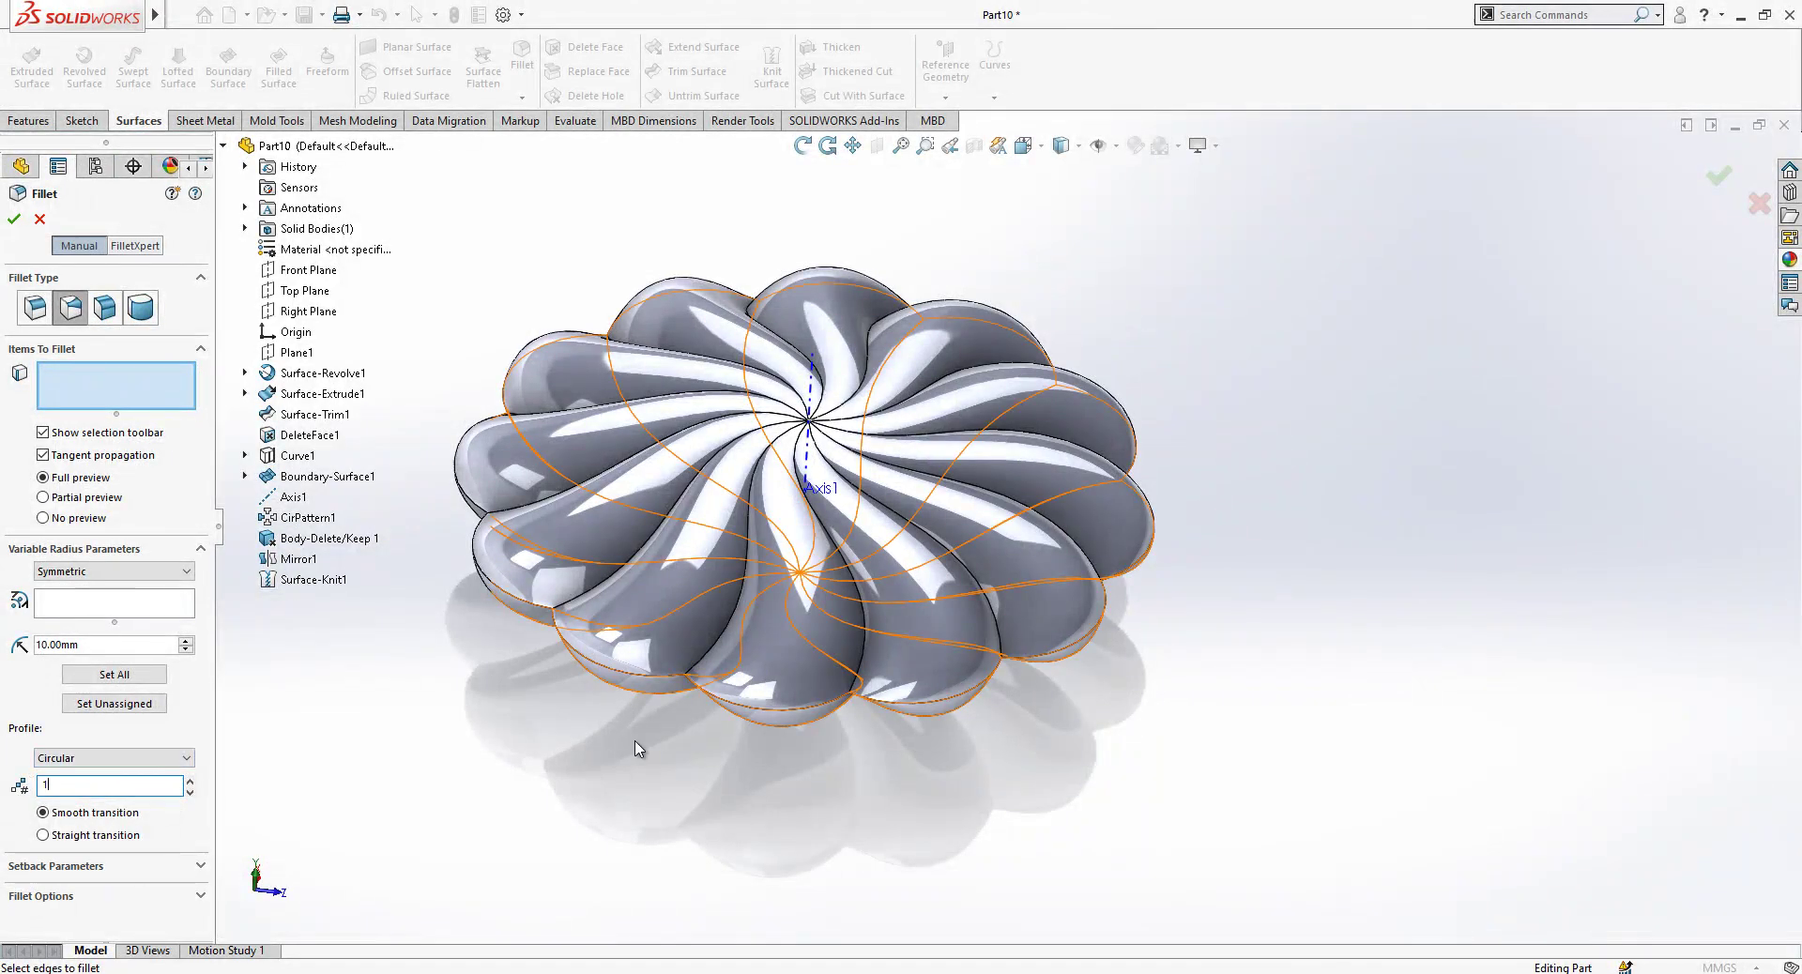
{"action": "left_click", "coordinate": [740, 594]}
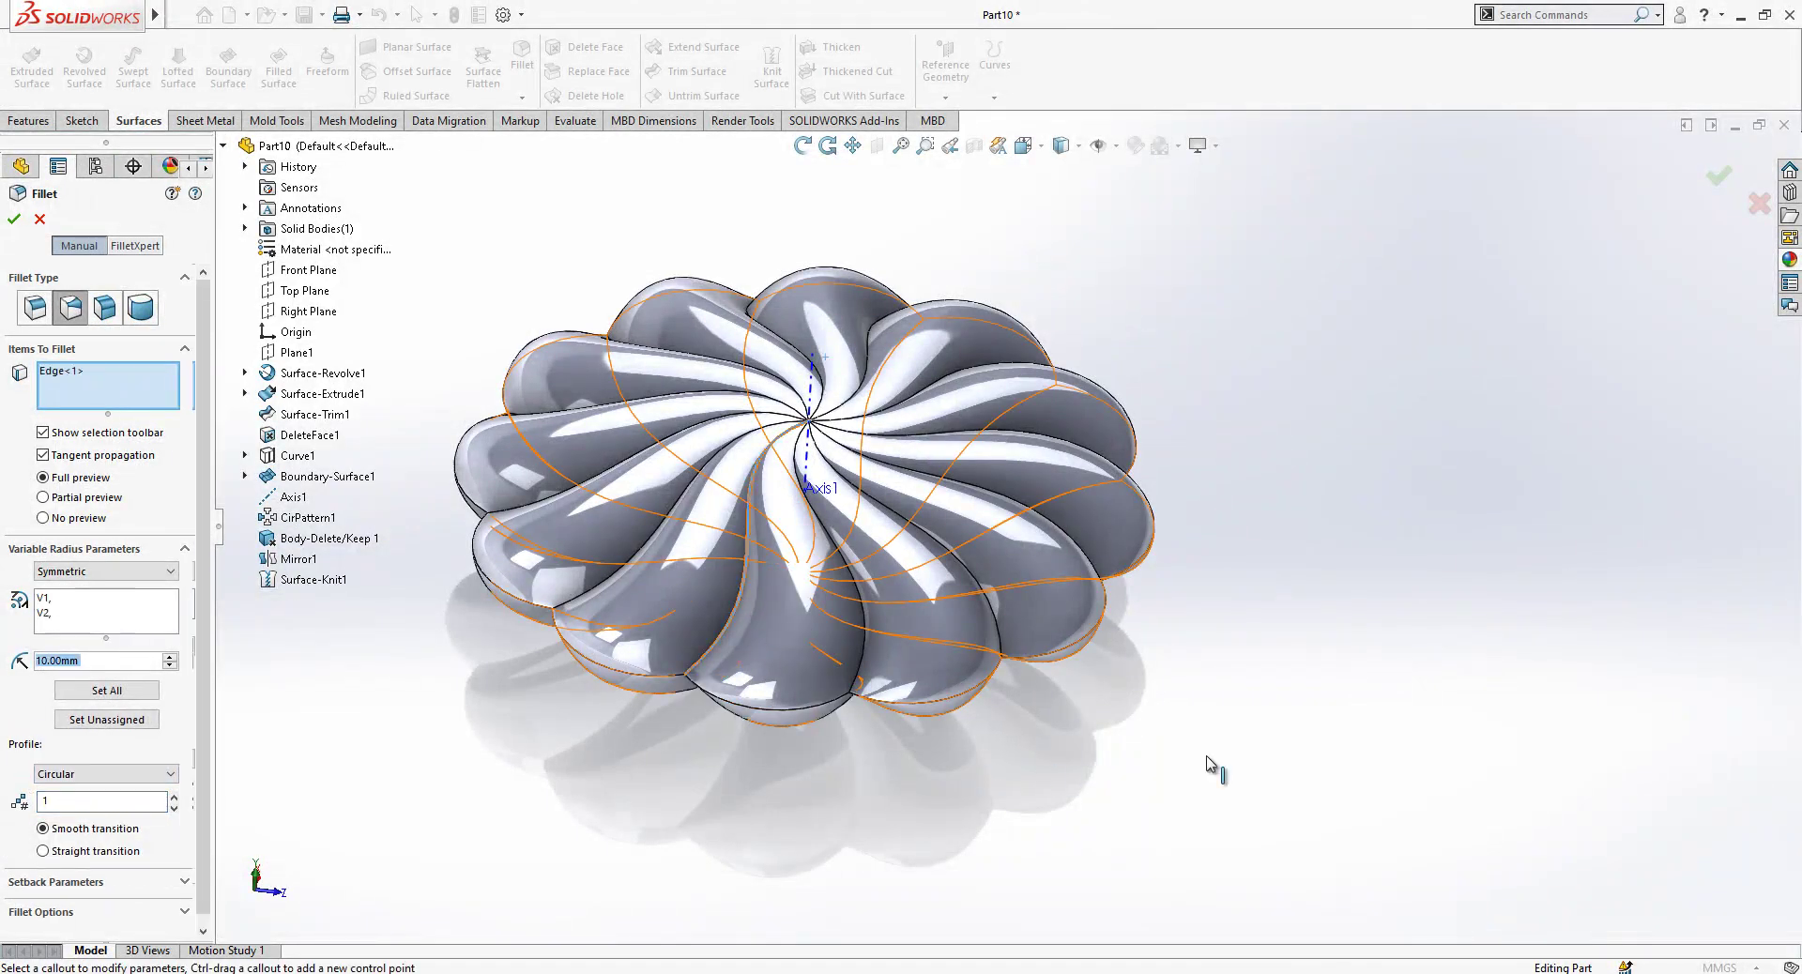
Set the variable fillet radius to 0.5 mm at the center end V1 and 0 mm at the outer end V2.
{"action": "left_click", "coordinate": [55, 601]}
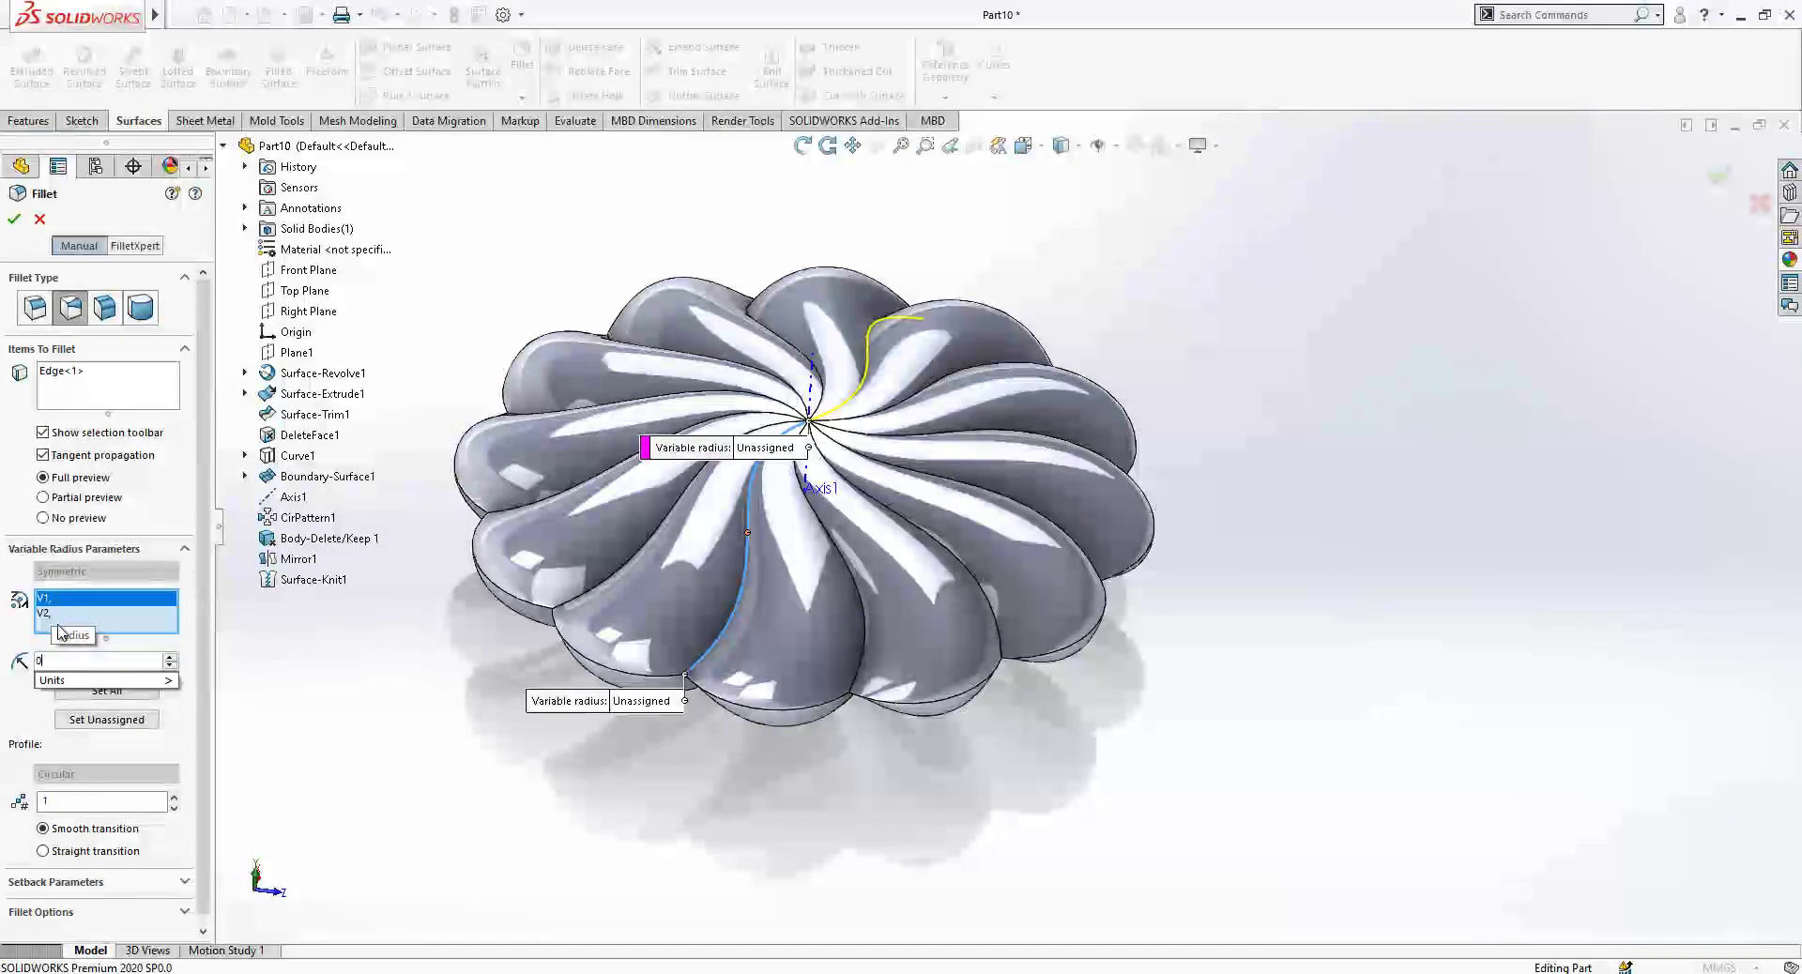
{"action": "left_click", "coordinate": [51, 614]}
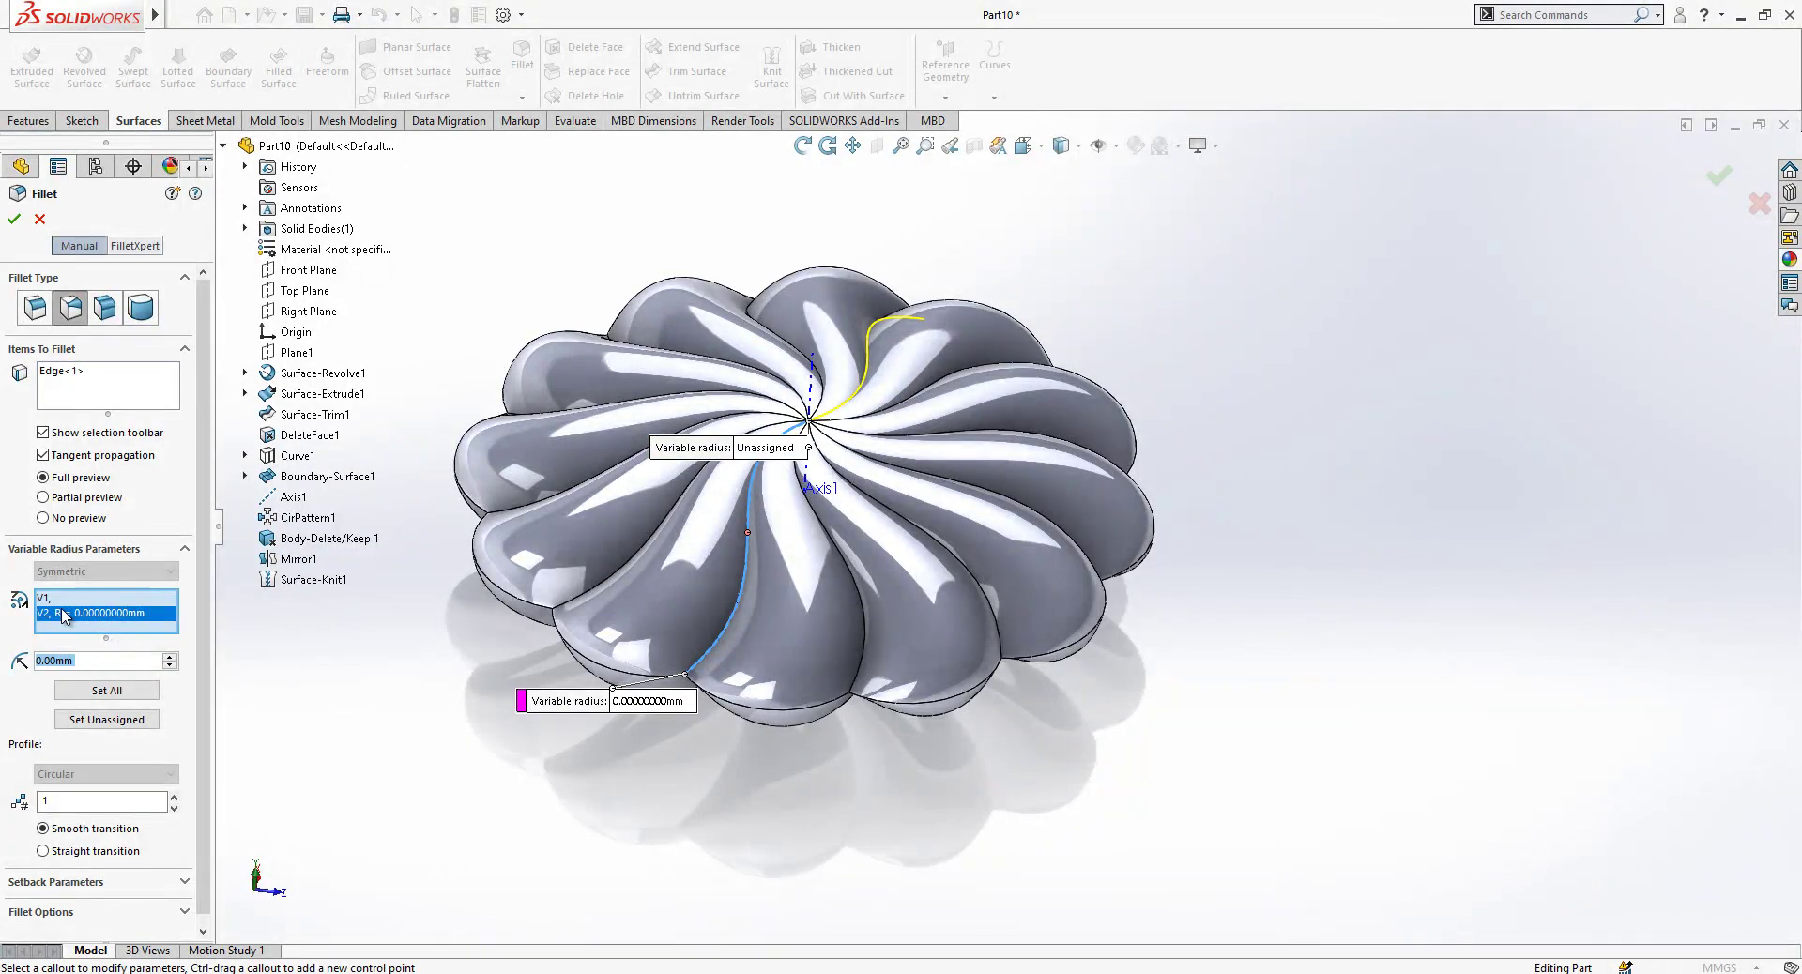
{"action": "left_click", "coordinate": [104, 660]}
{"action": "type", "text": ".5"}
{"action": "left_click", "coordinate": [49, 601]}
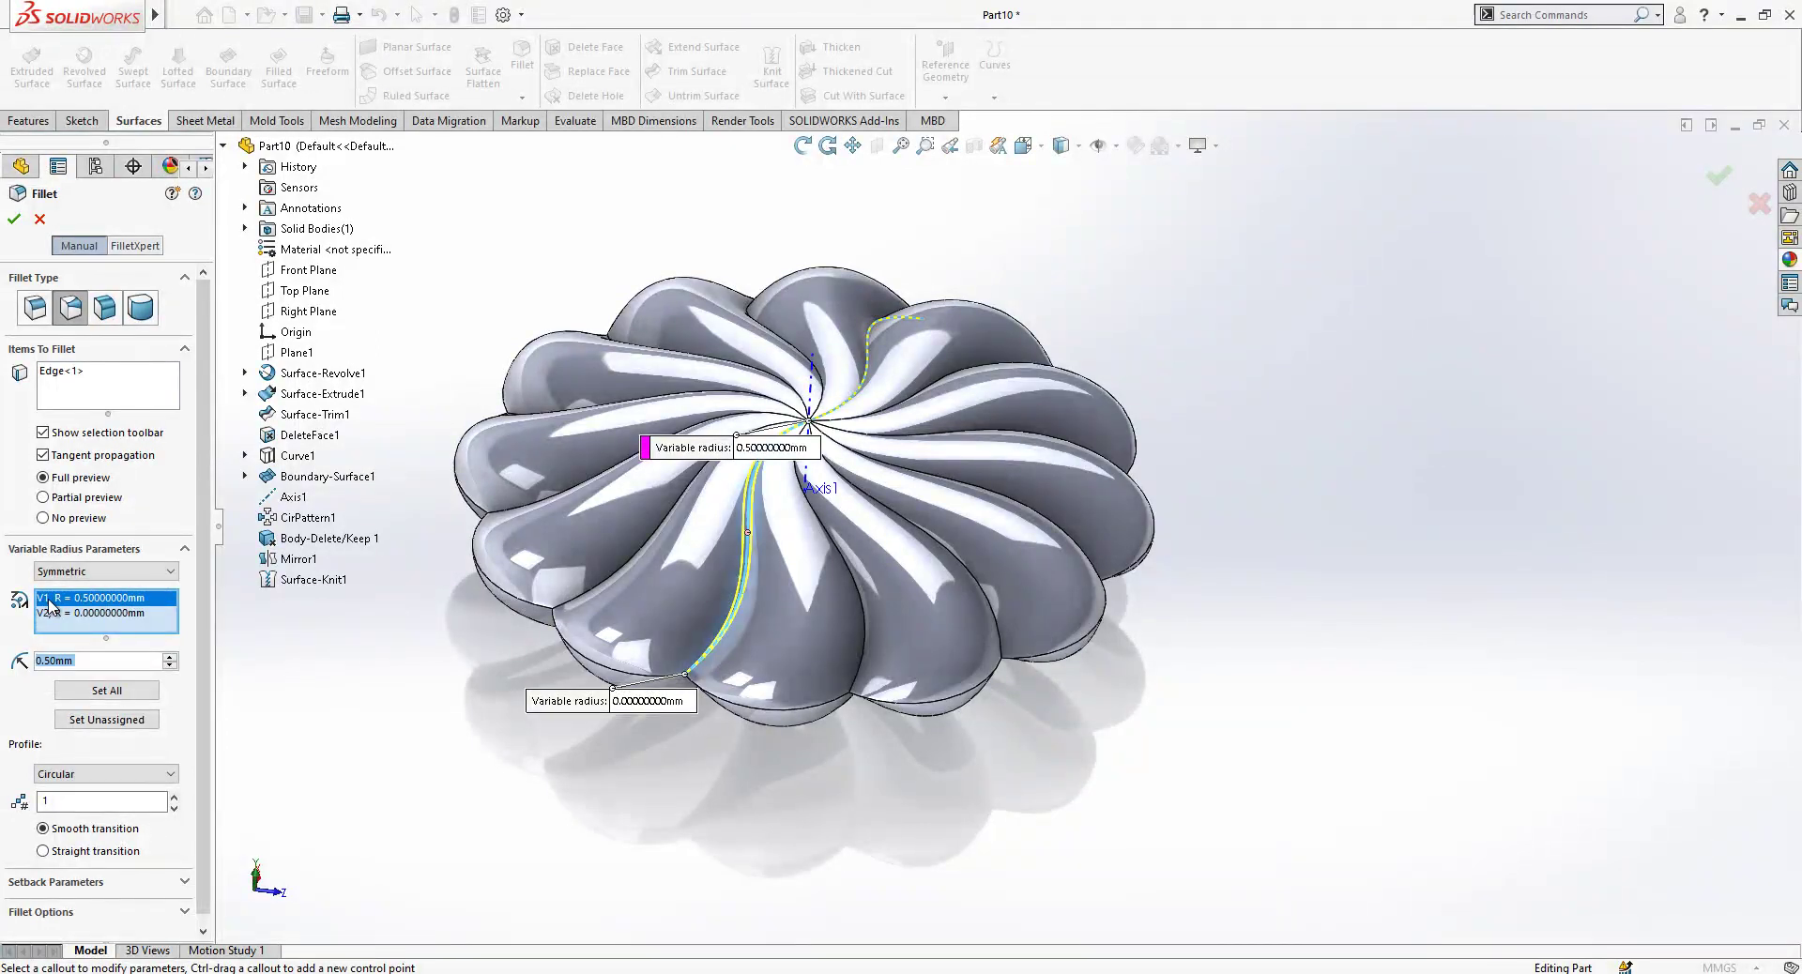
Set the fillet radius at the seam's outer end V2 to 0.5 mm.
{"action": "scroll", "coordinate": [579, 666], "scroll_direction": "down", "scroll_amount": 2}
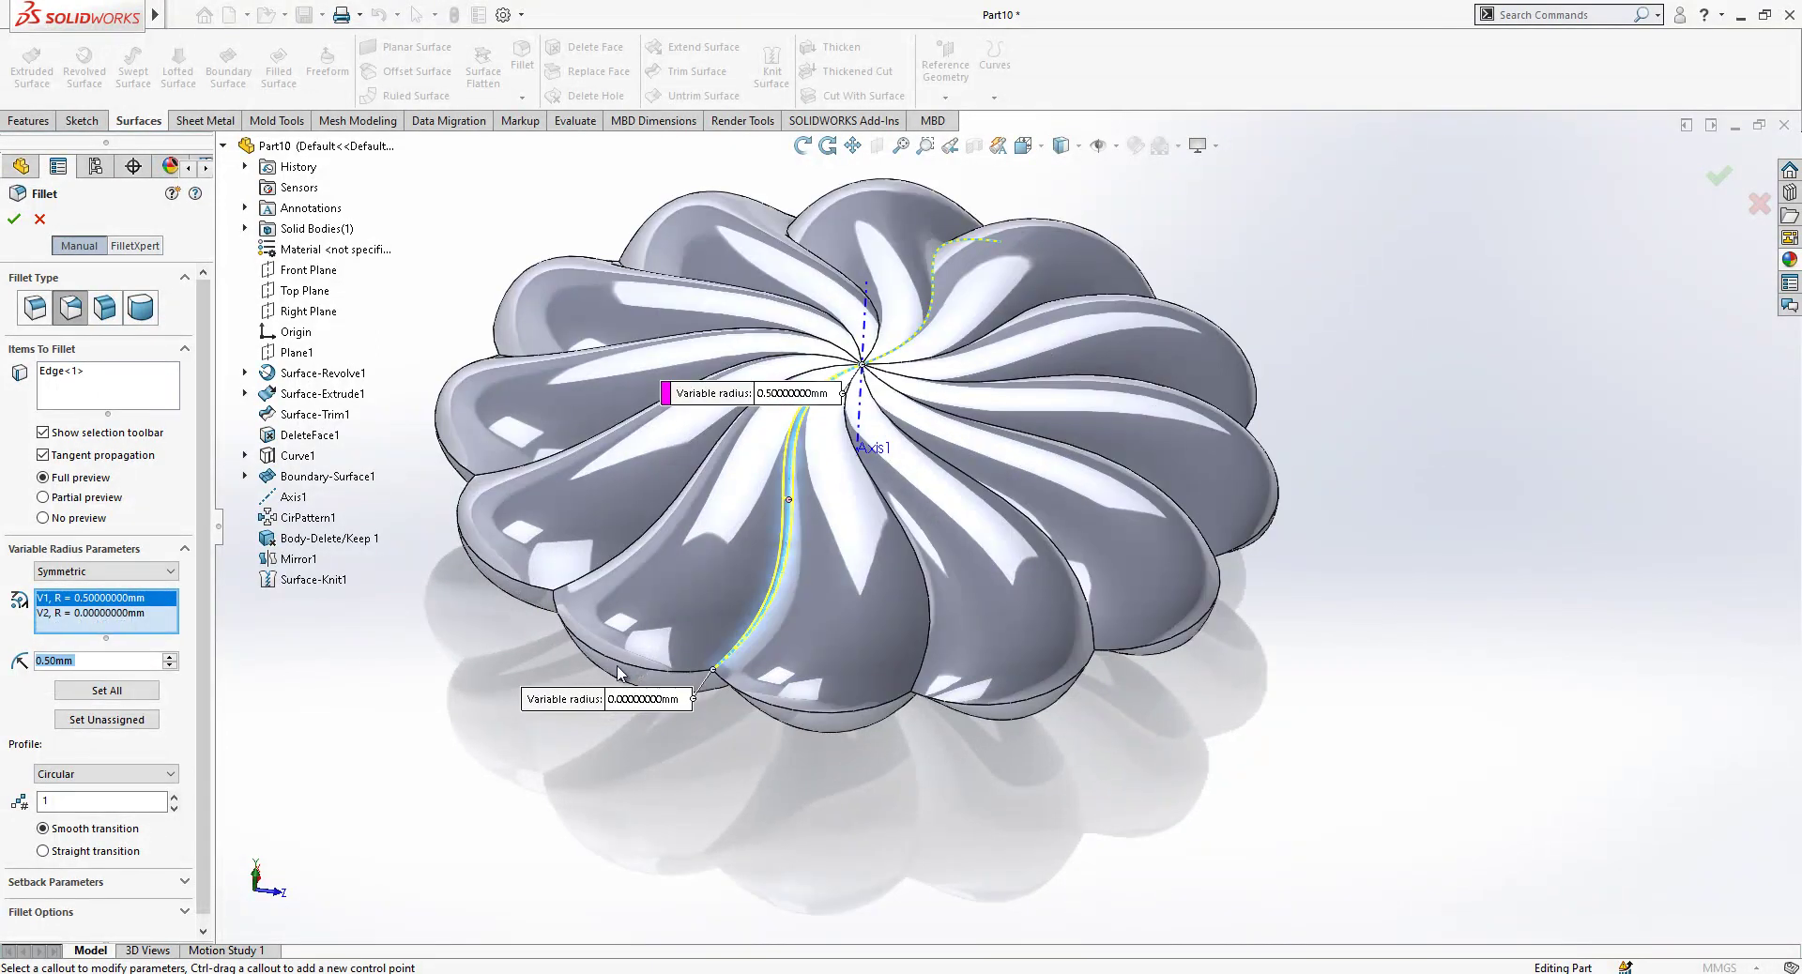
{"action": "left_click", "coordinate": [120, 619]}
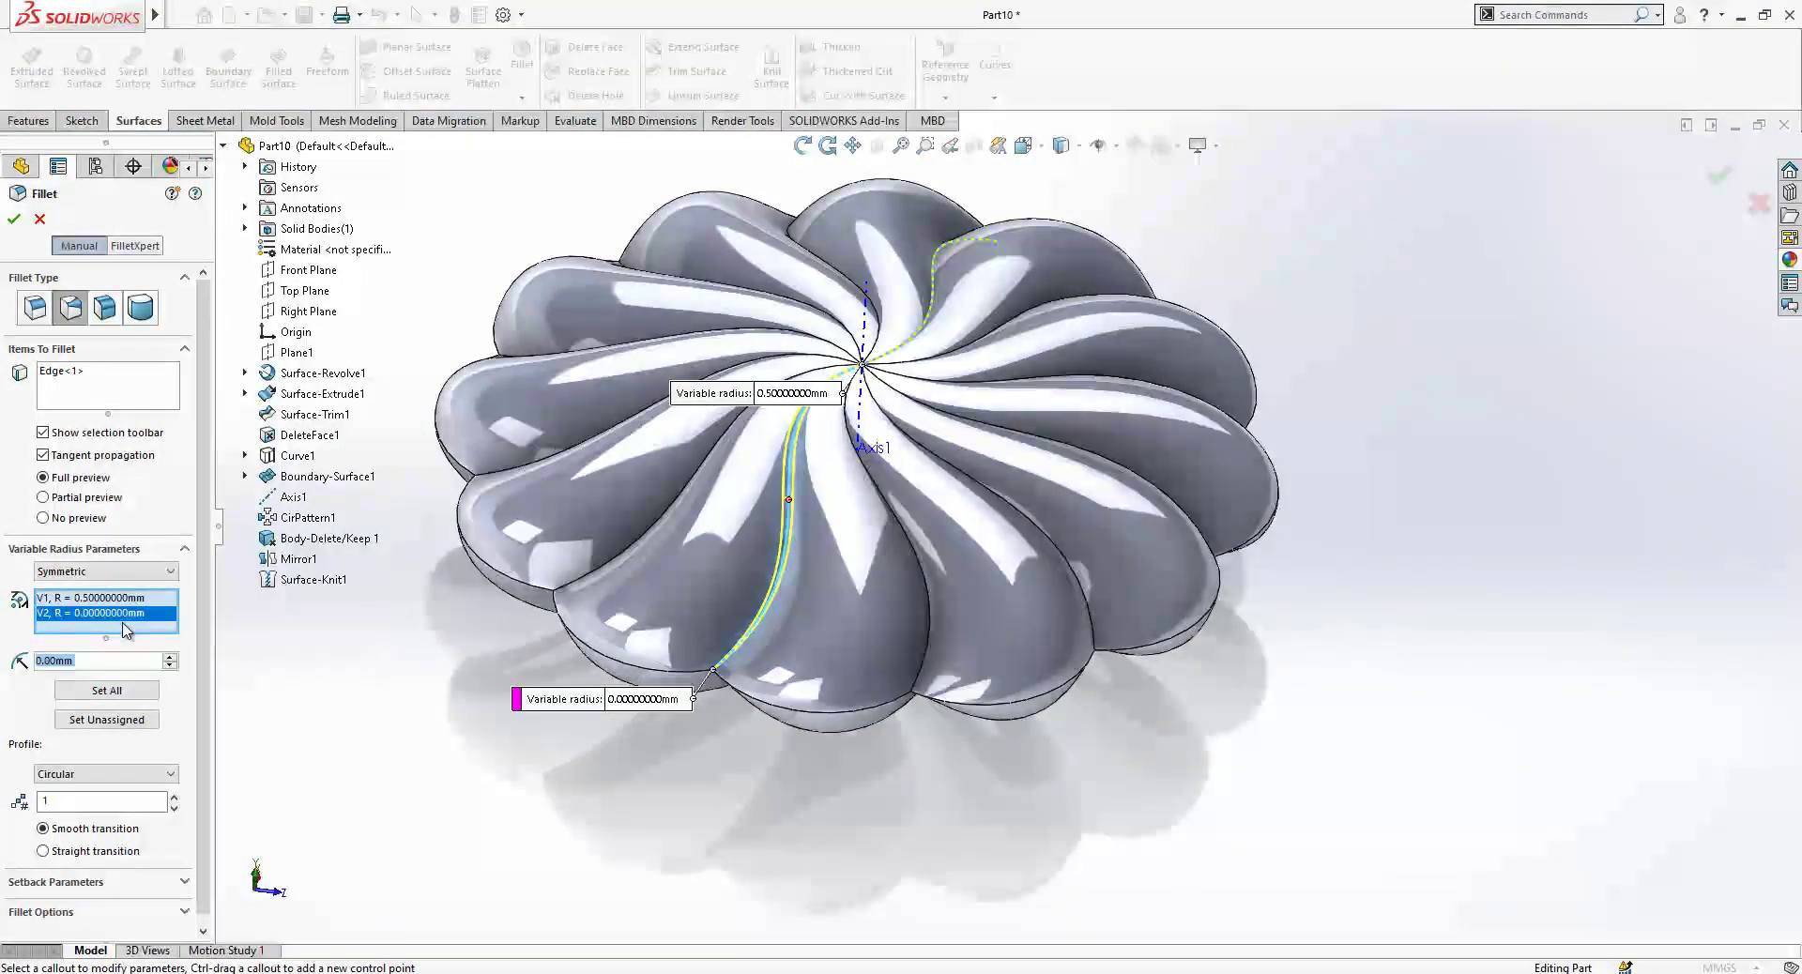
{"action": "left_click", "coordinate": [112, 600]}
{"action": "type", "text": "0"}
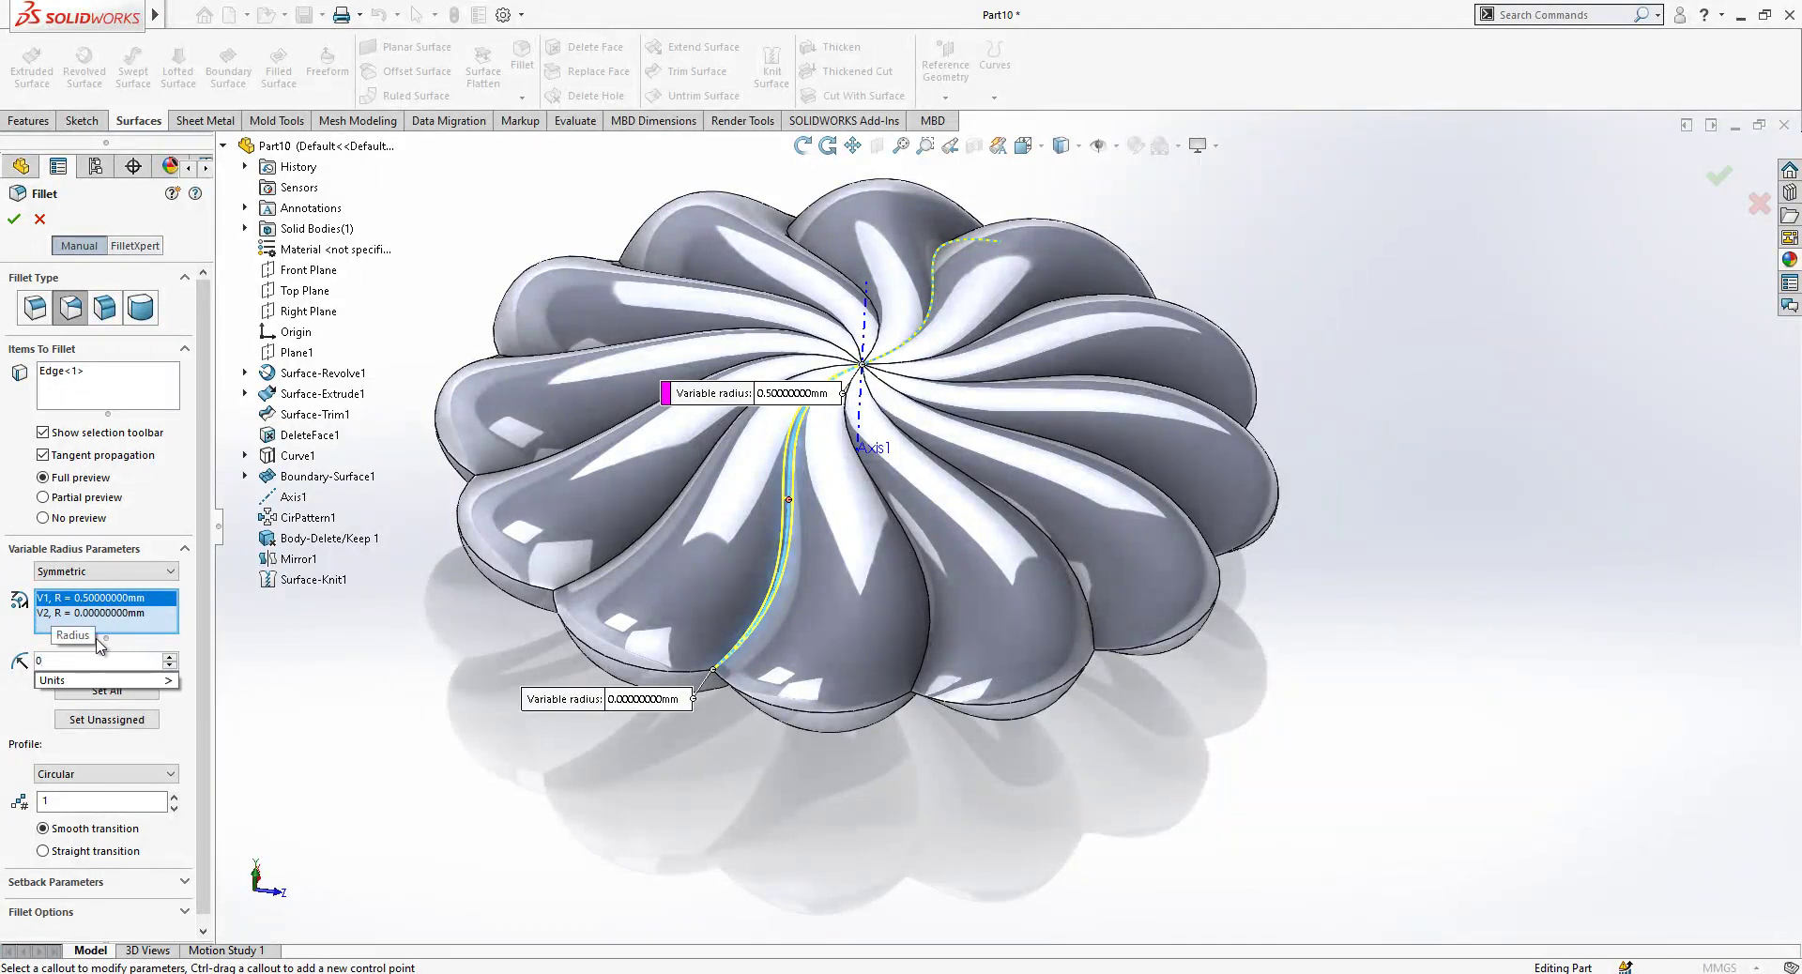
{"action": "left_click", "coordinate": [105, 615]}
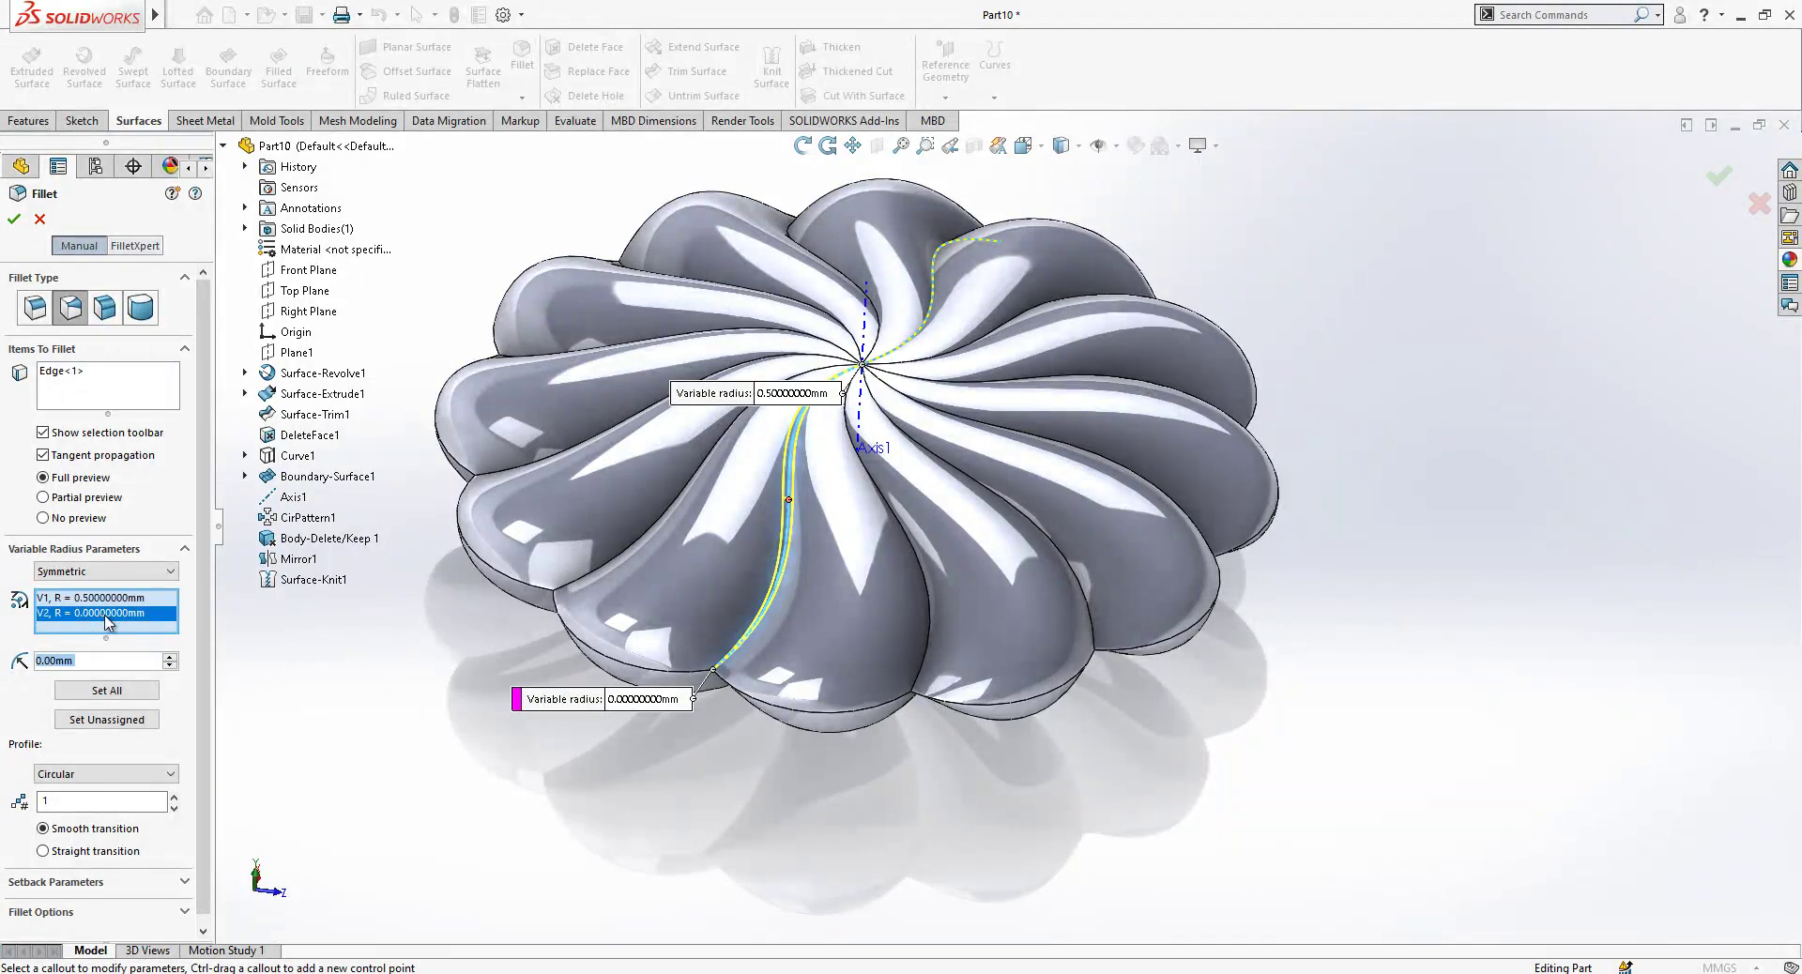
{"action": "type", "text": "0.5"}
{"action": "key", "text": "Return"}
Add the other eleven upper seam edges between the petals to the variable-radius fillet.
{"action": "middle_click_drag", "start_coordinate": [835, 576], "coordinate": [899, 517]}
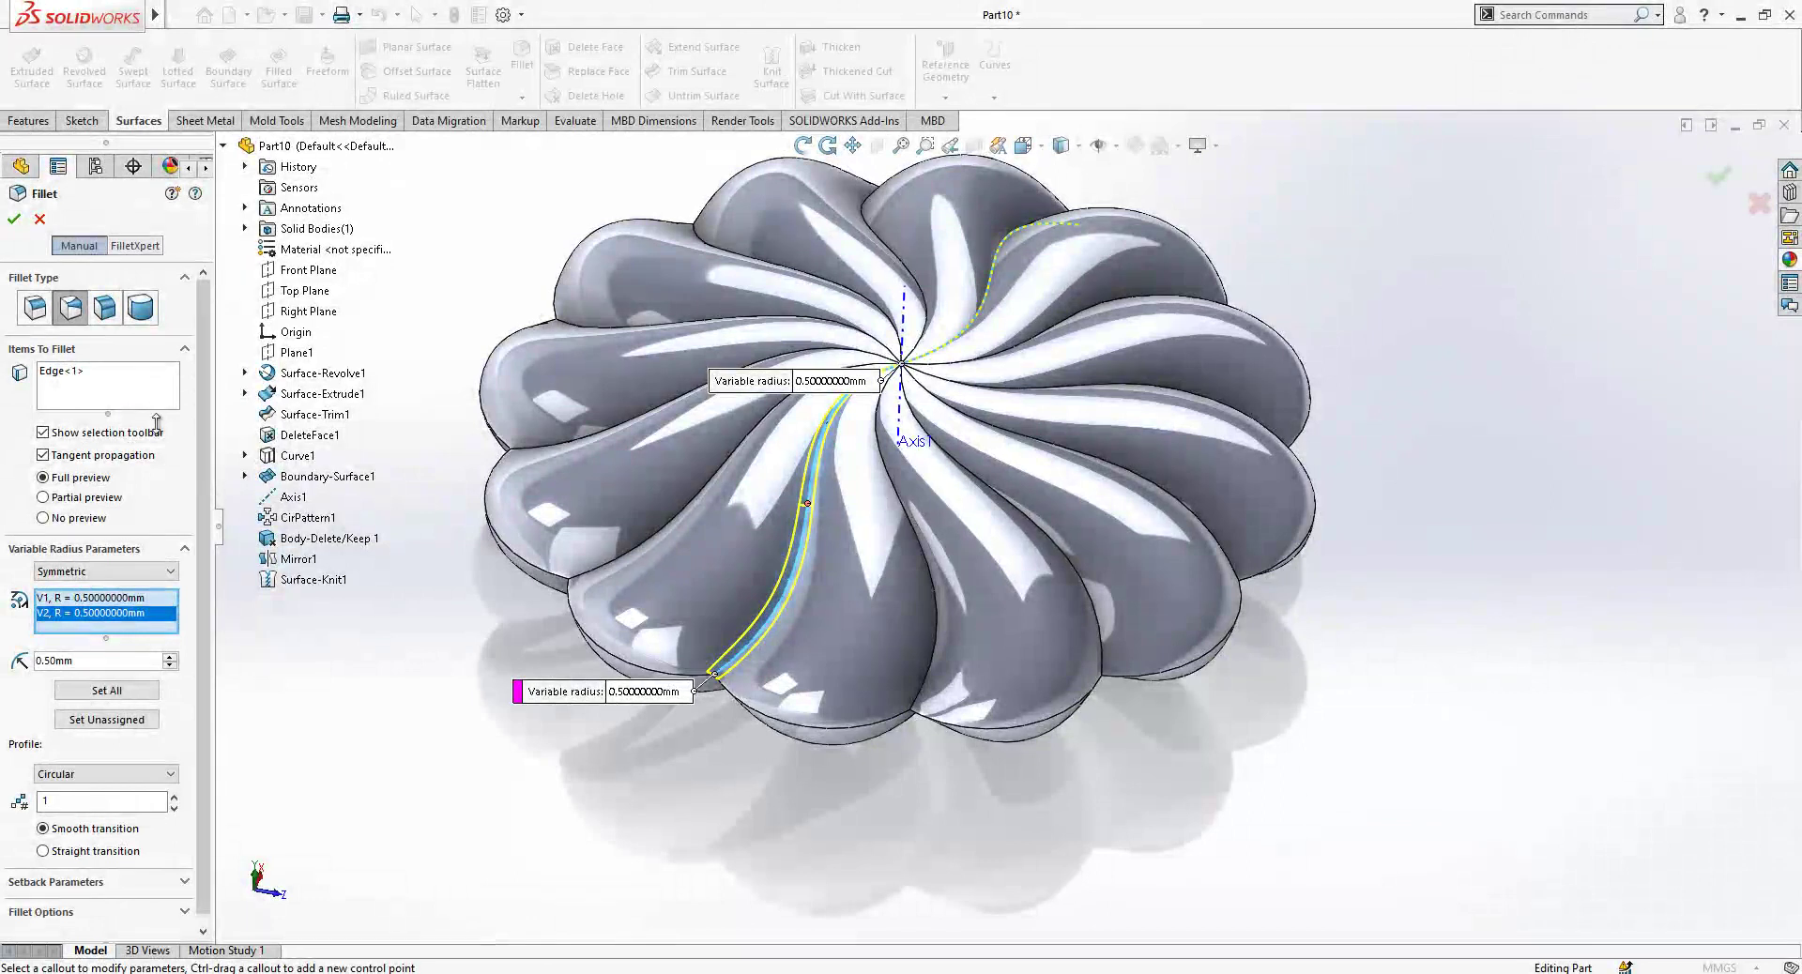
{"action": "left_click", "coordinate": [126, 397]}
{"action": "left_click", "coordinate": [920, 547]}
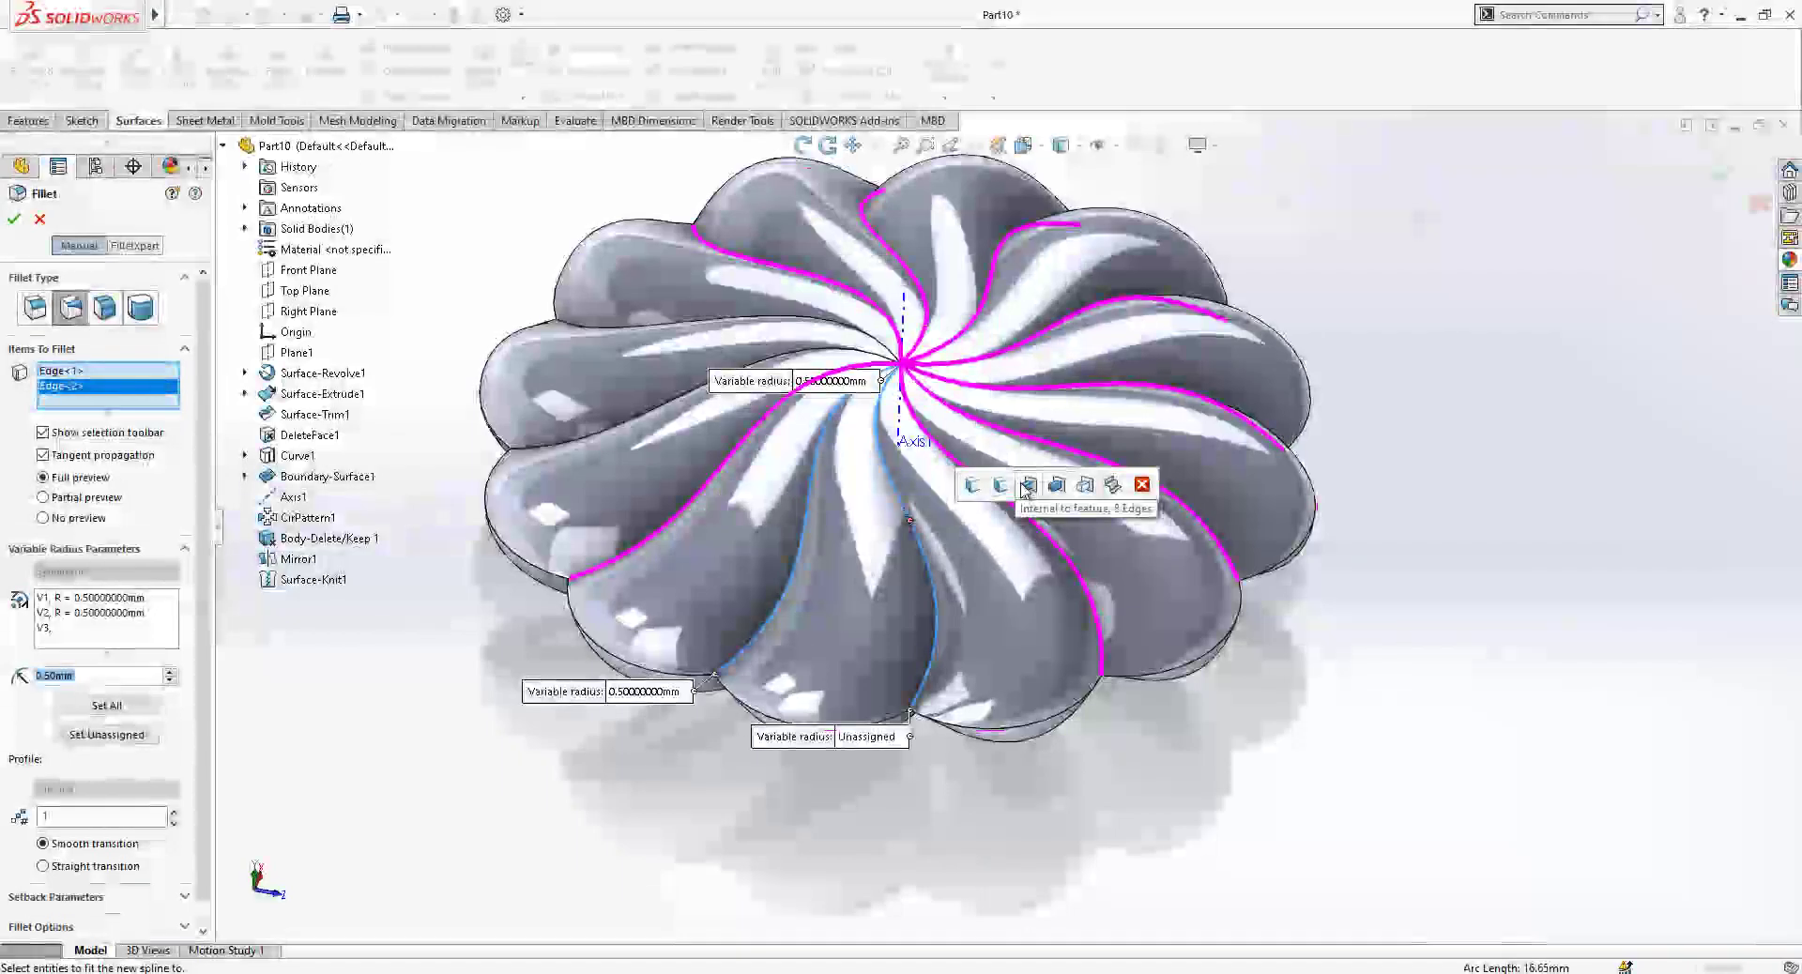
{"action": "left_click", "coordinate": [1026, 485]}
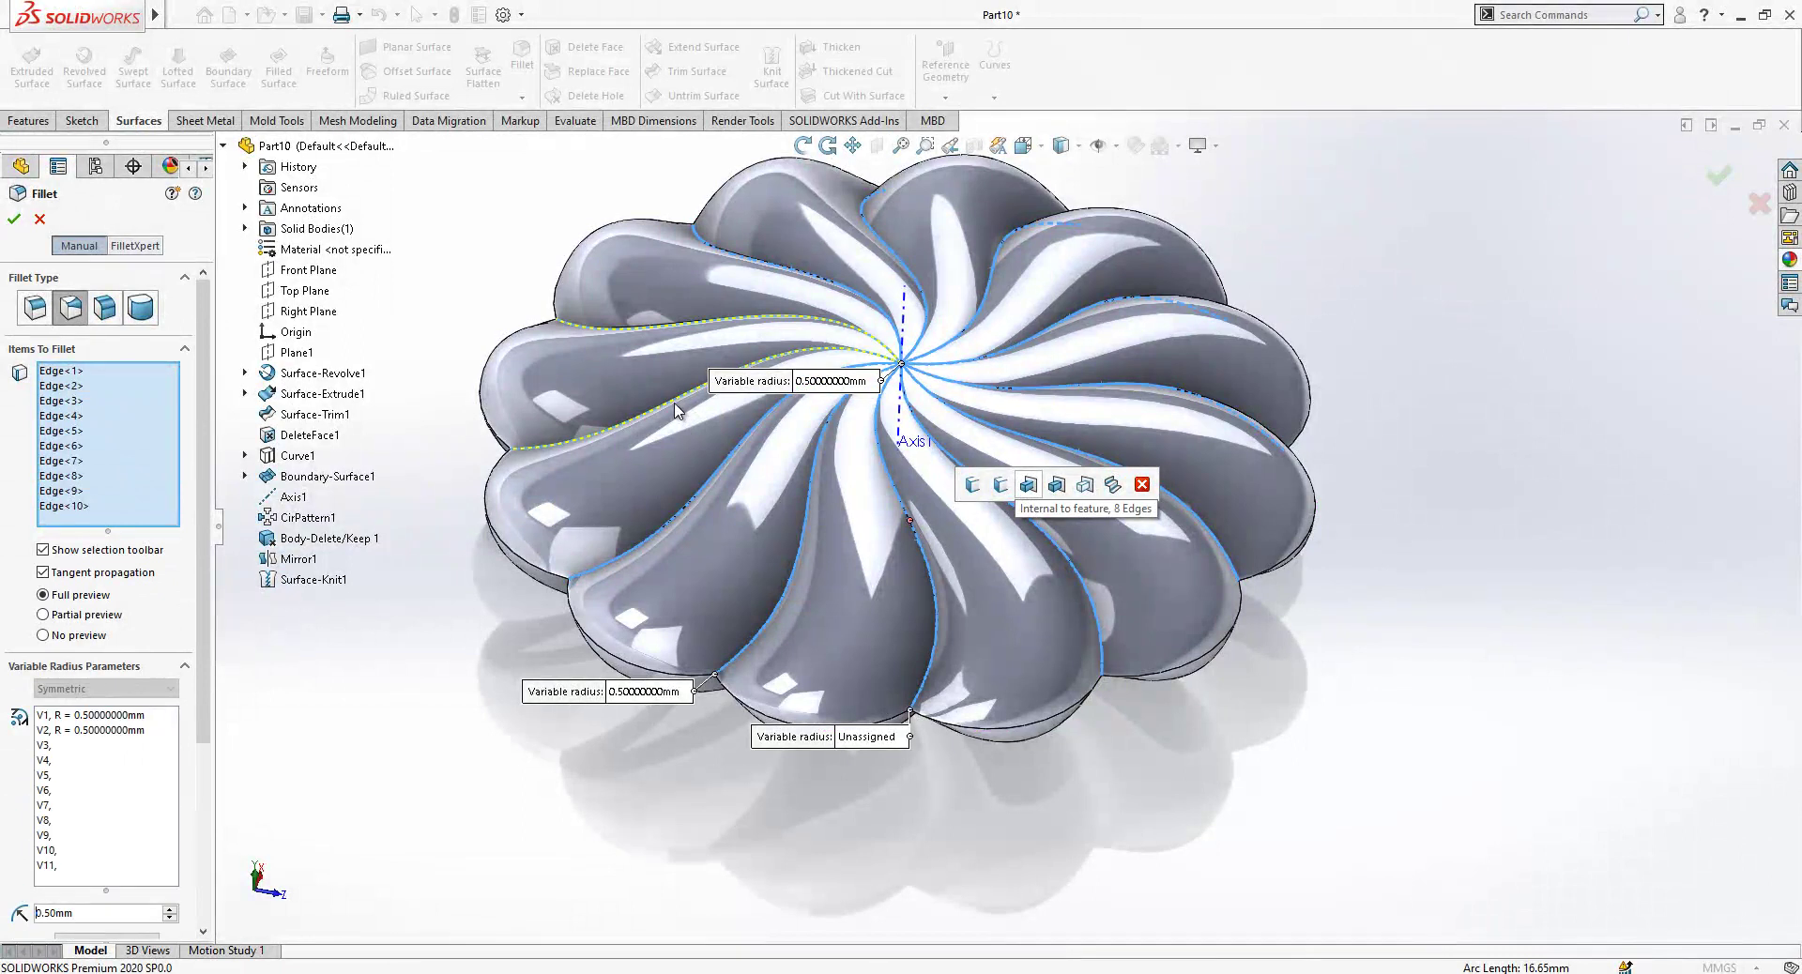
{"action": "left_click", "coordinate": [700, 387]}
{"action": "left_click", "coordinate": [706, 323]}
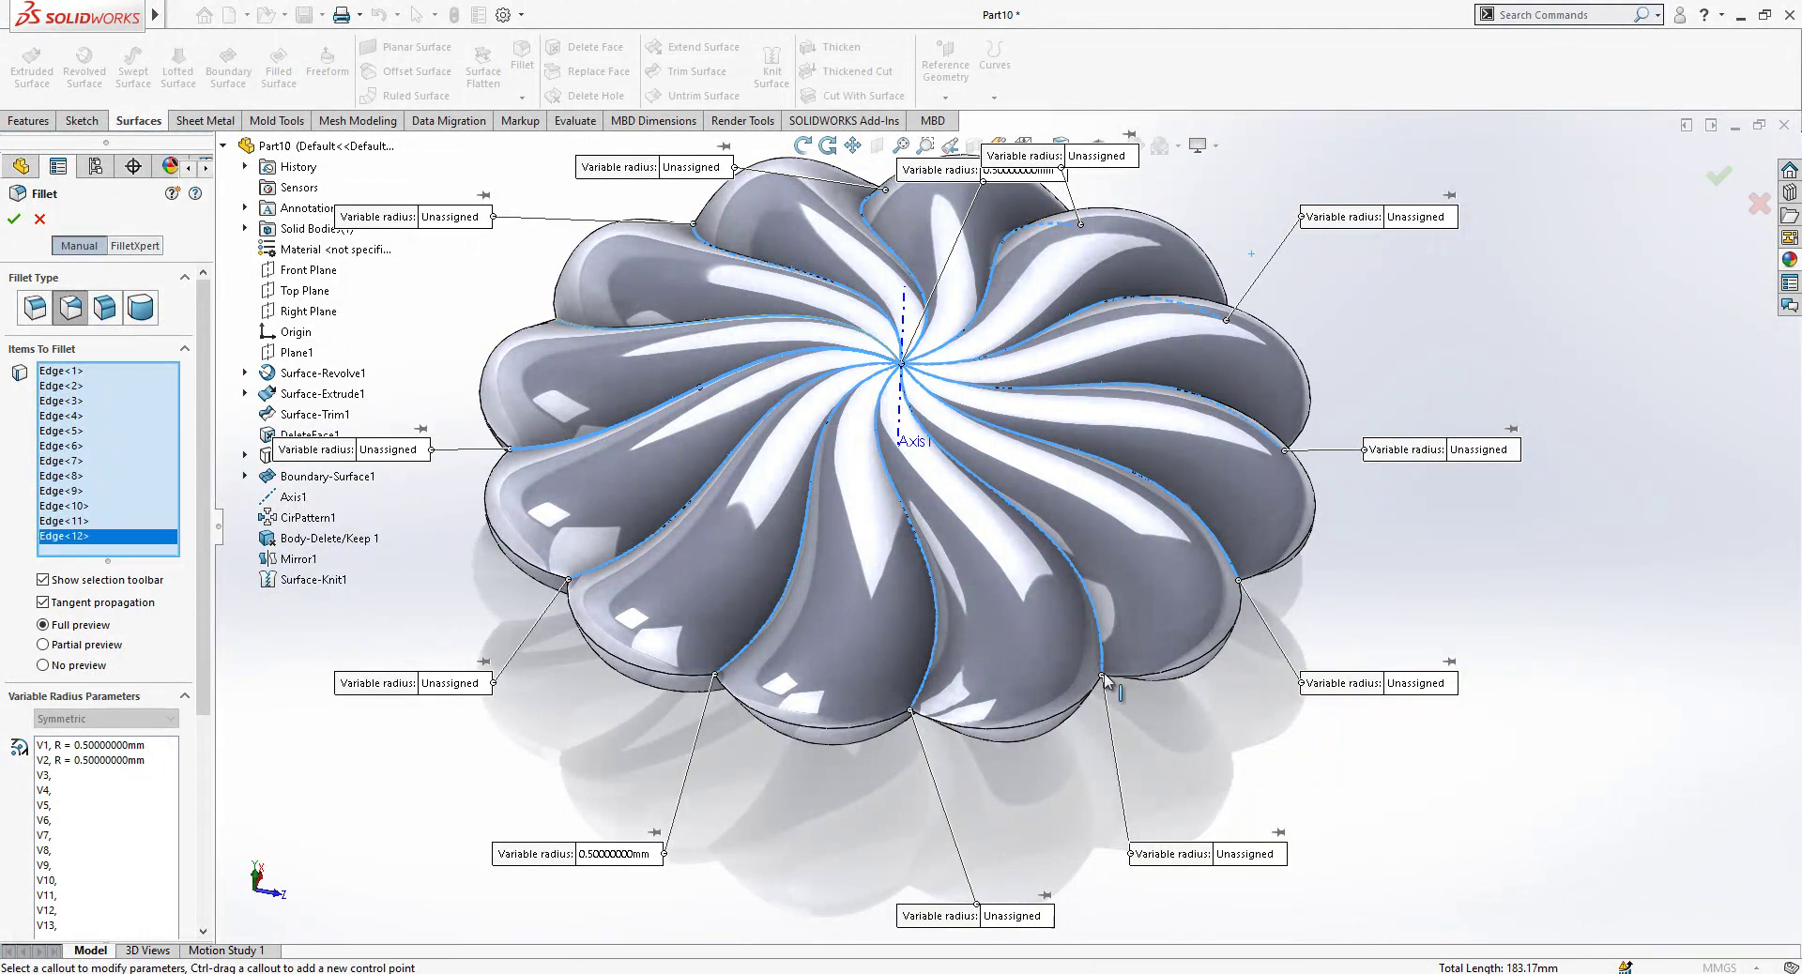
{"action": "scroll", "coordinate": [1108, 675], "scroll_direction": "up", "scroll_amount": 2}
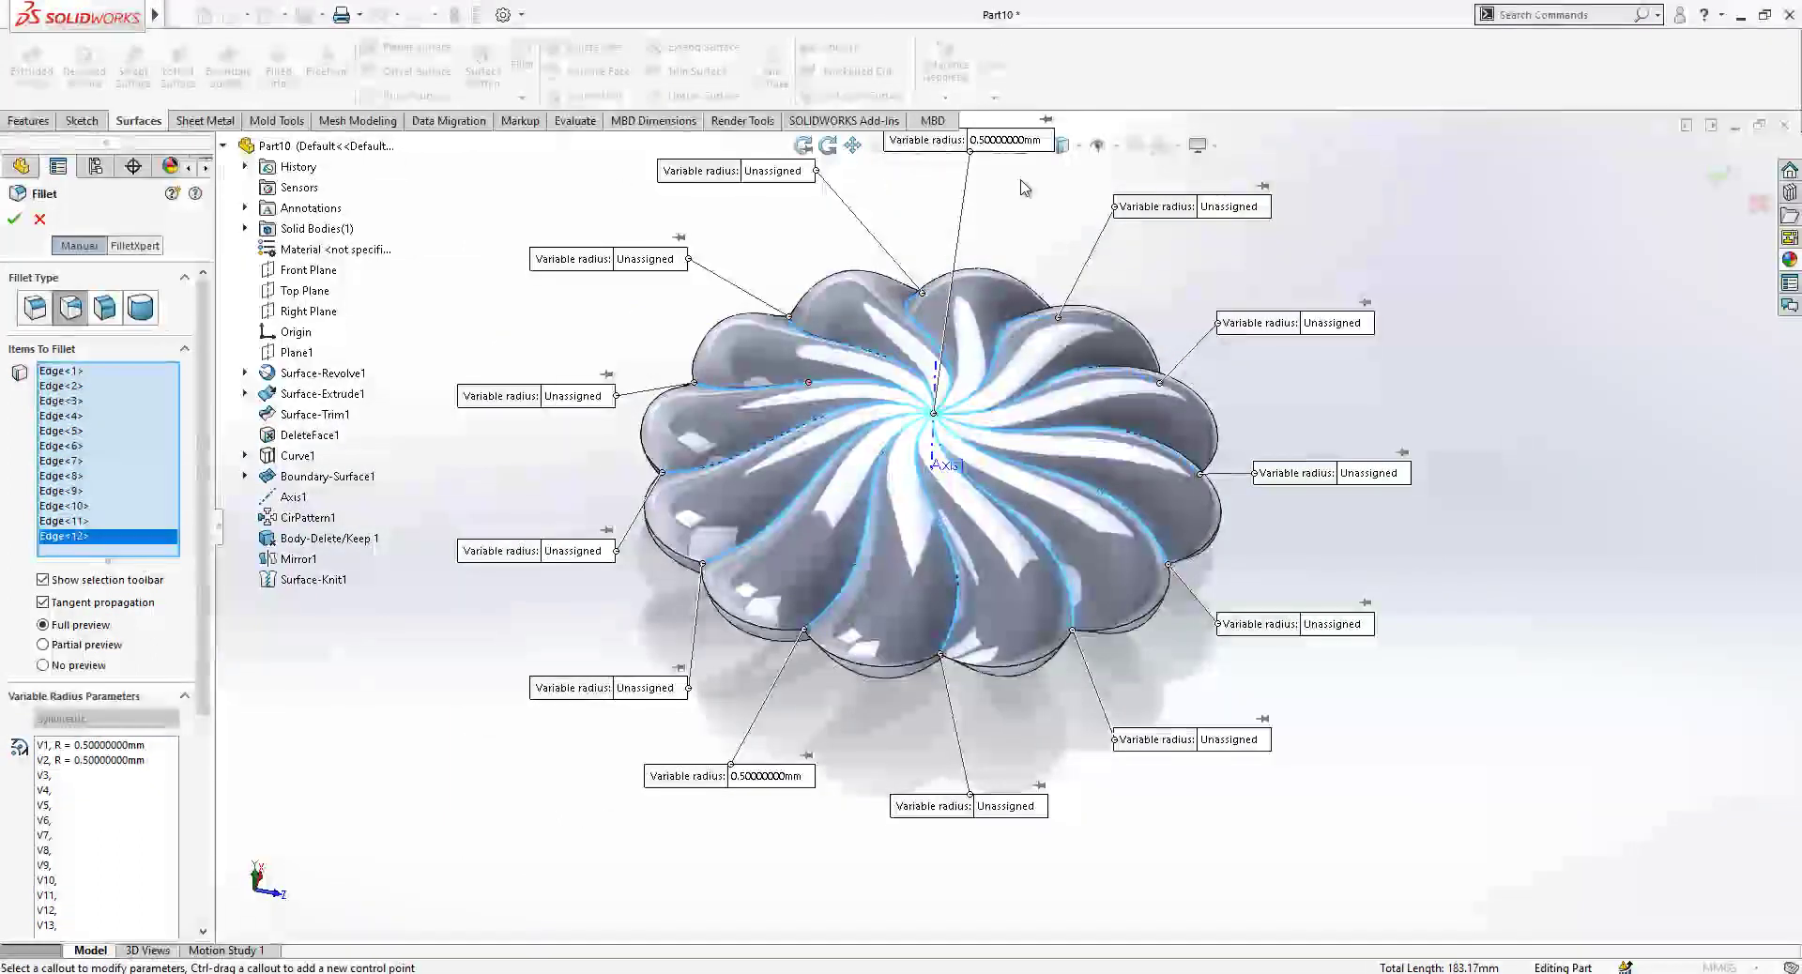
{"action": "scroll", "coordinate": [1064, 273], "scroll_direction": "up", "scroll_amount": 2}
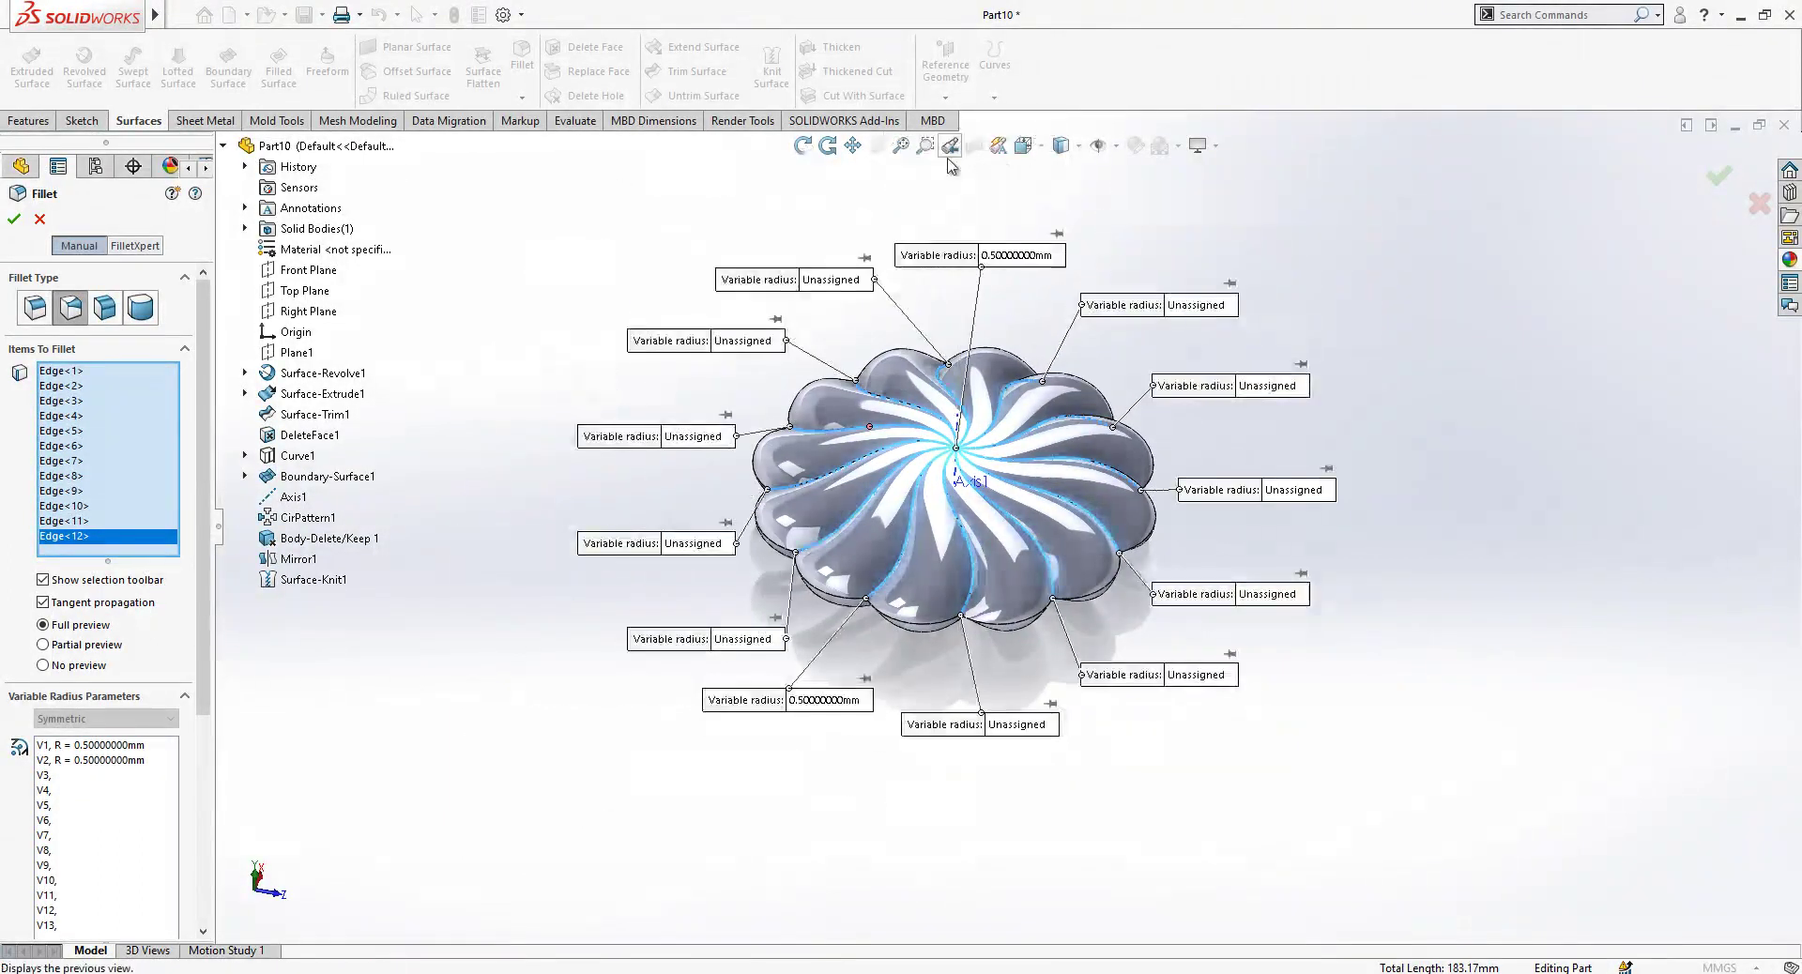
Turn off the fillet preview and apply V2's 0.5 mm radius to all vertices of the twelve upper seam edges.
{"action": "left_click", "coordinate": [993, 258]}
{"action": "type", "text": "0"}
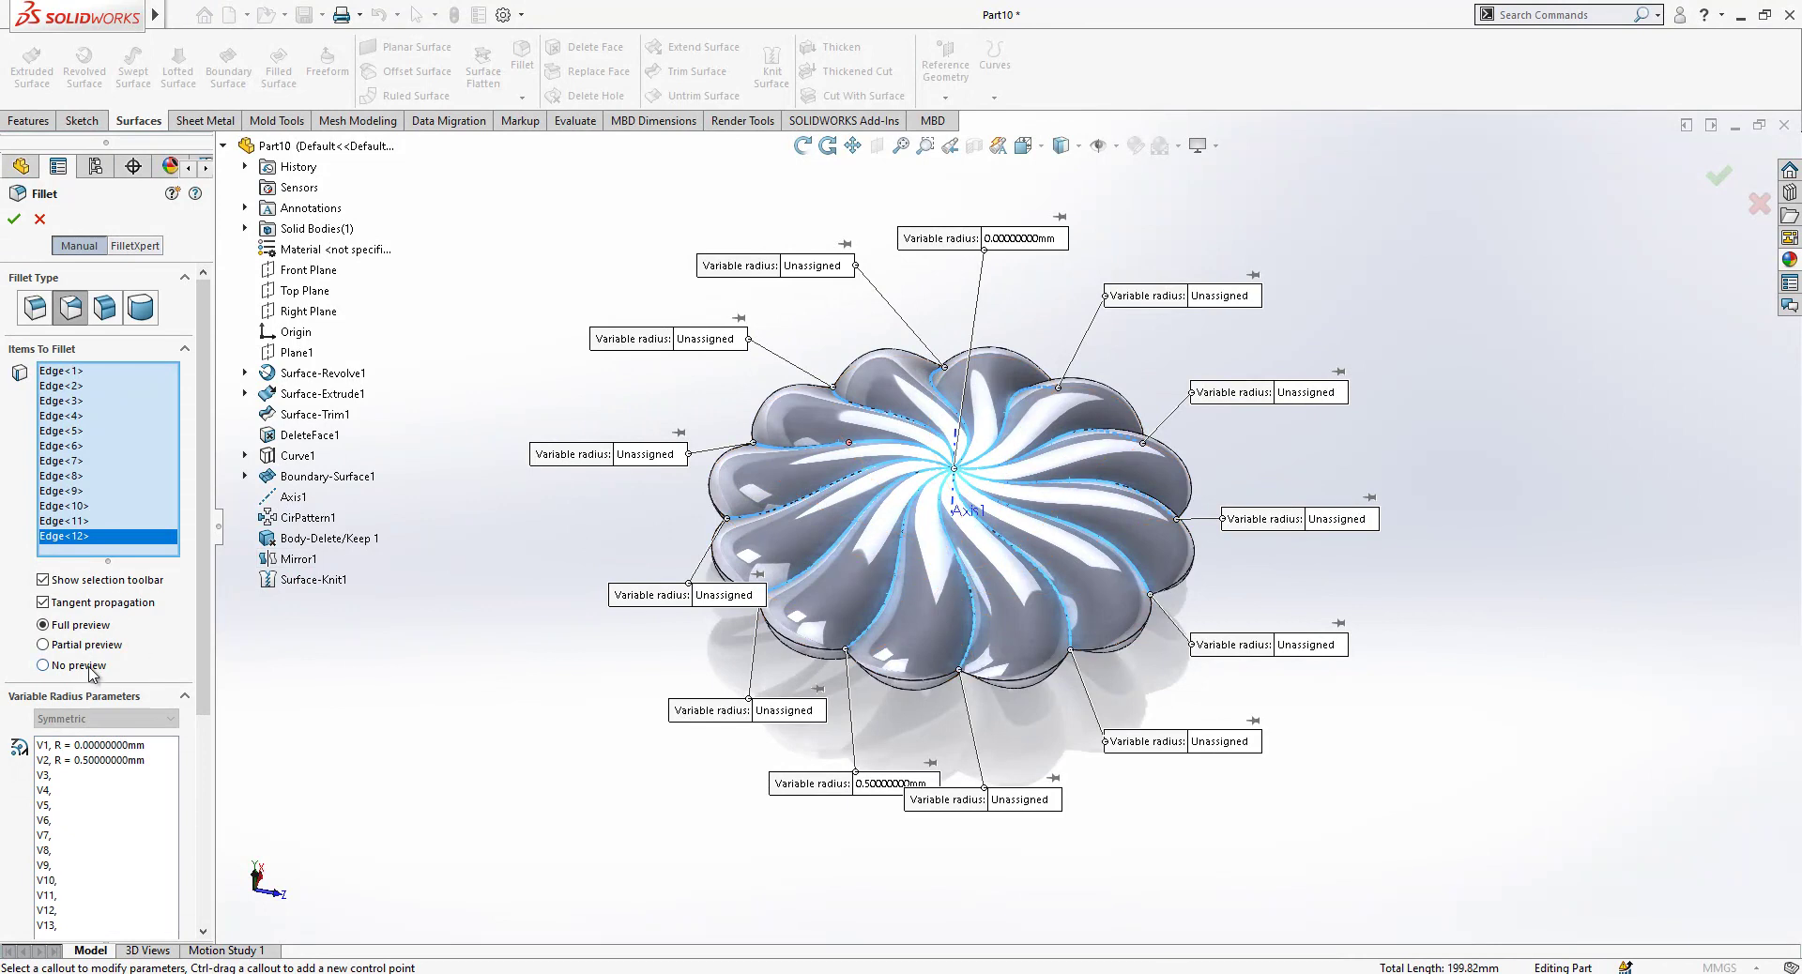
{"action": "scroll", "coordinate": [111, 629], "scroll_direction": "down", "scroll_amount": 5}
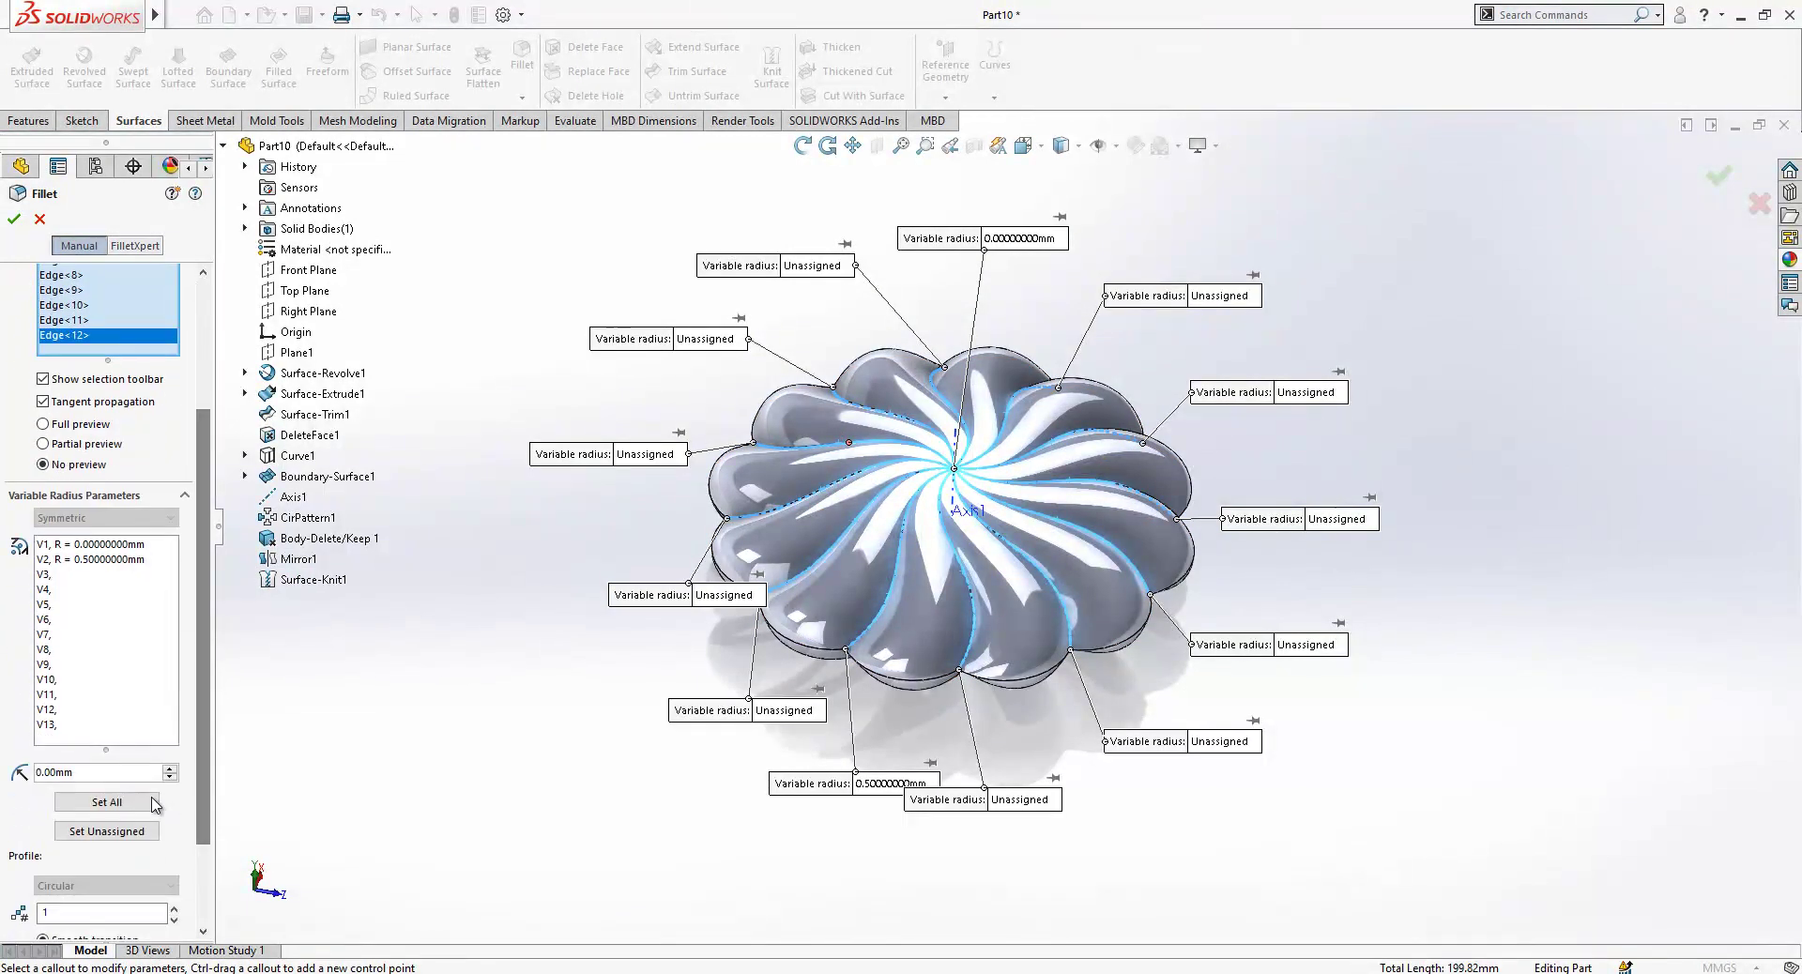
{"action": "left_click", "coordinate": [115, 560]}
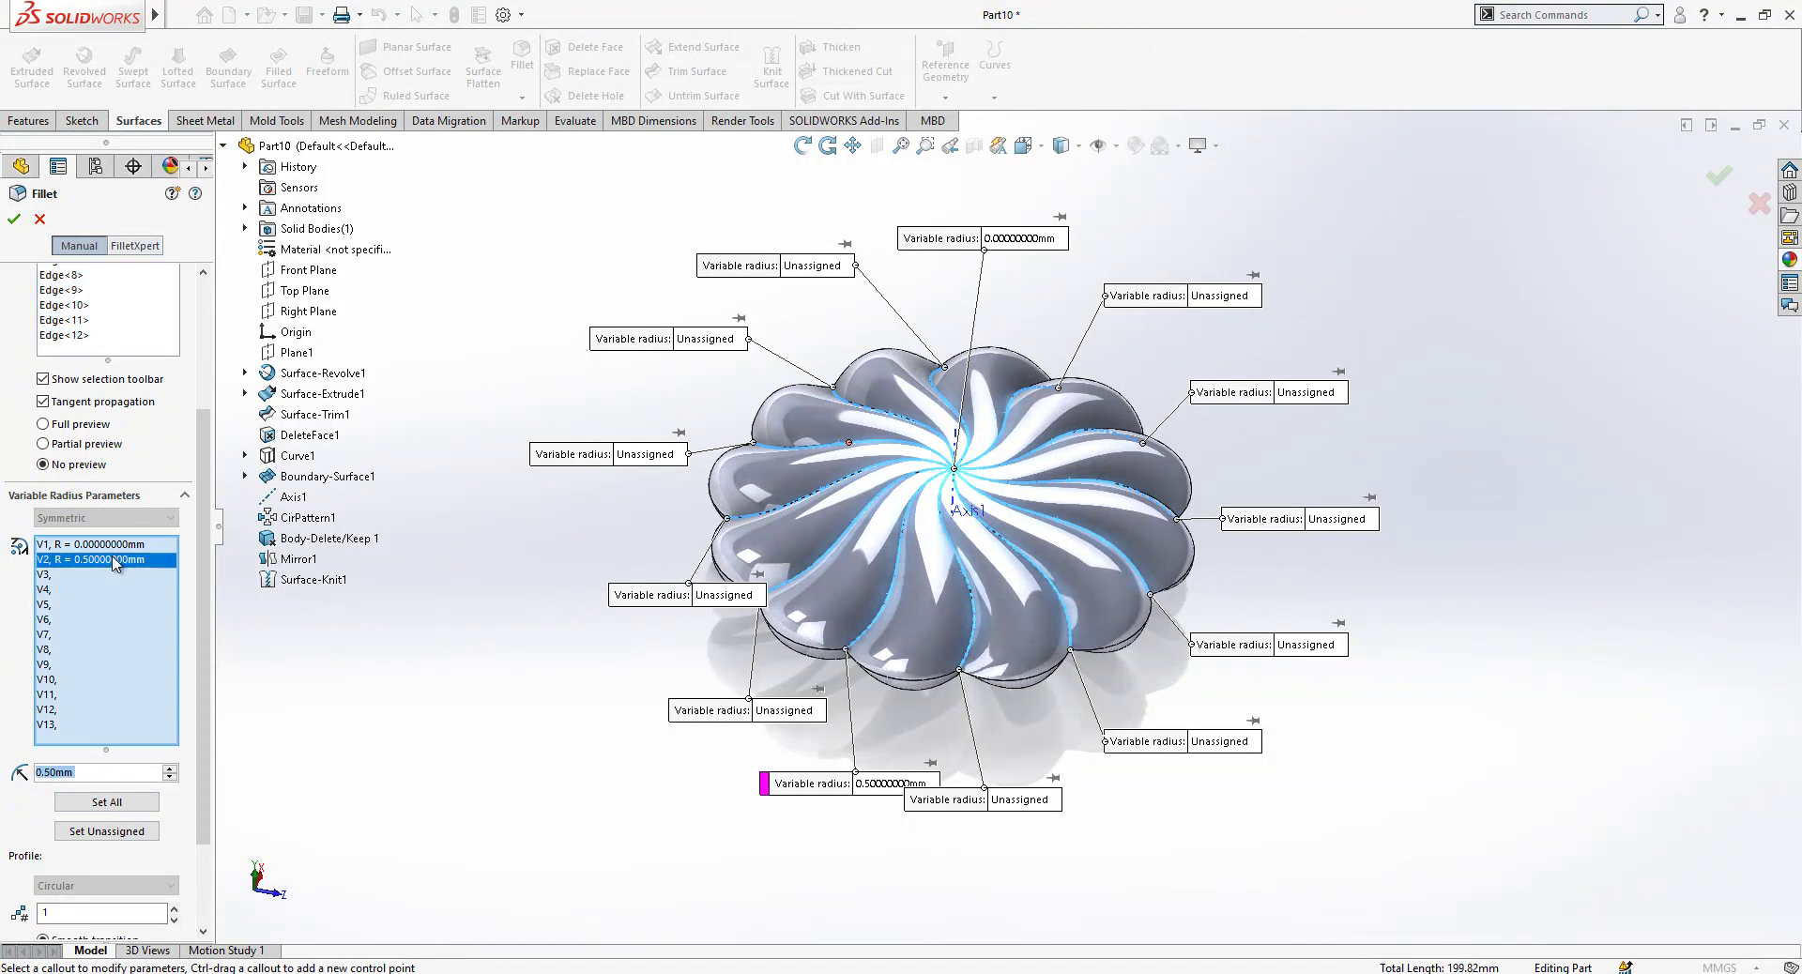
{"action": "left_click", "coordinate": [111, 803]}
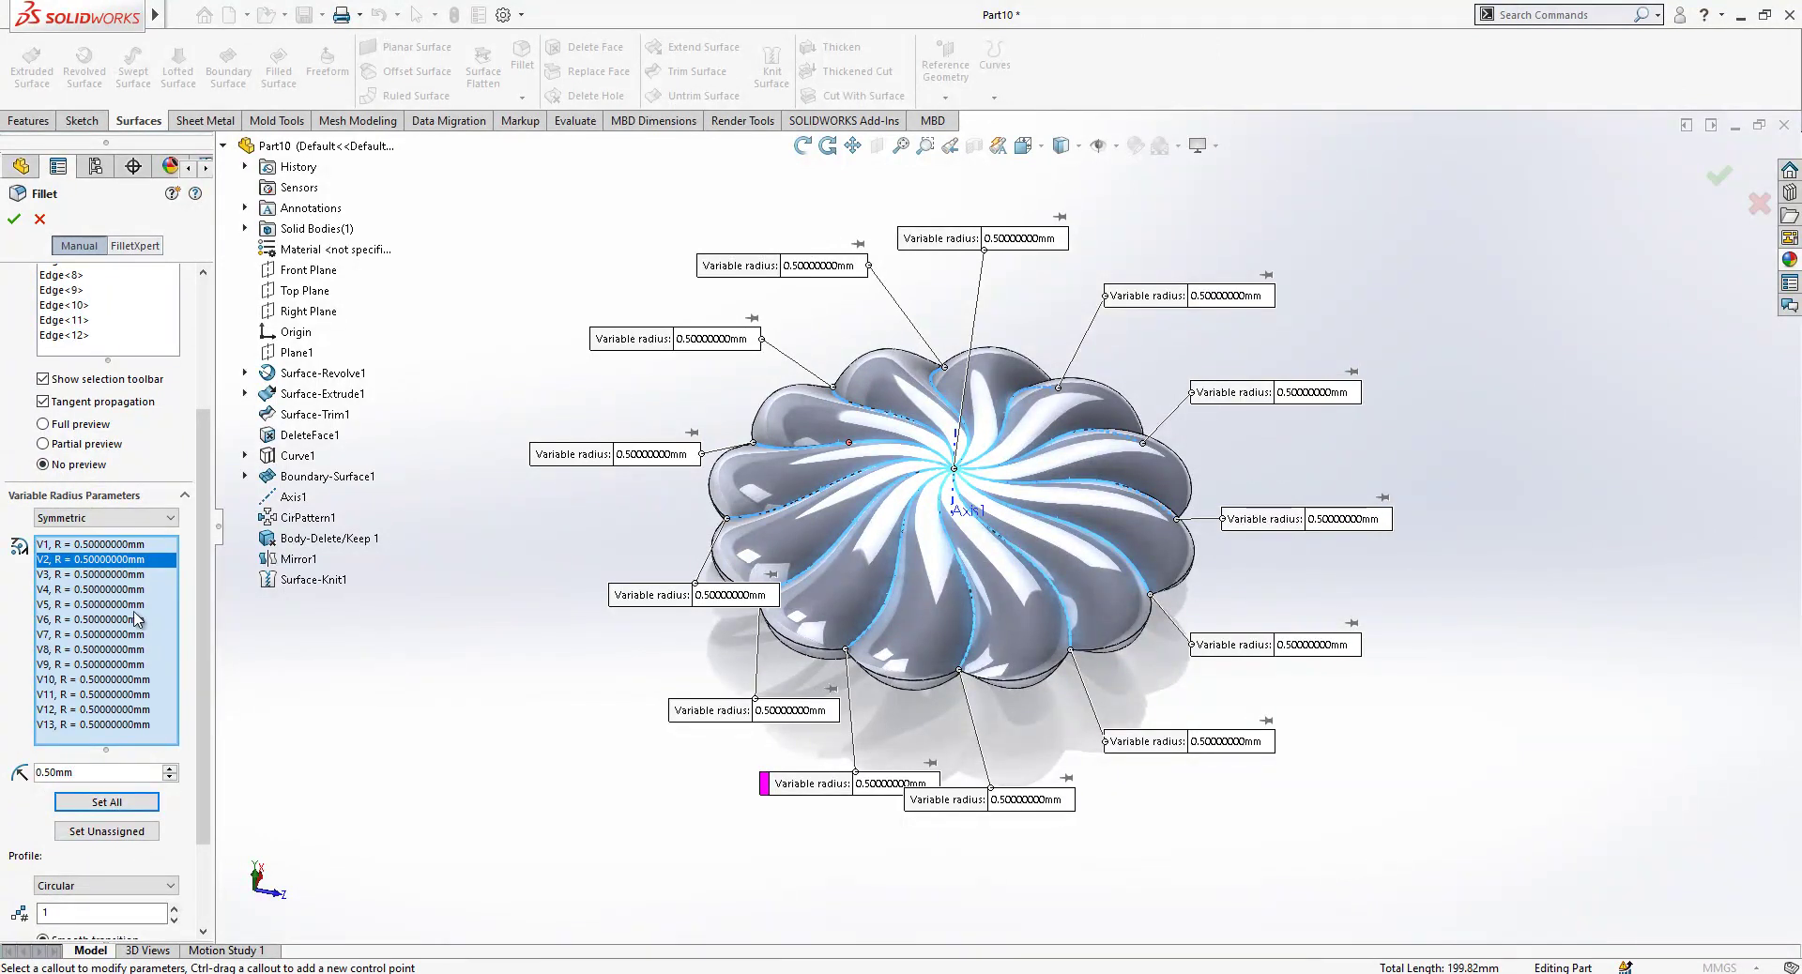
Set the fillet radius at the shared center vertex V1 to 0 mm and complete the variable-radius fillet.
{"action": "left_click", "coordinate": [1011, 240]}
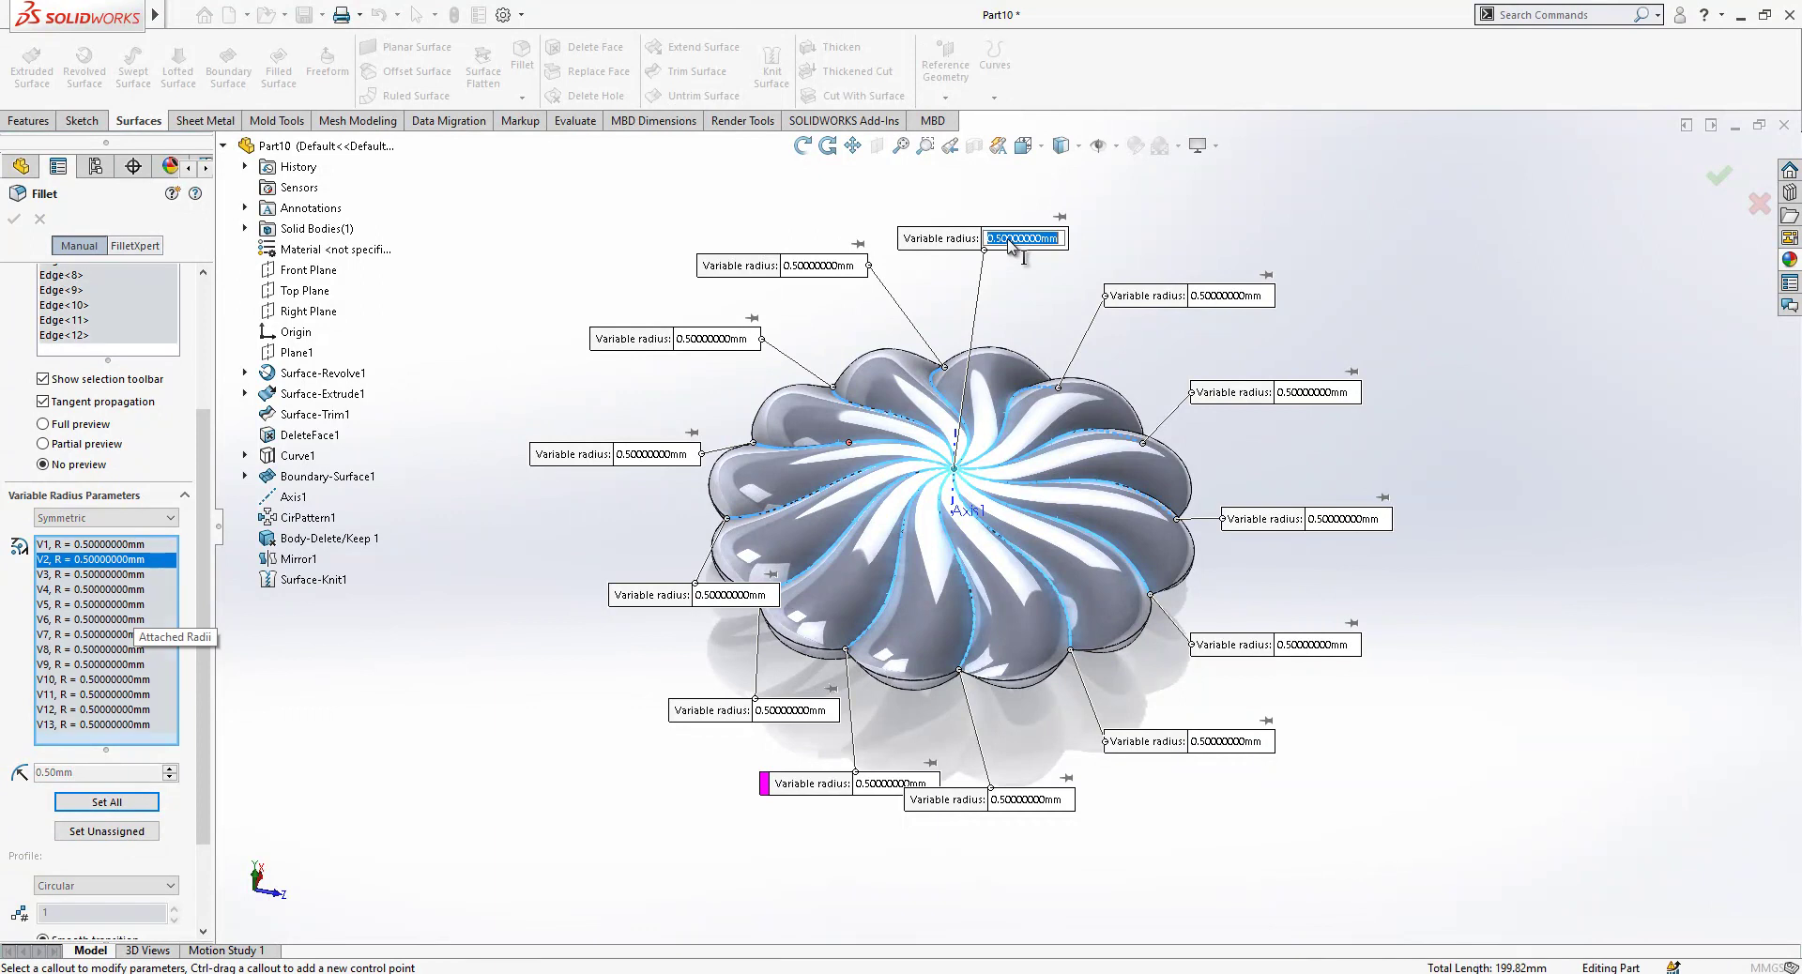
{"action": "type", "text": "0"}
{"action": "key", "text": "Return"}
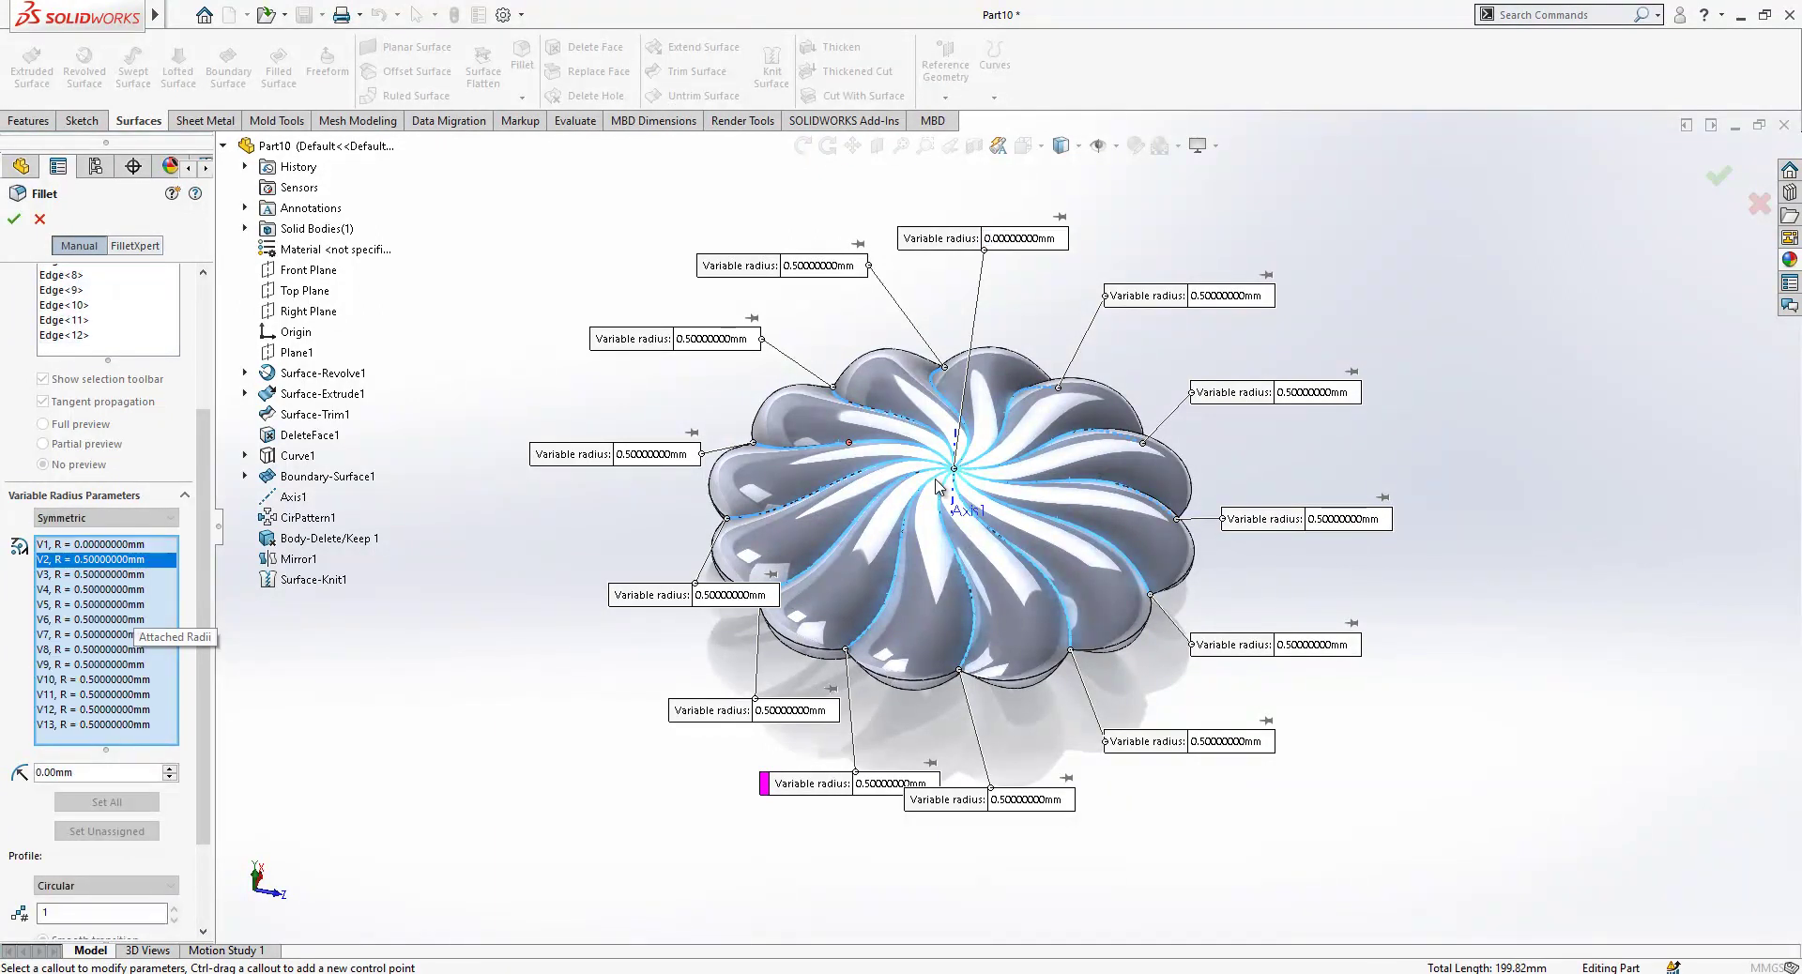
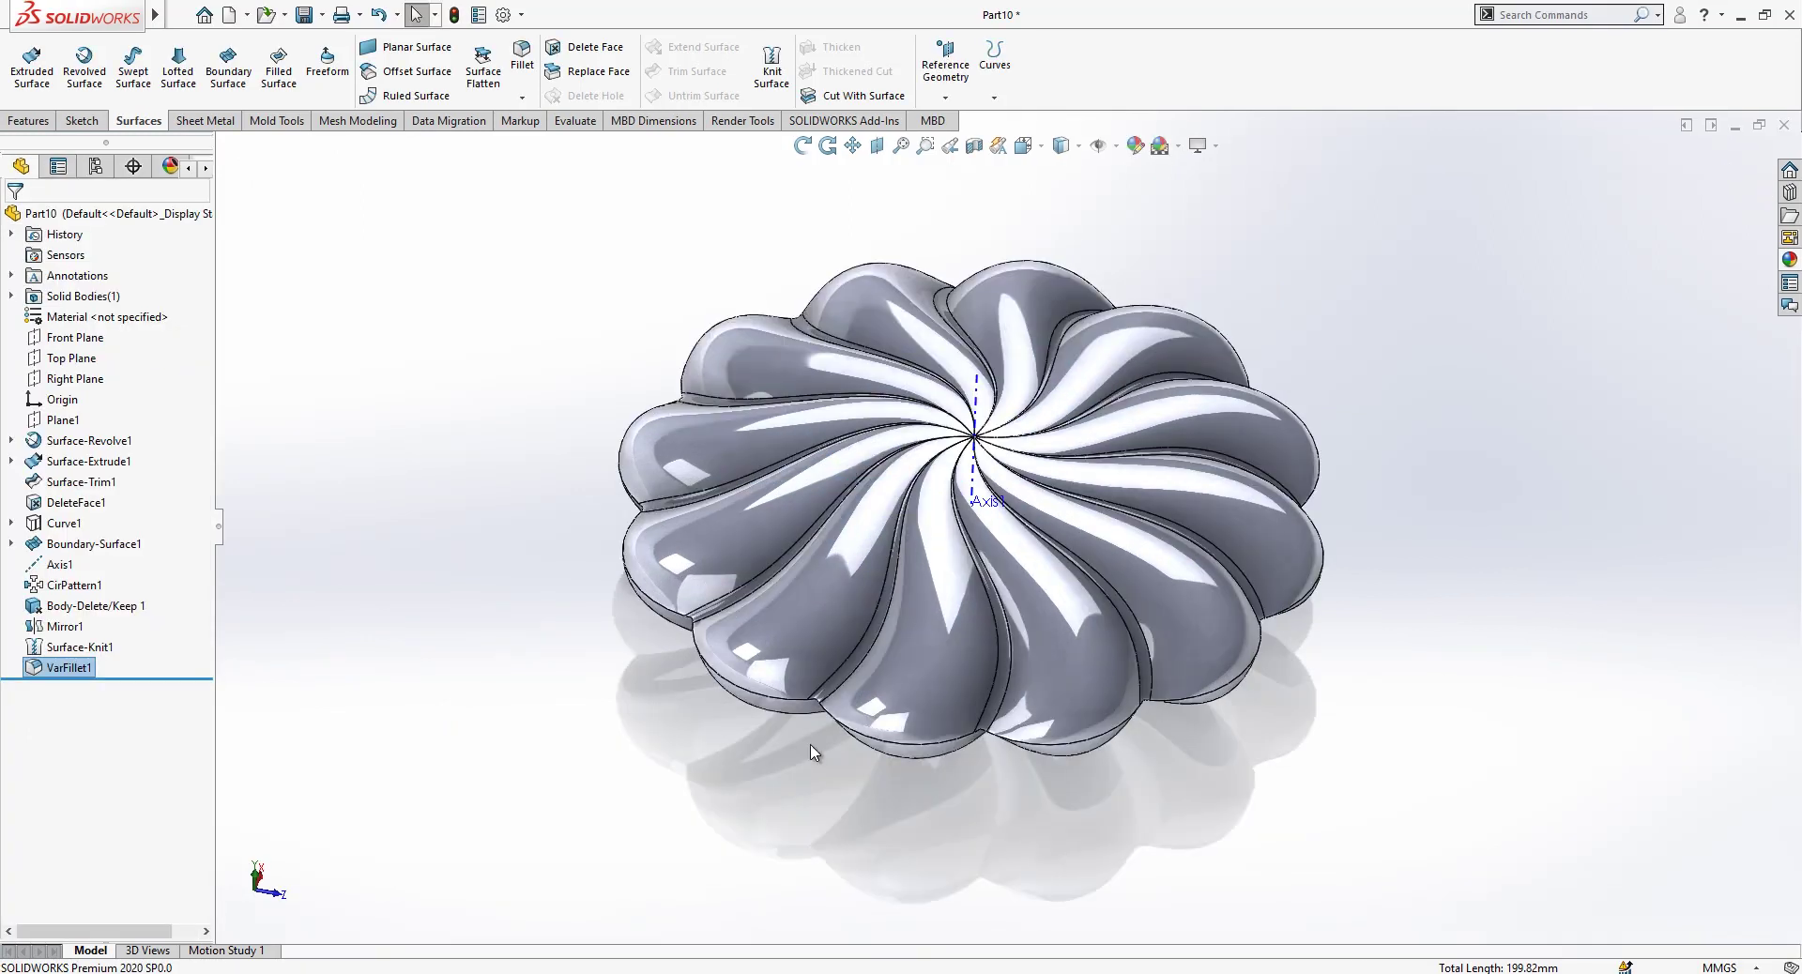
Start a second variable-radius fillet for the opposite face's seams, with 1 intermediate control point and a 0.5 mm radius.
{"action": "middle_click_drag", "start_coordinate": [1155, 551], "coordinate": [742, 490]}
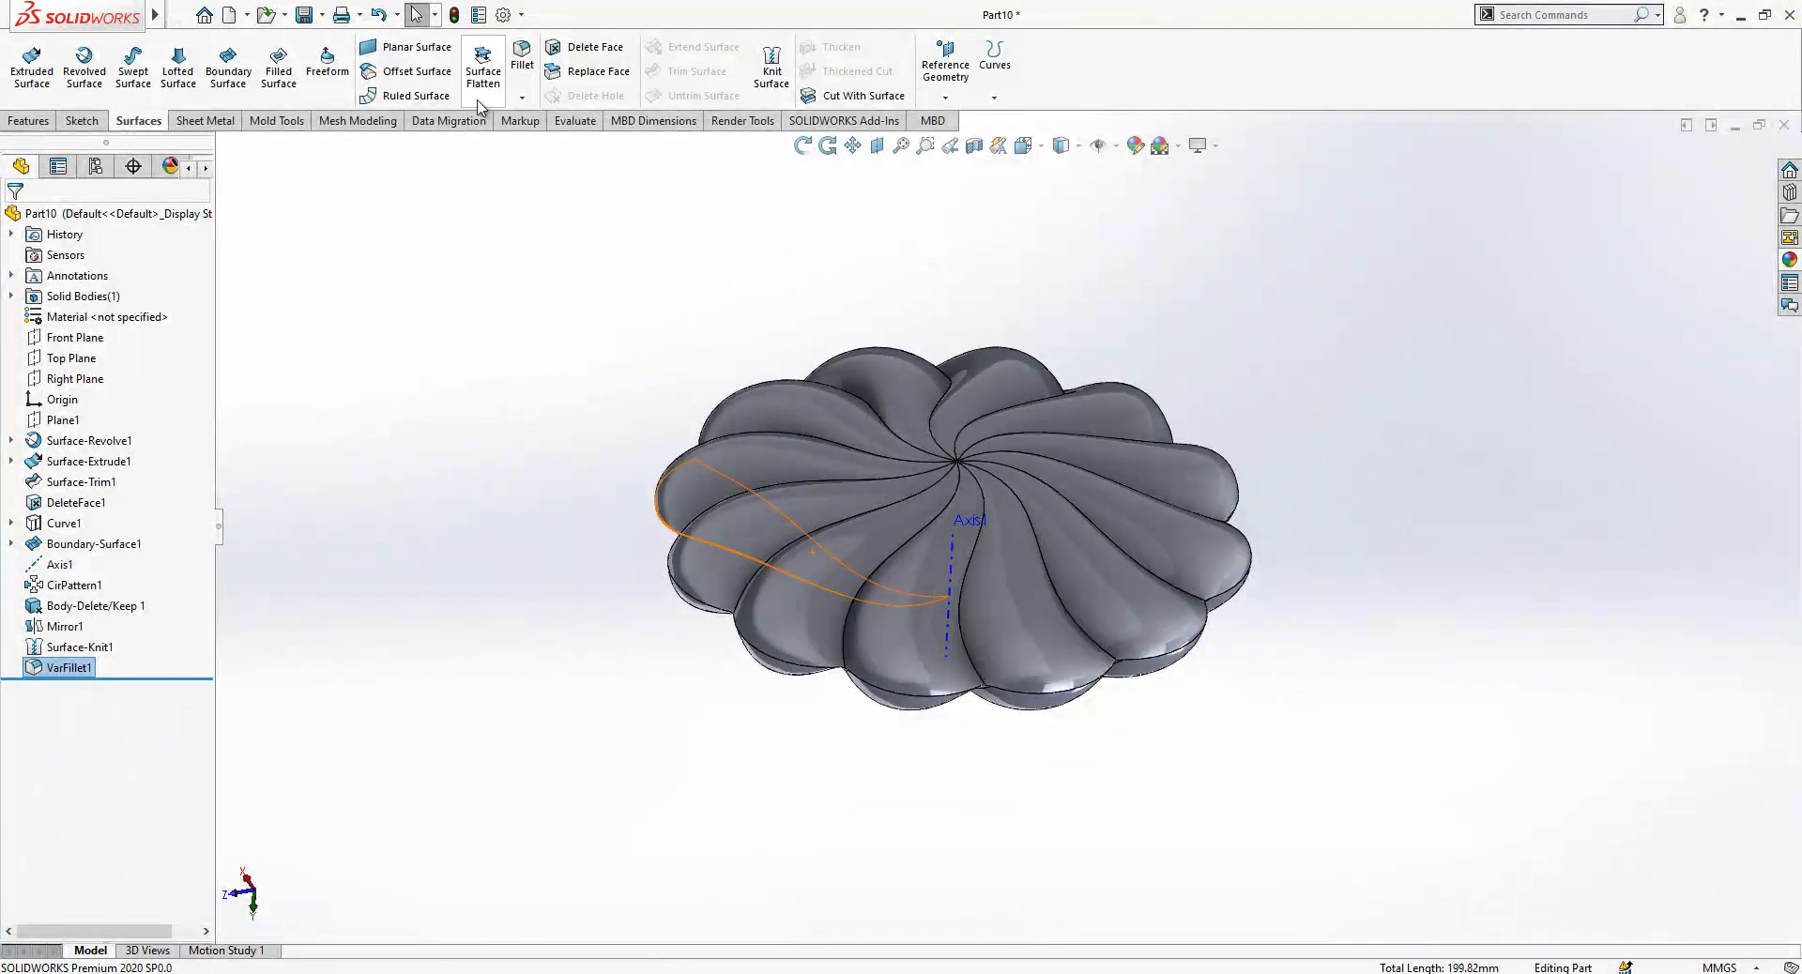
{"action": "left_click", "coordinate": [522, 65]}
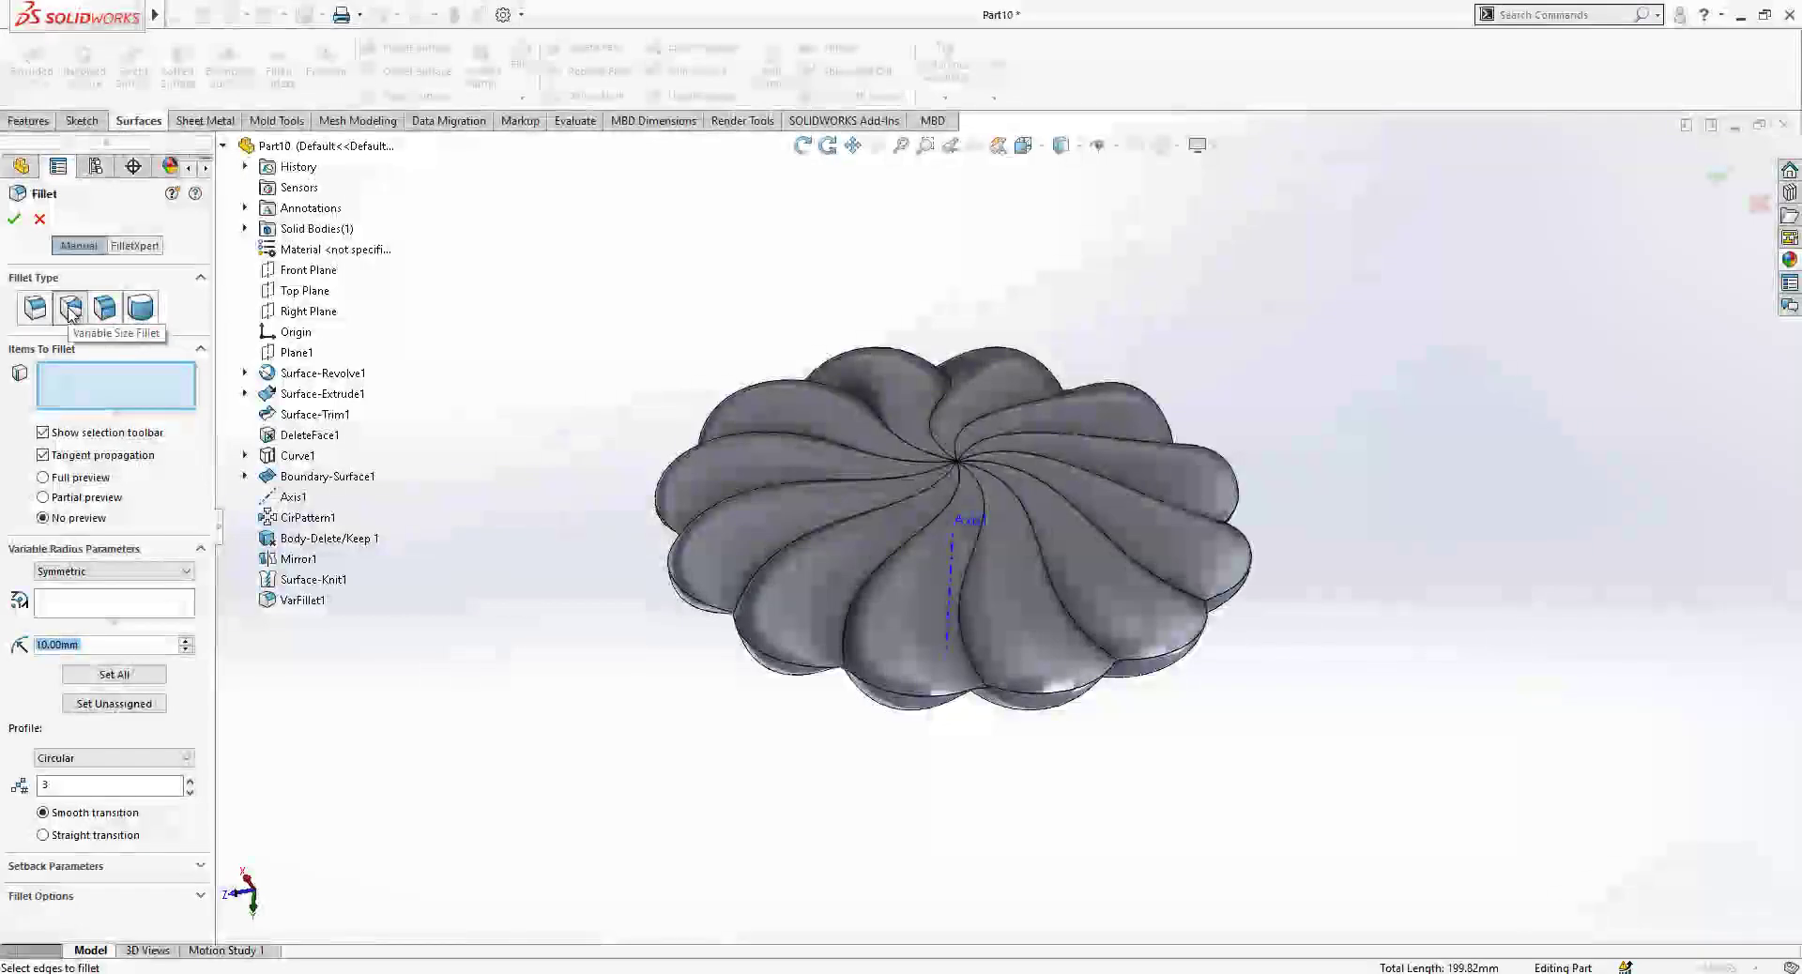
{"action": "left_click_drag", "start_coordinate": [71, 785], "coordinate": [23, 791]}
{"action": "type", "text": "1"}
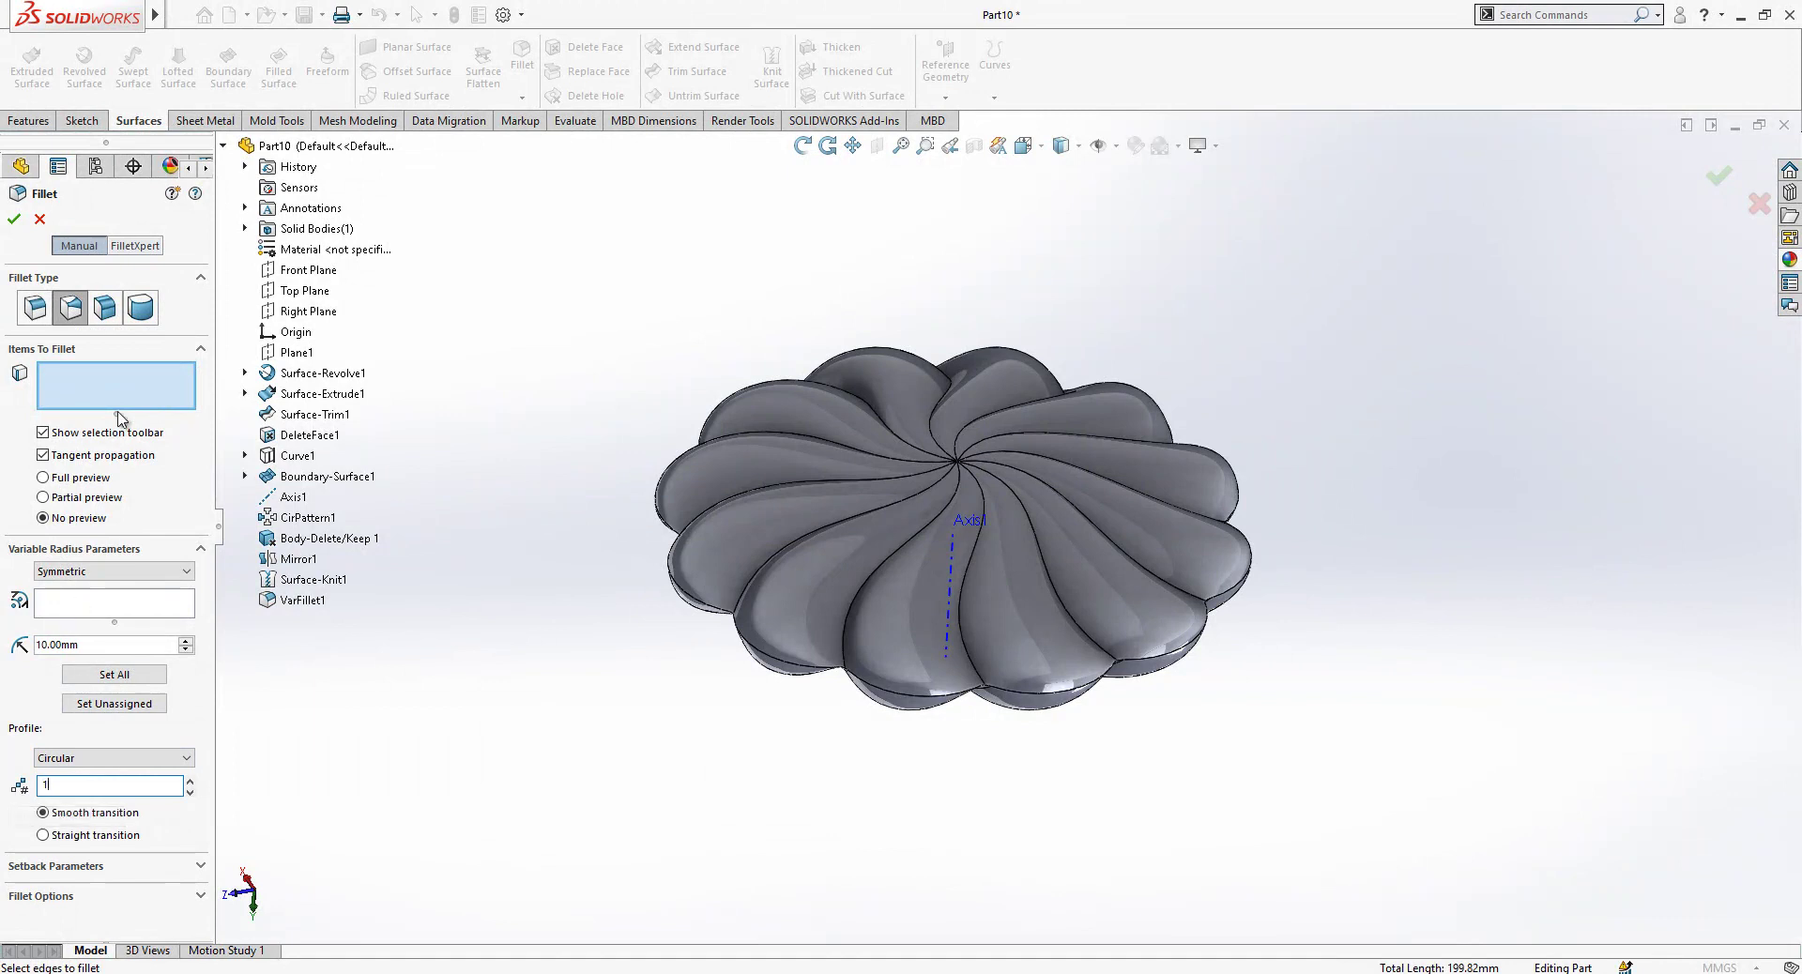
{"action": "left_click_drag", "start_coordinate": [81, 645], "coordinate": [0, 646]}
{"action": "key", "text": "Return"}
{"action": "left_click", "coordinate": [94, 388]}
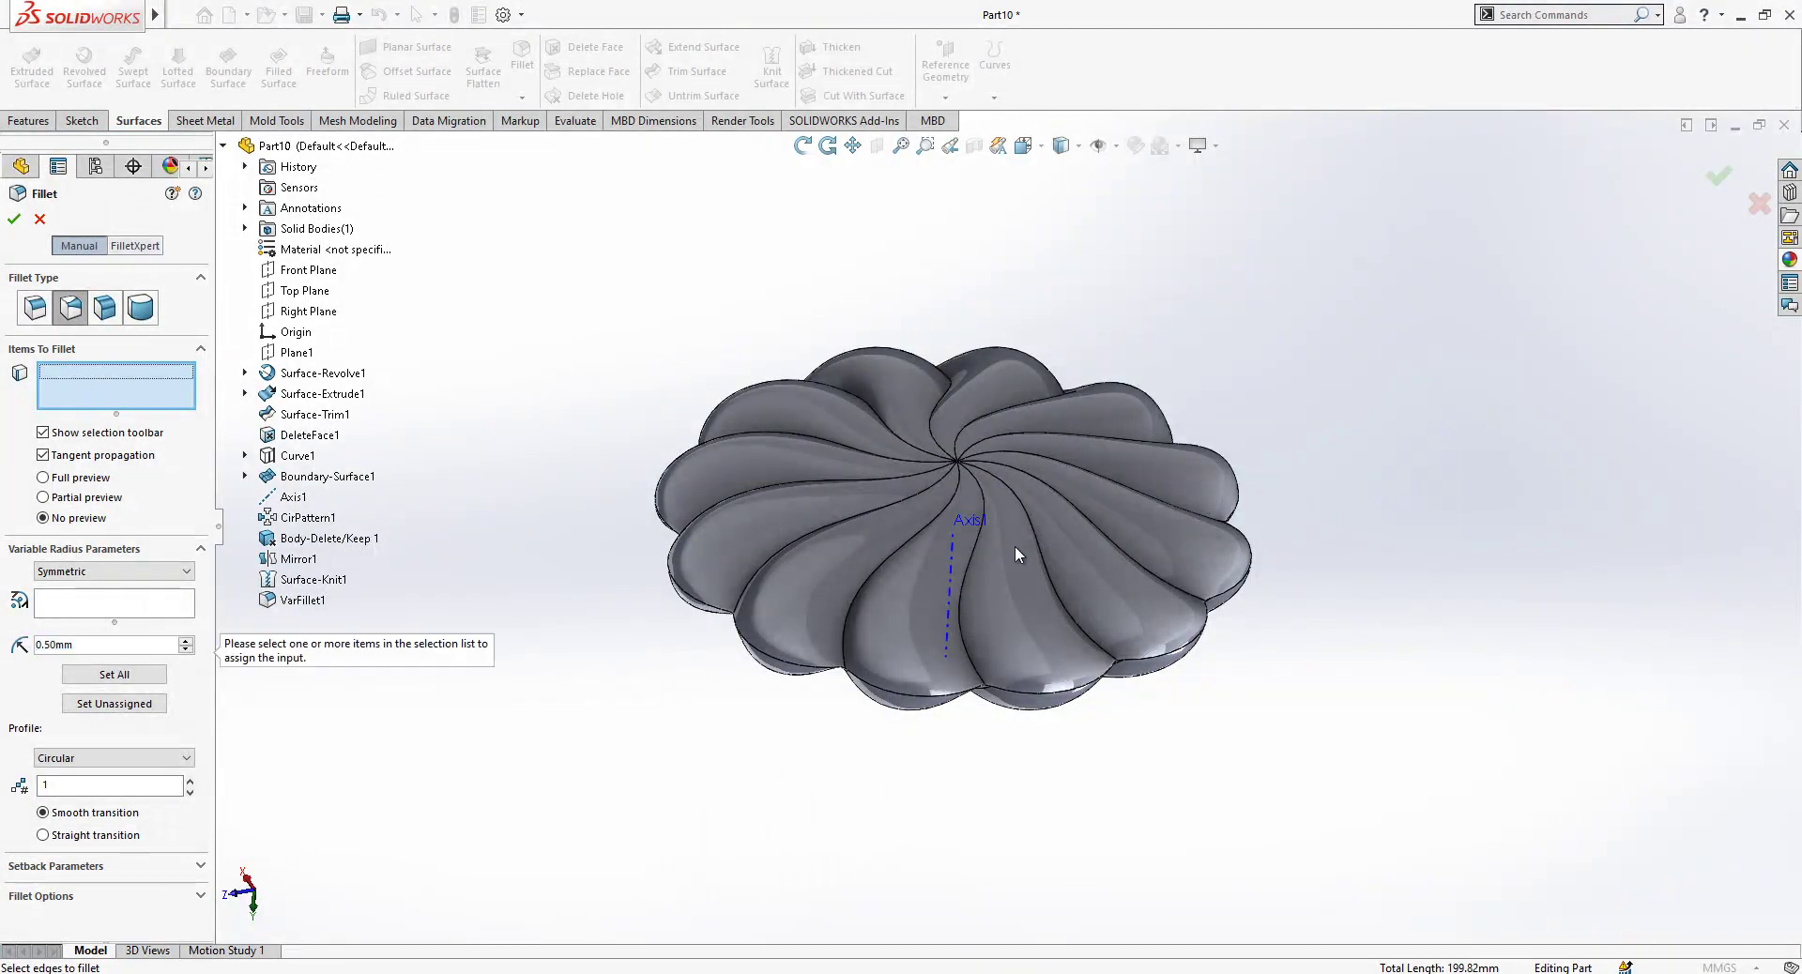
Add all seam edges between the petals on the unfilleted face to the variable-radius fillet.
{"action": "left_click", "coordinate": [926, 527]}
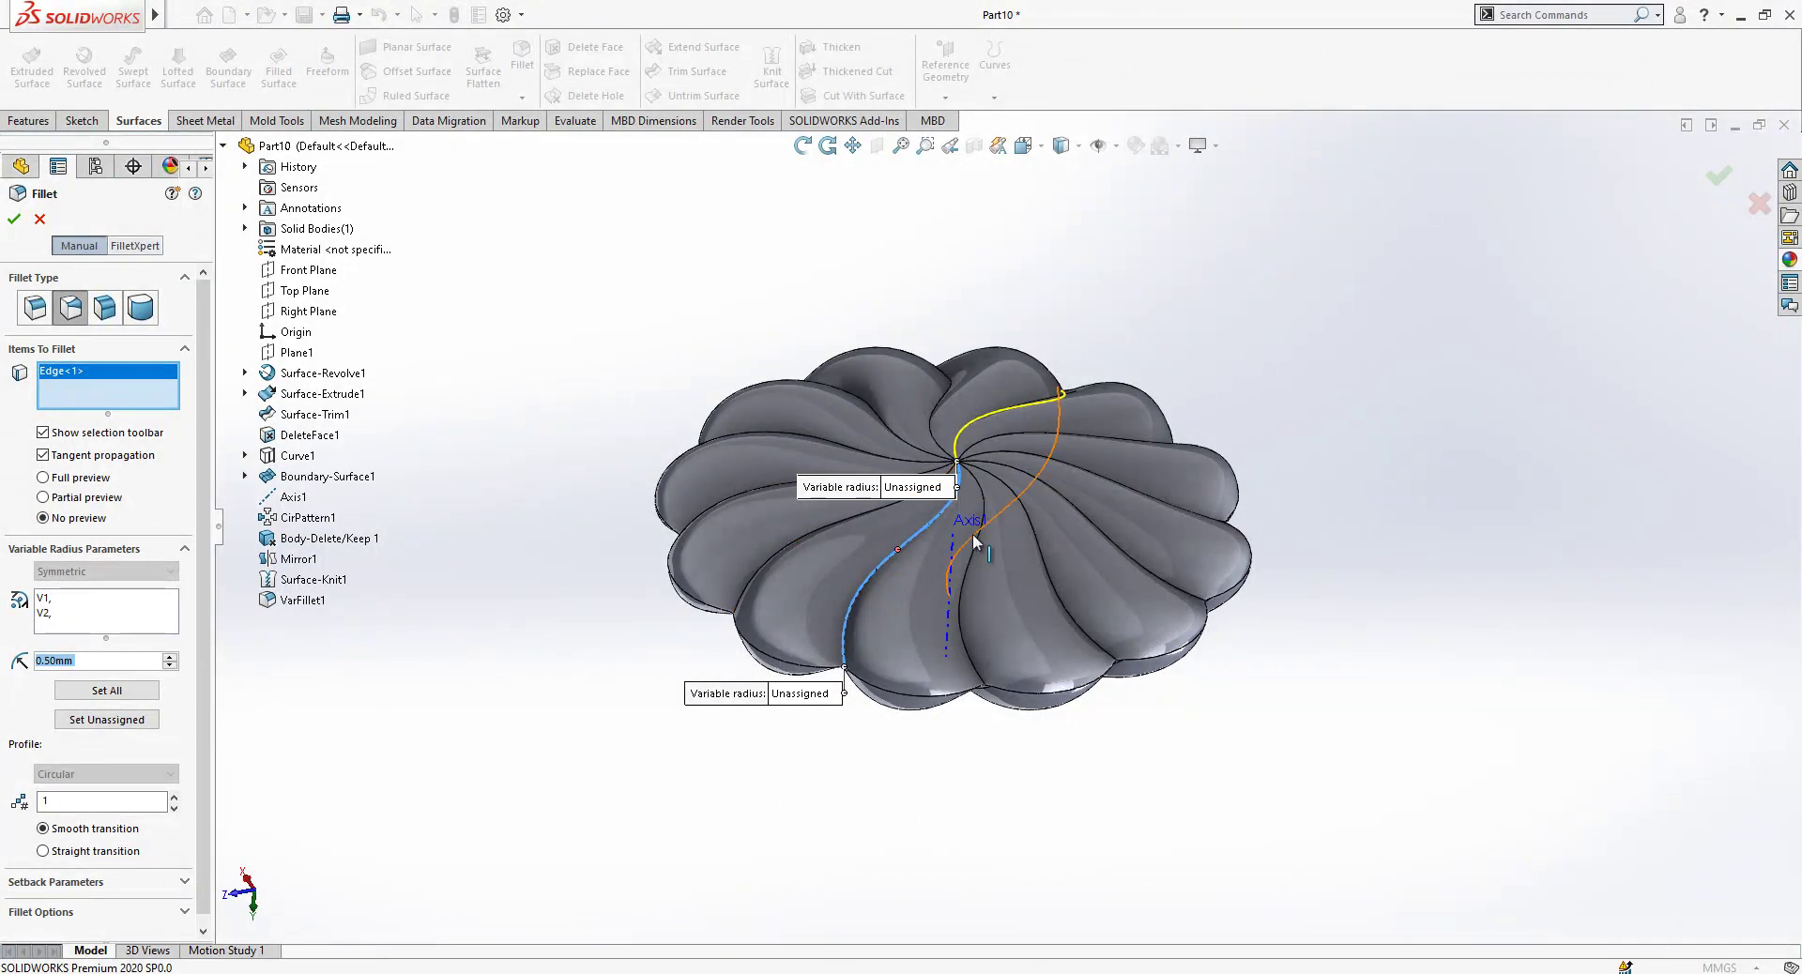
{"action": "left_click", "coordinate": [976, 547]}
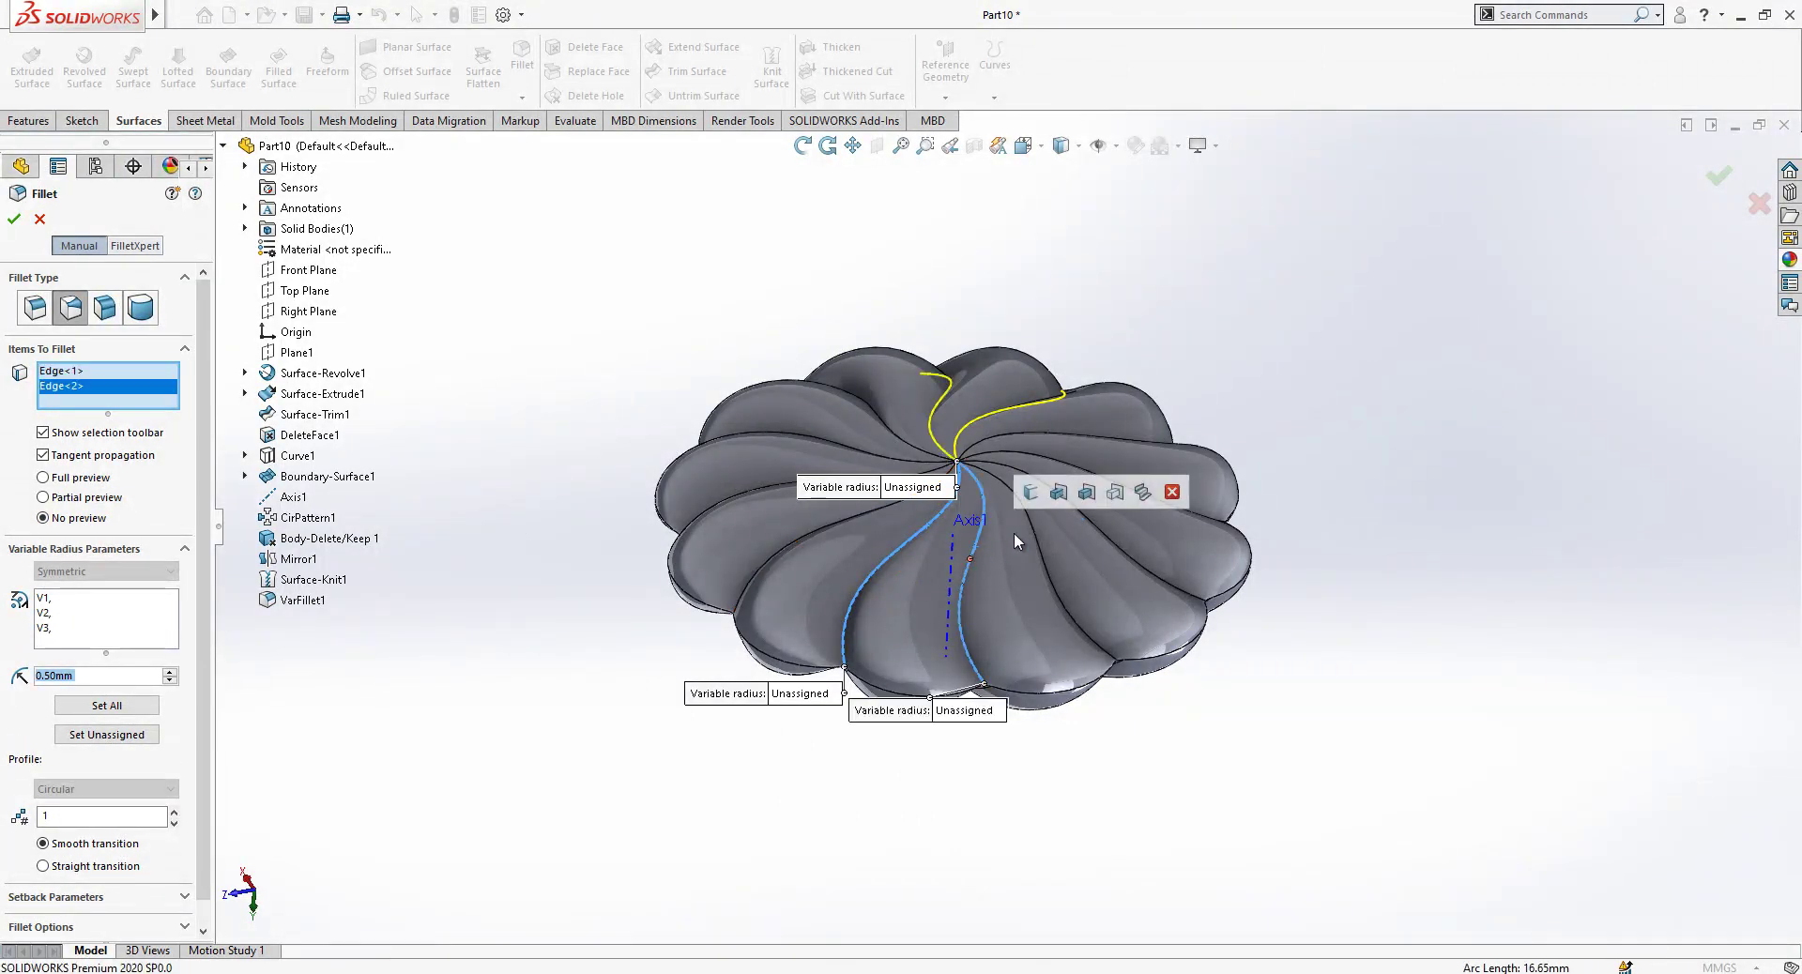
{"action": "left_click", "coordinate": [1060, 494]}
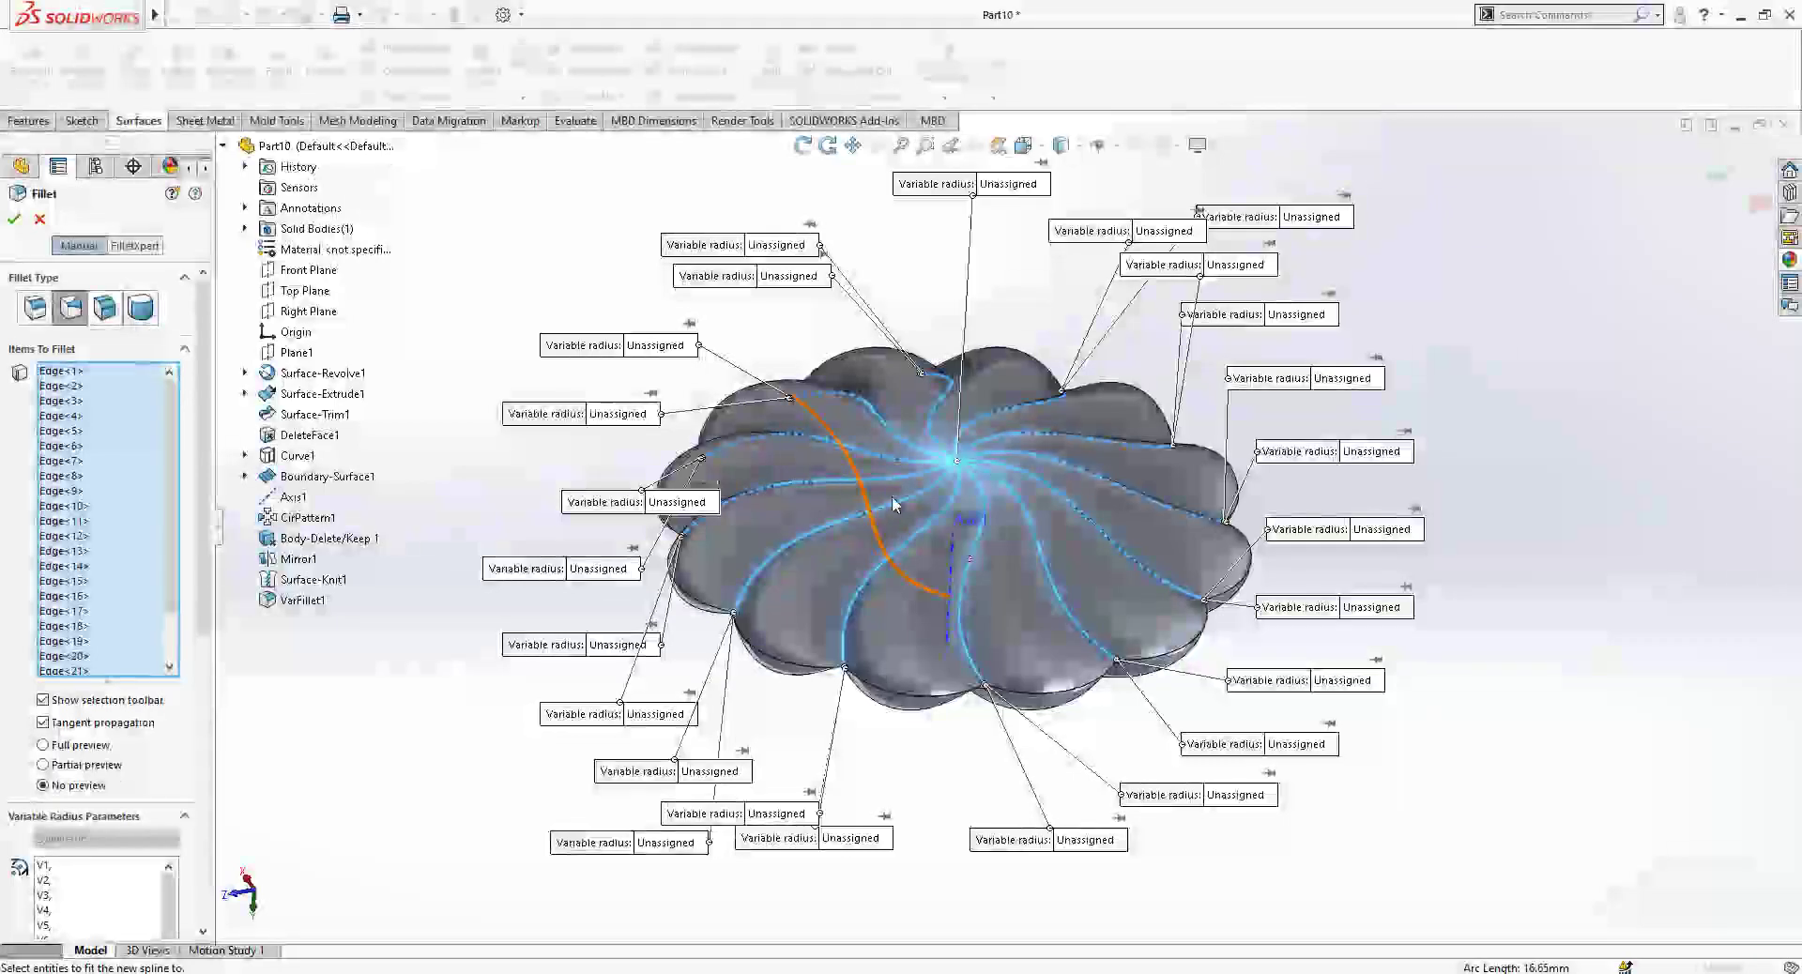
{"action": "scroll", "coordinate": [975, 544], "scroll_direction": "up", "scroll_amount": 1}
{"action": "mouse_move", "coordinate": [978, 531]}
{"action": "middle_mouse_down"}
{"action": "mouse_move", "coordinate": [965, 644]}
{"action": "mouse_move", "coordinate": [979, 537]}
{"action": "middle_mouse_up"}
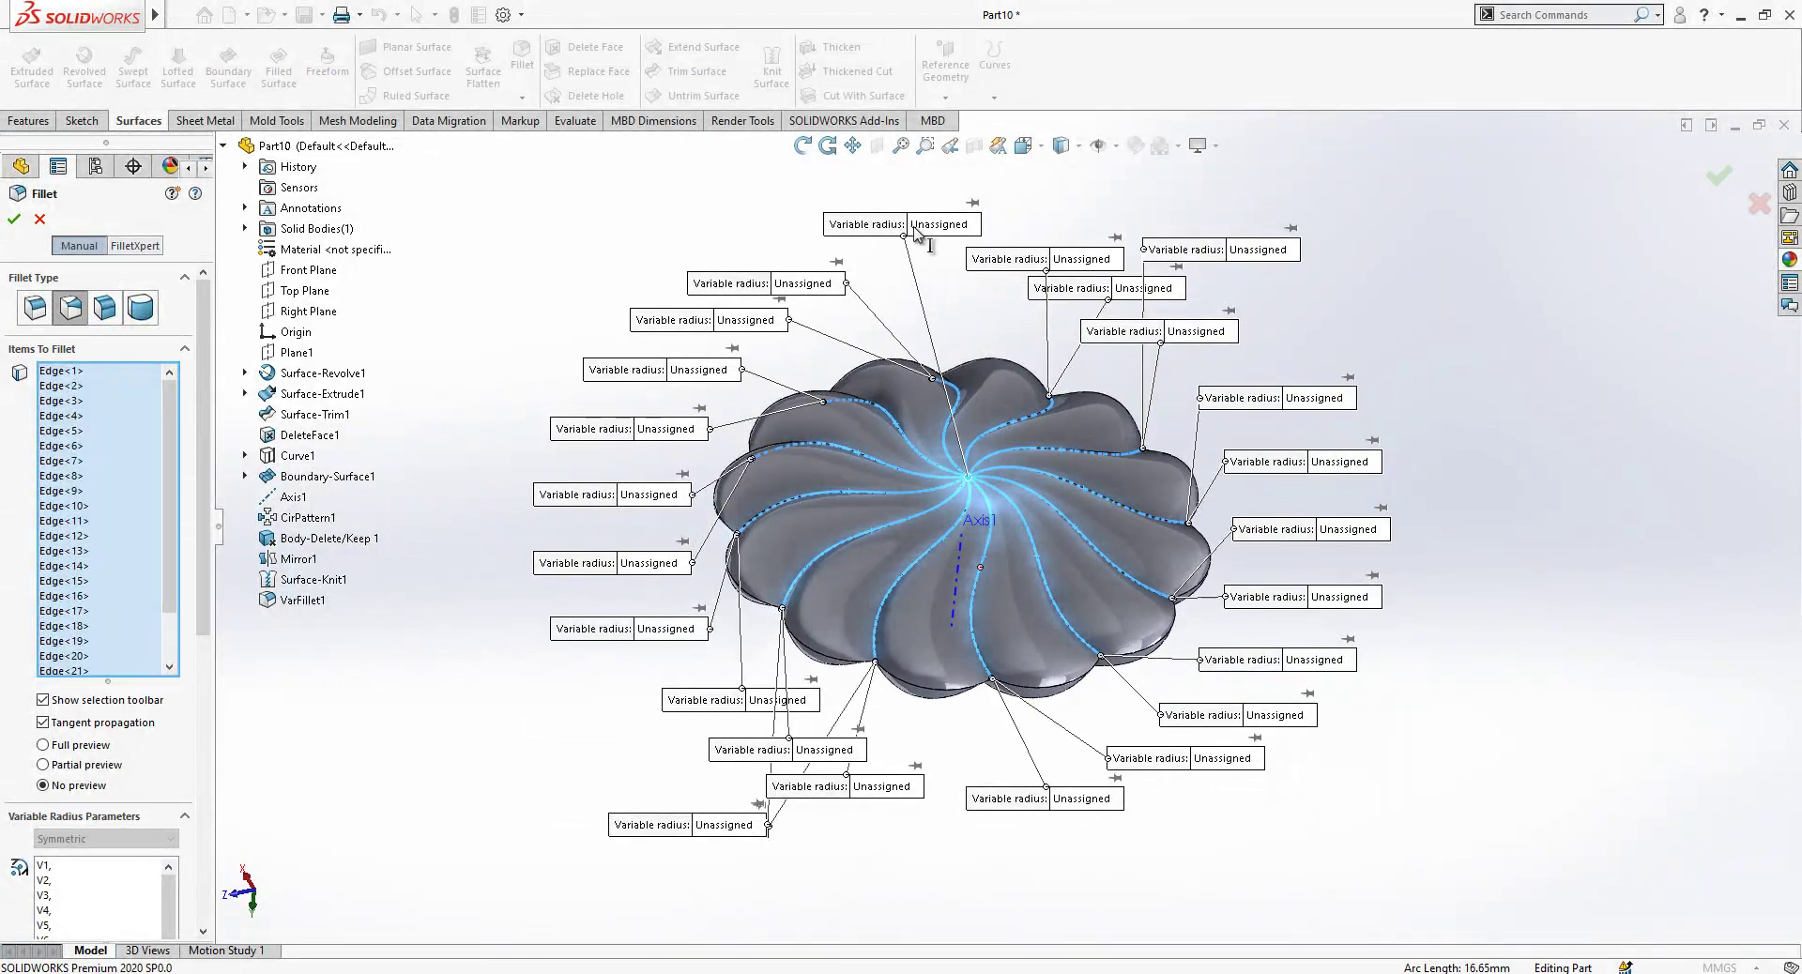
Set the radius at the center vertex V1 to 0.5 mm and apply it to all the other seam vertices.
{"action": "left_click", "coordinate": [964, 232]}
{"action": "type", "text": "0.5"}
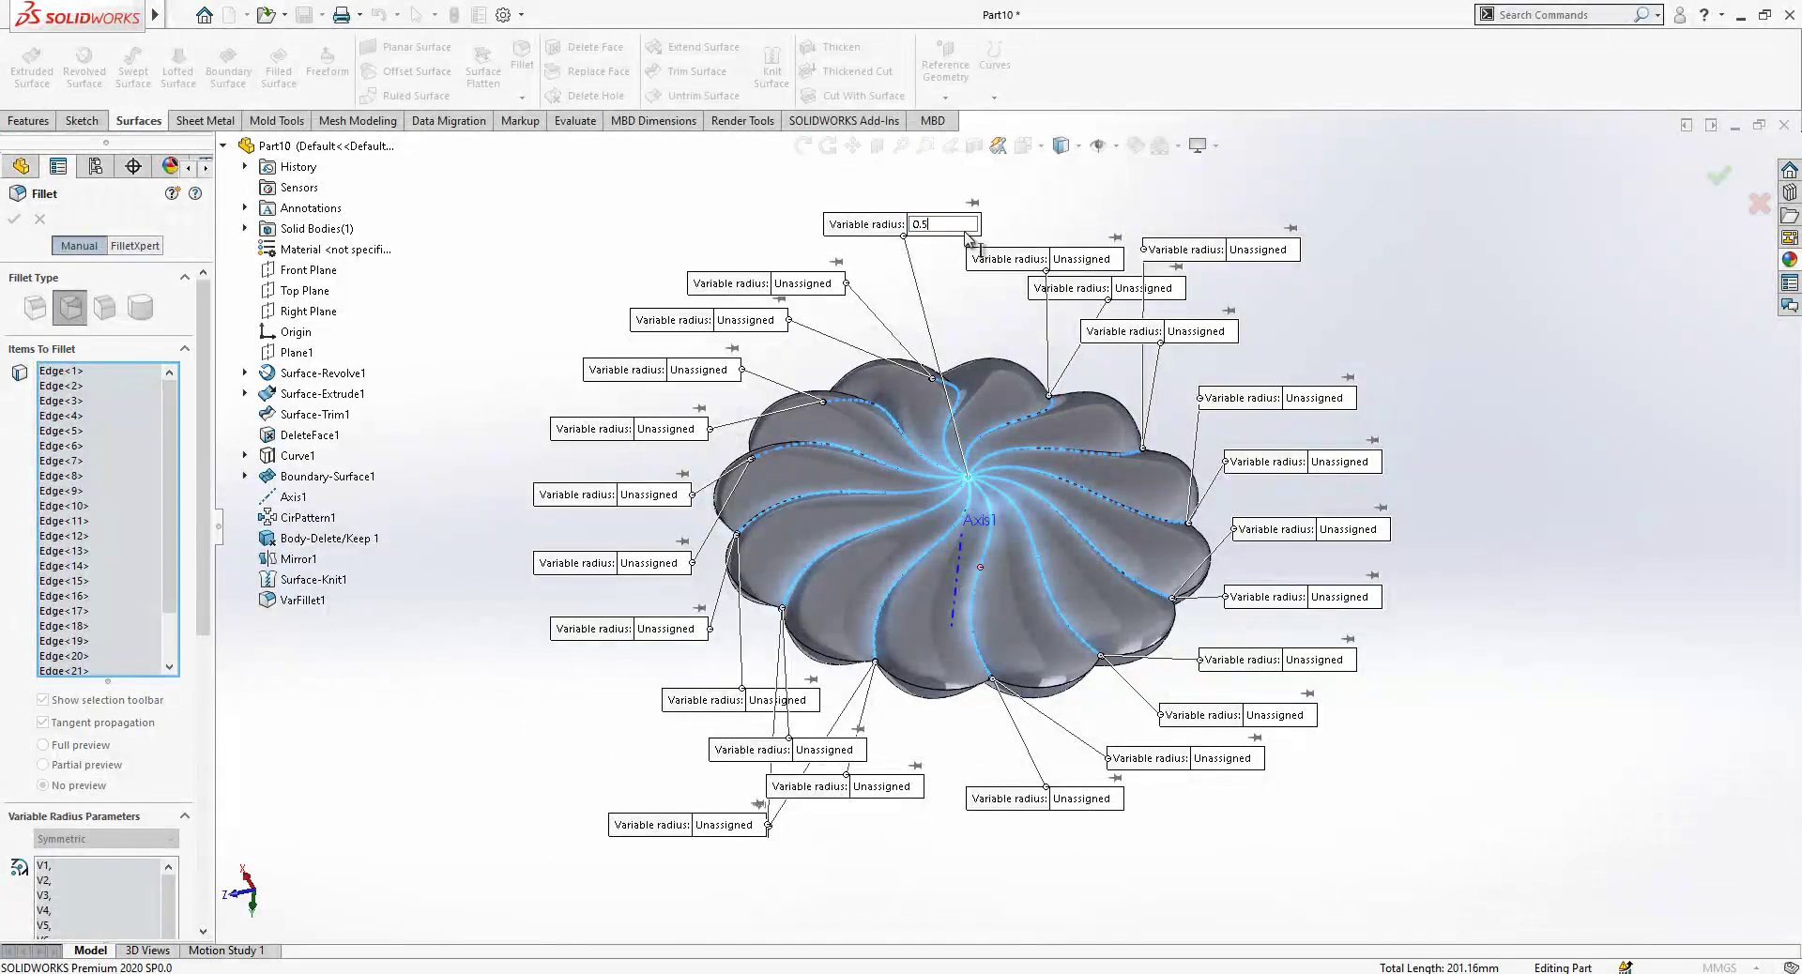
{"action": "key", "text": "Return"}
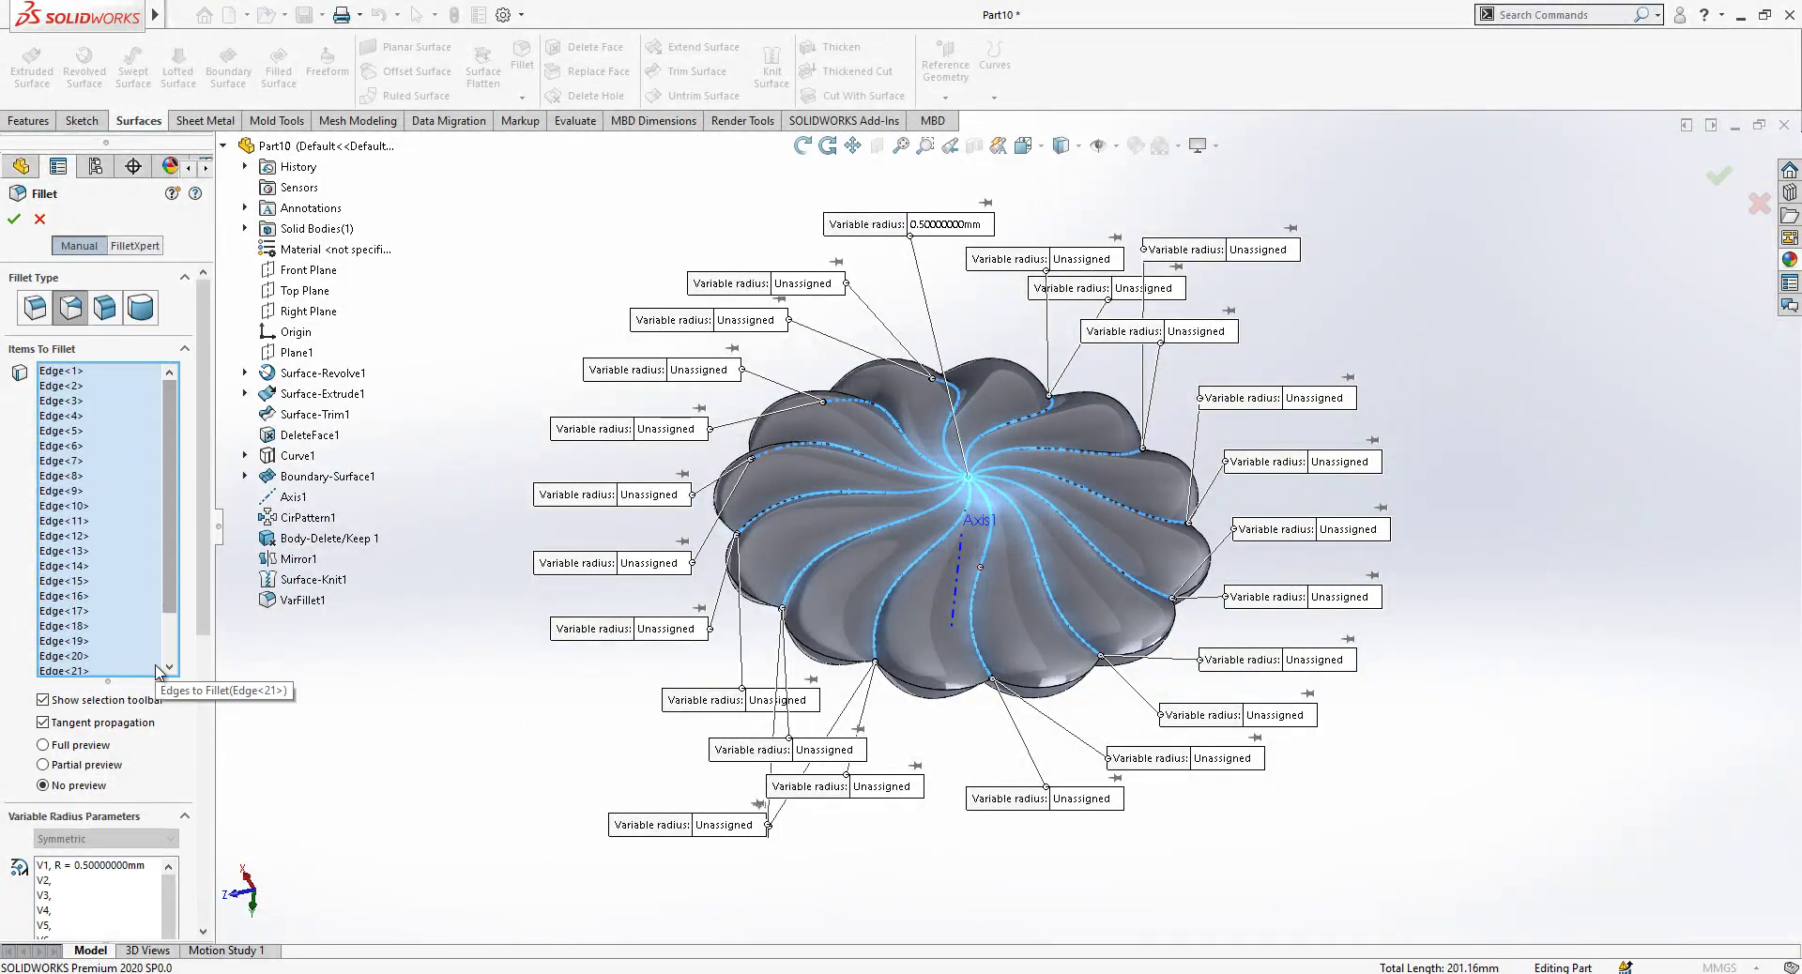
{"action": "scroll", "coordinate": [199, 620], "scroll_direction": "down", "scroll_amount": 5}
{"action": "left_click", "coordinate": [120, 926]}
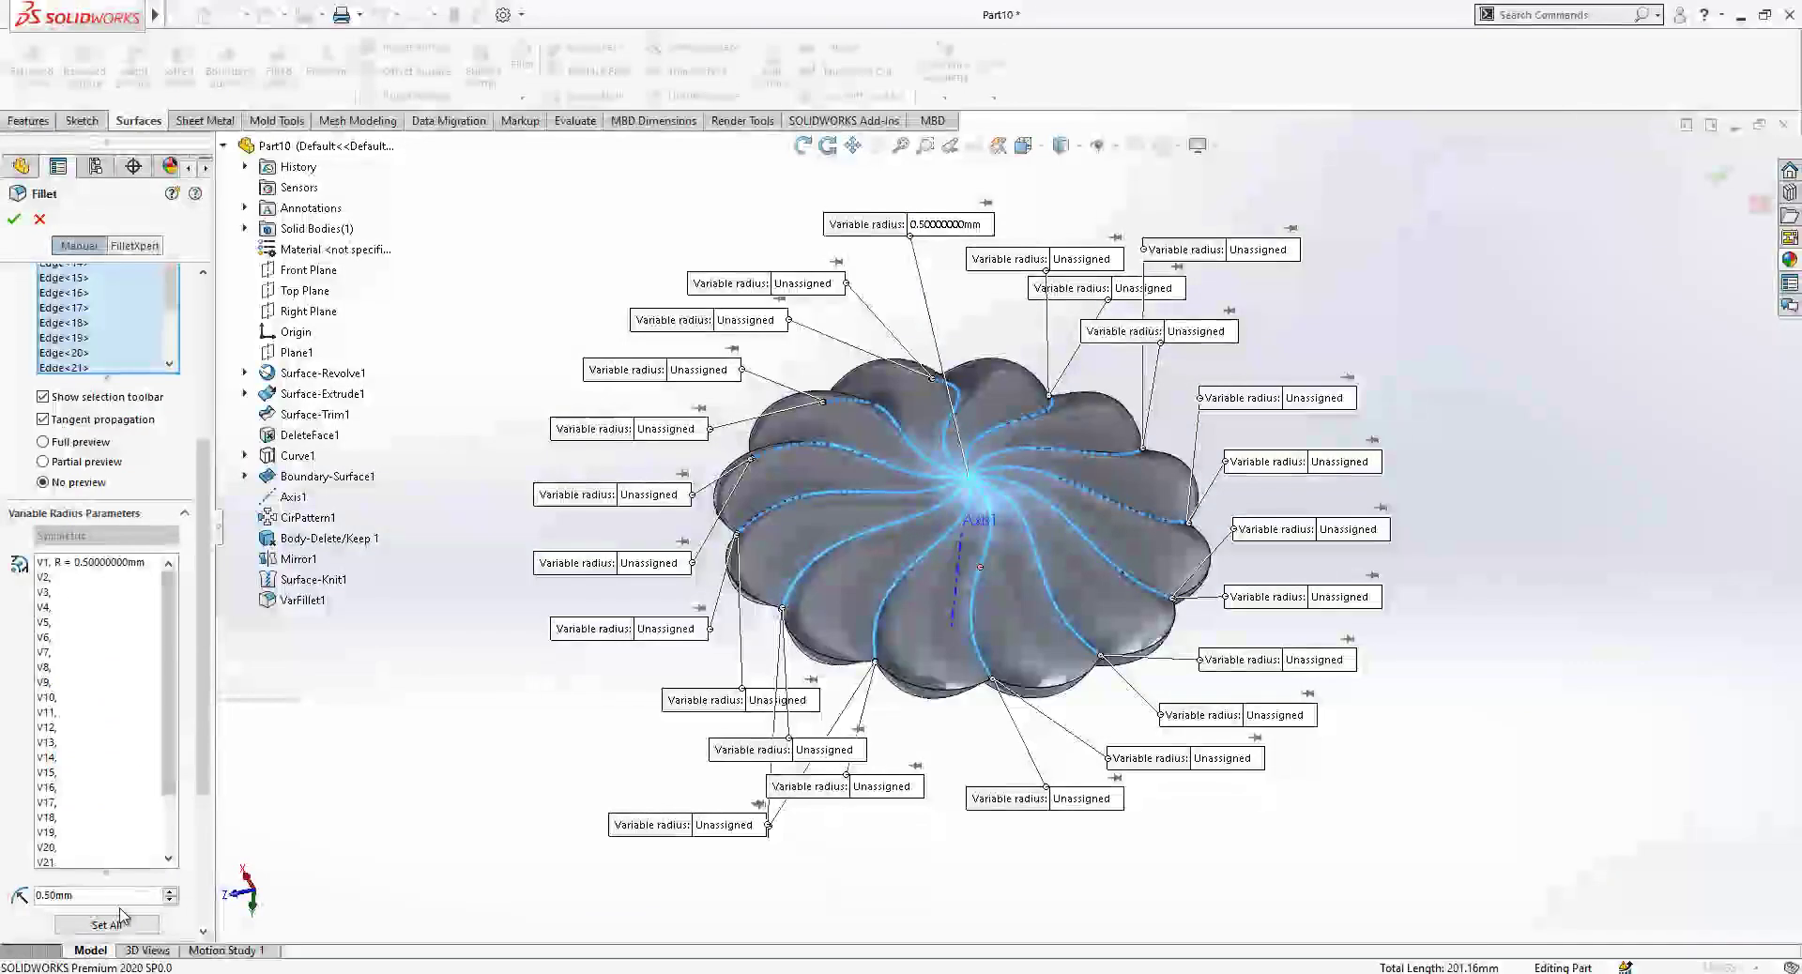
Set the center vertex V1 radius to 0 mm and try to create the fillet on the second face's seams.
{"action": "left_click", "coordinate": [938, 225]}
{"action": "type", "text": "0"}
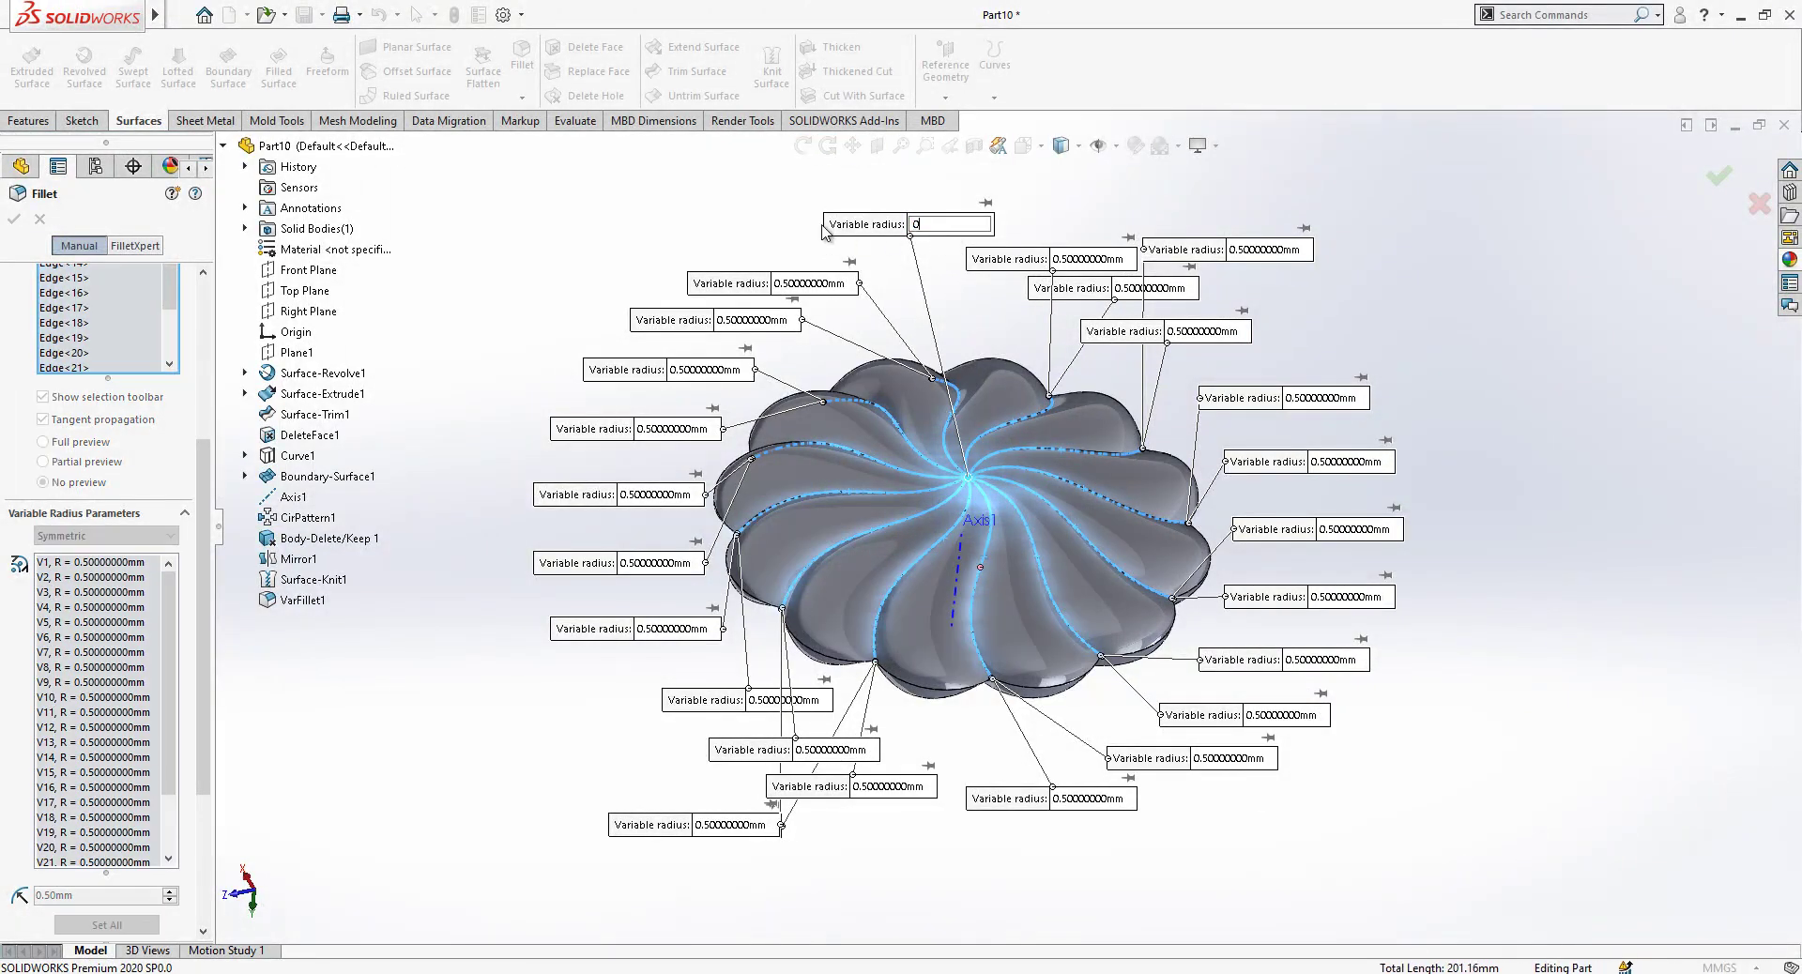
{"action": "key", "text": "Return"}
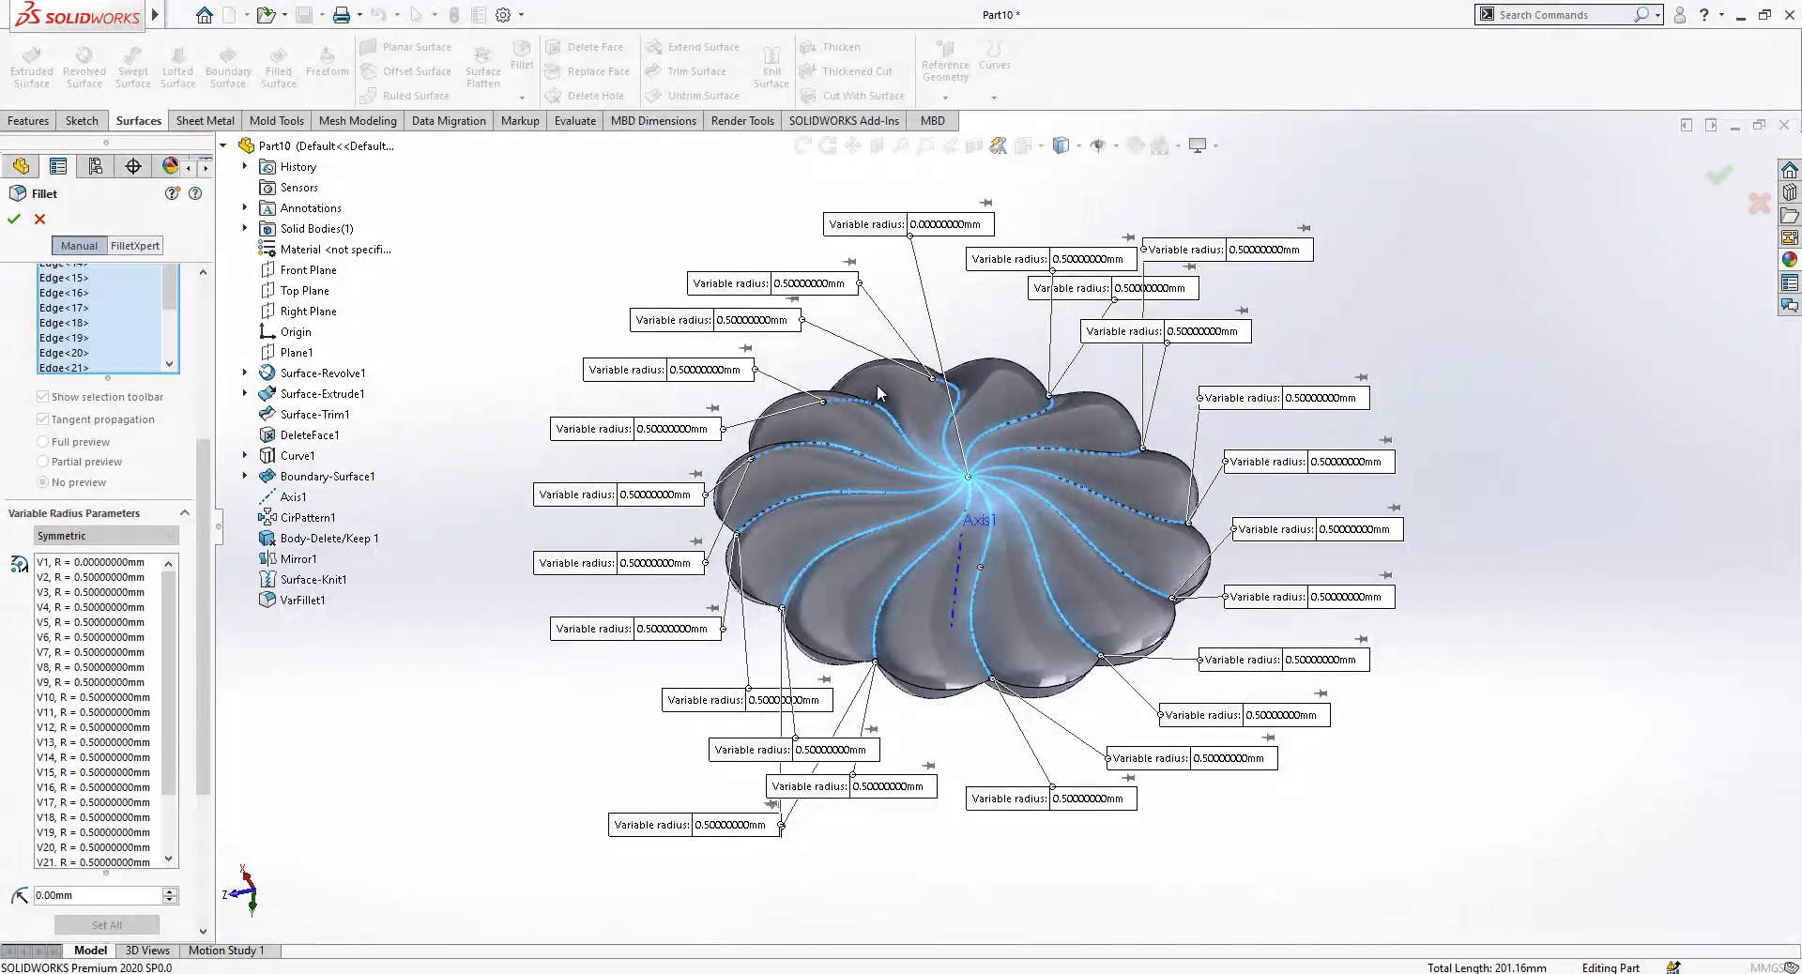
{"action": "left_click_drag", "start_coordinate": [202, 653], "coordinate": [212, 456]}
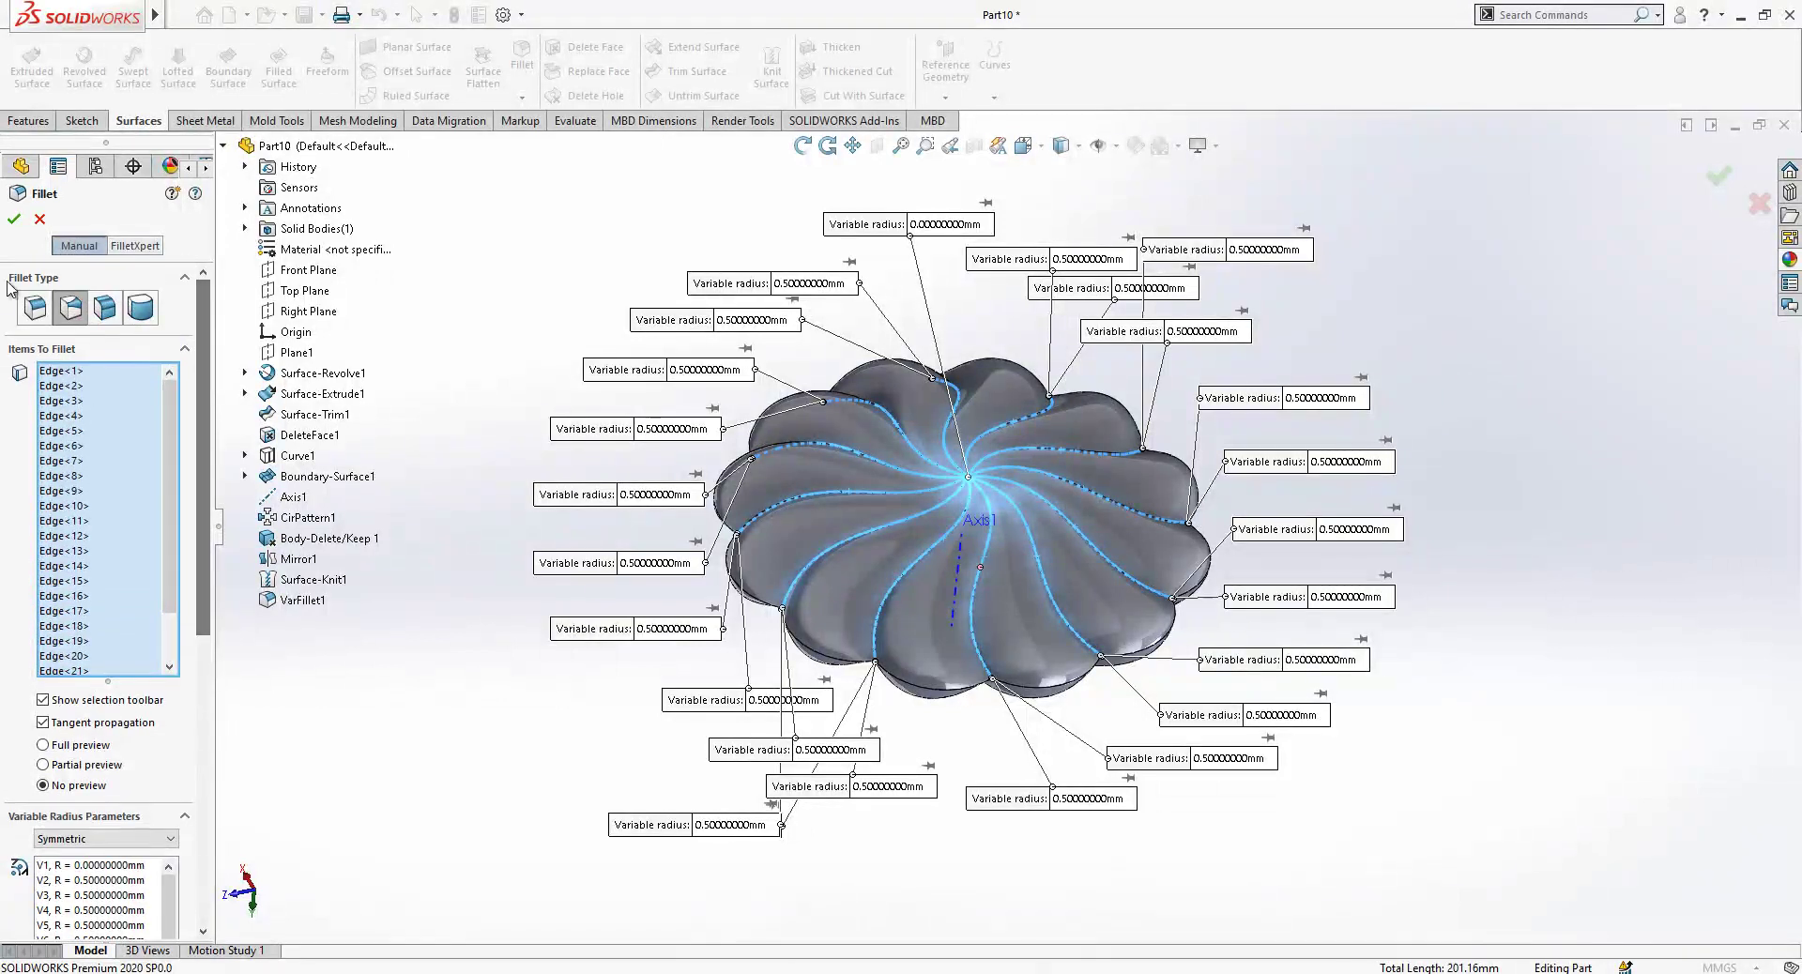
{"action": "left_click", "coordinate": [14, 222]}
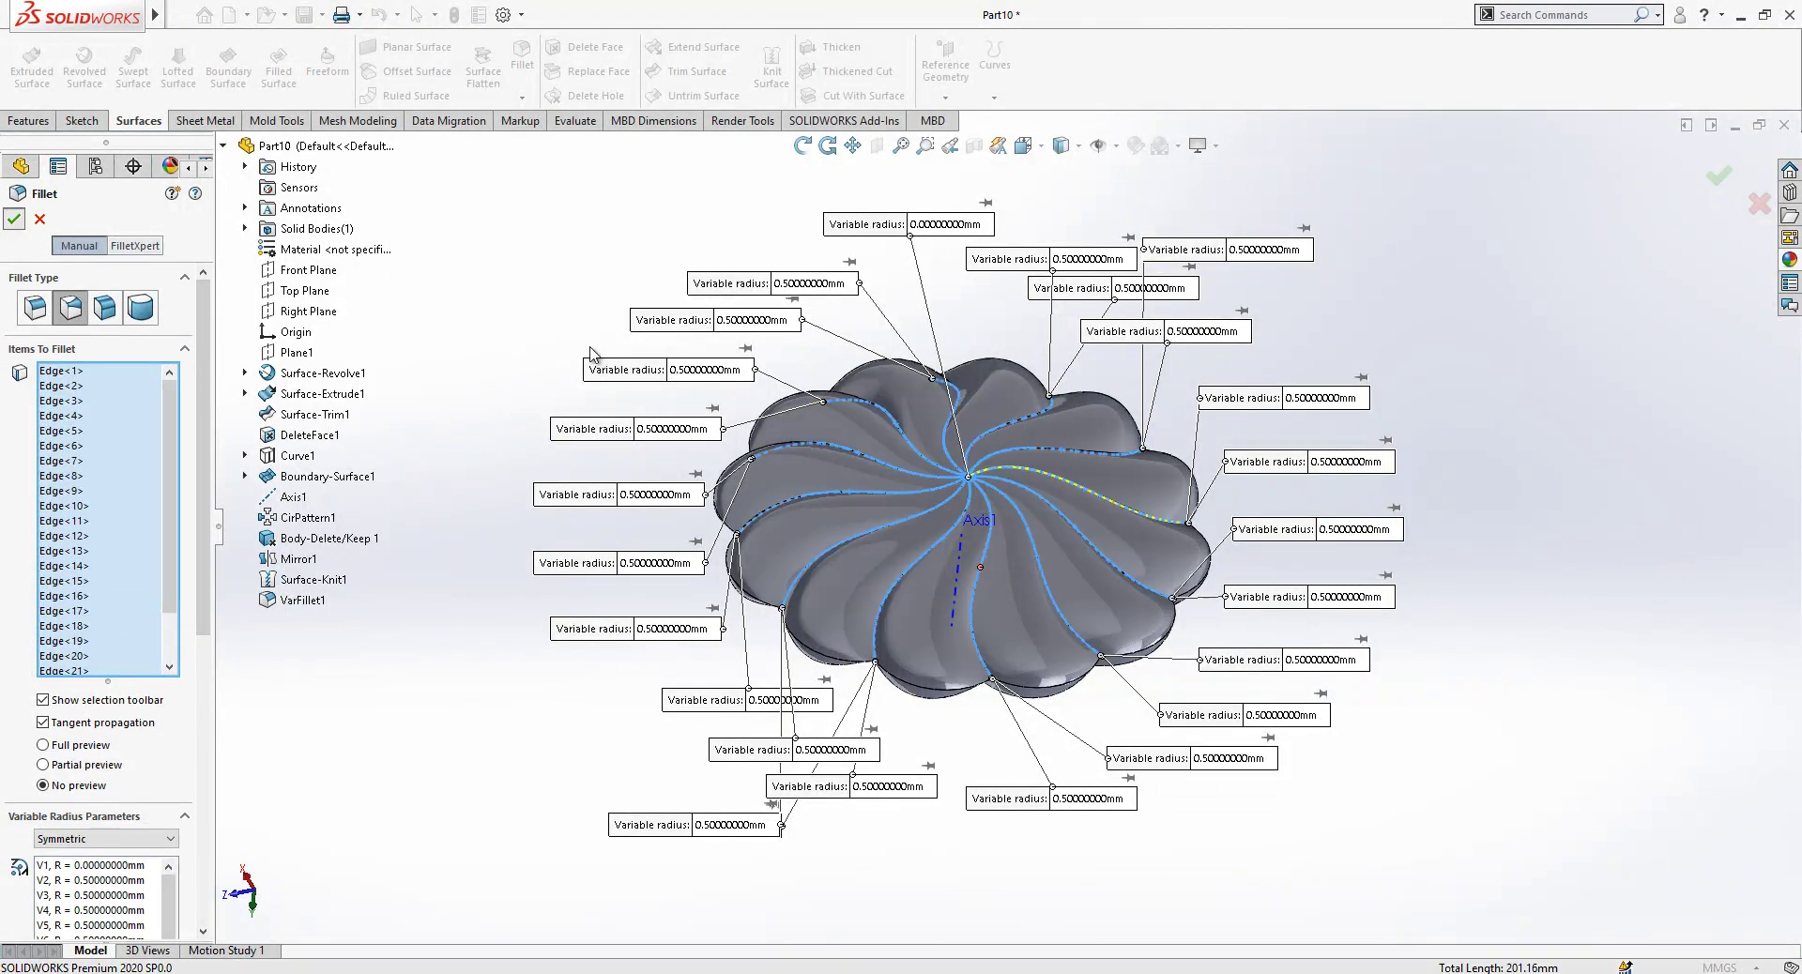
Examine the outer end of a selected seam and the assigned vertex radii, and abandon the second fillet.
{"action": "scroll", "coordinate": [1221, 545], "scroll_direction": "down", "scroll_amount": 5}
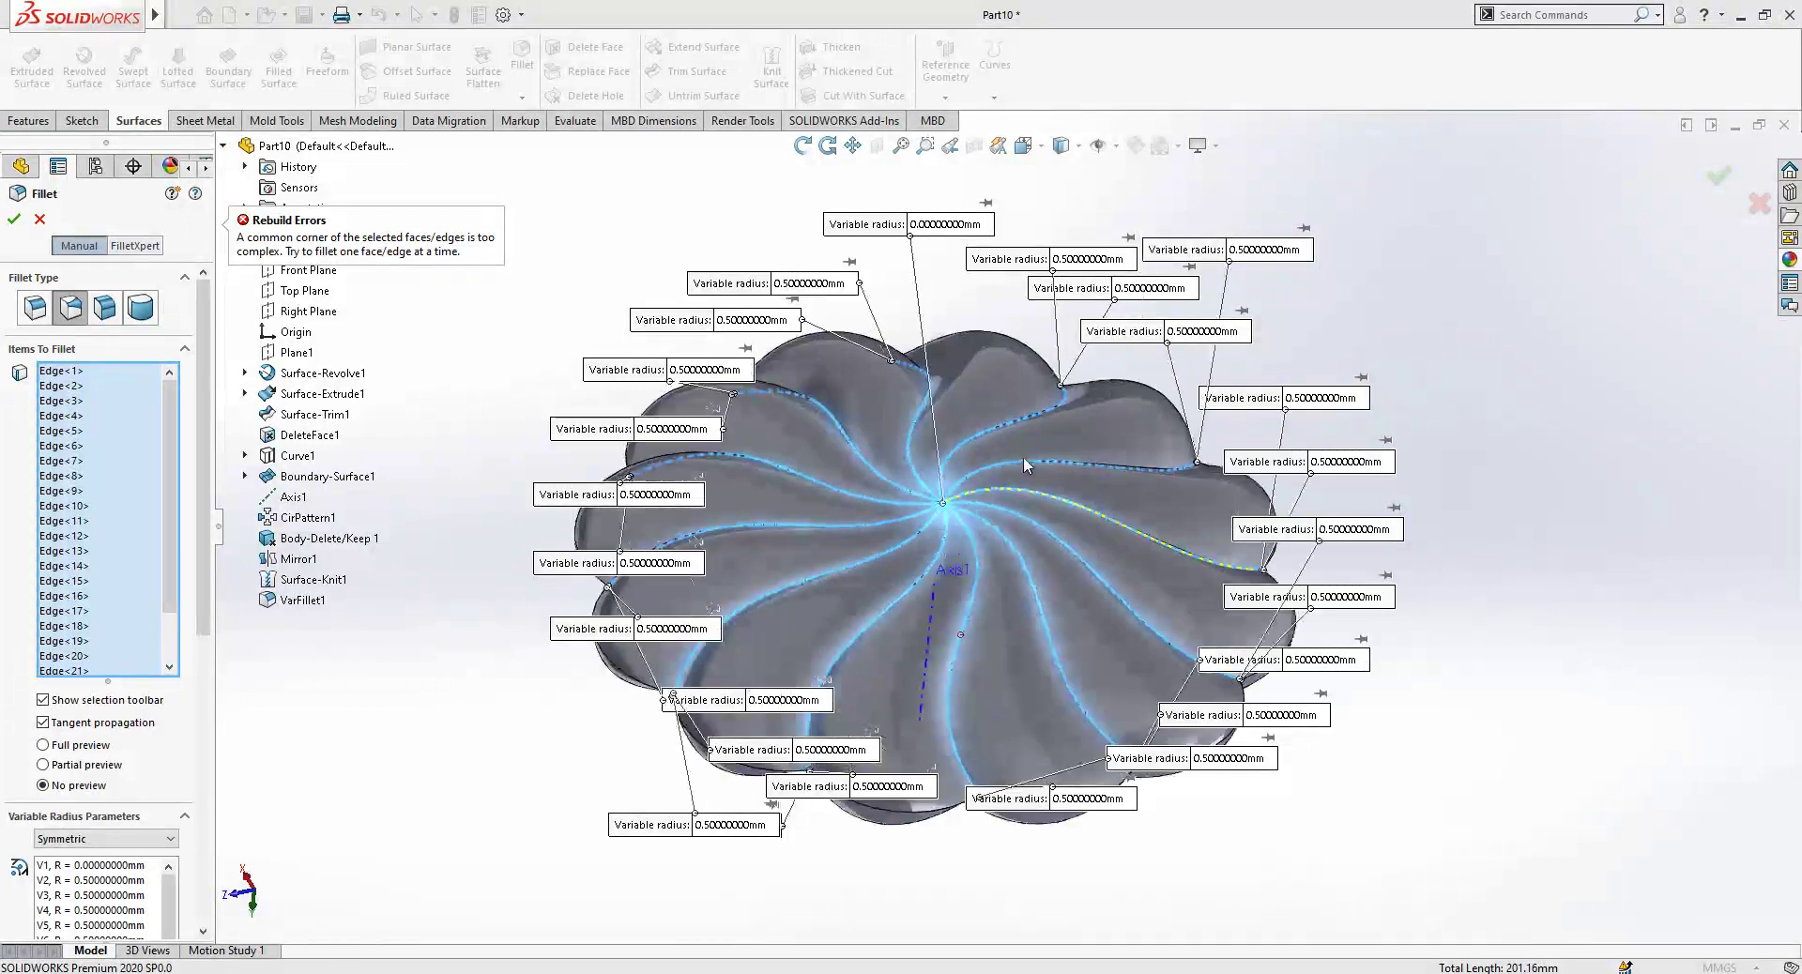
{"action": "middle_click_drag", "start_coordinate": [1227, 550], "coordinate": [1194, 621]}
{"action": "scroll", "coordinate": [1194, 620], "scroll_direction": "up", "scroll_amount": 1}
{"action": "scroll", "coordinate": [1288, 603], "scroll_direction": "down", "scroll_amount": 8}
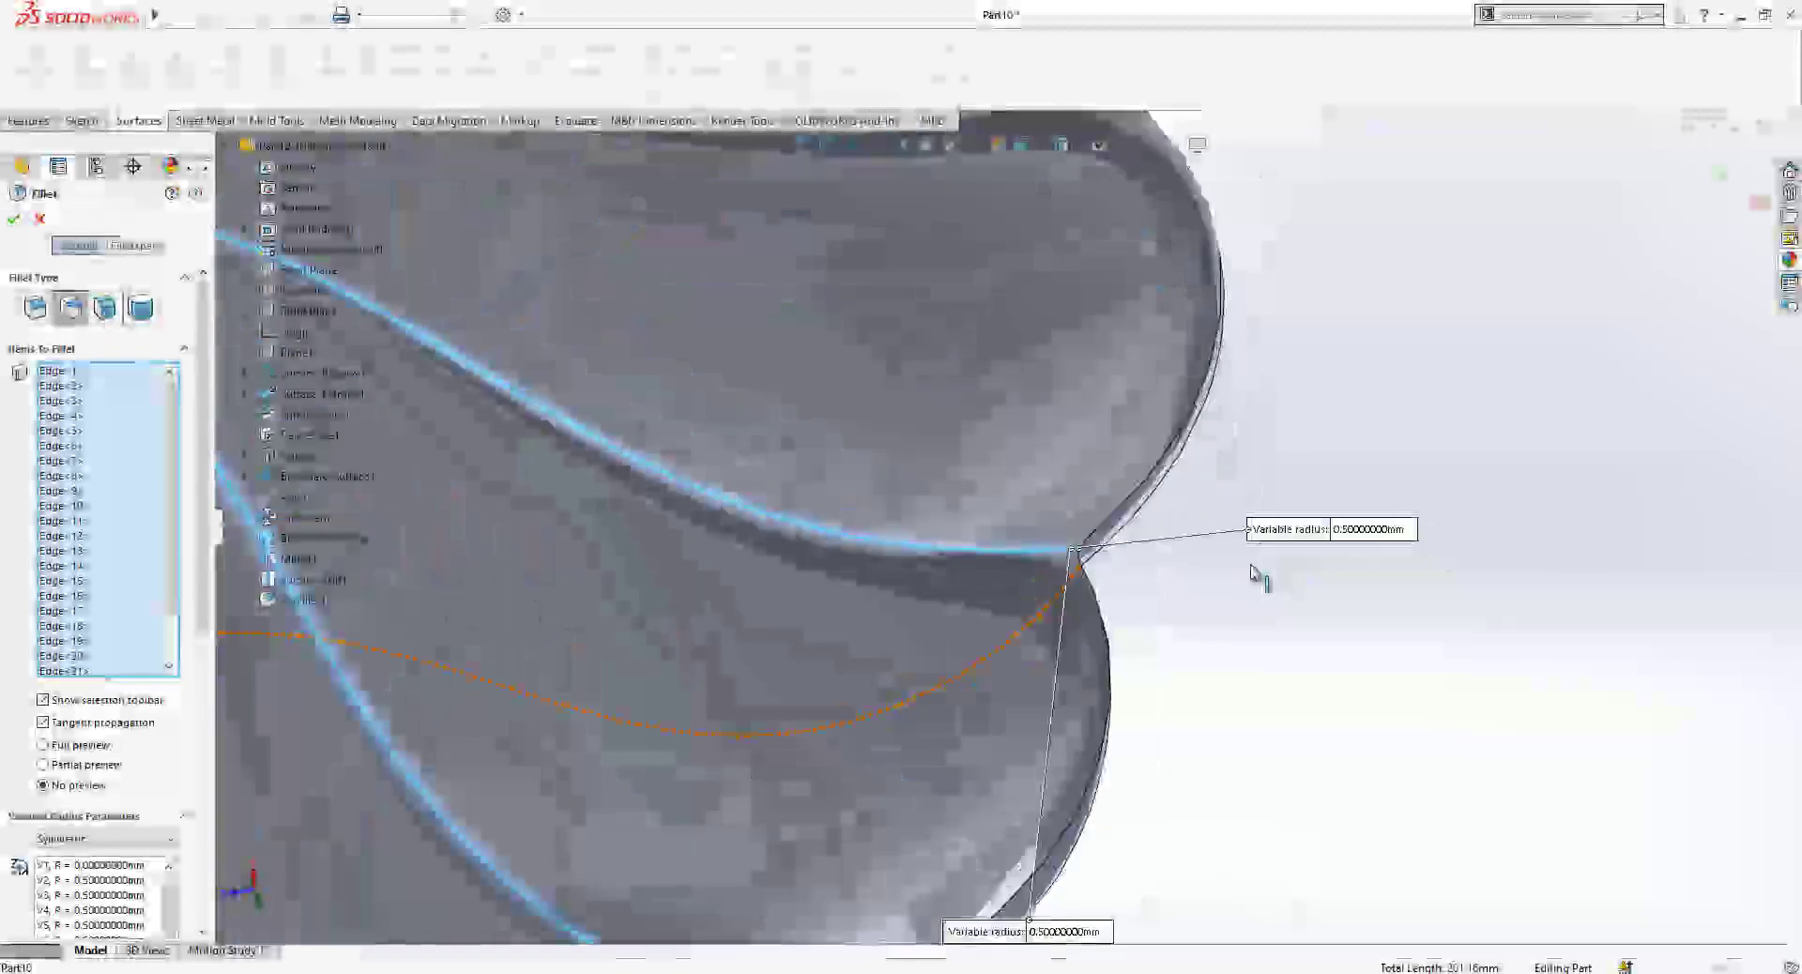
{"action": "scroll", "coordinate": [1033, 542], "scroll_direction": "down", "scroll_amount": 5}
{"action": "scroll", "coordinate": [1108, 523], "scroll_direction": "up", "scroll_amount": 5}
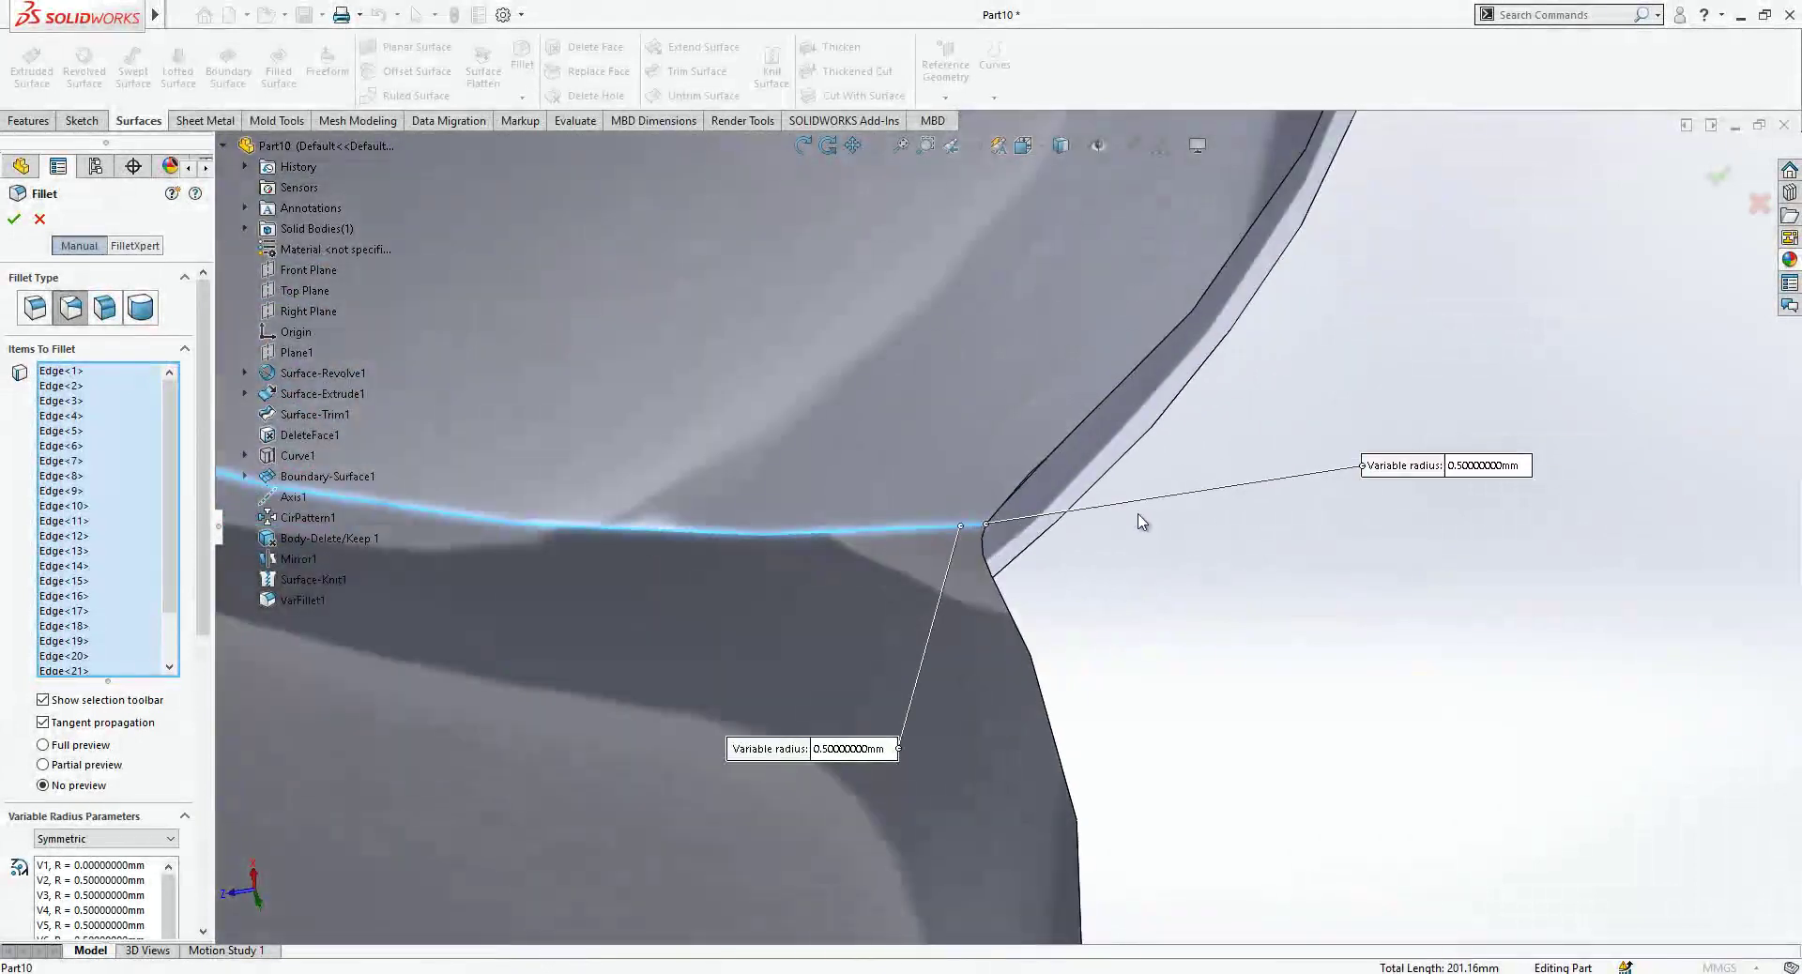
{"action": "scroll", "coordinate": [1184, 535], "scroll_direction": "up", "scroll_amount": 1}
{"action": "left_click_drag", "start_coordinate": [174, 603], "coordinate": [191, 672]}
{"action": "scroll", "coordinate": [193, 671], "scroll_direction": "down", "scroll_amount": 5}
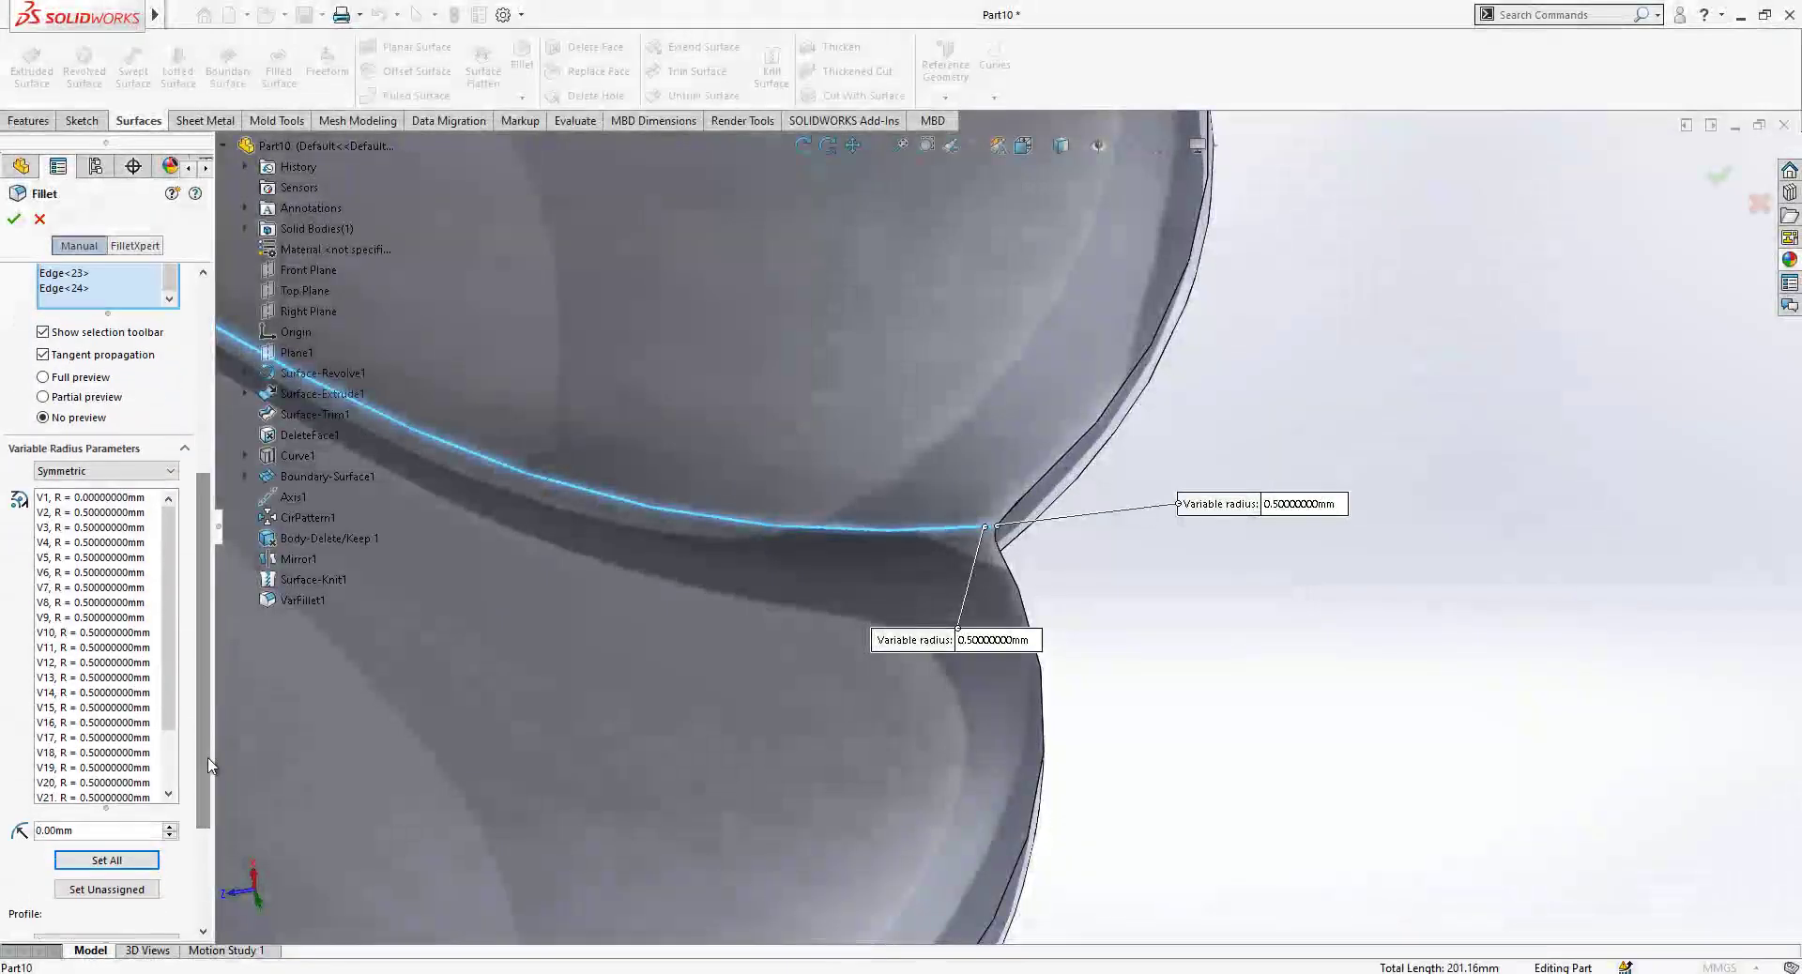
{"action": "left_click", "coordinate": [13, 219]}
{"action": "key", "text": "f"}
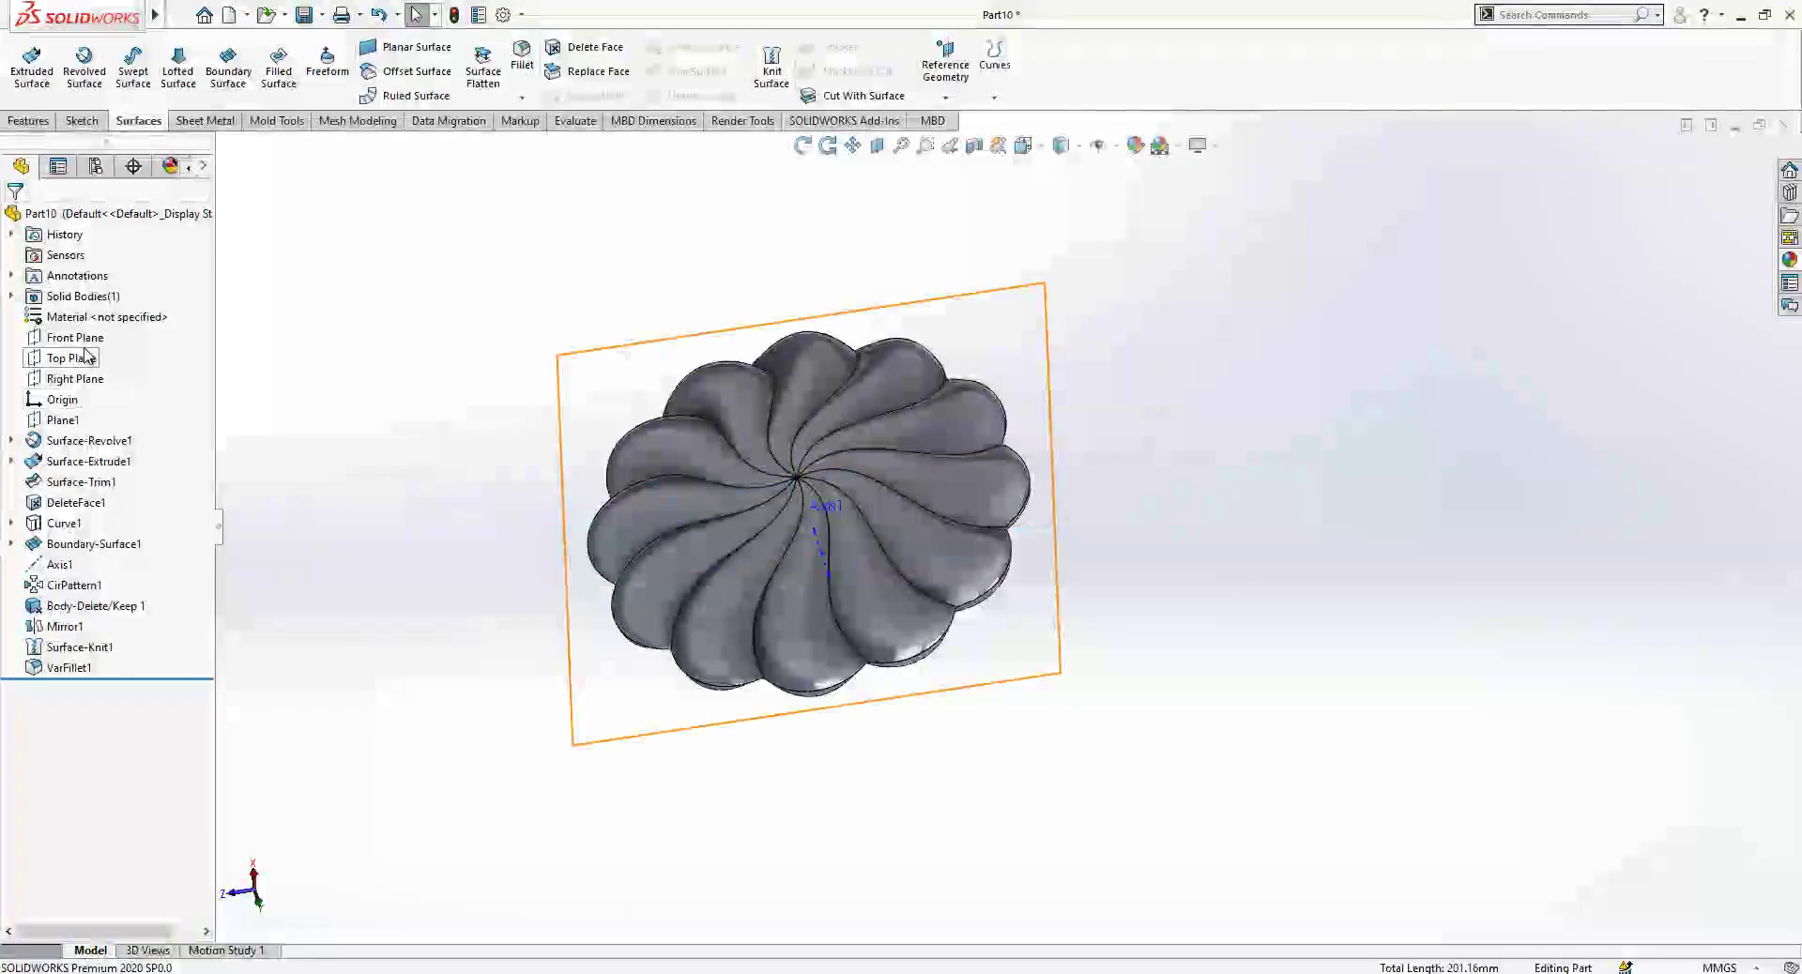
Cut the solid with the Top Plane using Cut With Surface, removing the half without seam fillets.
{"action": "left_click", "coordinate": [87, 360]}
{"action": "middle_click_drag", "start_coordinate": [967, 563], "coordinate": [939, 507]}
{"action": "left_click", "coordinate": [861, 95]}
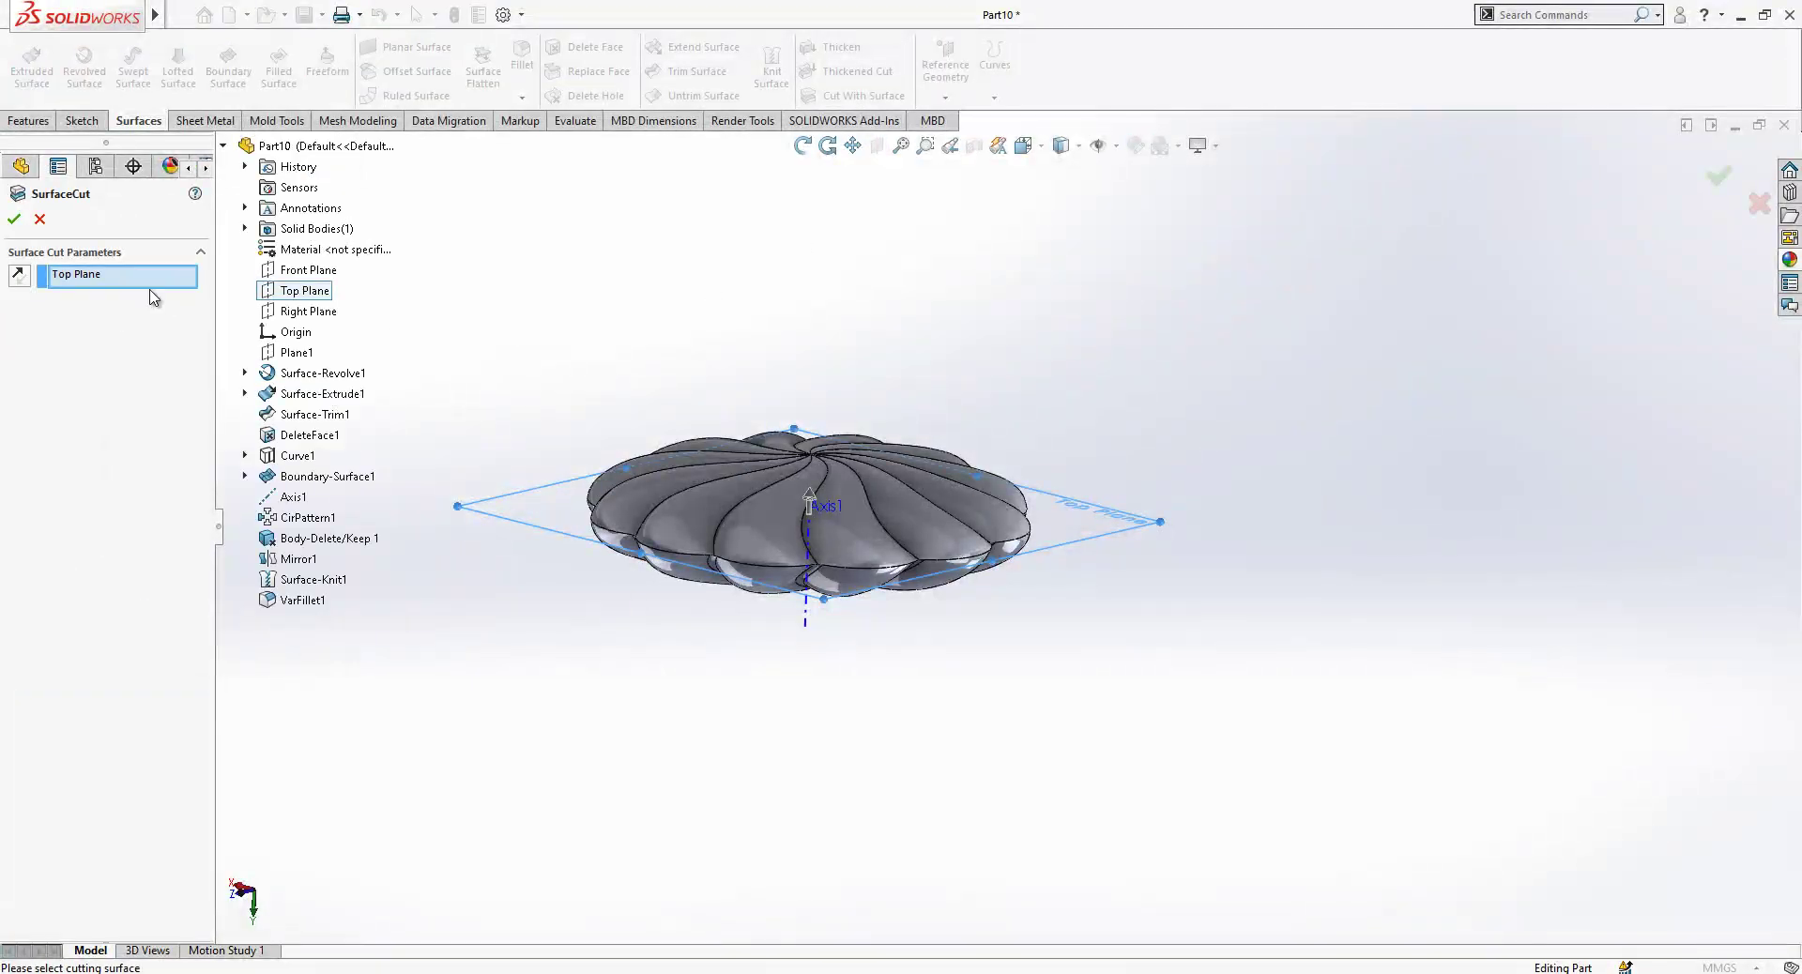
{"action": "left_click", "coordinate": [13, 220]}
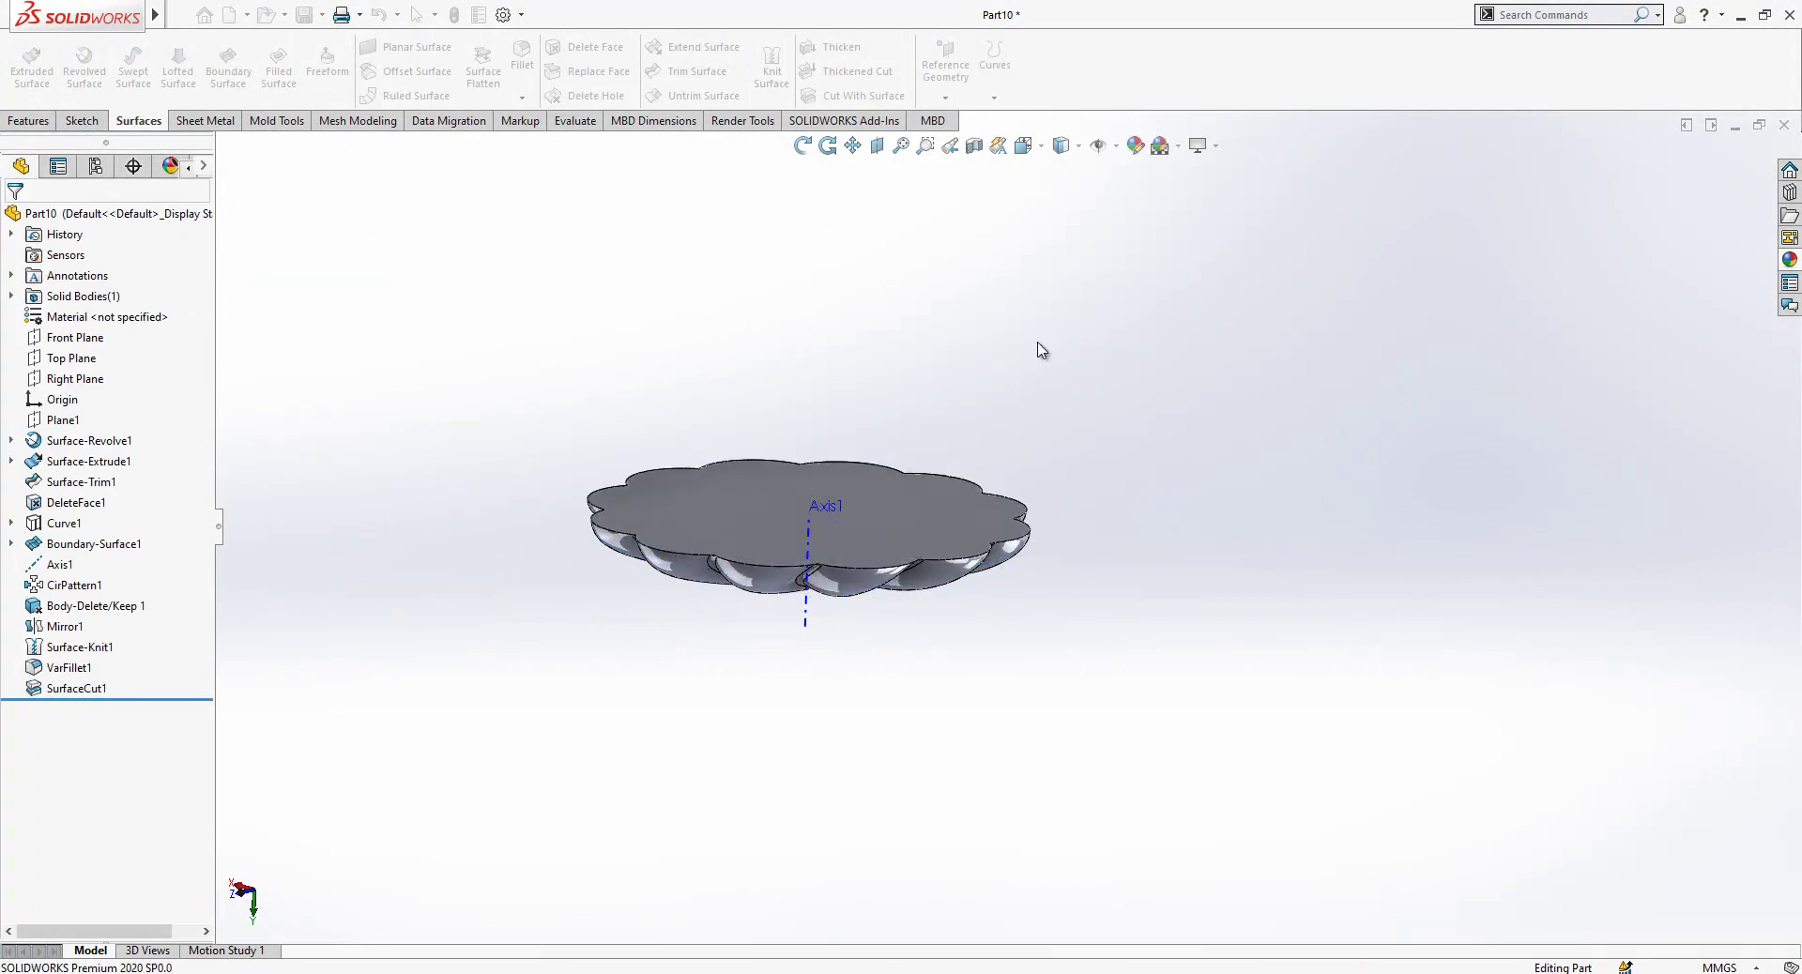
Mirror the remaining filleted half about the Top Plane with merged solids, and inspect where the seam fillets meet at the rim.
{"action": "left_click", "coordinate": [71, 358]}
{"action": "left_click", "coordinate": [30, 121]}
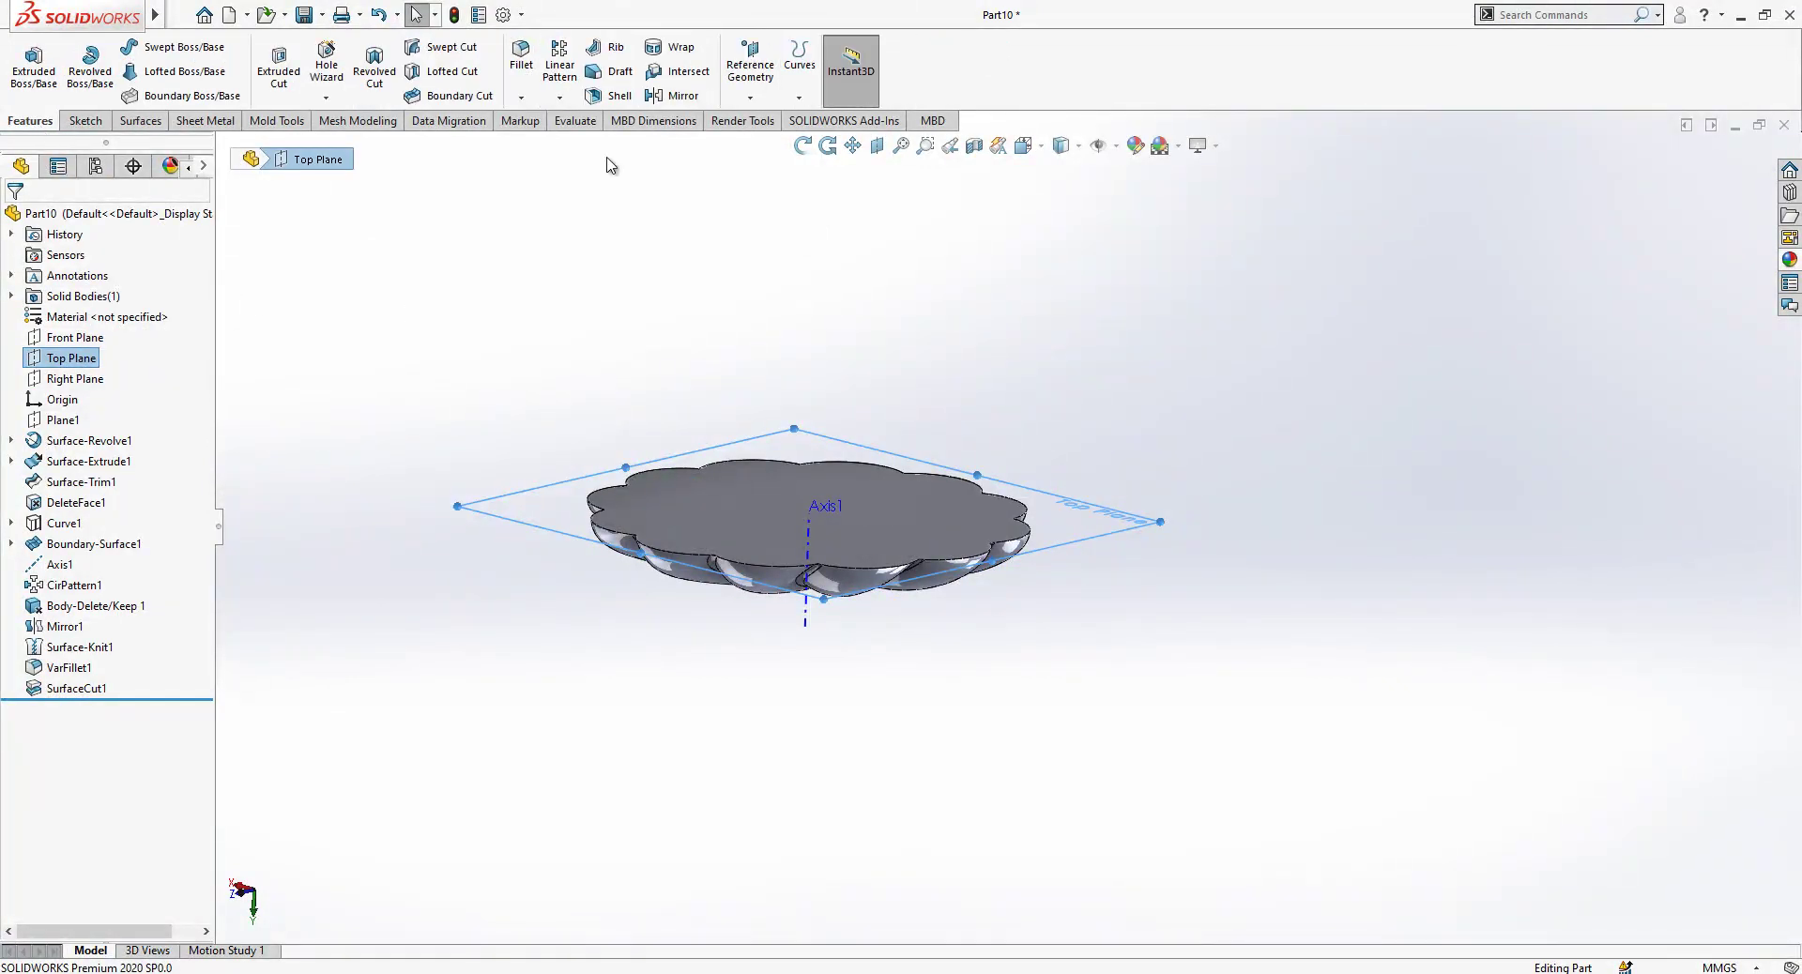
{"action": "left_click", "coordinate": [678, 96]}
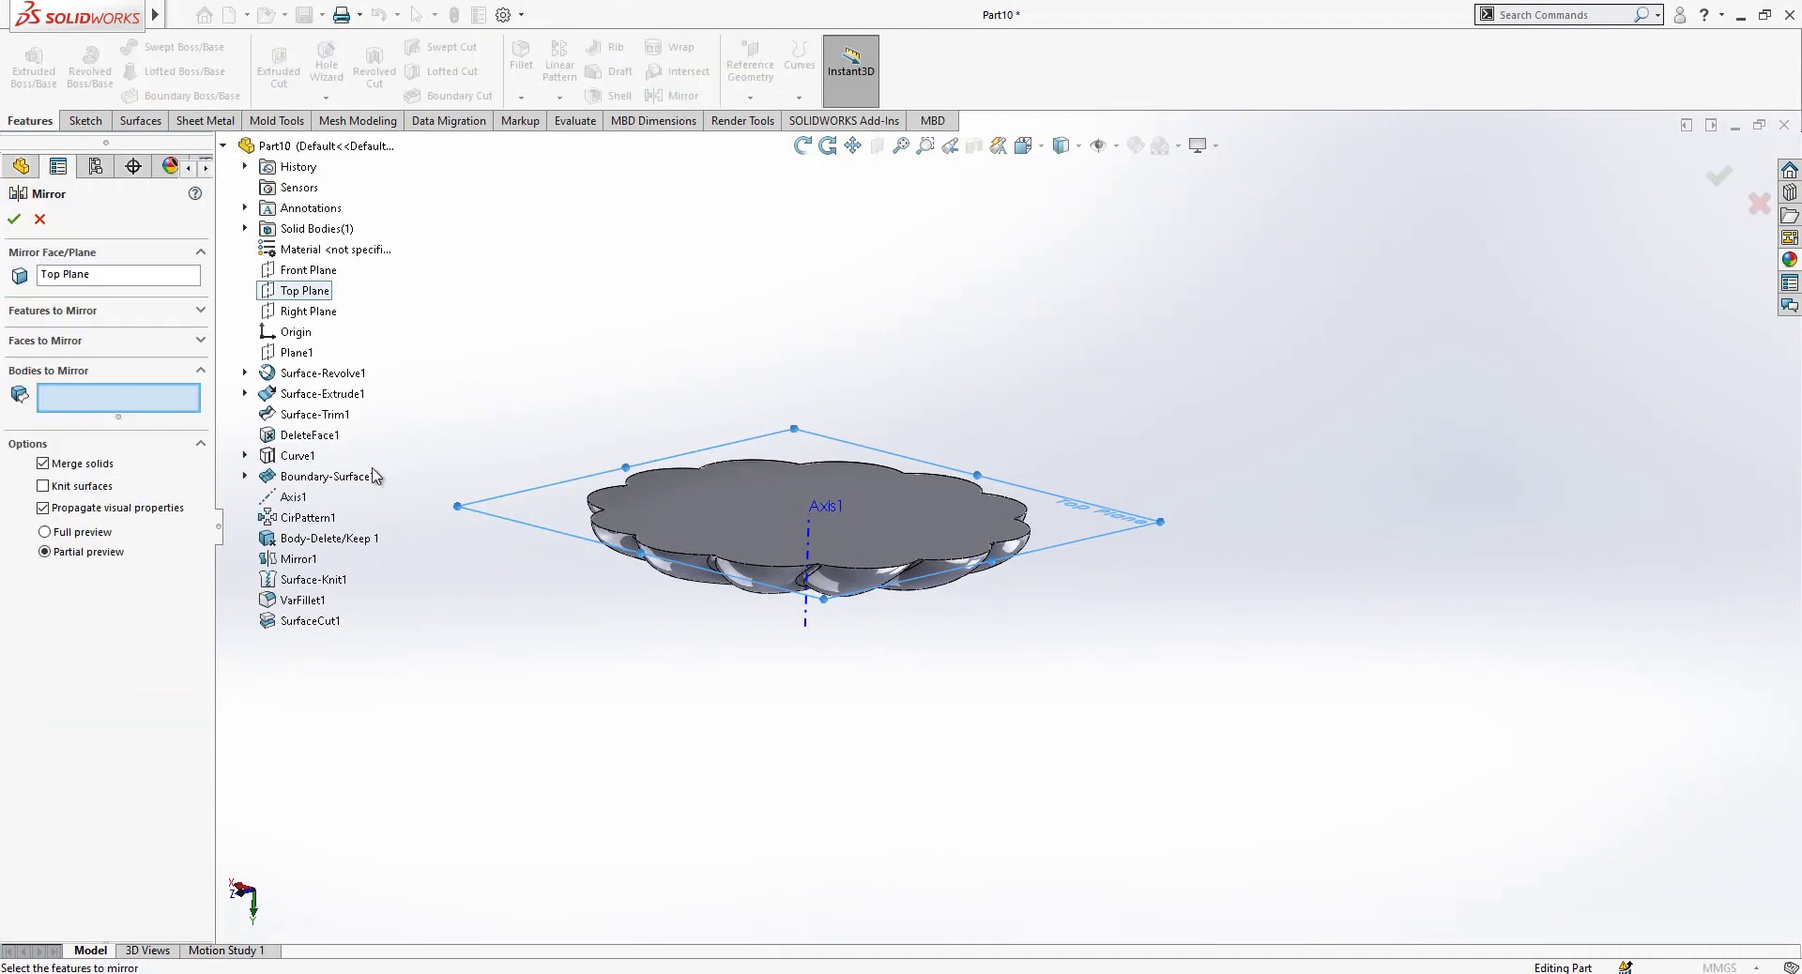
{"action": "left_click", "coordinate": [685, 513]}
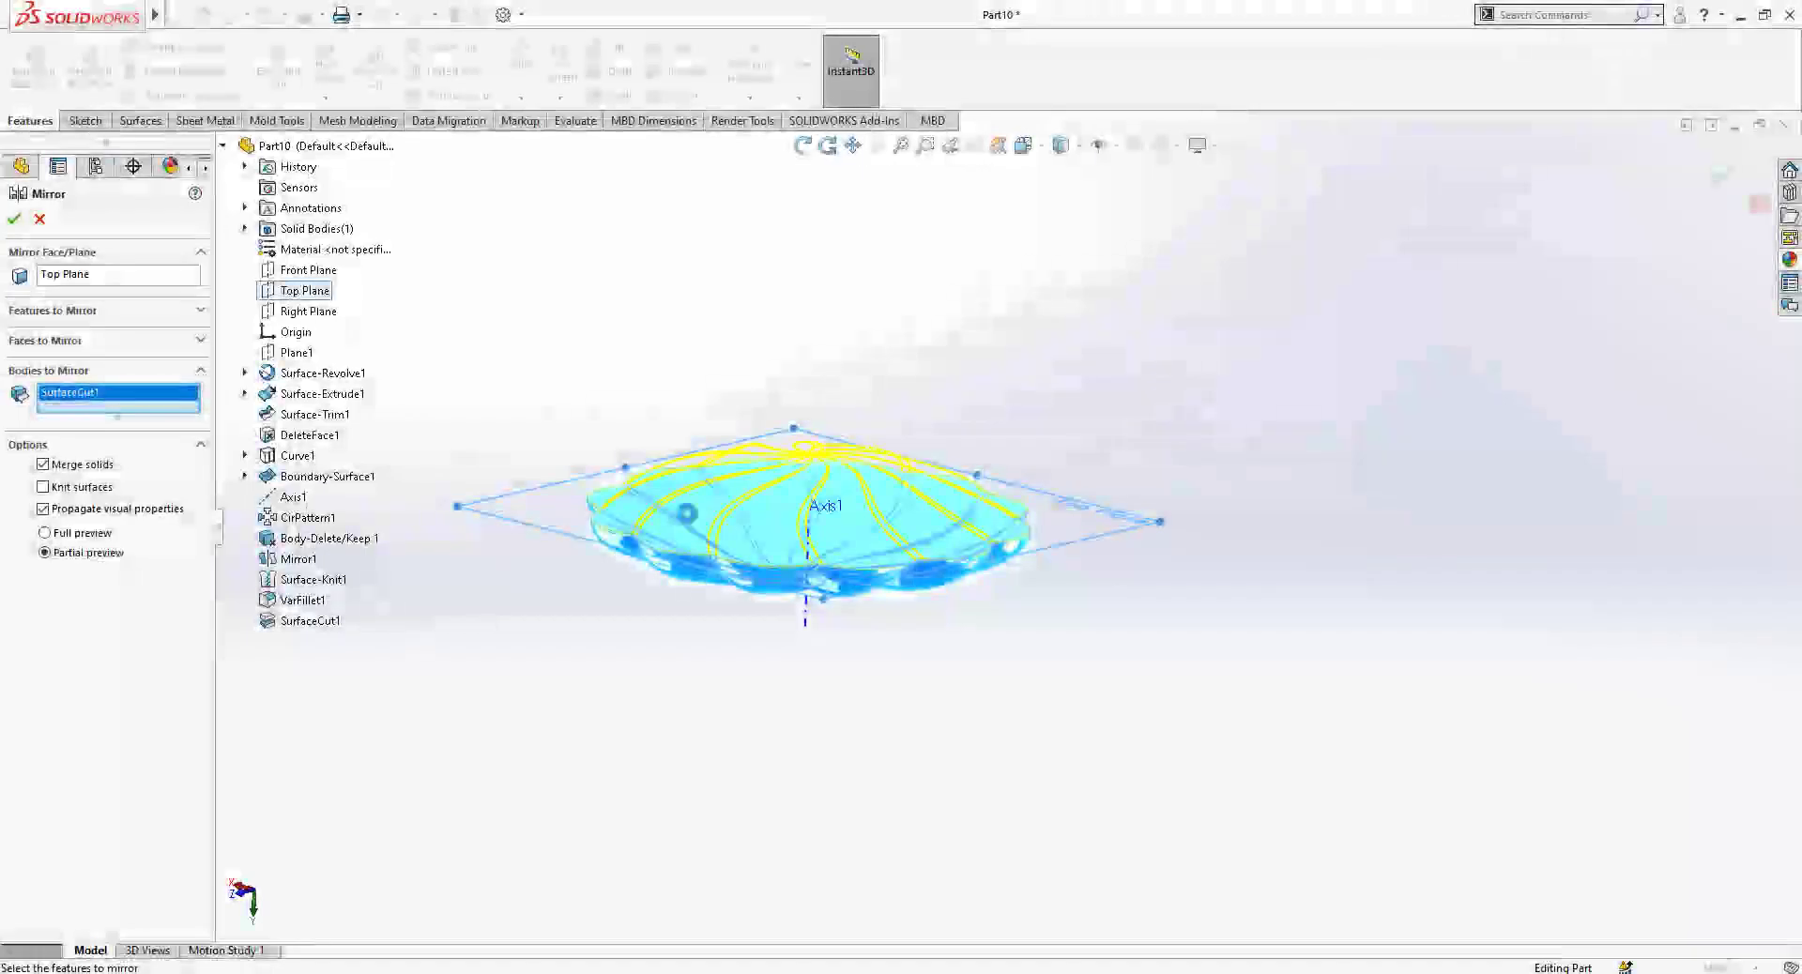
{"action": "right_click", "coordinate": [1048, 389]}
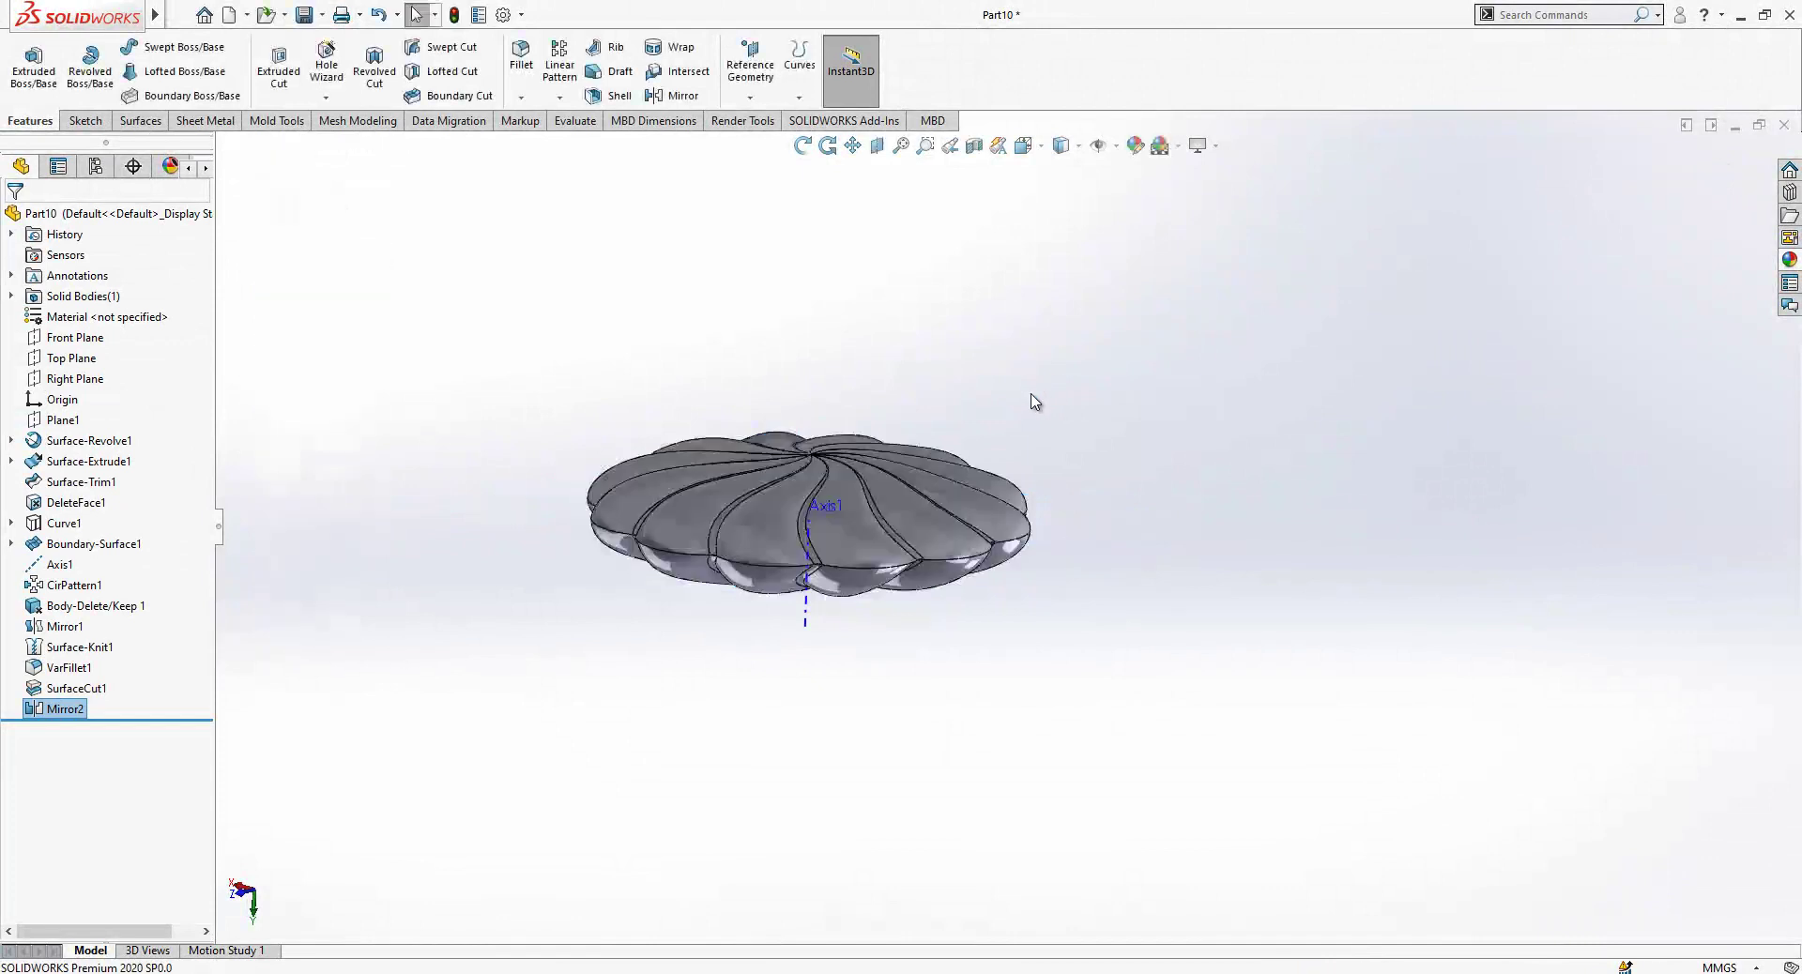
{"action": "scroll", "coordinate": [815, 473], "scroll_direction": "down", "scroll_amount": 10}
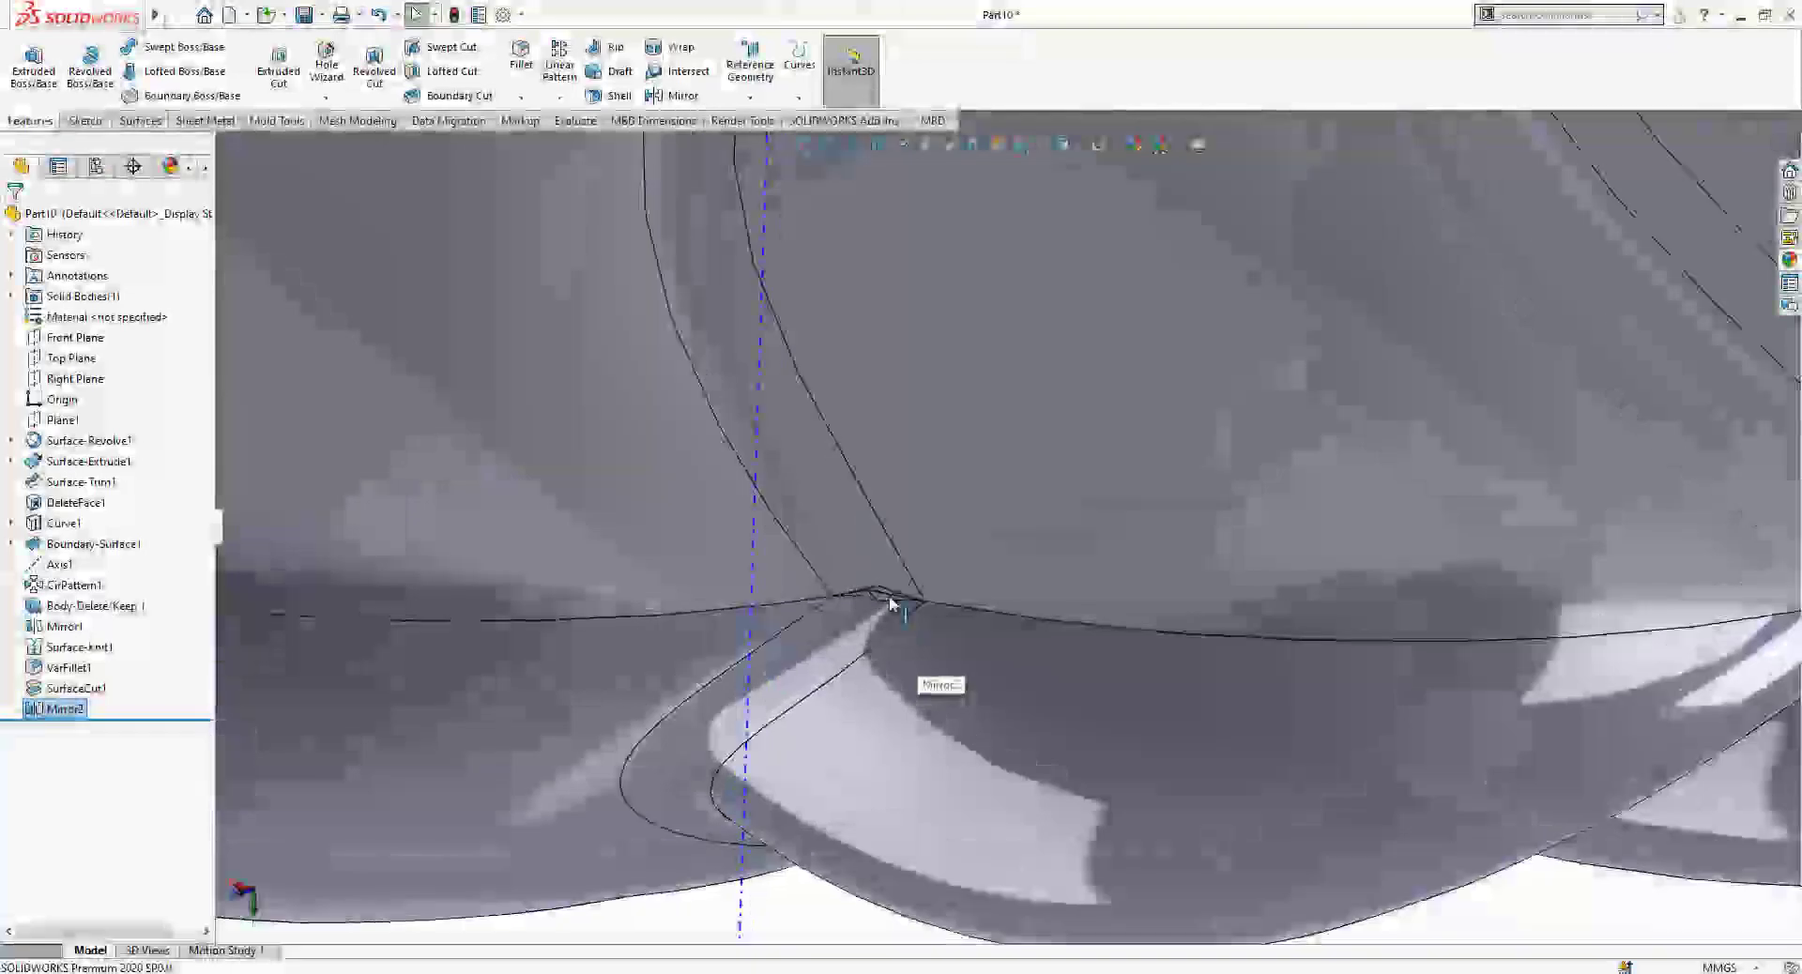
{"action": "middle_click_drag", "start_coordinate": [892, 603], "coordinate": [869, 648]}
{"action": "scroll", "coordinate": [994, 623], "scroll_direction": "up", "scroll_amount": 9}
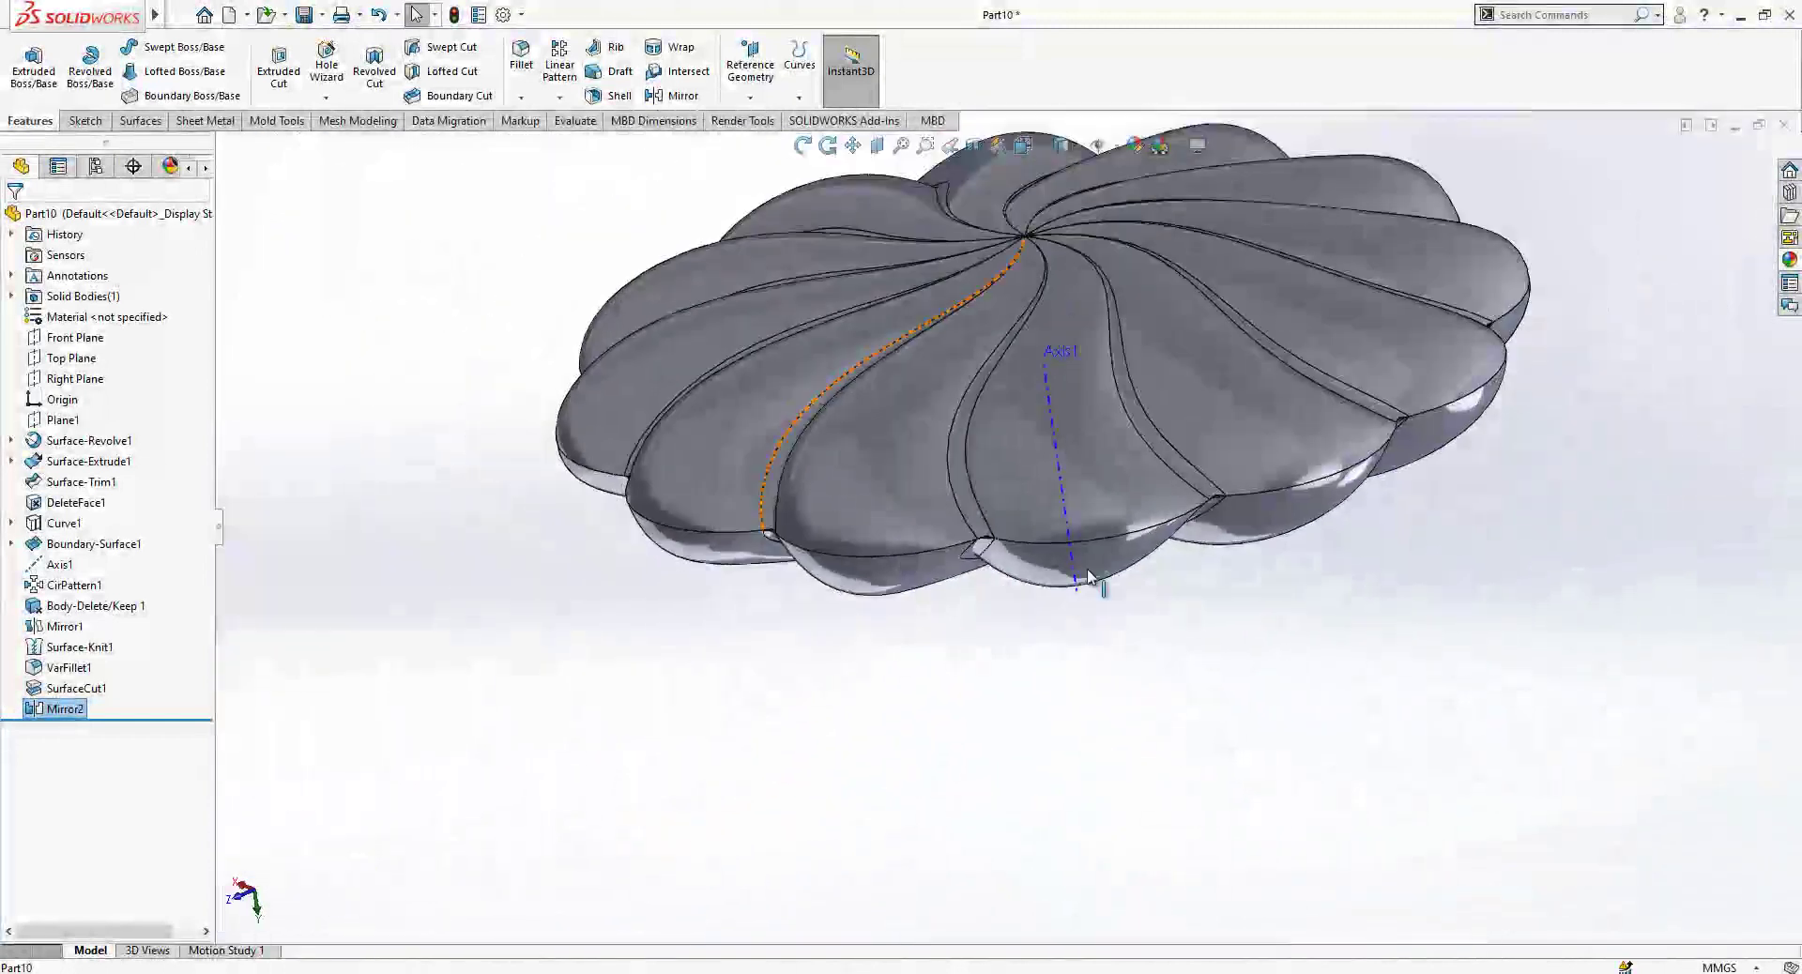
{"action": "middle_click_drag", "start_coordinate": [1108, 511], "coordinate": [1079, 435]}
{"action": "scroll", "coordinate": [855, 387], "scroll_direction": "down", "scroll_amount": 3}
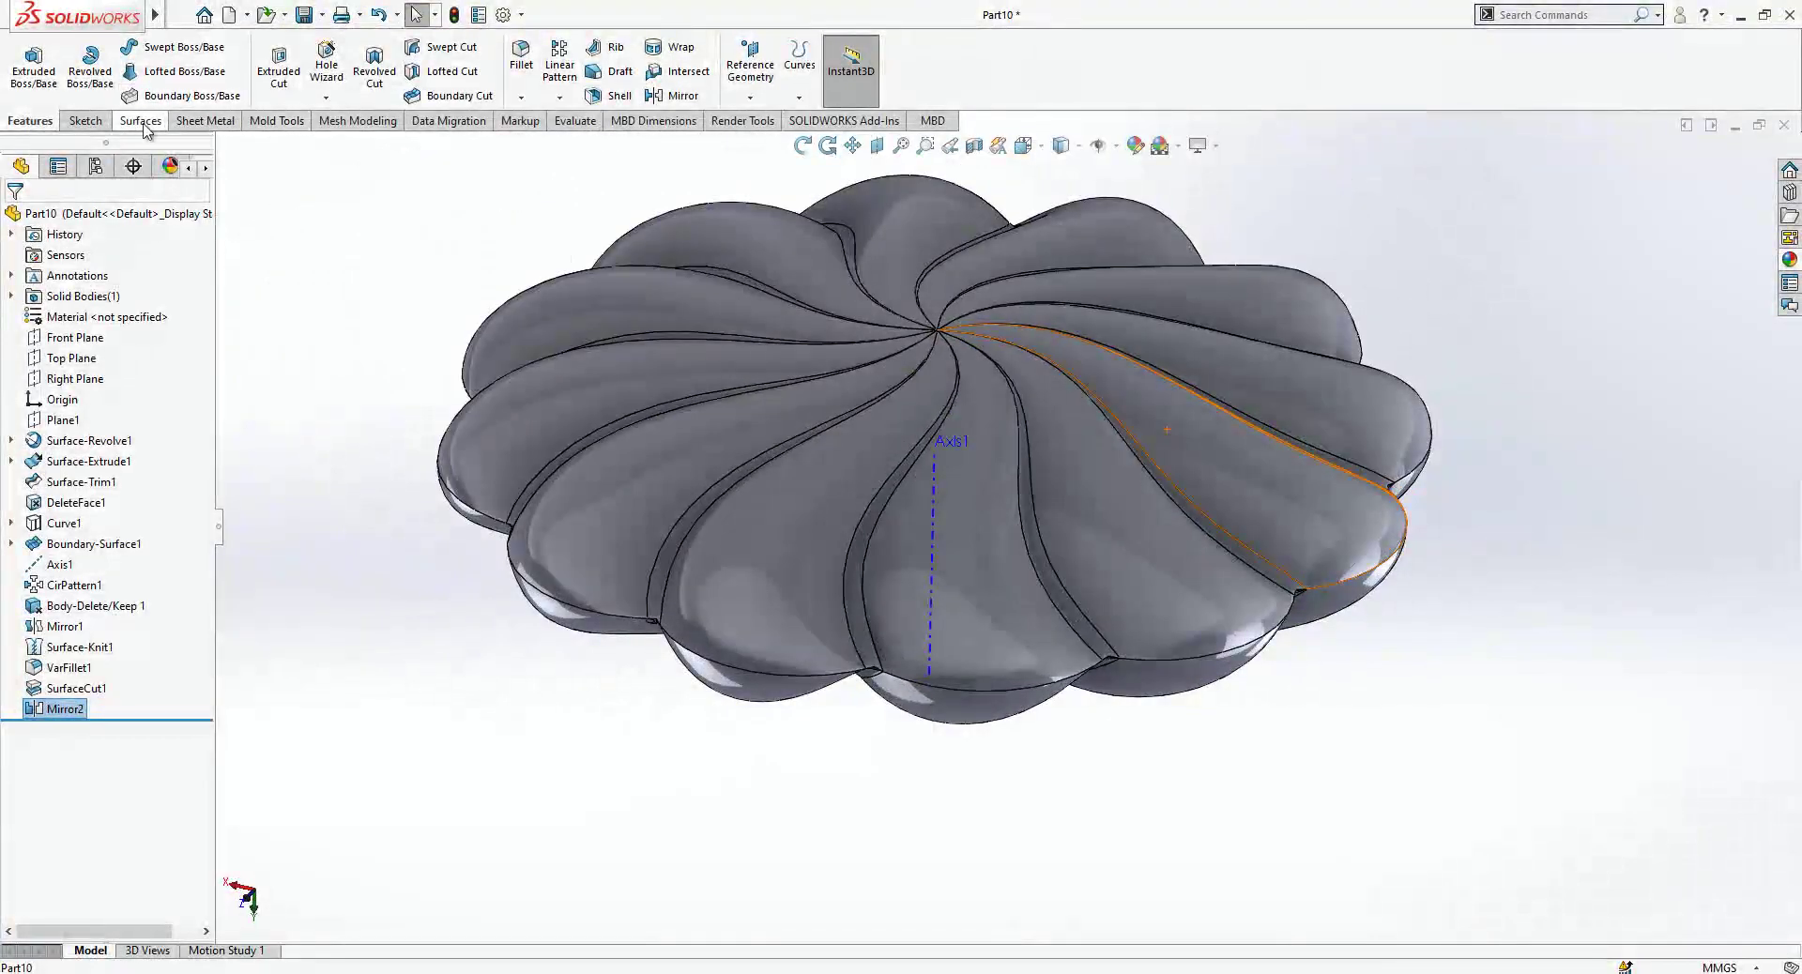
{"action": "mouse_move", "coordinate": [155, 14]}
{"action": "left_click", "coordinate": [289, 15]}
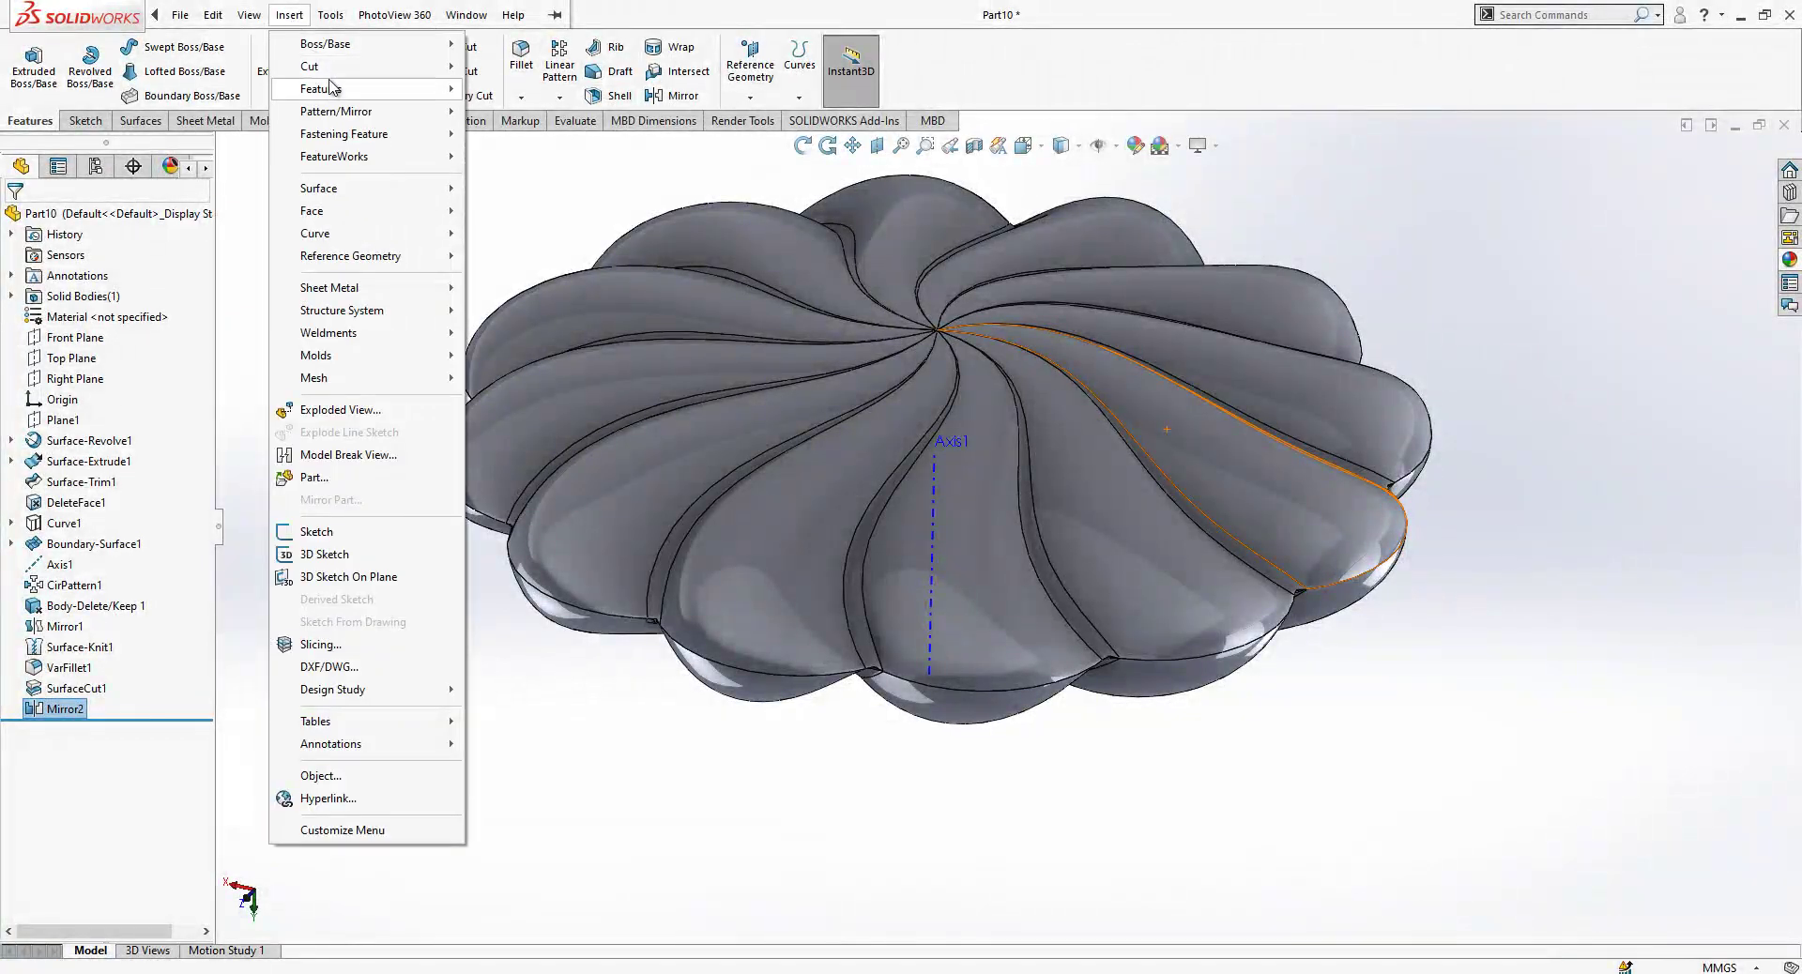
{"action": "mouse_move", "coordinate": [331, 87]}
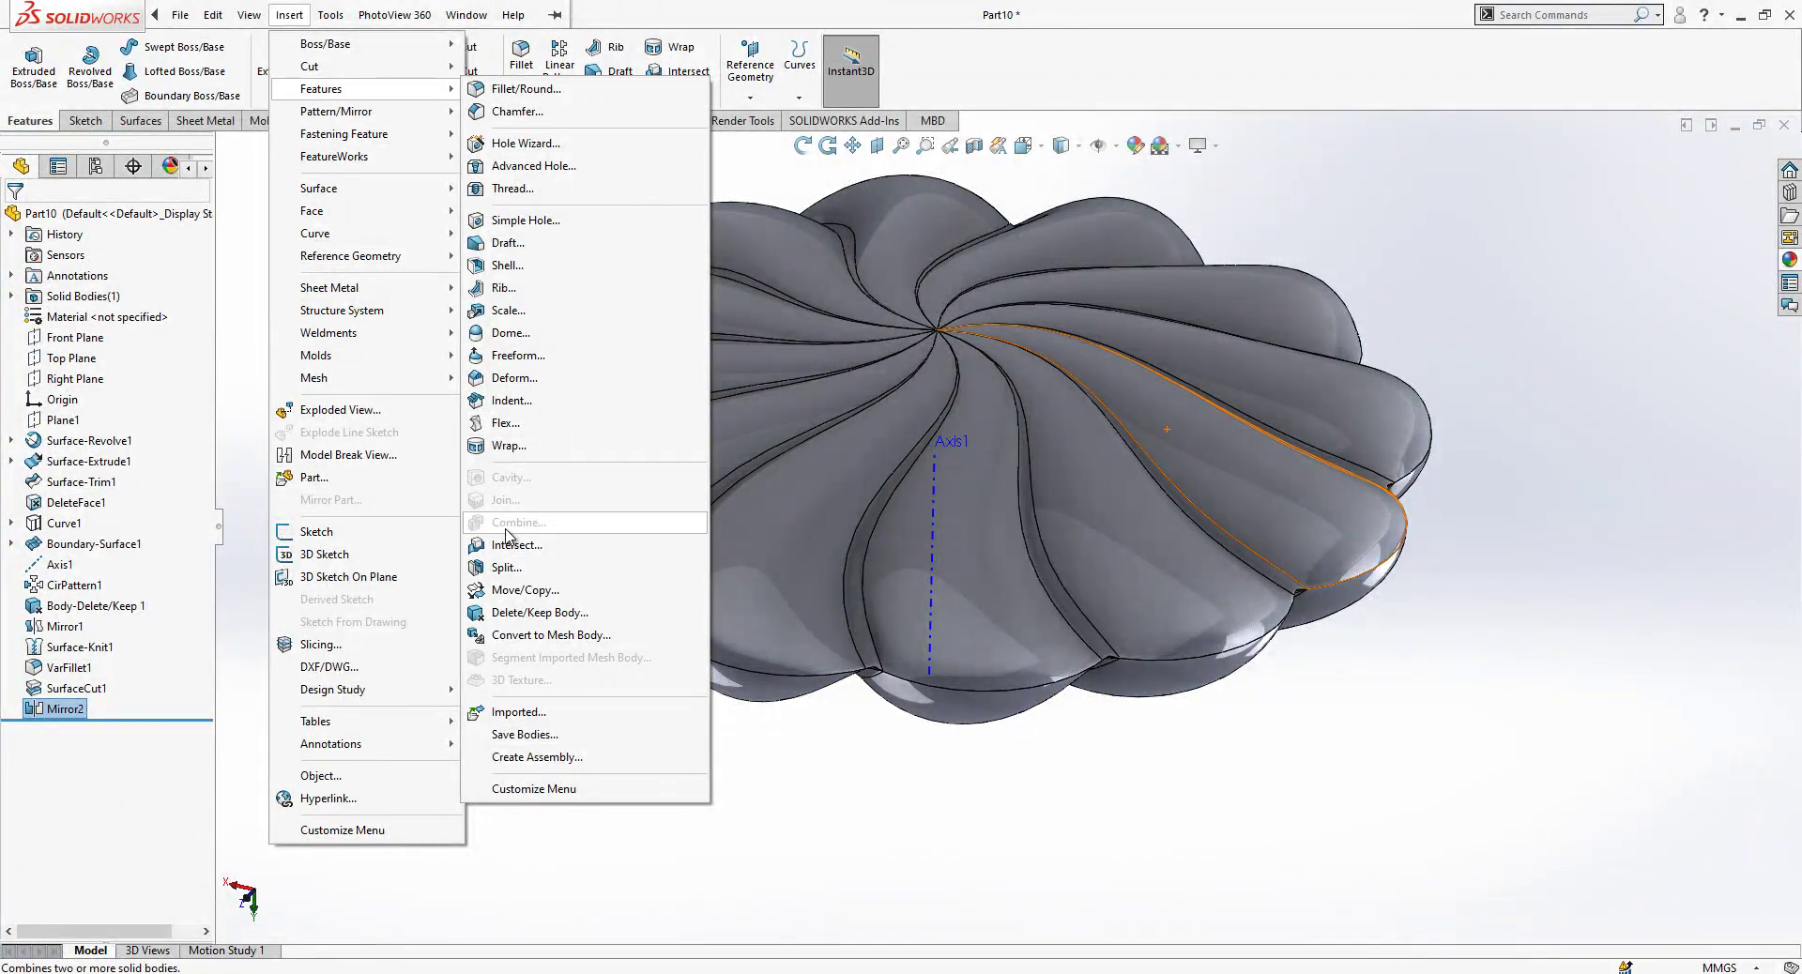
{"action": "left_click", "coordinate": [82, 296]}
Remove the four small faces where the seam fillets meet at one rim notch using Delete Face with Delete and Patch.
{"action": "middle_click_drag", "start_coordinate": [313, 554], "coordinate": [721, 468]}
{"action": "scroll", "coordinate": [721, 467], "scroll_direction": "down", "scroll_amount": 5}
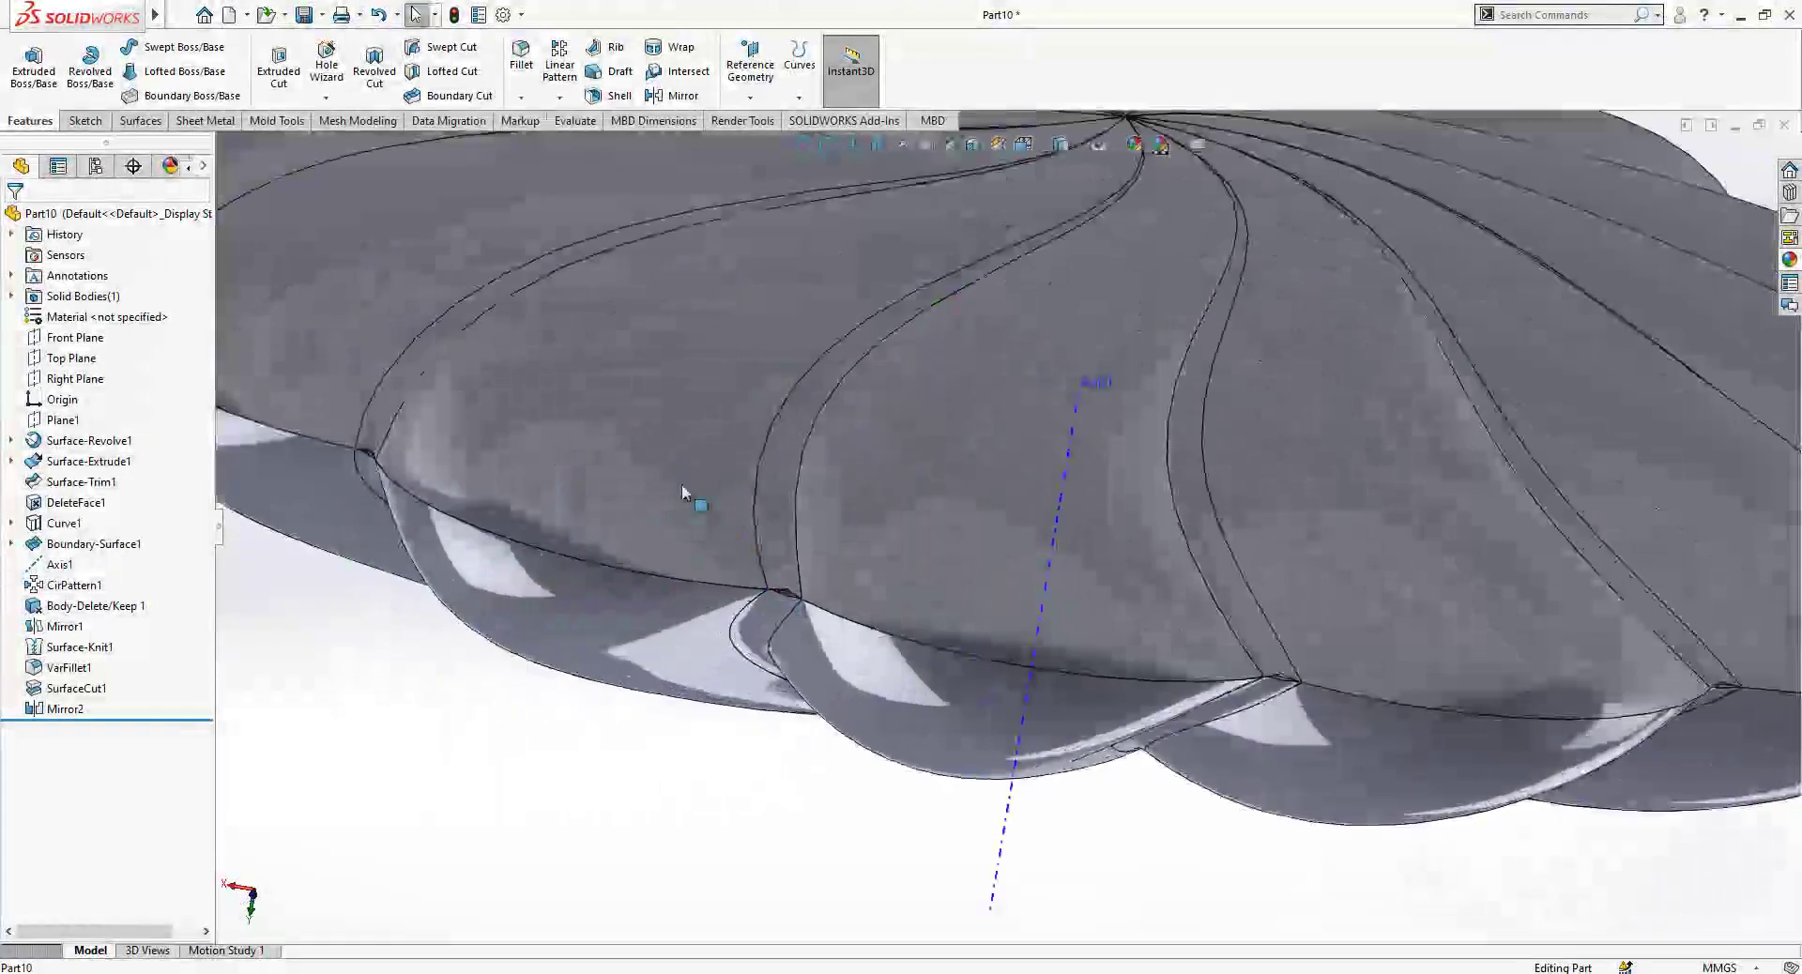
{"action": "left_click", "coordinate": [139, 120]}
{"action": "left_click", "coordinate": [576, 47]}
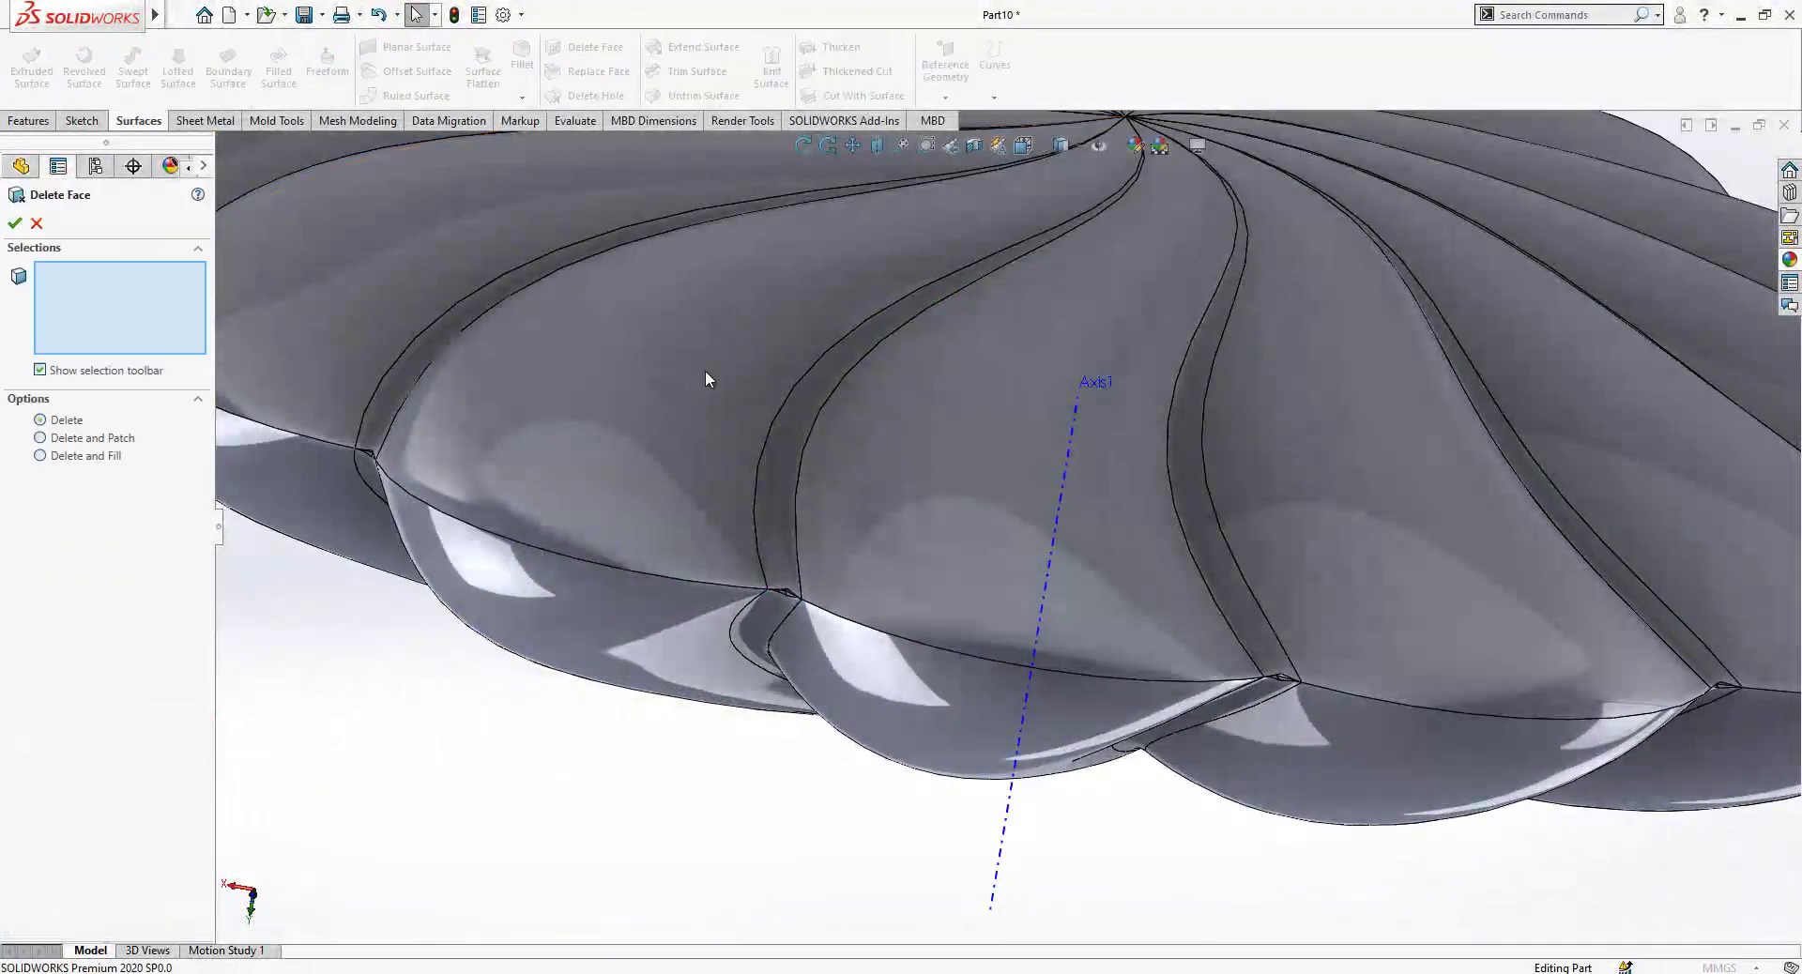
{"action": "scroll", "coordinate": [792, 582], "scroll_direction": "down", "scroll_amount": 8}
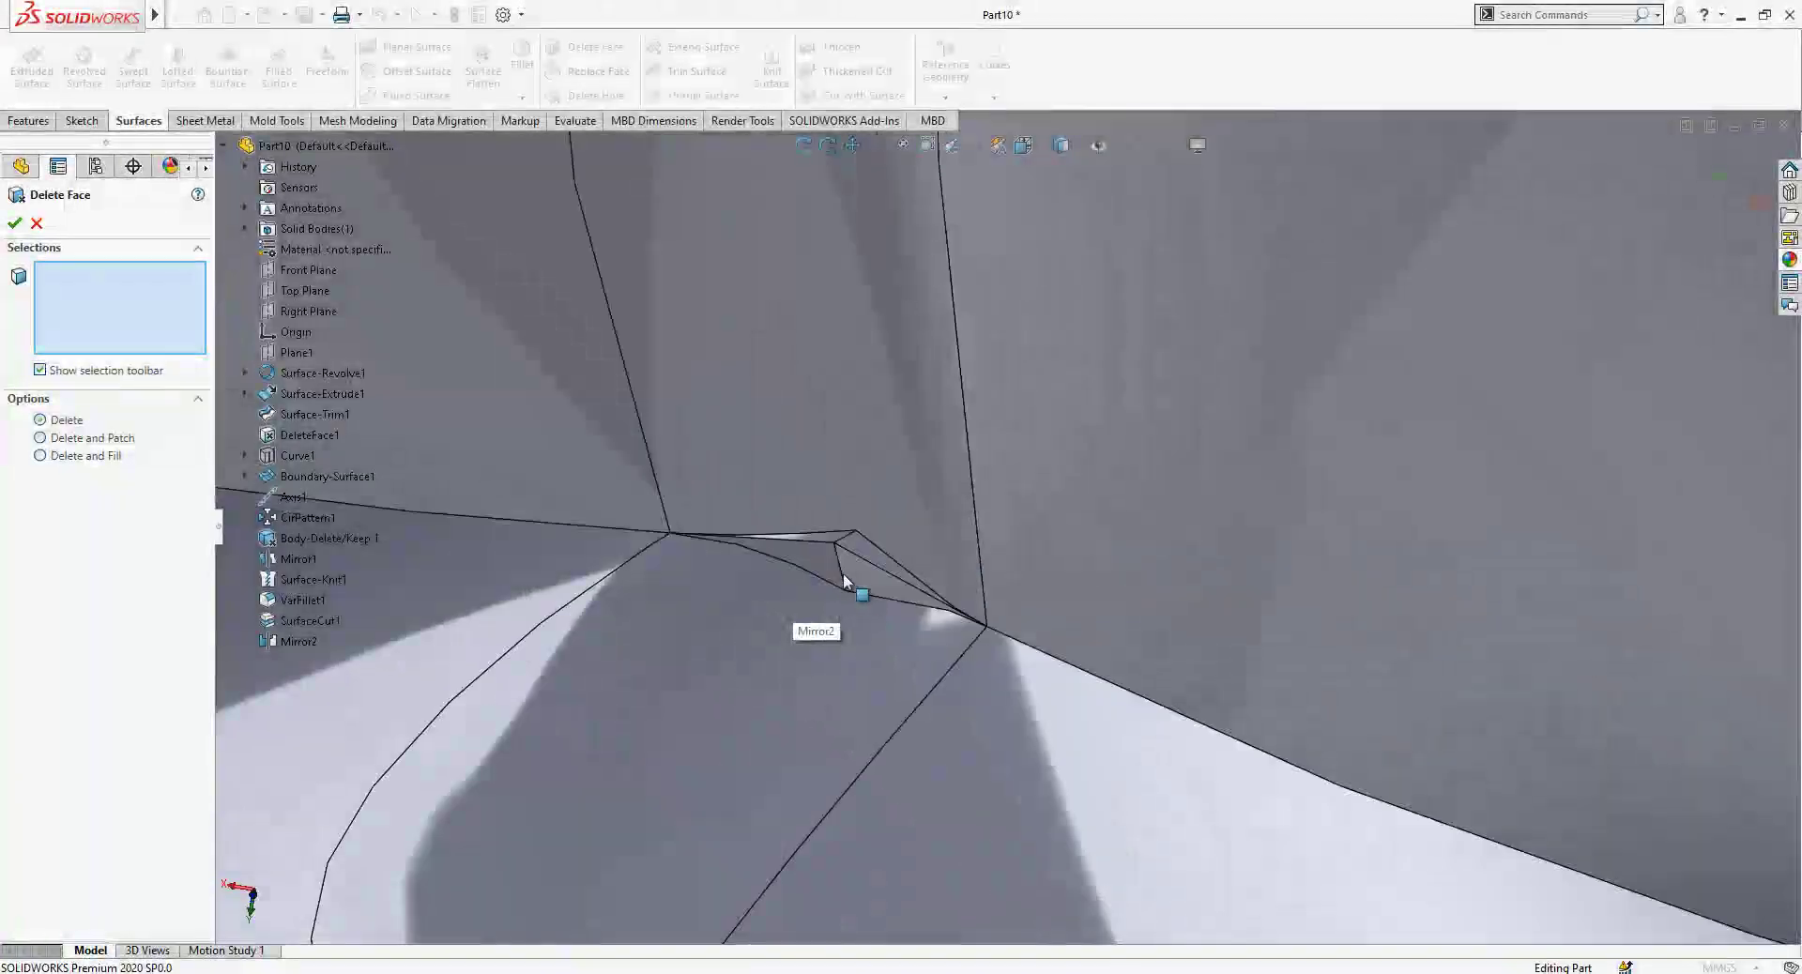
{"action": "scroll", "coordinate": [802, 584], "scroll_direction": "down", "scroll_amount": 4}
{"action": "left_click", "coordinate": [831, 540]}
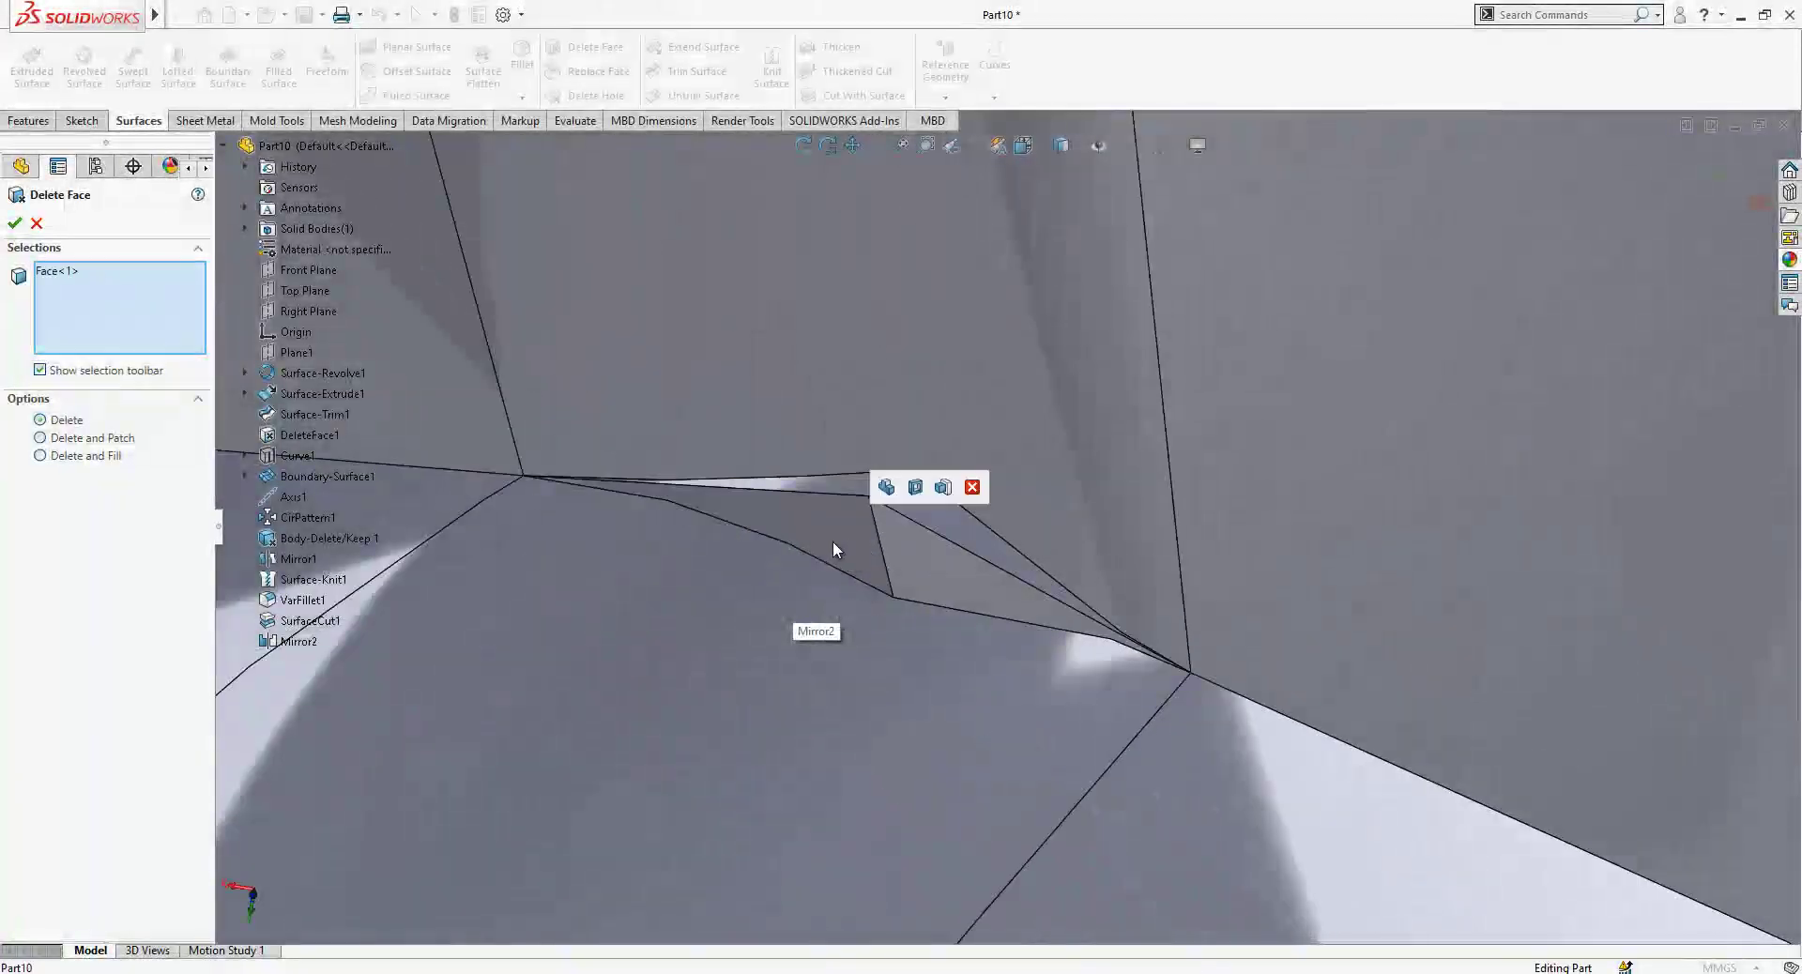
{"action": "left_click", "coordinate": [822, 490]}
{"action": "left_click", "coordinate": [905, 508]}
{"action": "left_click", "coordinate": [907, 550]}
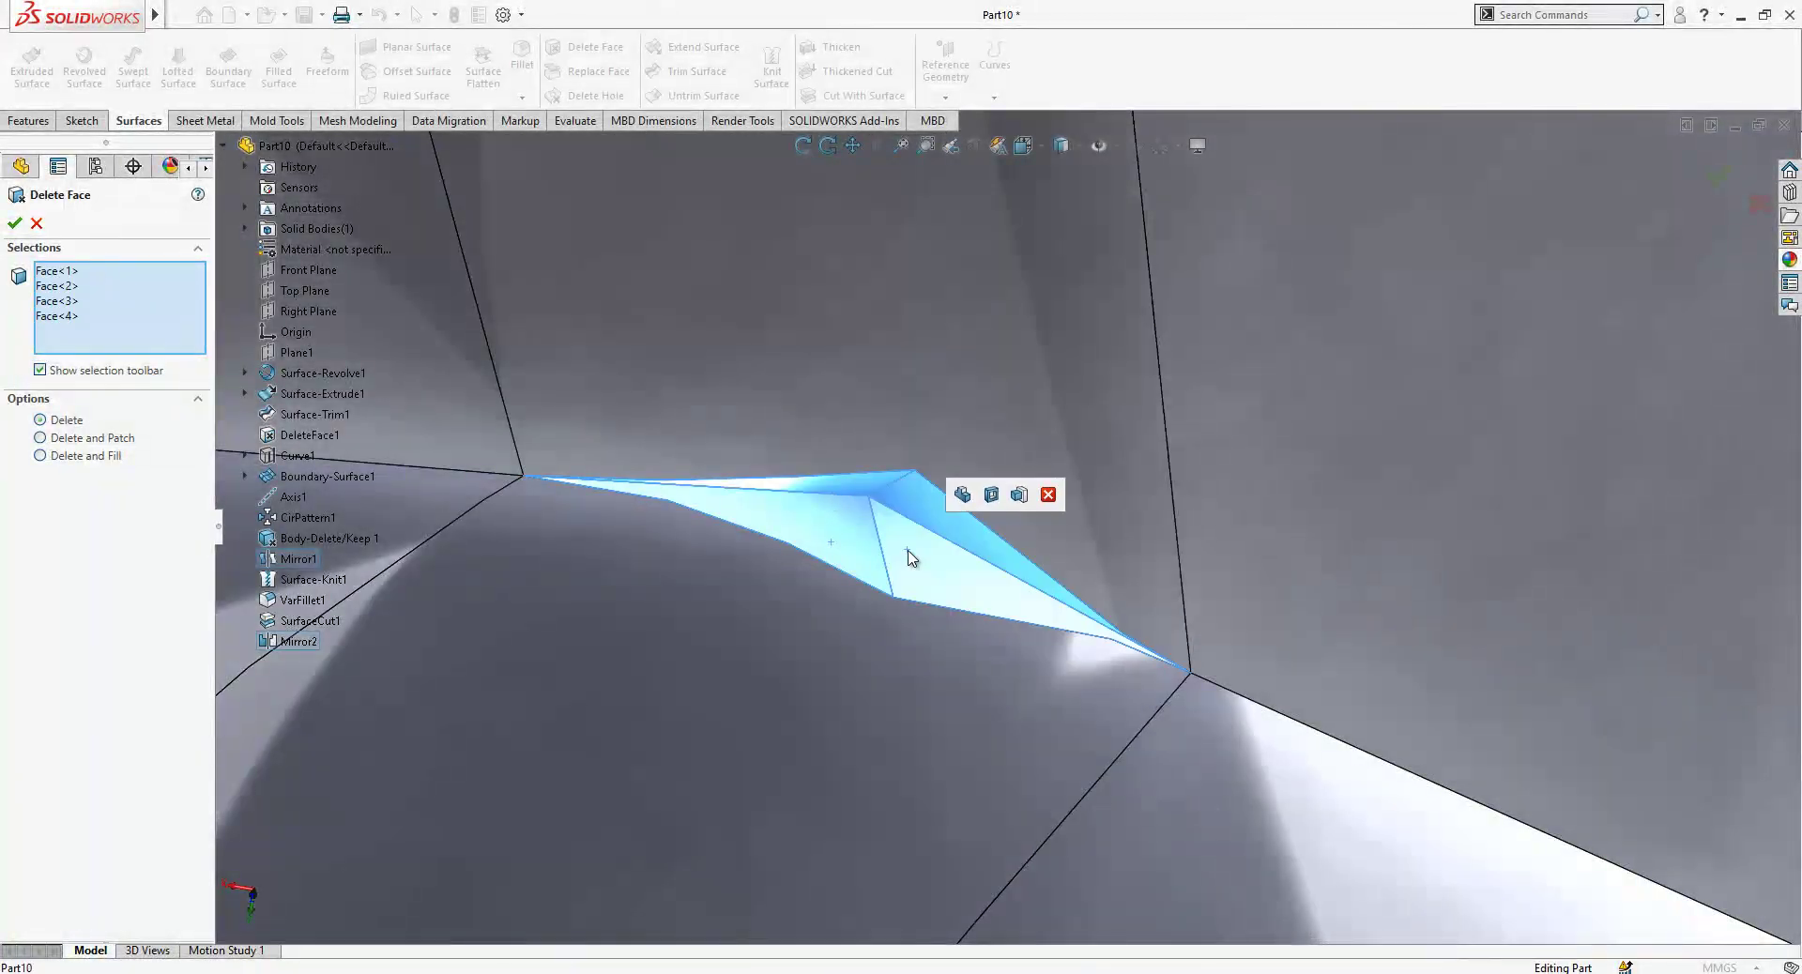
{"action": "left_click", "coordinate": [109, 436]}
{"action": "left_click", "coordinate": [14, 224]}
Examine the patched rim notch and the neighbouring seam ends around the body.
{"action": "scroll", "coordinate": [909, 501], "scroll_direction": "up", "scroll_amount": 3}
{"action": "scroll", "coordinate": [909, 508], "scroll_direction": "up", "scroll_amount": 8}
{"action": "middle_click_drag", "start_coordinate": [917, 515], "coordinate": [967, 573]}
{"action": "scroll", "coordinate": [1318, 561], "scroll_direction": "up", "scroll_amount": 4}
{"action": "scroll", "coordinate": [1219, 565], "scroll_direction": "down", "scroll_amount": 8}
{"action": "scroll", "coordinate": [1248, 533], "scroll_direction": "down", "scroll_amount": 2}
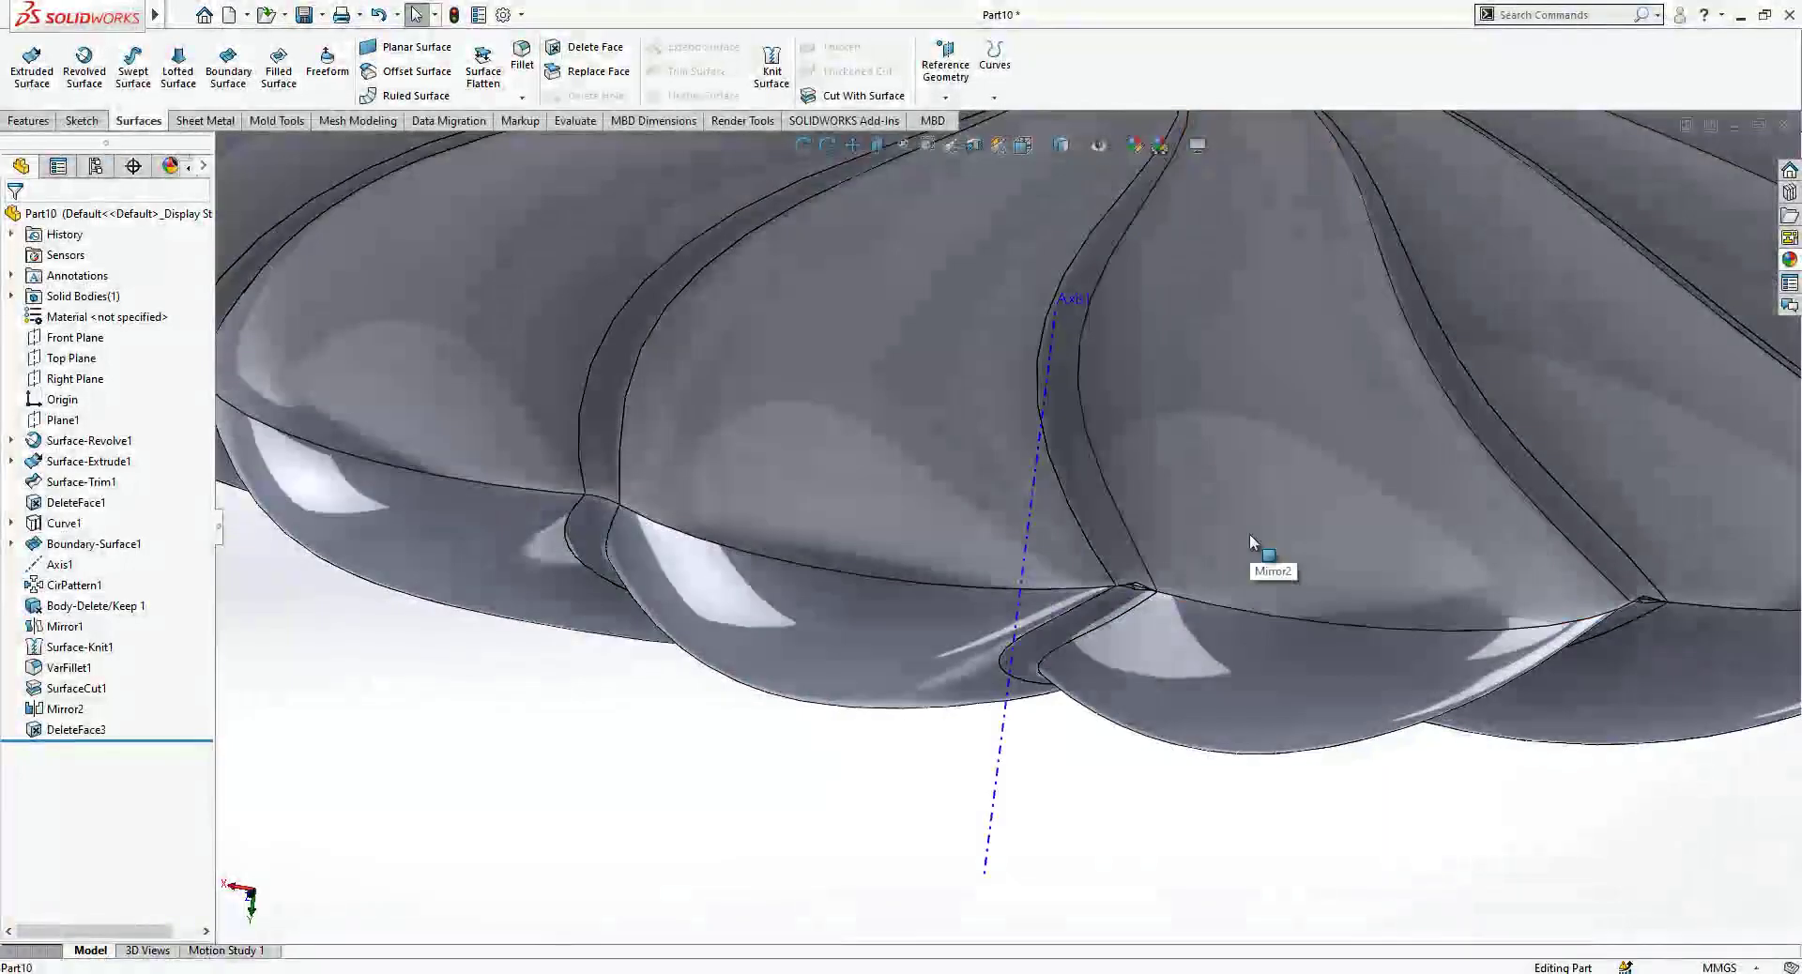
{"action": "scroll", "coordinate": [1220, 554], "scroll_direction": "down", "scroll_amount": 4}
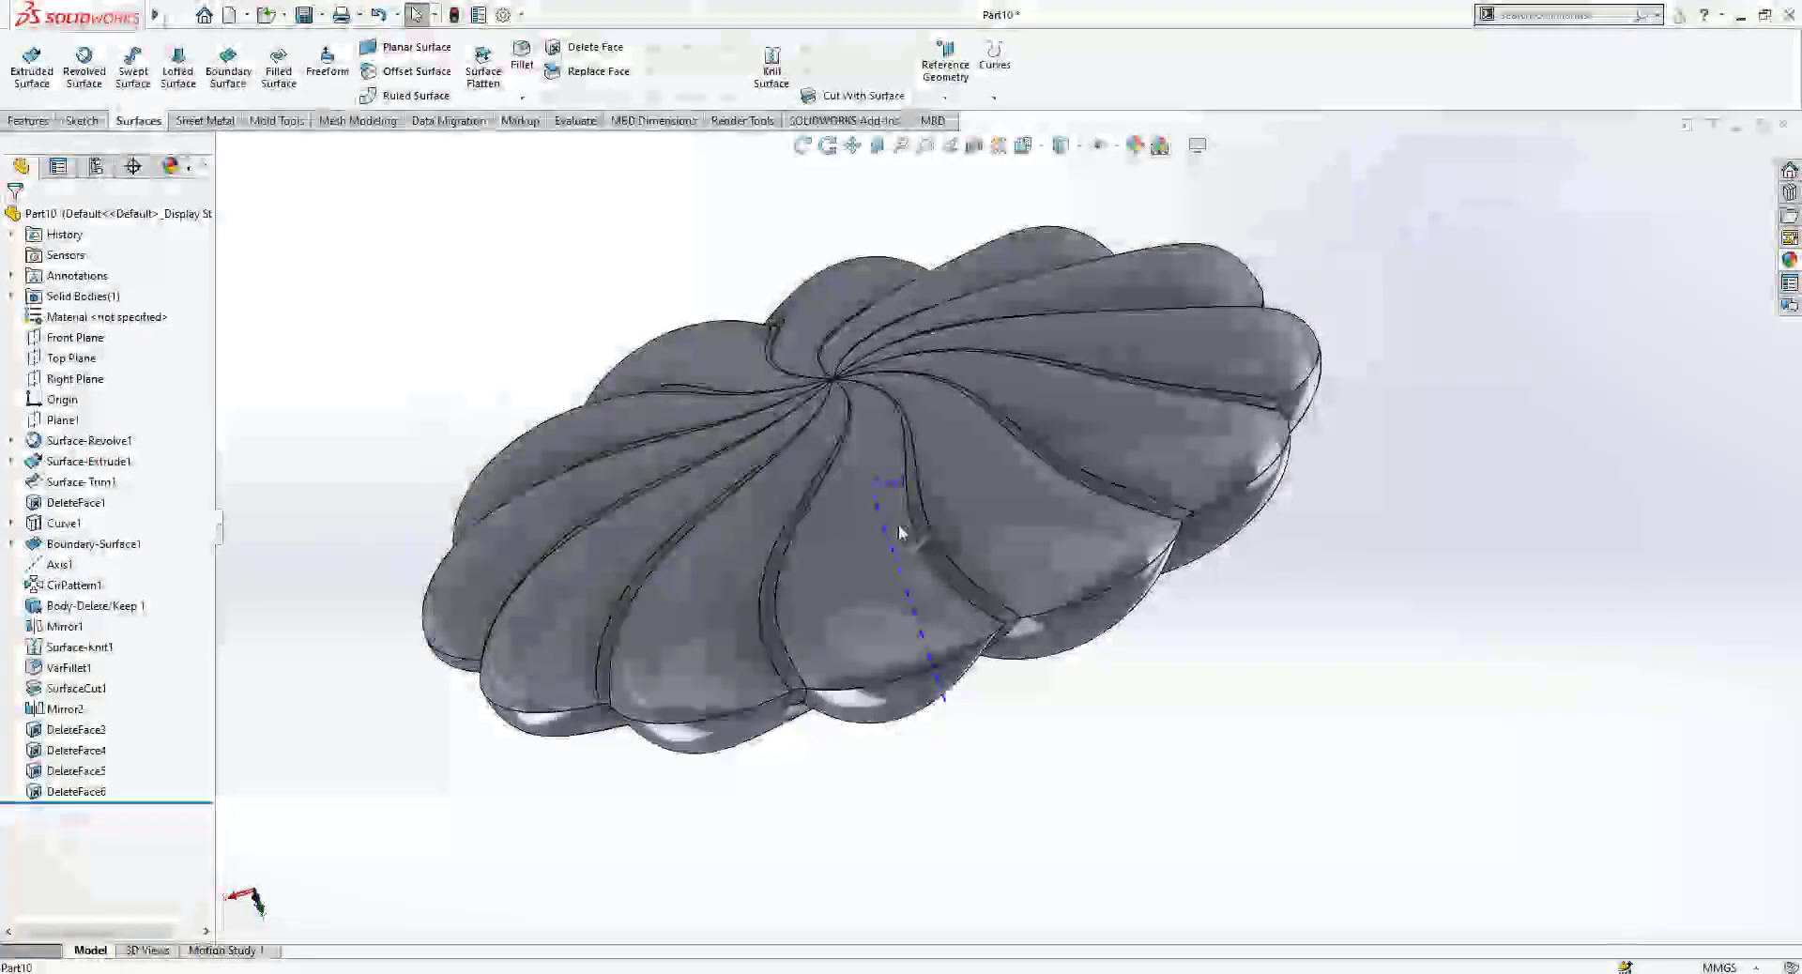
{"action": "left_click", "coordinate": [892, 530]}
{"action": "left_click", "coordinate": [946, 472]}
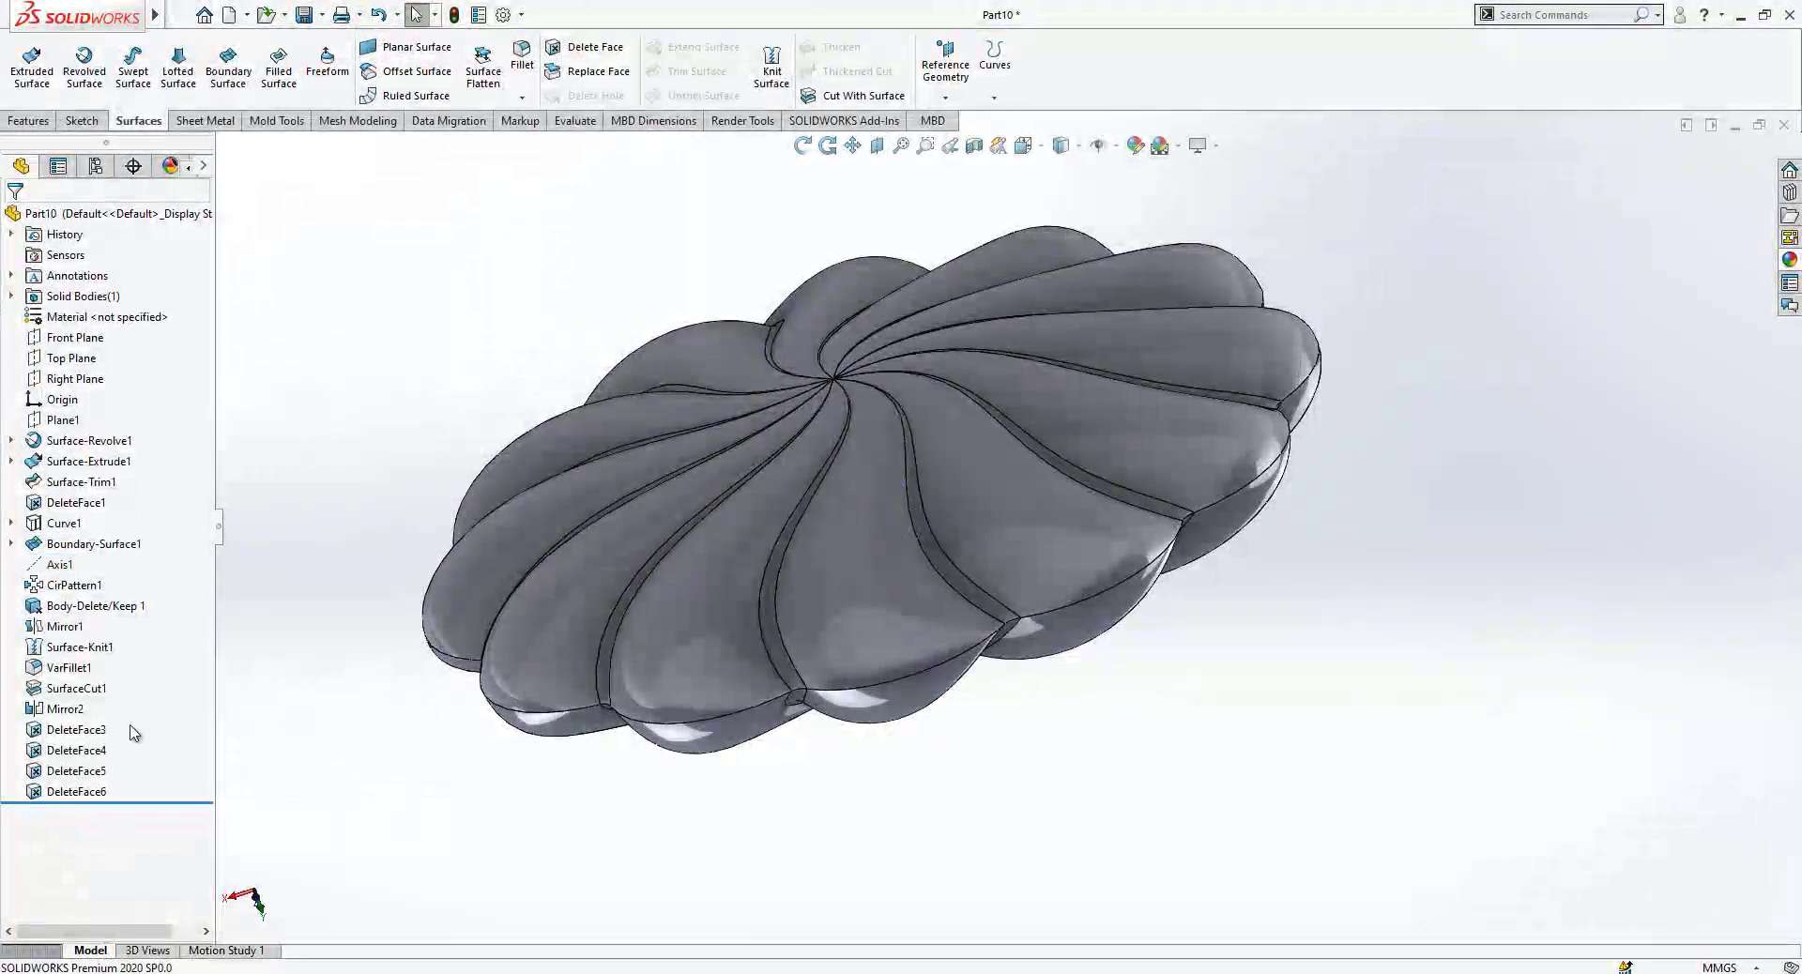
Display the body shaded without edges and examine the swirling petals from several angles.
{"action": "middle_click_drag", "start_coordinate": [1080, 441], "coordinate": [1158, 770]}
{"action": "left_click", "coordinate": [1062, 146]}
{"action": "left_click", "coordinate": [1065, 196]}
{"action": "mouse_move", "coordinate": [1044, 342]}
{"action": "middle_mouse_down"}
{"action": "mouse_move", "coordinate": [997, 343]}
{"action": "mouse_move", "coordinate": [1102, 342]}
{"action": "mouse_move", "coordinate": [1248, 444]}
{"action": "middle_mouse_up"}
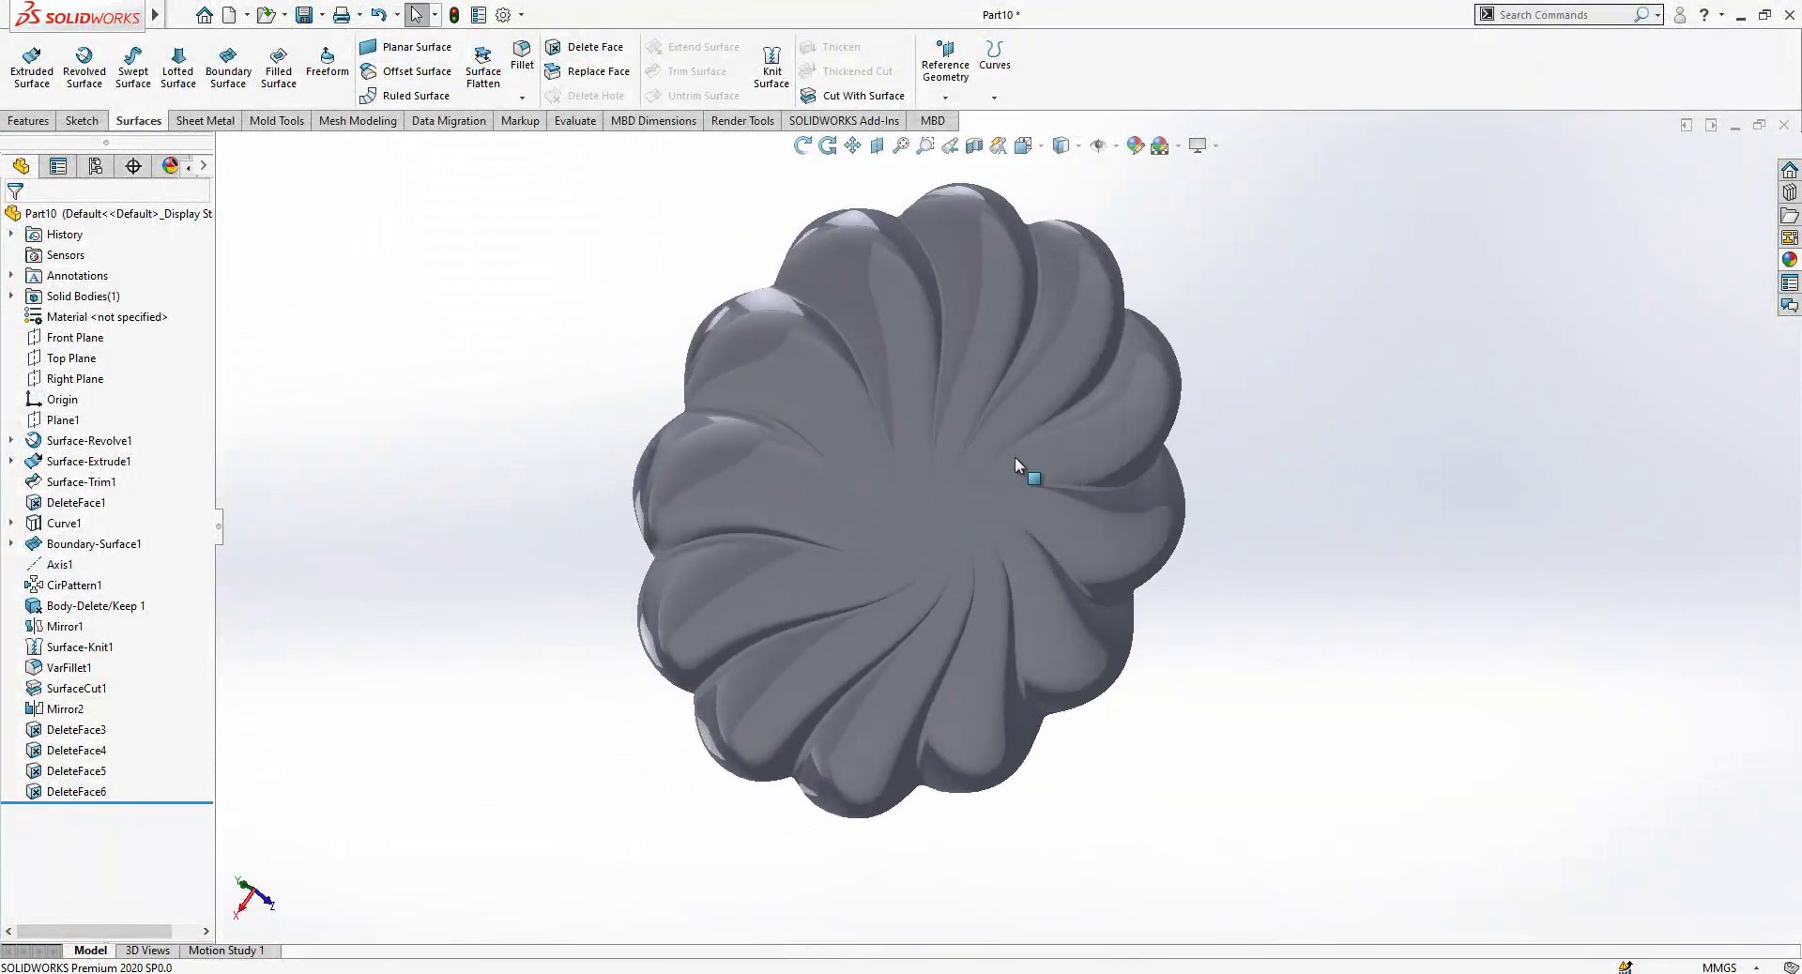
Fillet the complete tangent edge chain around the petal rim with a constant symmetric radius of 0.5 mm.
{"action": "scroll", "coordinate": [1016, 458], "scroll_direction": "up", "scroll_amount": 3}
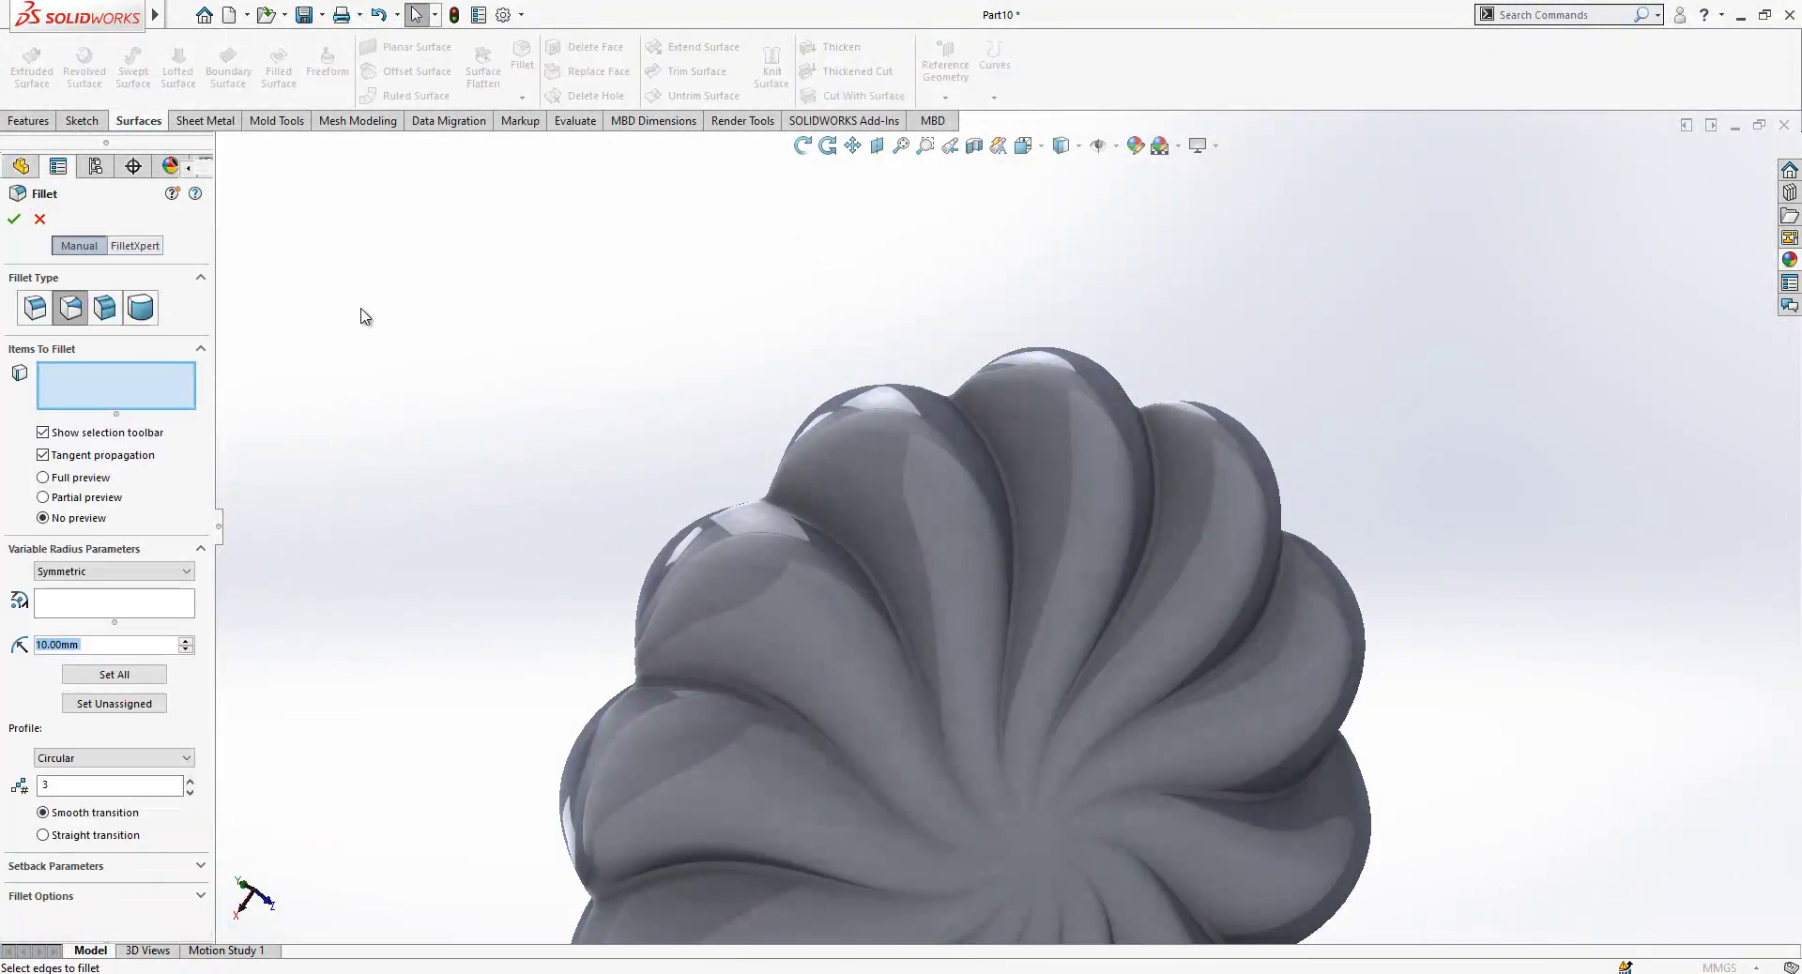
{"action": "left_click", "coordinate": [34, 310]}
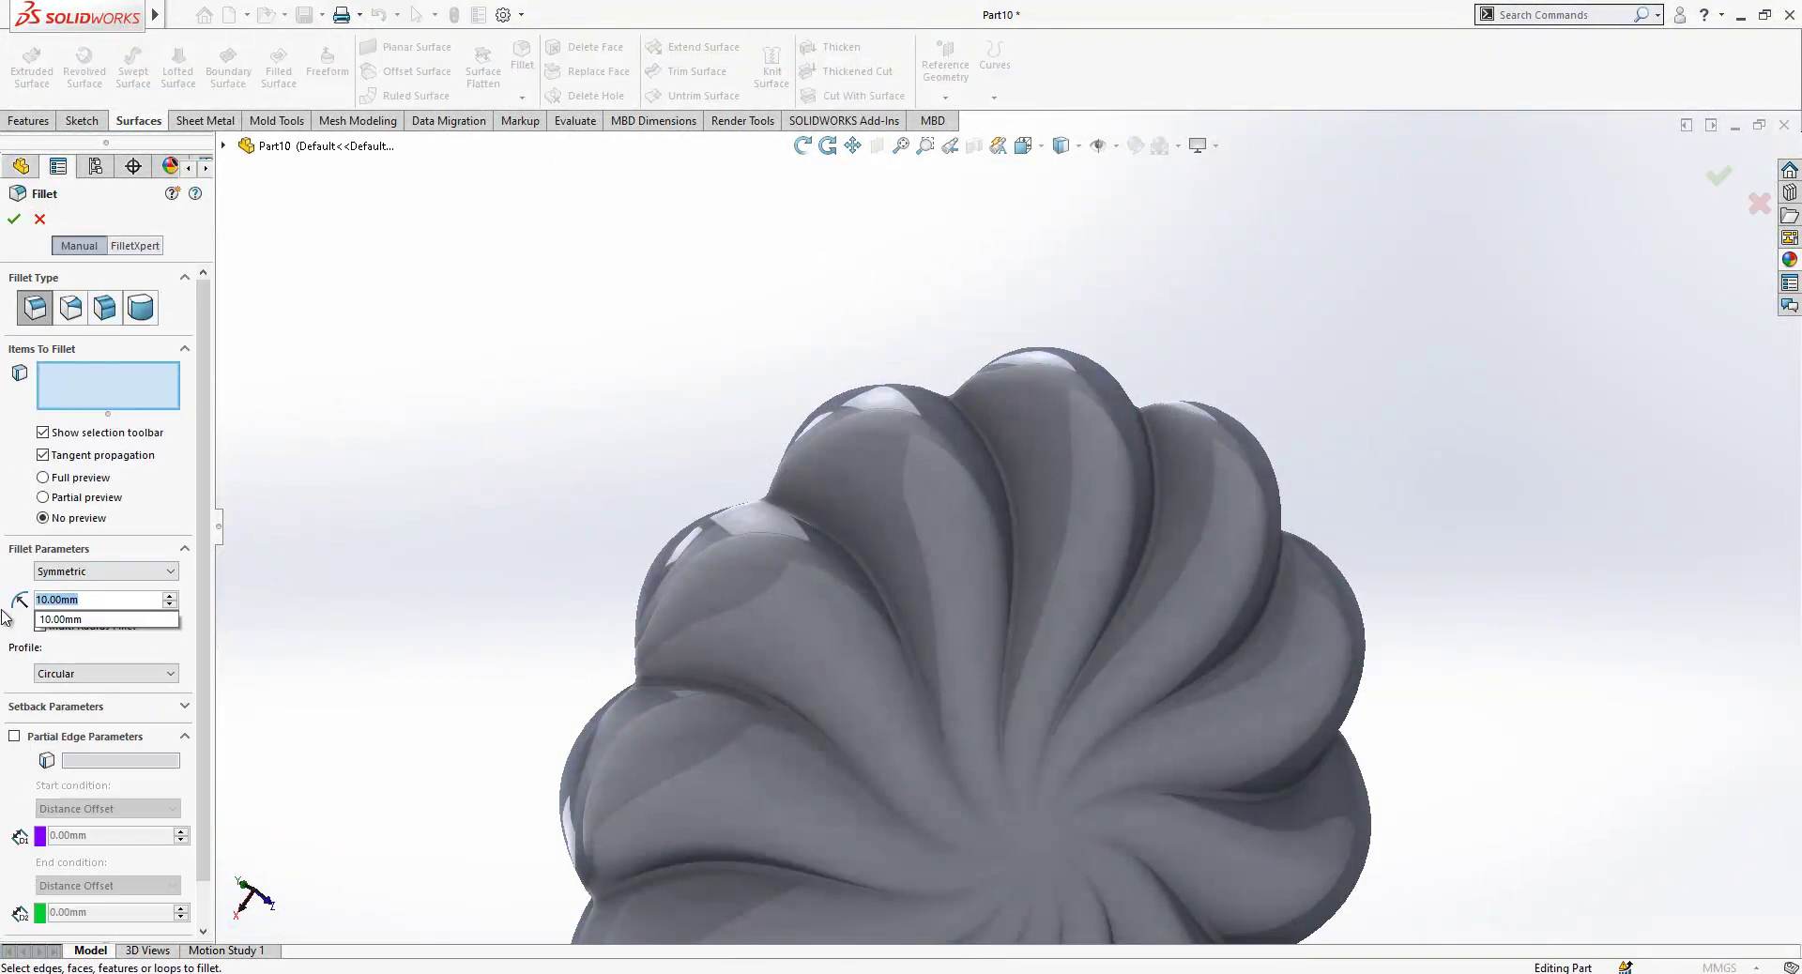
{"action": "type", "text": "0.5"}
{"action": "key", "text": "Return"}
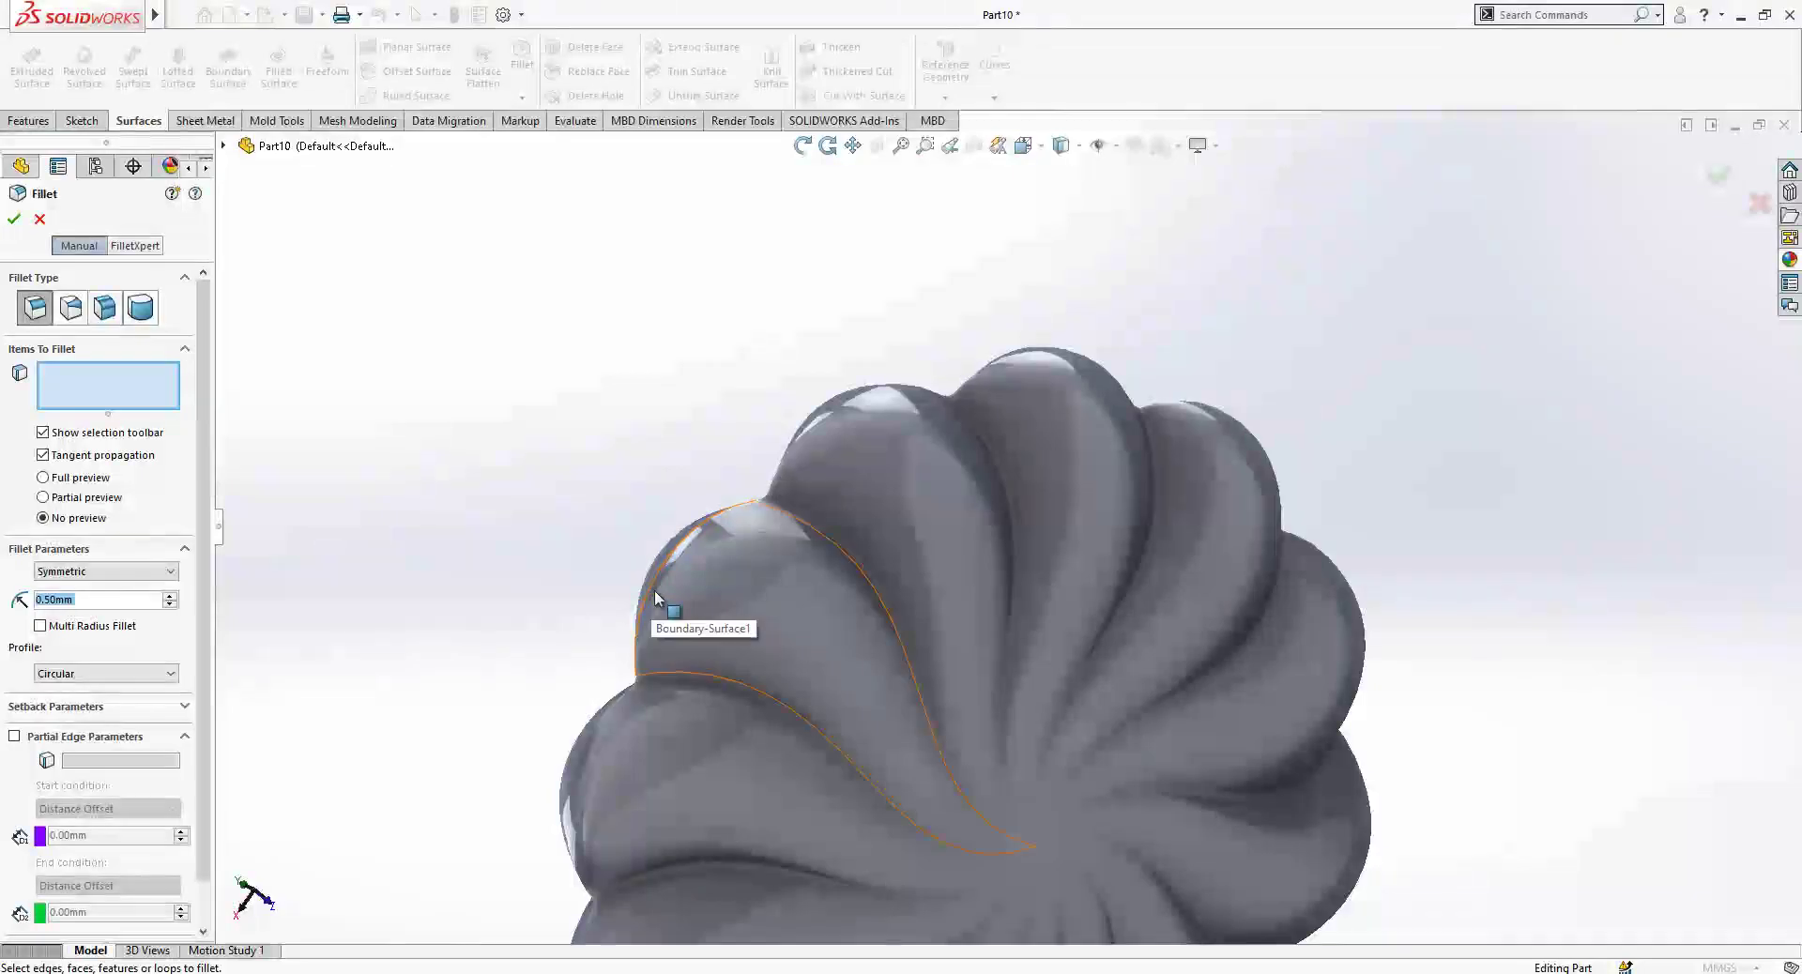
{"action": "middle_click_drag", "start_coordinate": [697, 582], "coordinate": [813, 575]}
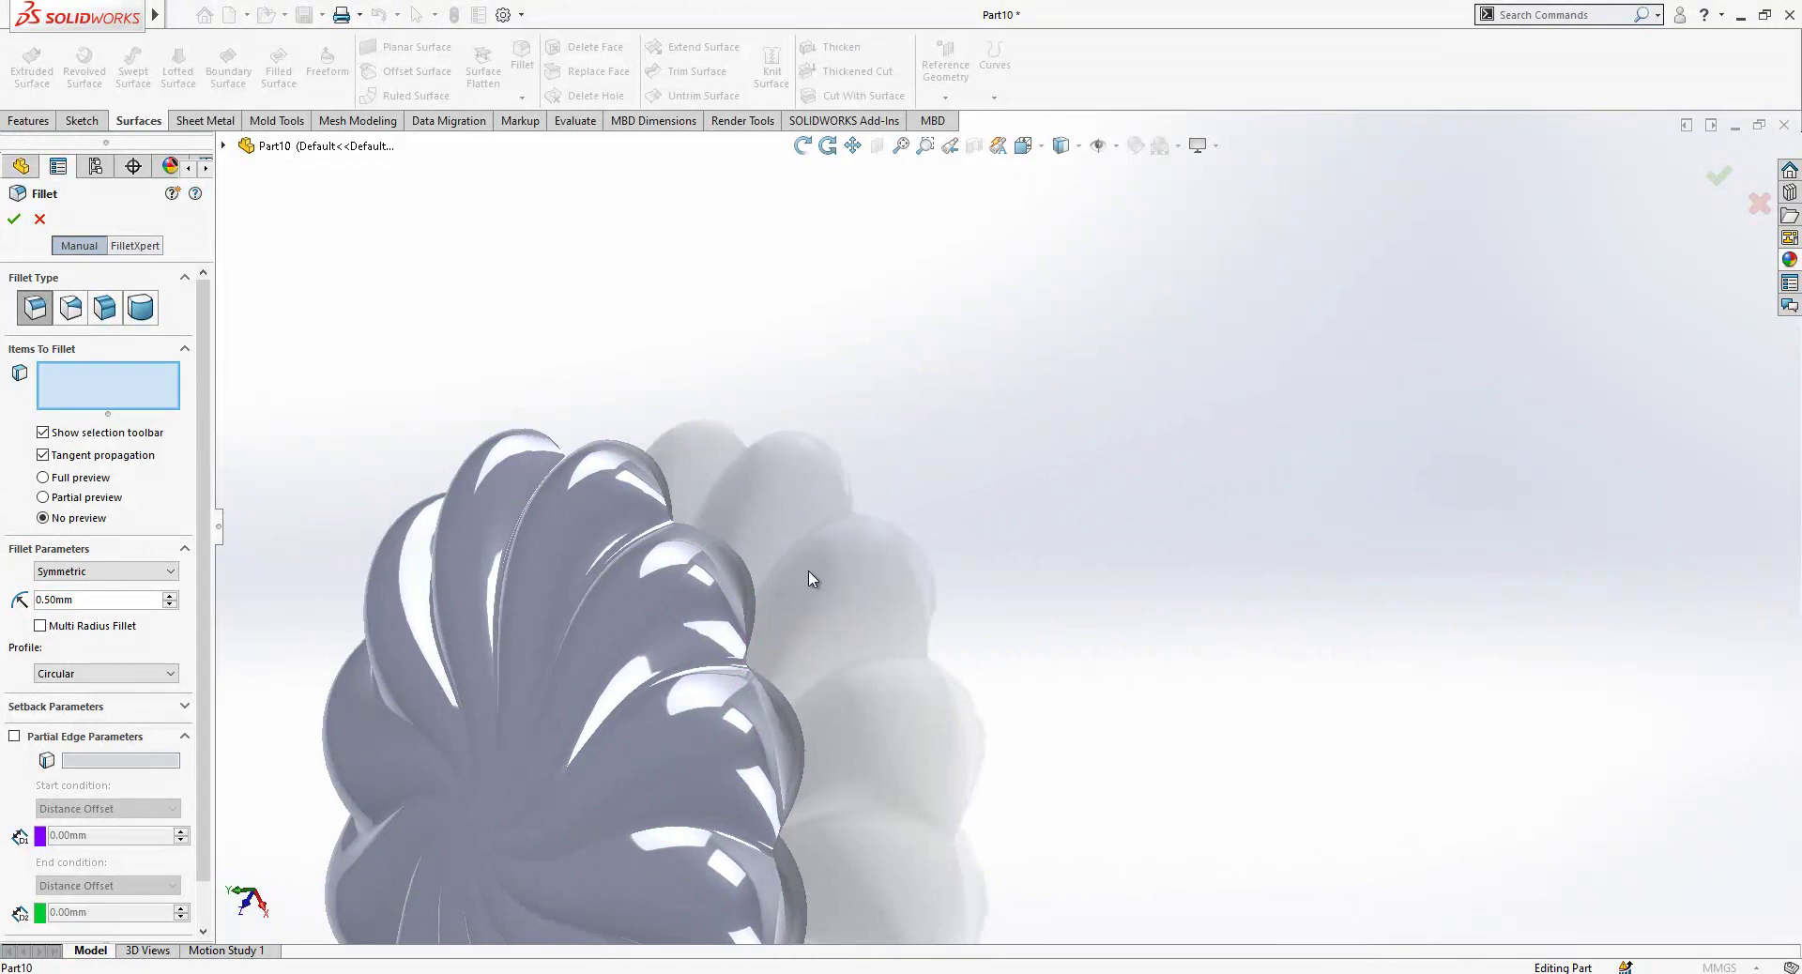
{"action": "right_click", "coordinate": [738, 589]}
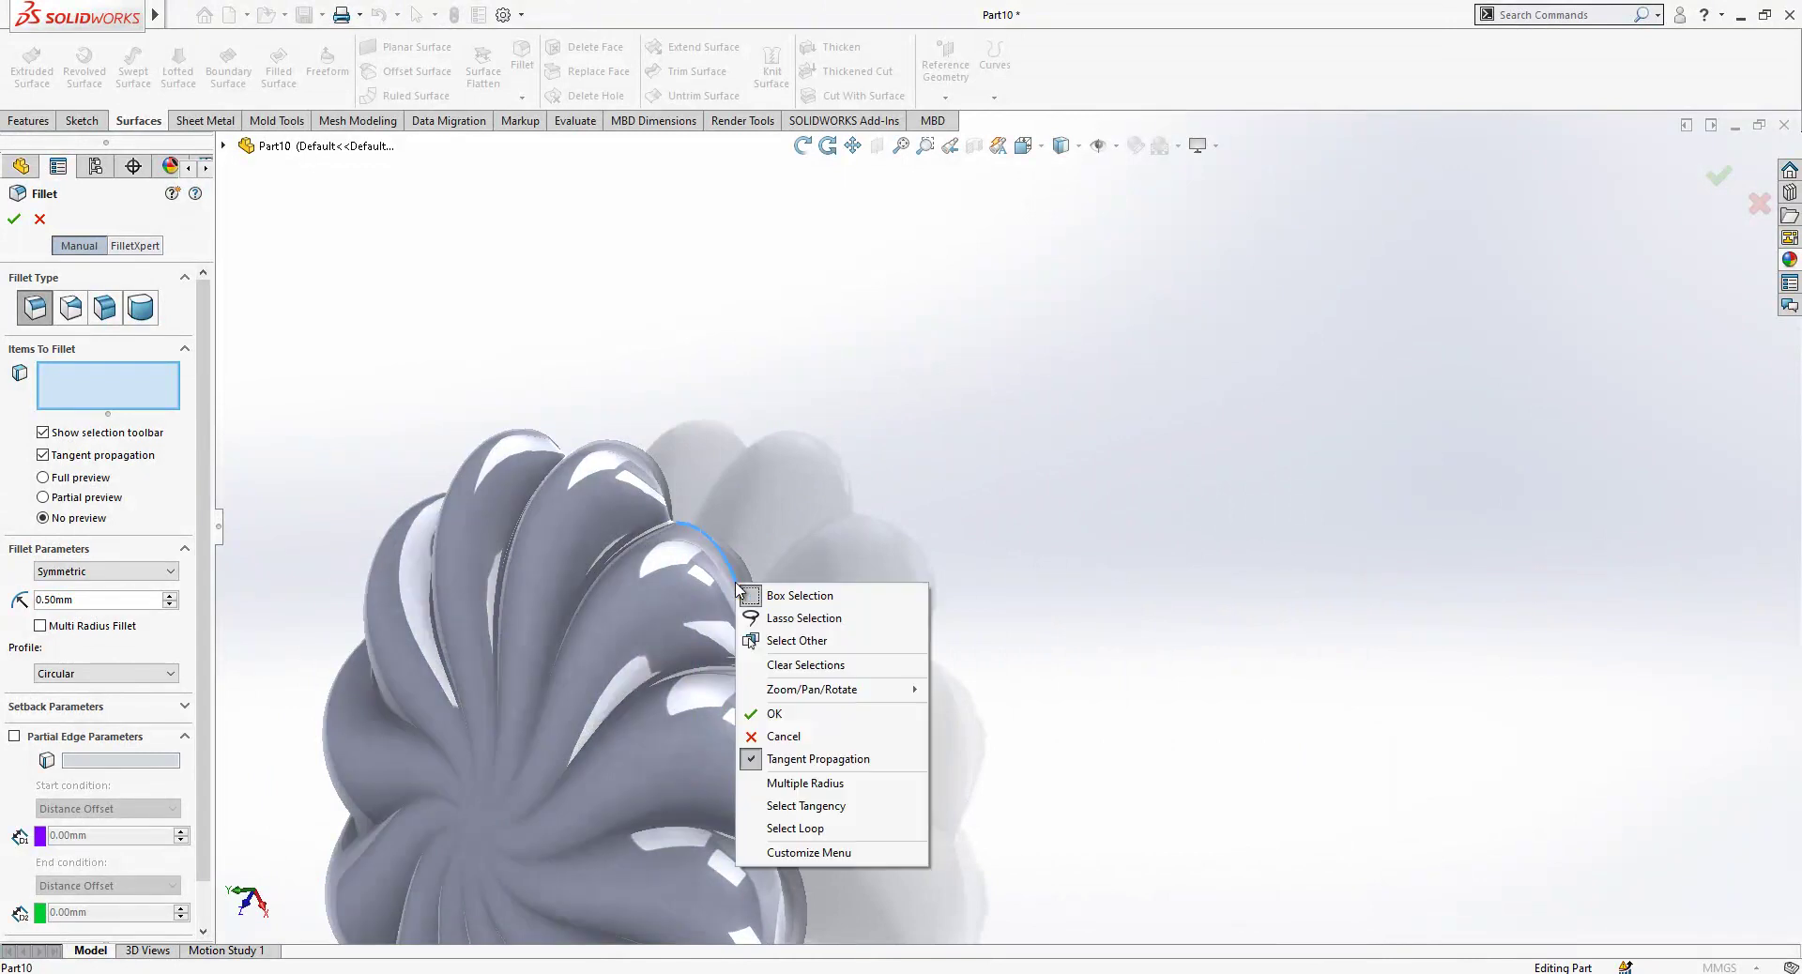
{"action": "left_click", "coordinate": [831, 806]}
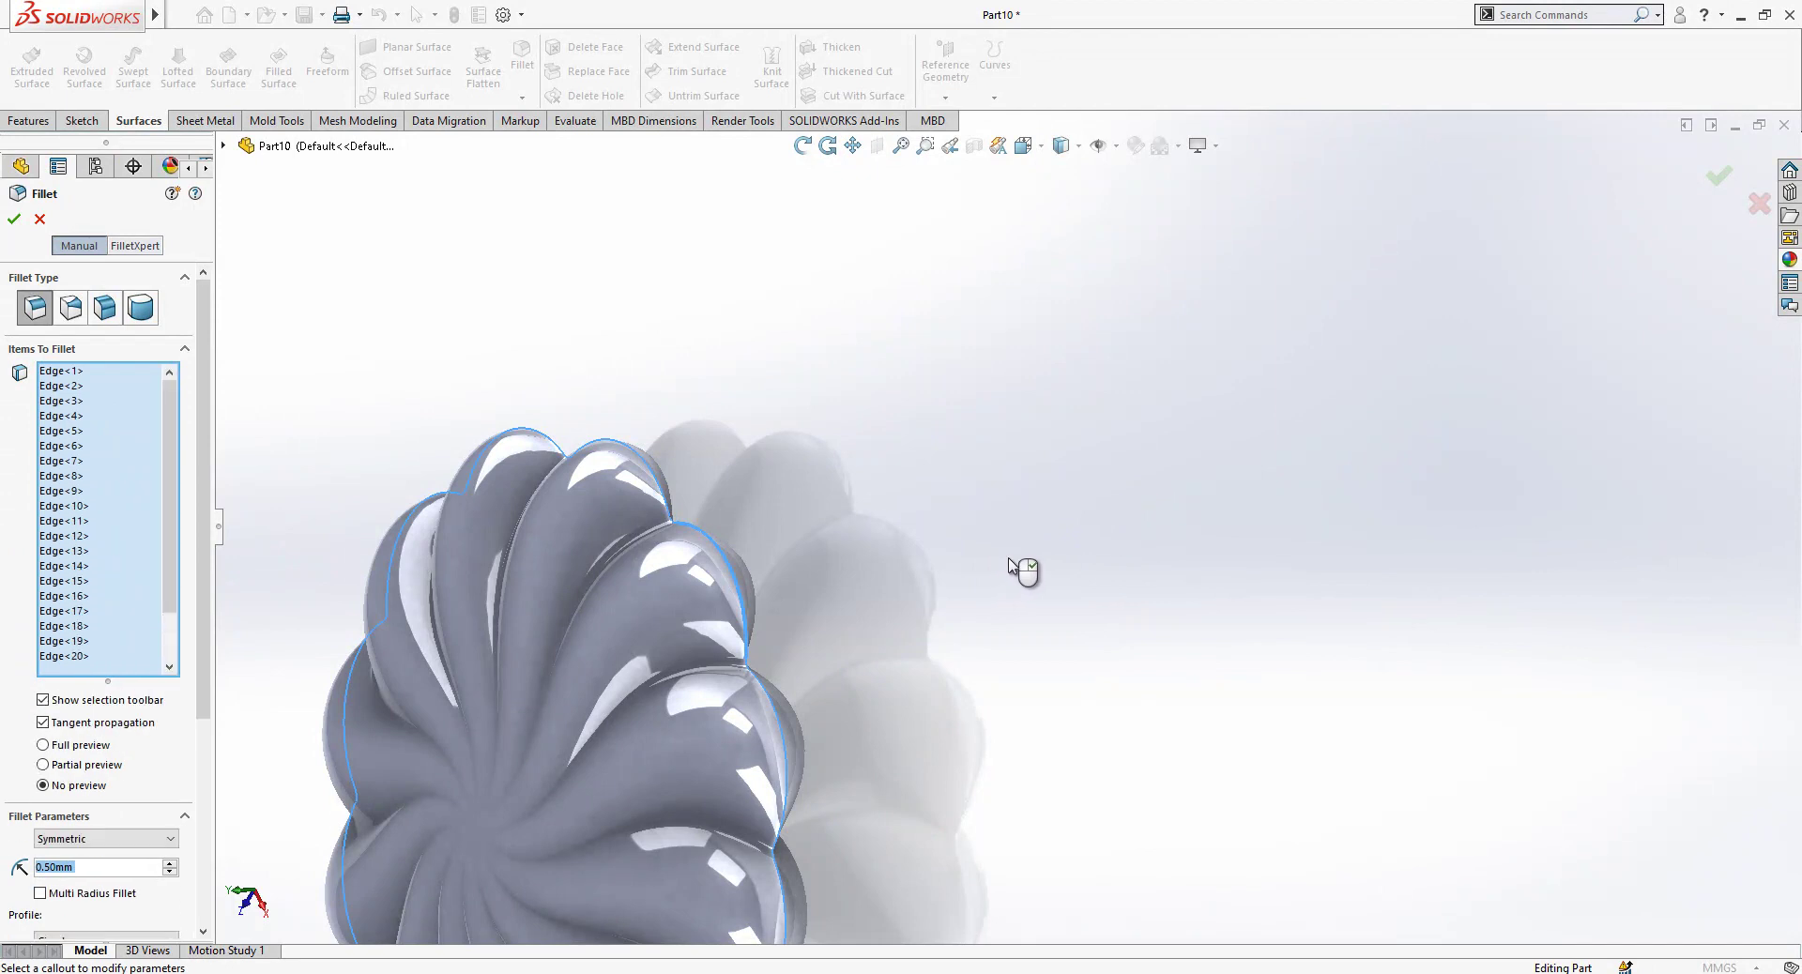
{"action": "scroll", "coordinate": [1007, 540], "scroll_direction": "up", "scroll_amount": 1}
{"action": "middle_click_drag", "start_coordinate": [848, 445], "coordinate": [1157, 556]}
{"action": "scroll", "coordinate": [1157, 556], "scroll_direction": "up", "scroll_amount": 3}
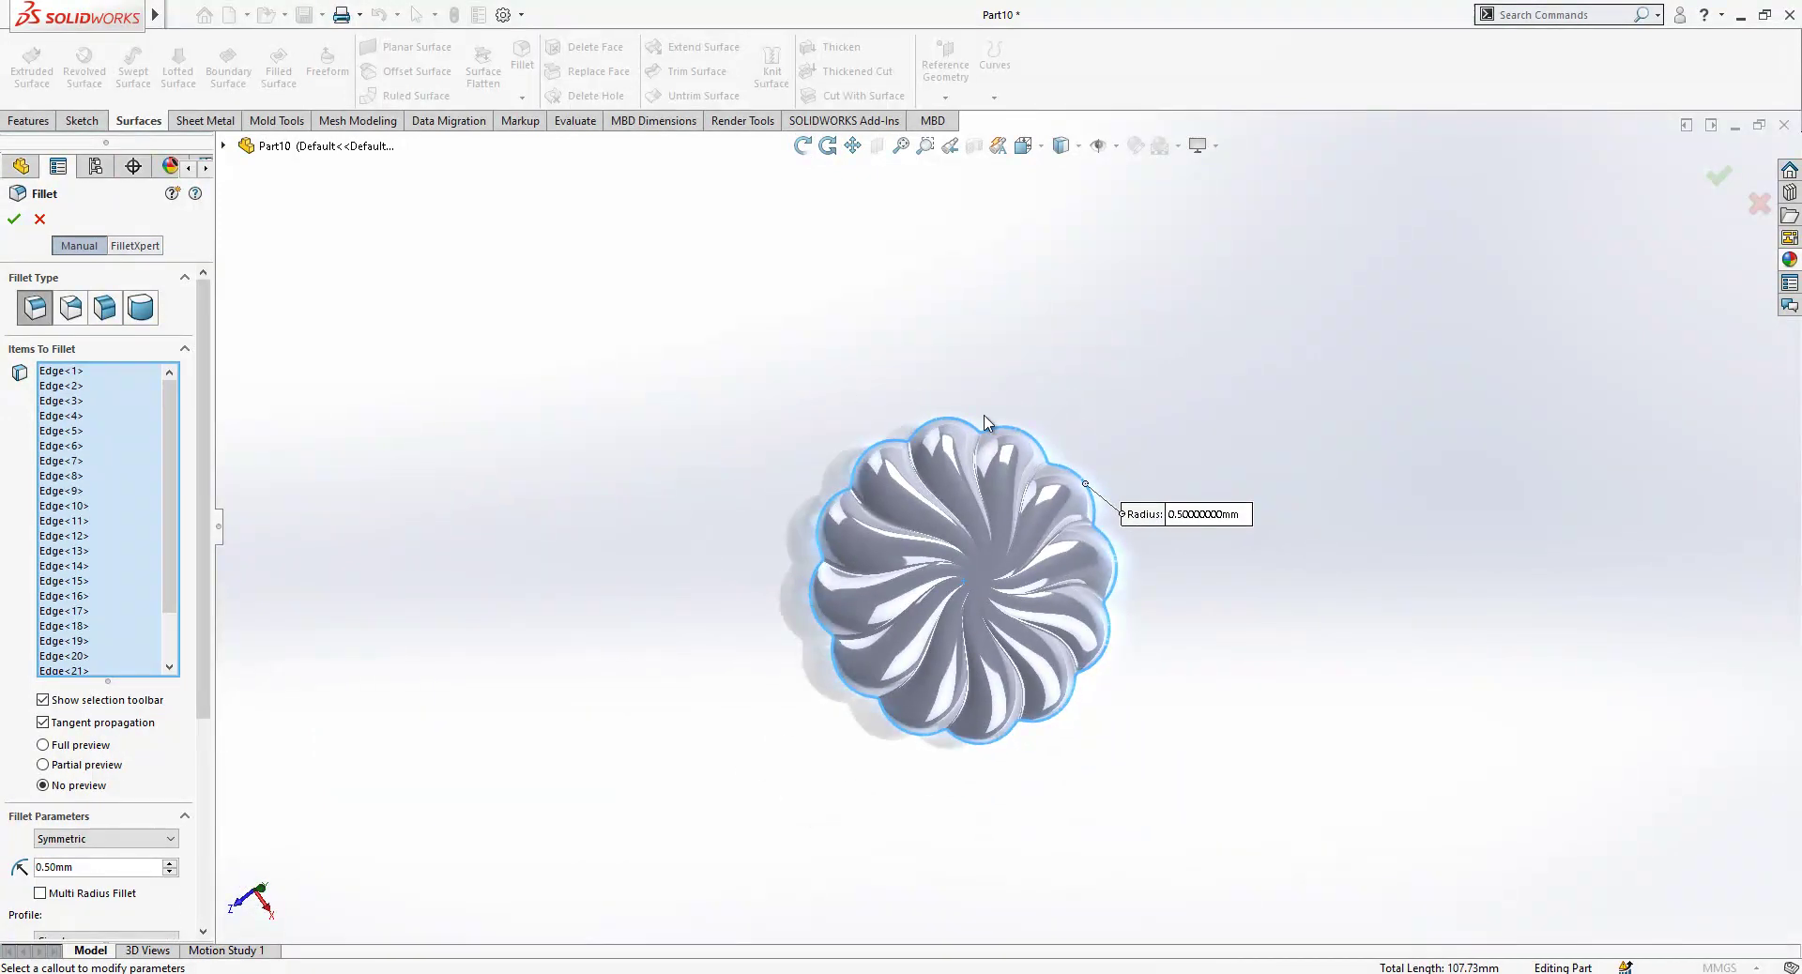
{"action": "left_click", "coordinate": [14, 221]}
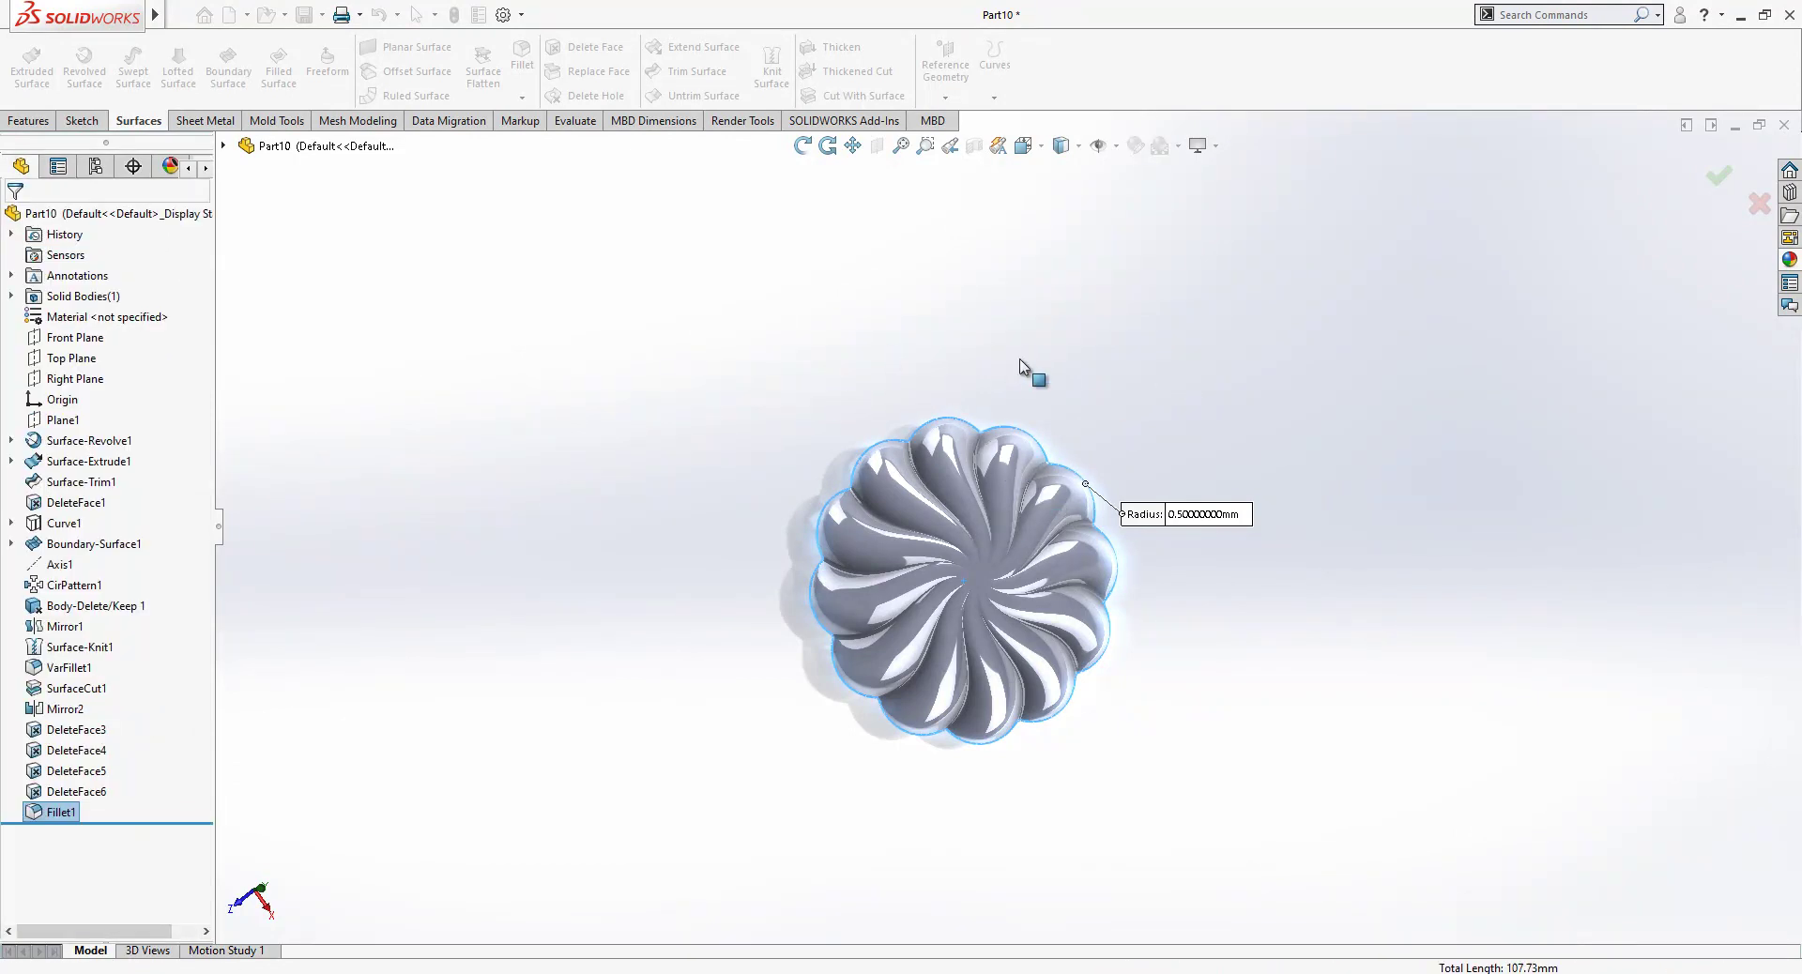
In a new Top Plane sketch, draw a vertical construction line about 18 mm long from the origin to just beyond the rim.
{"action": "left_click", "coordinate": [1038, 146]}
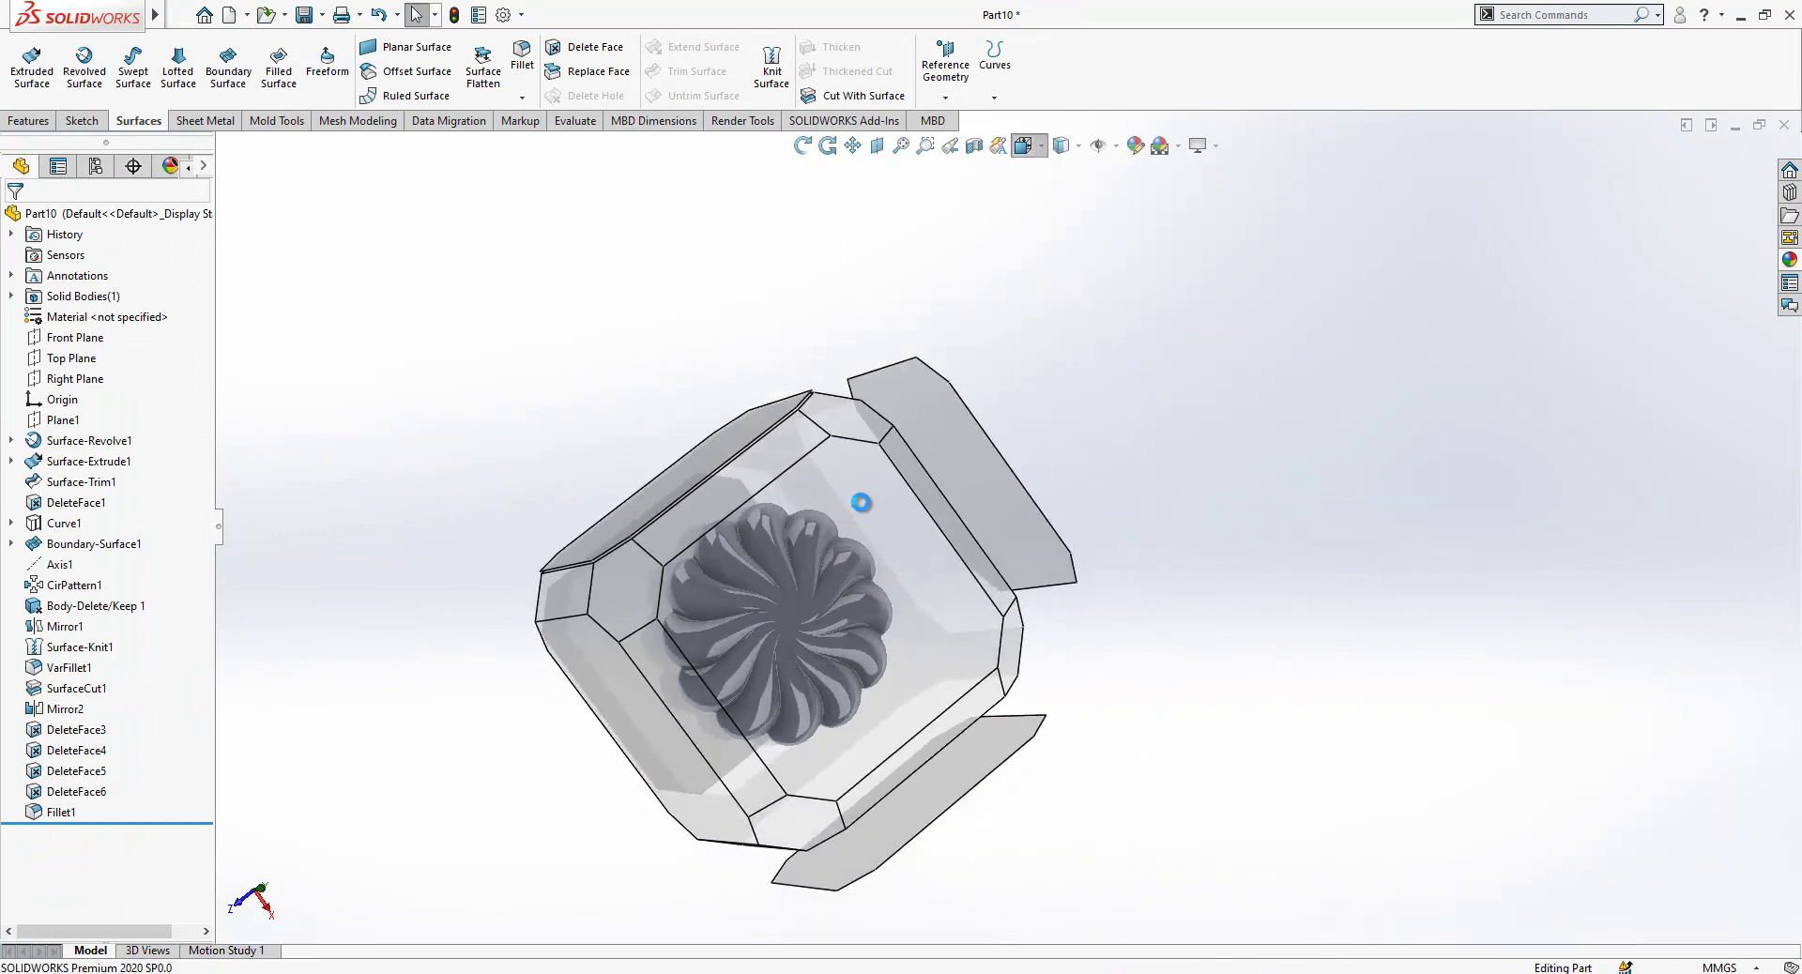
{"action": "left_click", "coordinate": [865, 511]}
{"action": "scroll", "coordinate": [1040, 485], "scroll_direction": "up", "scroll_amount": 2}
{"action": "scroll", "coordinate": [1041, 270], "scroll_direction": "down", "scroll_amount": 3}
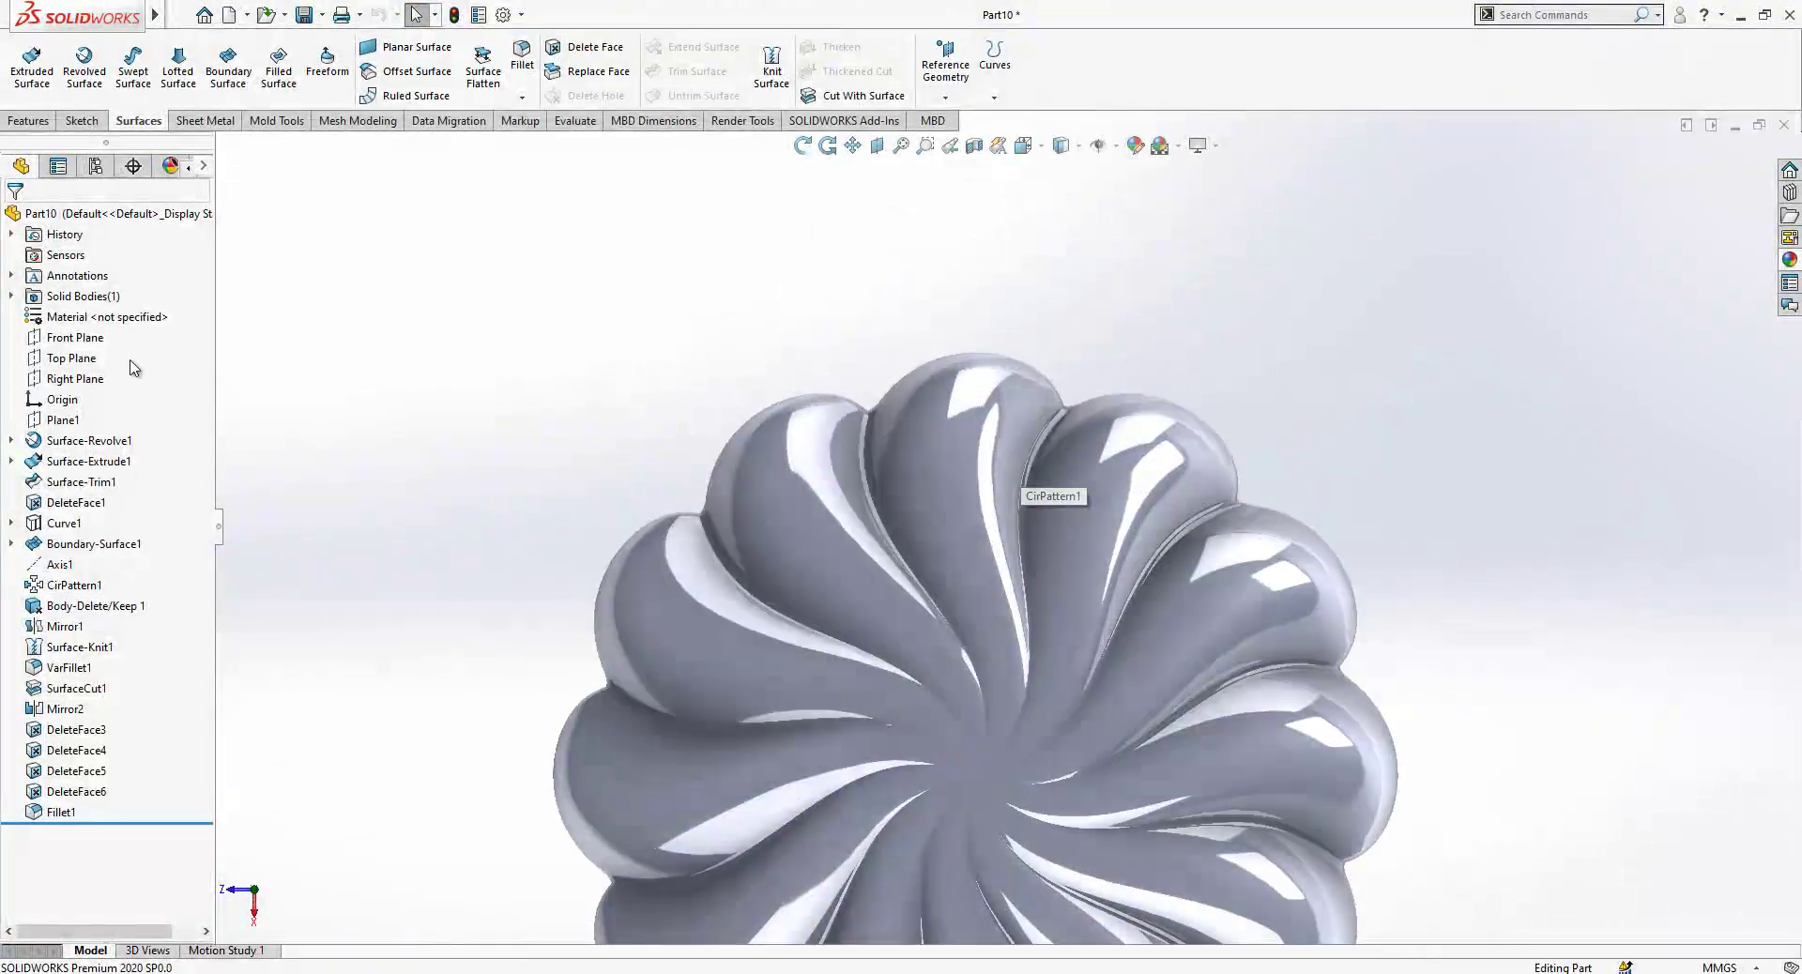
{"action": "left_click", "coordinate": [67, 358]}
{"action": "left_click", "coordinate": [66, 323]}
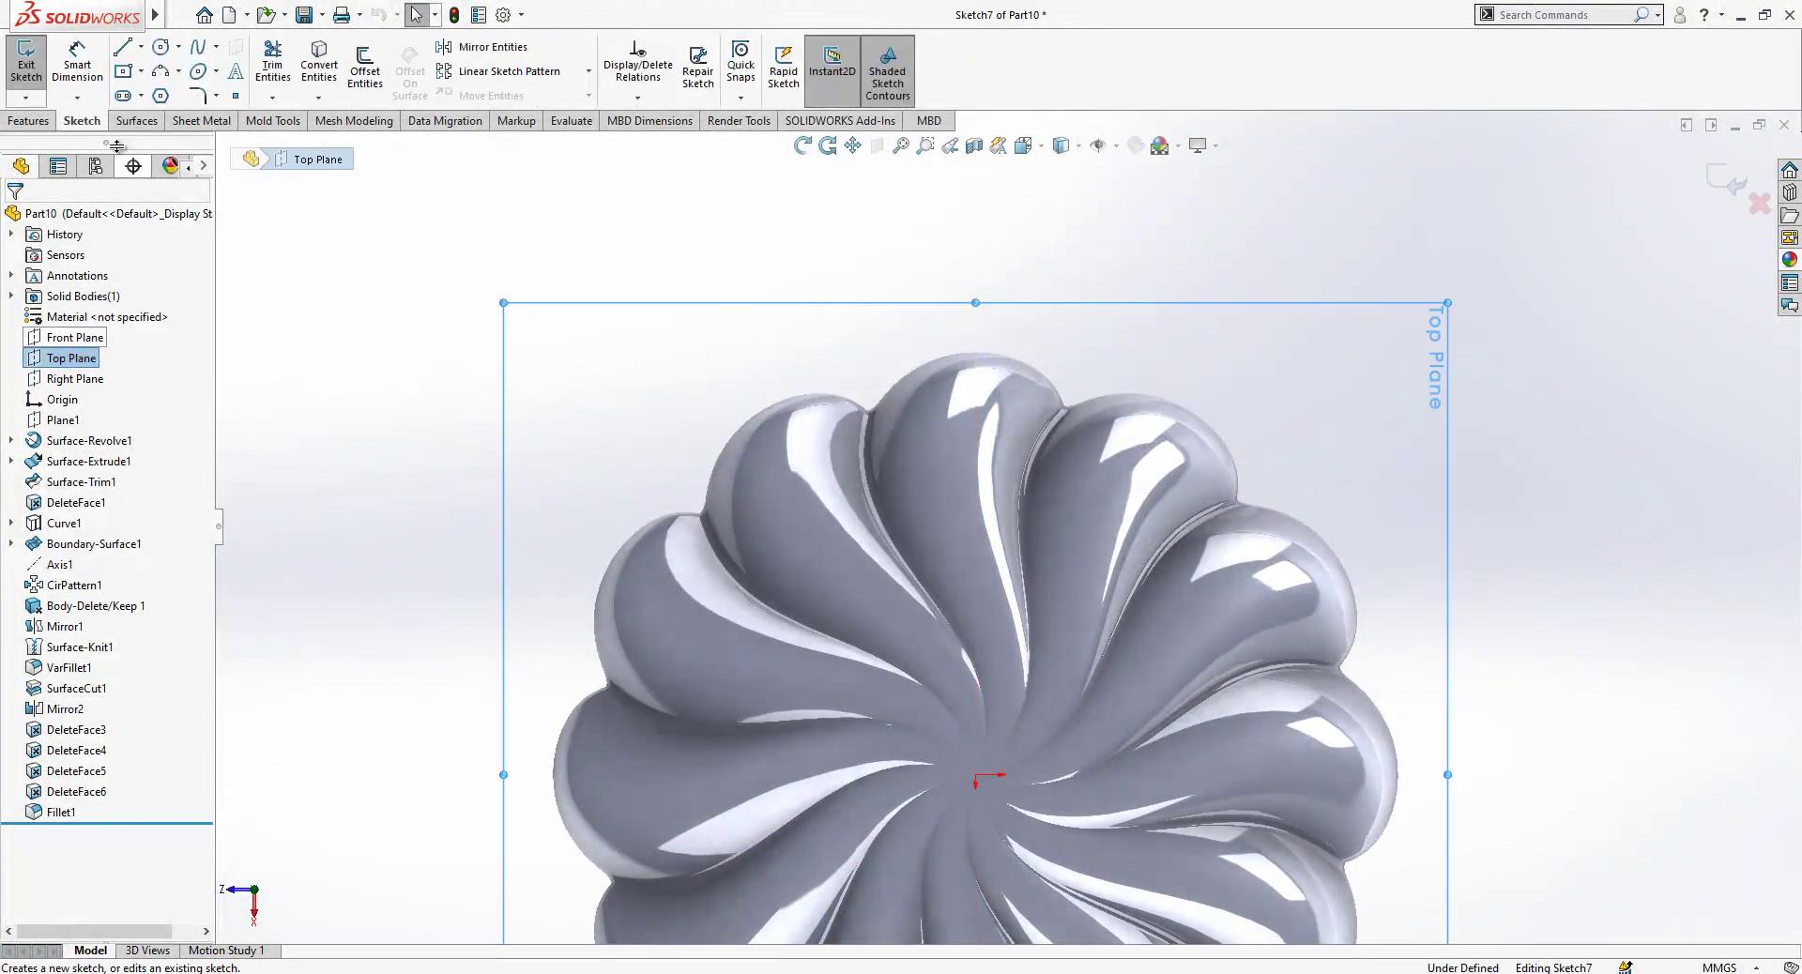
{"action": "left_click", "coordinate": [123, 48]}
{"action": "left_click", "coordinate": [976, 777]}
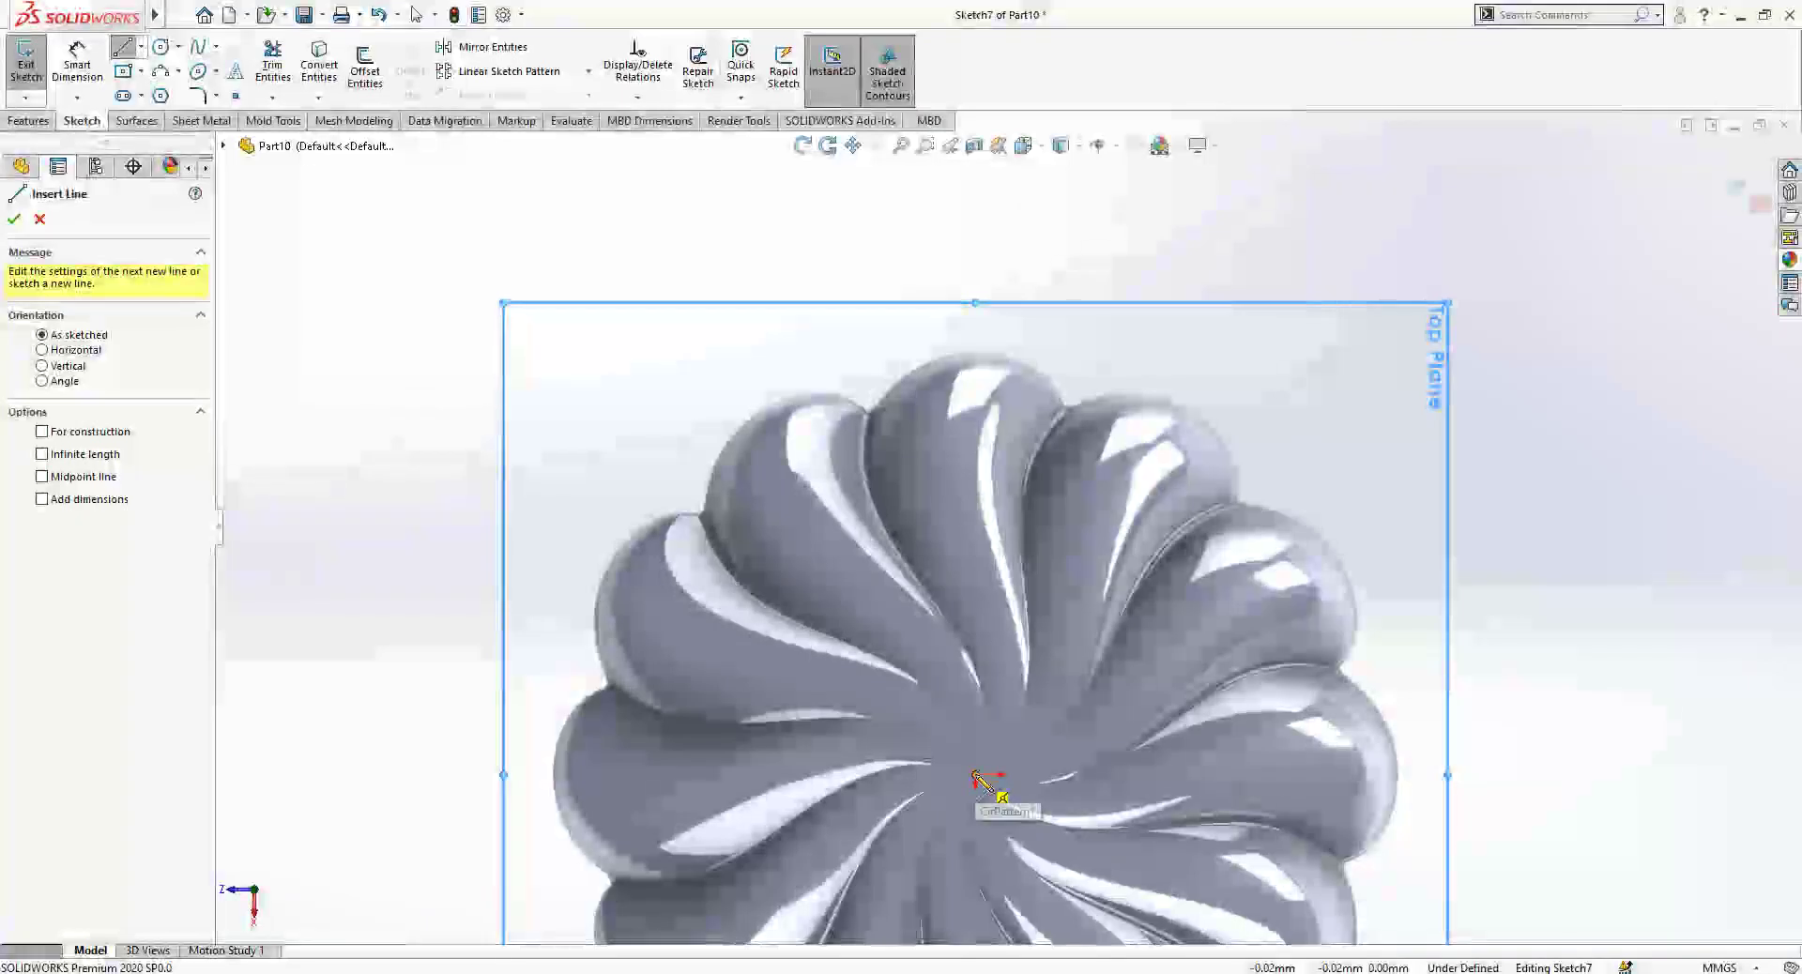
{"action": "left_click", "coordinate": [976, 313]}
{"action": "key", "text": "Escape"}
{"action": "left_click", "coordinate": [977, 340]}
{"action": "left_click", "coordinate": [1049, 297]}
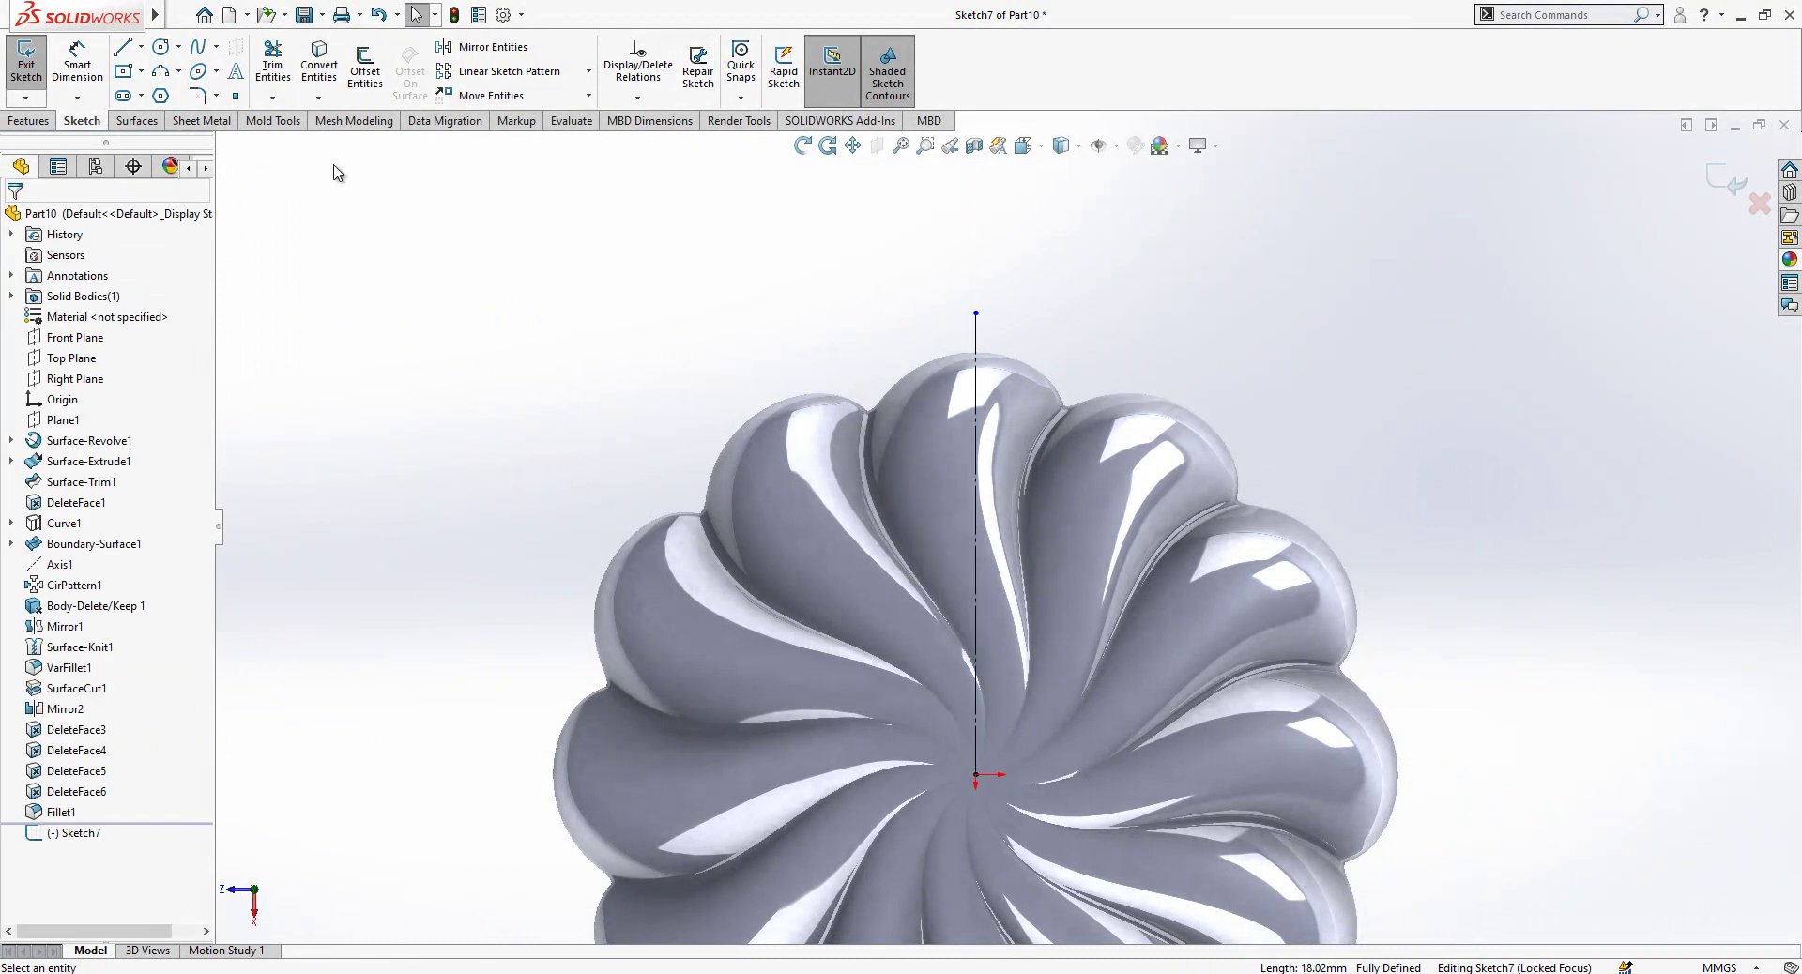
Sketch two concentric circles, about 4.7 mm and 2.9 mm in diameter, centred on the construction line's outer end.
{"action": "left_click", "coordinate": [162, 47]}
{"action": "scroll", "coordinate": [995, 338], "scroll_direction": "down", "scroll_amount": 4}
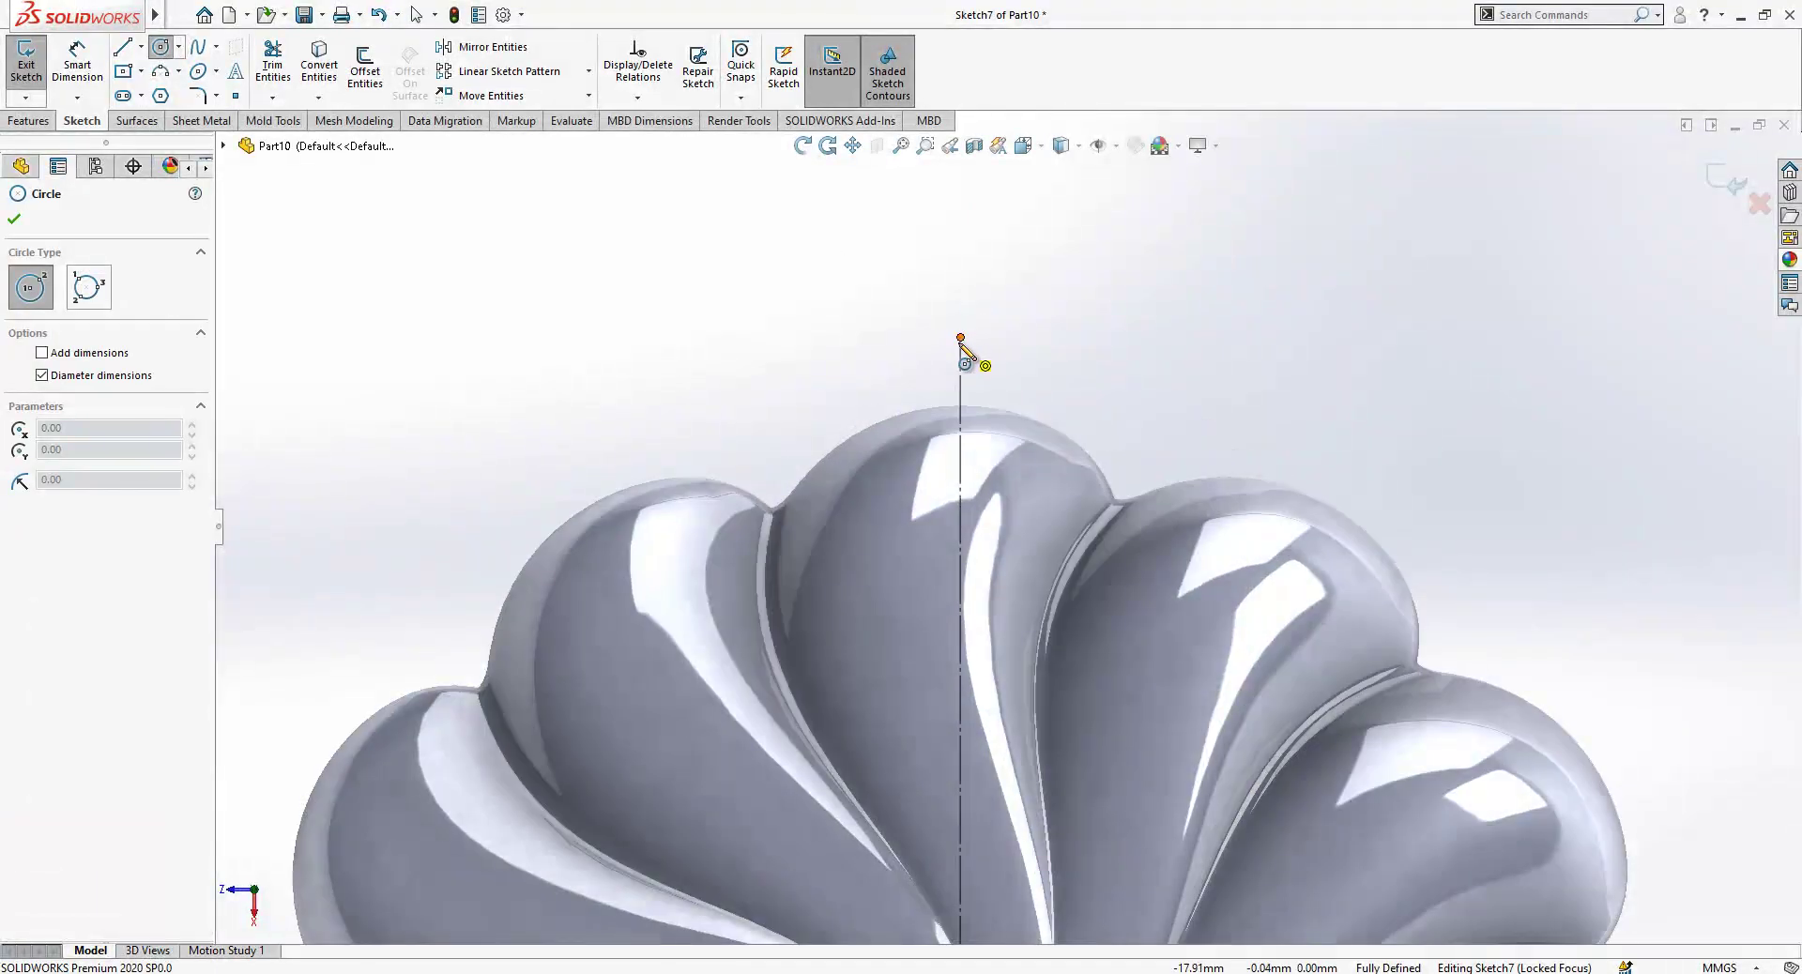
{"action": "left_click", "coordinate": [977, 312]}
{"action": "left_click", "coordinate": [971, 440]}
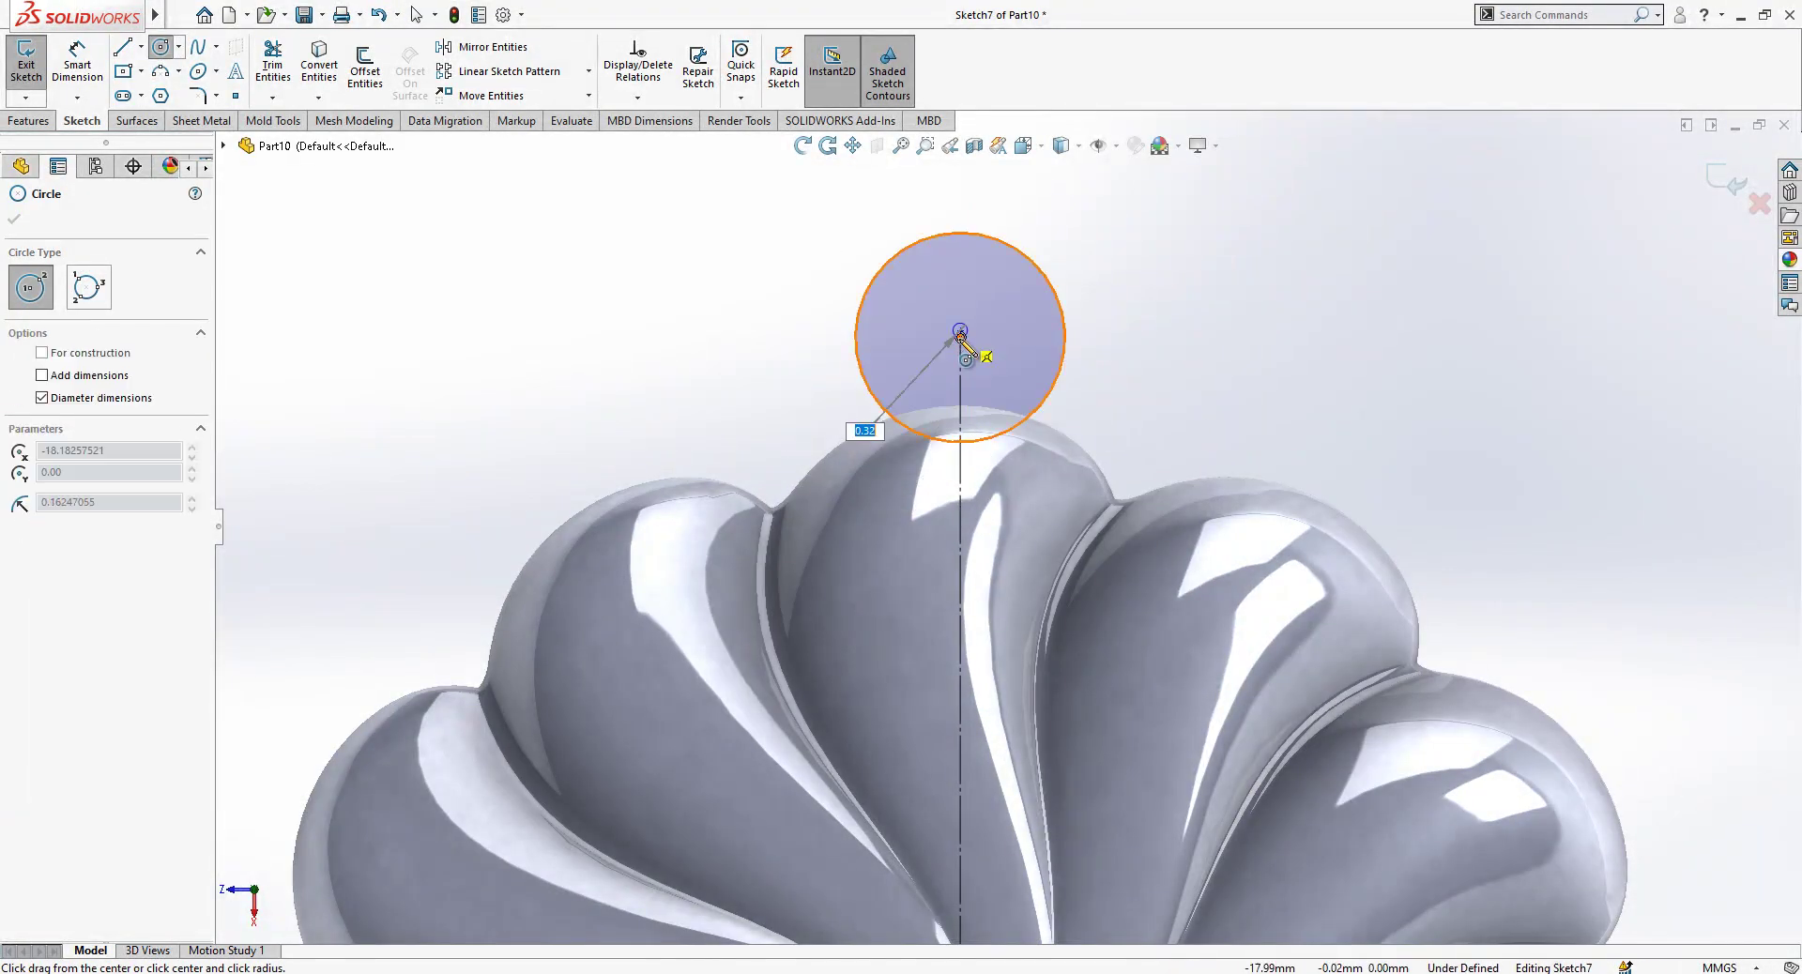
{"action": "left_click", "coordinate": [959, 336]}
{"action": "key", "text": "Escape"}
{"action": "left_click", "coordinate": [162, 46]}
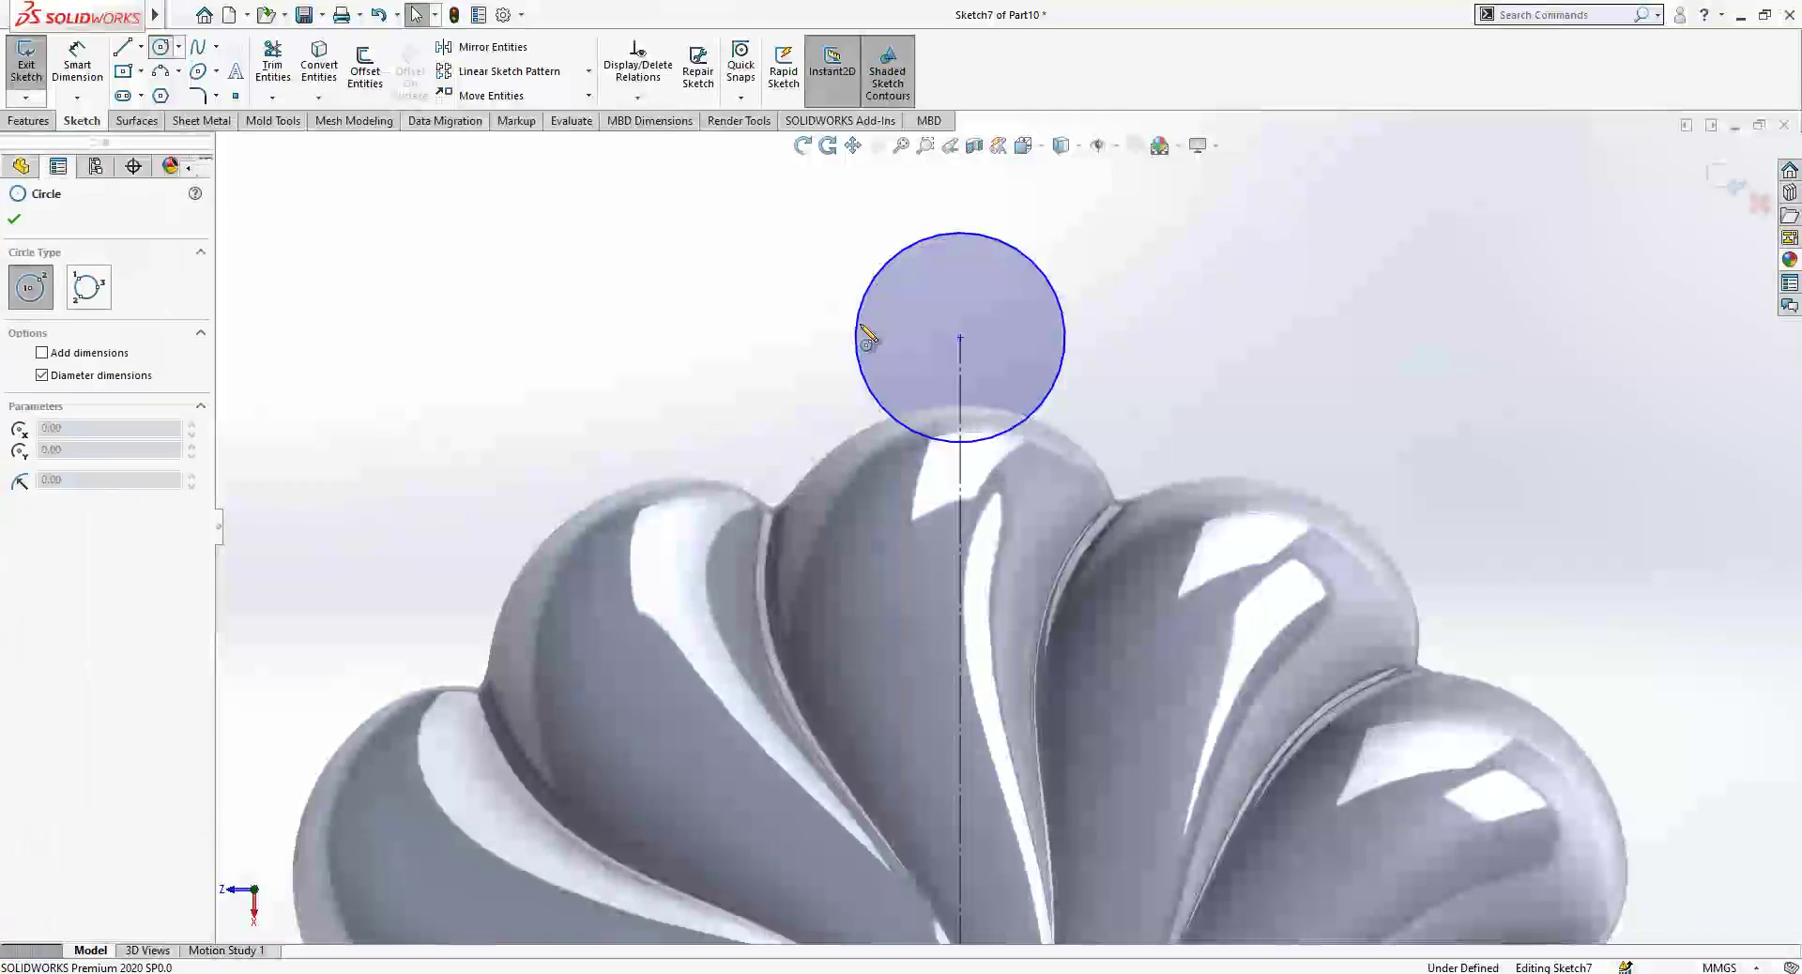
{"action": "left_click", "coordinate": [959, 336]}
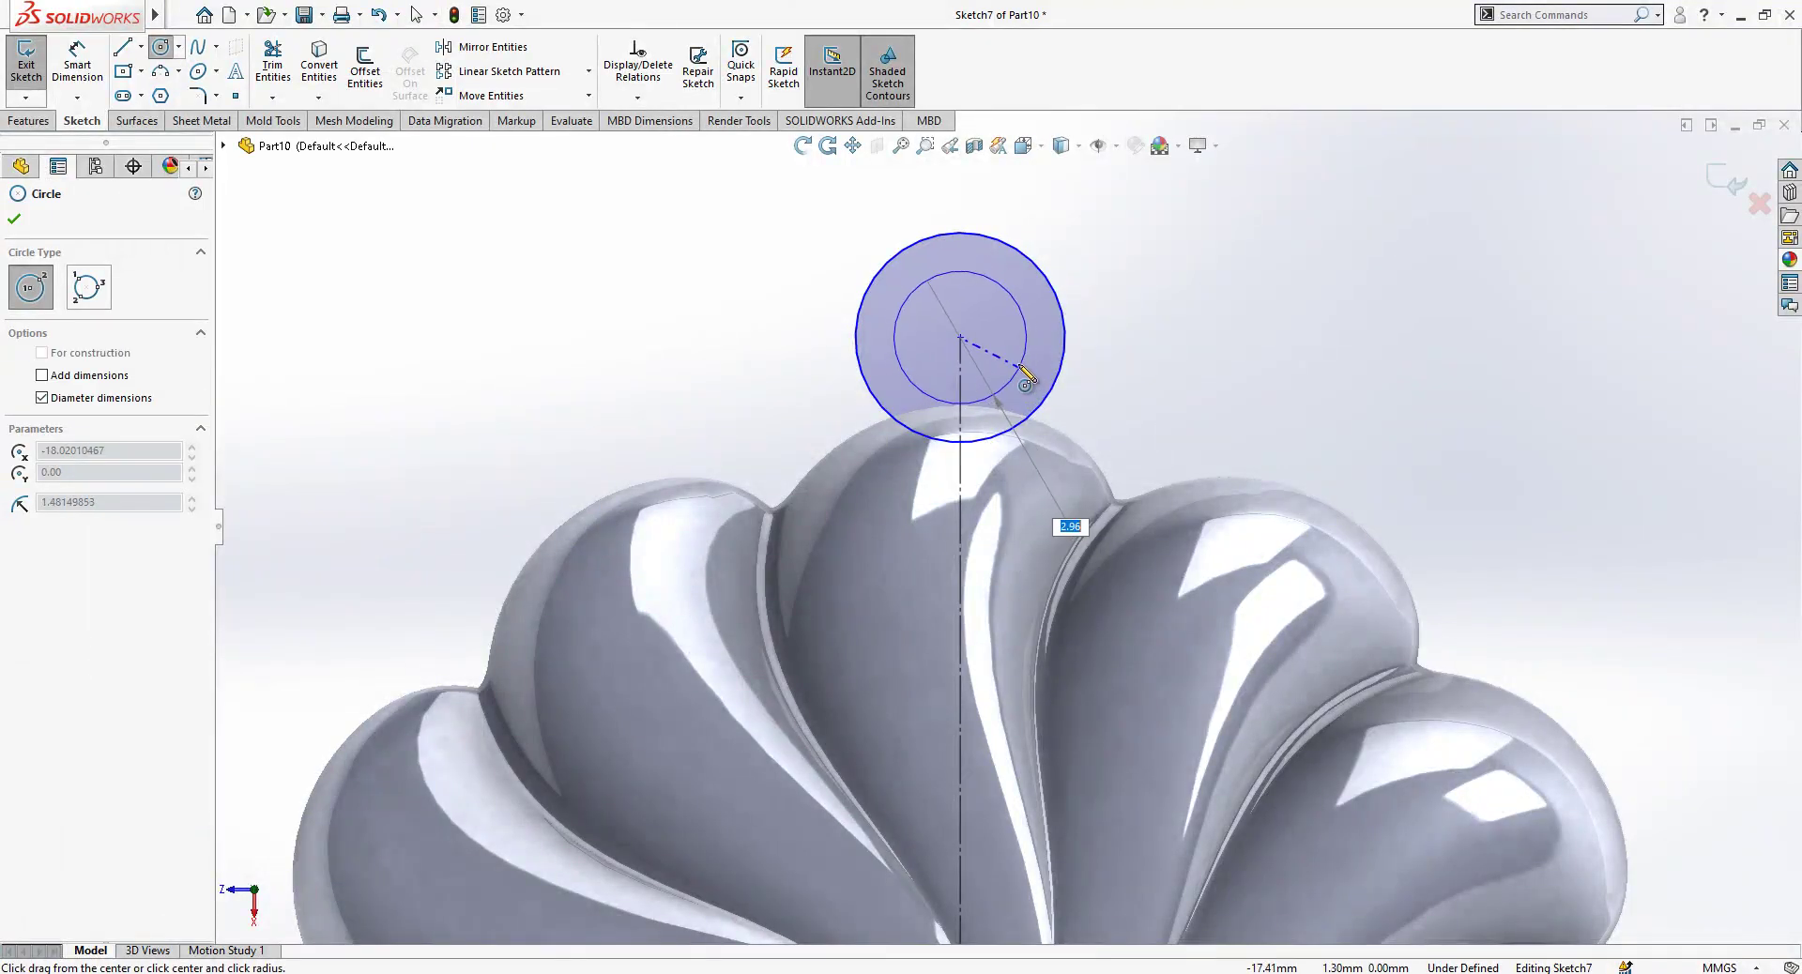
{"action": "left_click", "coordinate": [1014, 369]}
{"action": "key", "text": "Escape"}
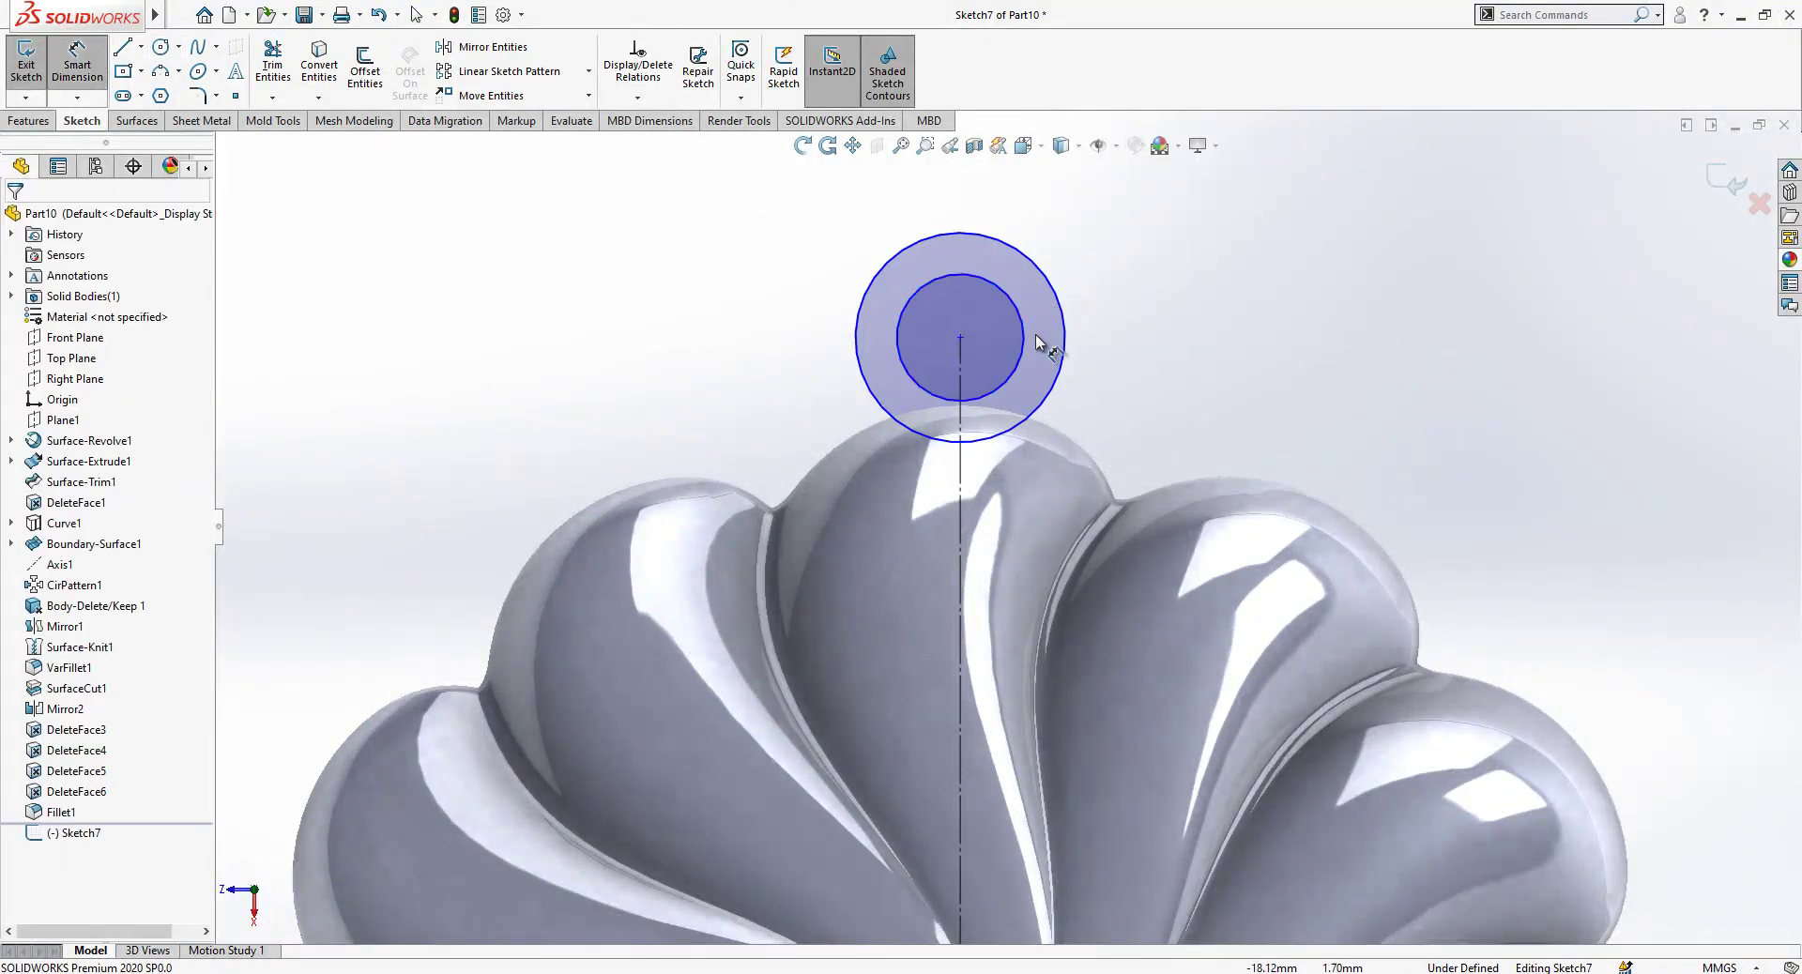
Dimension the inner circle to 2.5 mm diameter and set the gap between the two circles to 1 mm.
{"action": "left_click", "coordinate": [1036, 344]}
{"action": "left_click", "coordinate": [1153, 355]}
{"action": "type", "text": "2.5"}
{"action": "key", "text": "Return"}
{"action": "left_click", "coordinate": [1364, 398]}
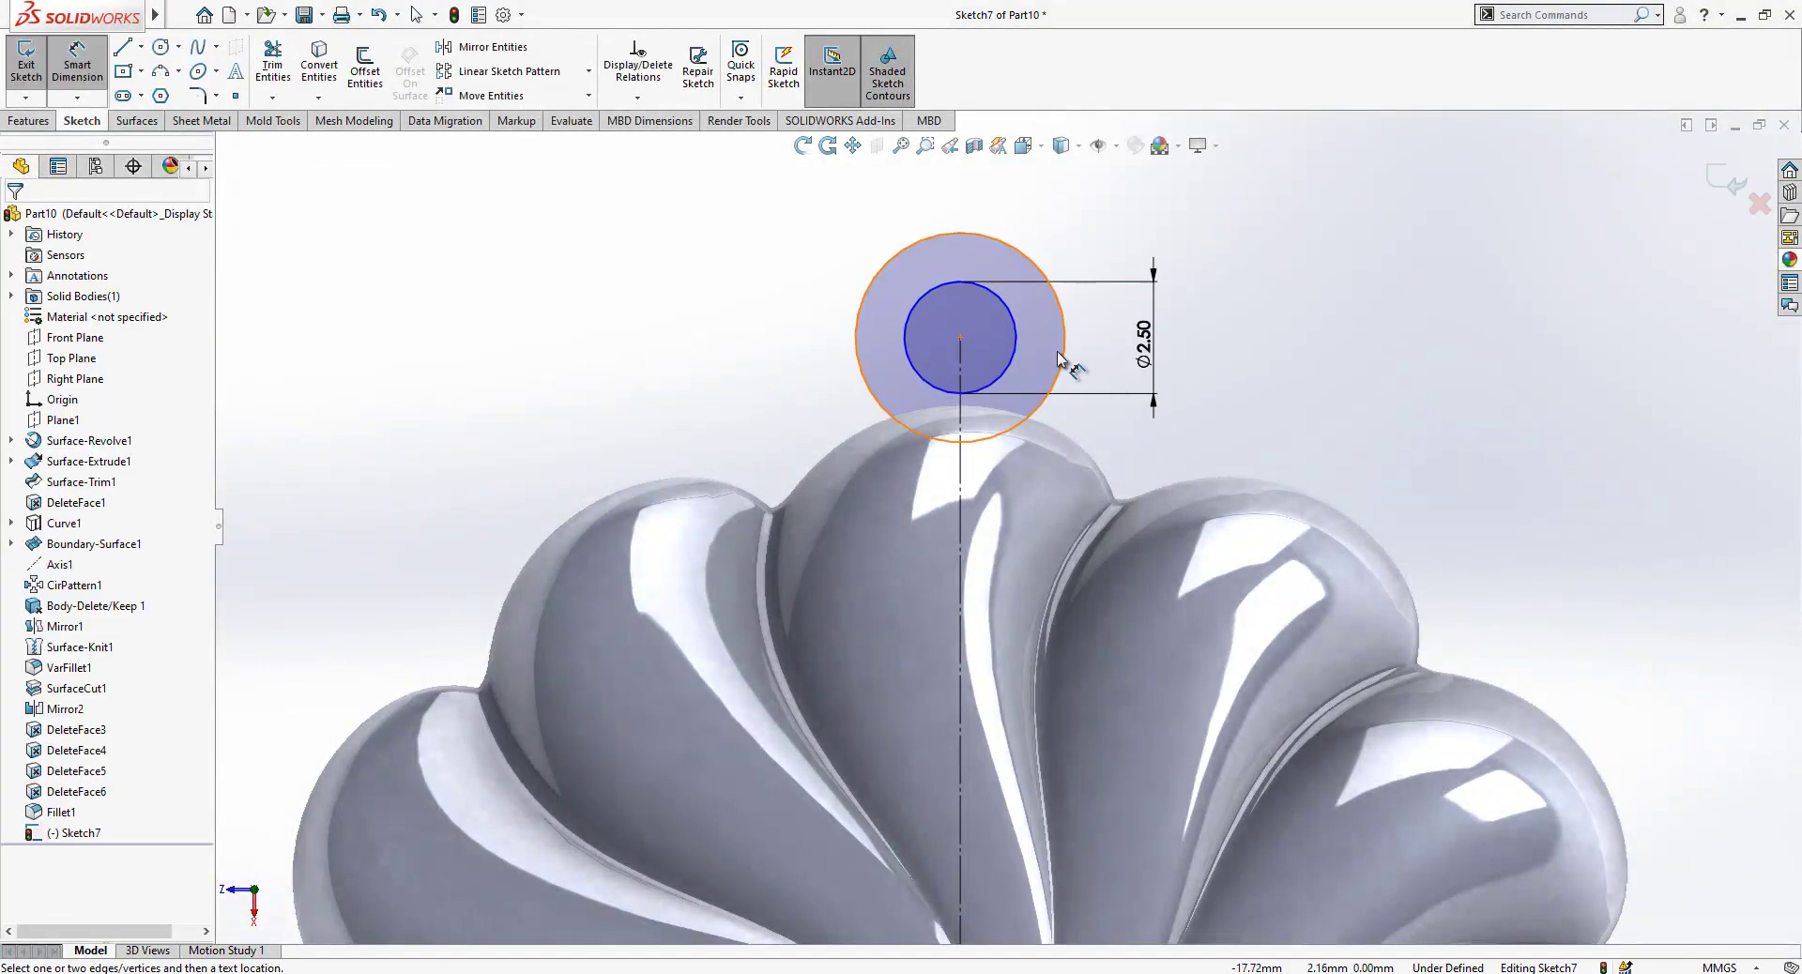
{"action": "left_click", "coordinate": [1064, 355]}
{"action": "left_click", "coordinate": [1025, 351]}
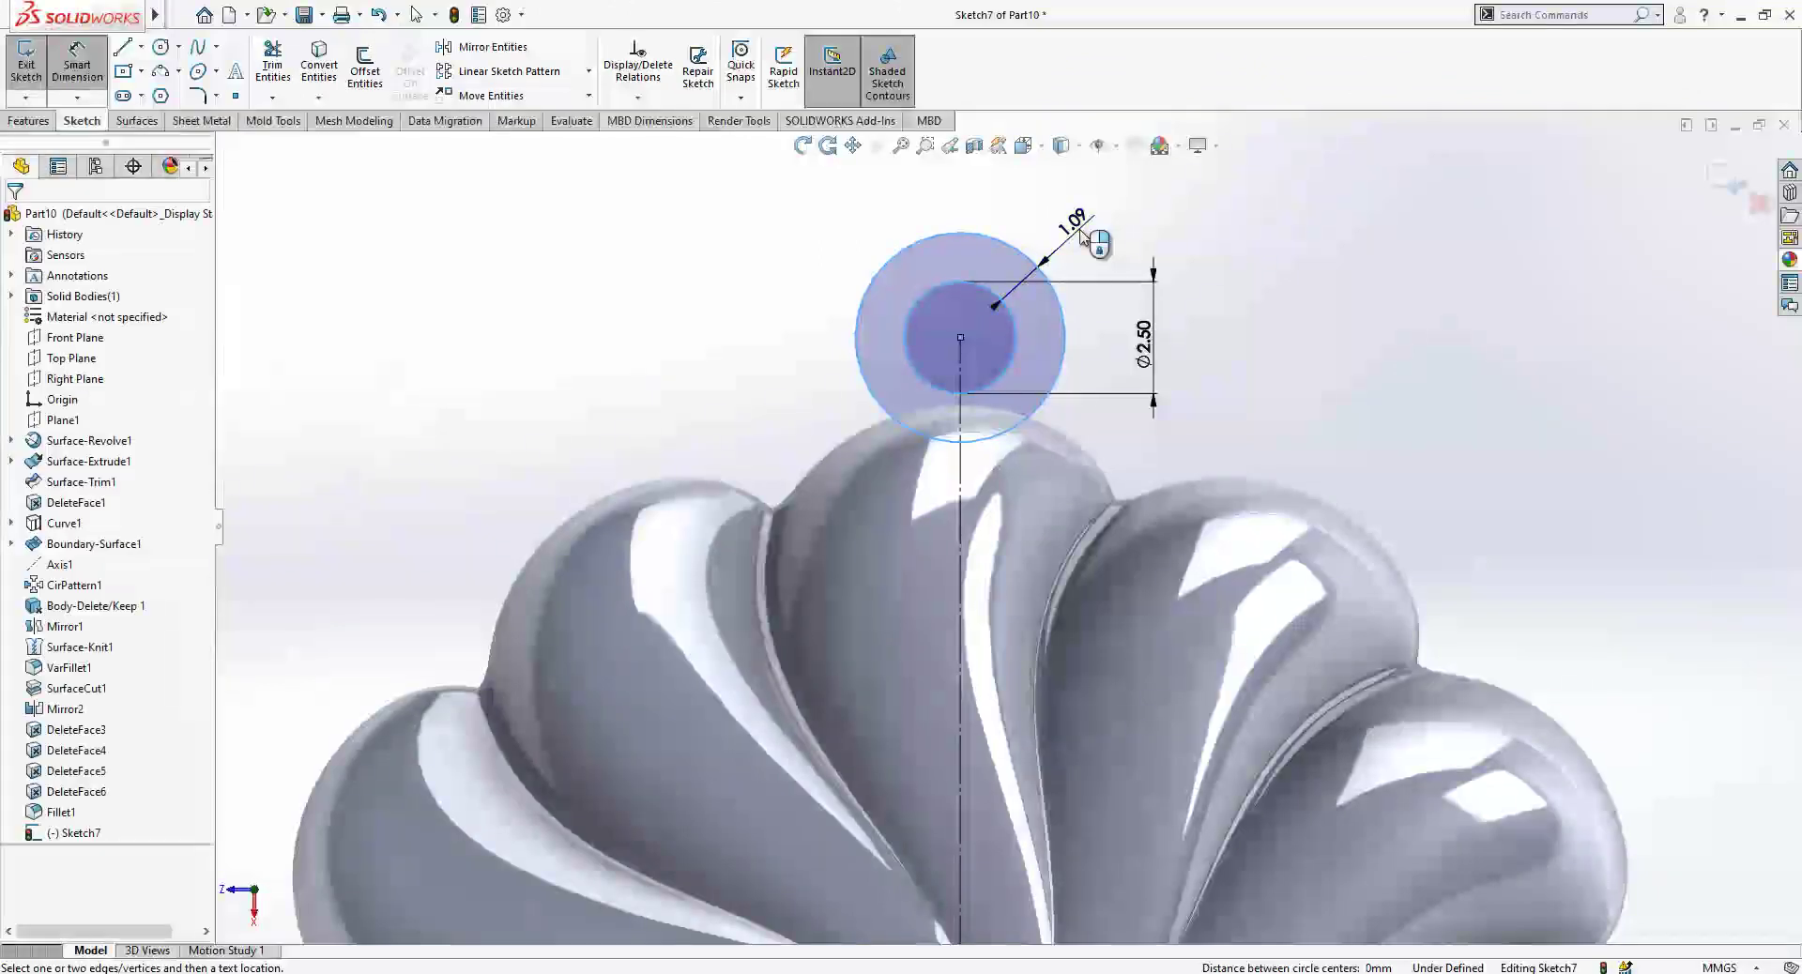
{"action": "left_click", "coordinate": [1074, 228]}
{"action": "left_click", "coordinate": [1089, 326]}
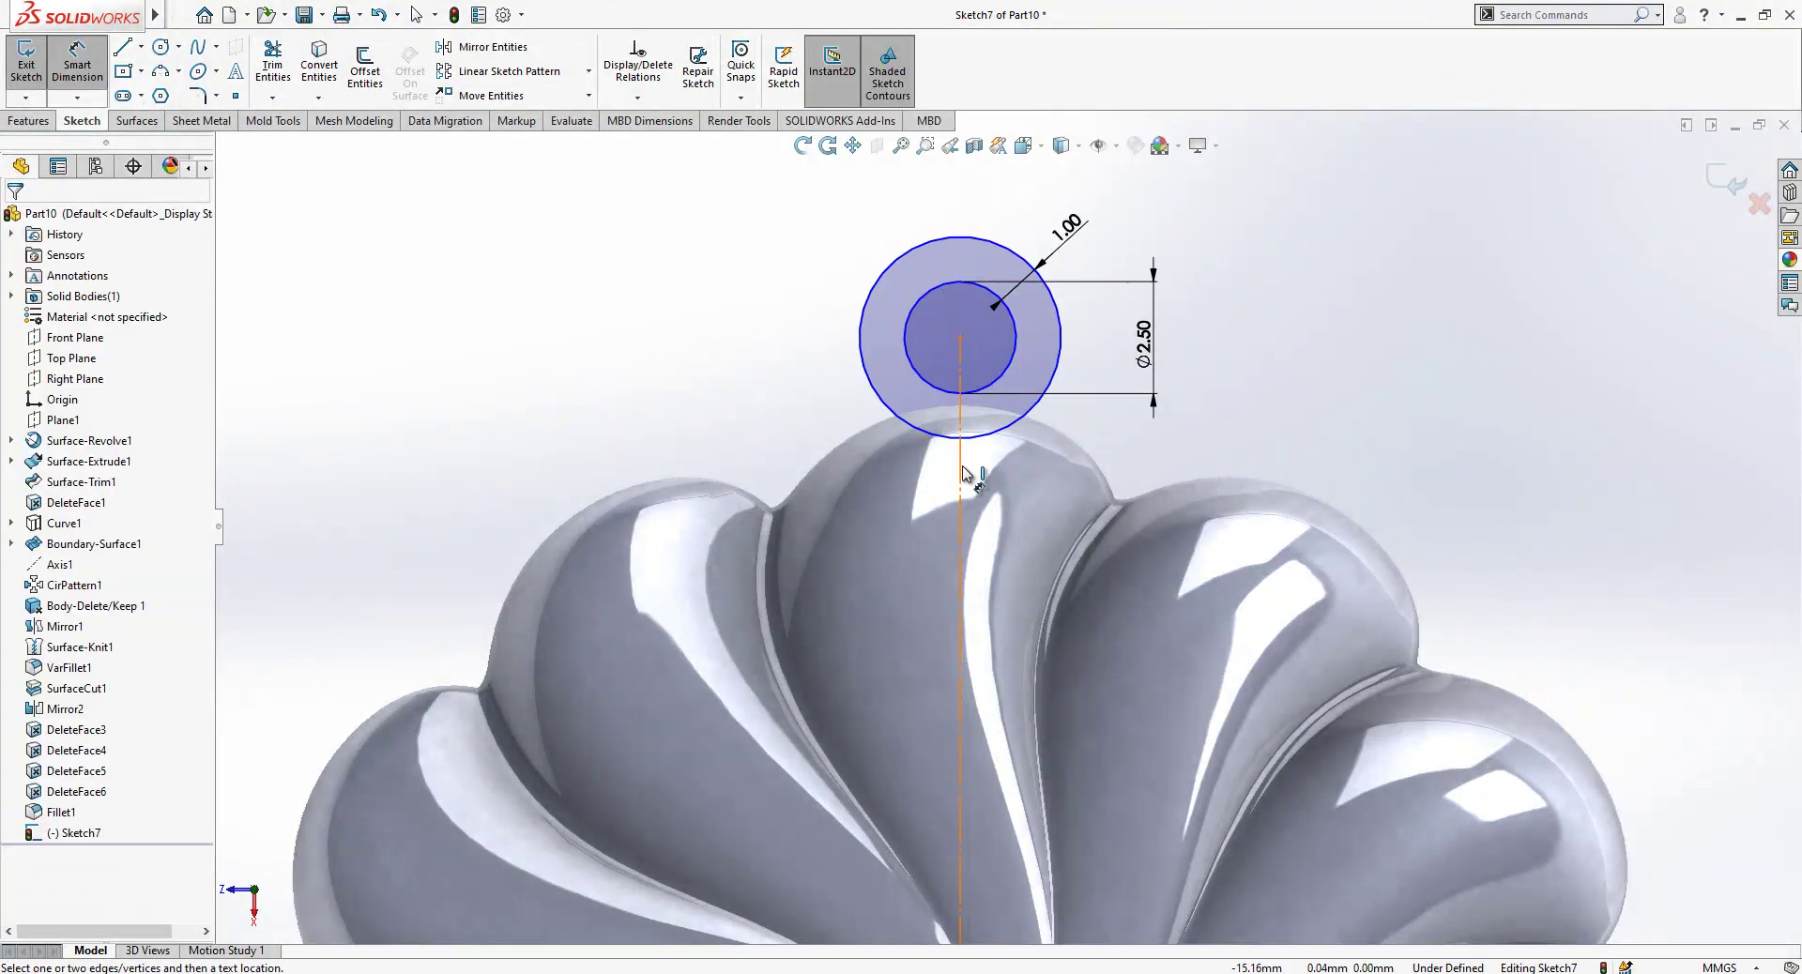
Set the construction line's length to 18 mm.
{"action": "left_click", "coordinate": [962, 475]}
{"action": "scroll", "coordinate": [1220, 458], "scroll_direction": "up", "scroll_amount": 3}
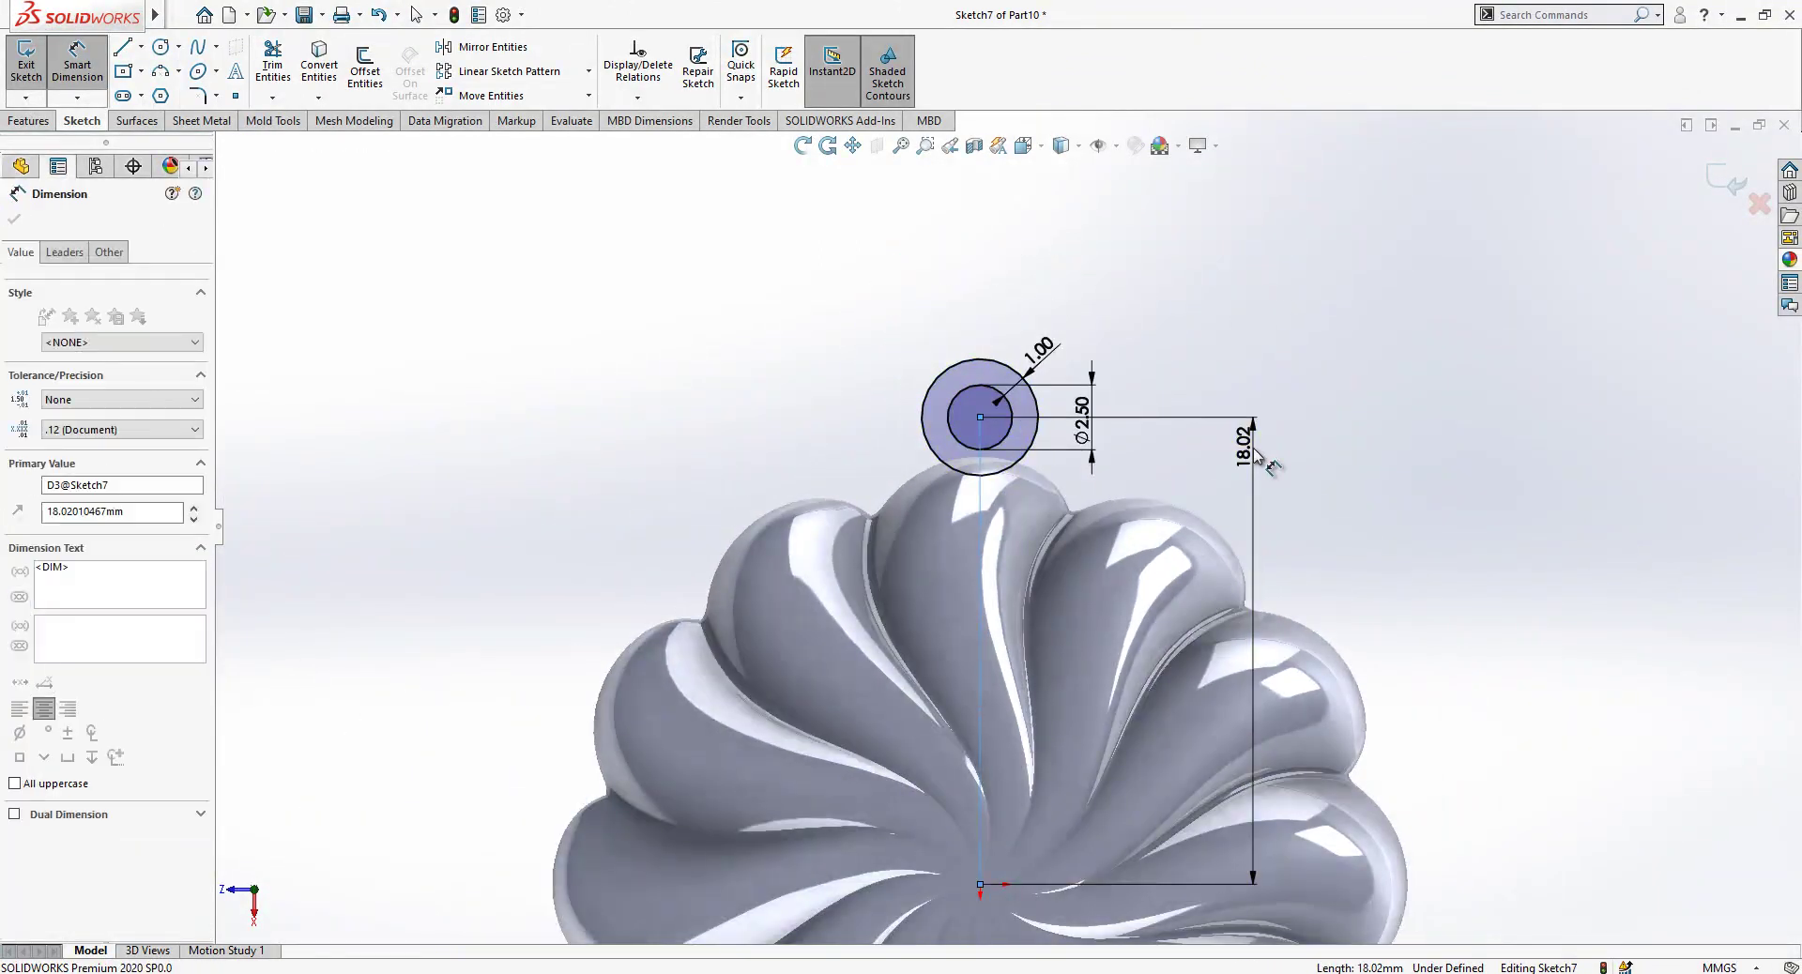
{"action": "left_click", "coordinate": [1258, 458]}
{"action": "type", "text": "18"}
{"action": "key", "text": "Return"}
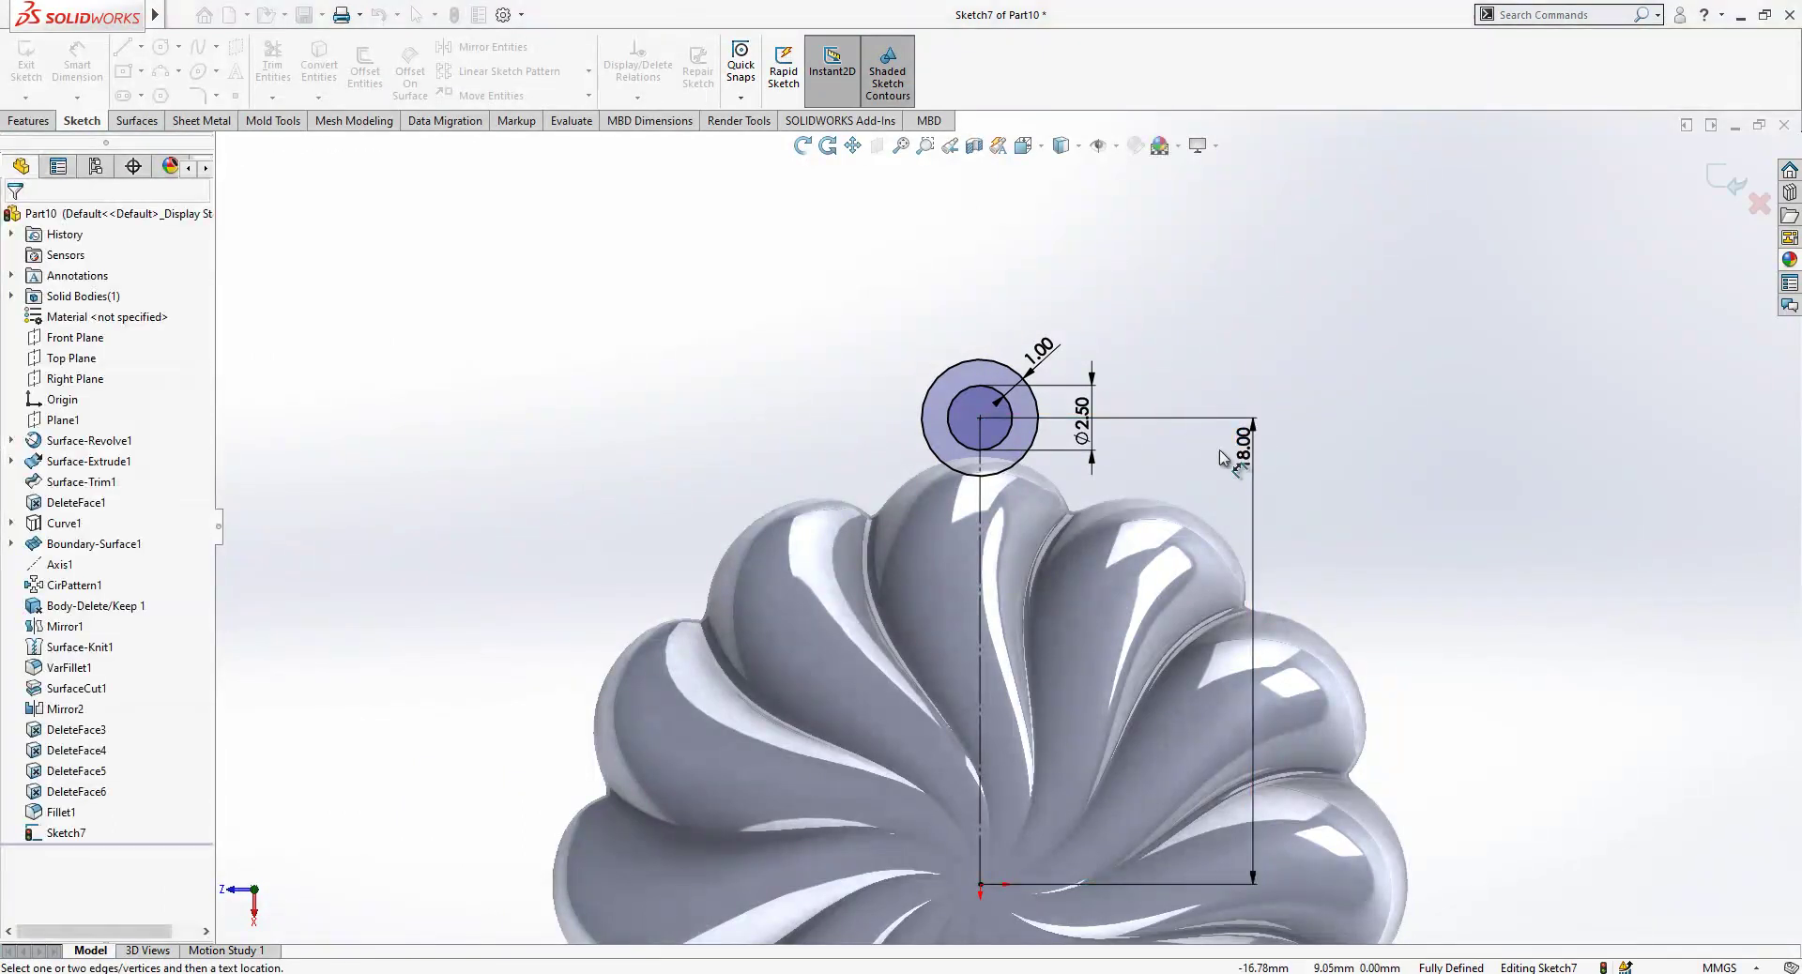
Extrude the hanging ring's two-circle sketch as a solid boss, 1 mm thick with the Mid Plane end condition.
{"action": "mouse_move", "coordinate": [1341, 460]}
{"action": "middle_mouse_down"}
{"action": "mouse_move", "coordinate": [1287, 505]}
{"action": "mouse_move", "coordinate": [1136, 505]}
{"action": "middle_mouse_up"}
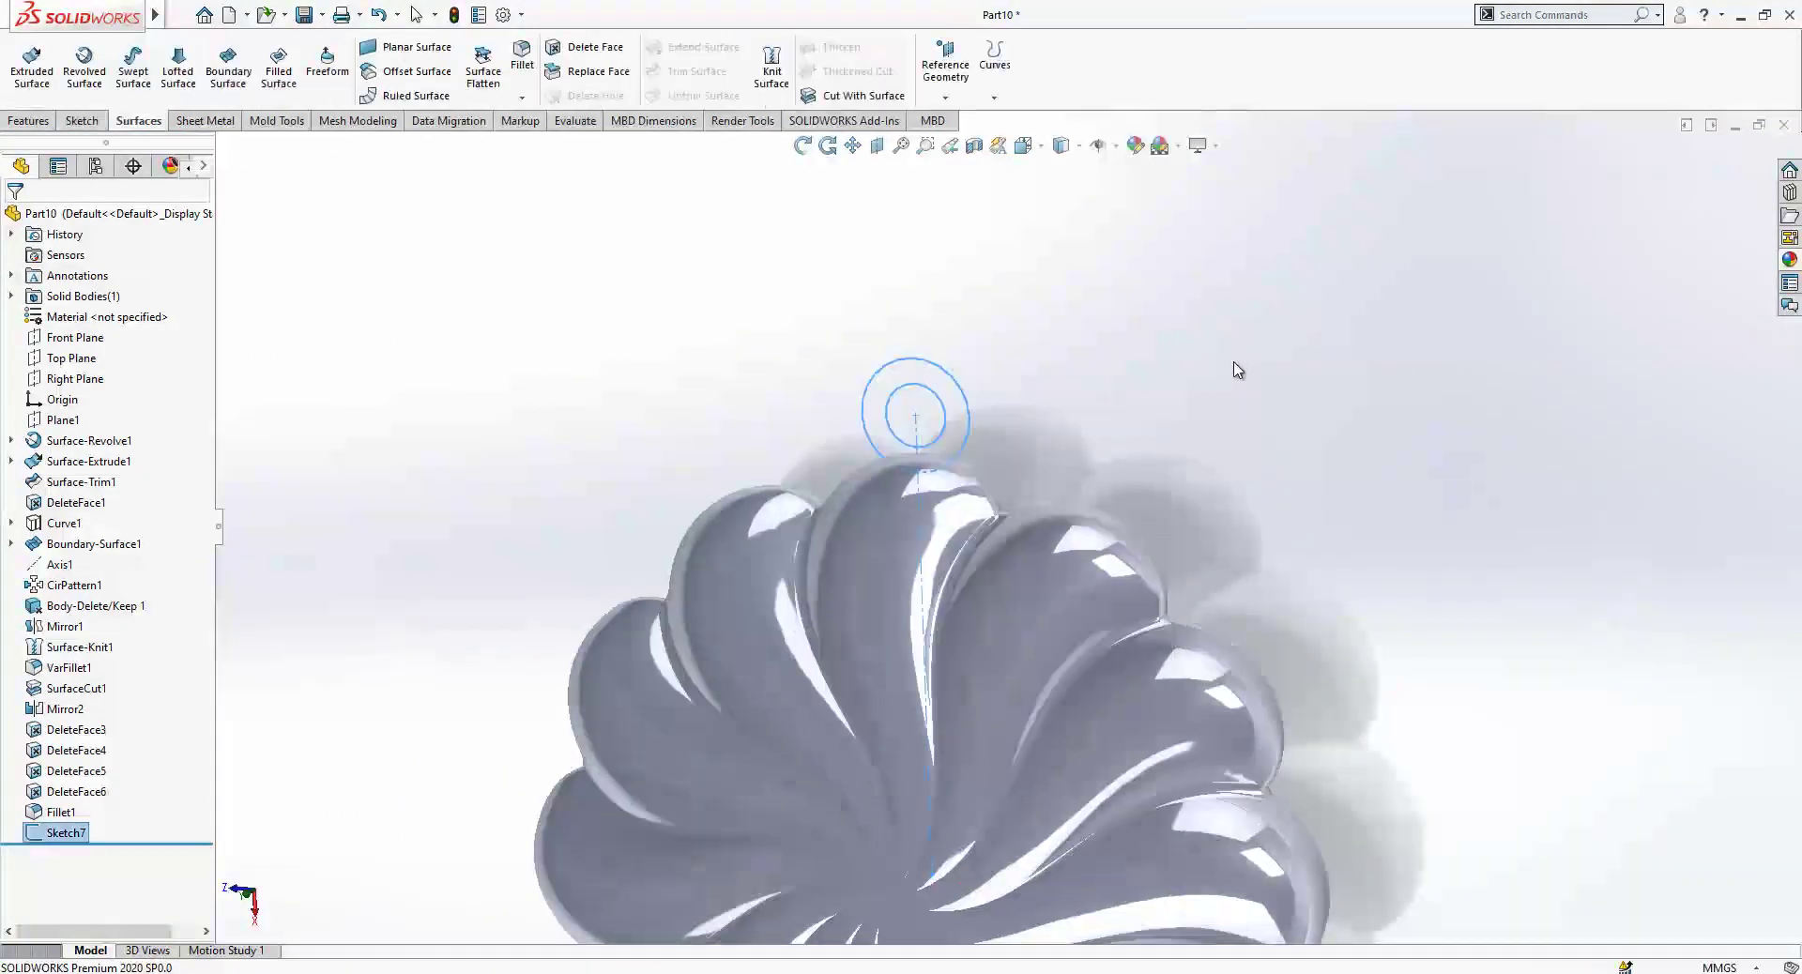
{"action": "left_click", "coordinate": [28, 120]}
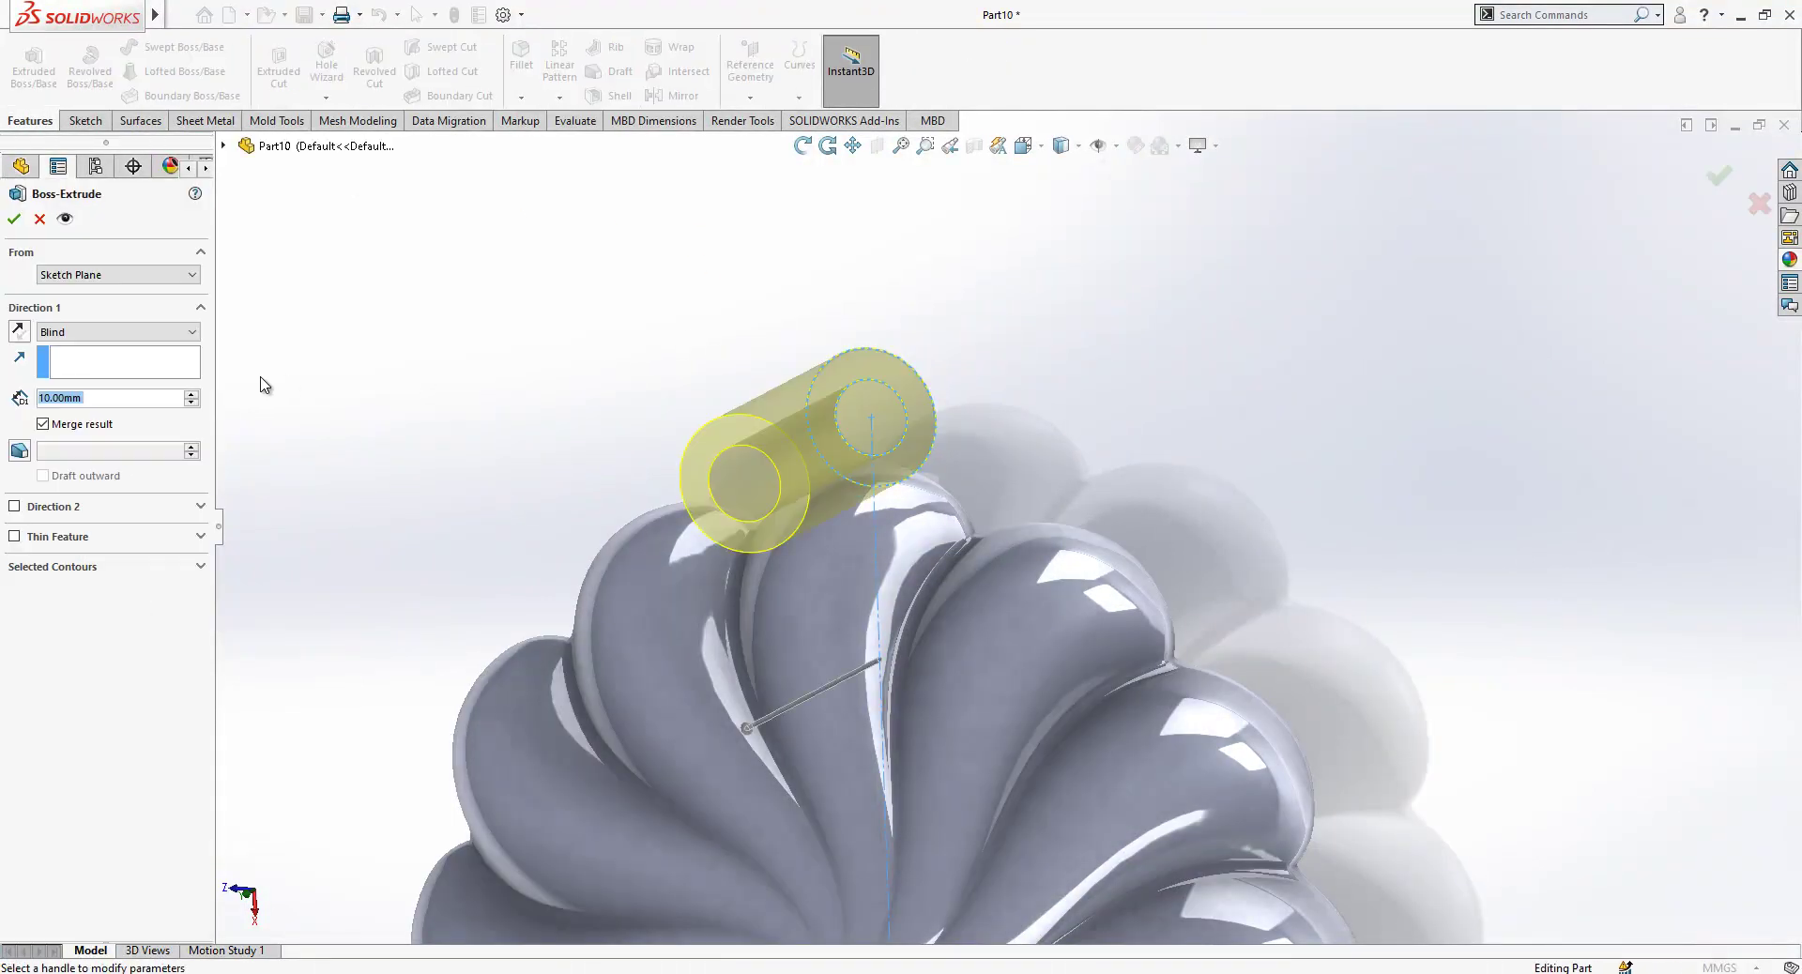
{"action": "type", "text": "1"}
{"action": "key", "text": "Return"}
{"action": "left_click", "coordinate": [147, 332]}
{"action": "left_click", "coordinate": [113, 420]}
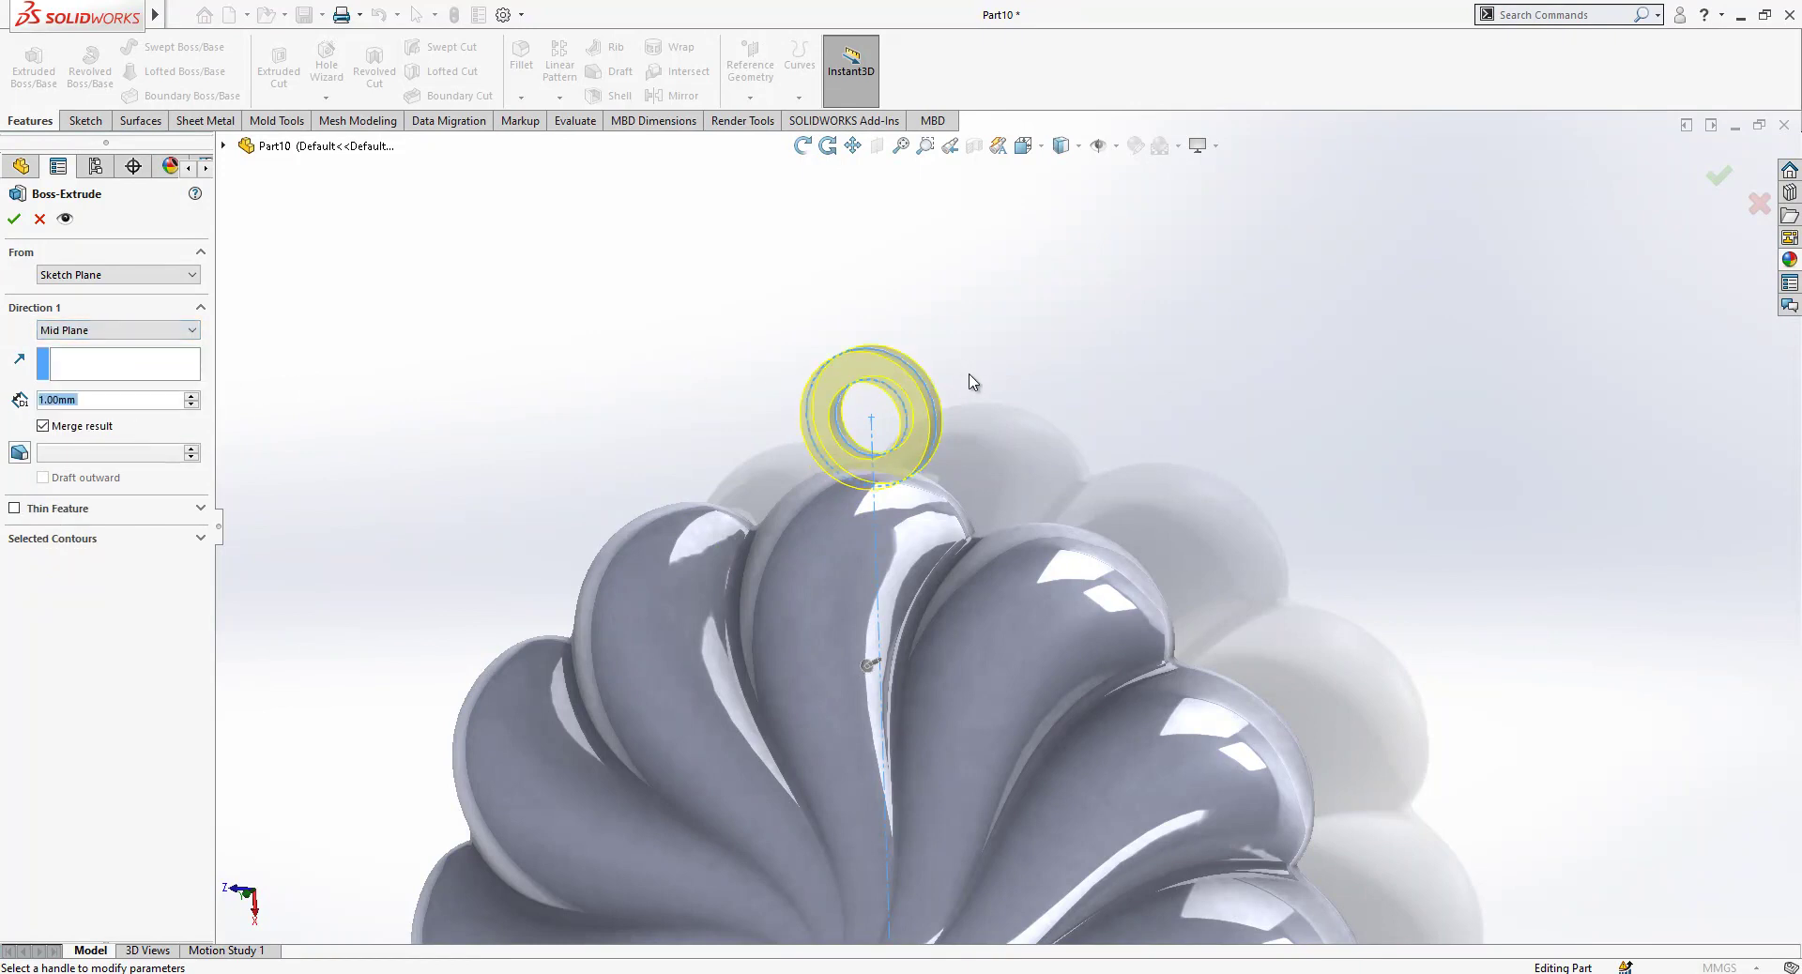
{"action": "mouse_move", "coordinate": [973, 426]}
{"action": "middle_mouse_down"}
{"action": "mouse_move", "coordinate": [941, 494]}
{"action": "mouse_move", "coordinate": [986, 438]}
{"action": "middle_mouse_up"}
{"action": "key", "text": "Return"}
{"action": "key", "text": "Return"}
Fillet the hanging ring's outer edges on both sides and its inner hole face with a 0.5 mm radius.
{"action": "scroll", "coordinate": [931, 360], "scroll_direction": "down", "scroll_amount": 4}
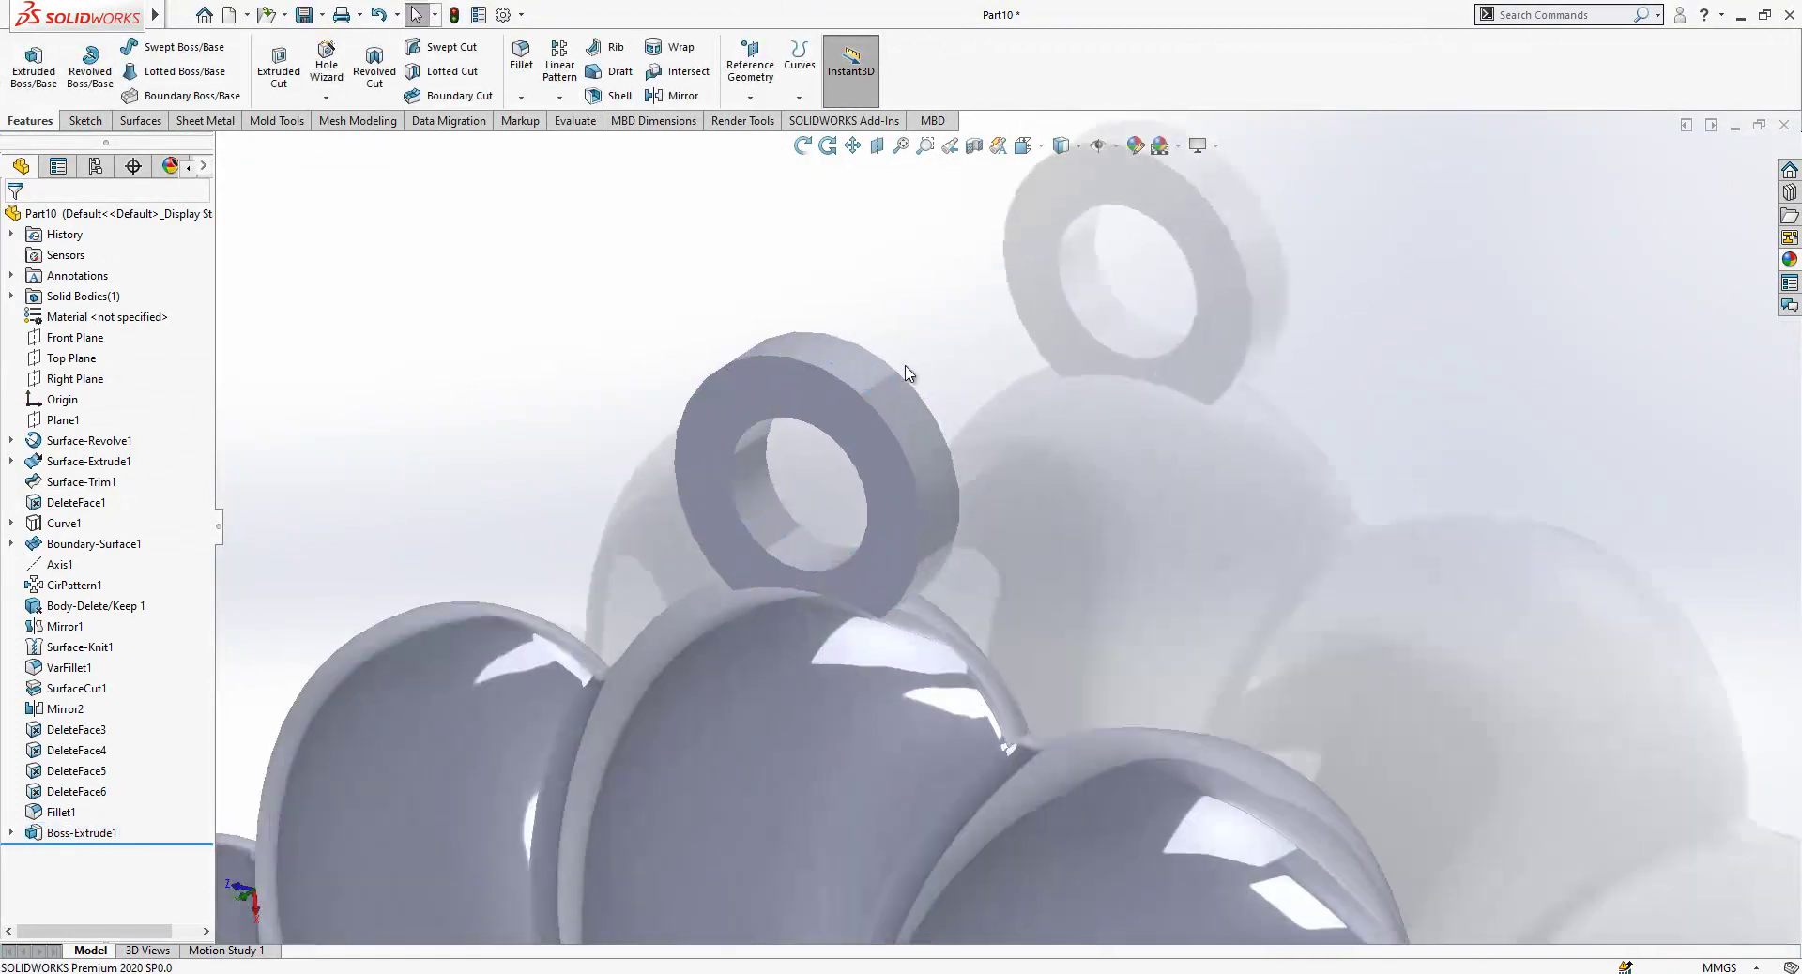
{"action": "left_click", "coordinate": [527, 92]}
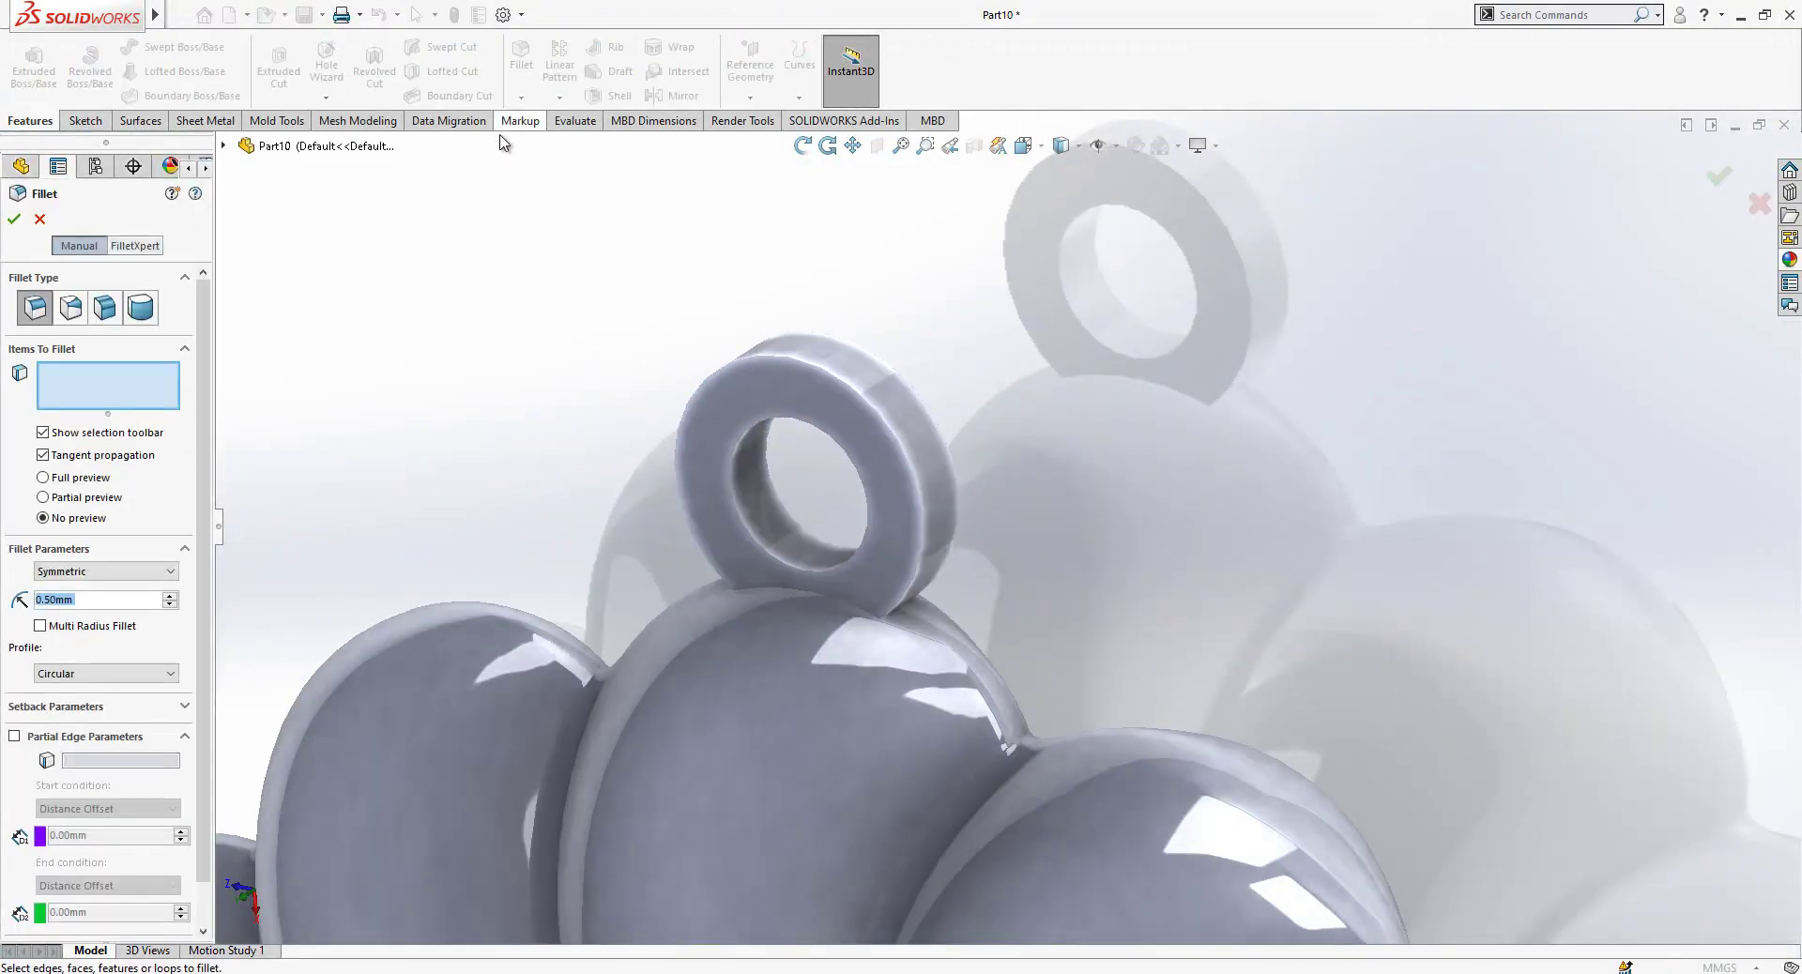
{"action": "left_click", "coordinate": [803, 391]}
{"action": "left_click", "coordinate": [763, 459]}
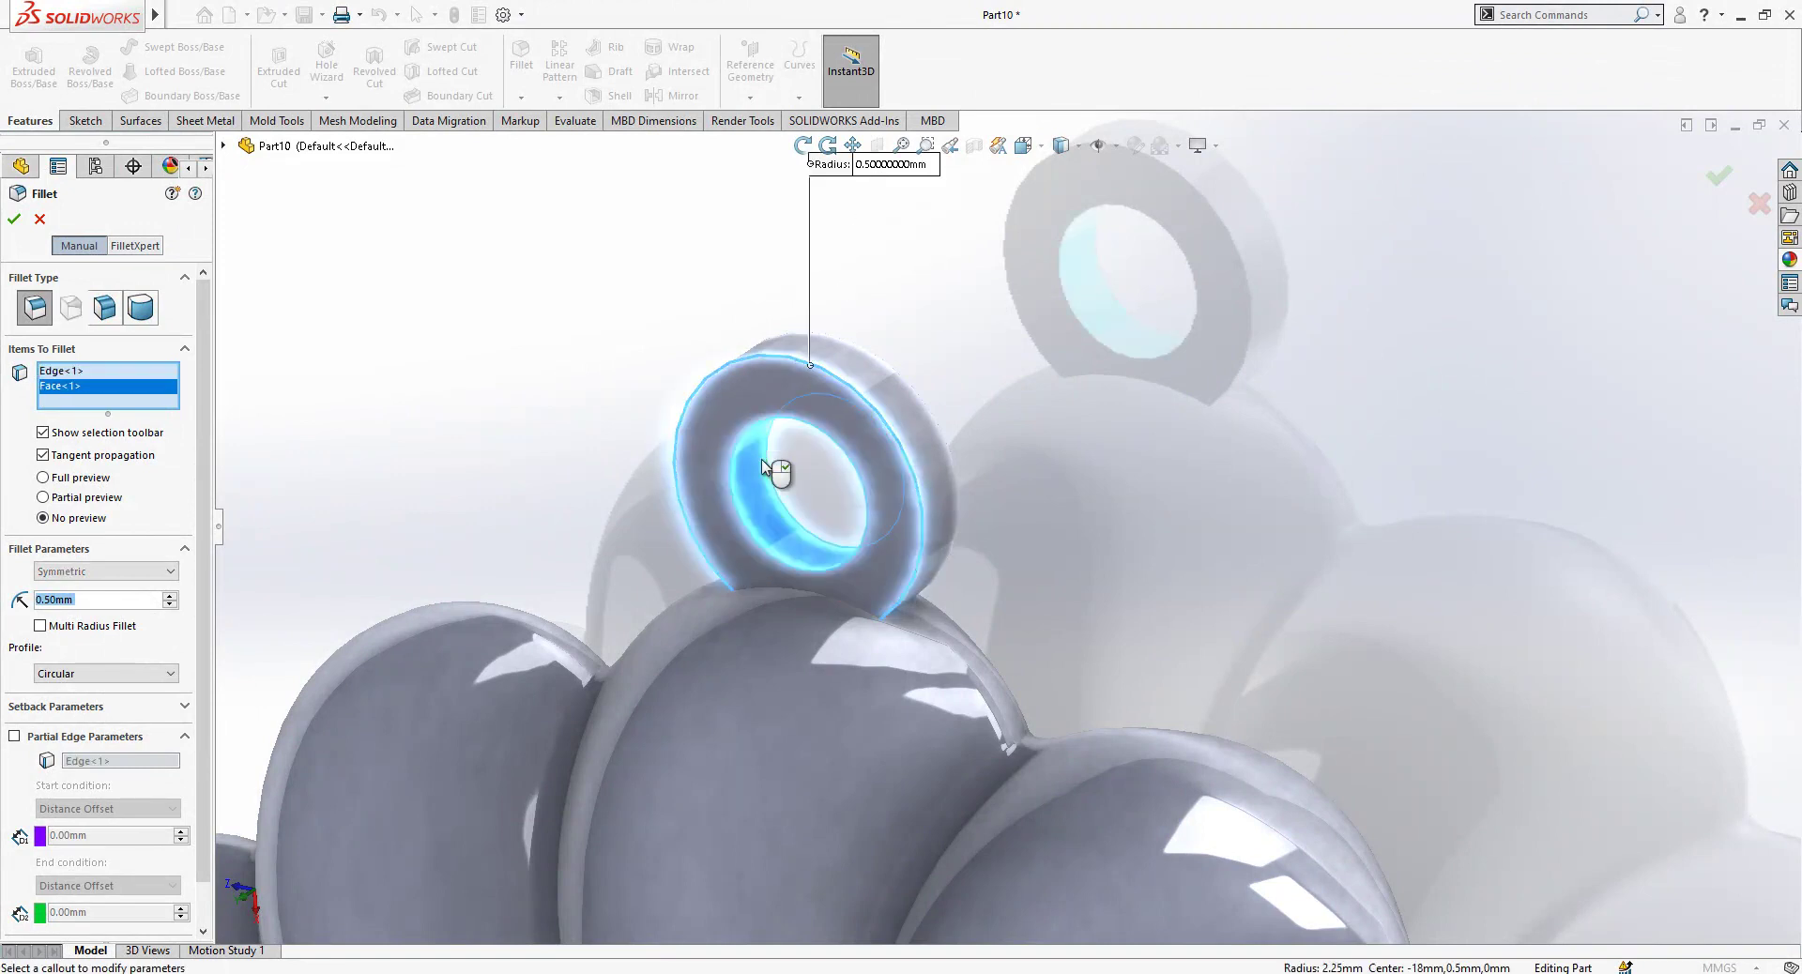
{"action": "middle_click_drag", "start_coordinate": [785, 475], "coordinate": [657, 503]}
{"action": "left_click", "coordinate": [776, 395]}
{"action": "right_click", "coordinate": [657, 503]}
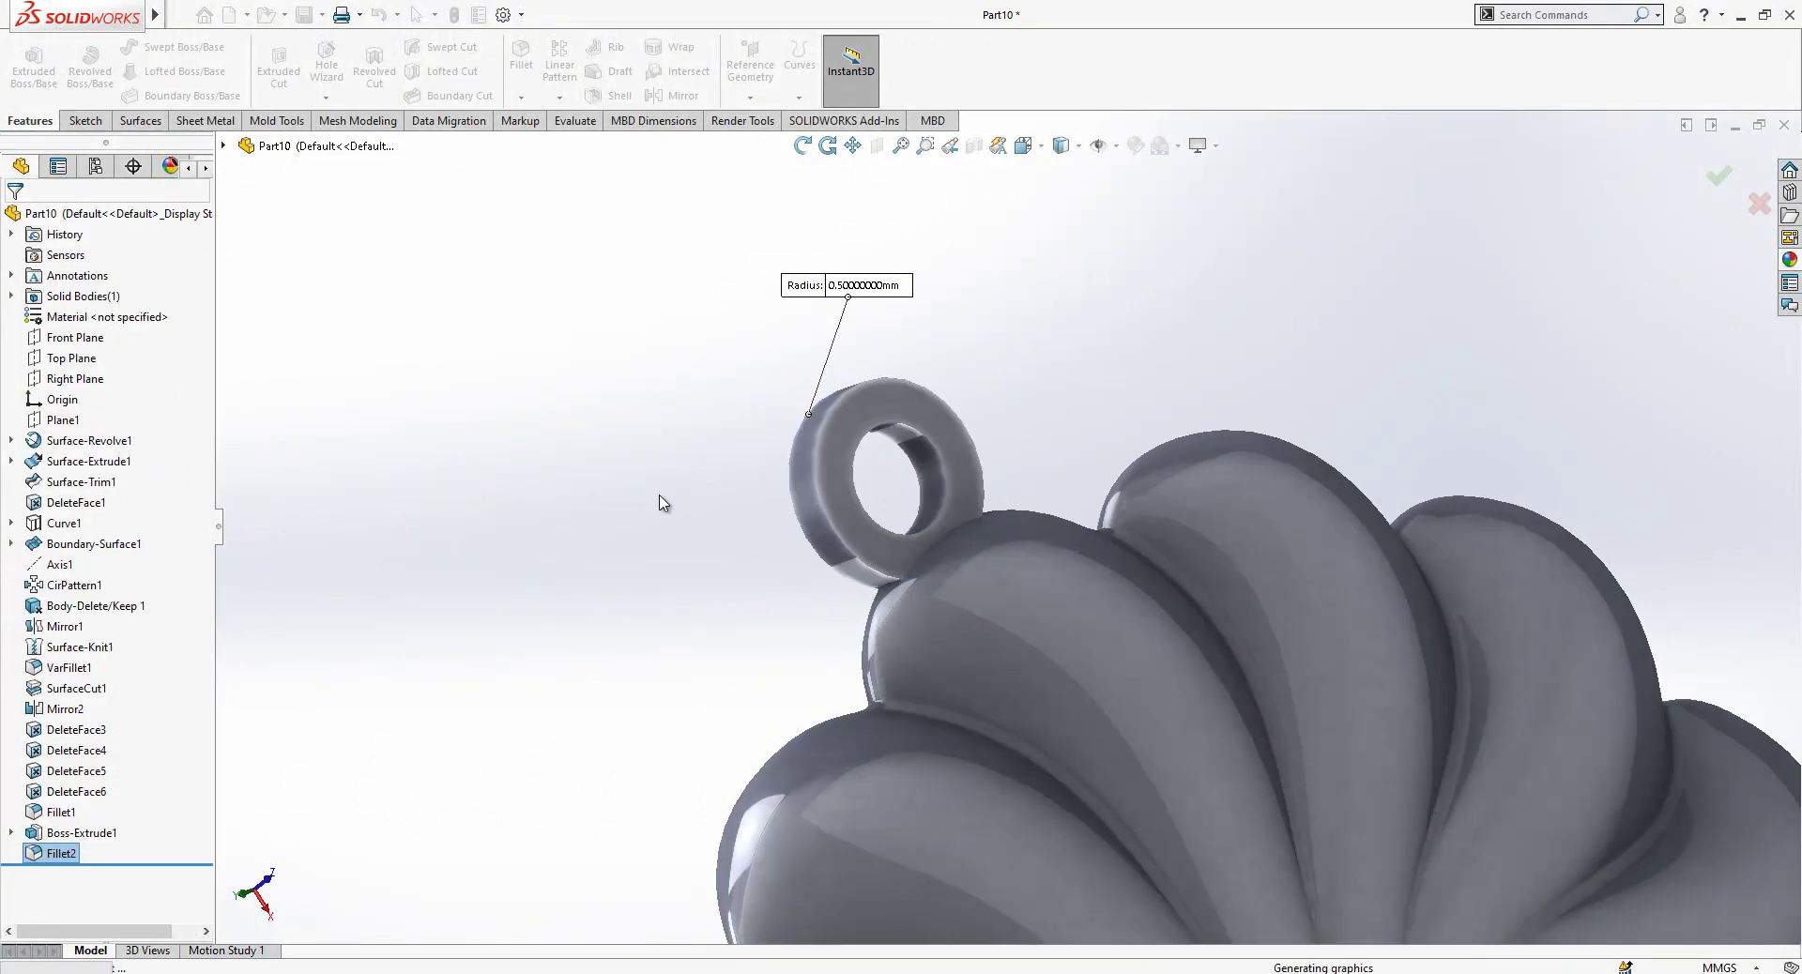
Apply the polished copper metal appearance to the whole part.
{"action": "scroll", "coordinate": [892, 458], "scroll_direction": "down", "scroll_amount": 5}
{"action": "middle_click_drag", "start_coordinate": [787, 433], "coordinate": [1017, 250]}
{"action": "scroll", "coordinate": [1045, 478], "scroll_direction": "up", "scroll_amount": 10}
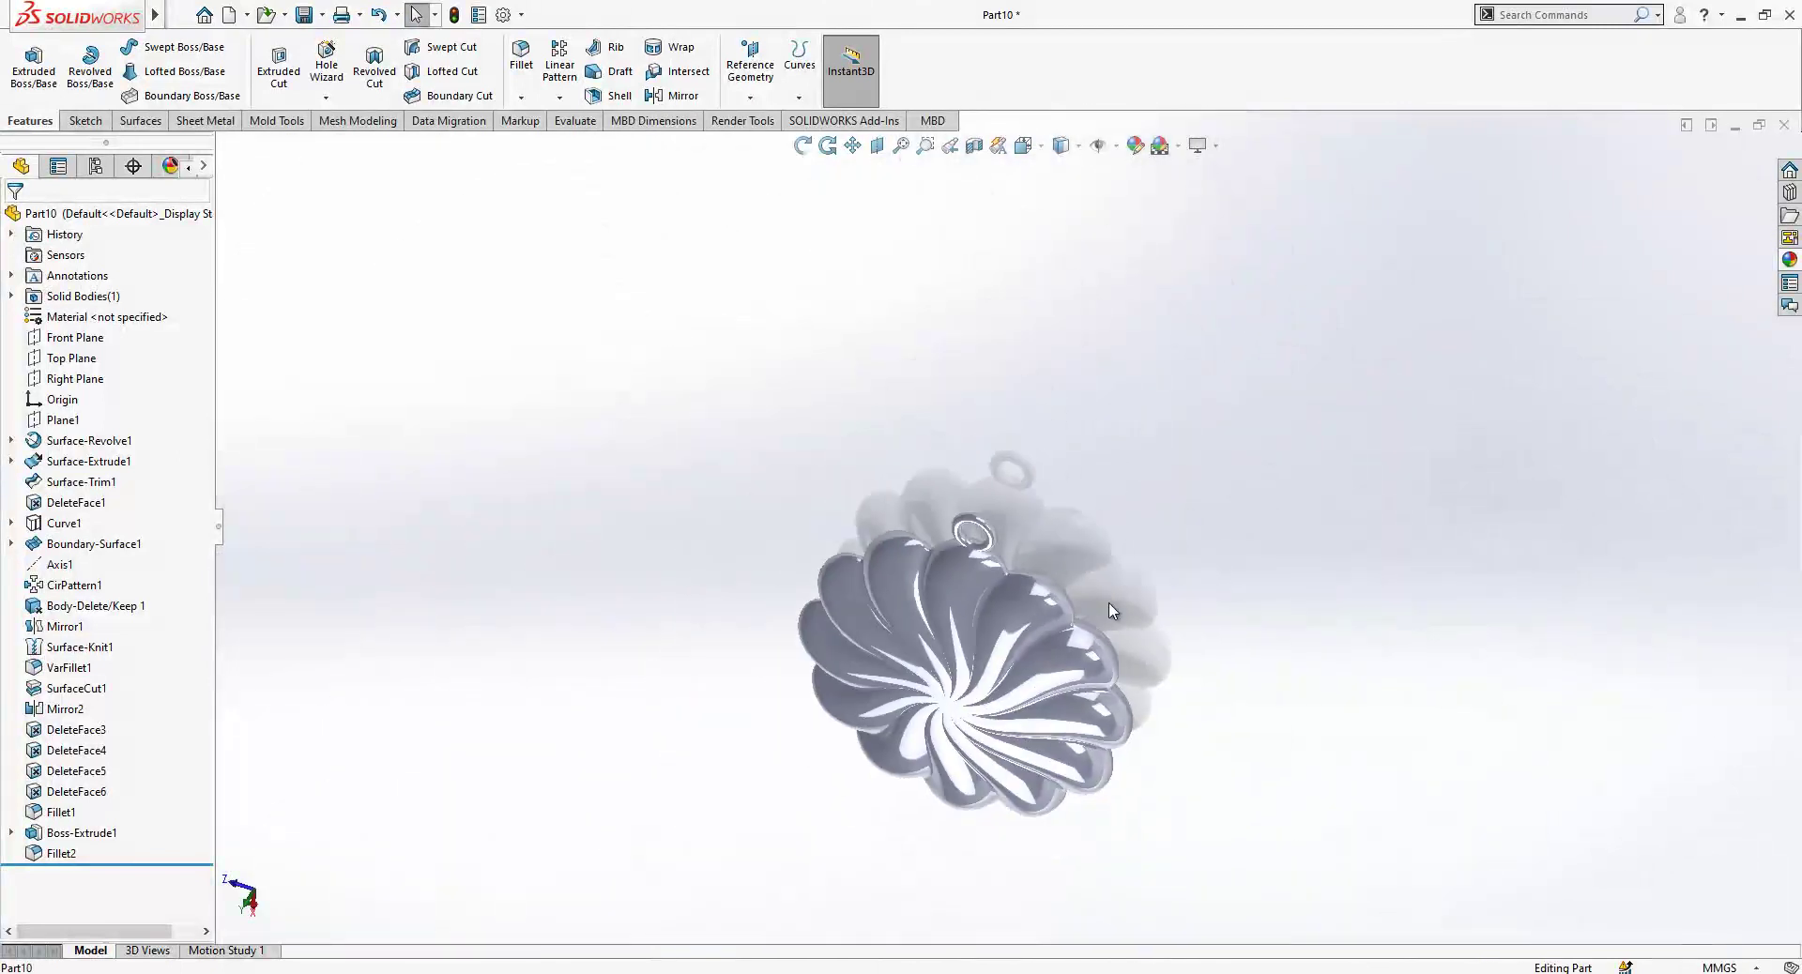
{"action": "left_click", "coordinate": [1790, 261]}
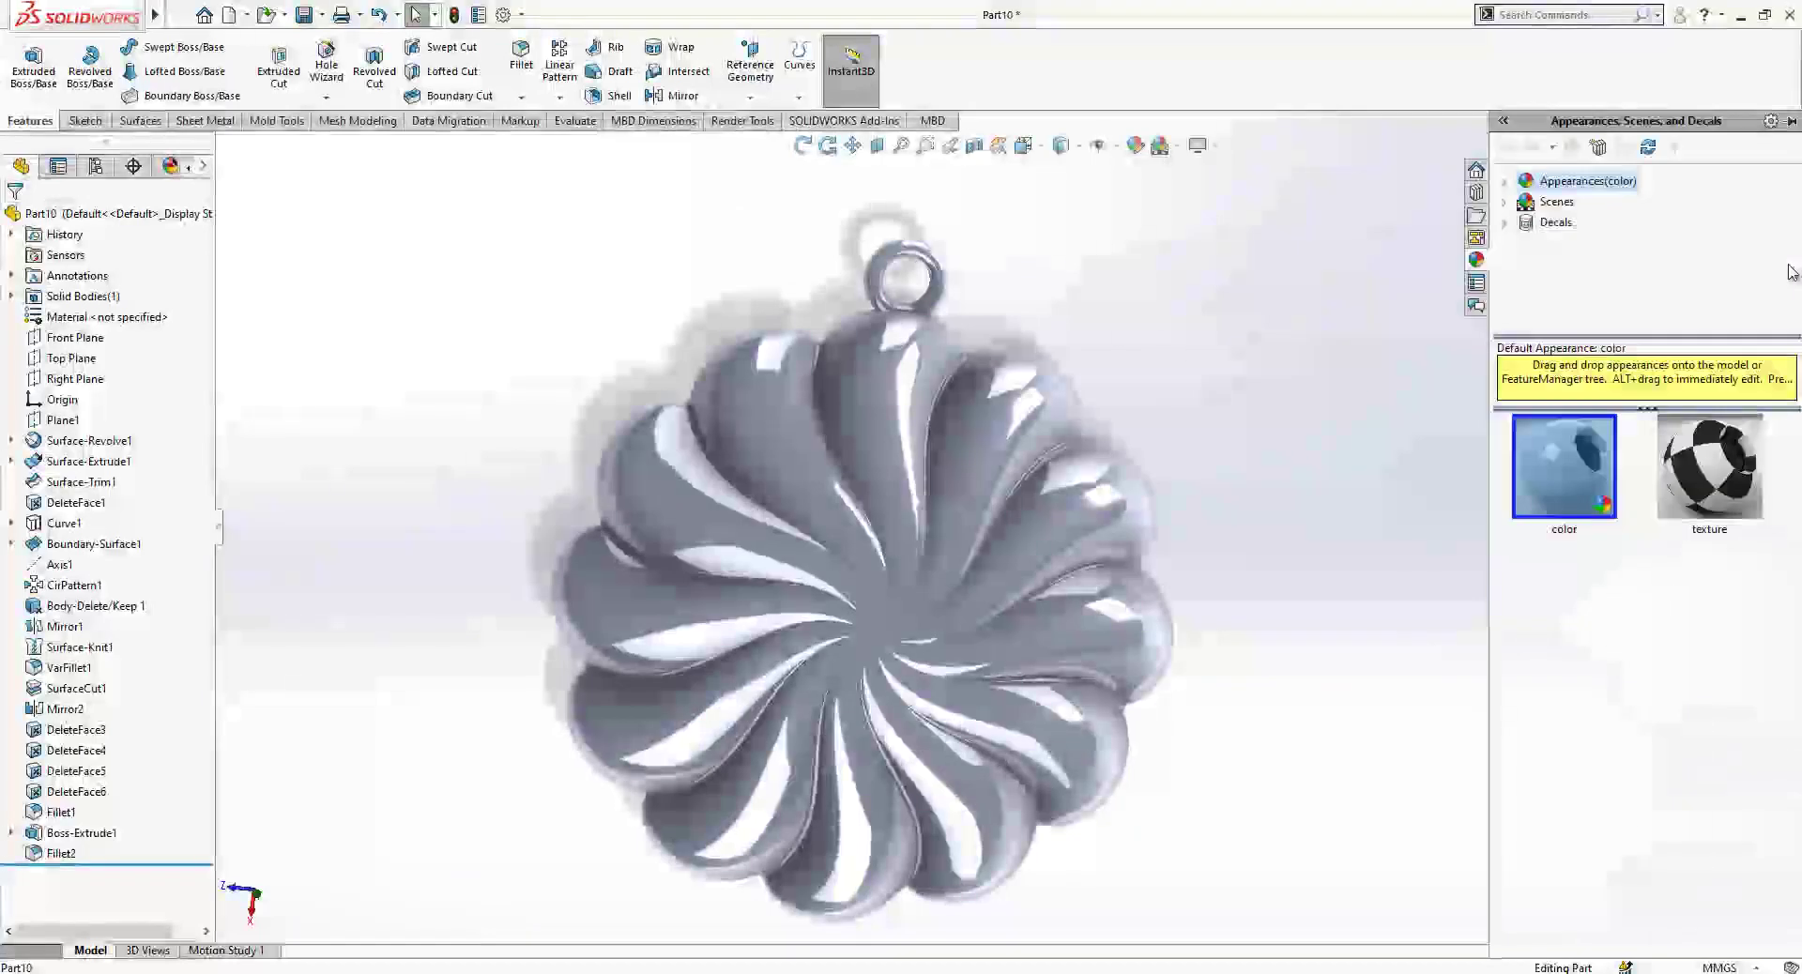
{"action": "left_click", "coordinate": [1504, 182]}
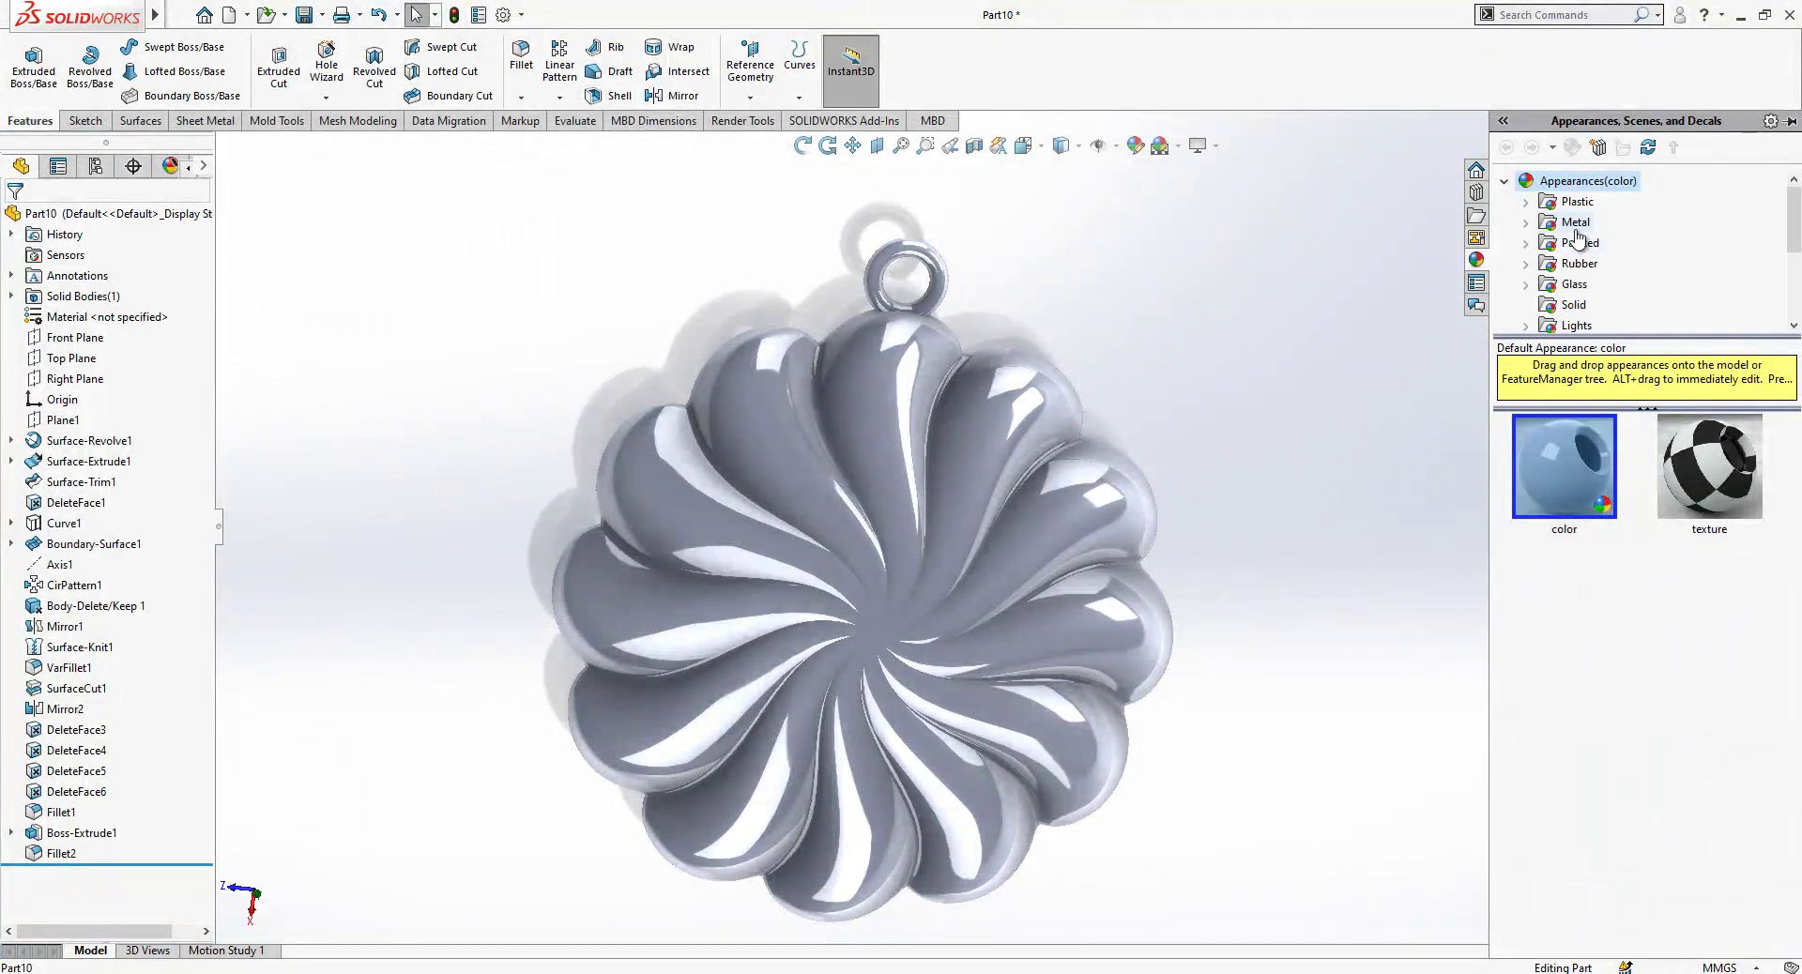
{"action": "left_click", "coordinate": [1576, 225]}
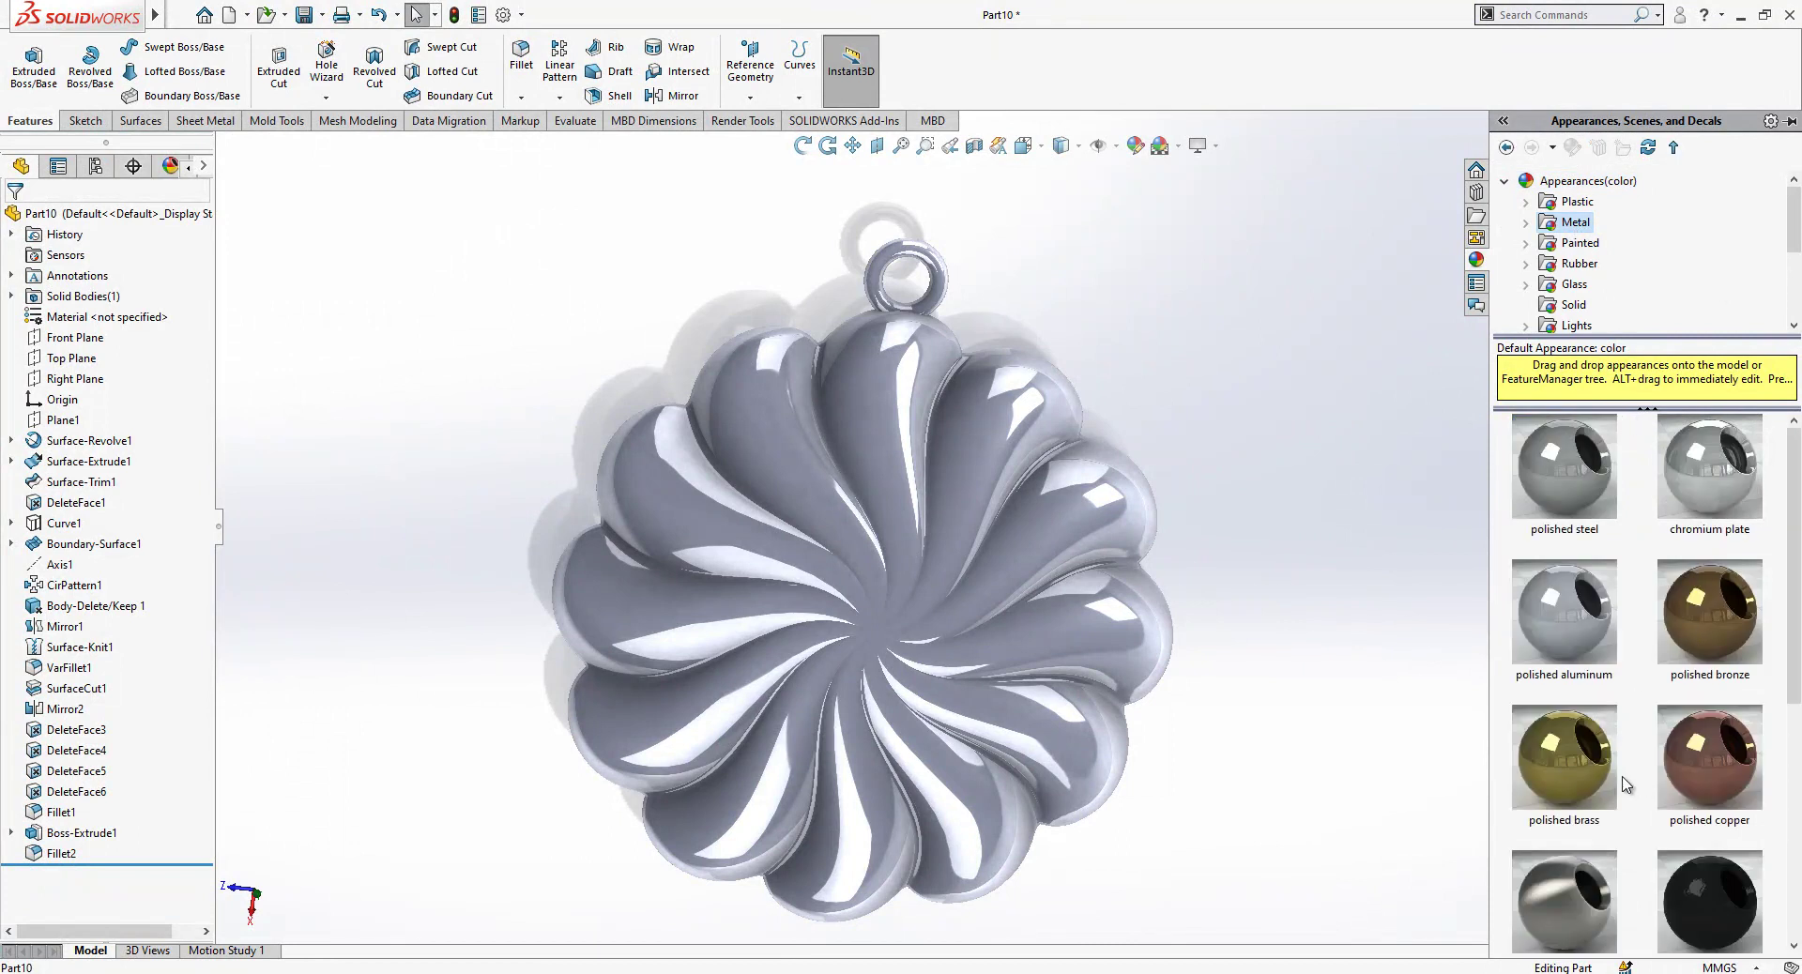
{"action": "left_click_drag", "start_coordinate": [1699, 775], "coordinate": [916, 507]}
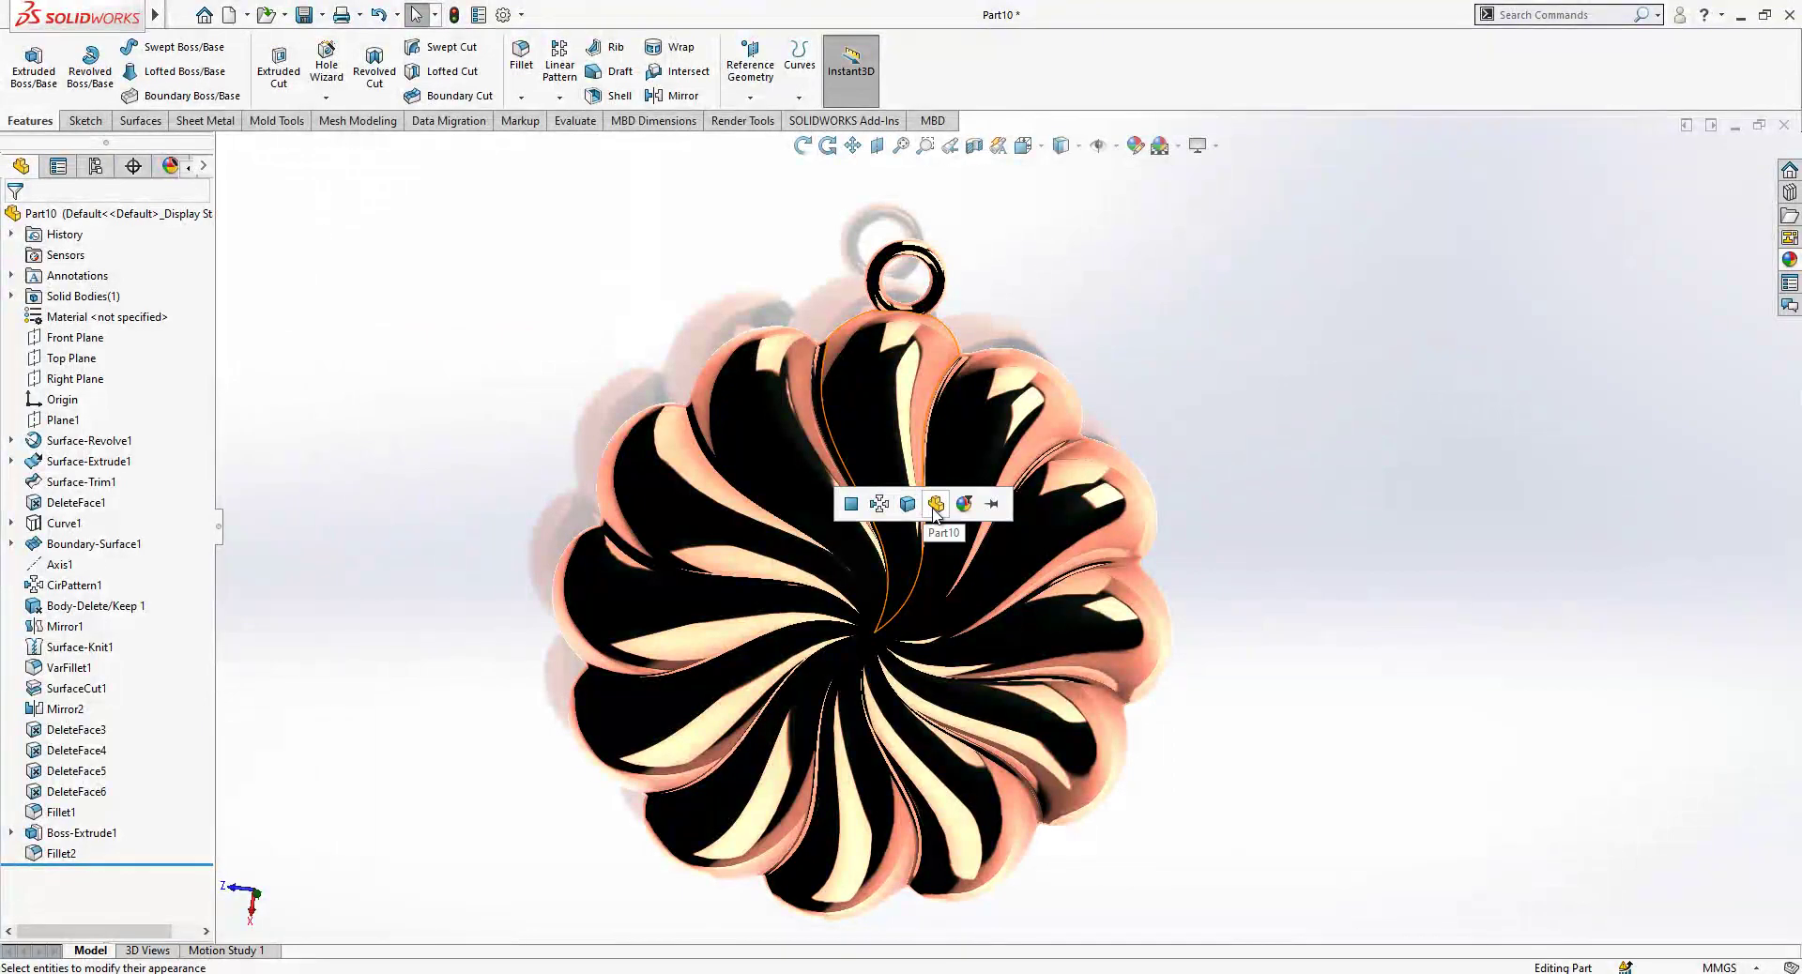
{"action": "left_click", "coordinate": [936, 505]}
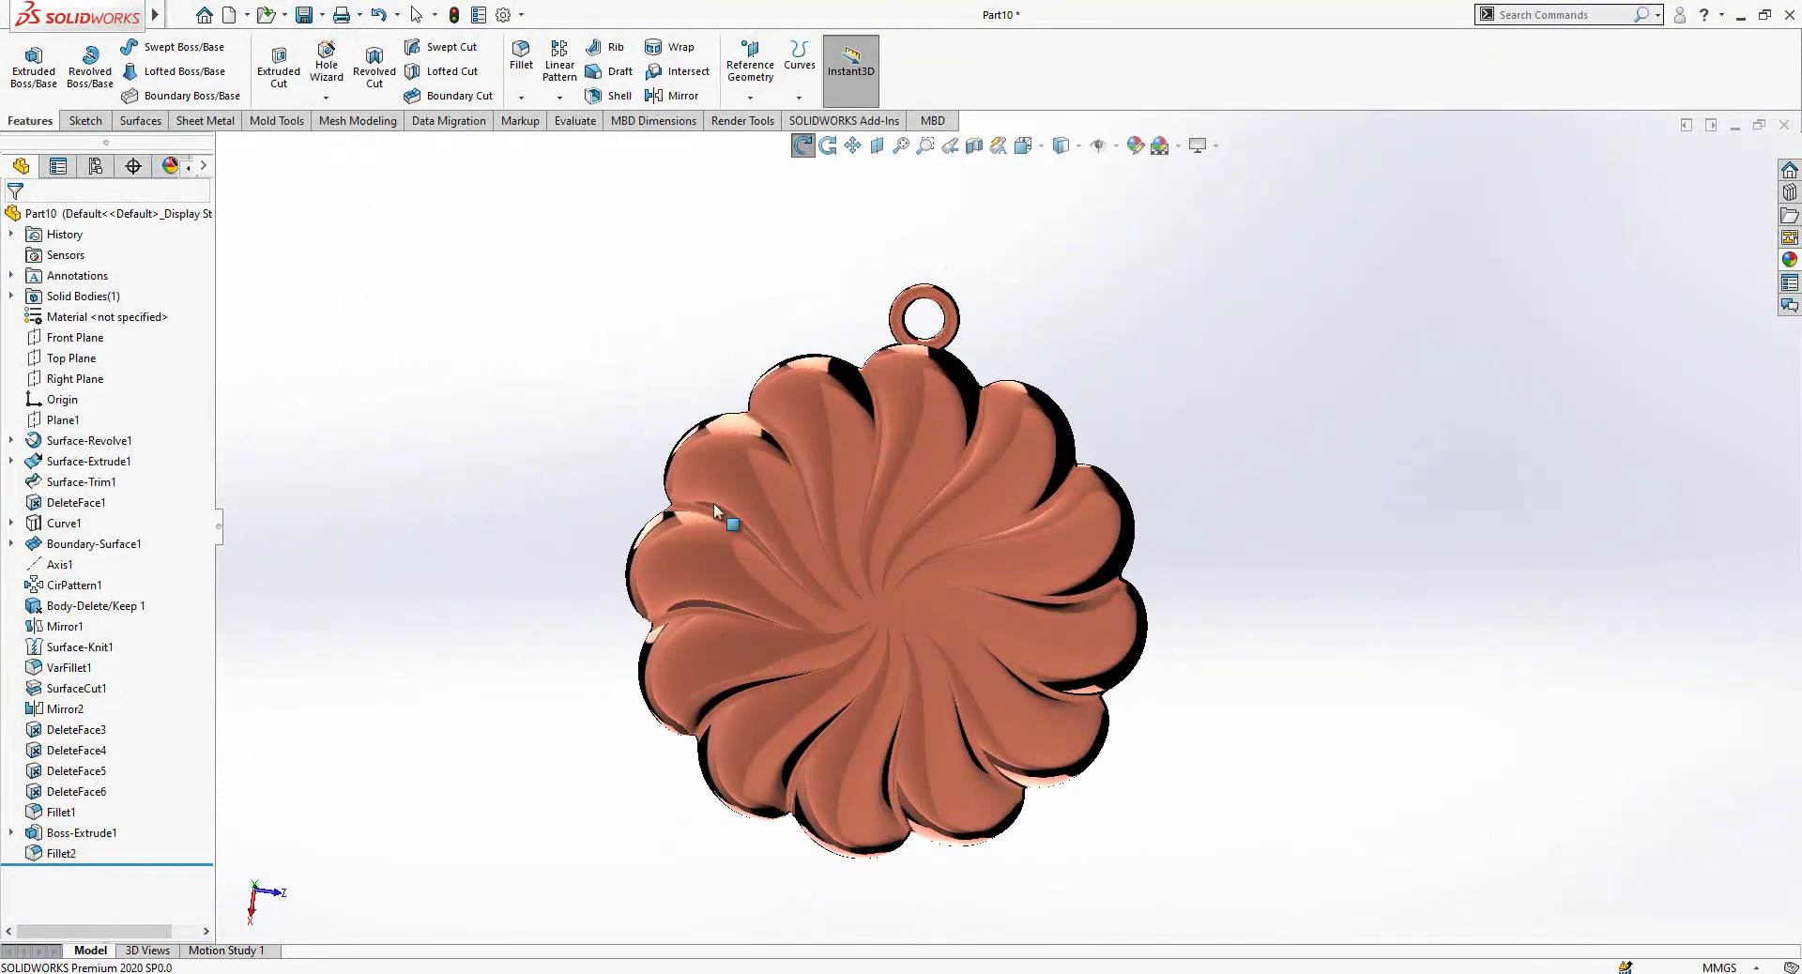
Change the scene to a plain white background and display the earring shaded with edges.
{"action": "left_click", "coordinate": [1162, 148]}
{"action": "left_click", "coordinate": [1164, 188]}
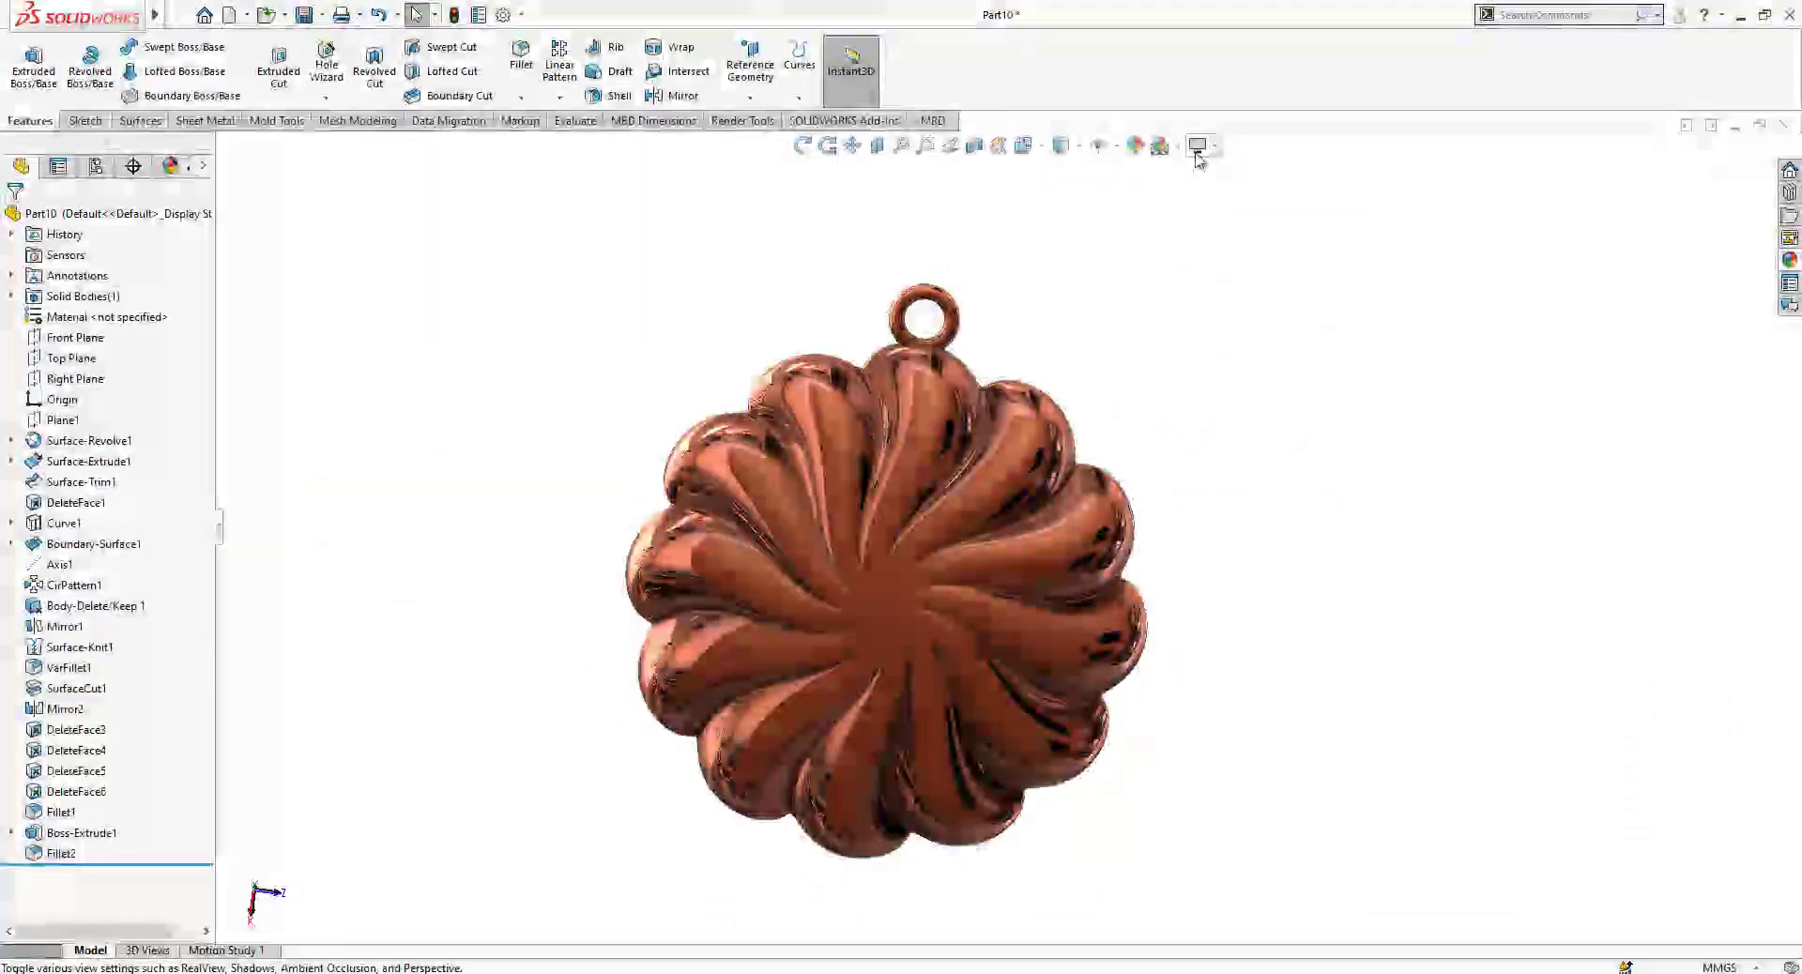
{"action": "left_click", "coordinate": [1198, 148]}
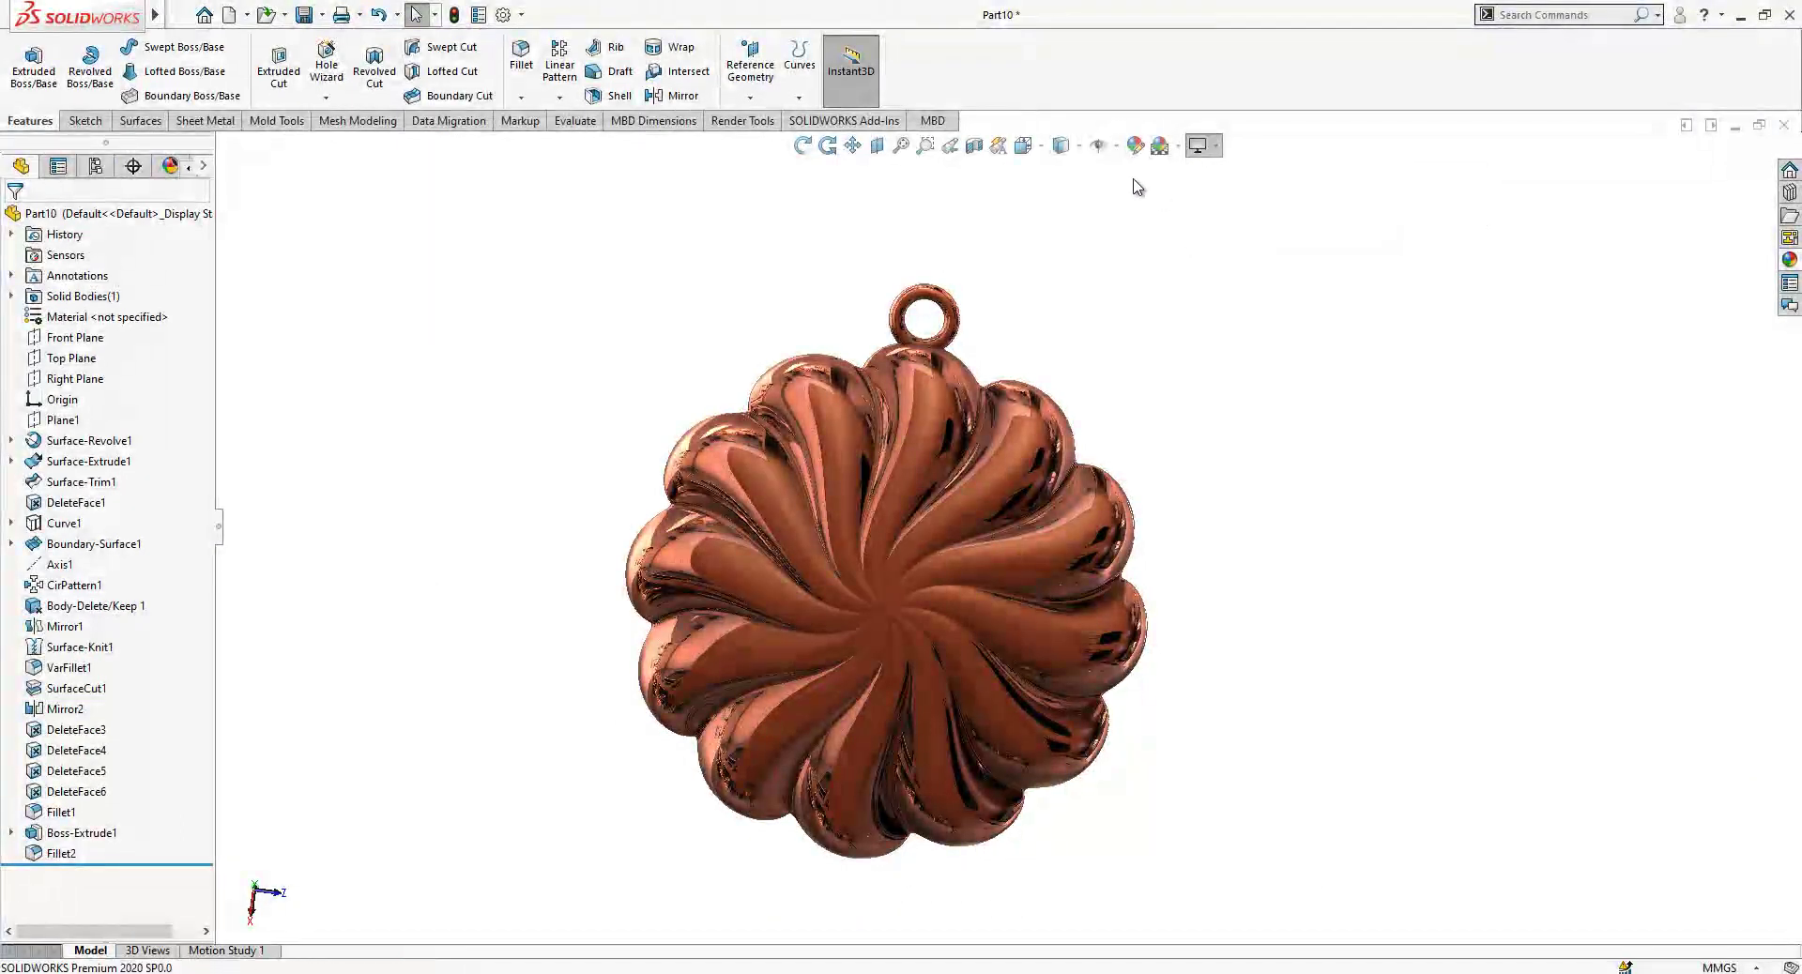
{"action": "left_click", "coordinate": [1228, 238]}
{"action": "left_click", "coordinate": [1064, 172]}
{"action": "scroll", "coordinate": [909, 514], "scroll_direction": "down", "scroll_amount": 3}
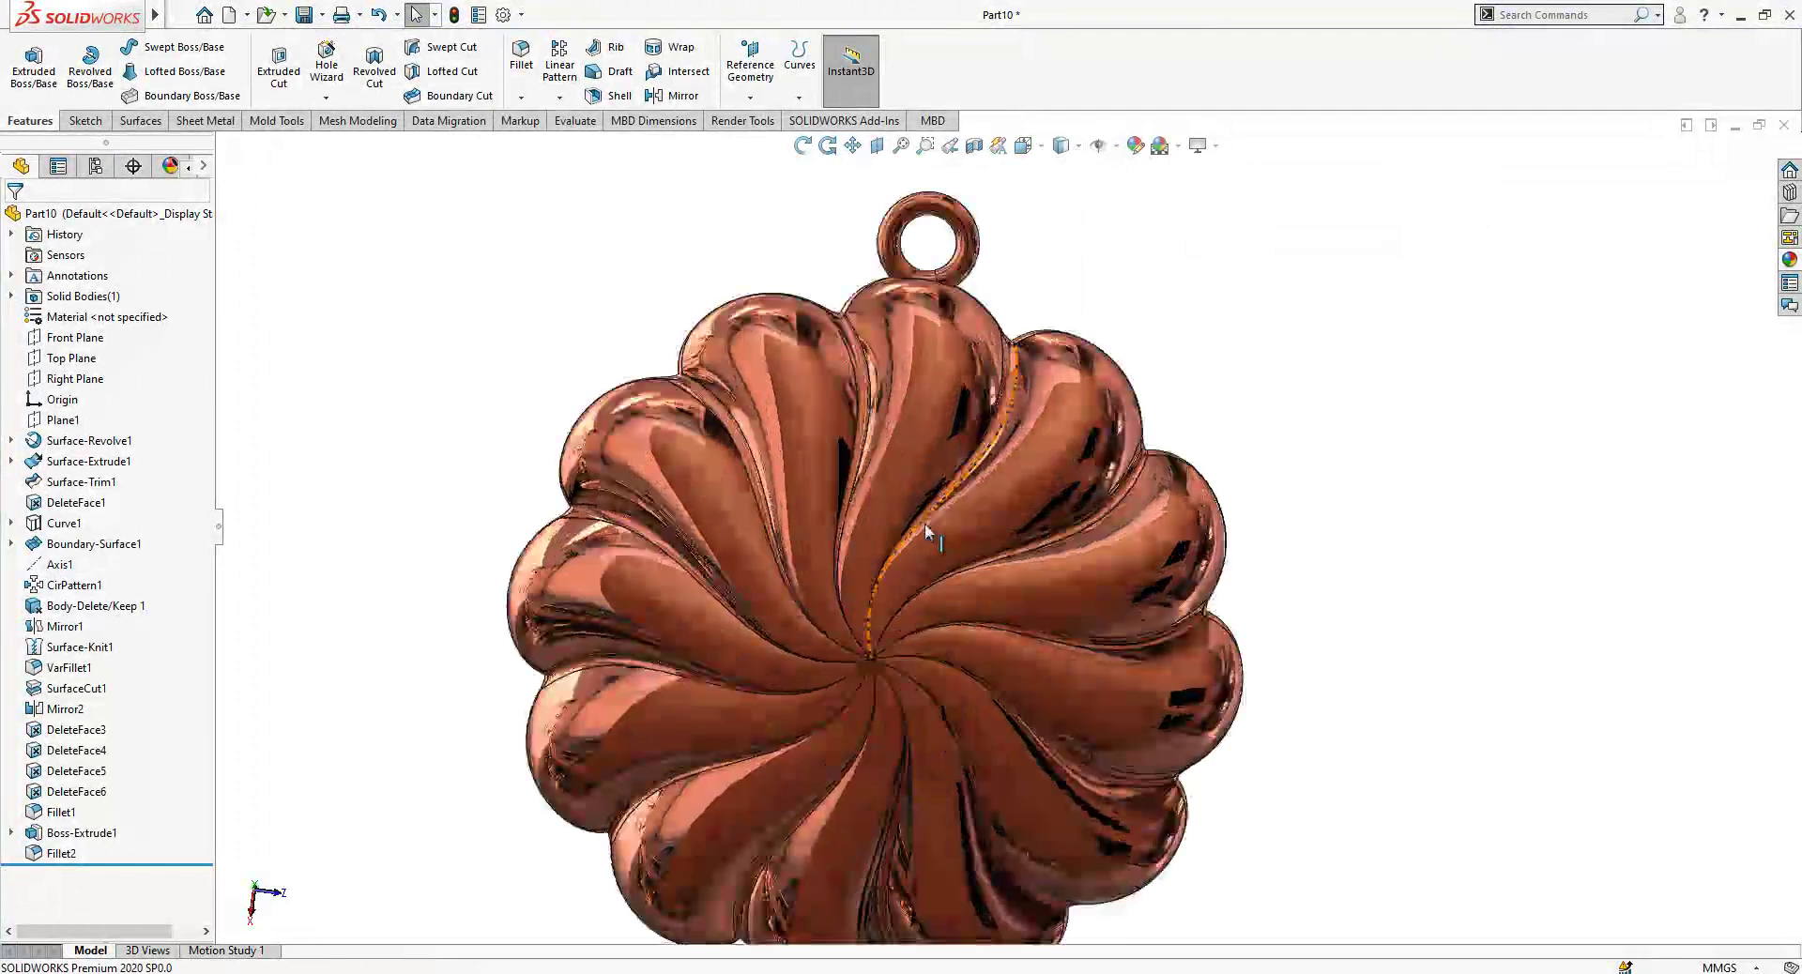
{"action": "middle_click_drag", "start_coordinate": [913, 517], "coordinate": [897, 455]}
{"action": "key", "text": "f"}
Apply a dull grey-brown metal appearance to the earring and orient the view square to its petal face.
{"action": "left_click", "coordinate": [1790, 260]}
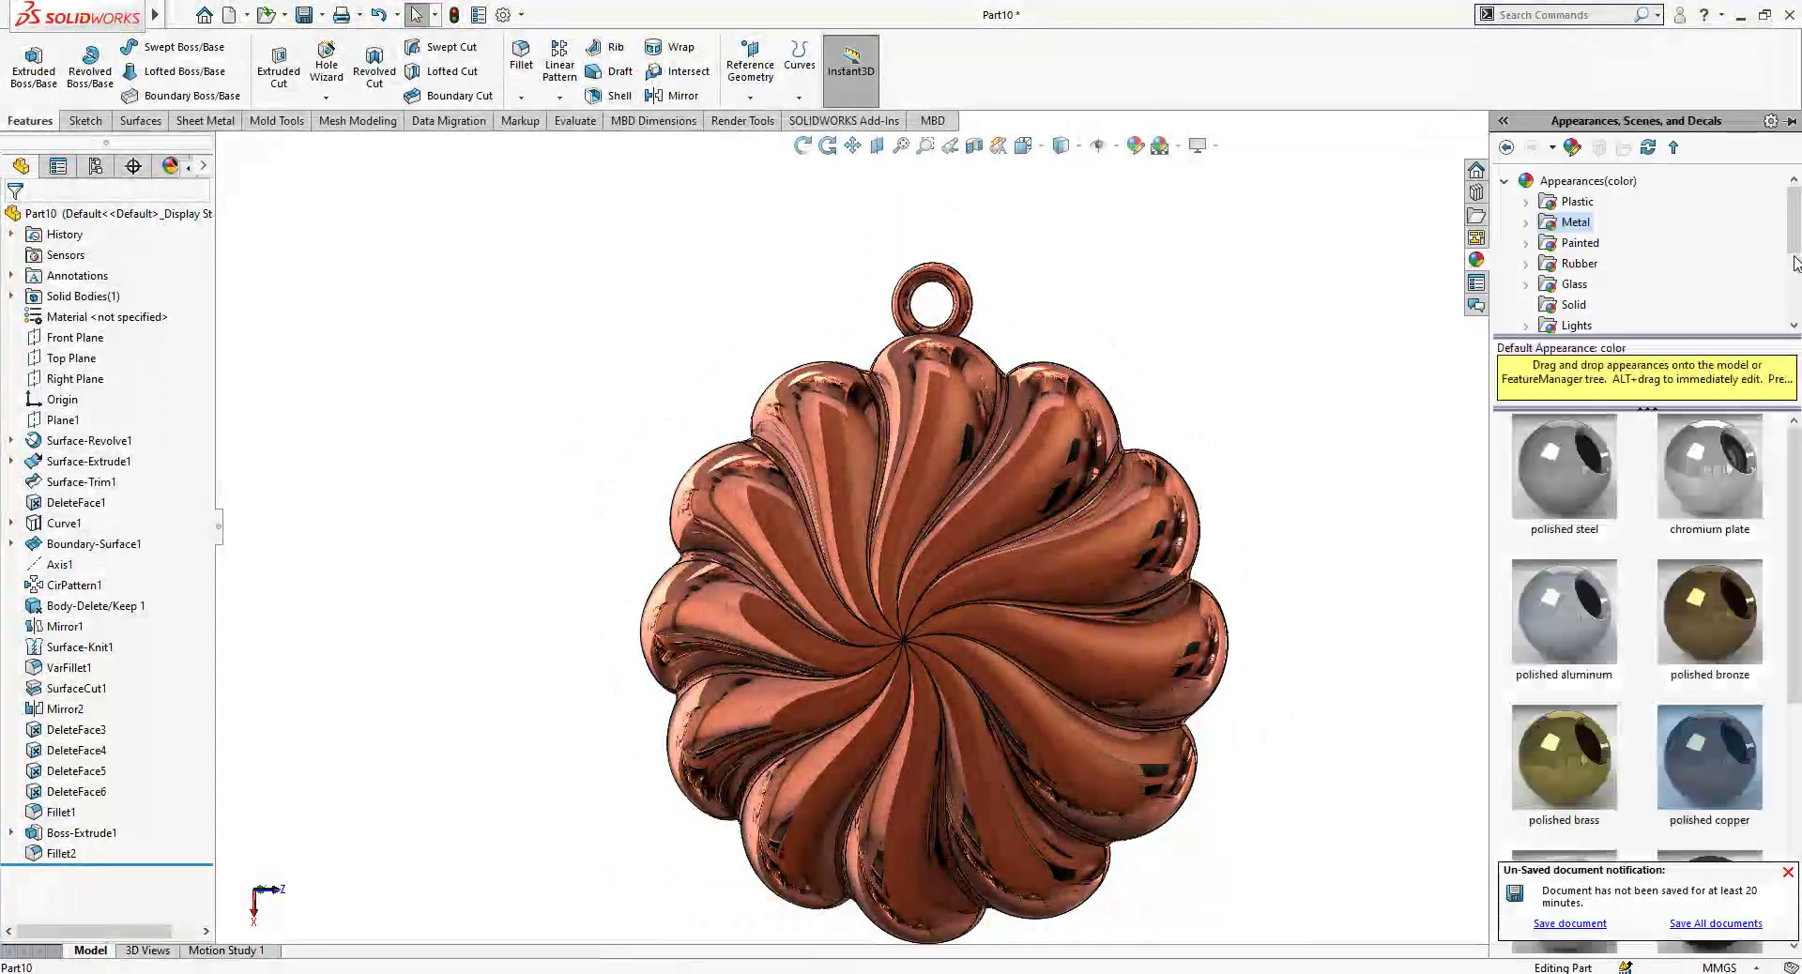
{"action": "left_click", "coordinate": [1789, 874]}
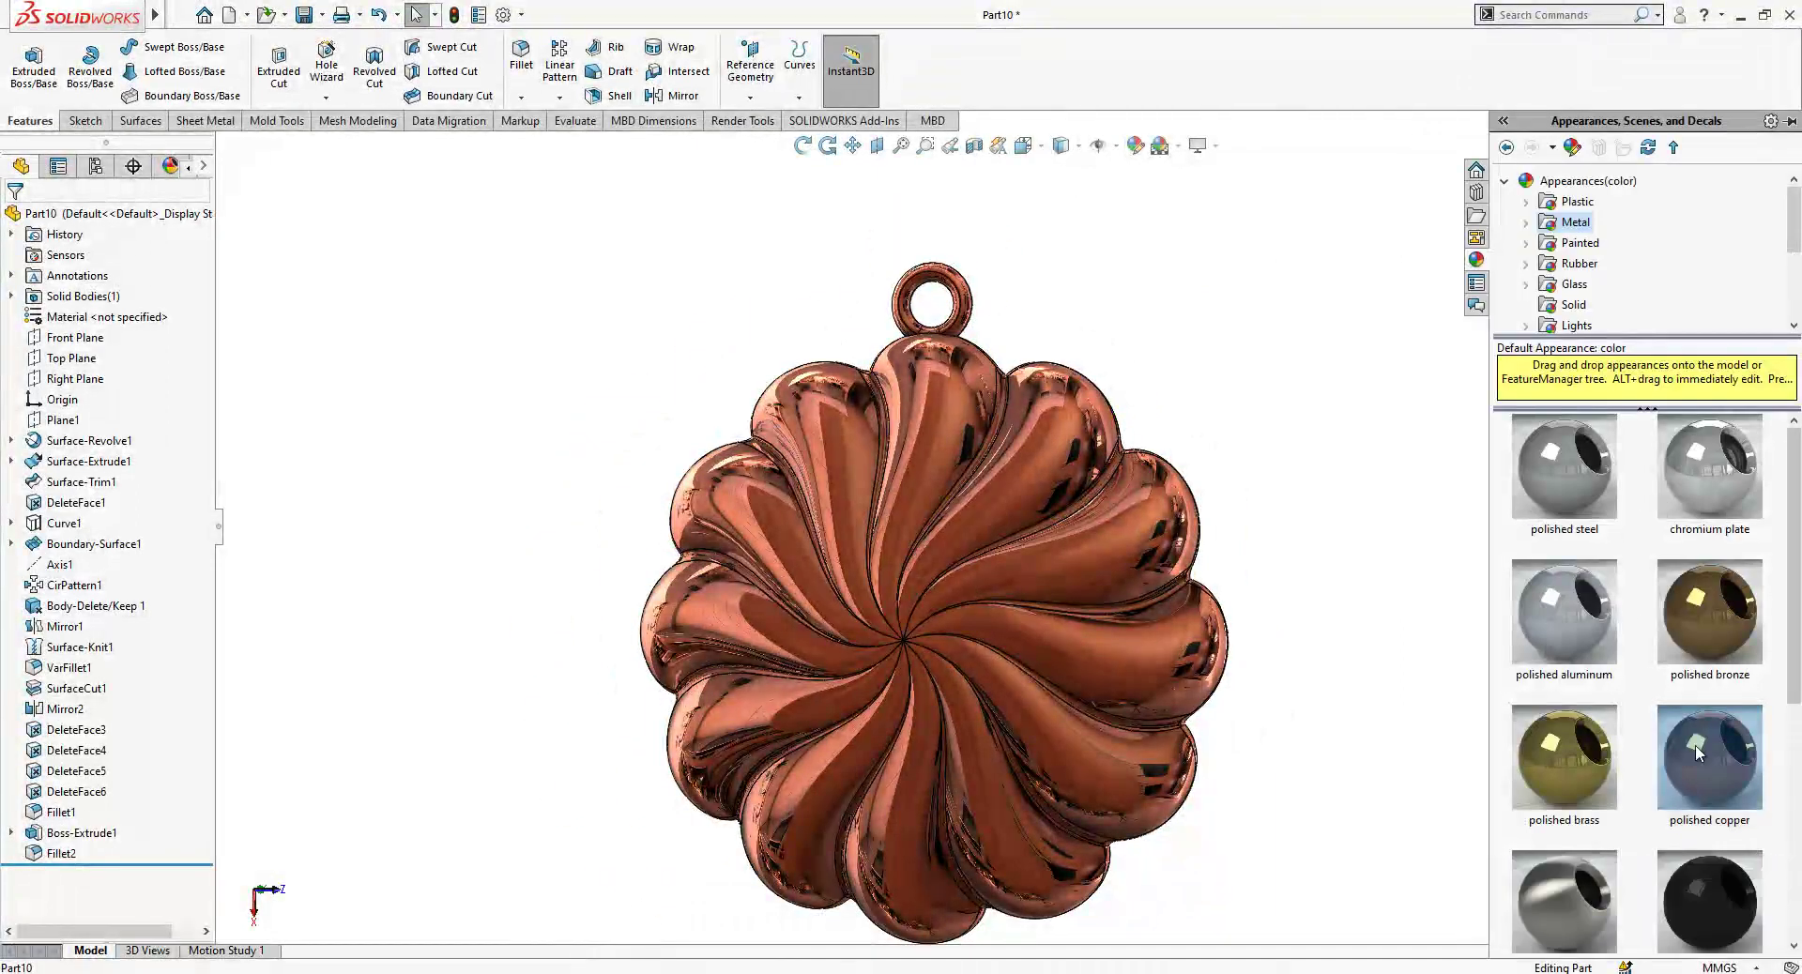
{"action": "scroll", "coordinate": [1655, 741], "scroll_direction": "down", "scroll_amount": 3}
{"action": "left_click_drag", "start_coordinate": [1587, 646], "coordinate": [1080, 586]}
{"action": "middle_click_drag", "start_coordinate": [1000, 563], "coordinate": [696, 608]}
{"action": "scroll", "coordinate": [948, 544], "scroll_direction": "up", "scroll_amount": 1}
{"action": "mouse_move", "coordinate": [1014, 497]}
{"action": "middle_mouse_down"}
{"action": "mouse_move", "coordinate": [991, 486]}
{"action": "mouse_move", "coordinate": [909, 551]}
{"action": "mouse_move", "coordinate": [938, 504]}
{"action": "mouse_move", "coordinate": [504, 503]}
{"action": "mouse_move", "coordinate": [543, 567]}
{"action": "middle_mouse_up"}
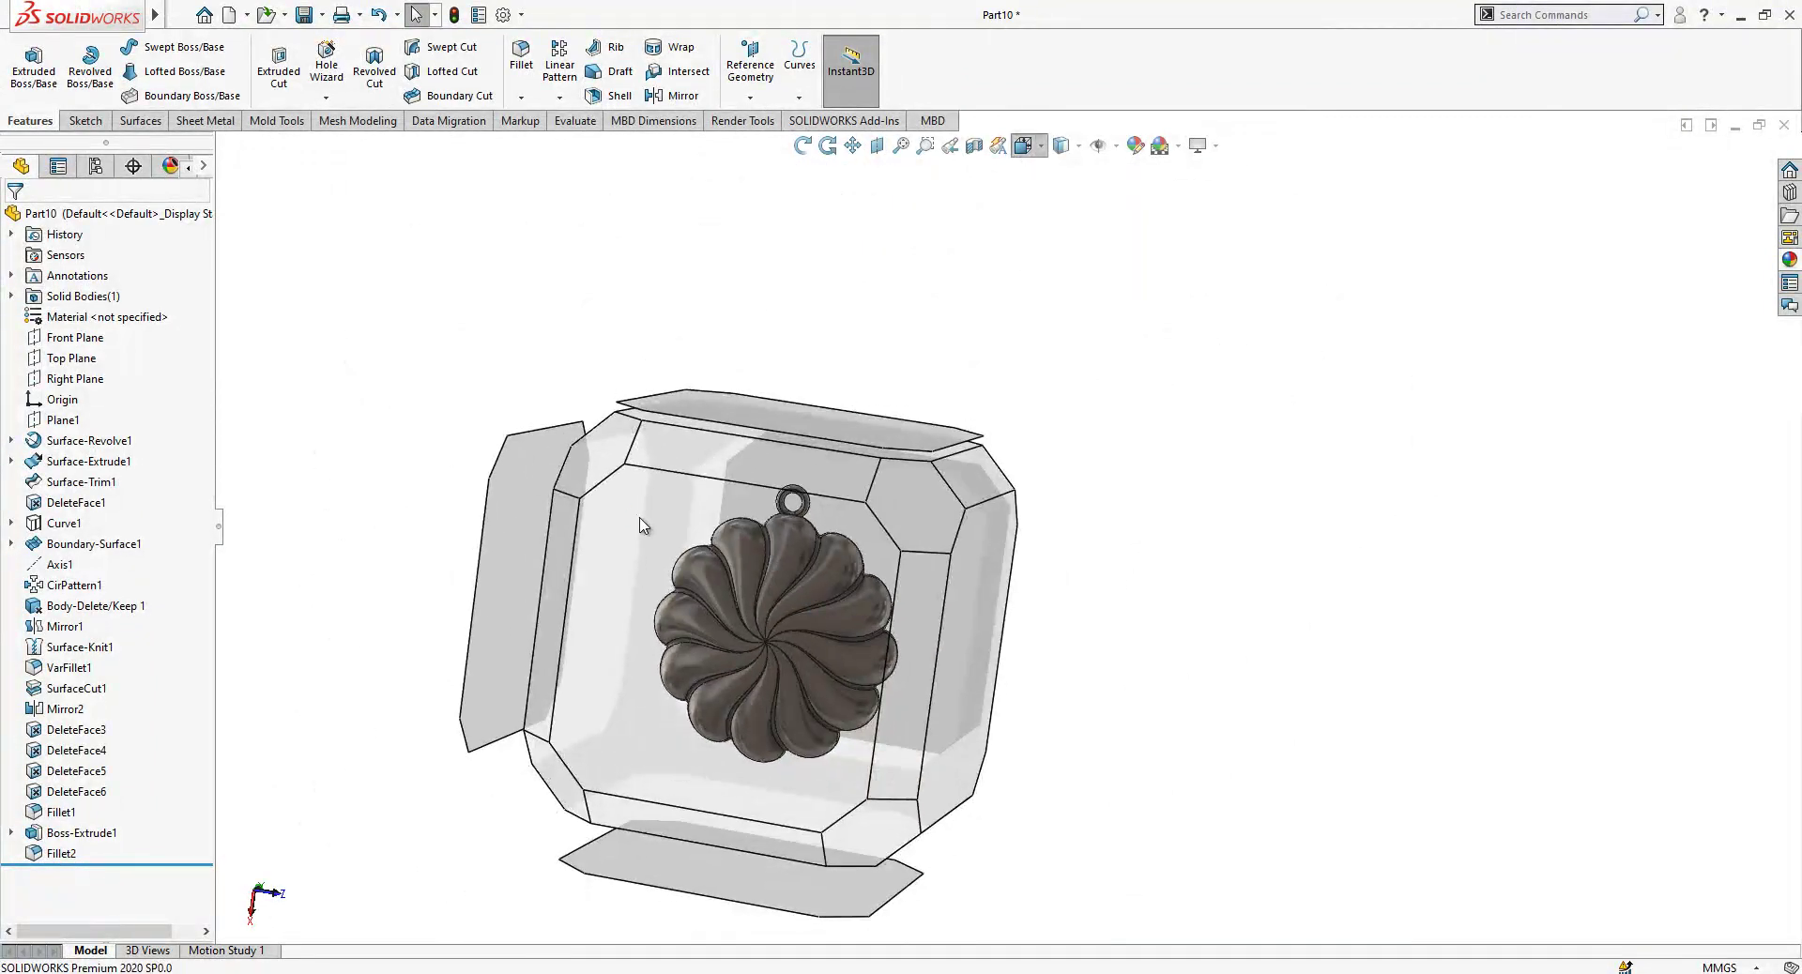
{"action": "left_click", "coordinate": [639, 521]}
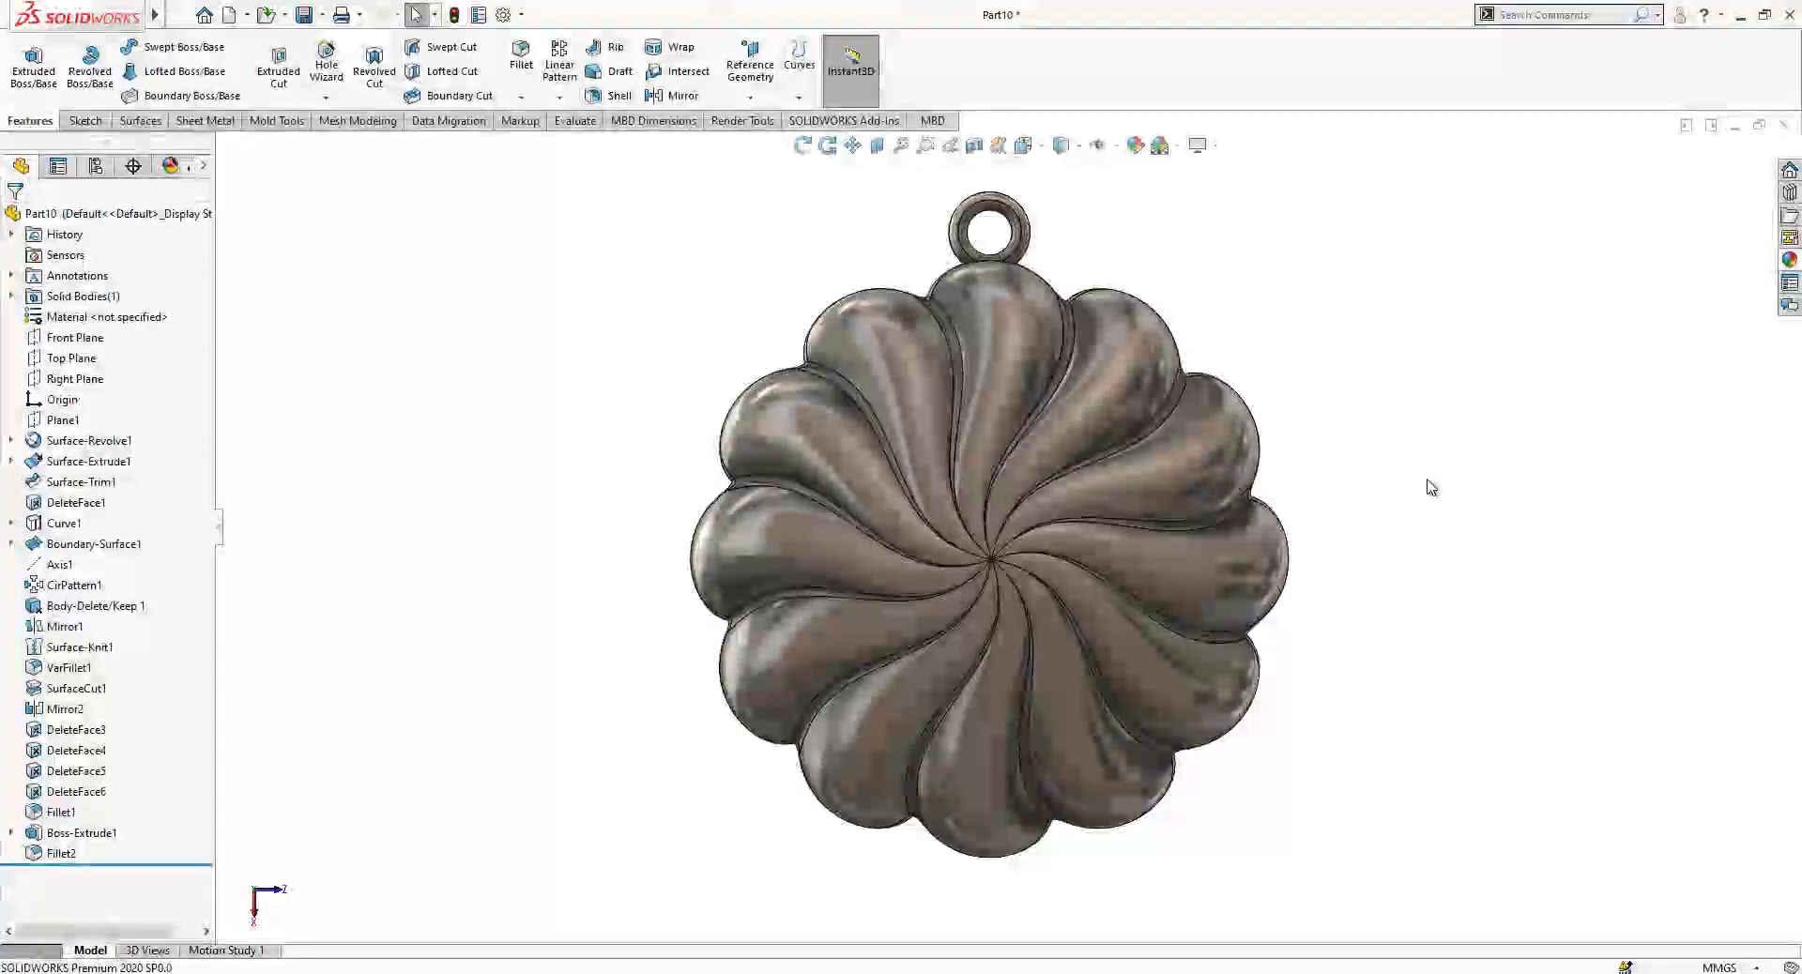